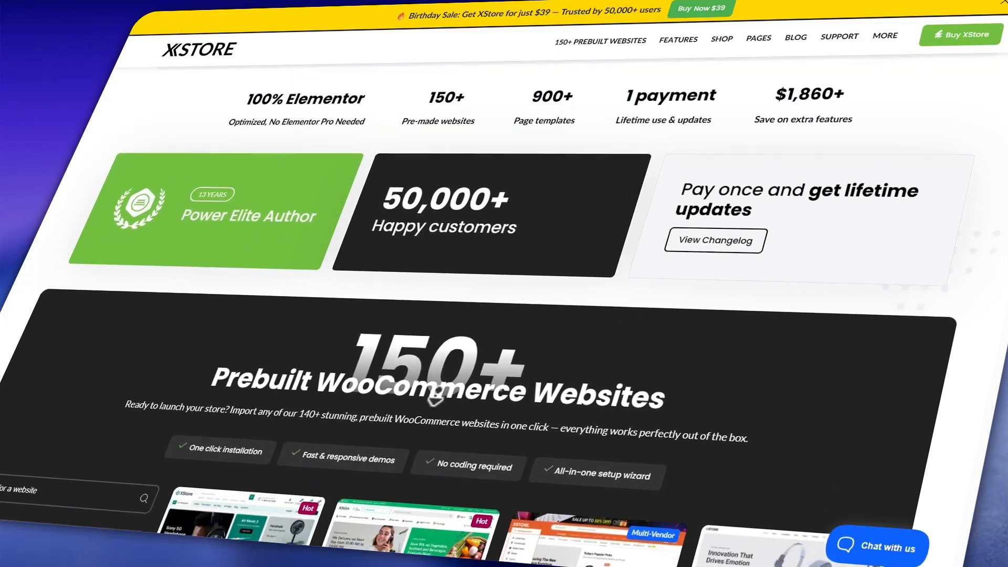
- Browse the gallery of prebuilt WooCommerce websites on the XStore site
scroll(436, 397, "down", 5)
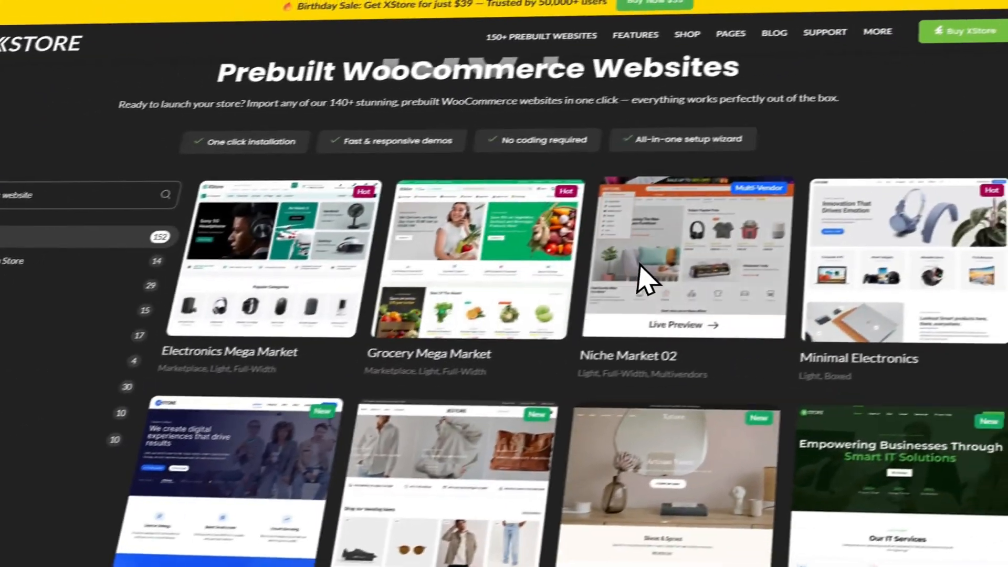
scroll(596, 283, "down", 5)
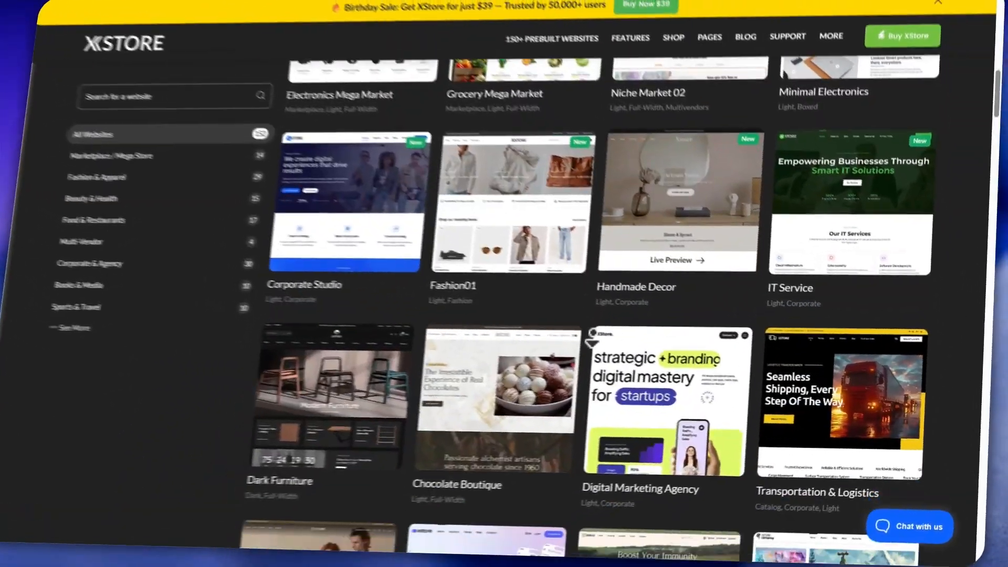
scroll(591, 342, "down", 8)
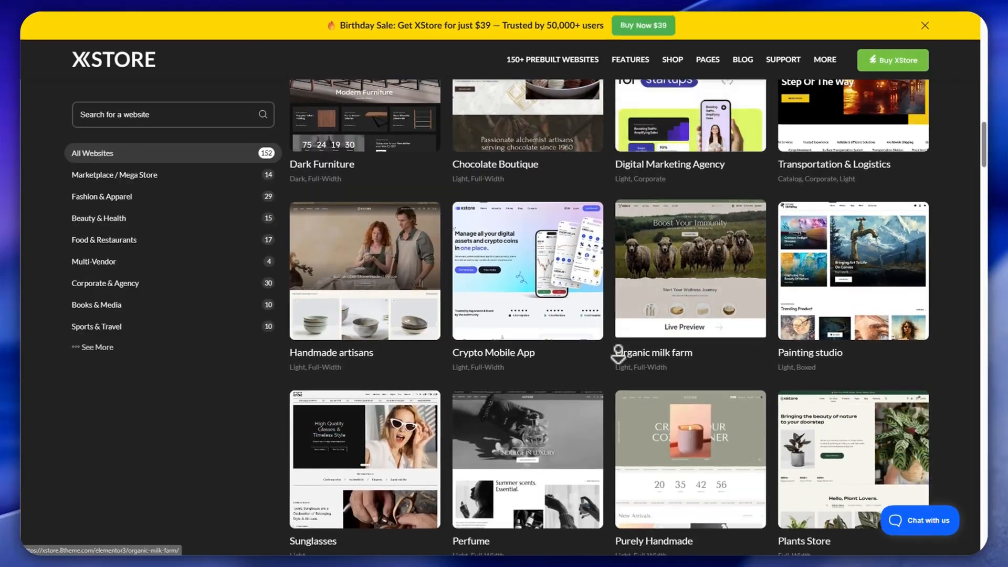
scroll(617, 354, "down", 7)
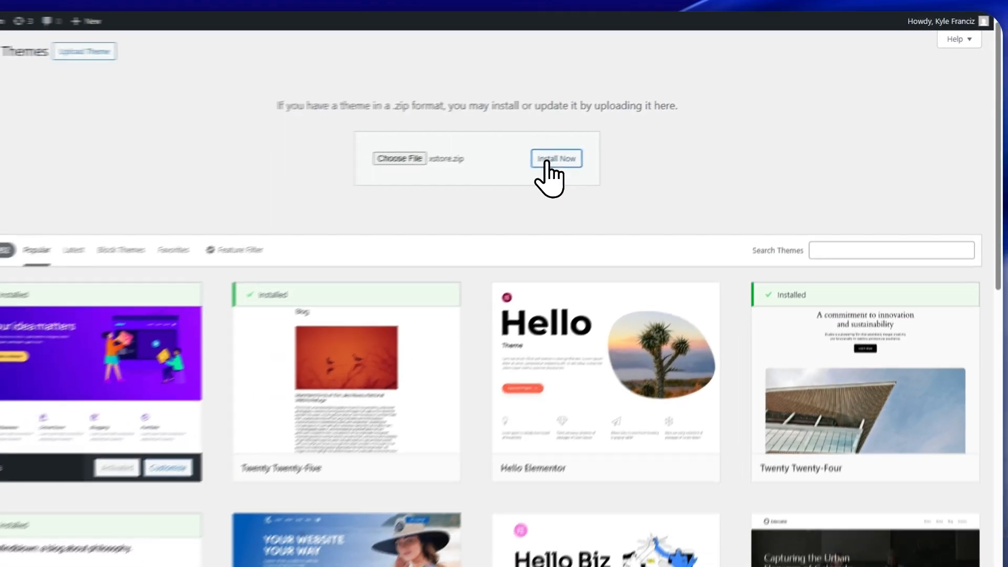
left_click(521, 371)
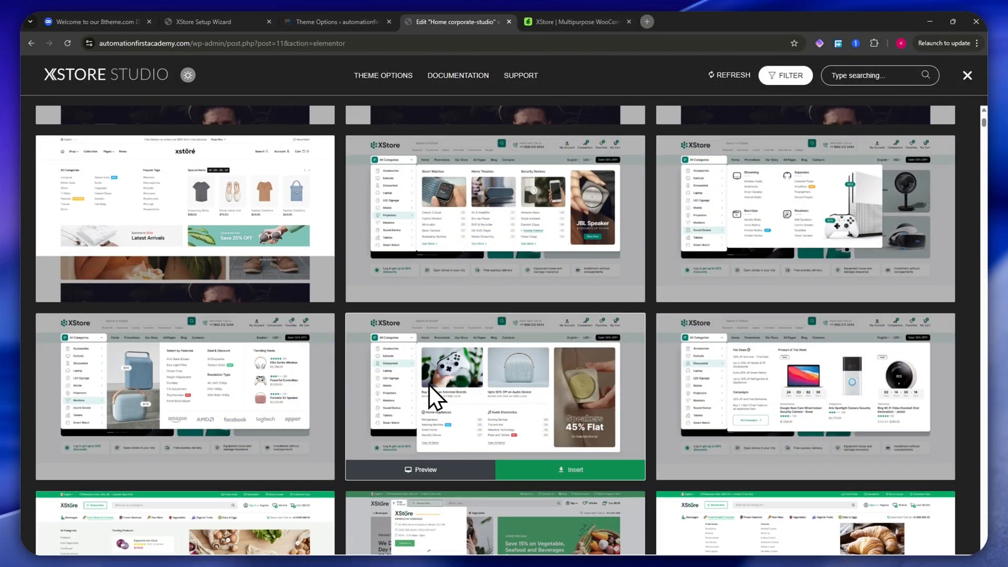
scroll(429, 385, "down", 10)
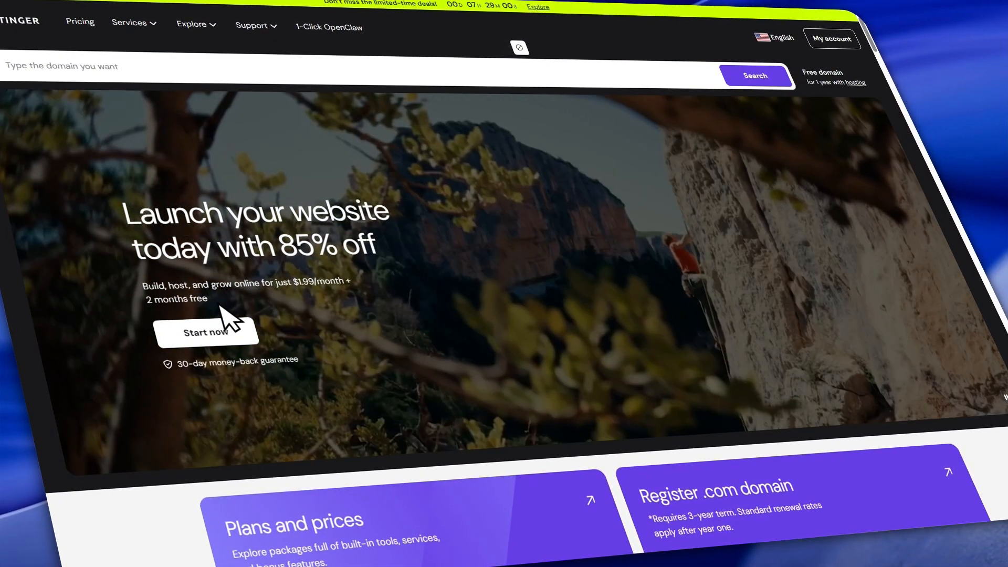
scroll(231, 359, "down", 5)
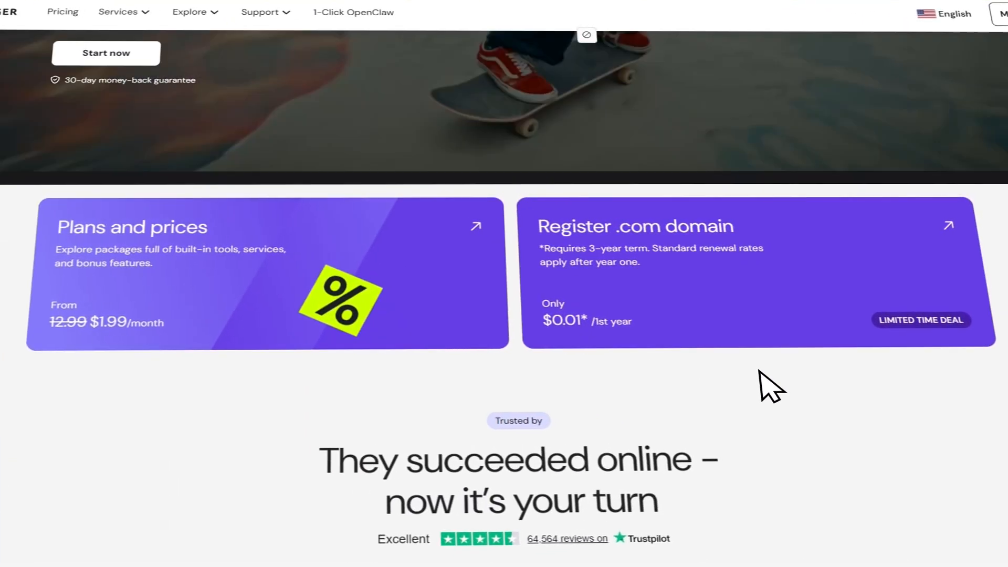
scroll(756, 372, "down", 4)
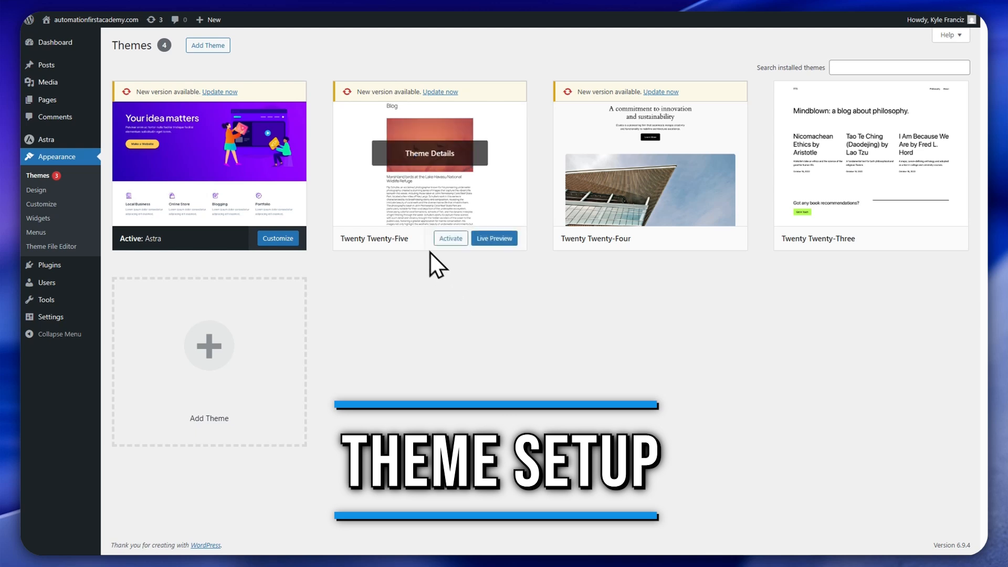
- Switch to the 8theme account page and open the full list of files under My Downloads
mouse_move(94, 44)
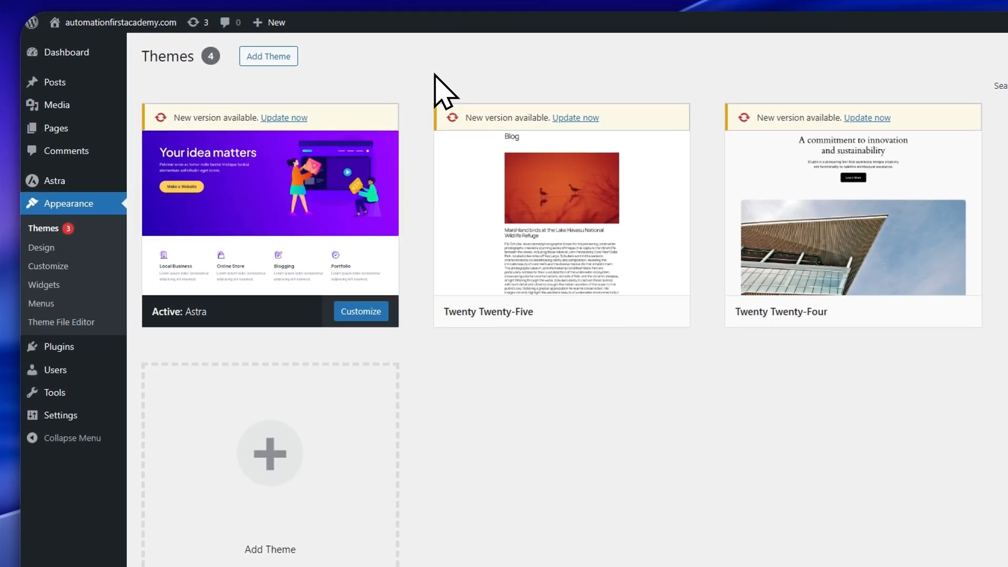
key("ctrl+Tab")
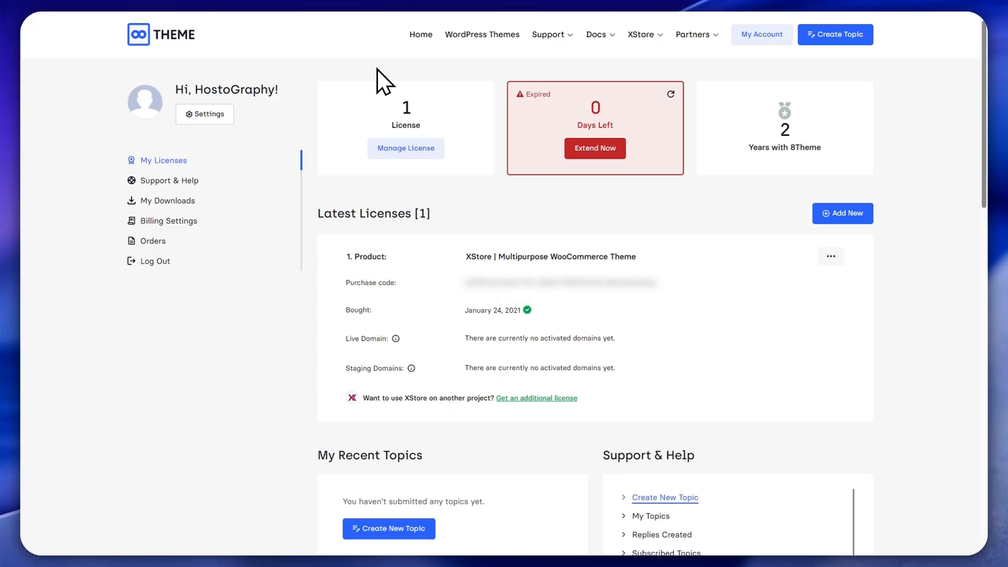
left_click(484, 203)
scroll(522, 223, "down", 7)
scroll(519, 216, "down", 2)
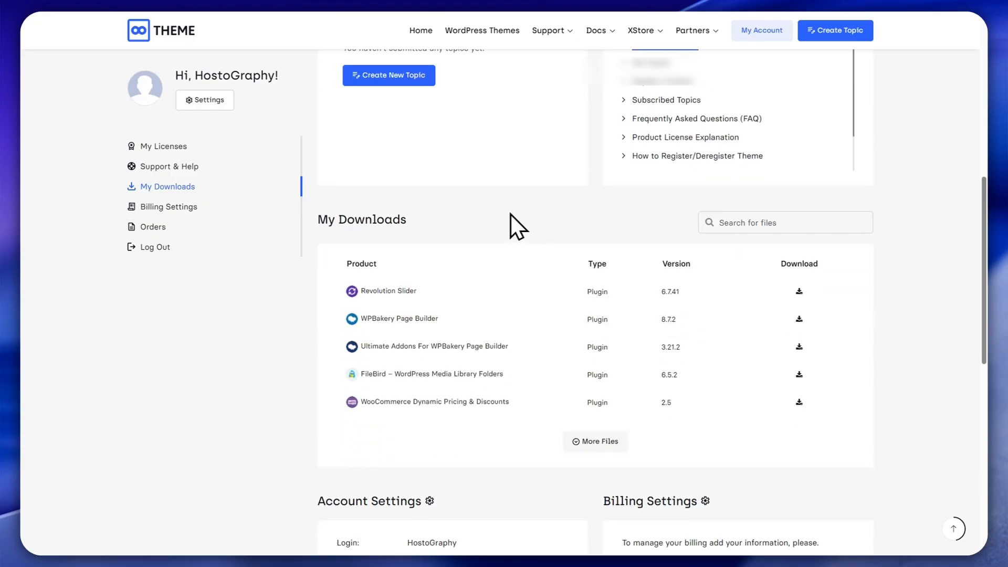
left_click_drag(316, 219, 405, 221)
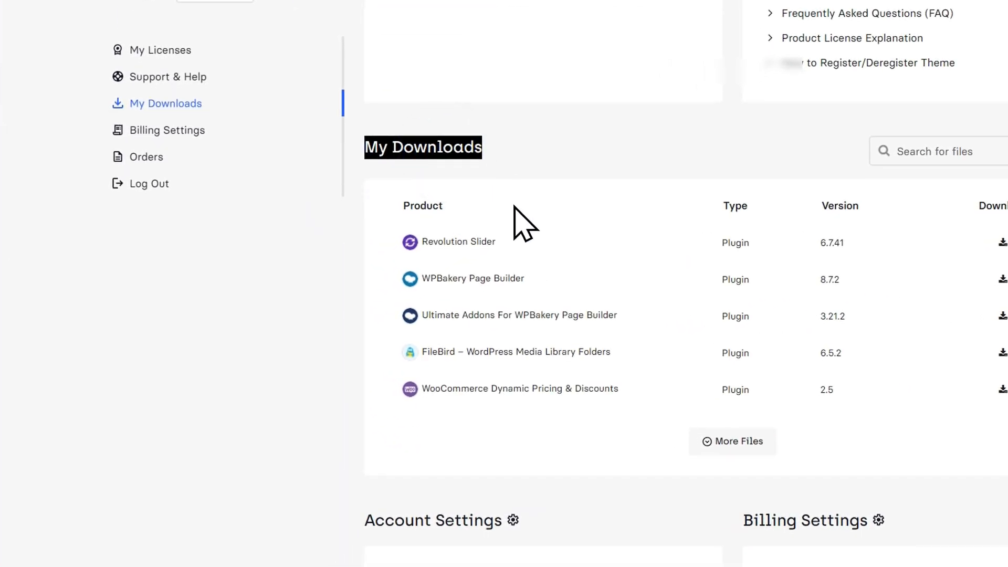
left_click(737, 442)
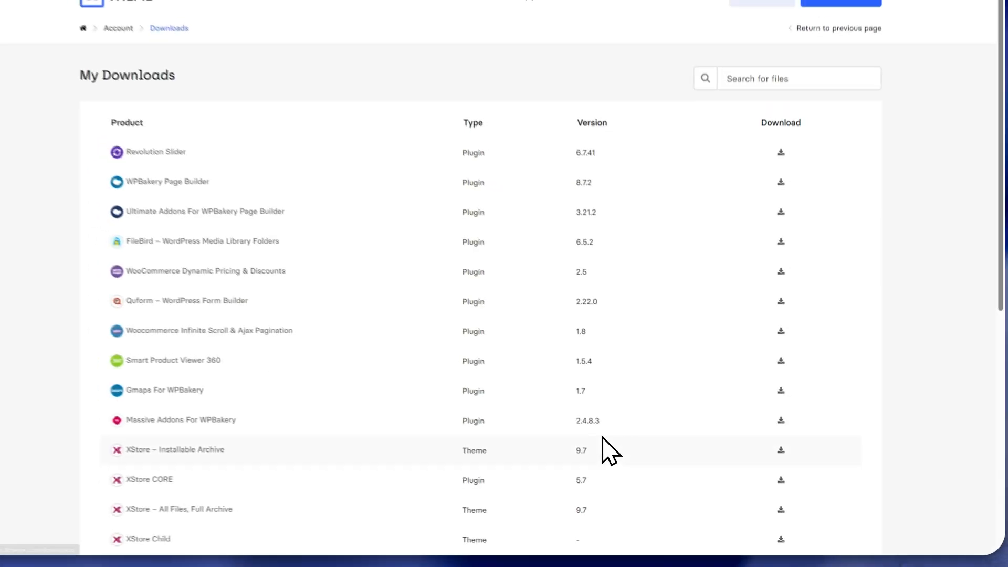
- Download the XStore – Installable Archive theme as xstore.zip to E:\Downloadswi, renaming the file to avoid the name conflict
scroll(394, 202, "down", 4)
scroll(389, 272, "up", 4)
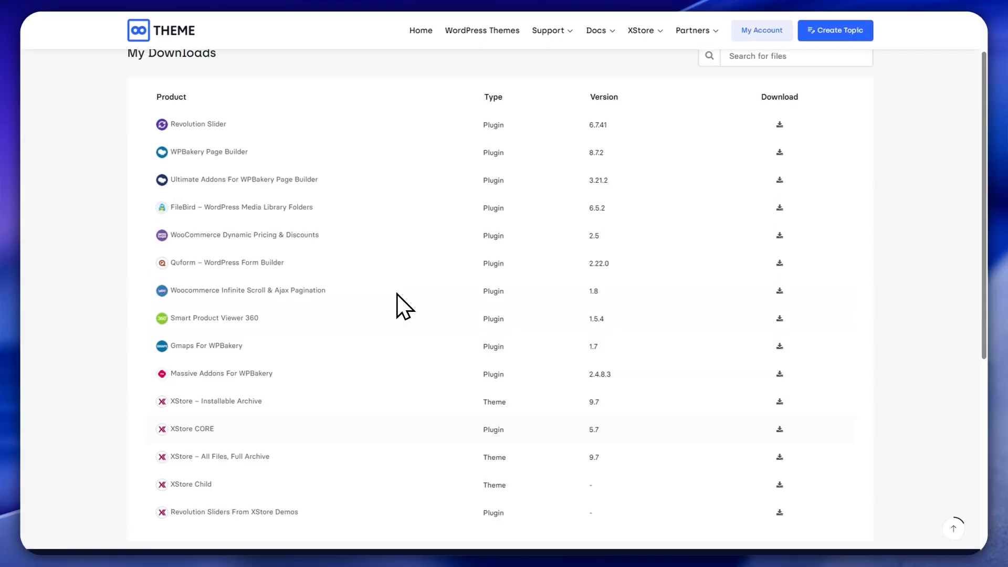
scroll(217, 275, "down", 2)
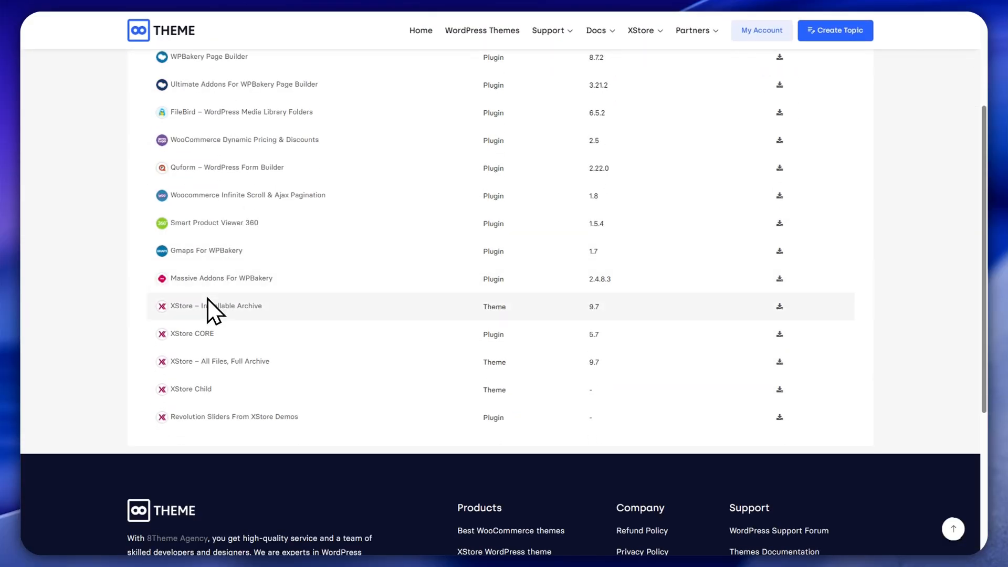
left_click(778, 306)
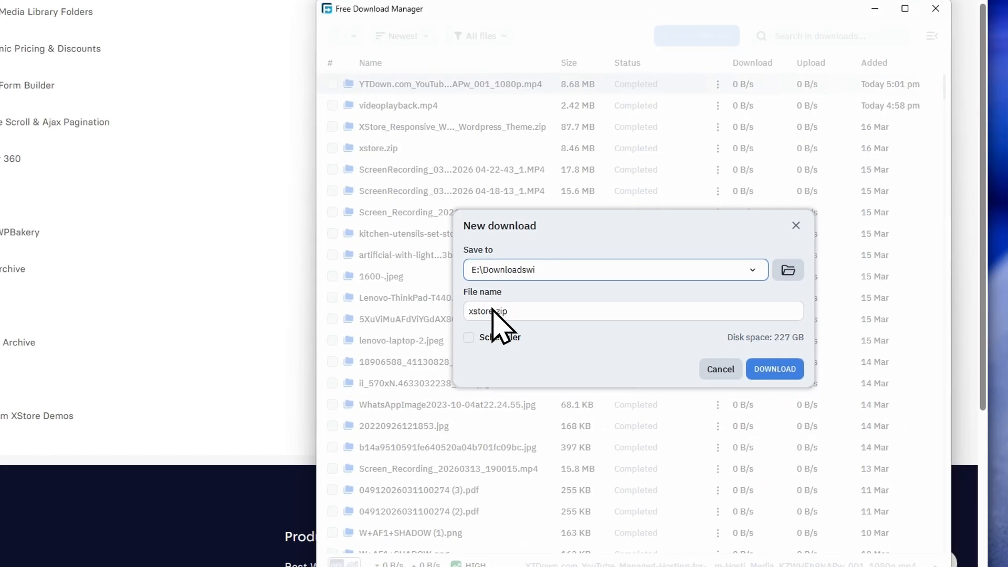
left_click(772, 369)
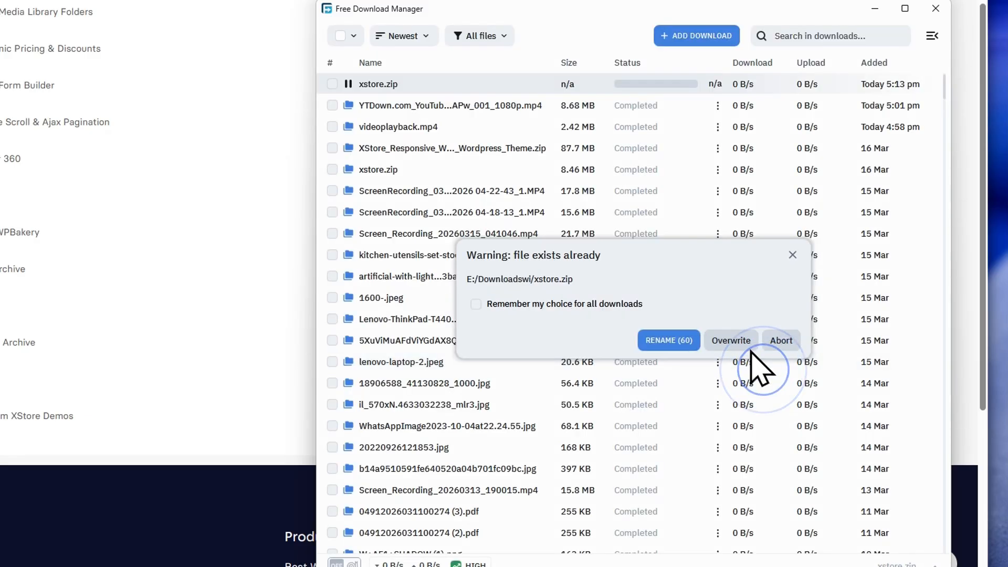
left_click(667, 340)
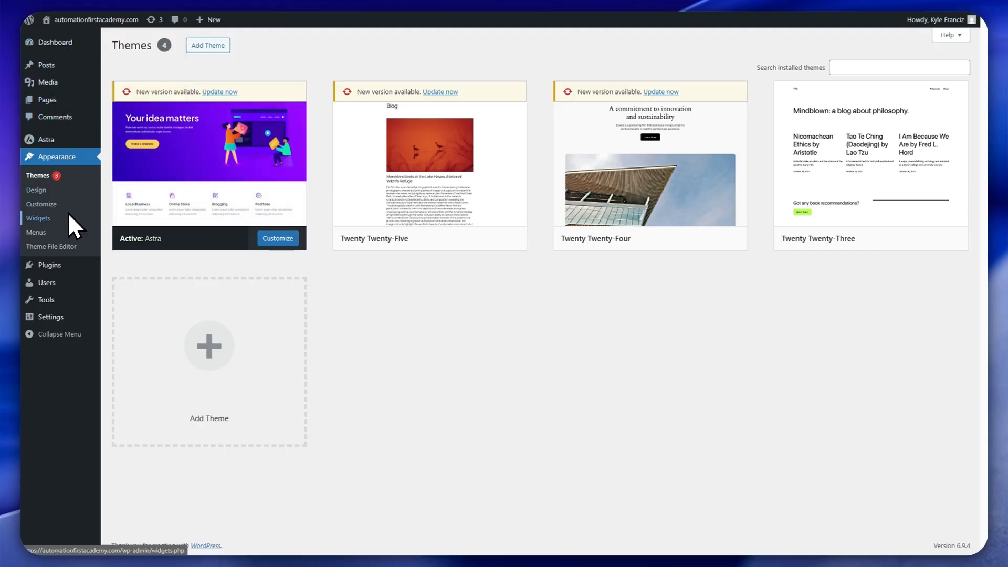
- In the WordPress dashboard, upload xstore.zip as a new theme and install it
left_click(54, 156)
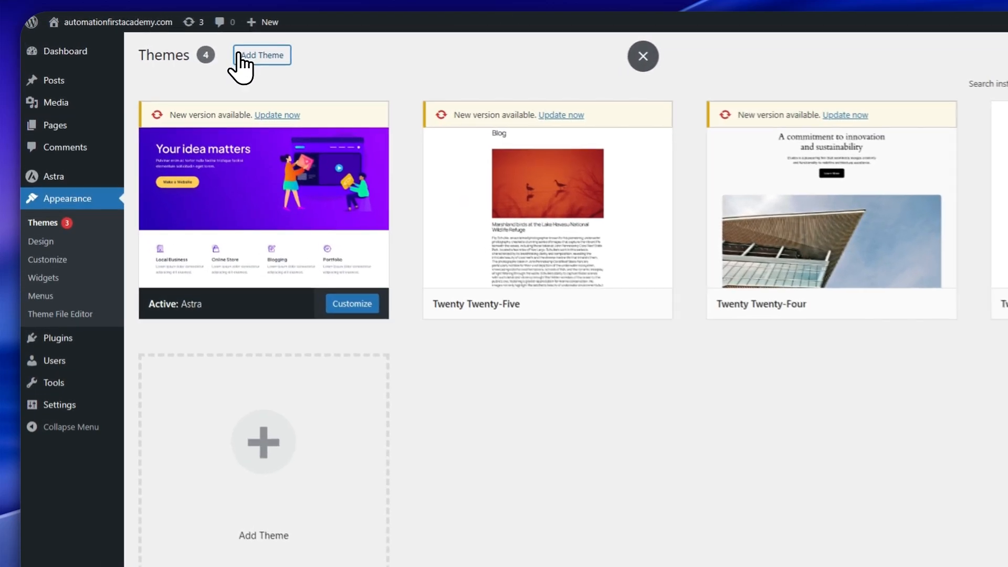
left_click(196, 46)
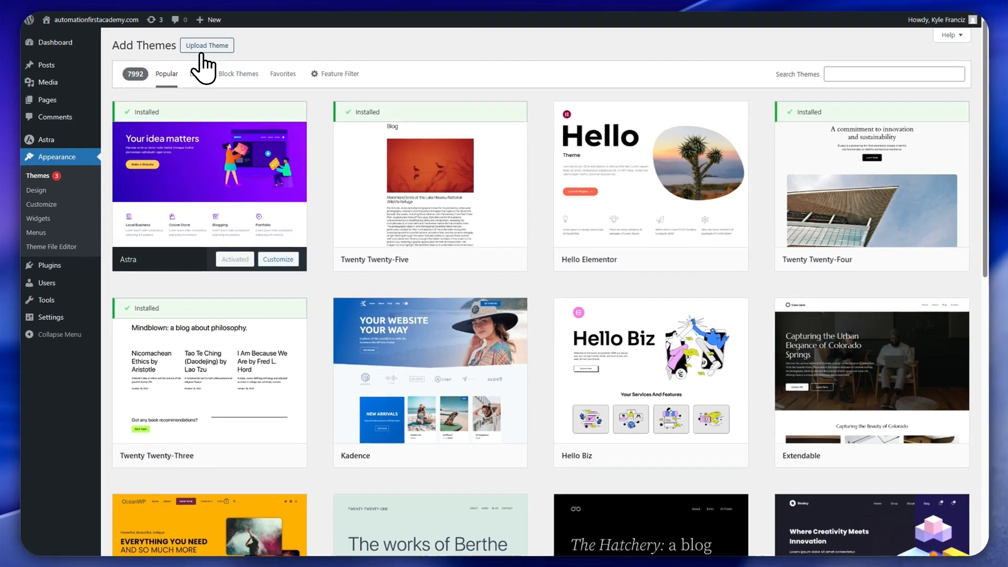
left_click(203, 48)
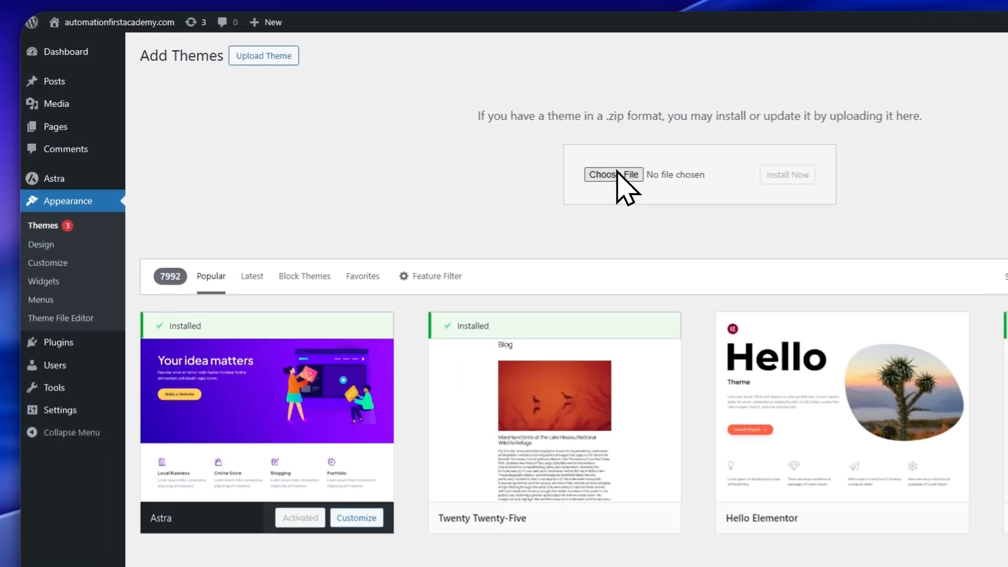
left_click(472, 135)
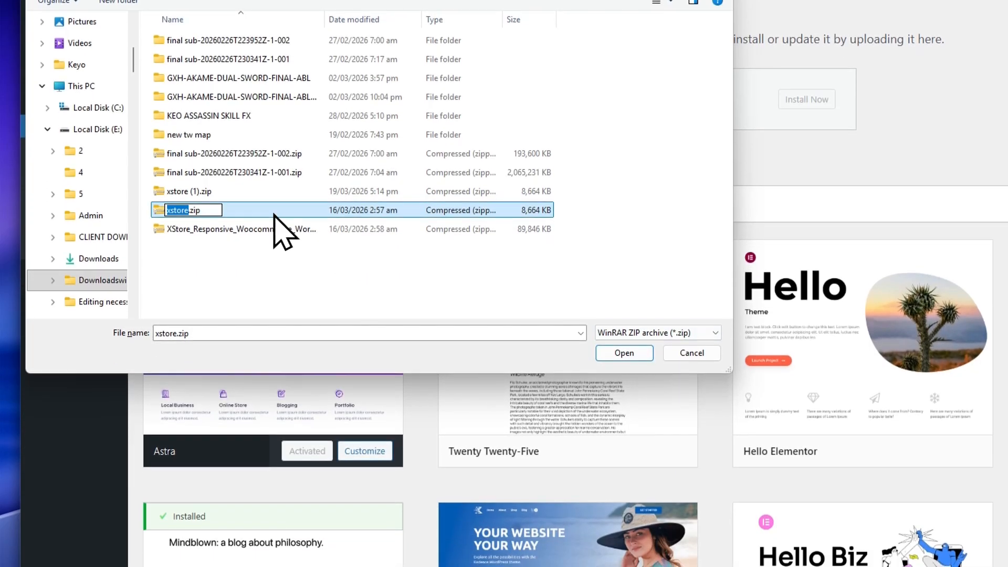
left_click(624, 351)
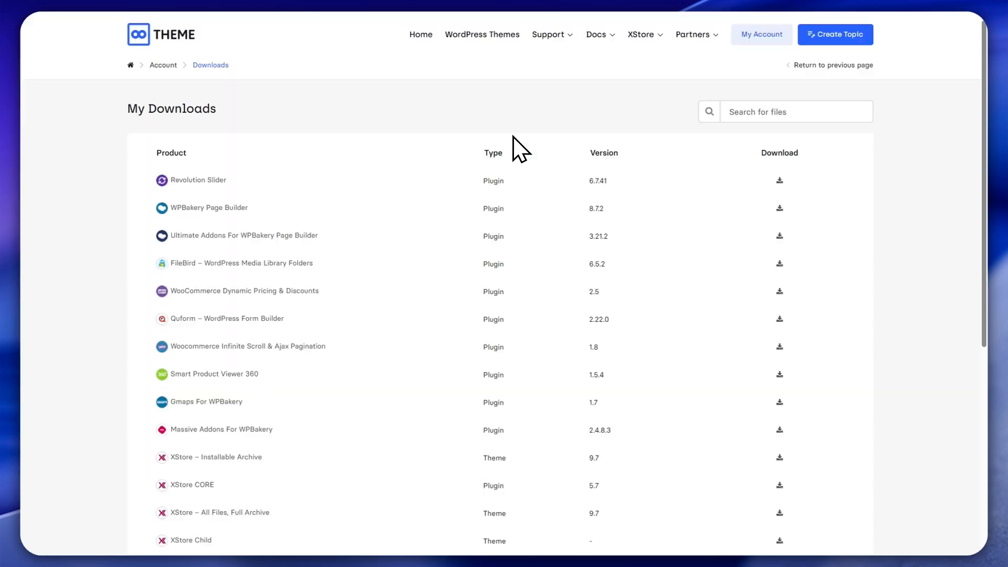
scroll(465, 342, "down", 6)
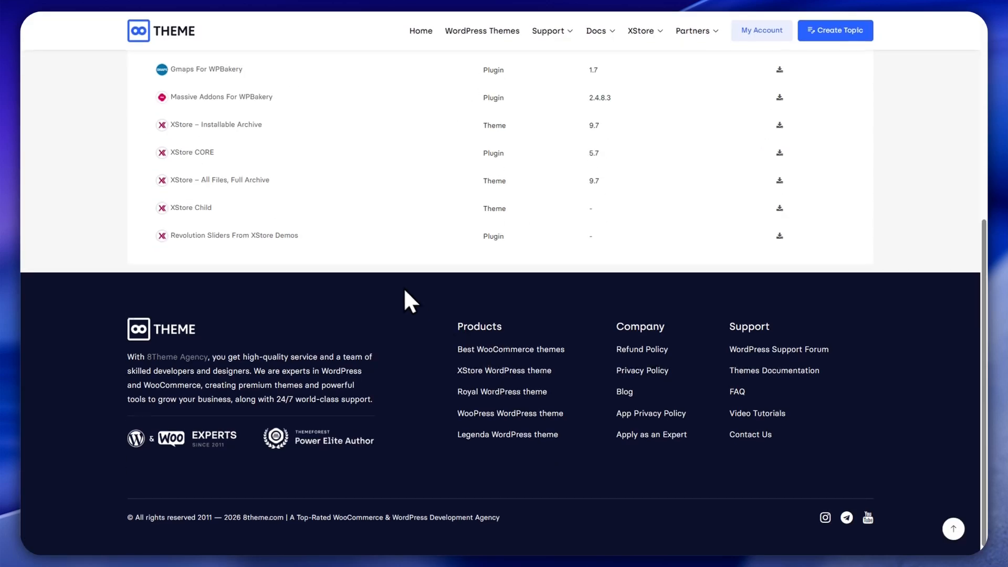
scroll(414, 298, "up", 3)
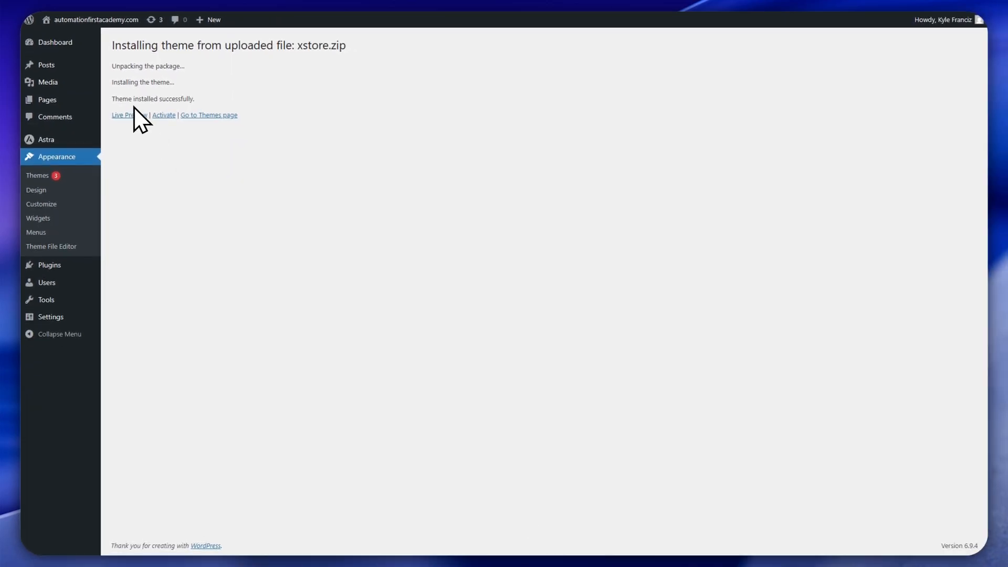
- Activate the newly installed XStore theme
left_click_drag(134, 100, 194, 101)
left_click(212, 98)
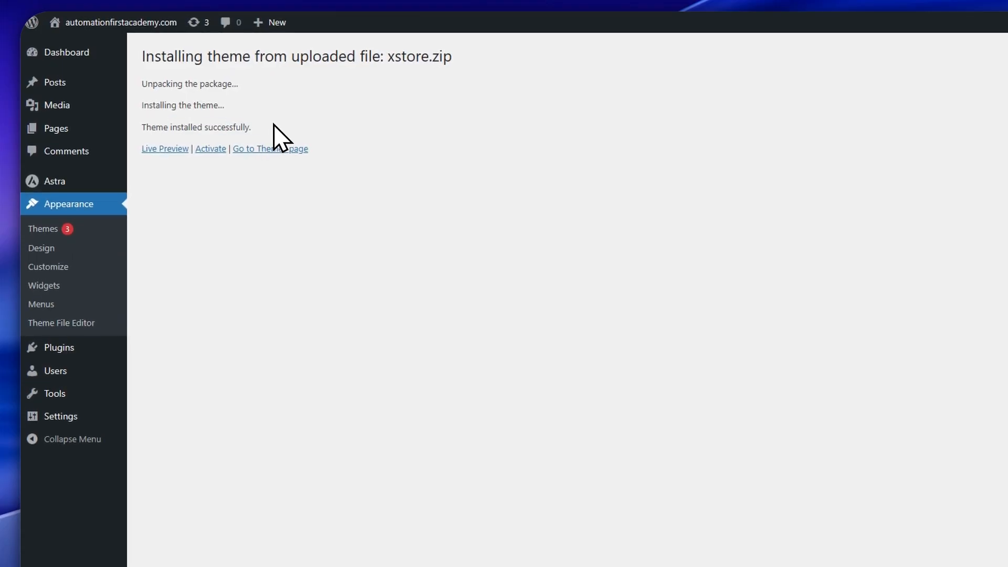
left_click(209, 150)
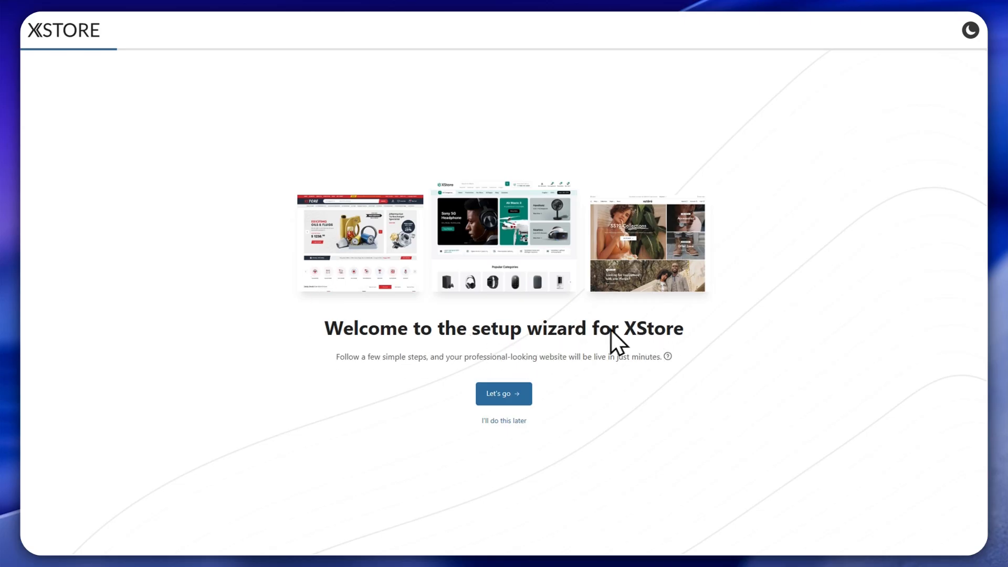
- Start the XStore setup wizard and set the site language to English
left_click(496, 395)
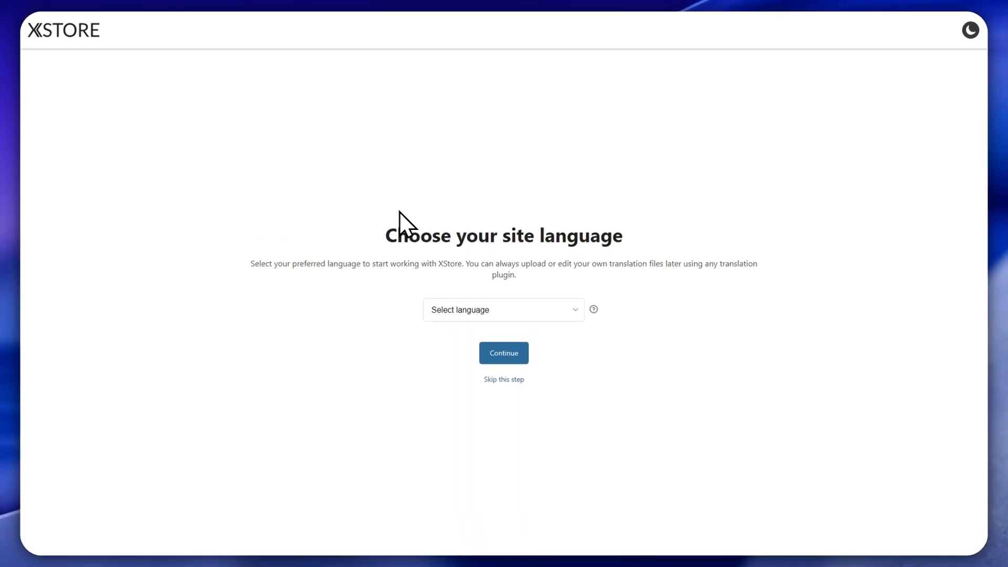
left_click(528, 310)
left_click(458, 21)
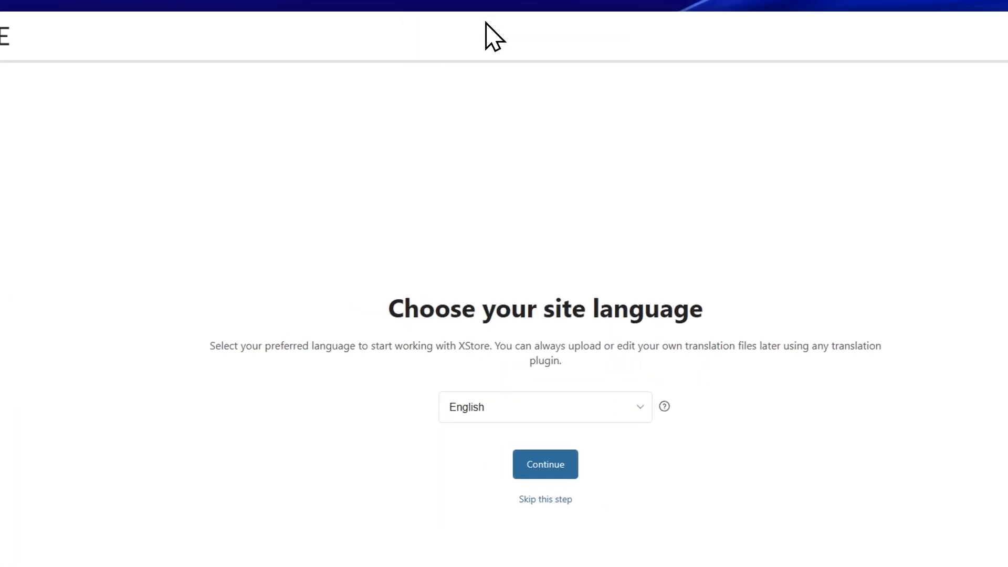
left_click(546, 464)
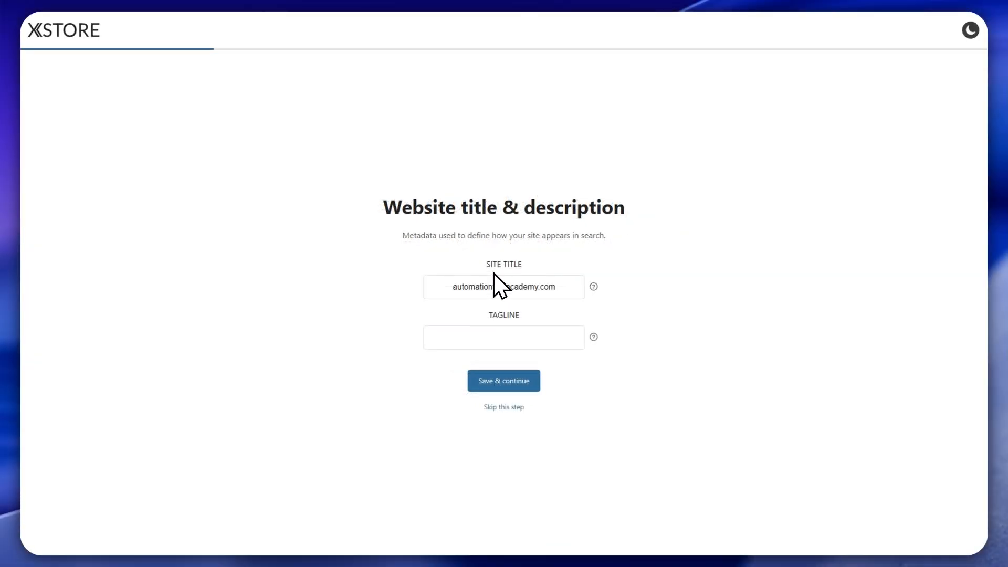
- Set the site tagline to "This is where you learn automation!" and save the website title and description
left_click(485, 336)
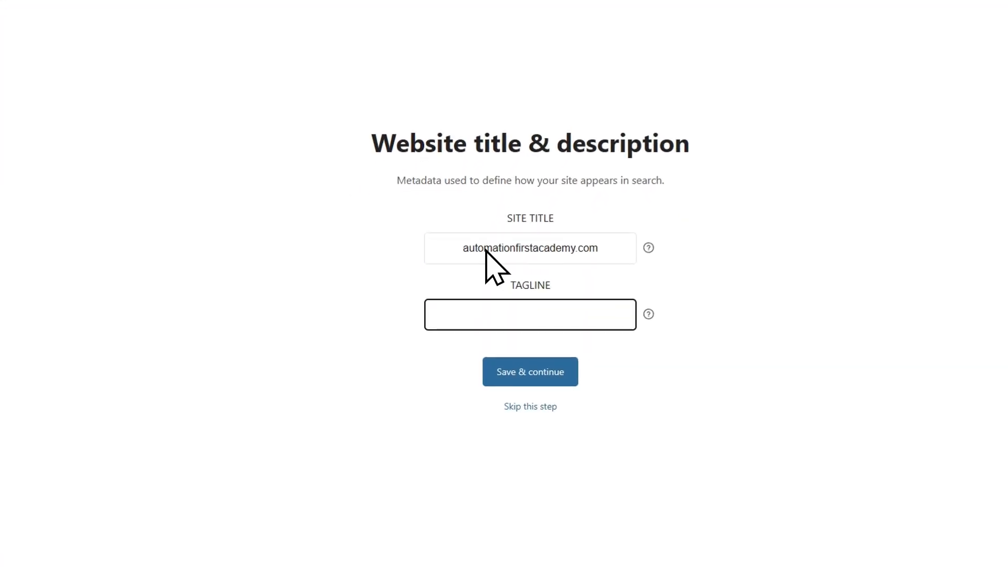
type("This is where you learn autom")
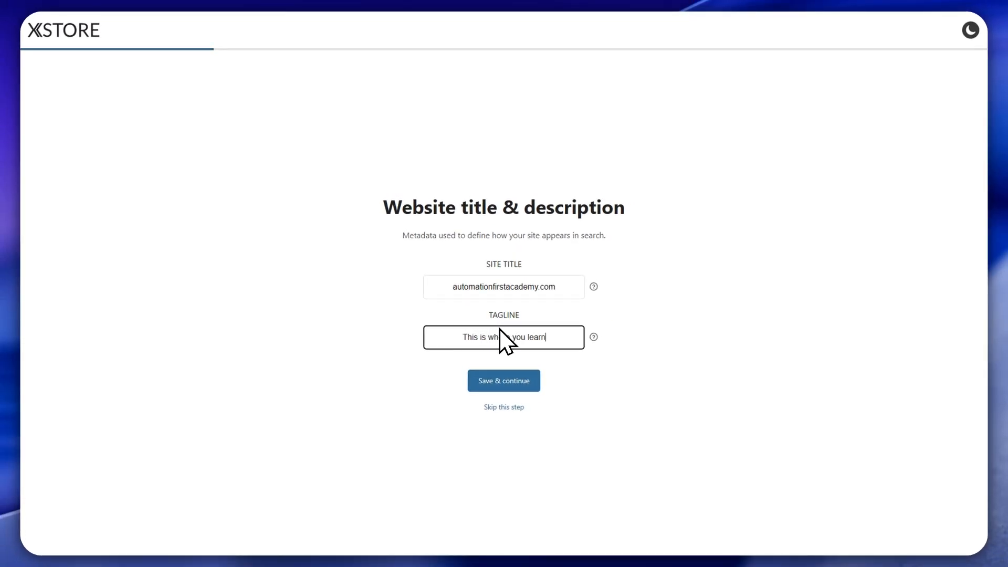
type("ation!")
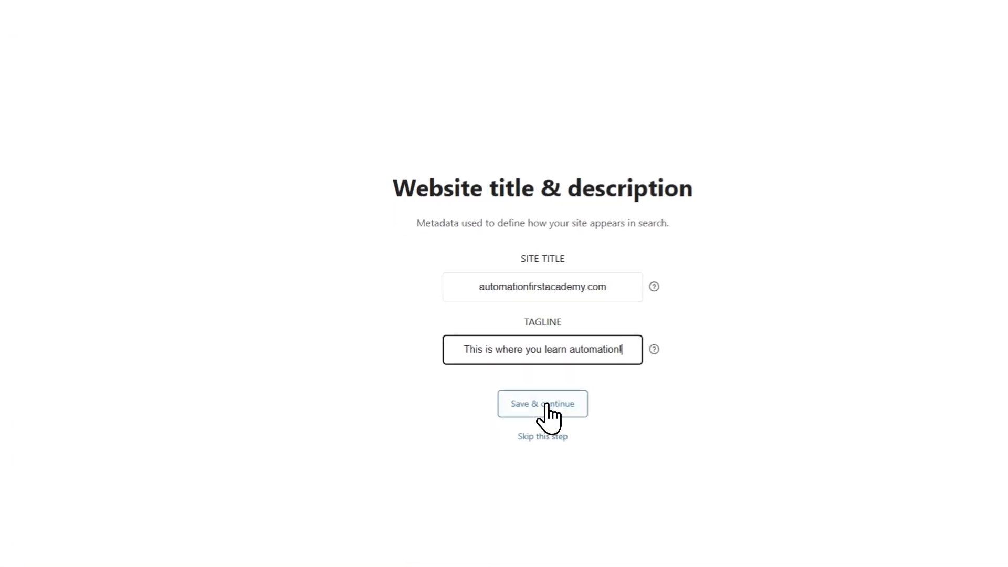
left_click(546, 405)
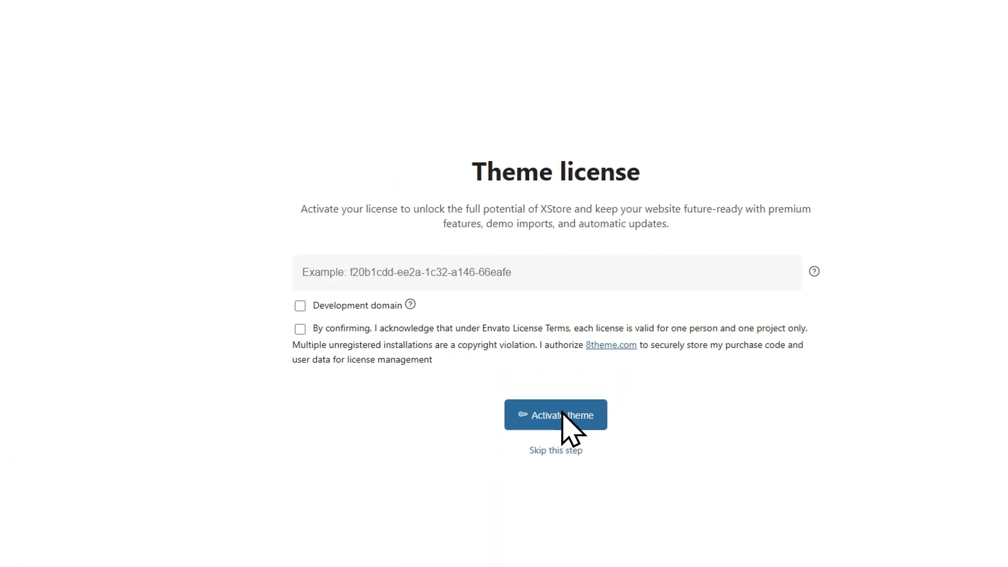
left_click_drag(474, 170, 664, 172)
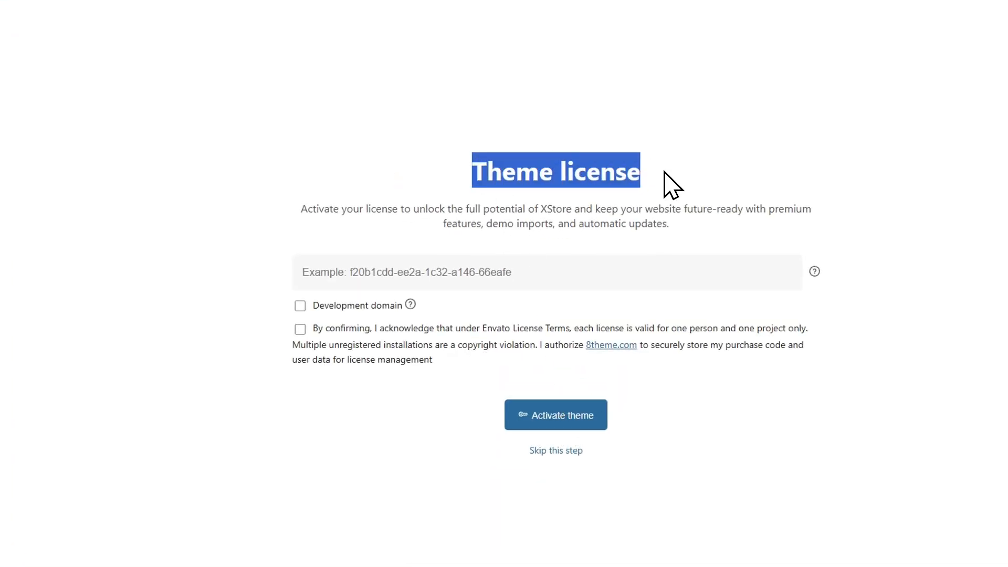
- On the 8theme site, open the account's licenses page and copy the purchase code of the XStore theme
left_click(664, 170)
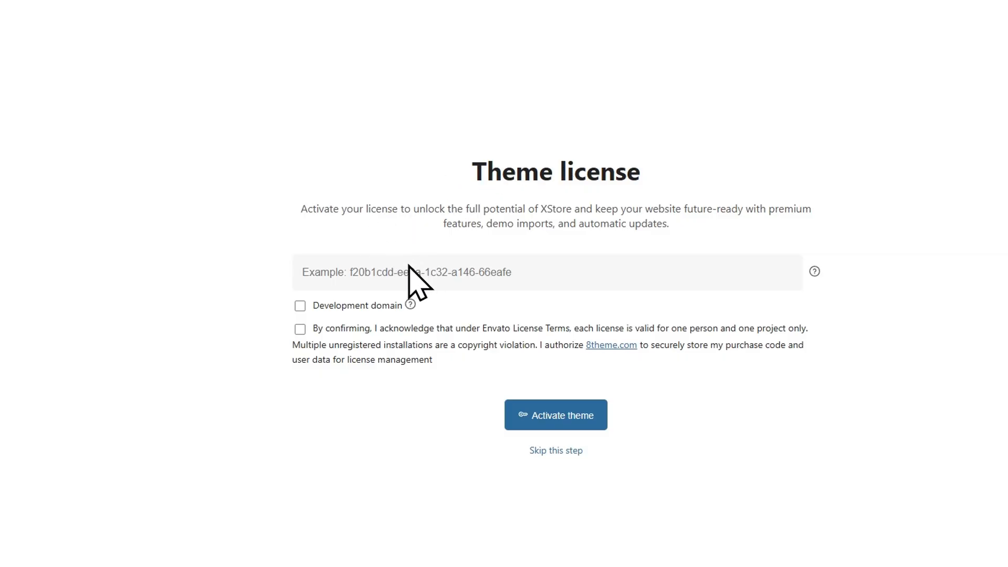
left_click(341, 275)
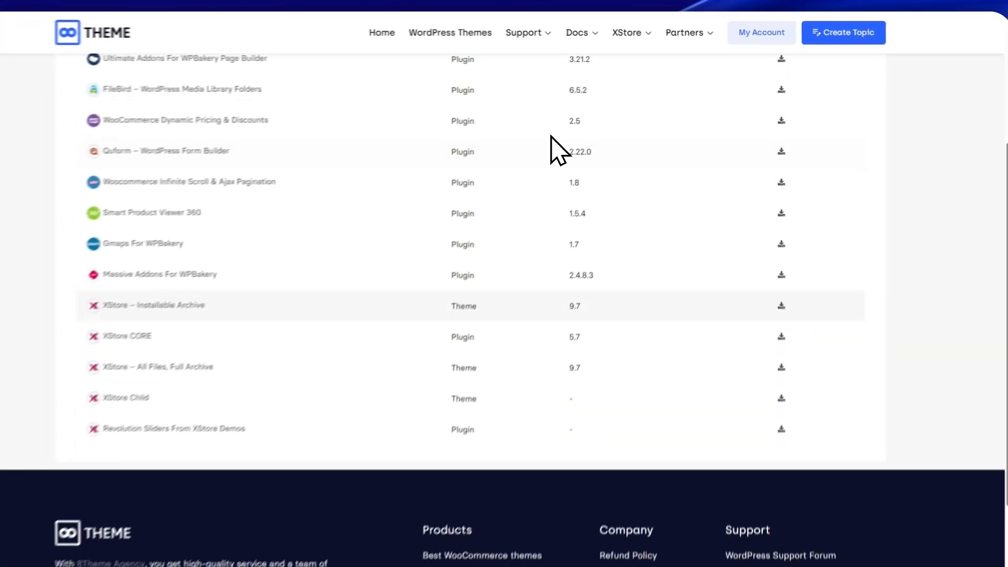
scroll(404, 220, "up", 5)
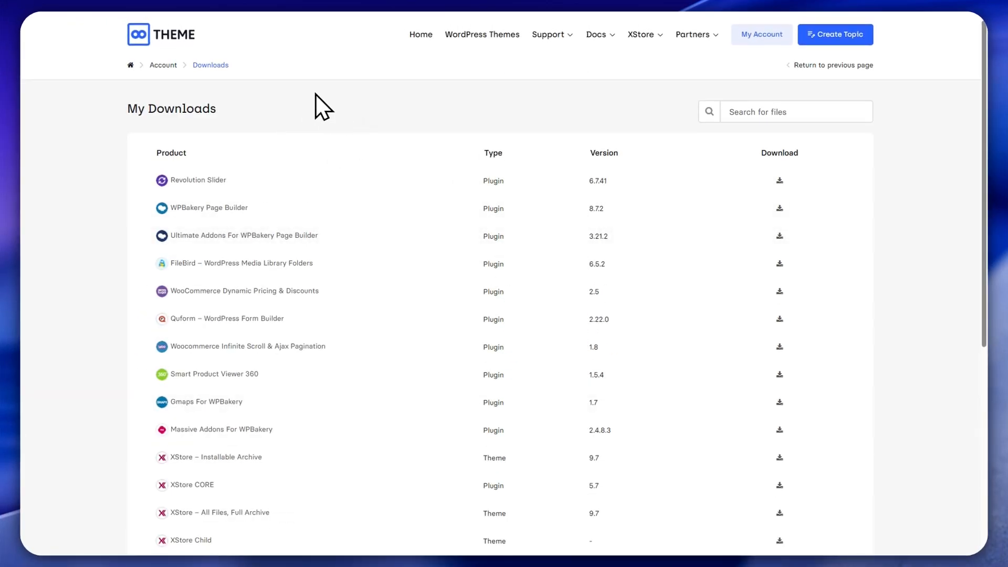
scroll(321, 220, "down", 5)
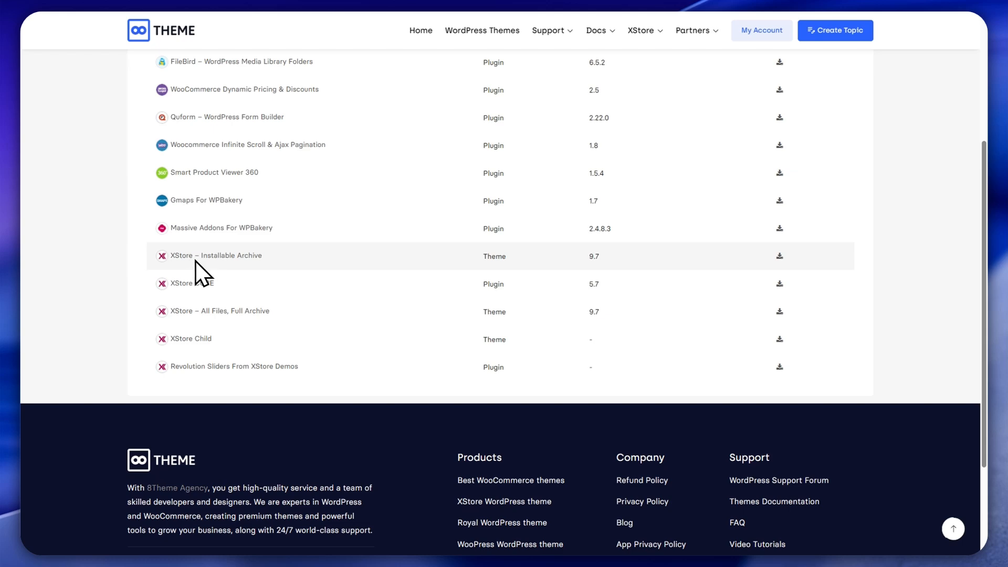
scroll(218, 275, "up", 5)
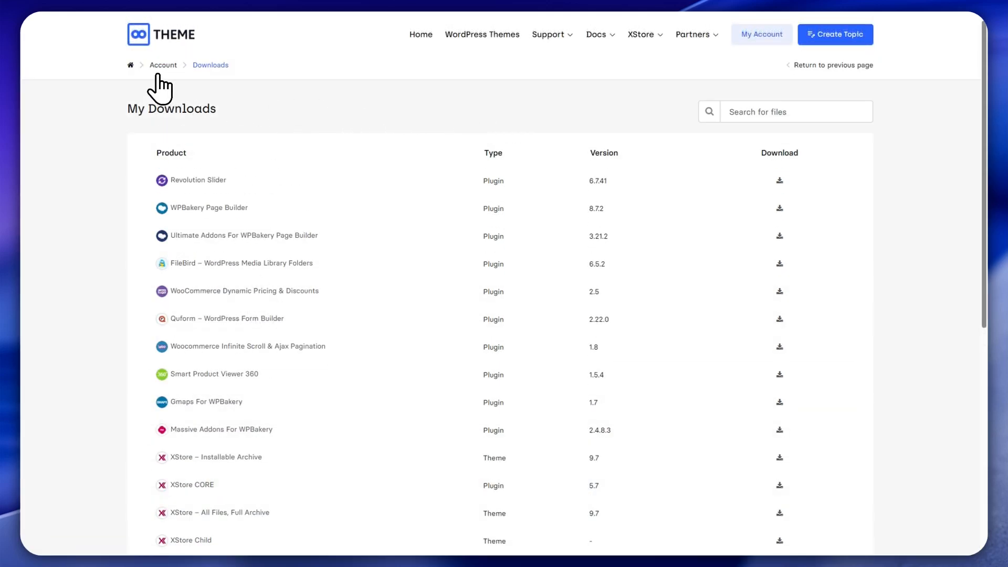
left_click(161, 67)
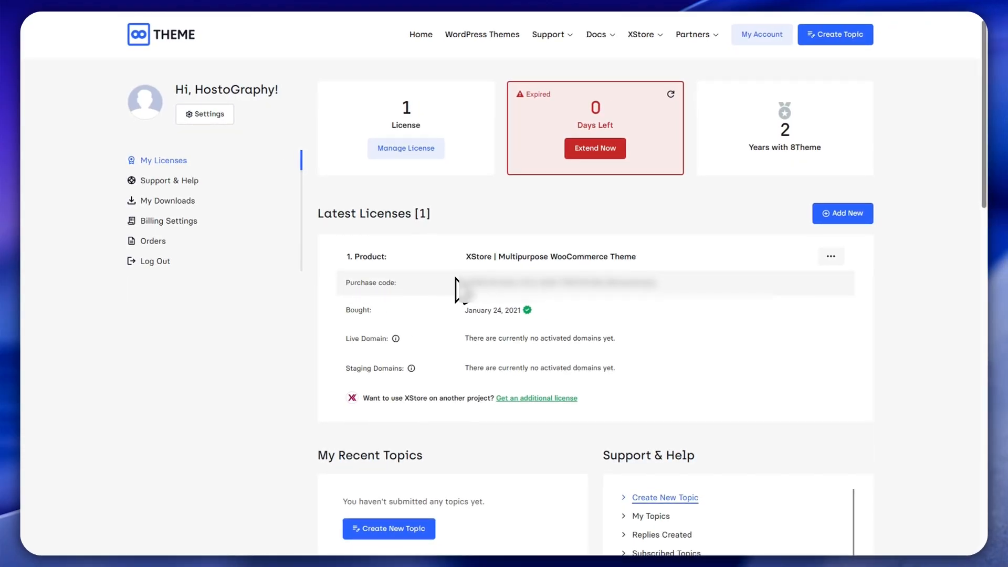
left_click_drag(465, 287, 661, 298)
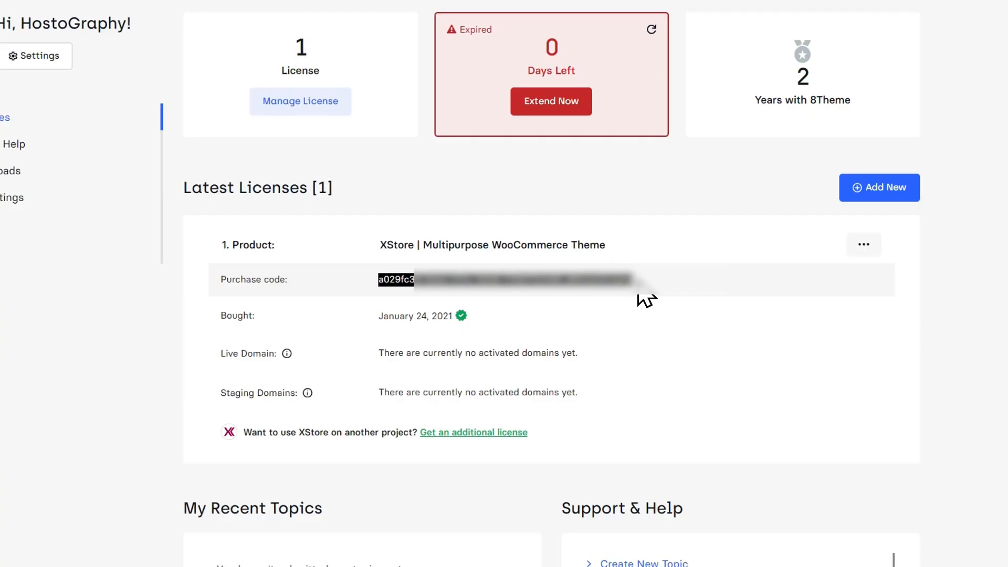
right_click(467, 294)
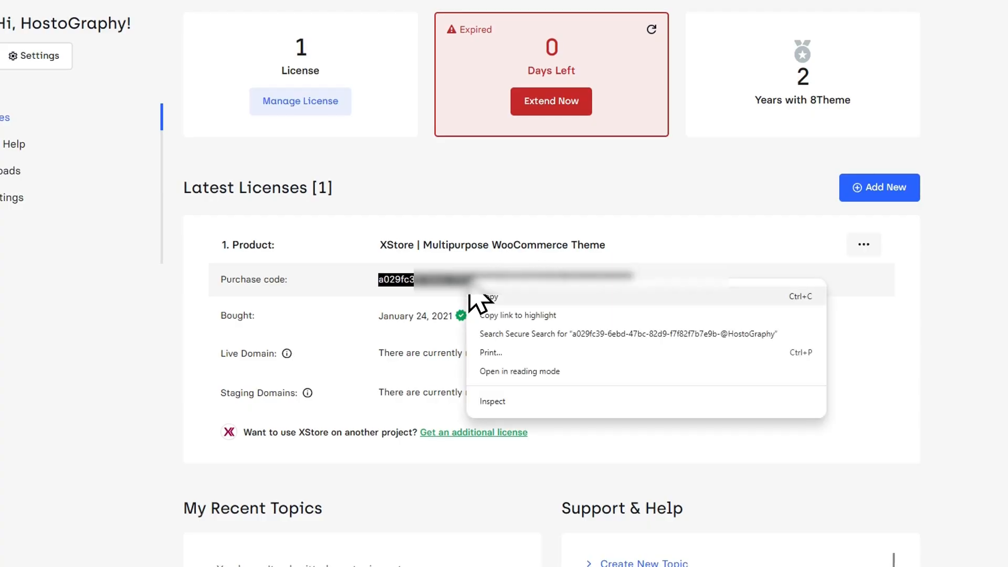
left_click(480, 296)
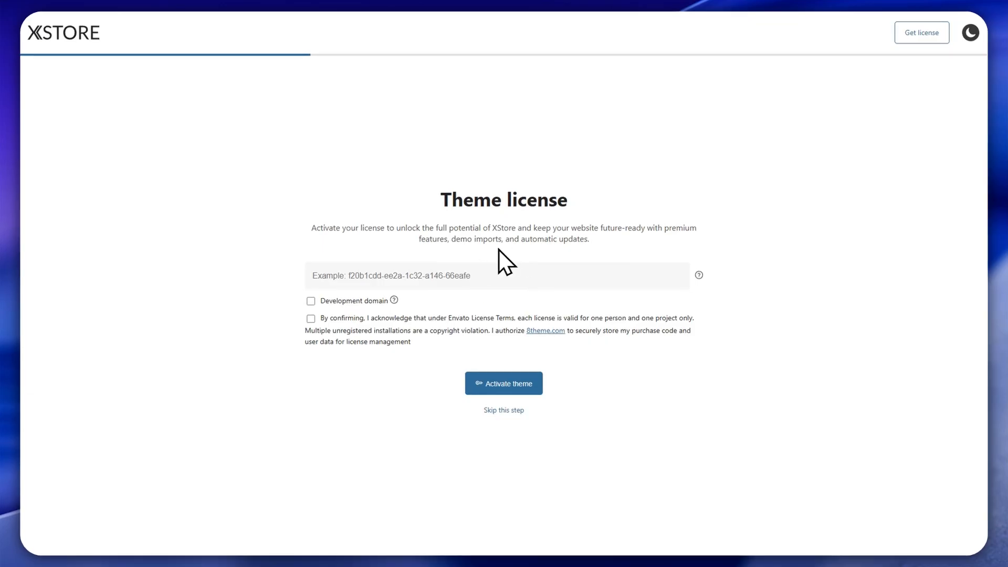
- Back in the XStore setup wizard, paste the copied purchase code into the theme license field
left_click(367, 277)
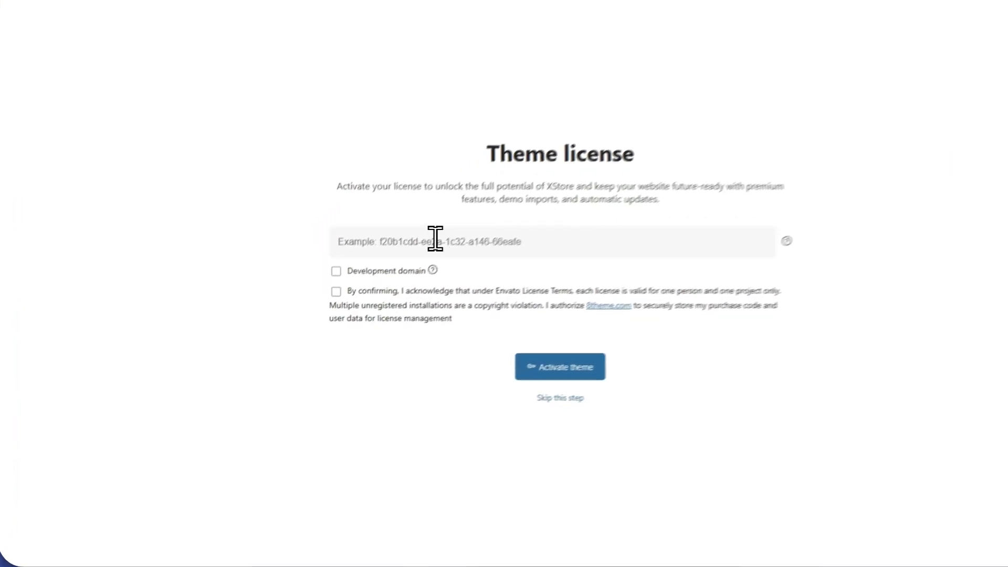
right_click(387, 205)
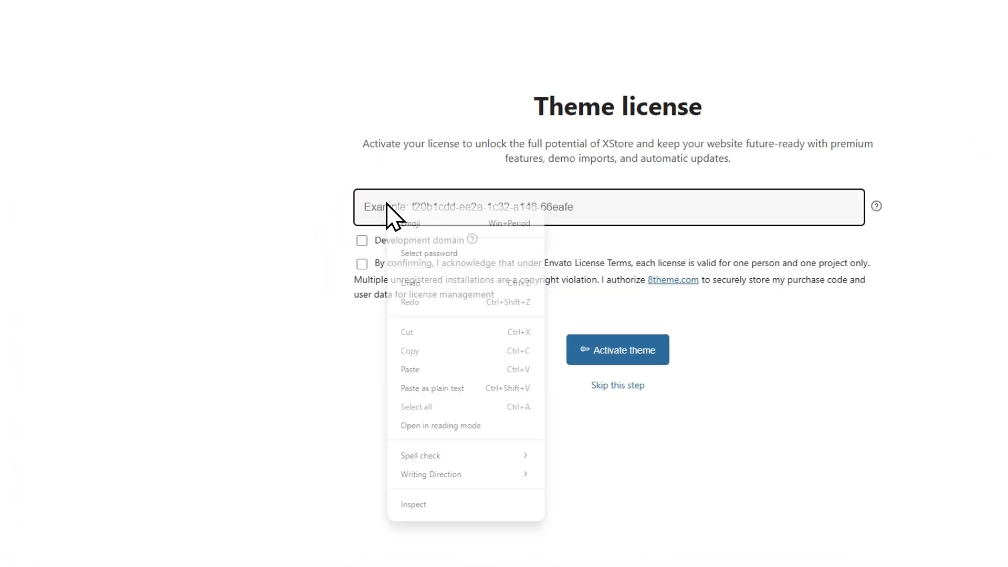
left_click(437, 366)
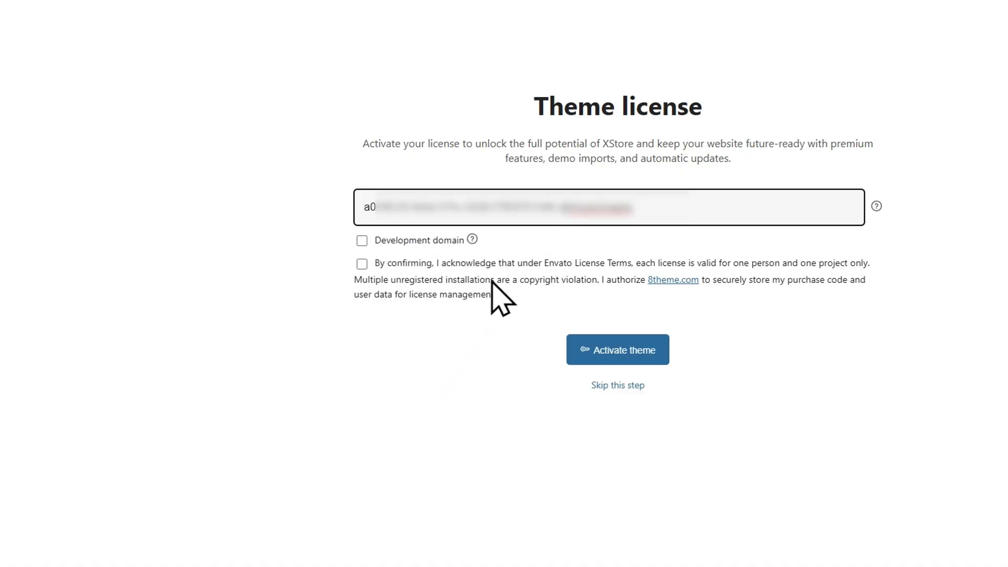
left_click(615, 238)
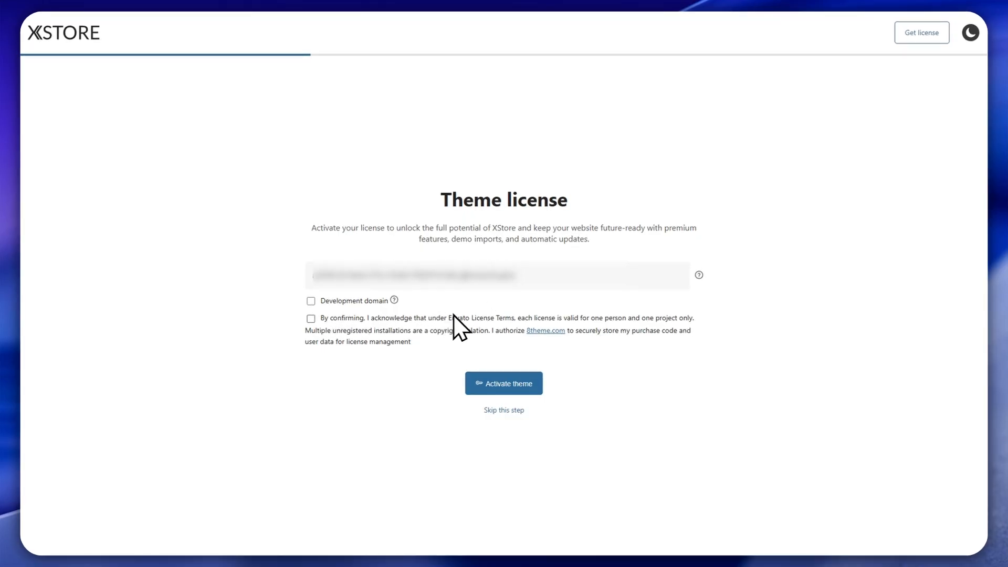
- Accept the Envato license terms, activate the theme license and continue to the child theme setup
left_click(311, 318)
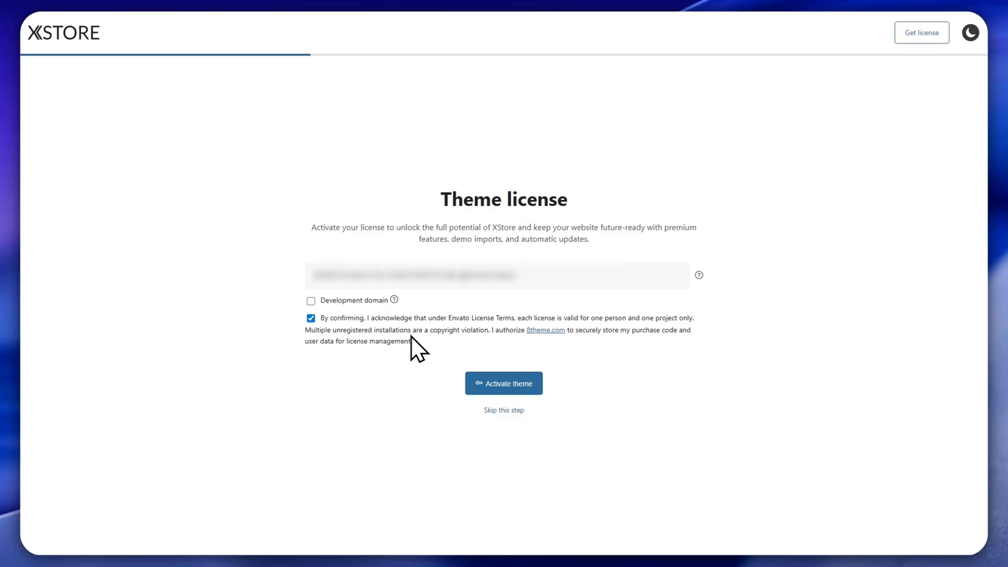
left_click(483, 387)
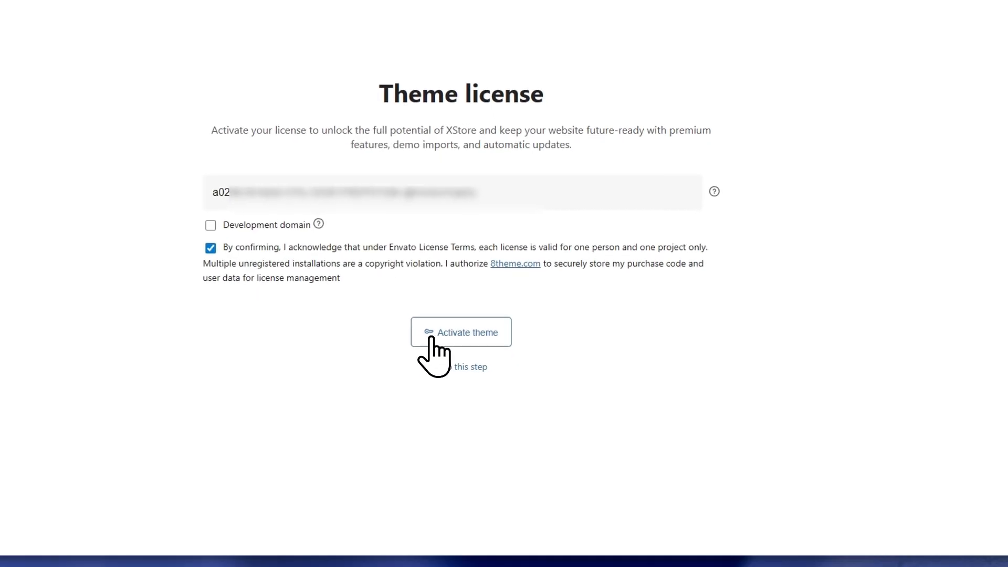
left_click_drag(378, 239, 686, 254)
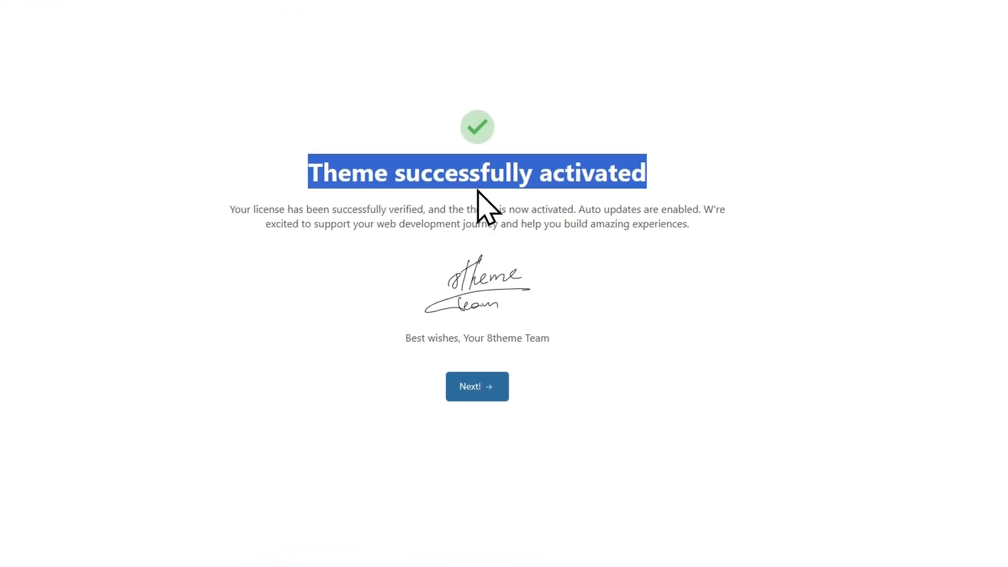
left_click(469, 397)
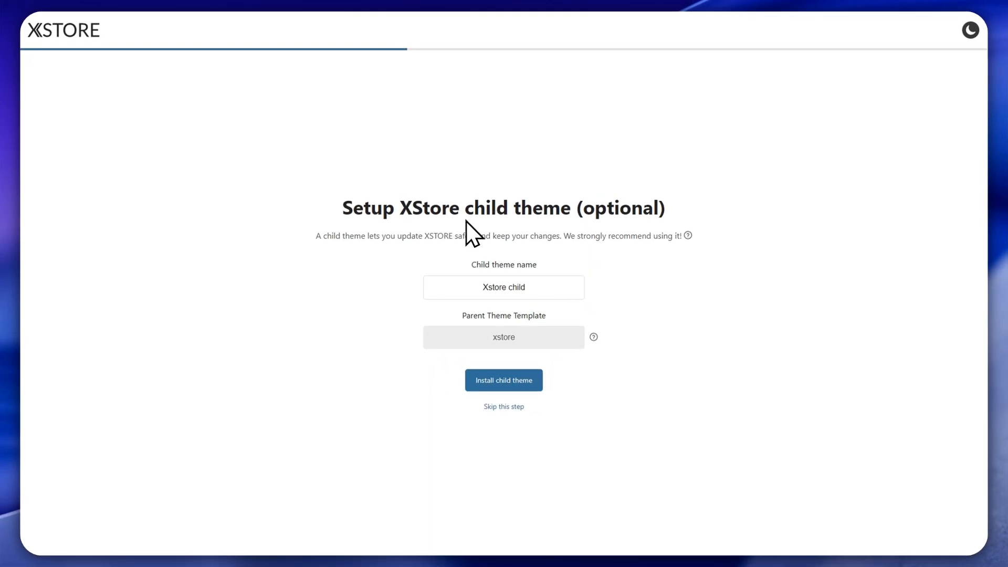
- Install the optional child theme under the name "Xstore child" and continue to the prebuilt websites
left_click_drag(469, 263, 542, 265)
left_click(517, 279)
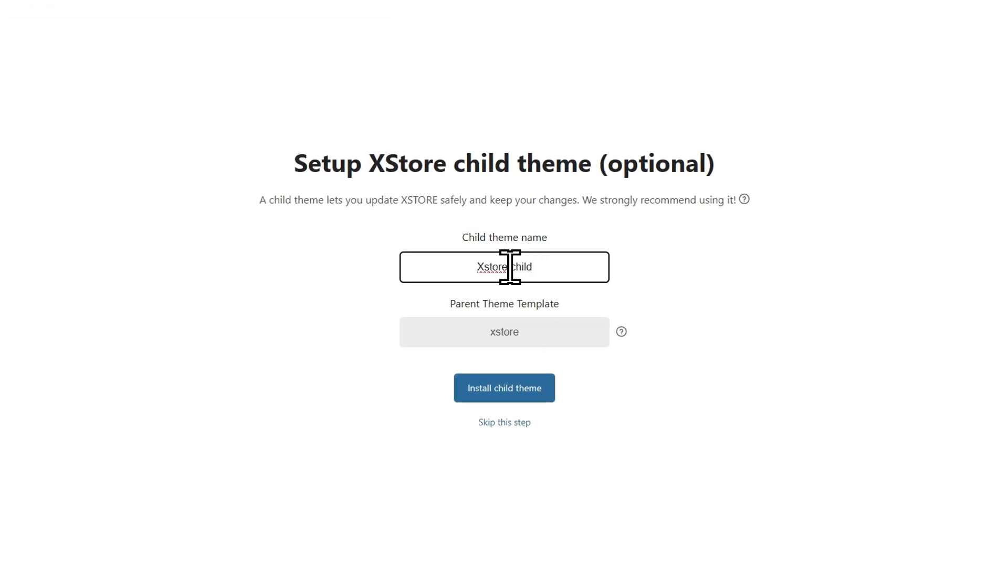
left_click_drag(469, 264, 547, 265)
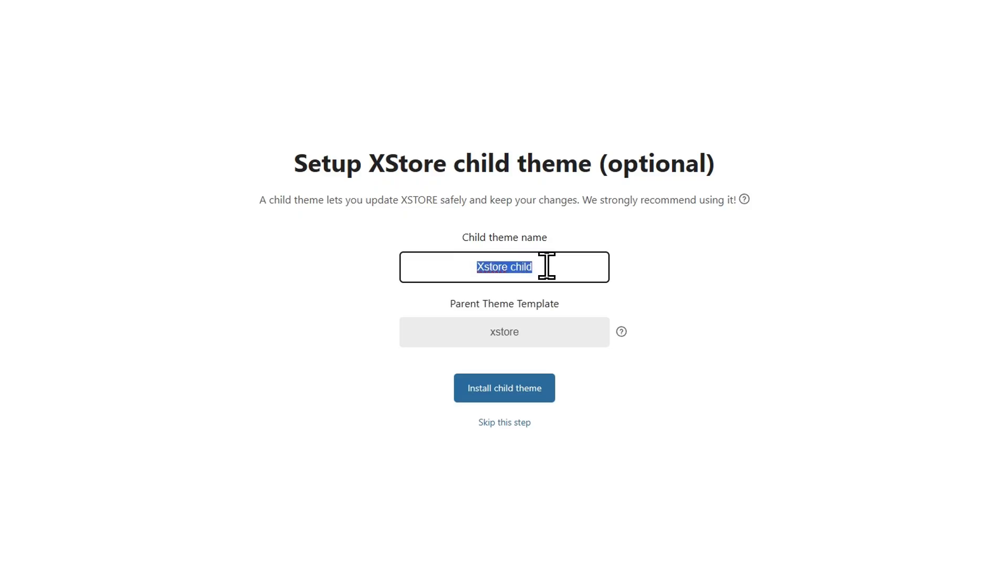
left_click(541, 268)
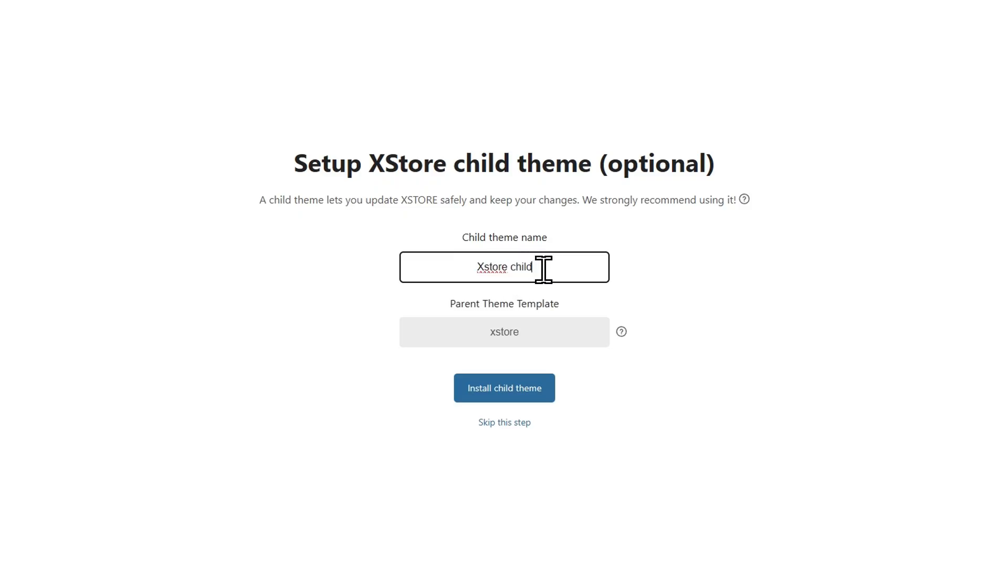
left_click_drag(455, 303, 546, 296)
left_click(499, 314)
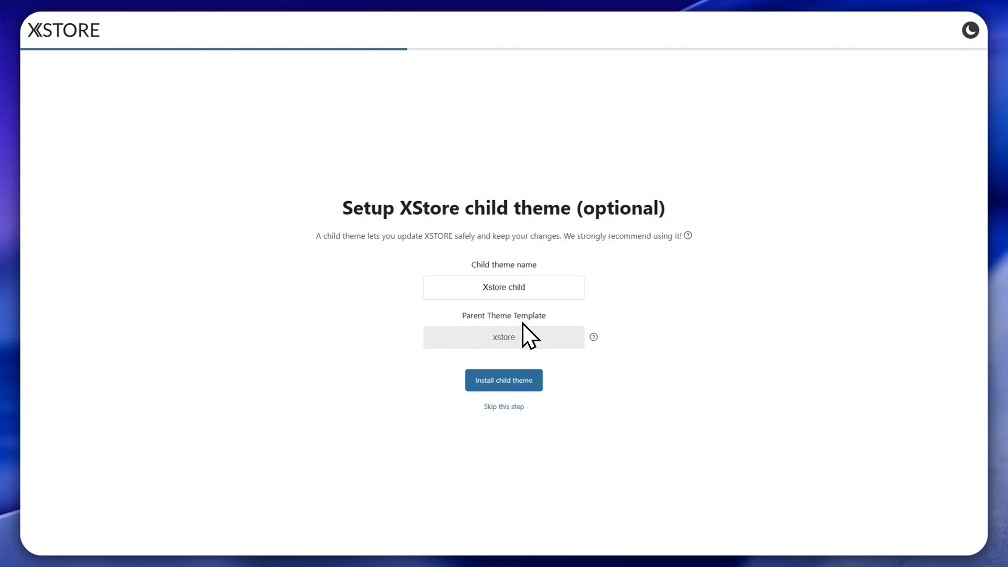
left_click_drag(320, 236, 657, 239)
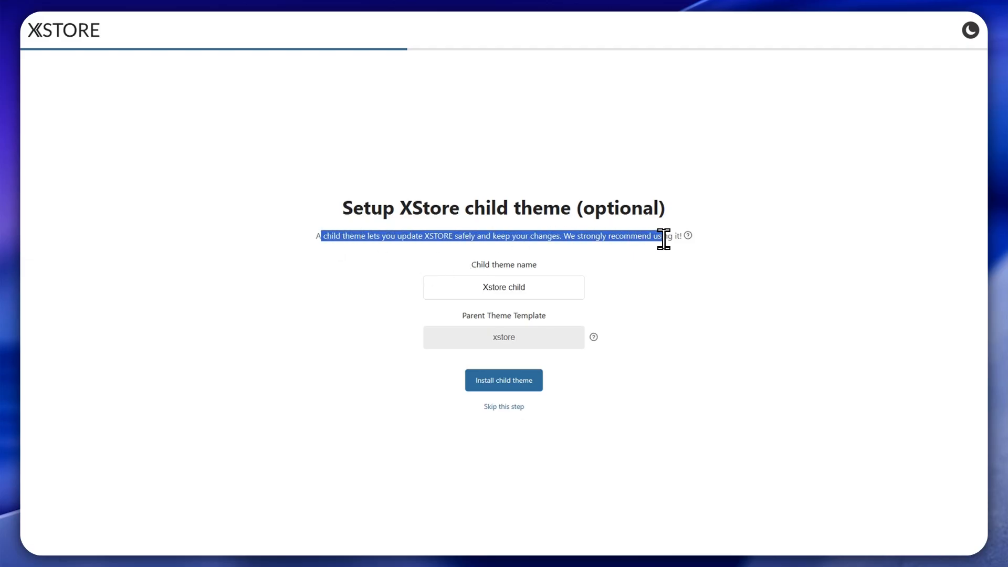
left_click(659, 249)
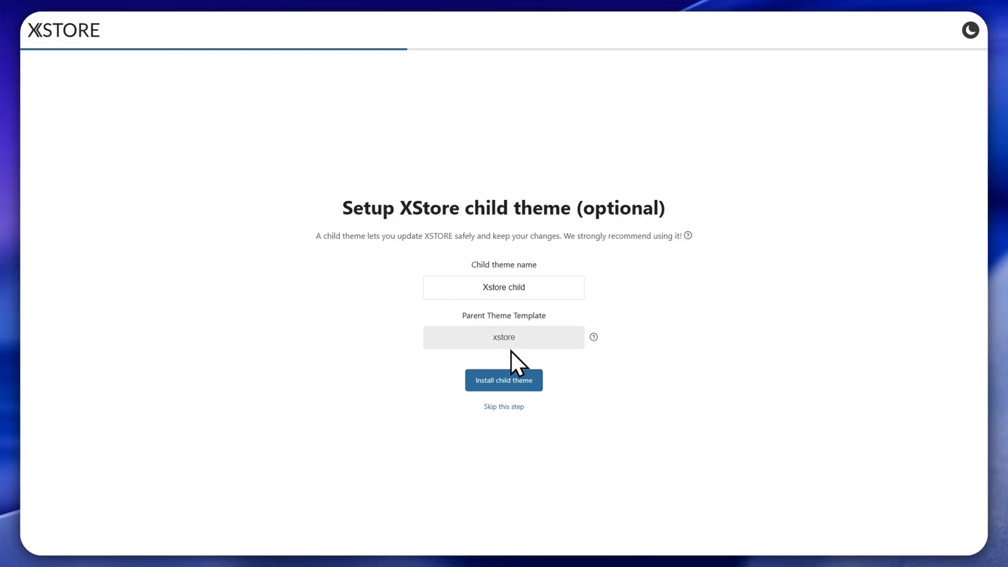
left_click(485, 383)
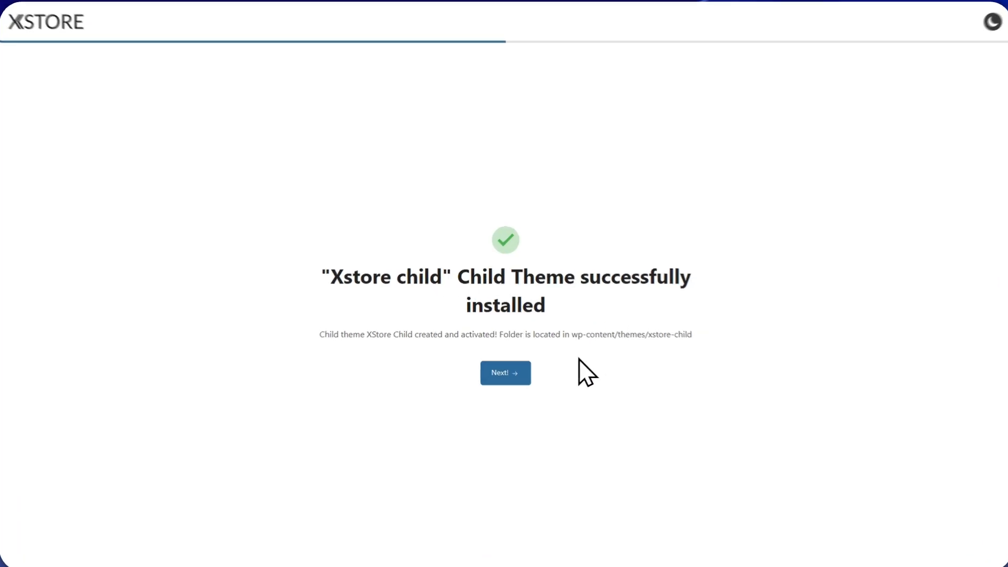
left_click(511, 369)
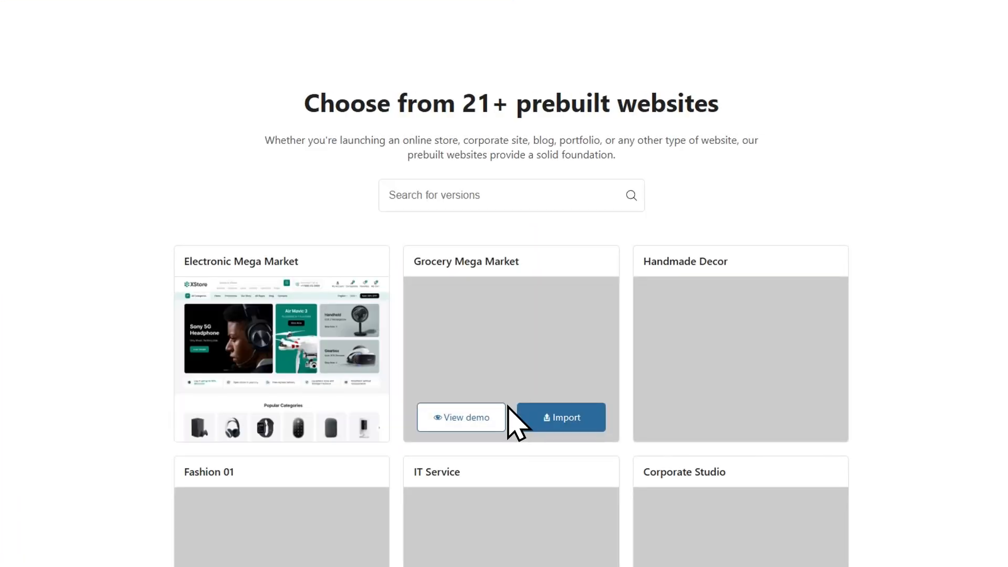
- Browse the gallery of prebuilt websites to examine the available demo designs across different business niches
scroll(387, 162, "up", 1)
left_click_drag(297, 168, 715, 163)
left_click(784, 171)
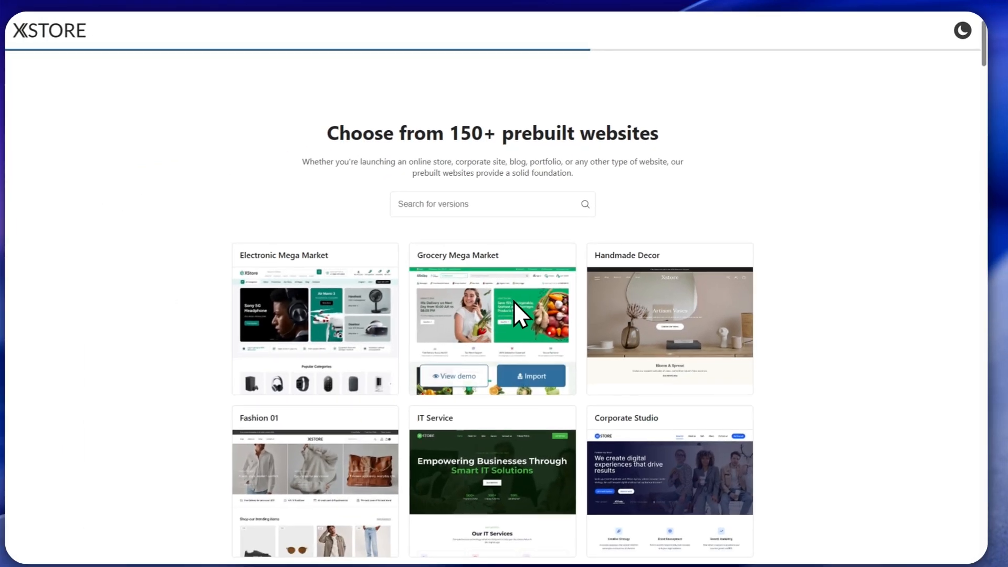
scroll(513, 300, "down", 1)
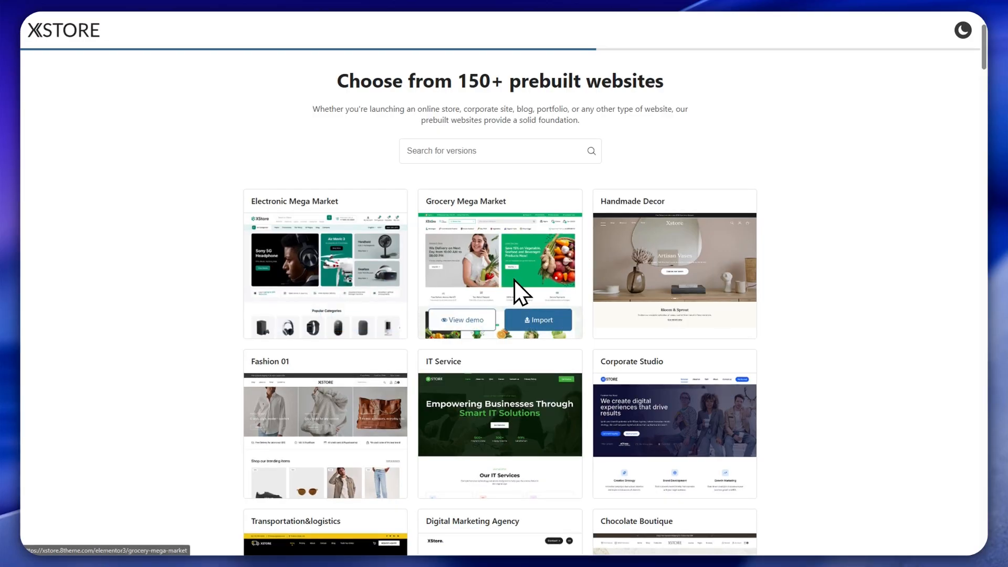
scroll(511, 283, "up", 1)
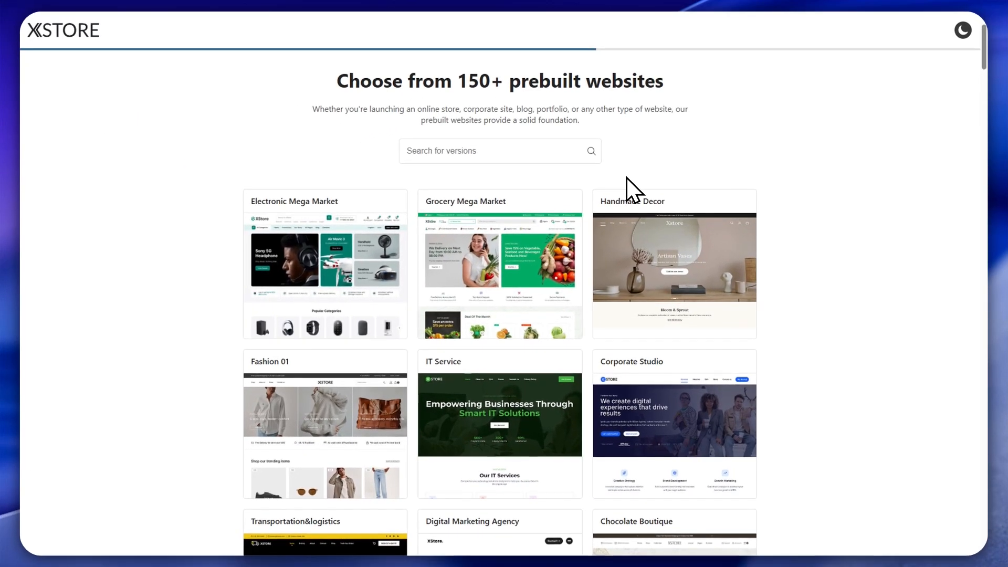
scroll(624, 184, "down", 2)
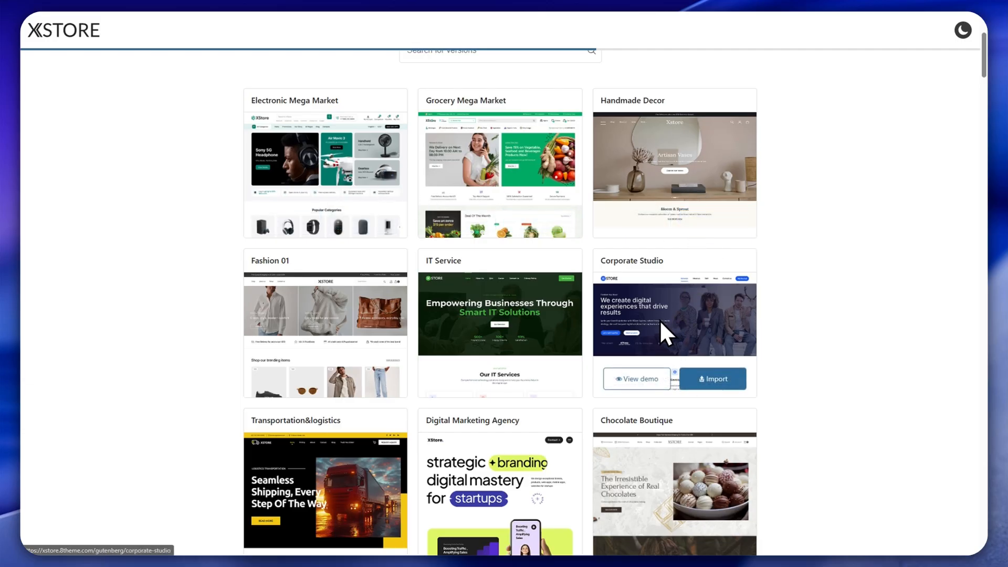
scroll(516, 273, "down", 2)
scroll(578, 297, "down", 6)
scroll(561, 304, "up", 5)
scroll(838, 226, "down", 10)
scroll(845, 209, "down", 20)
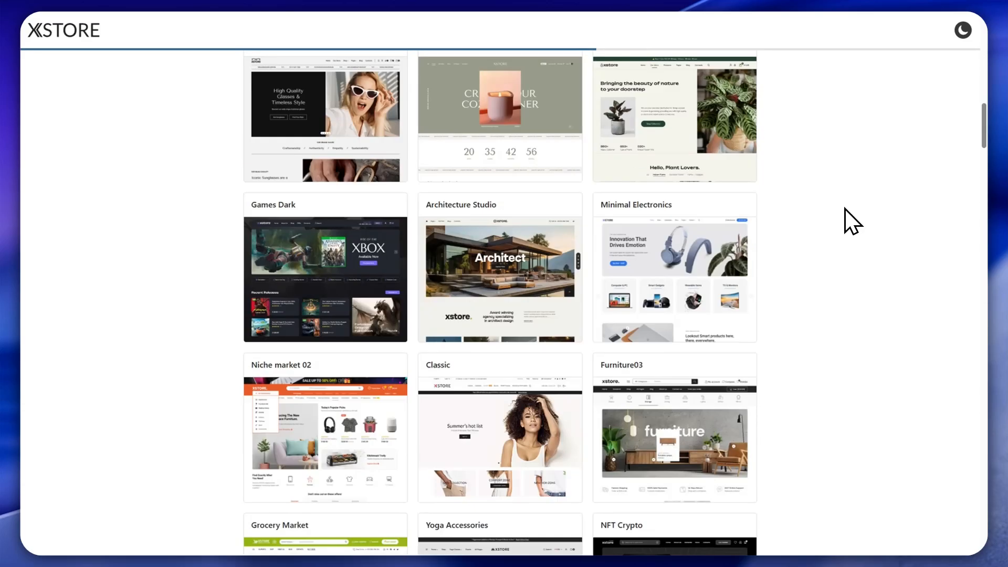
scroll(845, 200, "down", 12)
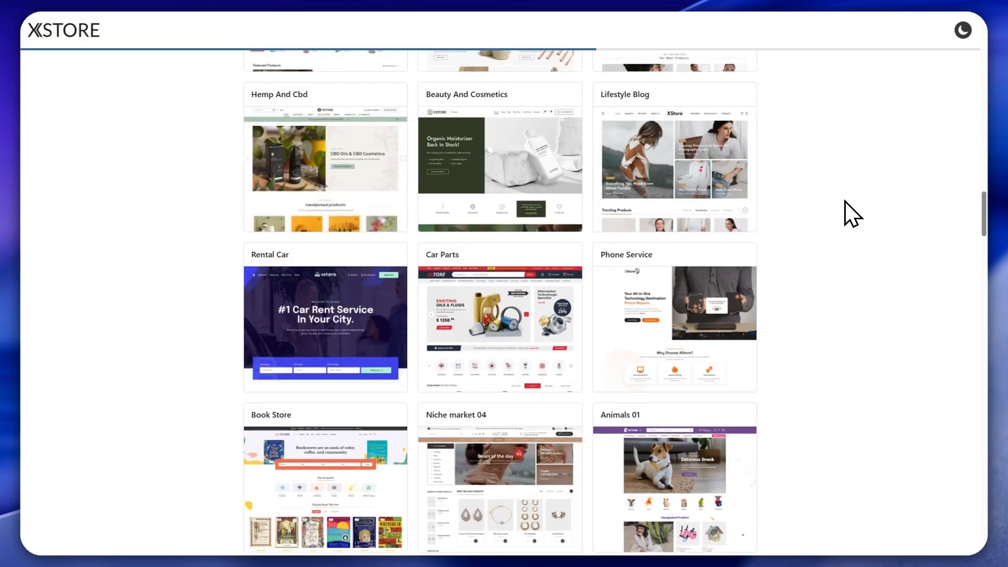
scroll(849, 213, "down", 15)
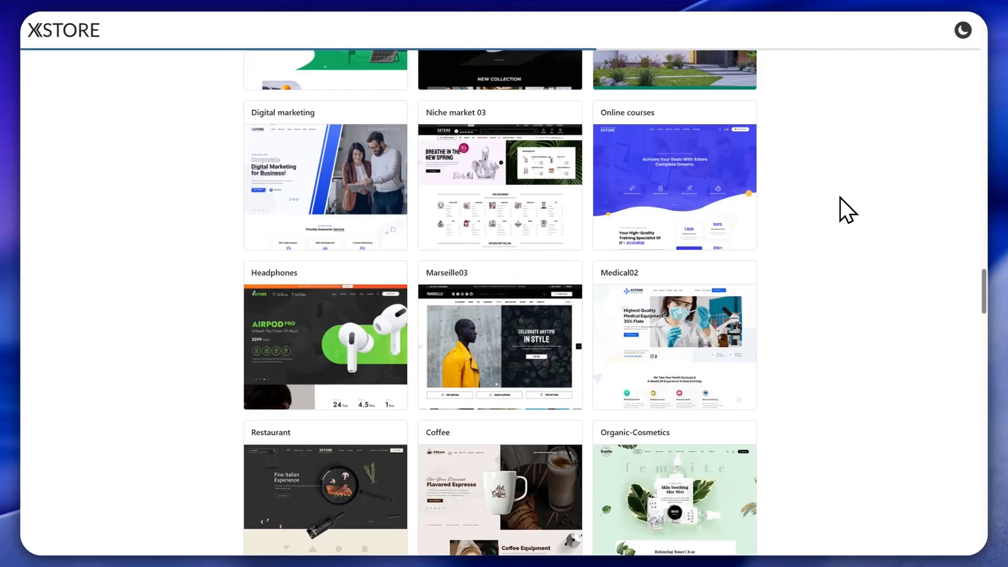
scroll(836, 196, "down", 4)
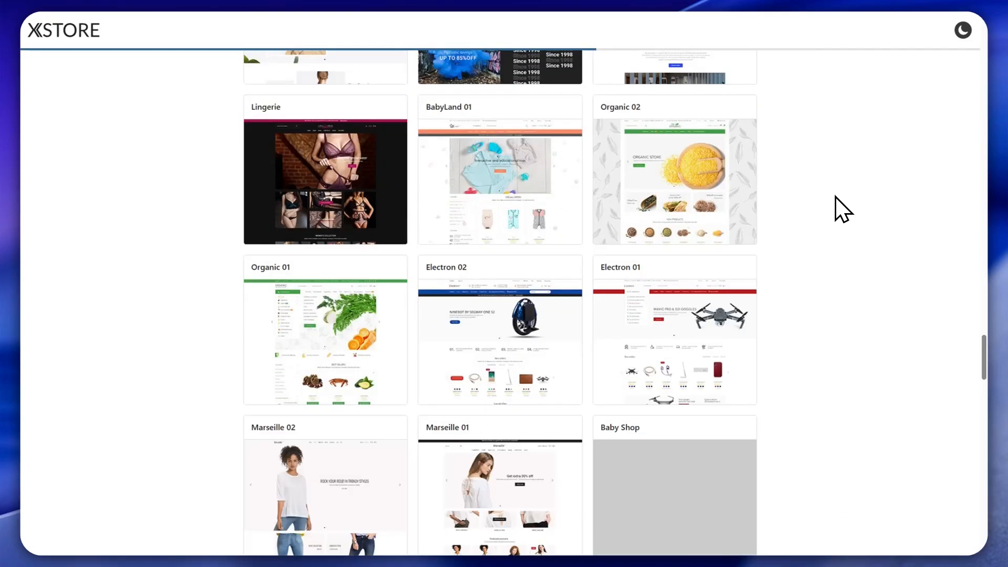
scroll(836, 196, "down", 1)
scroll(836, 197, "down", 4)
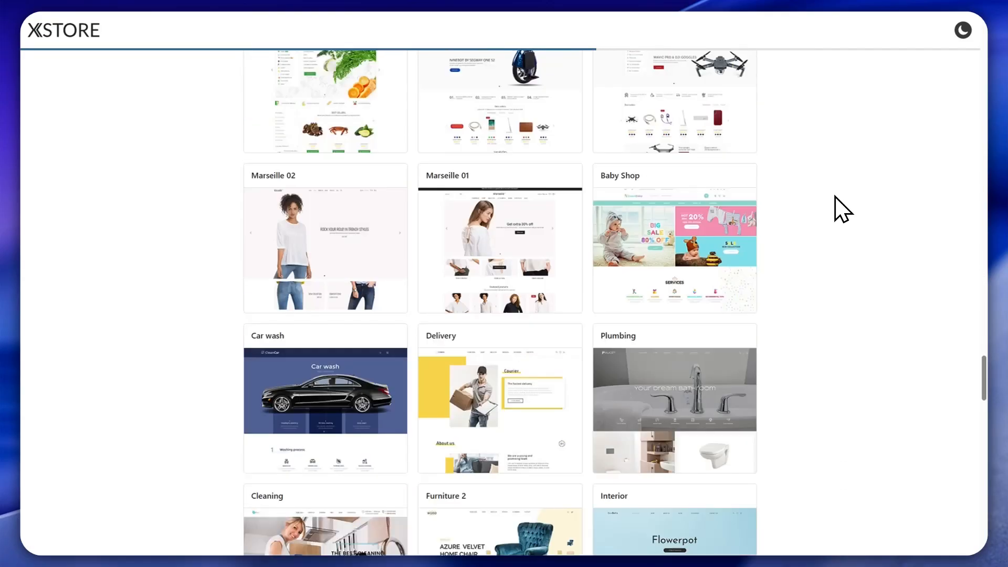
mouse_move(372, 407)
scroll(298, 424, "down", 3)
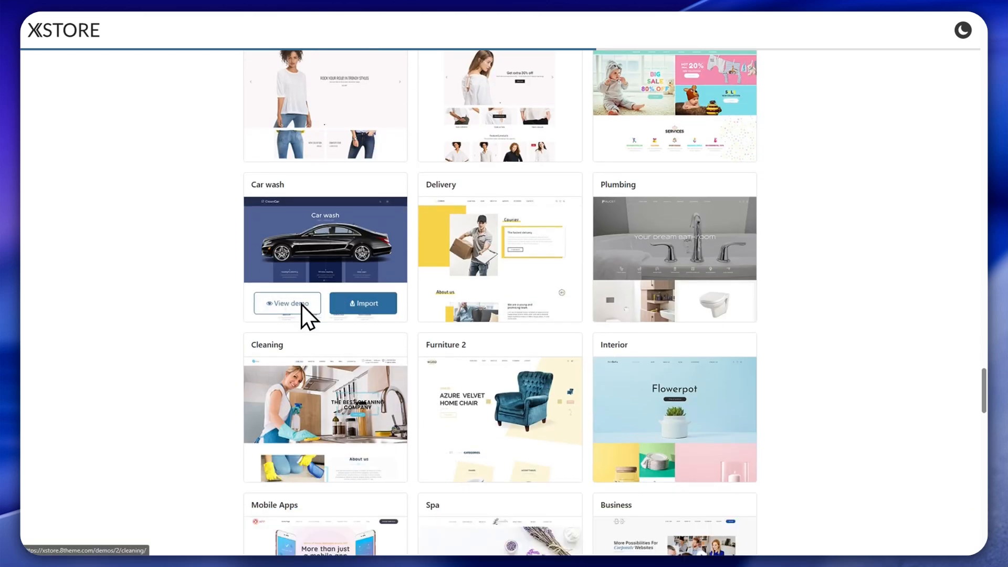
- Look through the remaining prebuilt websites and return to the first designs in the gallery
scroll(307, 398, "down", 2)
scroll(571, 407, "down", 4)
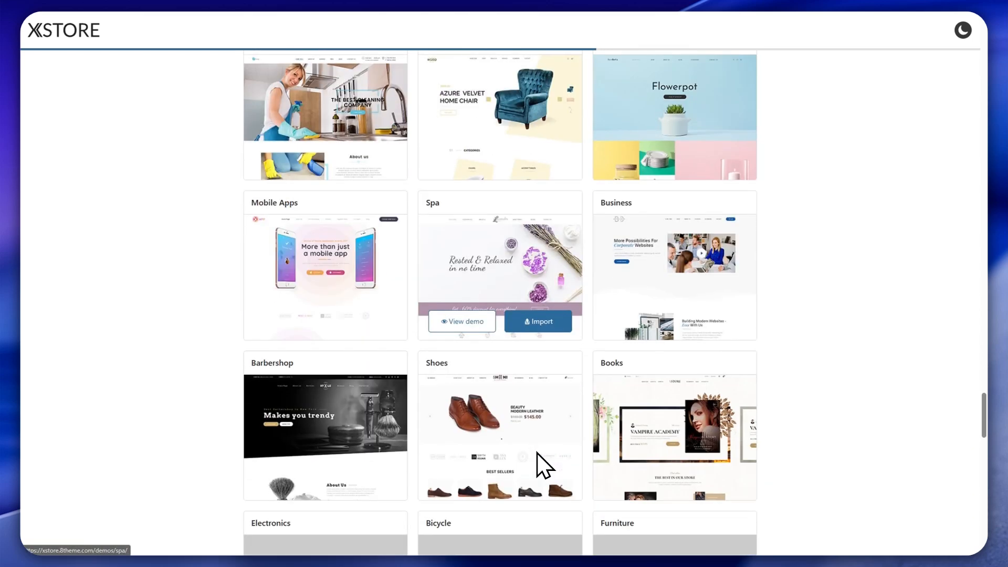
middle_click(769, 484)
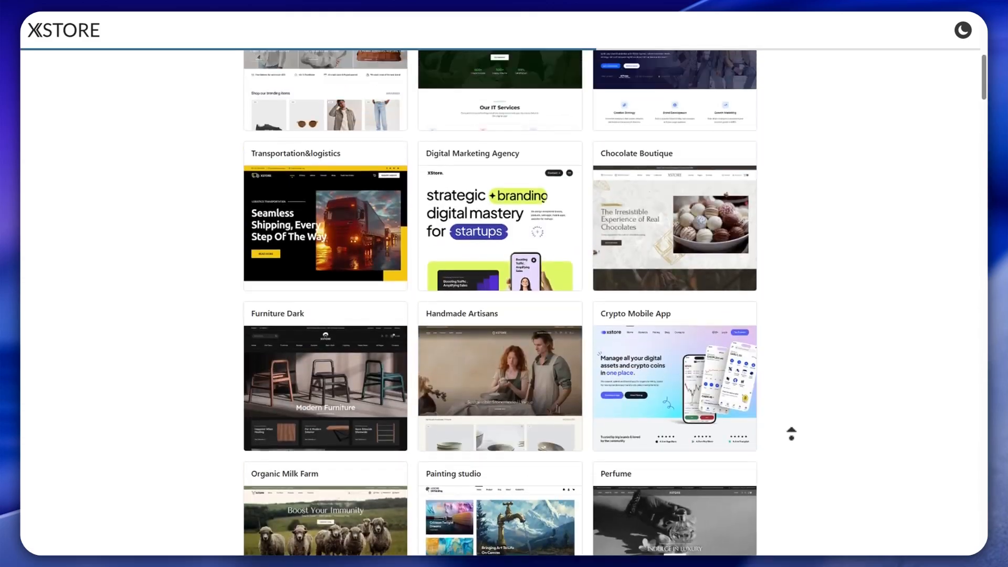
middle_click(792, 437)
scroll(791, 434, "up", 5)
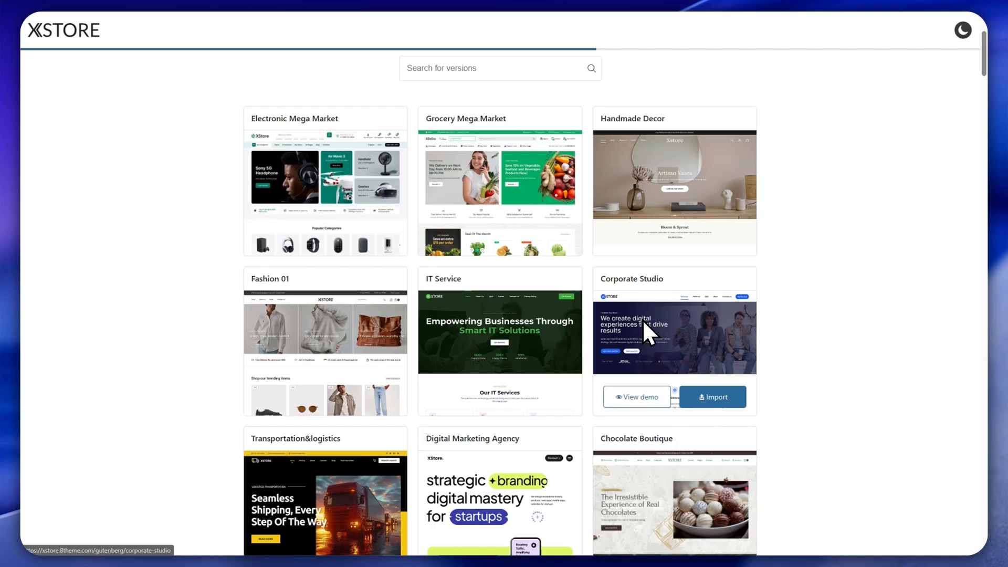
- View the live demo of the Corporate Studio prebuilt website and examine the sections of its home page
left_click(640, 397)
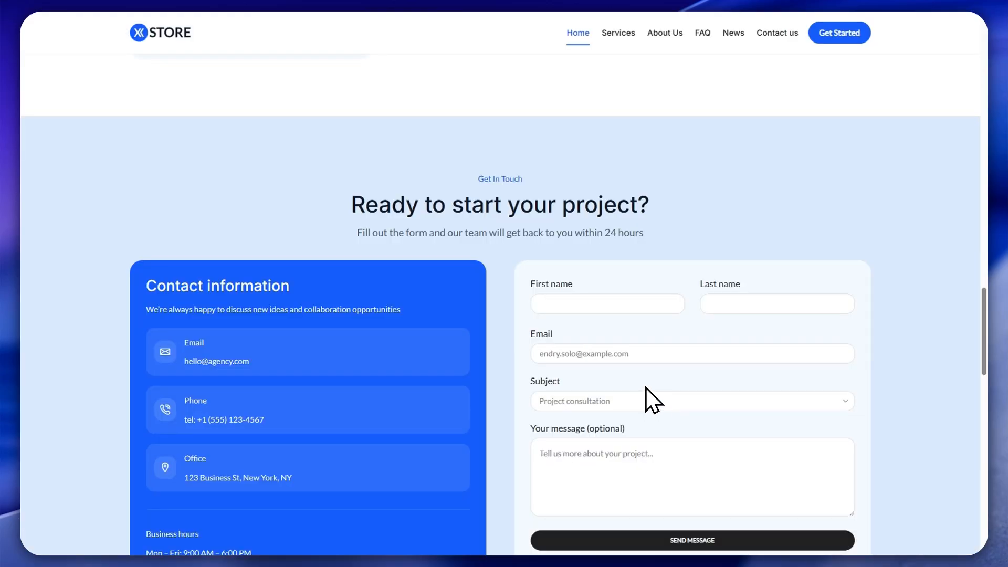
scroll(527, 221, "up", 10)
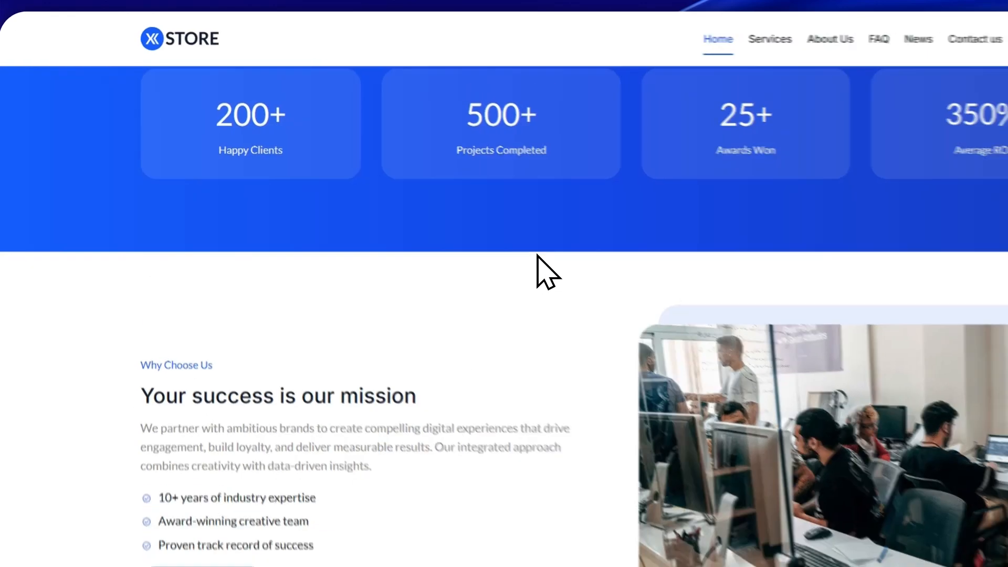
scroll(544, 259, "up", 10)
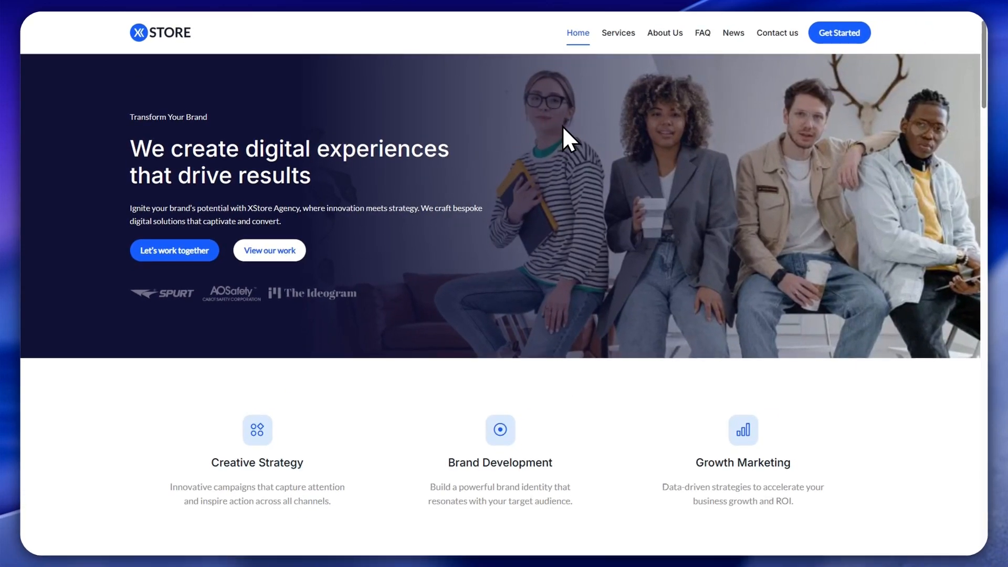
scroll(567, 158, "down", 4)
scroll(570, 171, "up", 4)
scroll(556, 246, "down", 15)
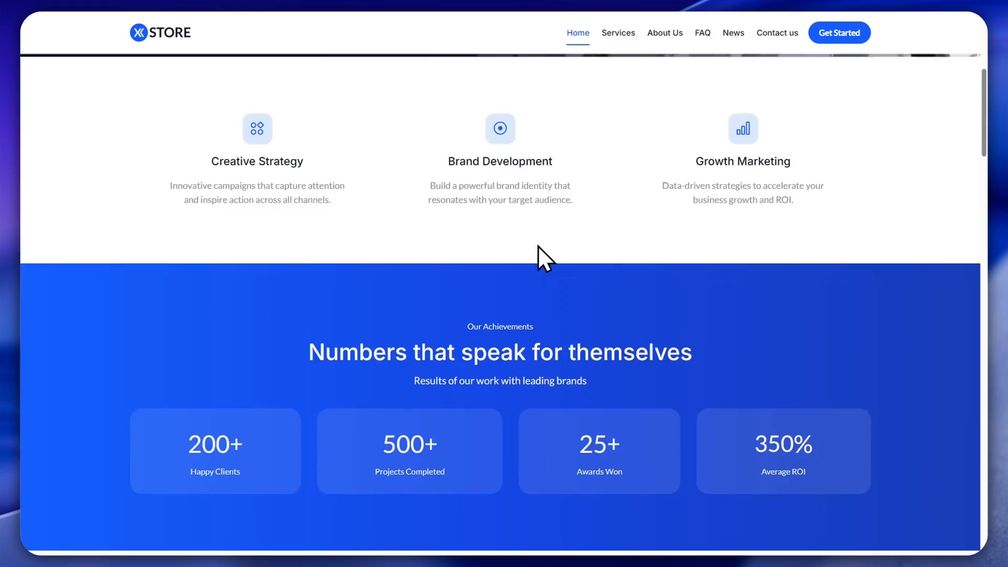
scroll(556, 246, "down", 12)
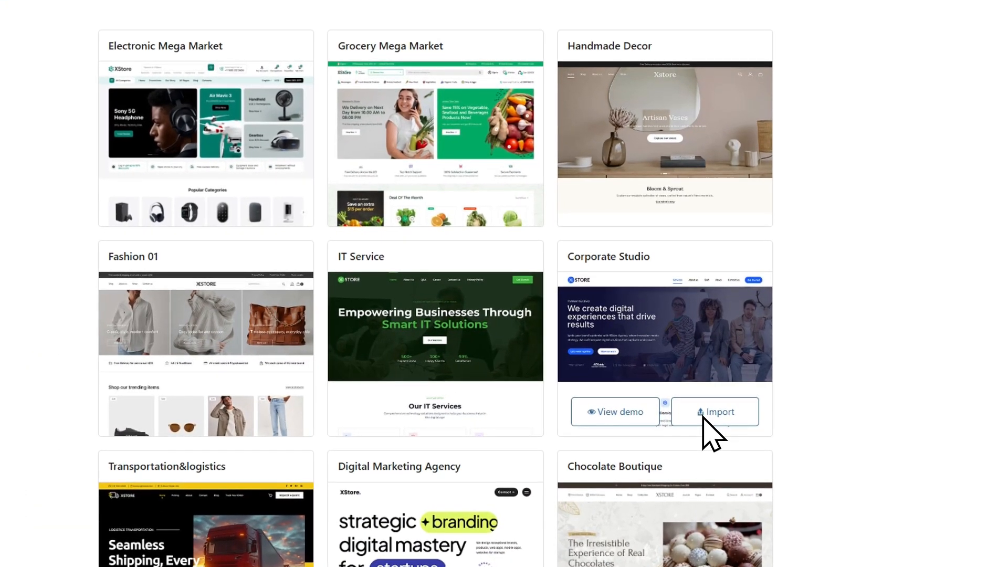
- Import the Corporate Studio prebuilt website, choose Elementor as the preferred page builder and continue to the plugin setup
left_click(703, 417)
left_click_drag(305, 159, 531, 156)
left_click_drag(611, 220, 665, 234)
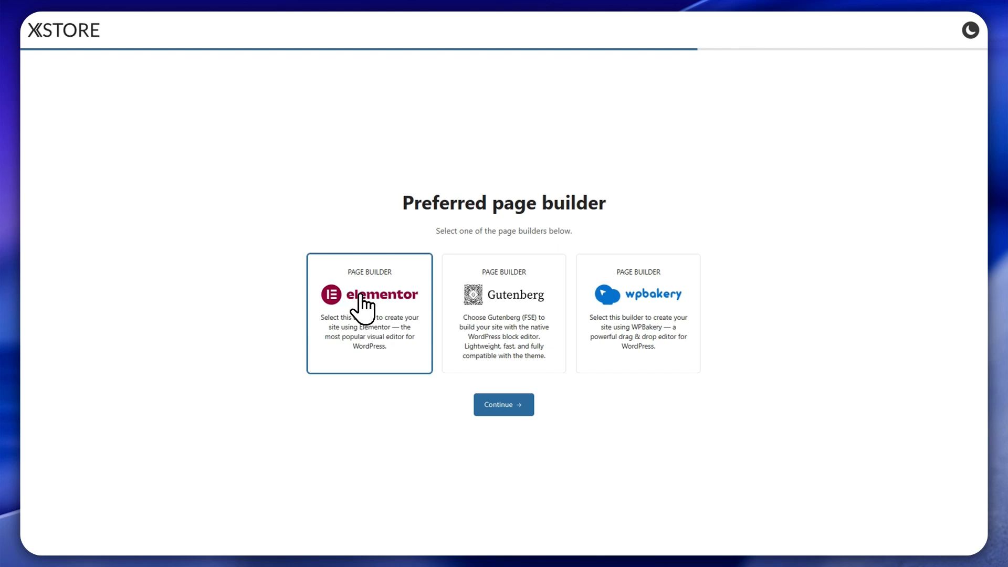
left_click(500, 324)
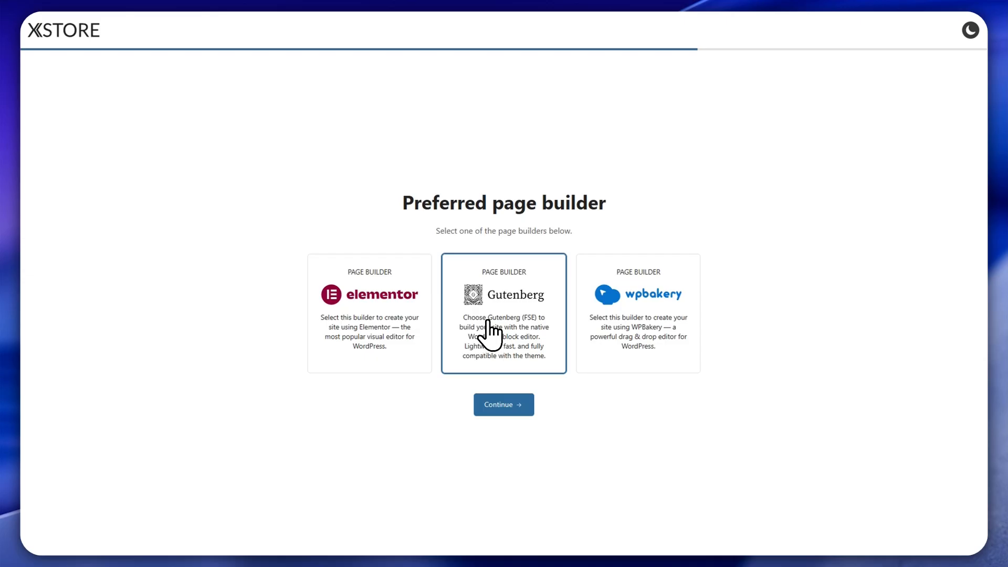
left_click(635, 296)
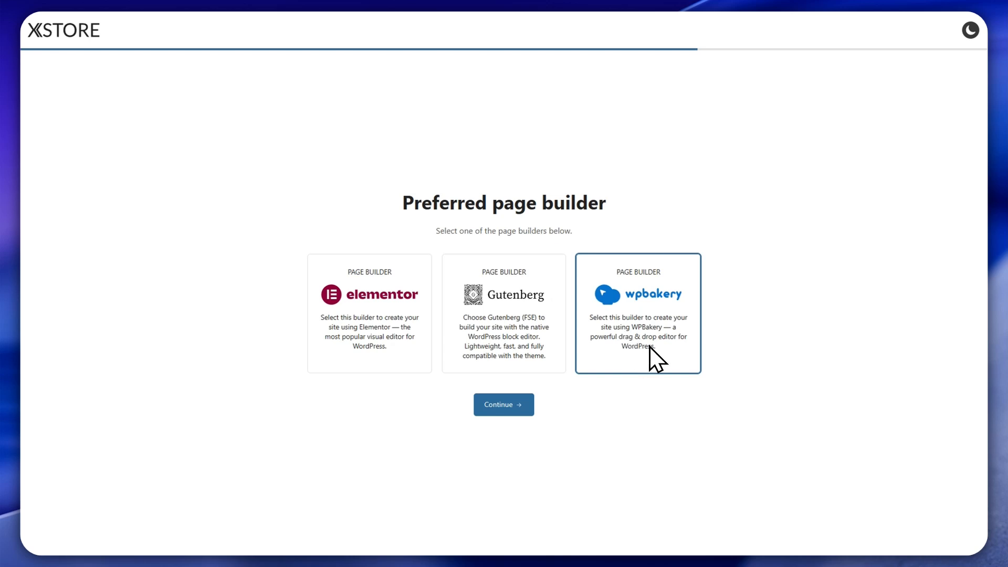
left_click(367, 304)
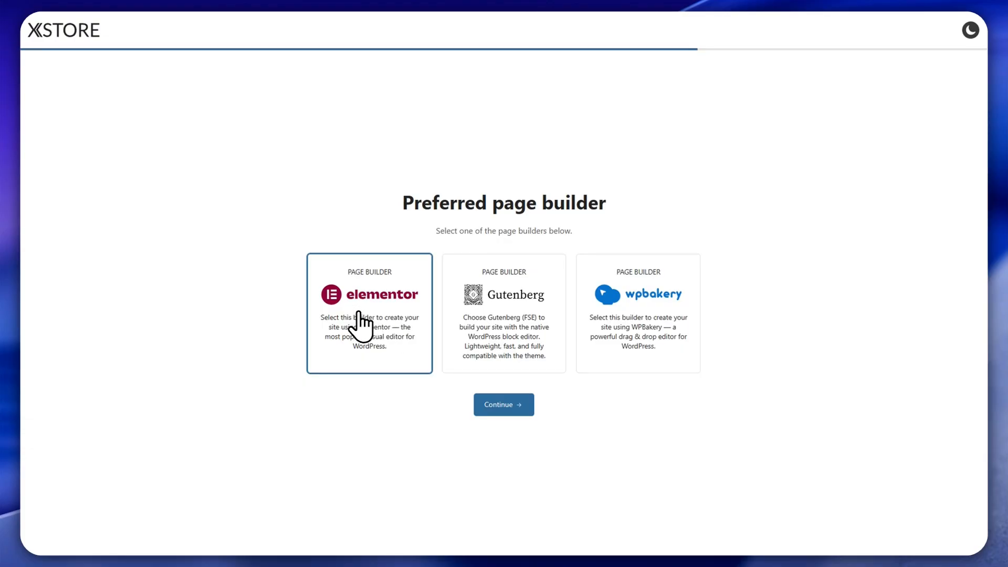
left_click(496, 405)
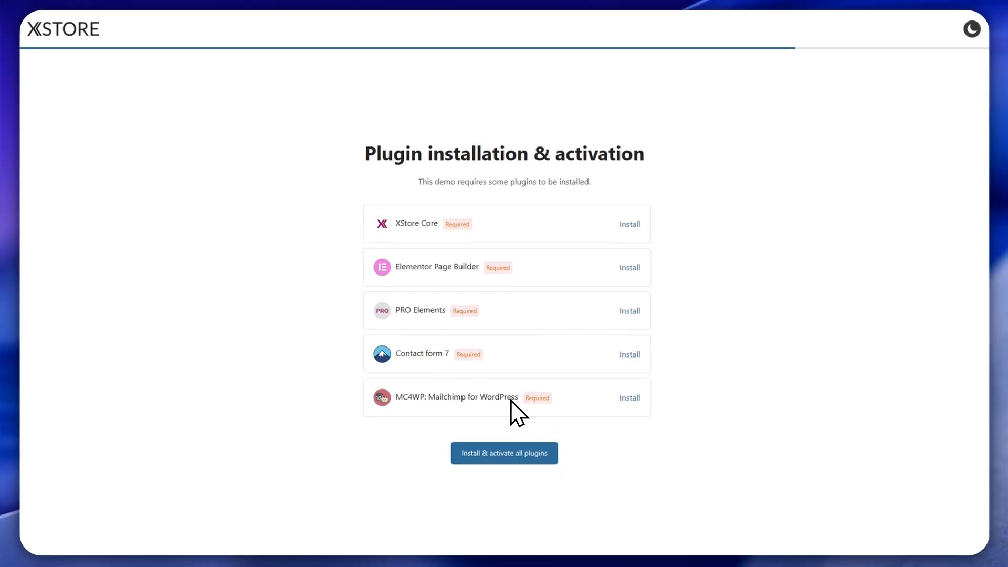
- Install and activate all plugins required by the demo and continue to the content configuration
left_click_drag(363, 153, 593, 153)
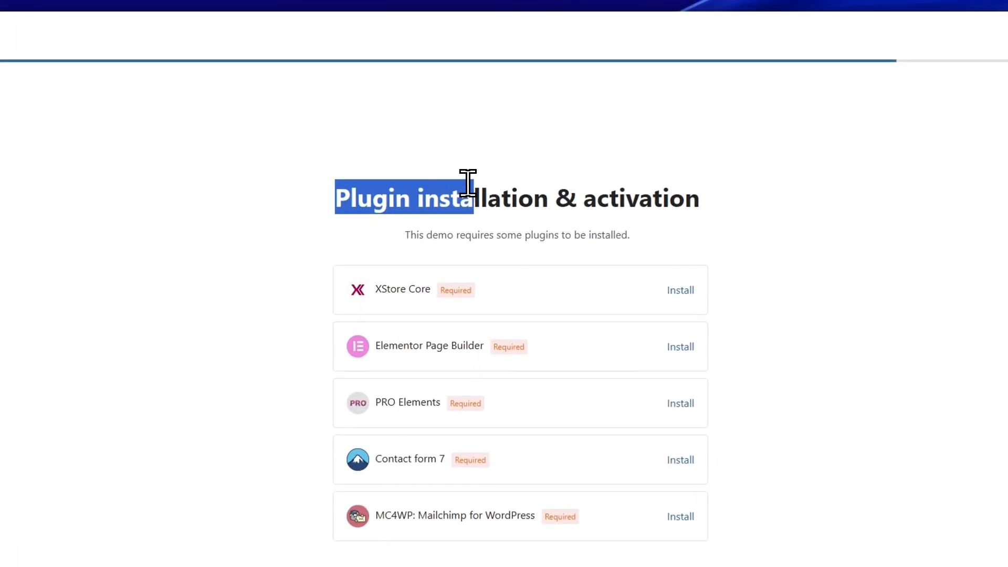
left_click_drag(635, 199, 686, 198)
left_click_drag(405, 236, 653, 231)
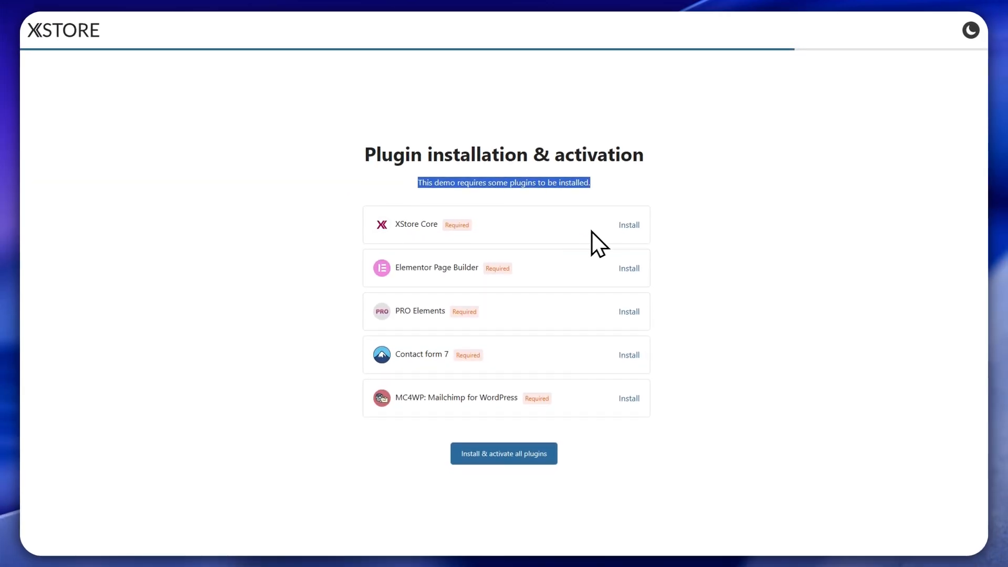
left_click(480, 455)
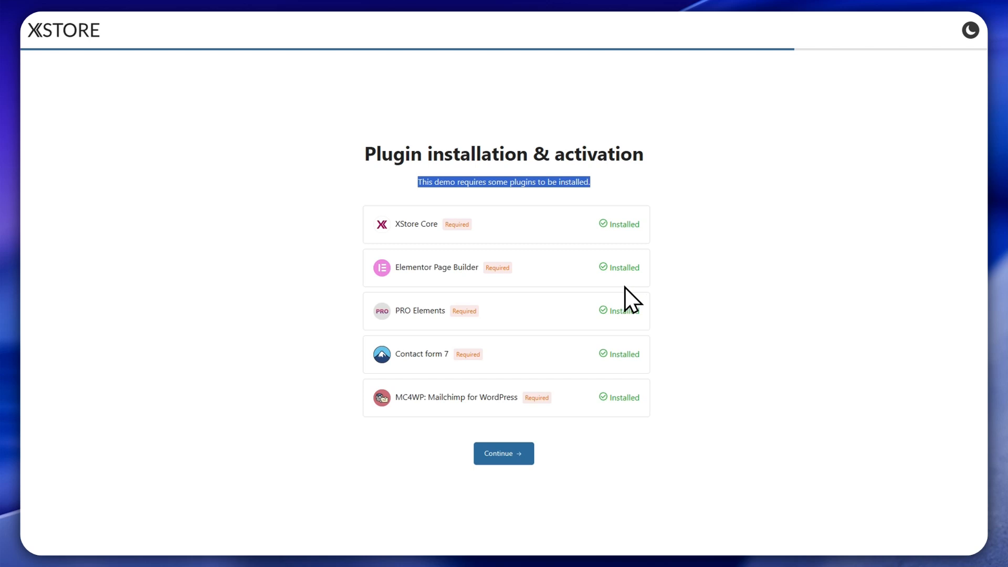
left_click(503, 453)
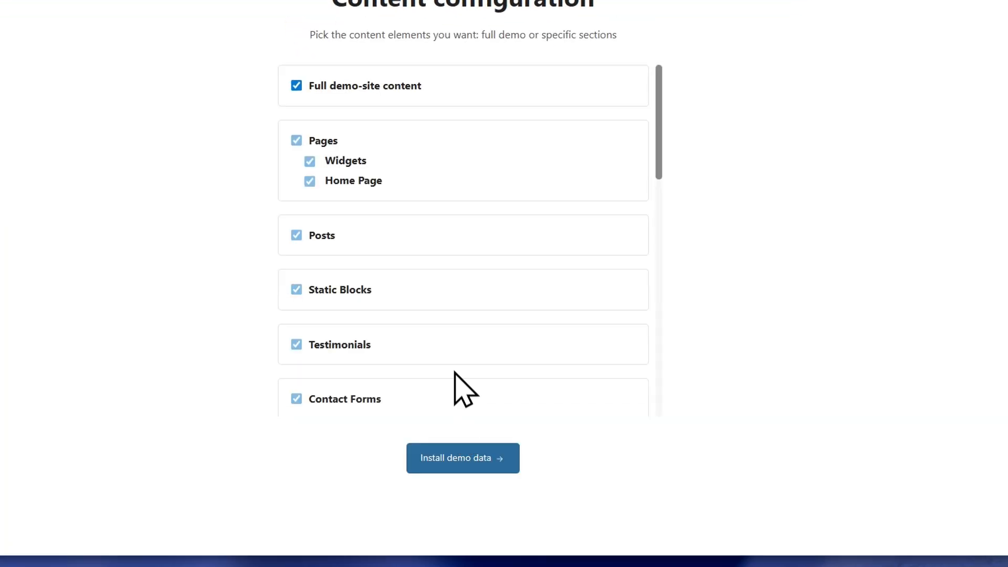
- Review the list of content elements that can be imported with the demo site
left_click_drag(376, 169, 646, 175)
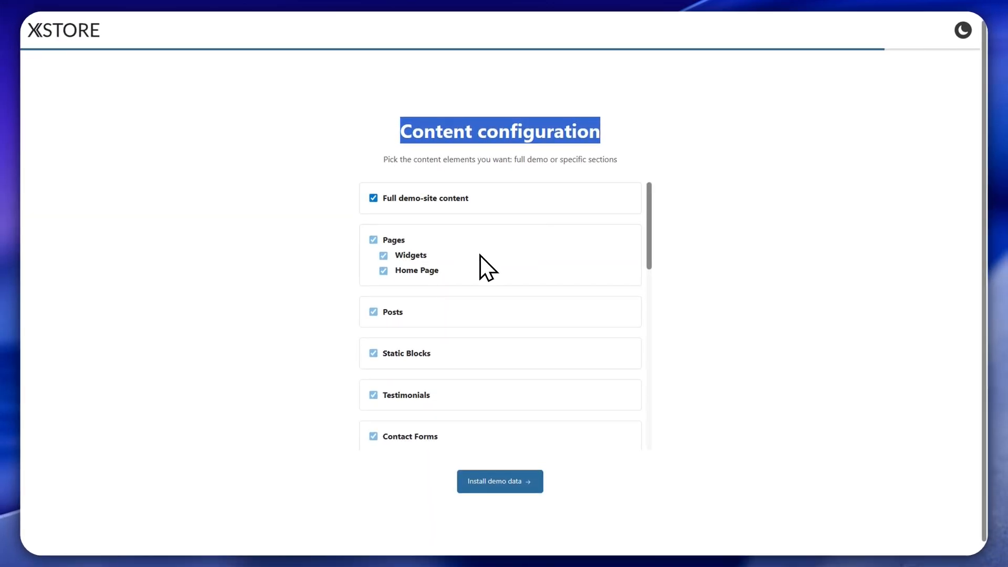
left_click_drag(513, 160, 619, 172)
left_click(554, 178)
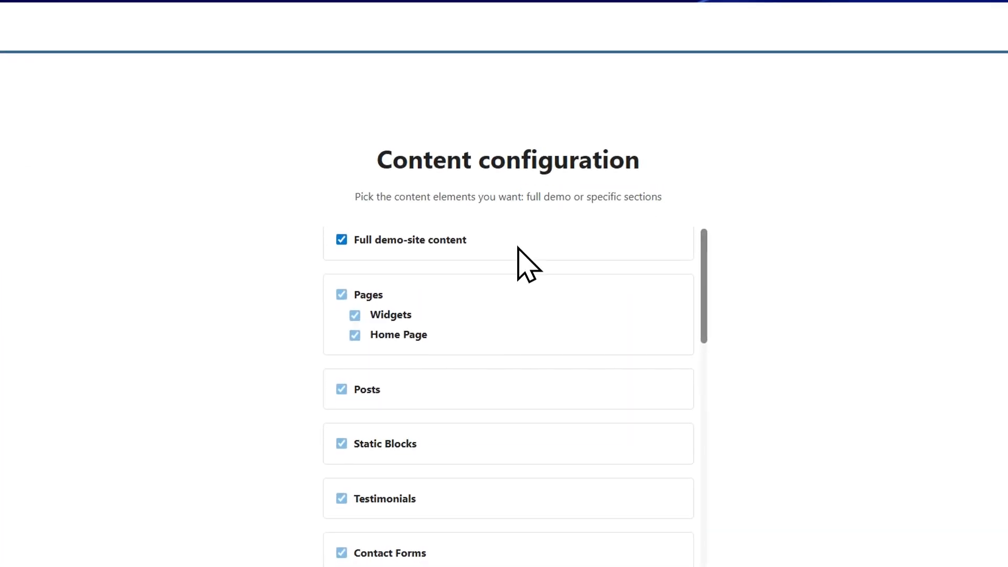
scroll(517, 251, "down", 10)
scroll(524, 360, "up", 5)
scroll(504, 357, "up", 5)
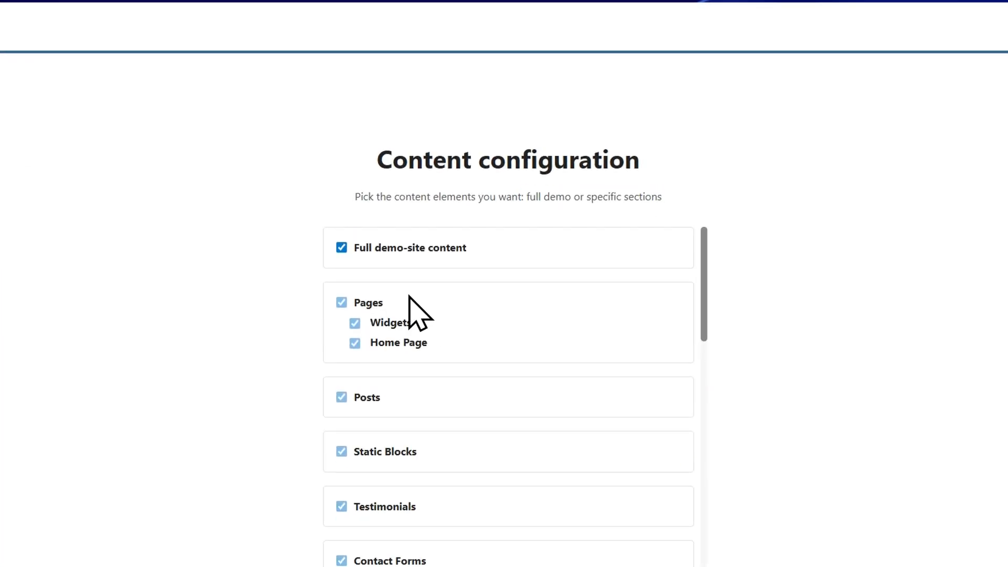
- Try a custom import selection by clearing Full demo-site content and selecting Elementor product archives
left_click(342, 247)
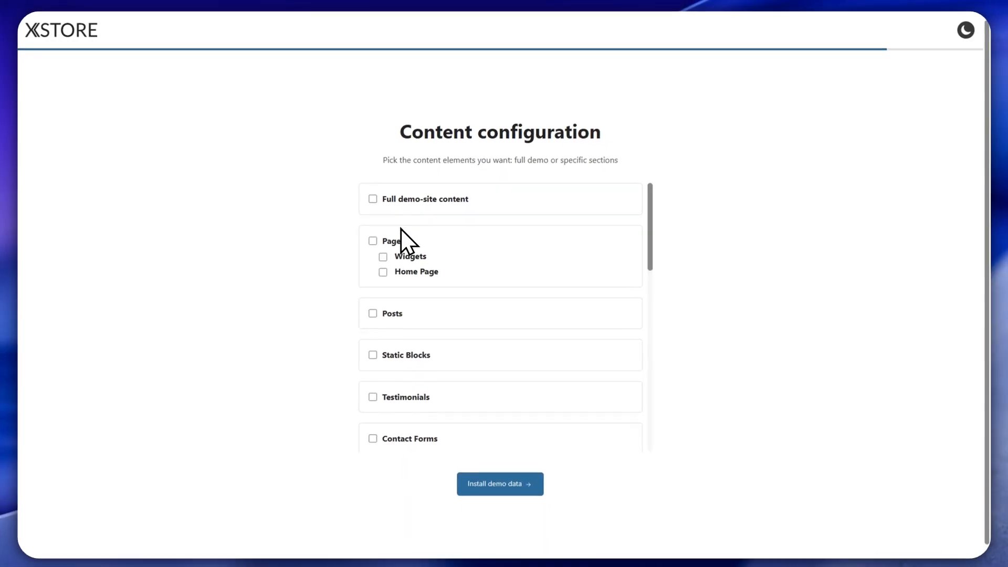
scroll(409, 260, "down", 5)
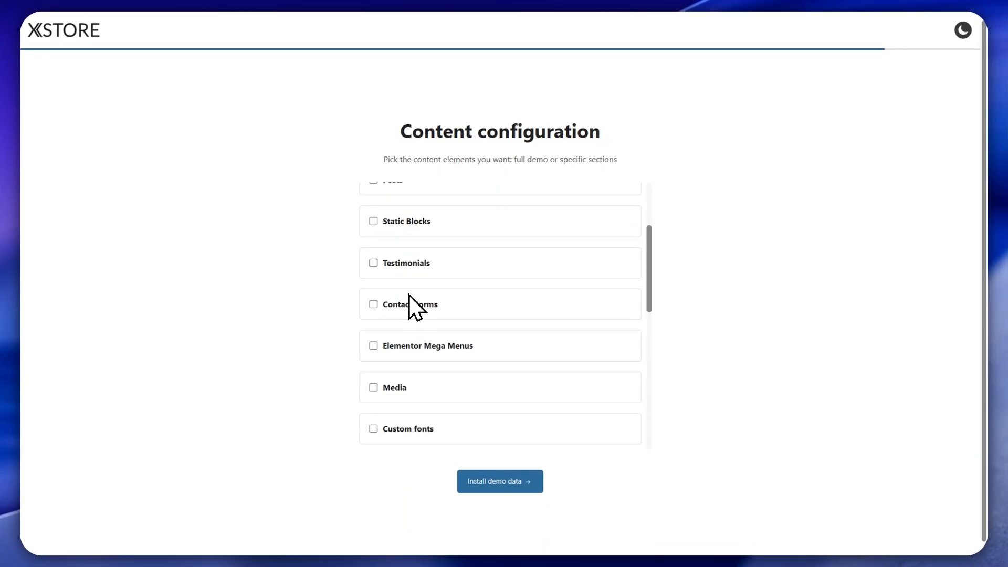
scroll(411, 297, "down", 4)
left_click(373, 264)
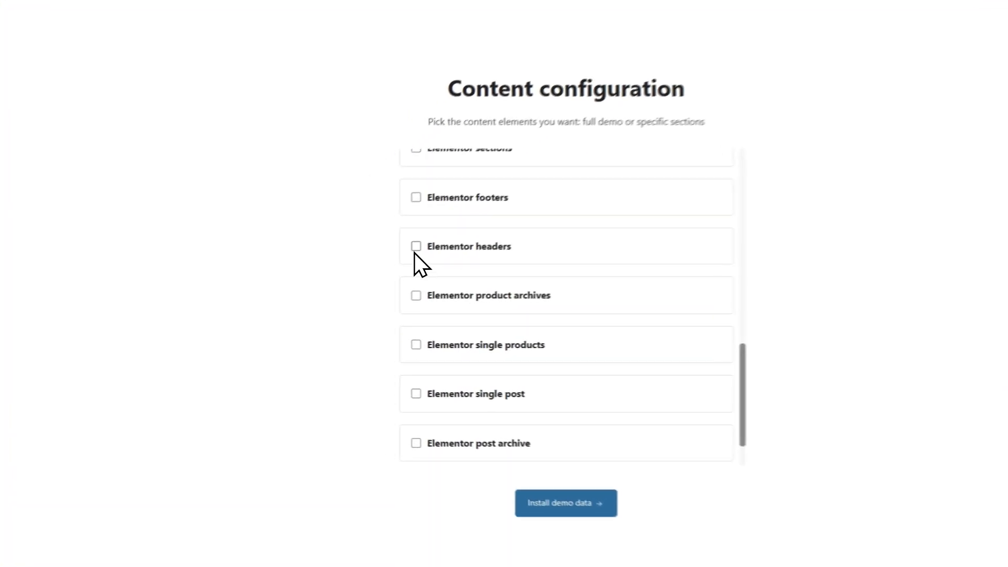
left_click(442, 288)
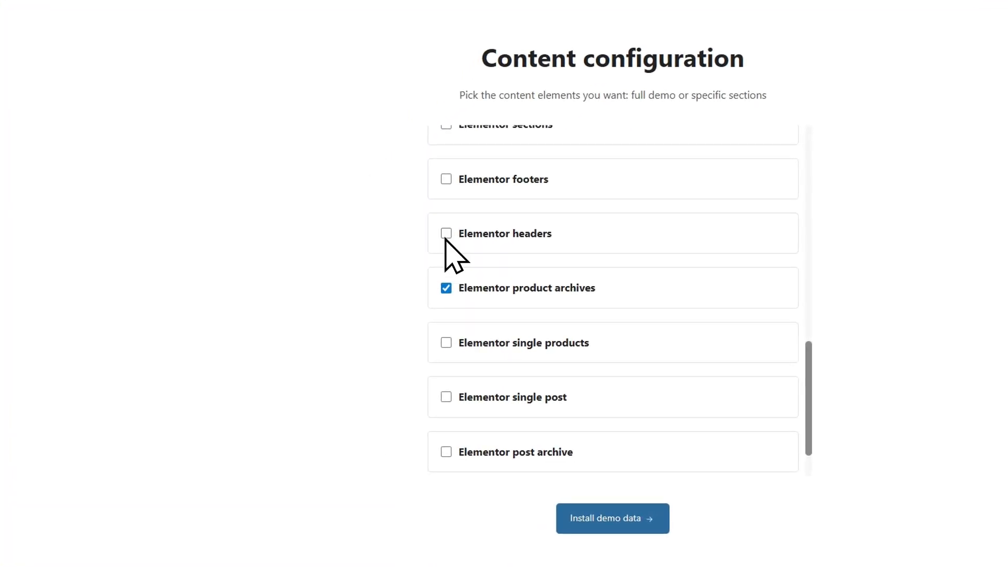
- Select Full demo-site content and install the demo data
scroll(447, 287, "up", 10)
left_click(444, 147)
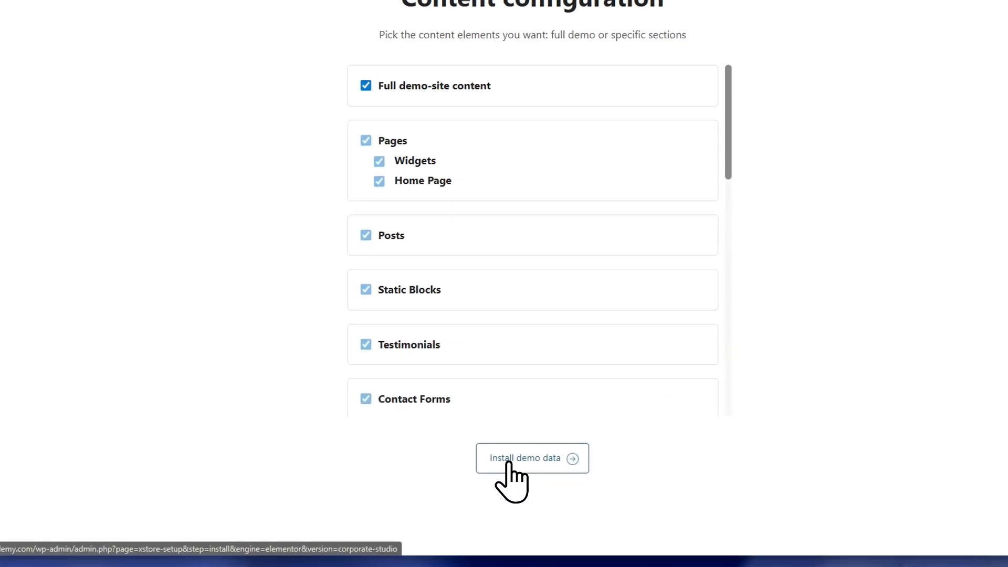
left_click(509, 462)
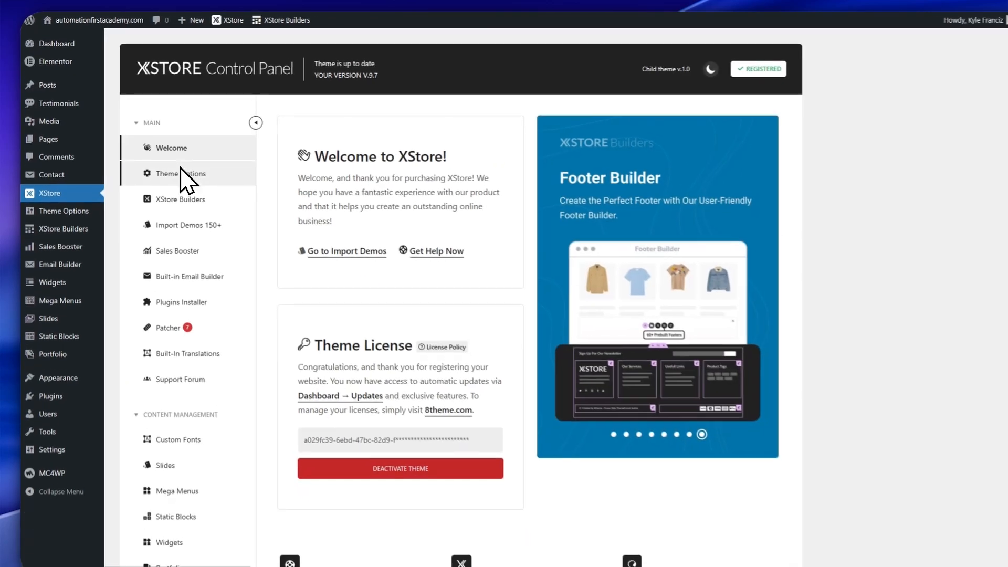
- Examine the XStore Control Panel and its sections for theme options, content management, performance and API integrations
scroll(185, 319, "down", 4)
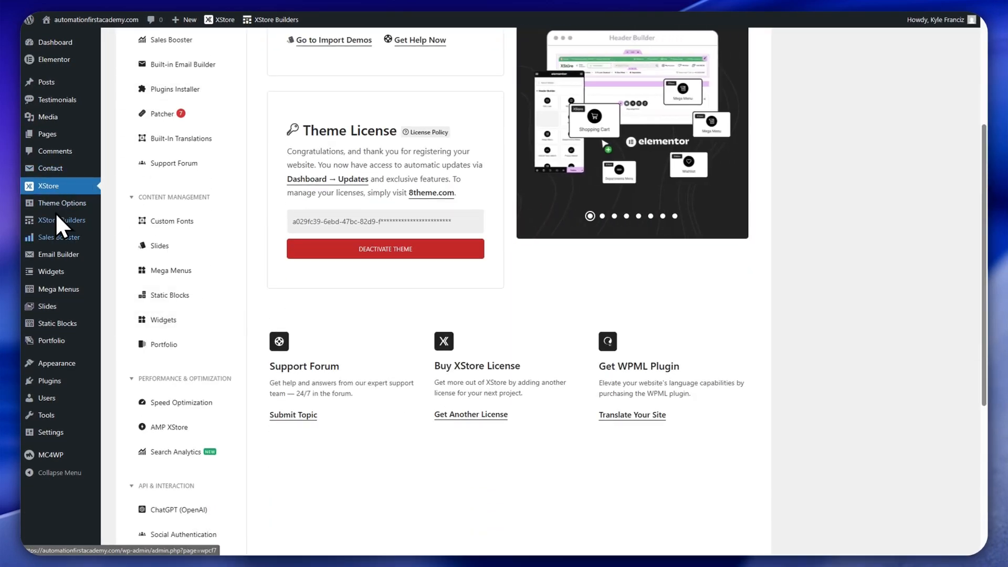
mouse_move(55, 203)
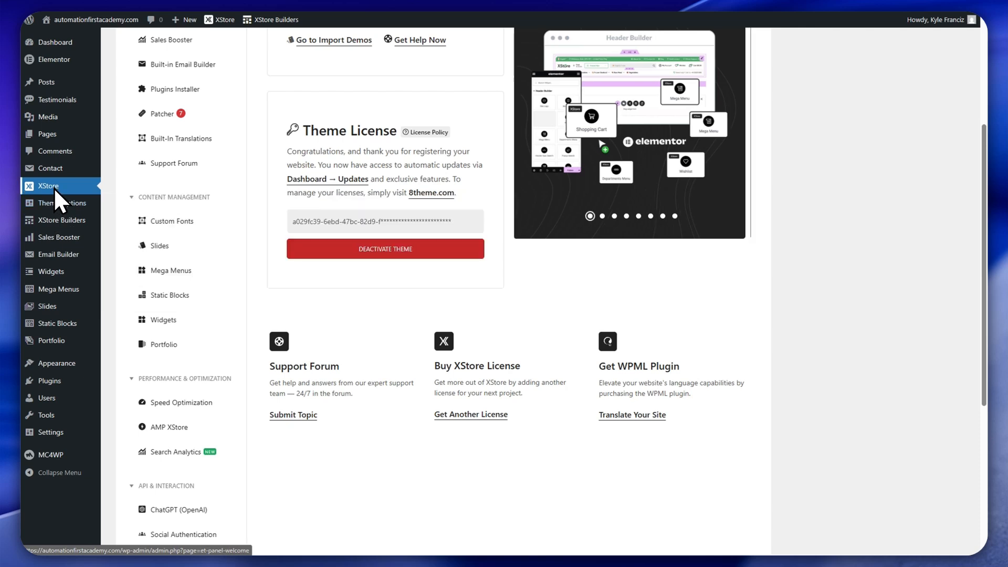
mouse_move(56, 198)
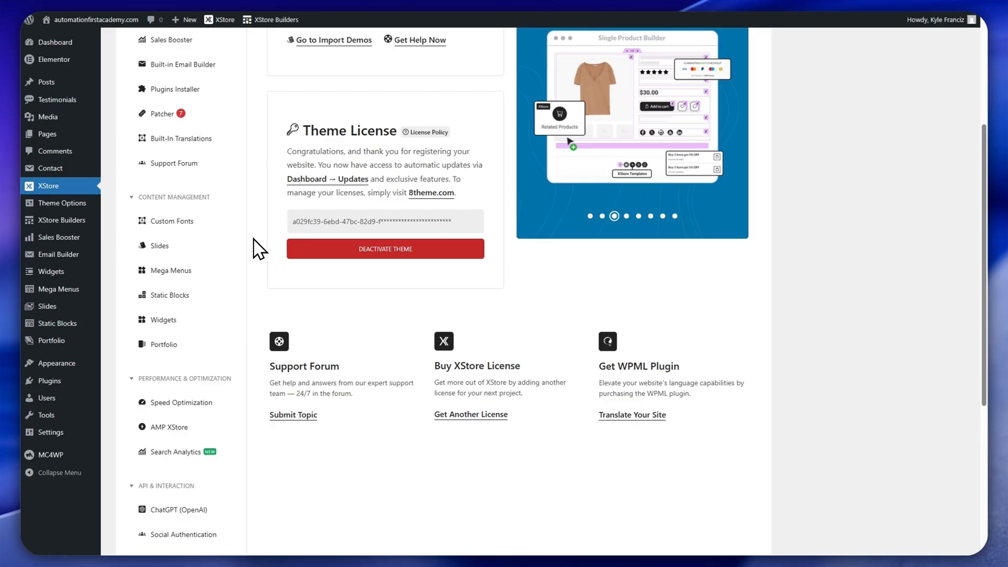
scroll(187, 176, "up", 4)
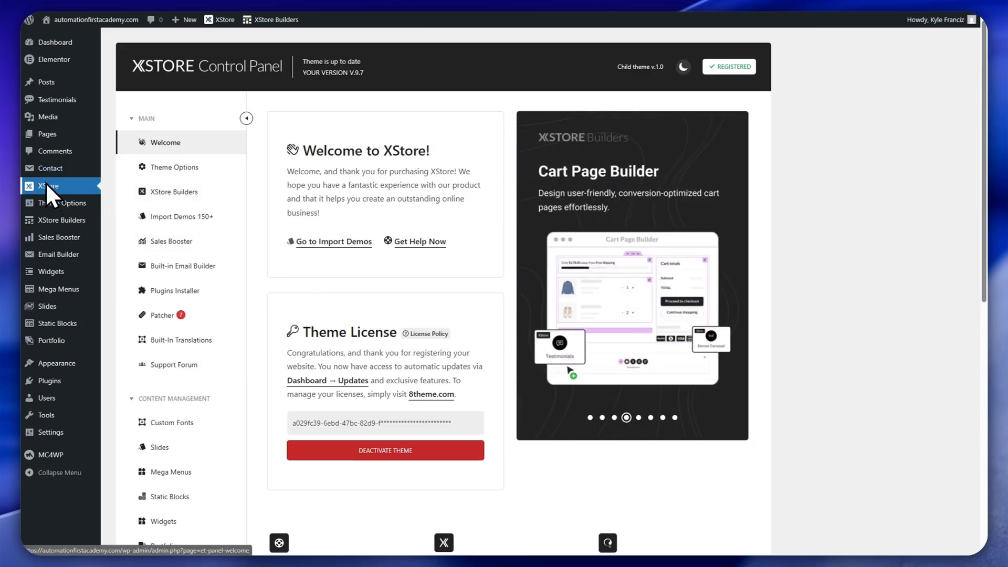
scroll(173, 231, "down", 9)
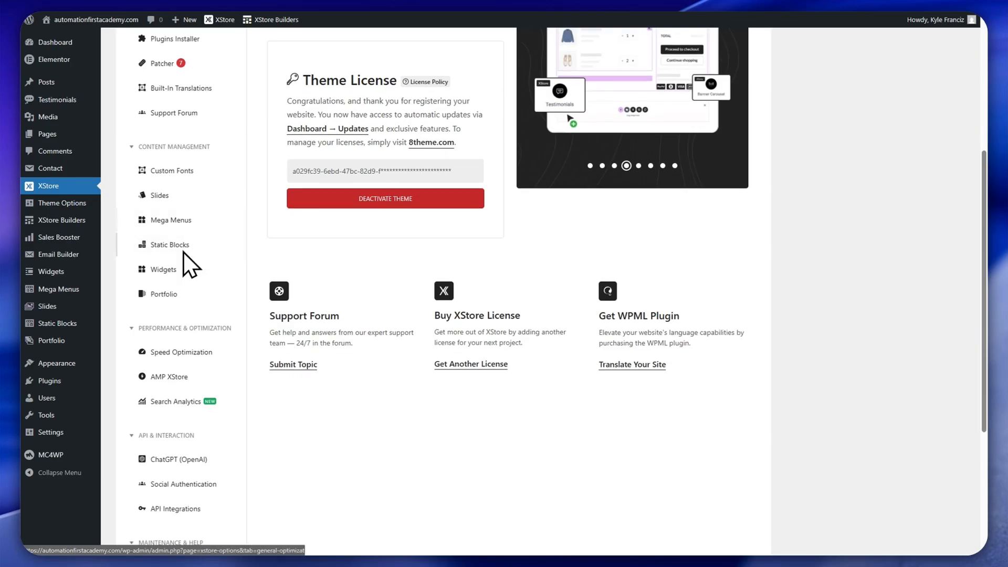
scroll(204, 246, "up", 9)
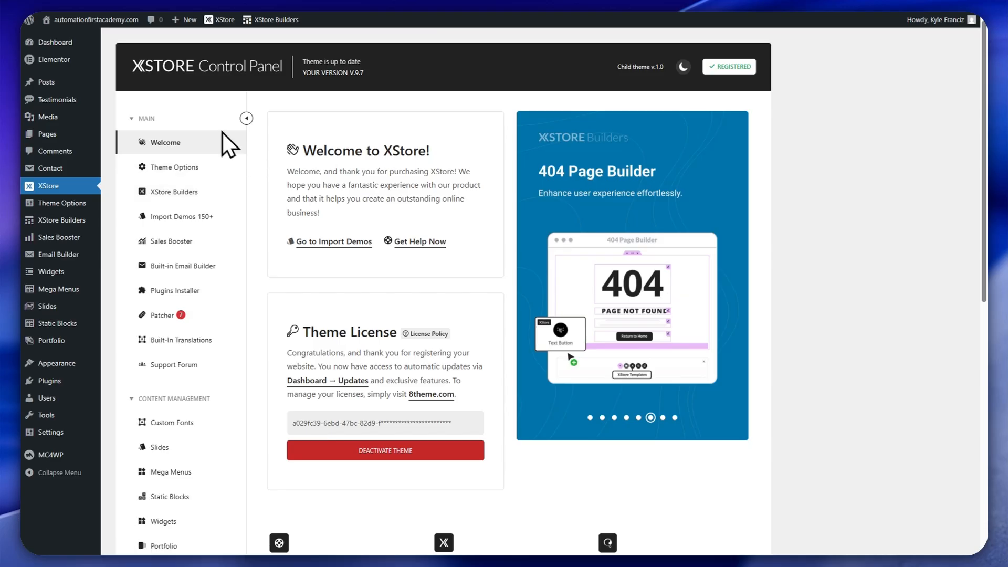
- Open the list of installed plugins to check what was added with the theme and demo
mouse_move(57, 58)
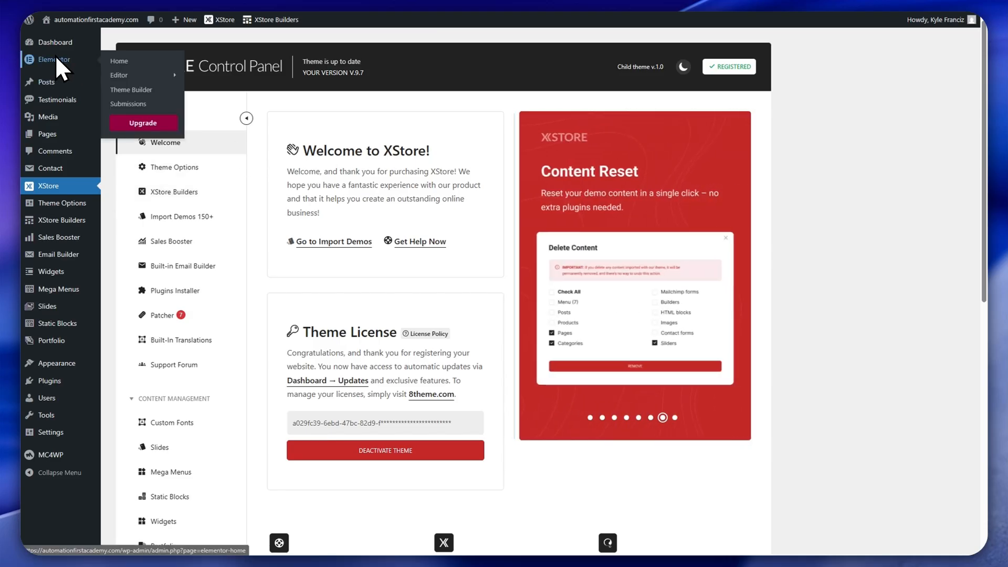
mouse_move(59, 381)
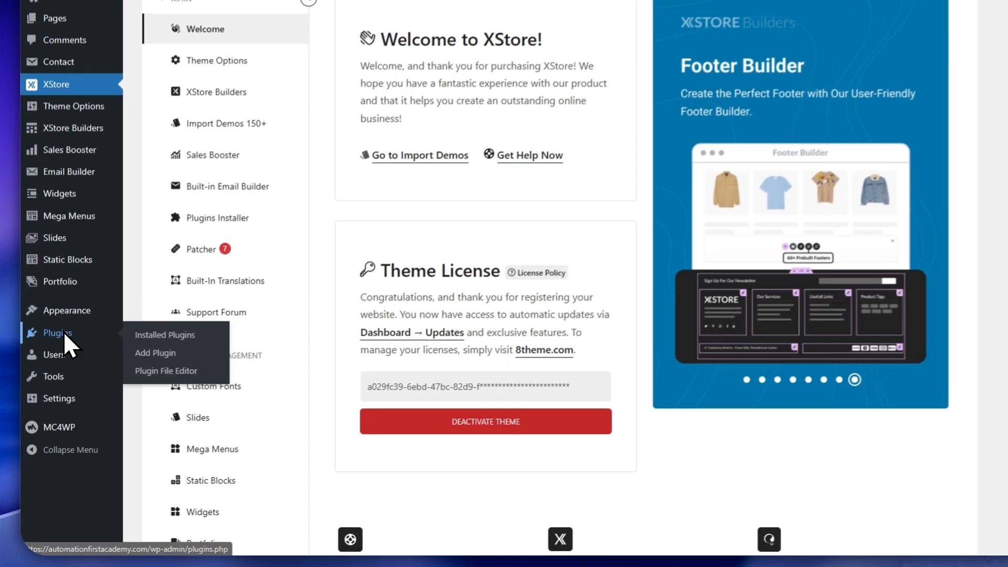
left_click(50, 380)
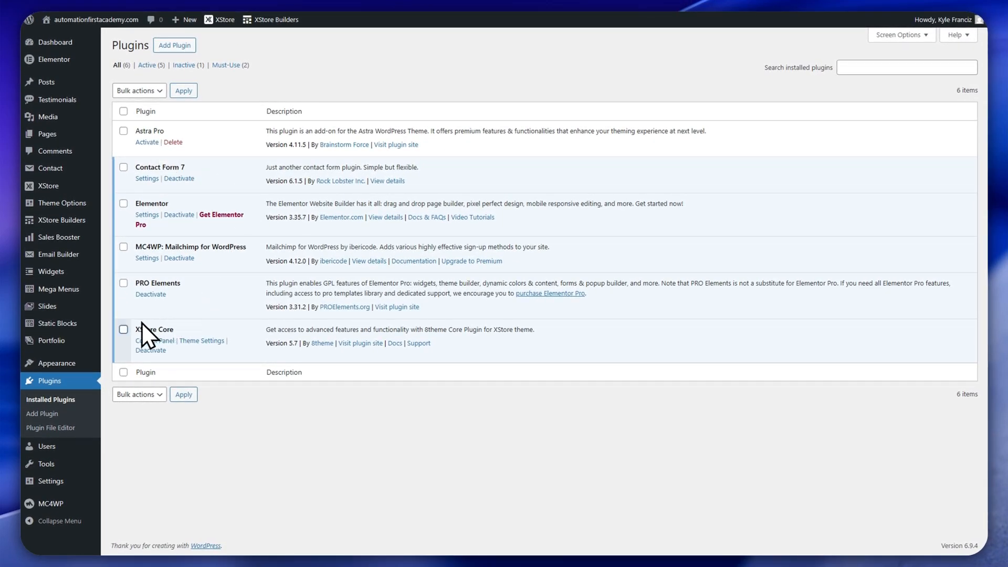
- Examine the installed plugins list, including XStore Core, PRO Elements, Elementor and MC4WP: Mailchimp for WordPress
left_click_drag(175, 331, 134, 328)
left_click(197, 306)
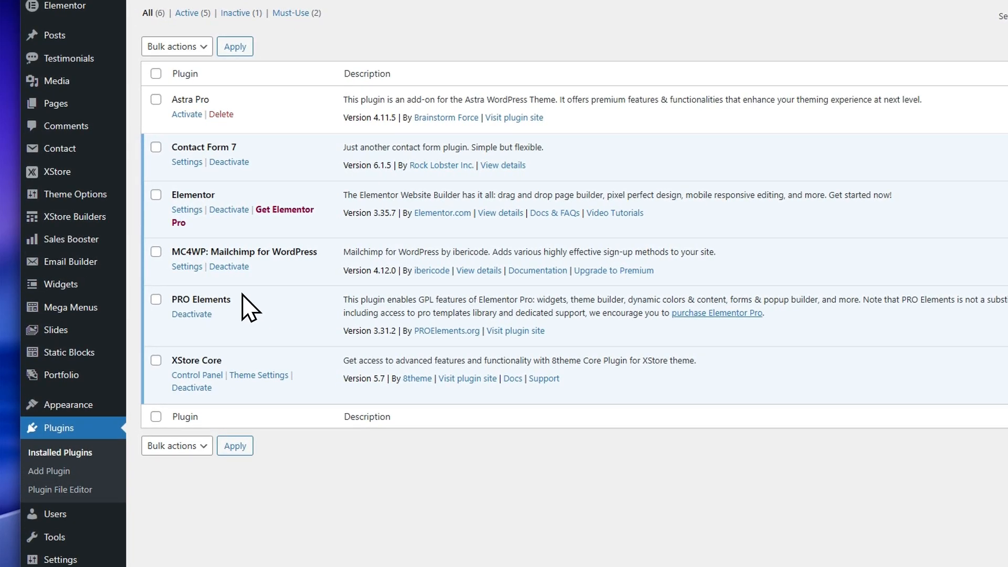
left_click(478, 296)
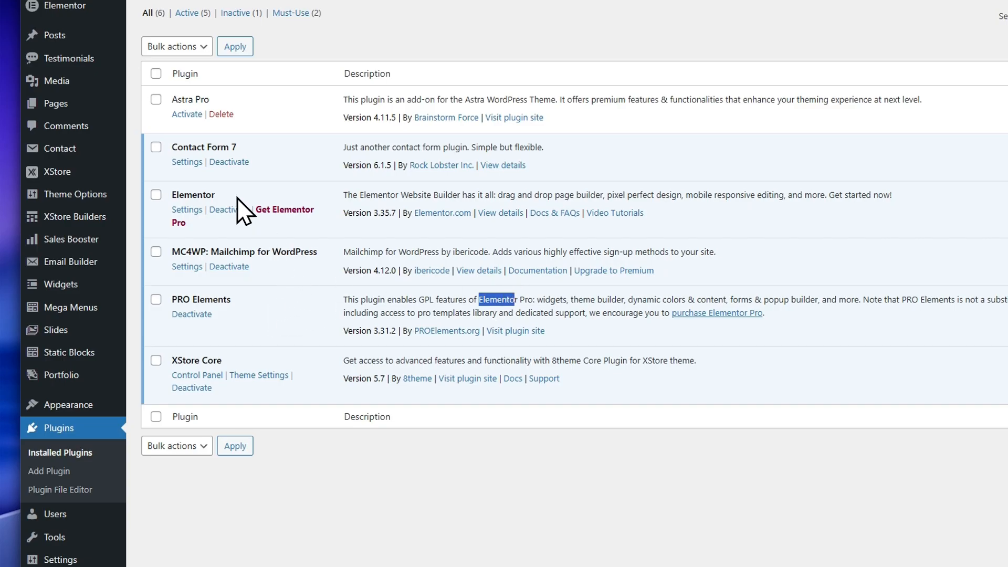
left_click_drag(216, 195, 170, 193)
left_click_drag(209, 252, 306, 252)
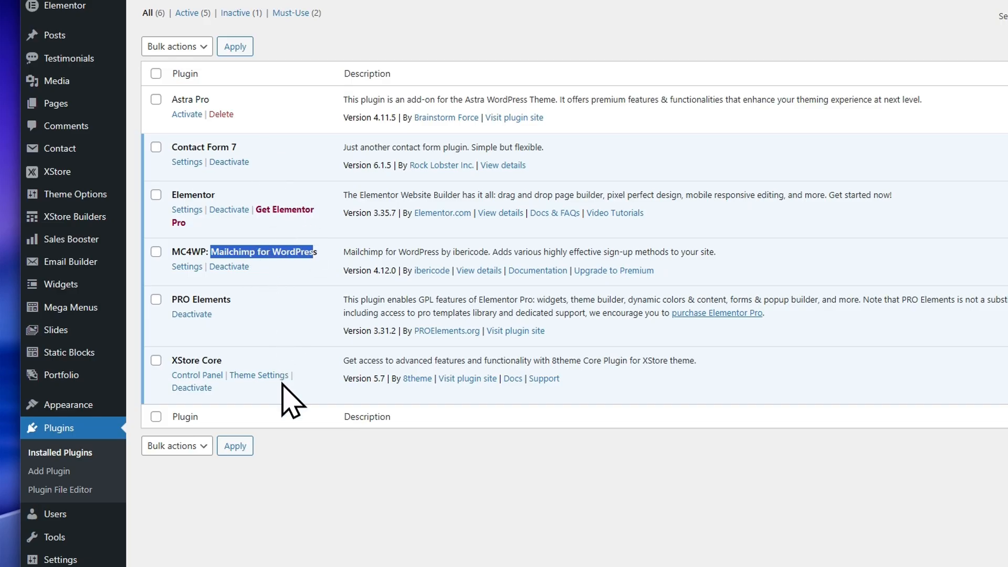
left_click(303, 475)
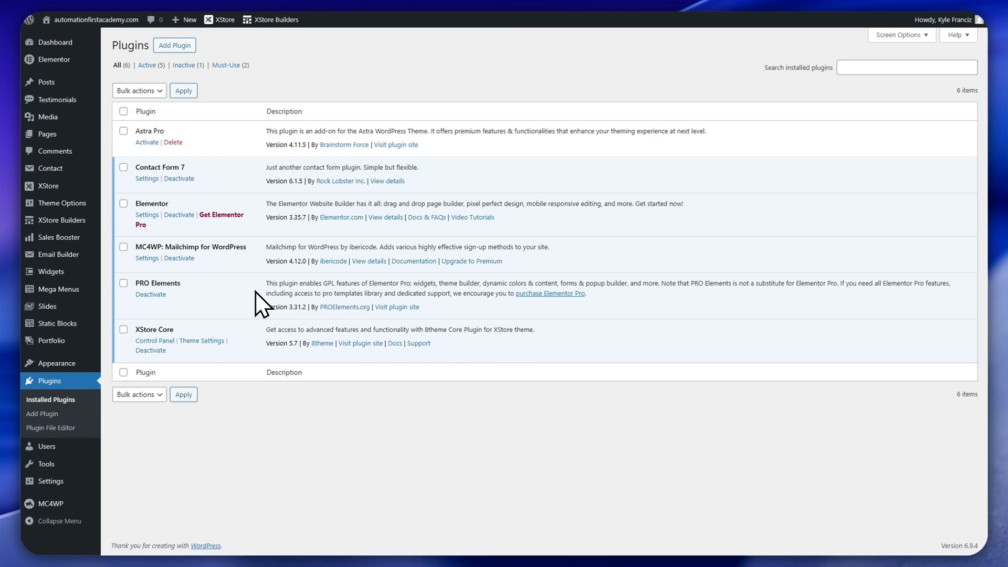
- Open XStore's Plugins Installer and browse the plugins offered with the theme
mouse_move(59, 190)
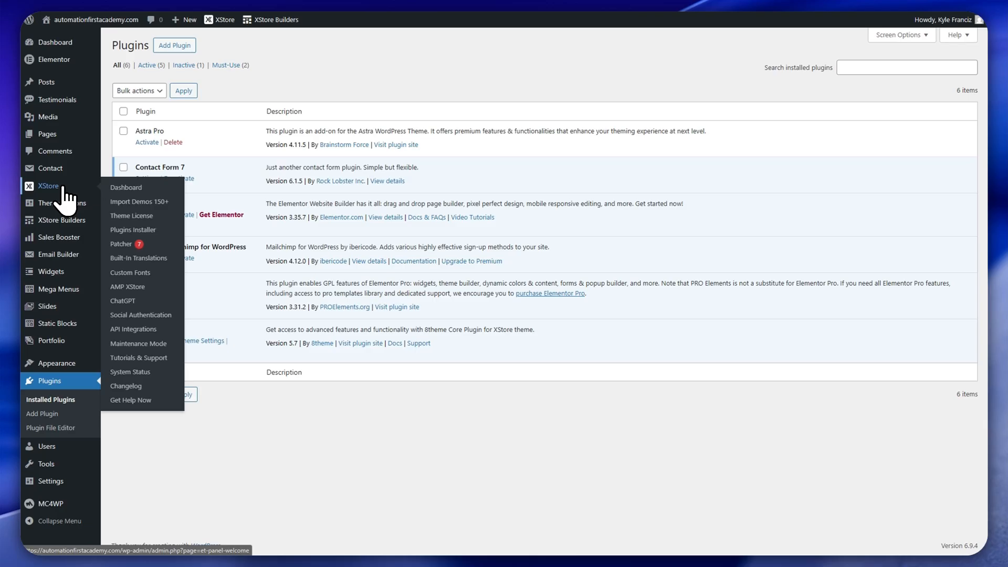
left_click(62, 188)
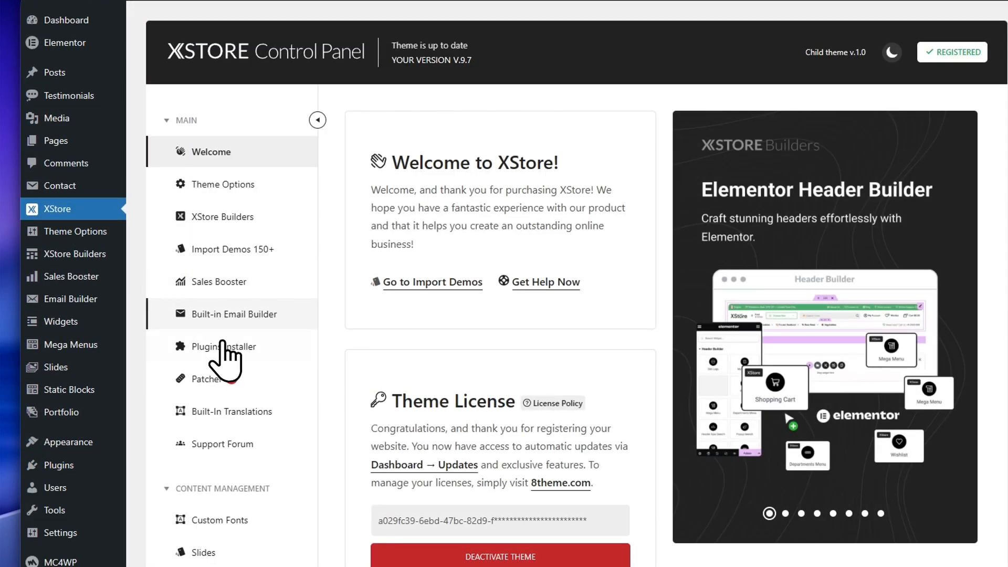
left_click(224, 354)
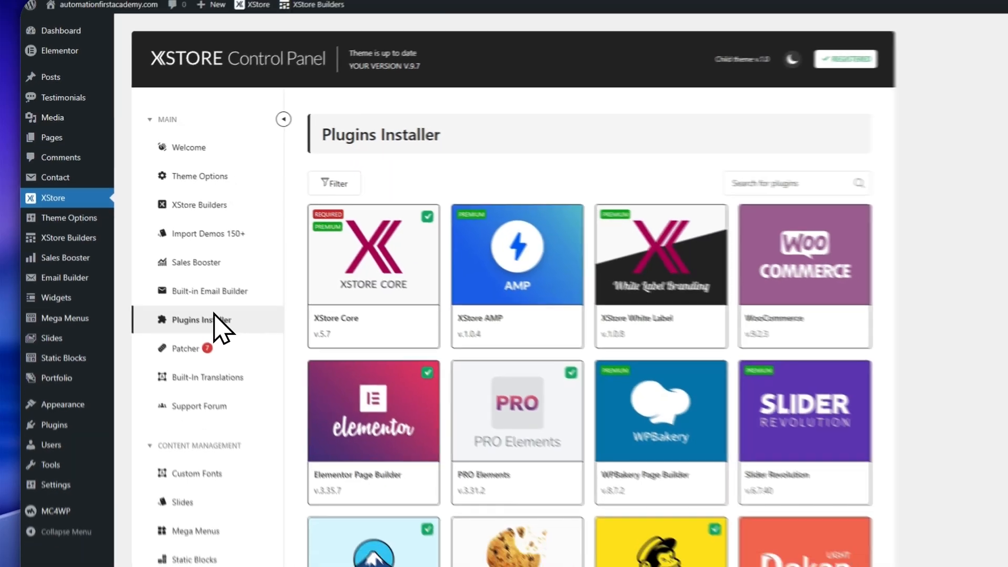
scroll(350, 241, "down", 6)
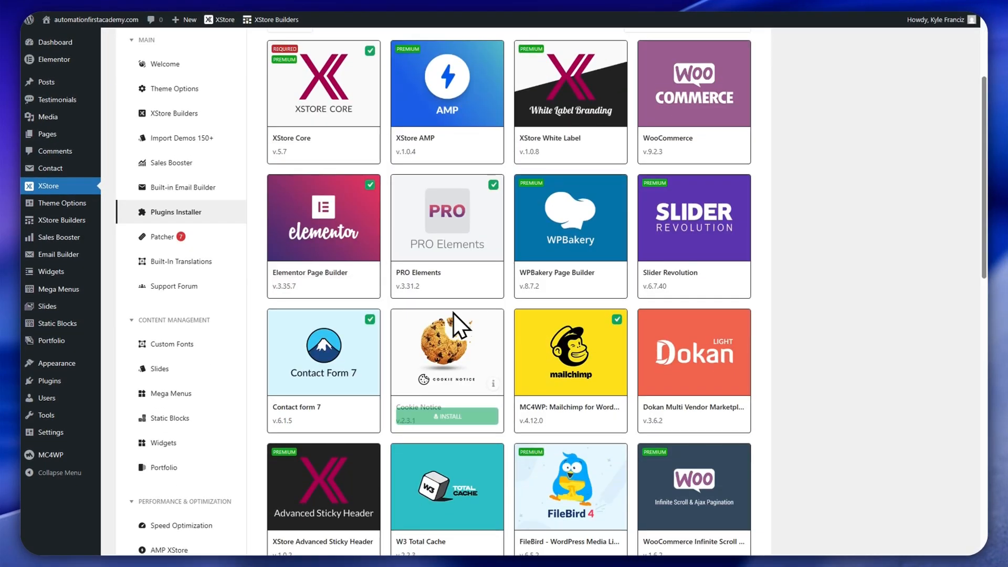
scroll(385, 322, "down", 3)
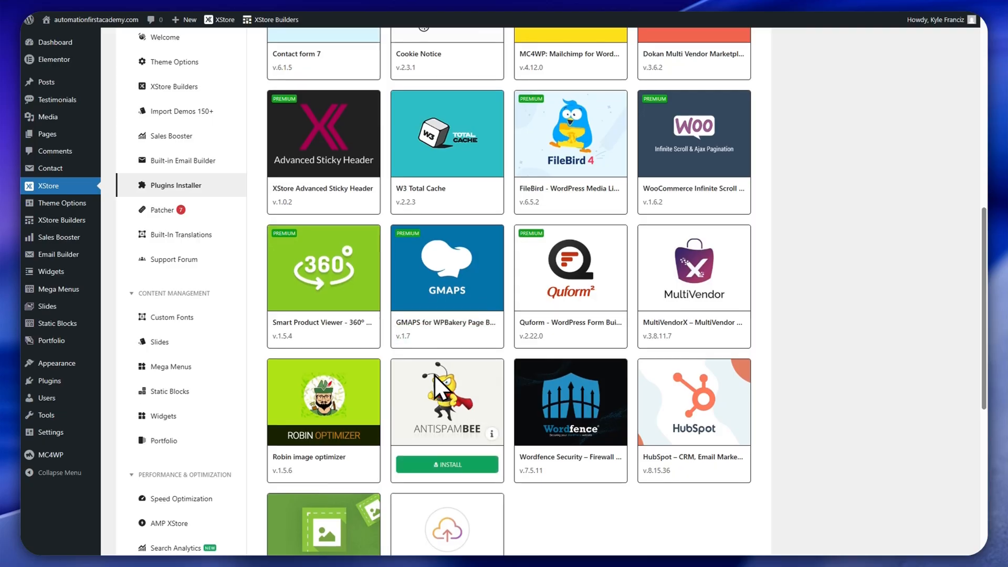
scroll(443, 389, "down", 4)
scroll(368, 323, "up", 4)
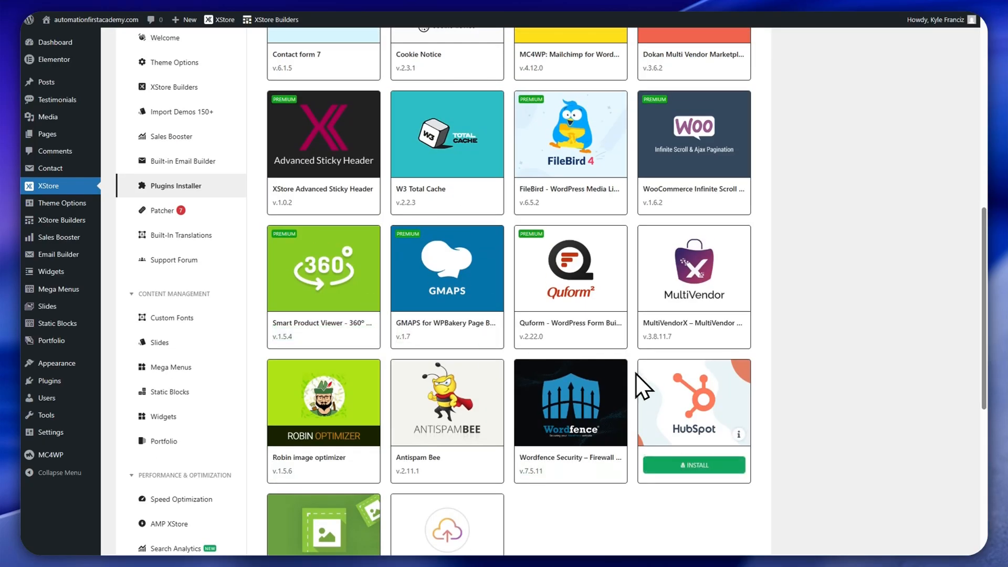
scroll(435, 431, "down", 3)
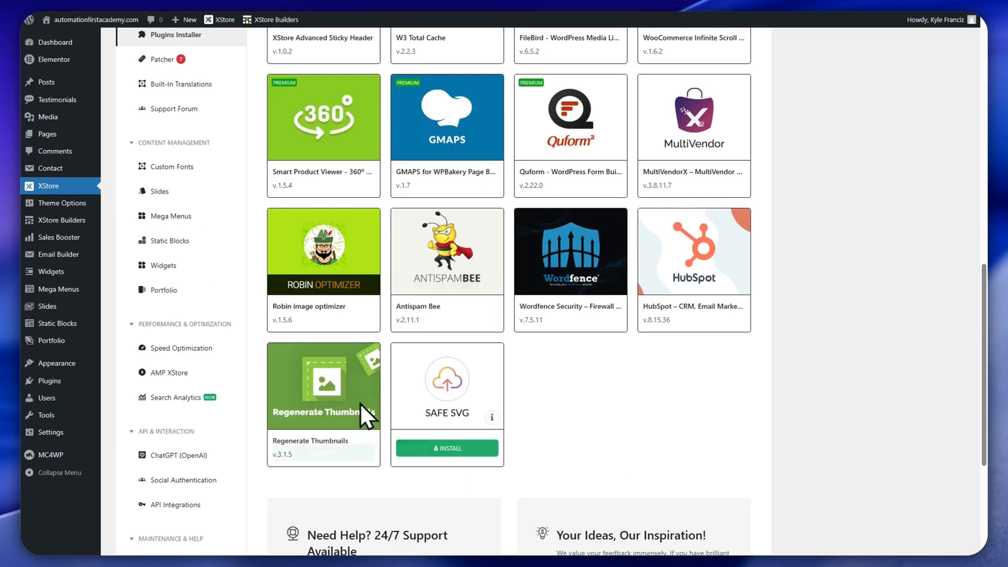
- Install the WooCommerce plugin from the XStore Plugins Installer and dismiss the resulting message
scroll(329, 333, "up", 3)
scroll(441, 336, "up", 6)
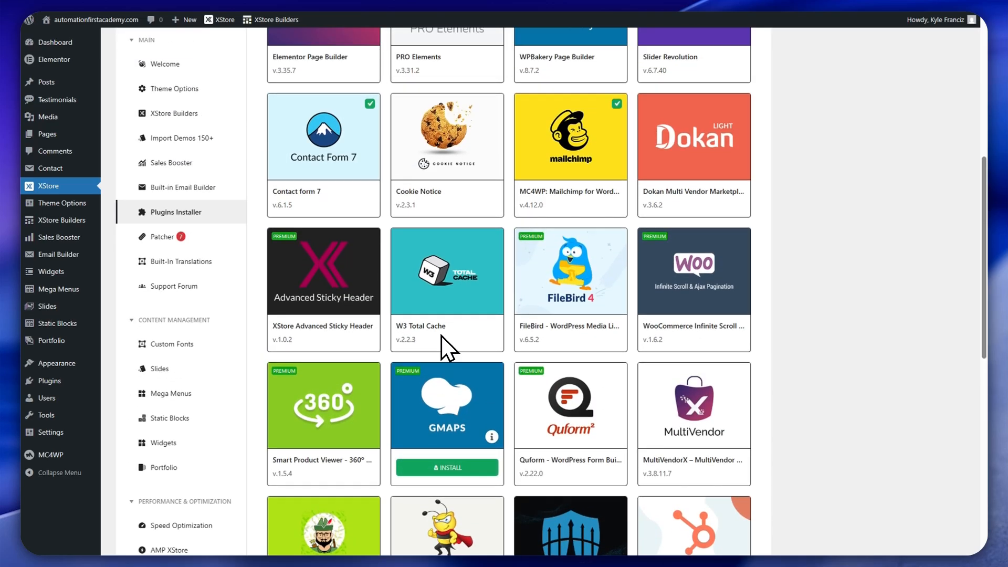
scroll(462, 352, "up", 4)
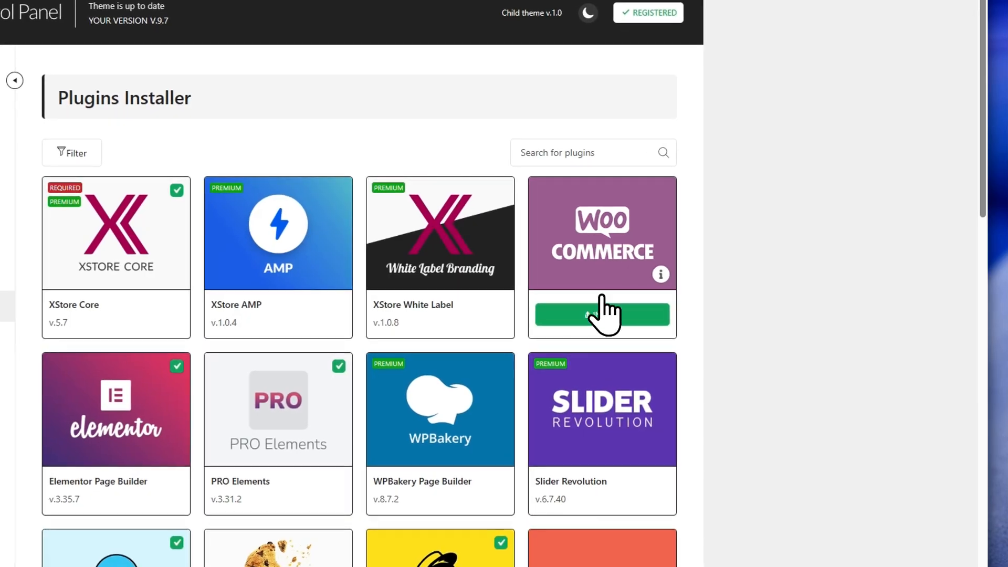
left_click(658, 304)
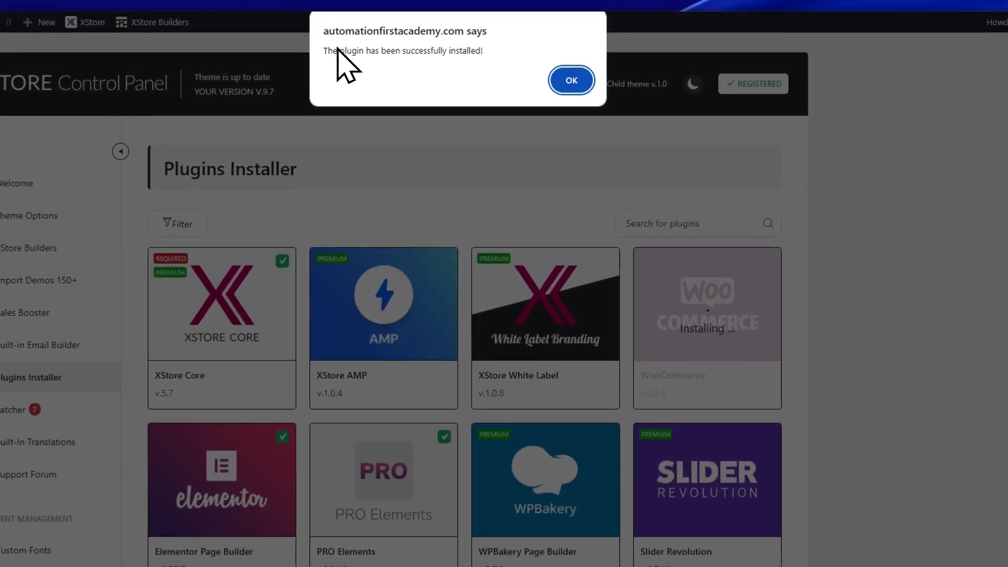
left_click(570, 80)
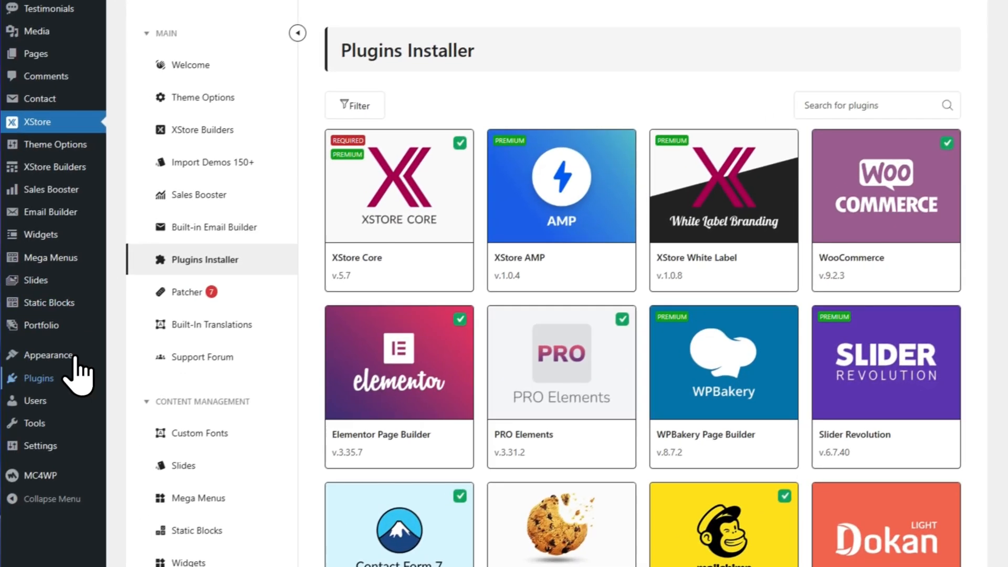
- Check the list of installed plugins for the WooCommerce entry
mouse_move(75, 388)
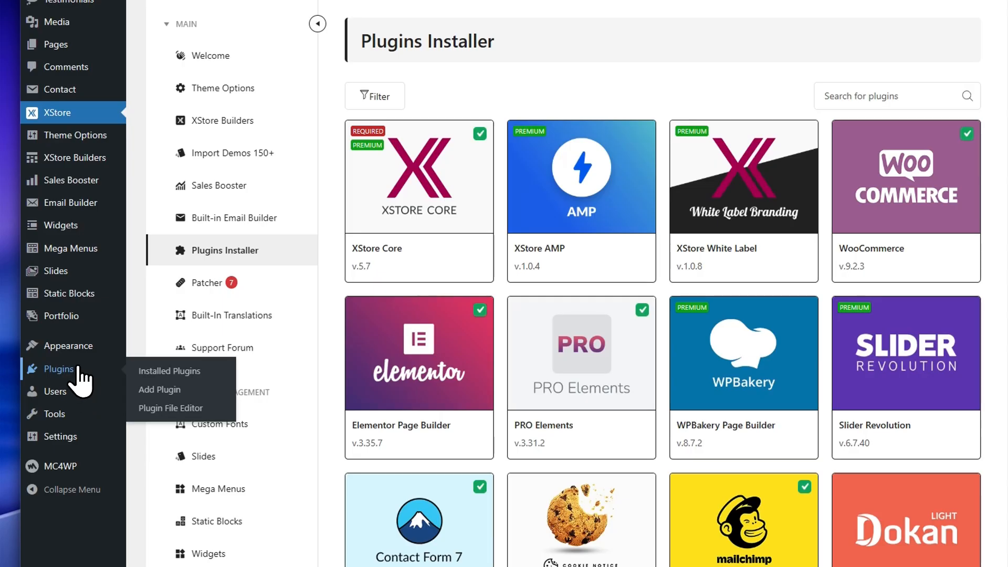
left_click(171, 371)
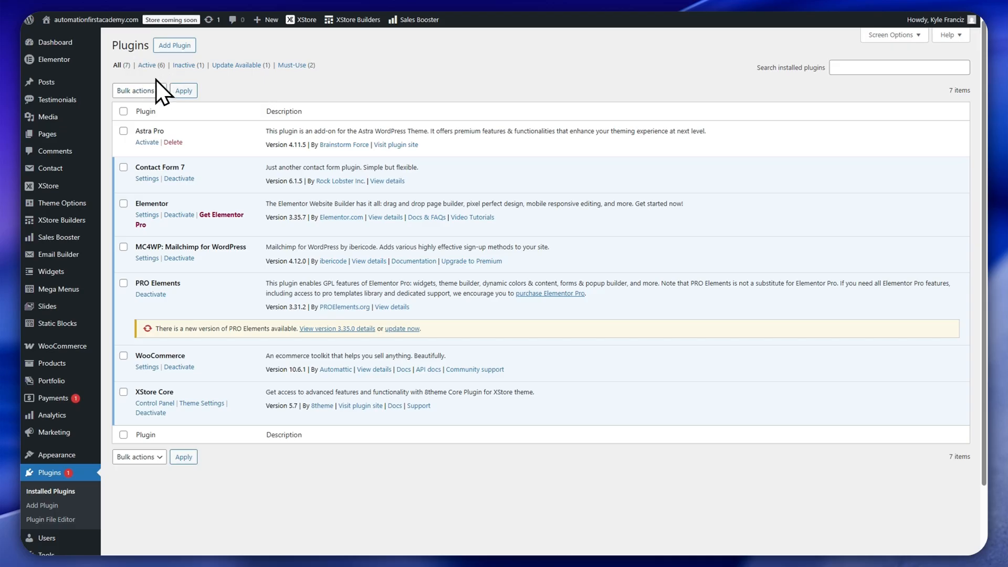
left_click_drag(148, 357, 204, 357)
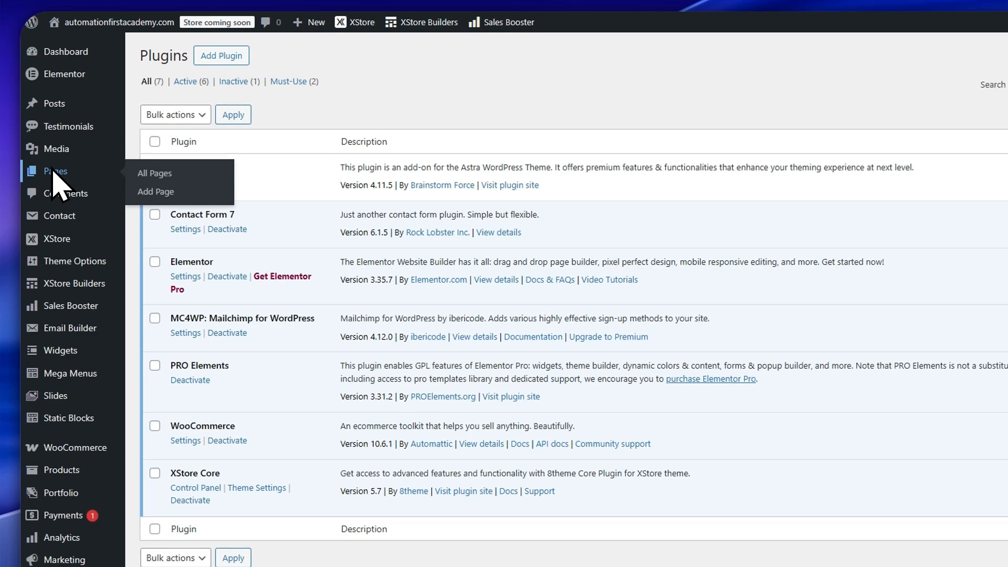
- Find the Home corporate-studio front page in the site's page list and open it for editing with Elementor
left_click(52, 170)
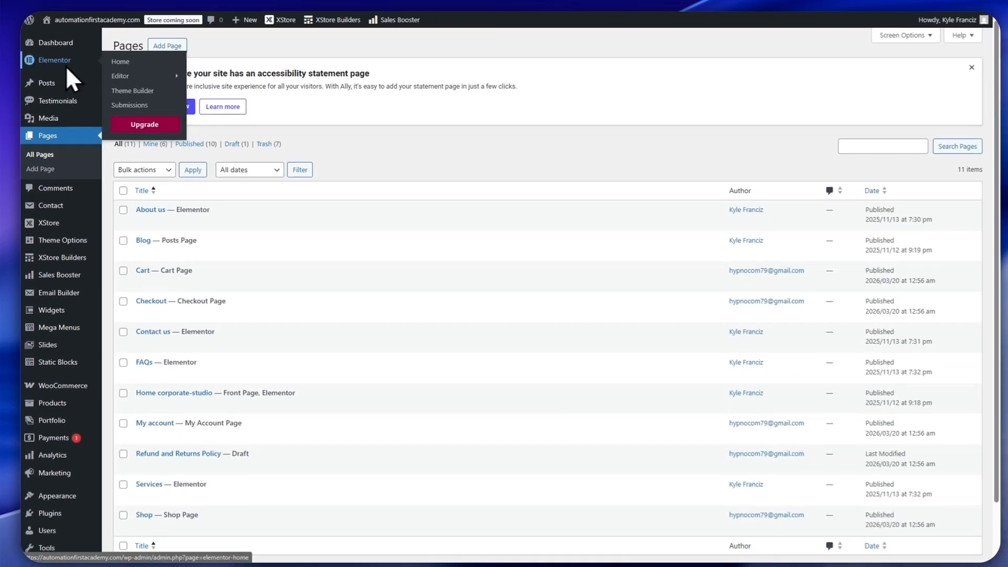
left_click(62, 74)
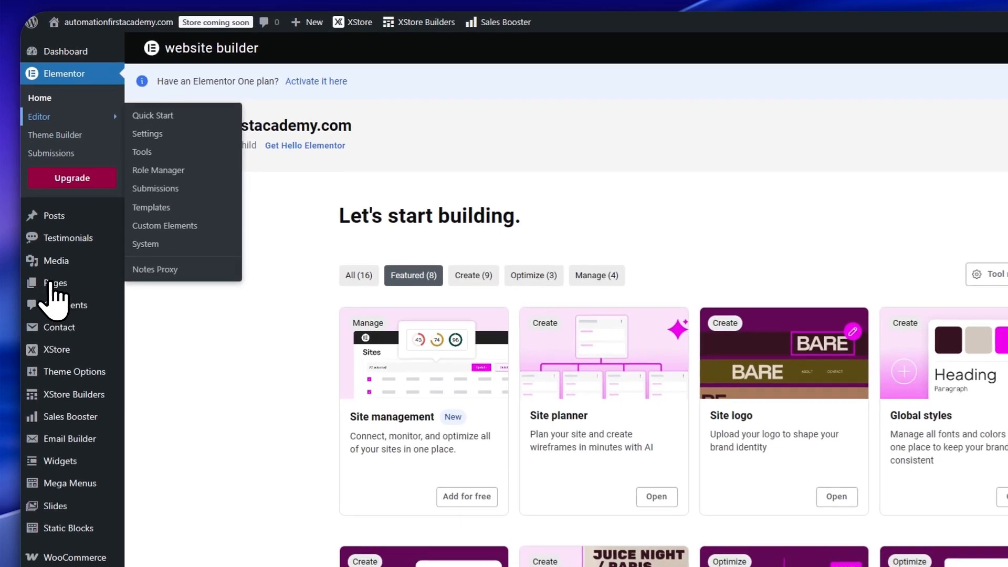
mouse_move(61, 266)
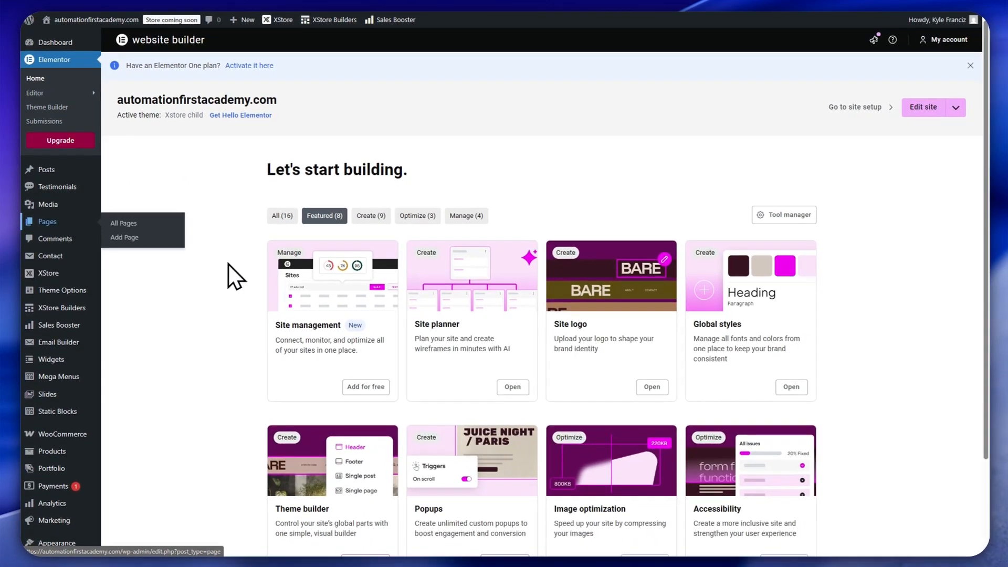
scroll(172, 169, "down", 2)
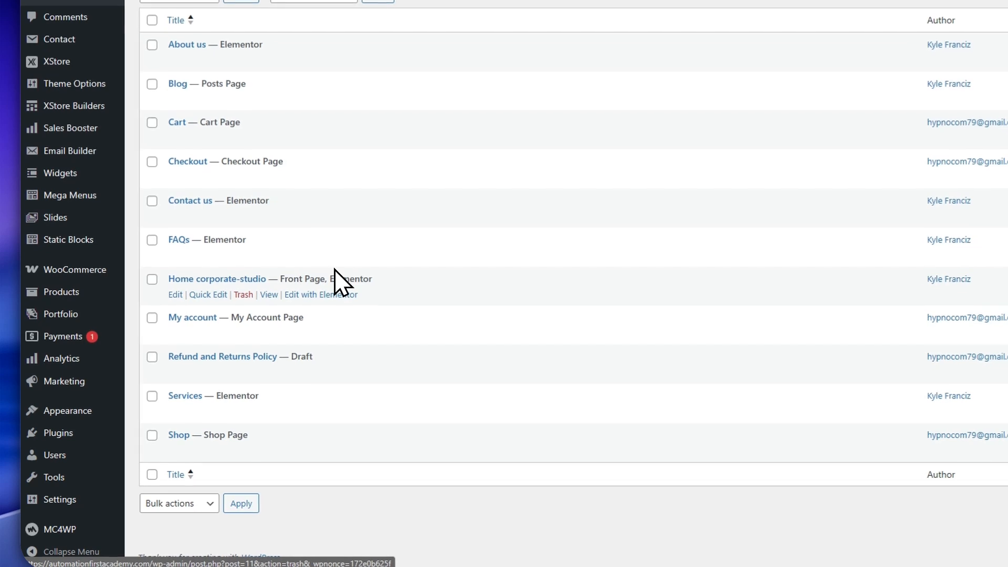
left_click_drag(285, 279, 336, 279)
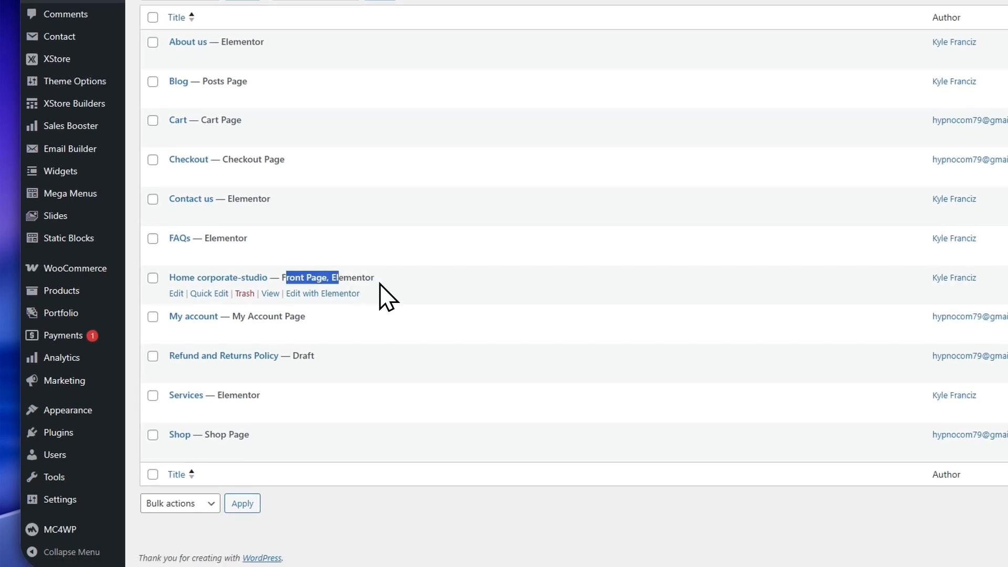
left_click(316, 297)
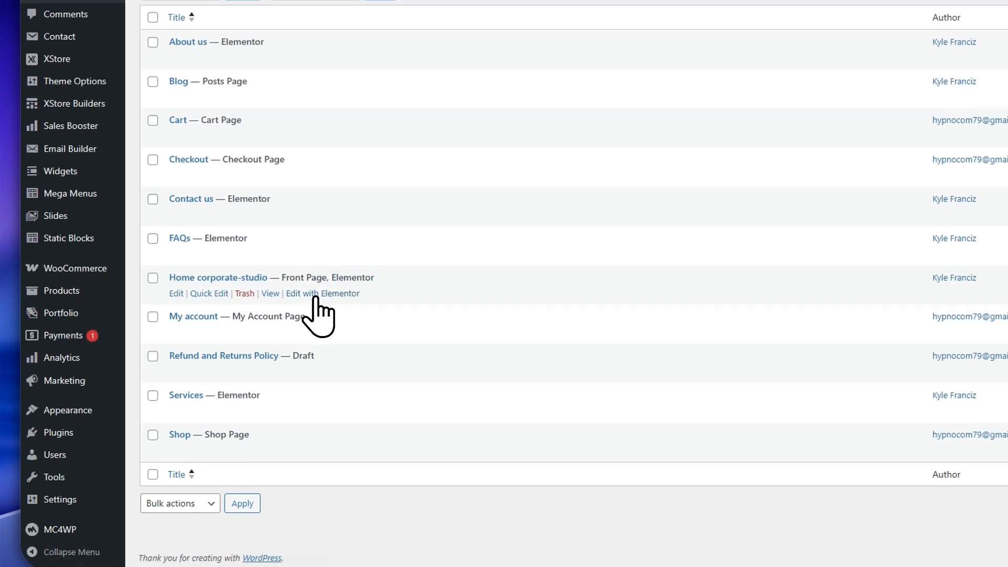
left_click(315, 297)
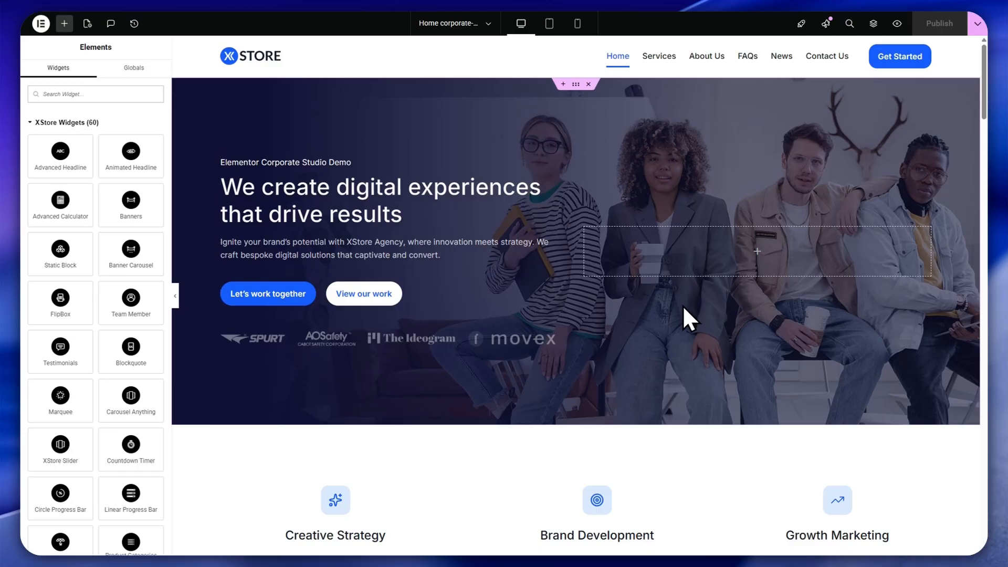
- Look over the home page and open the hero section's headline widget settings
scroll(445, 234, "down", 5)
scroll(393, 208, "up", 5)
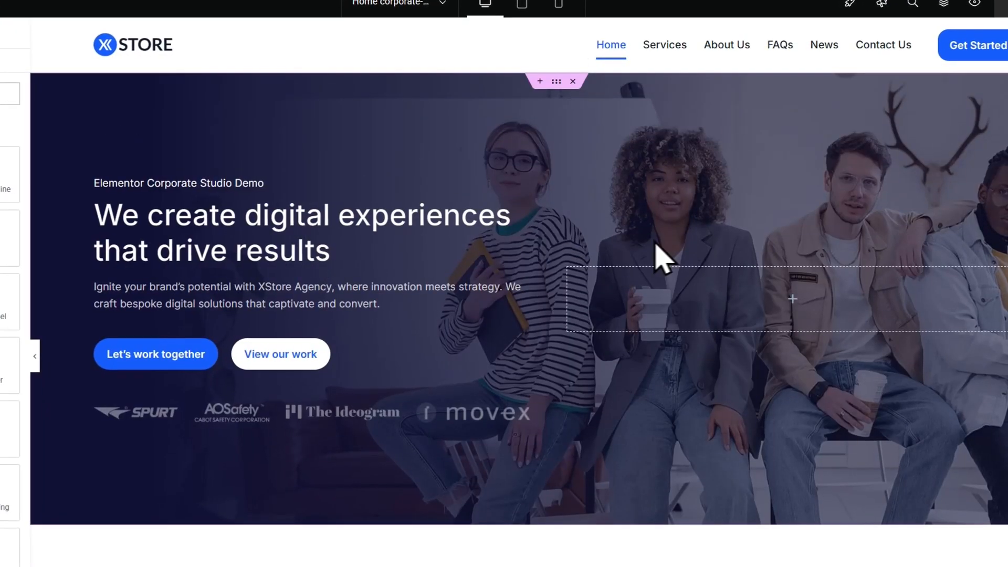
left_click(539, 182)
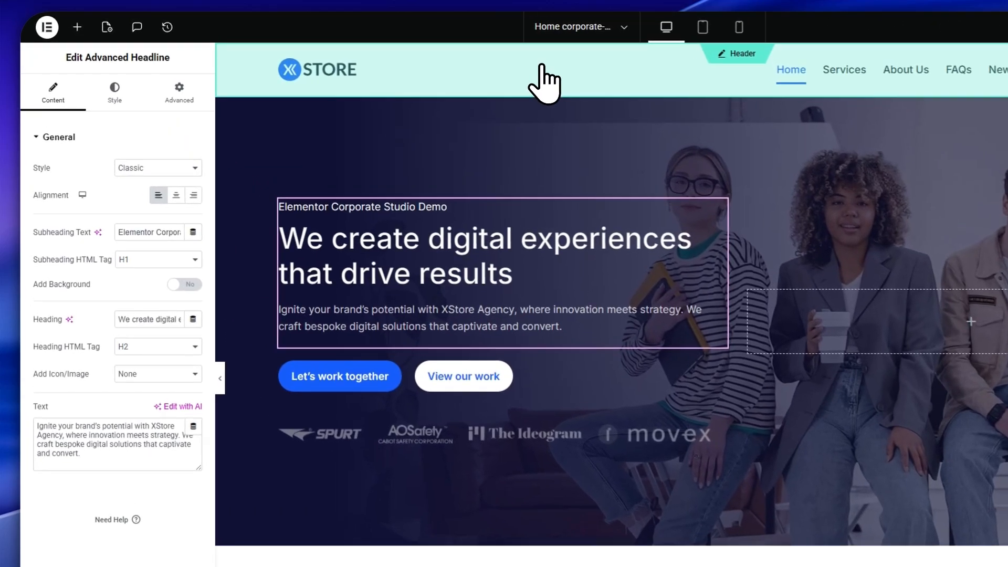
- Go from the page header to the Site Identity settings and open the image picker for the site logo
left_click(599, 66)
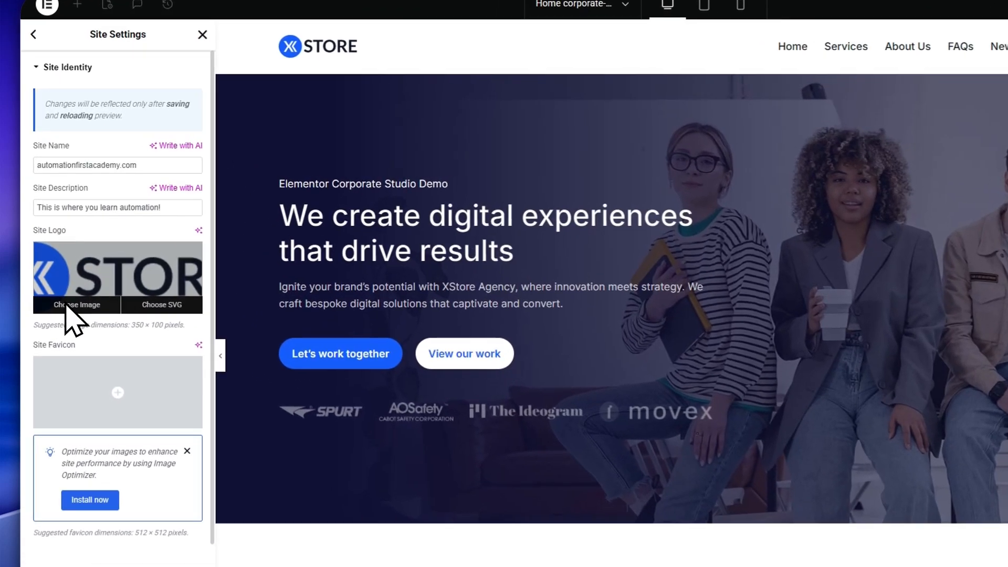
left_click(60, 293)
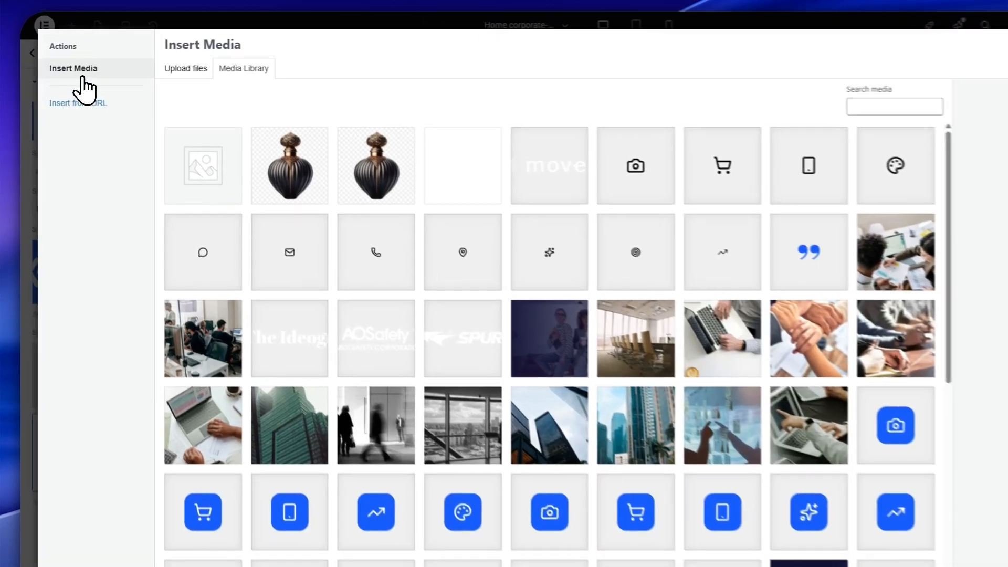
left_click(72, 64)
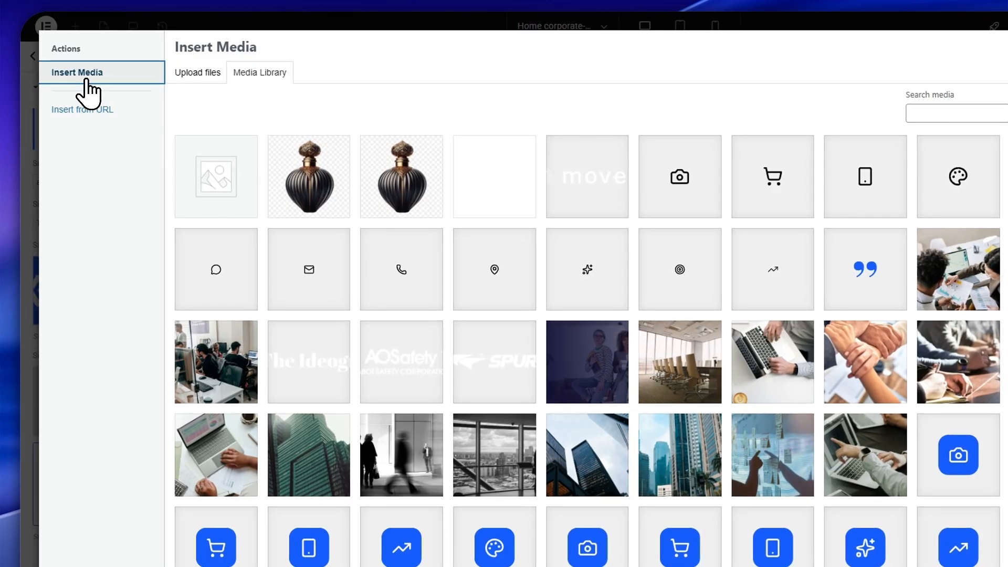
- Upload Untitled_design-removebg-preview (2).png from the Downloads folder and choose it as the site logo
left_click(196, 77)
left_click(703, 315)
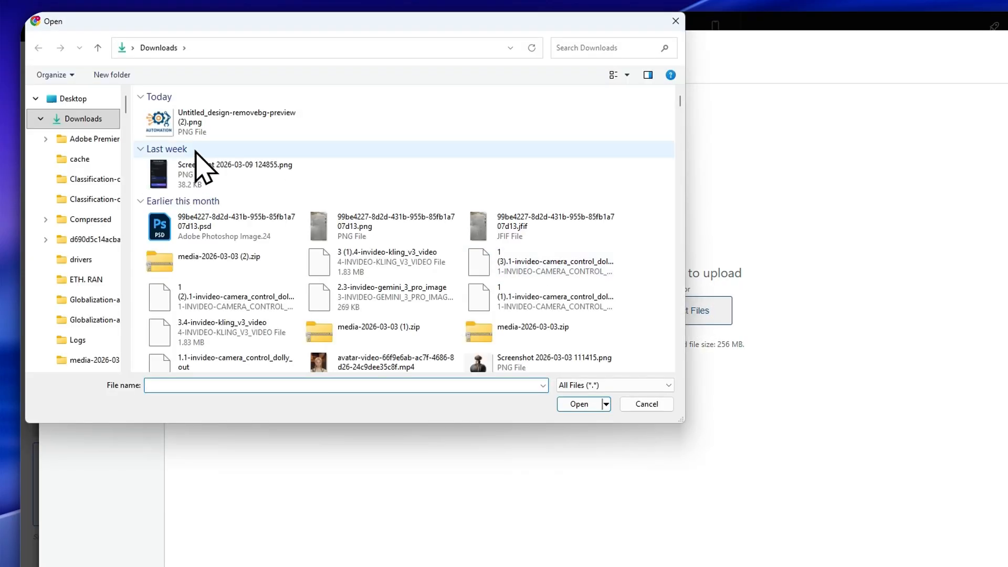
left_click(200, 126)
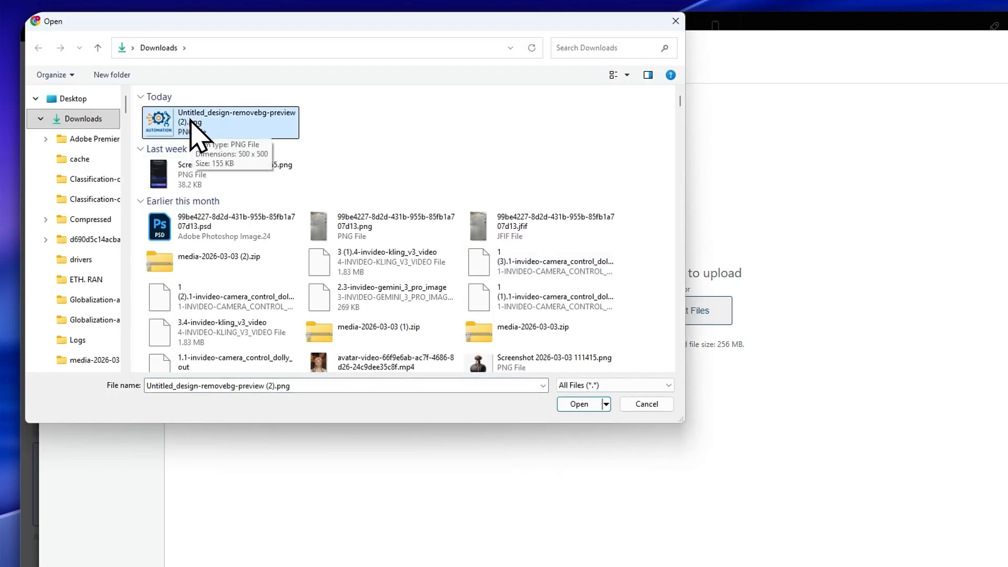
left_click(579, 404)
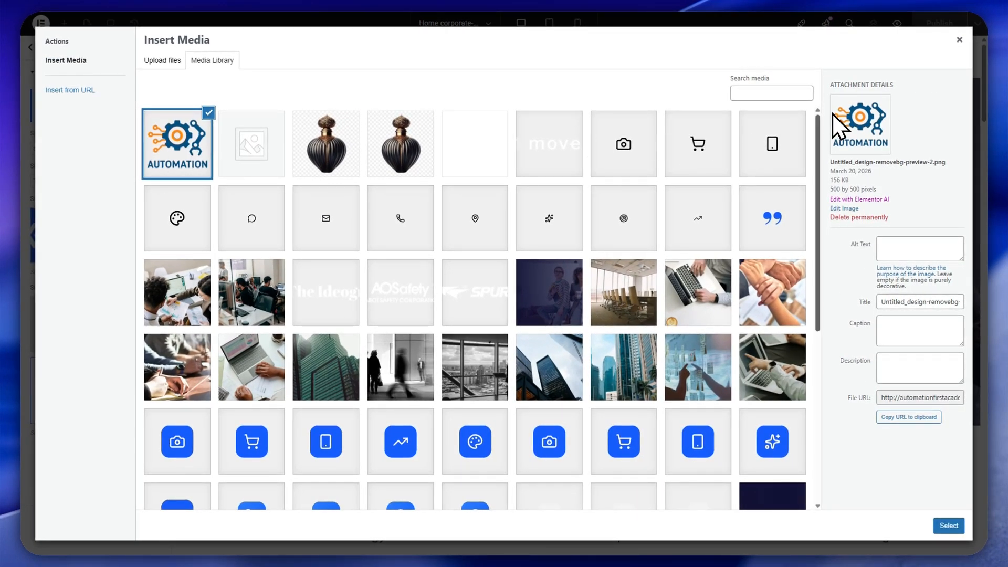
left_click(908, 248)
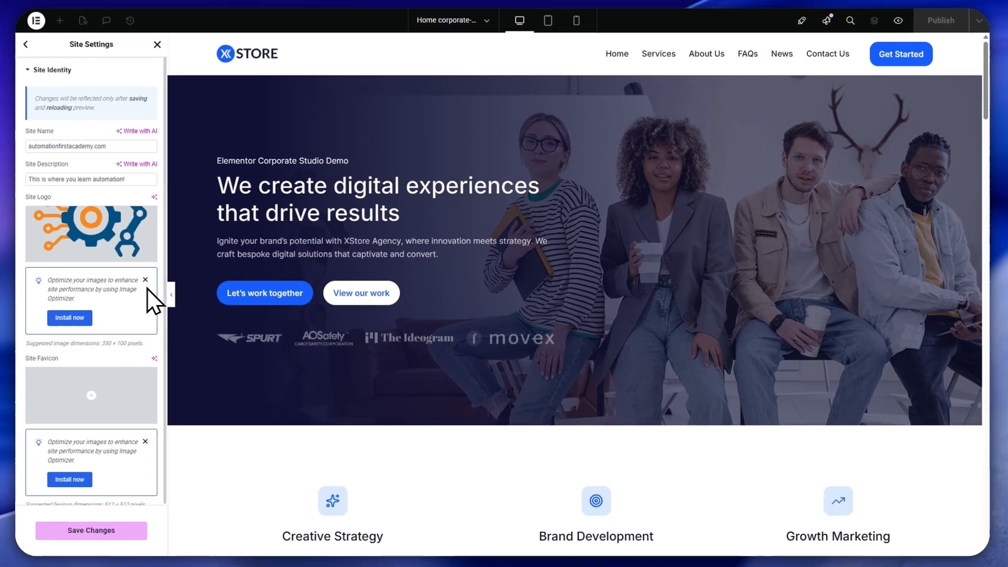
mouse_move(107, 236)
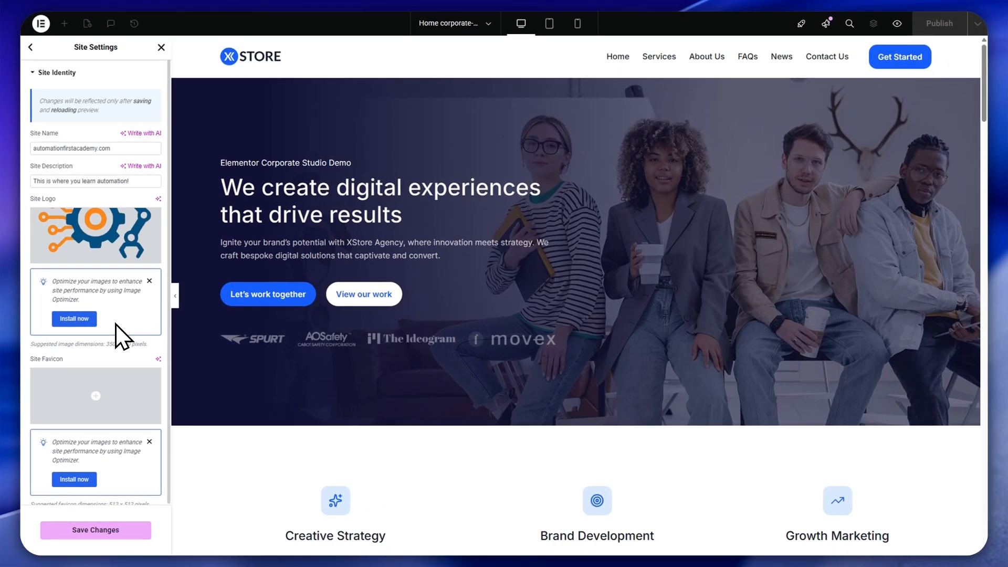
- Install the suggested Image Optimizer plugin from the site logo settings and activate it
left_click(95, 323)
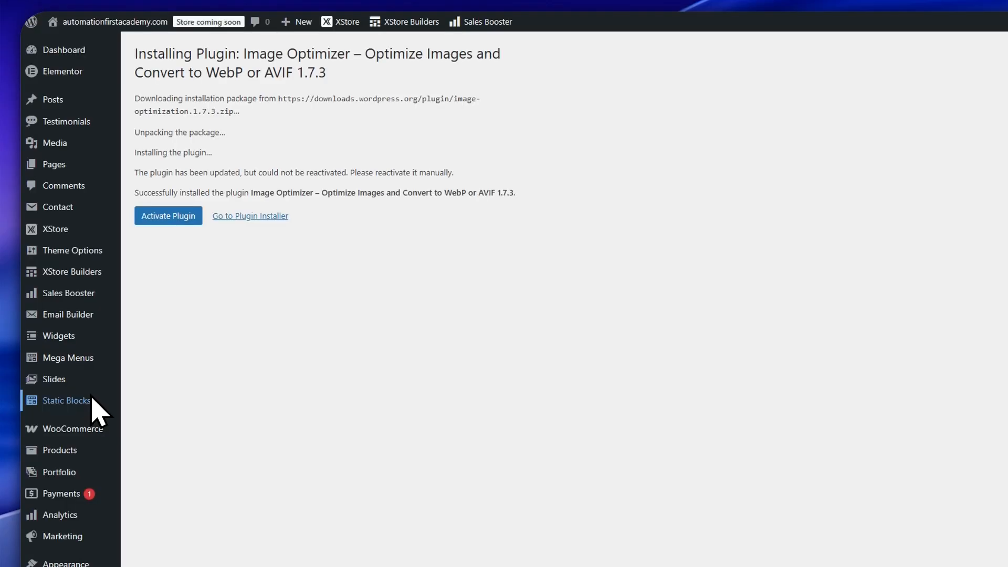
left_click_drag(169, 54, 439, 66)
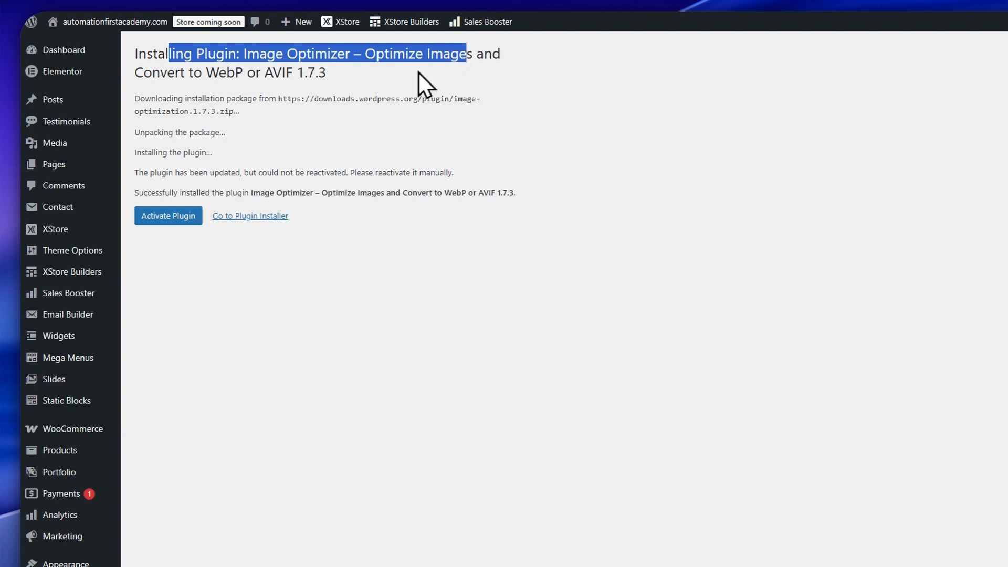
left_click(439, 65)
left_click(173, 216)
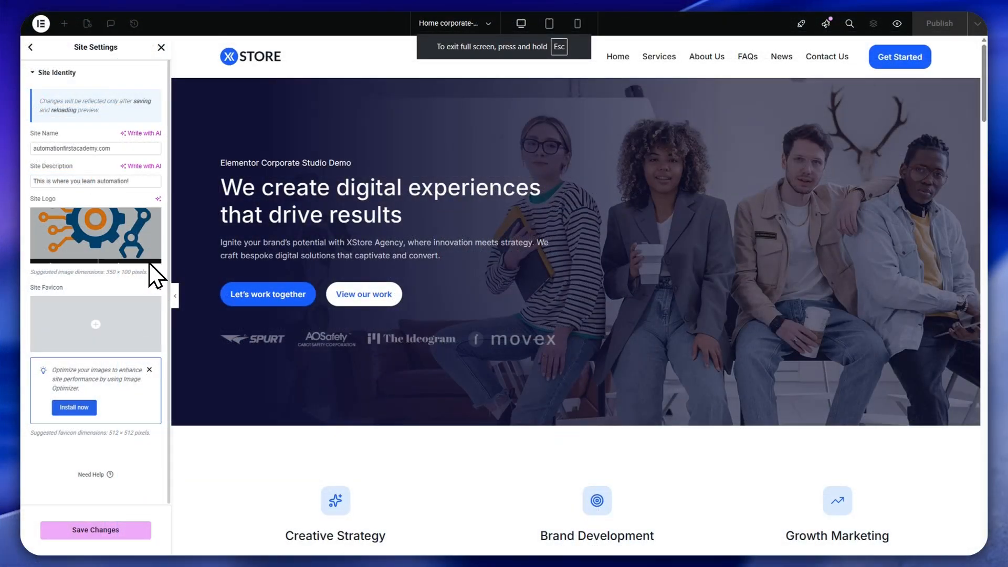
- Choose Untitled_design-removebg-preview-2.png from the media library as the site favicon and save the site identity changes
mouse_move(90, 236)
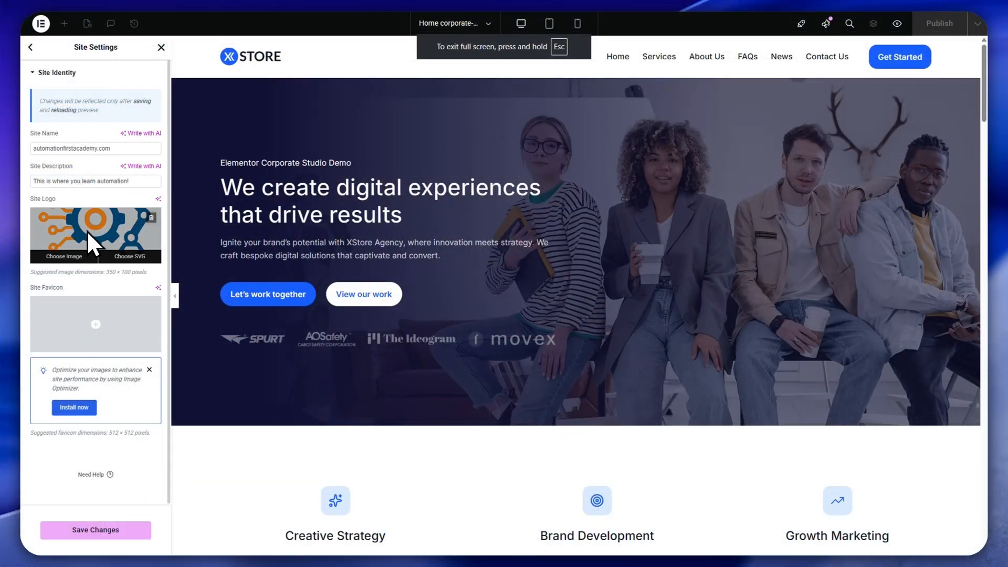
mouse_move(66, 296)
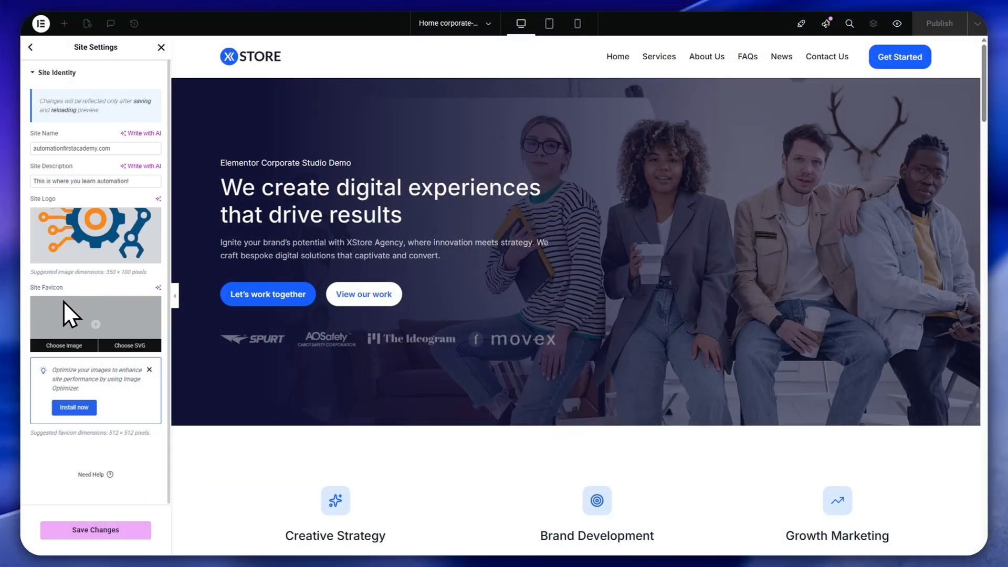
left_click(78, 344)
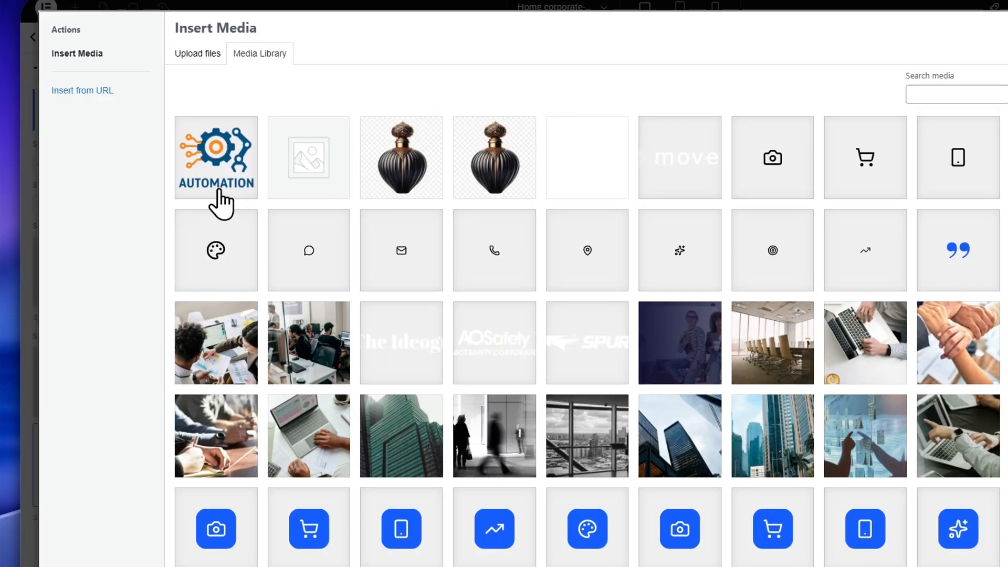
left_click(217, 190)
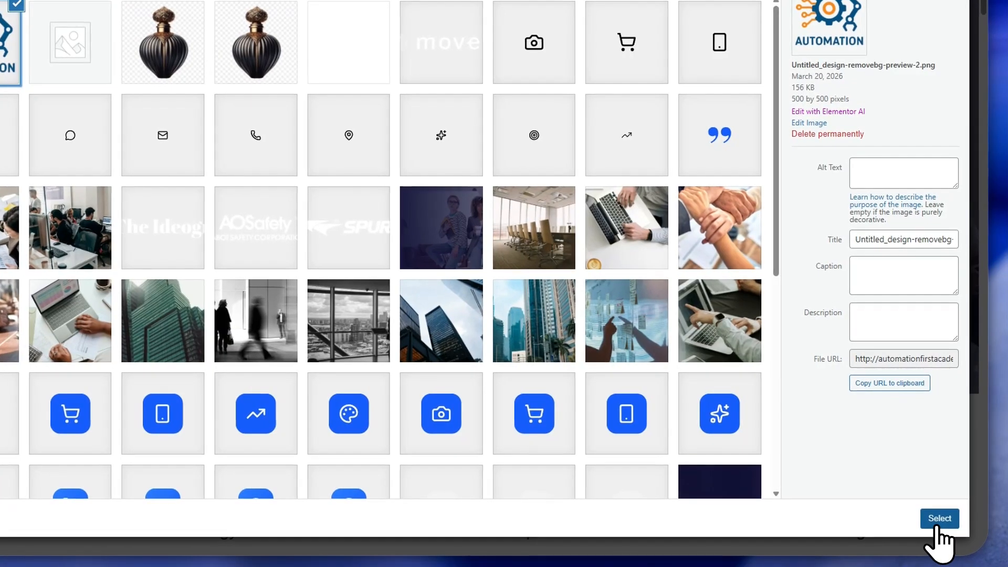
left_click(939, 527)
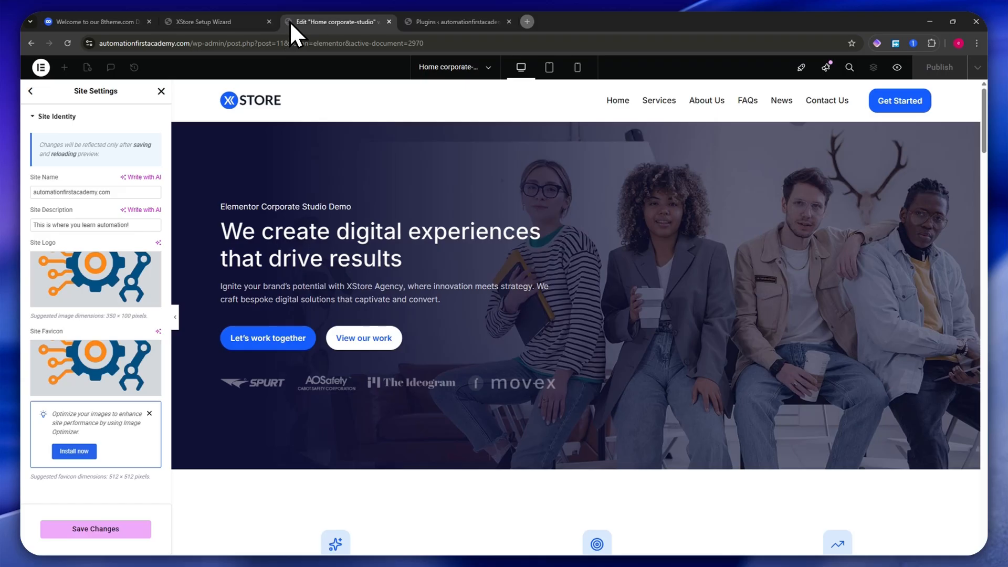
mouse_move(85, 363)
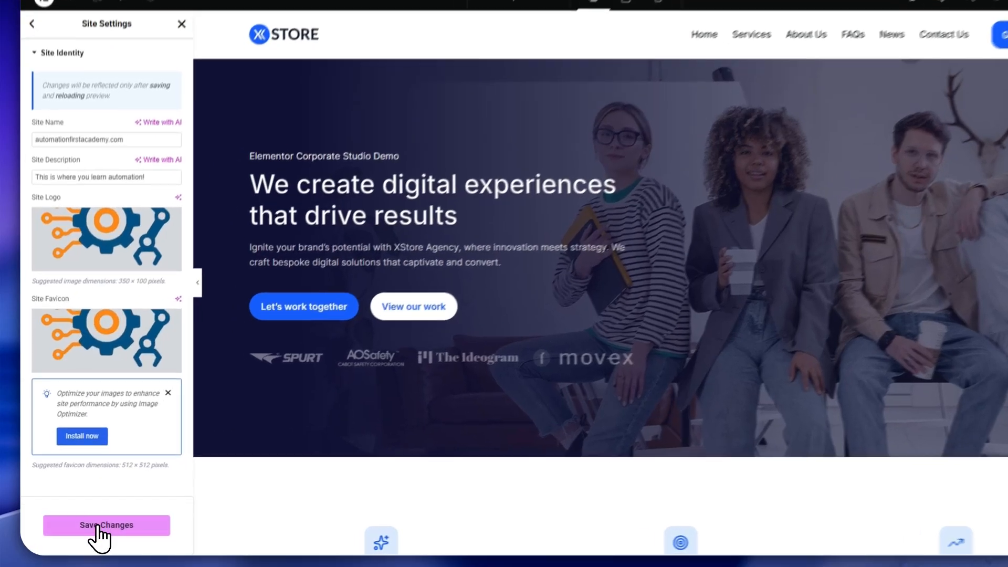
left_click(92, 528)
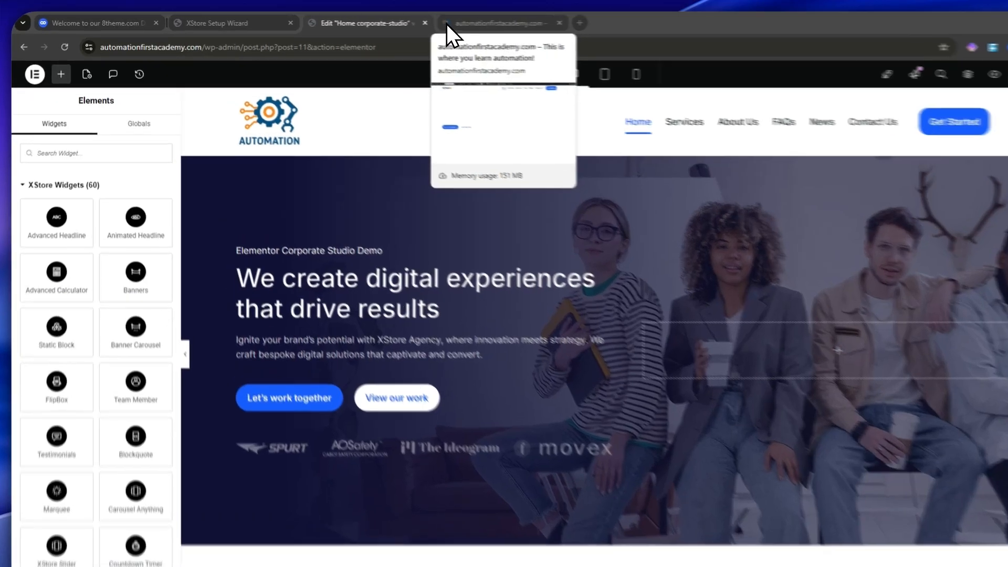
- Compare the header logo on the live site with the one on the Home corporate-studio page in the Elementor editor
left_click(410, 23)
left_click(434, 24)
left_click(543, 26)
left_click(416, 18)
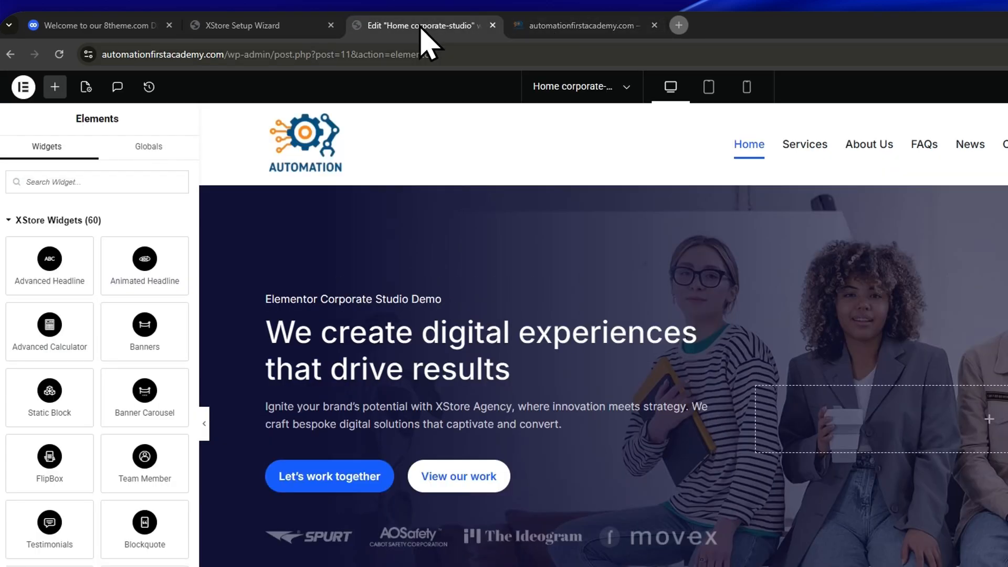
left_click(535, 31)
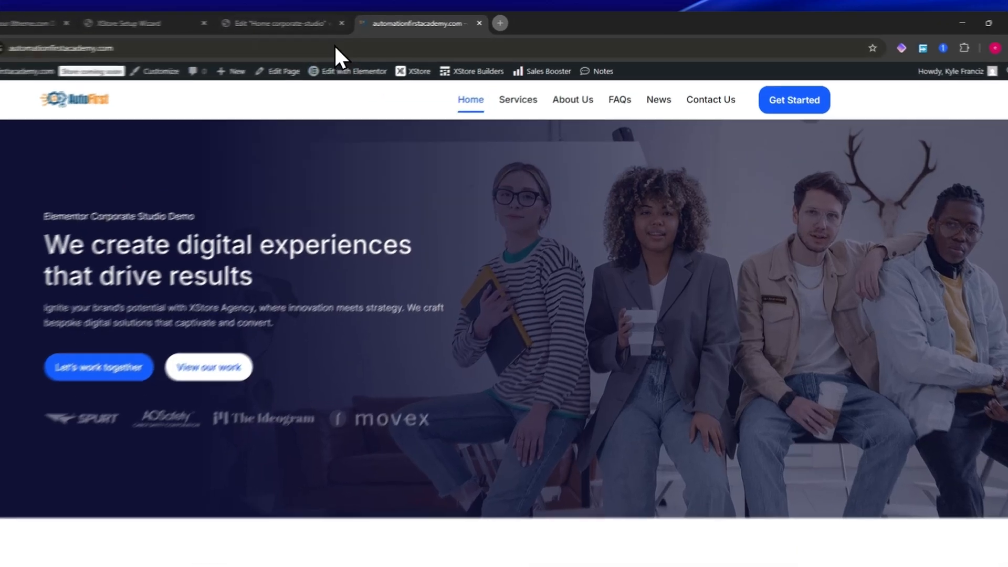
left_click(335, 21)
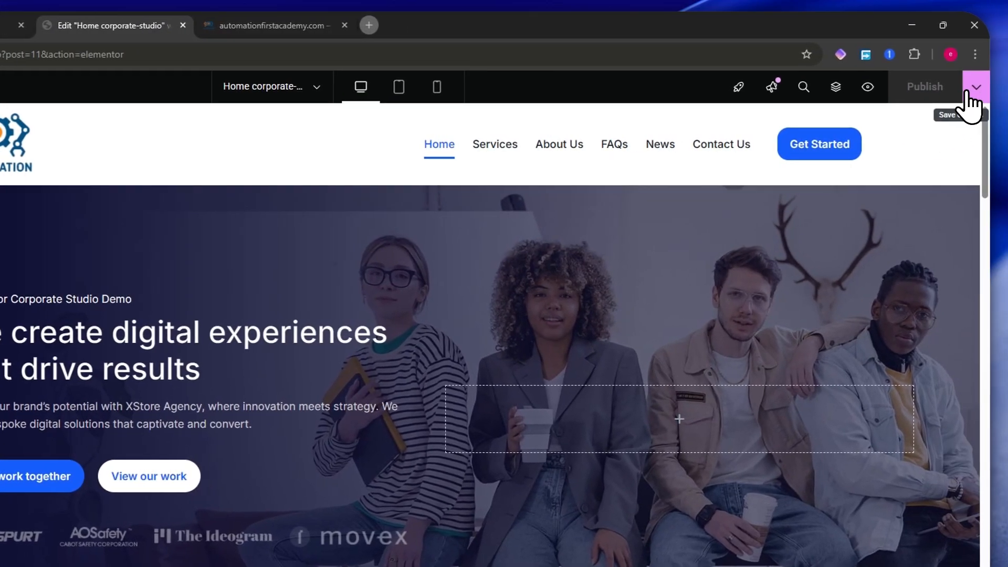
left_click(969, 94)
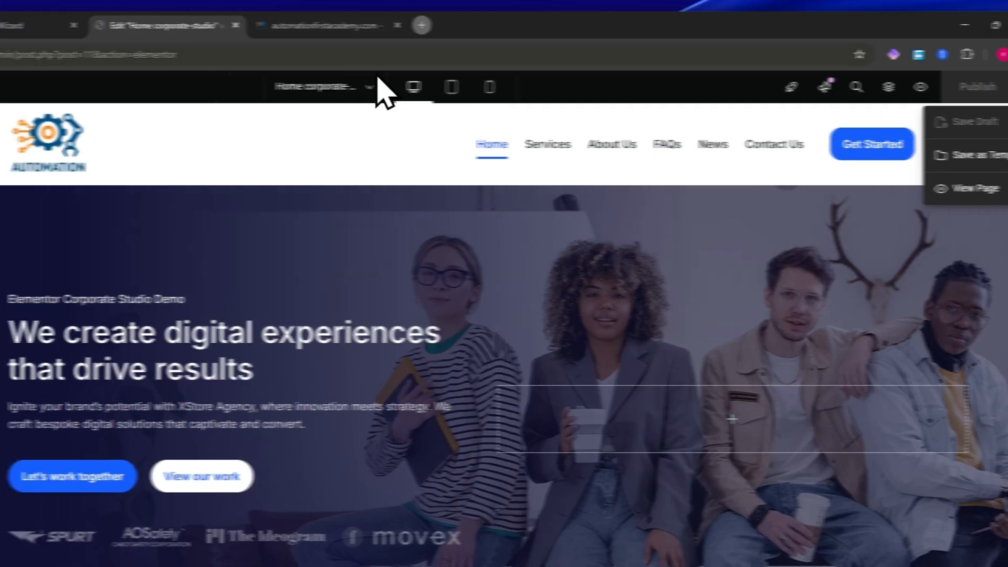
left_click(268, 25)
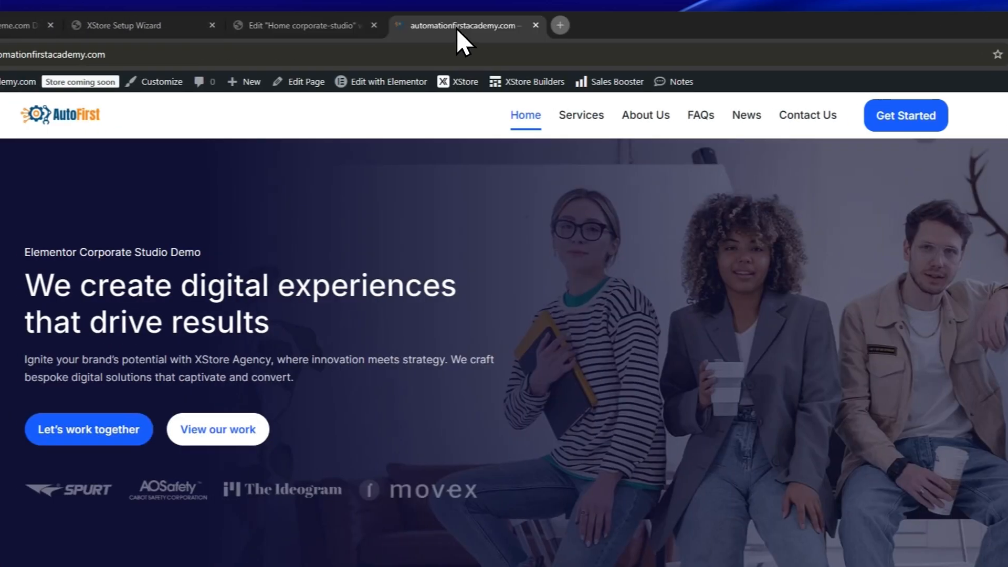
left_click(334, 29)
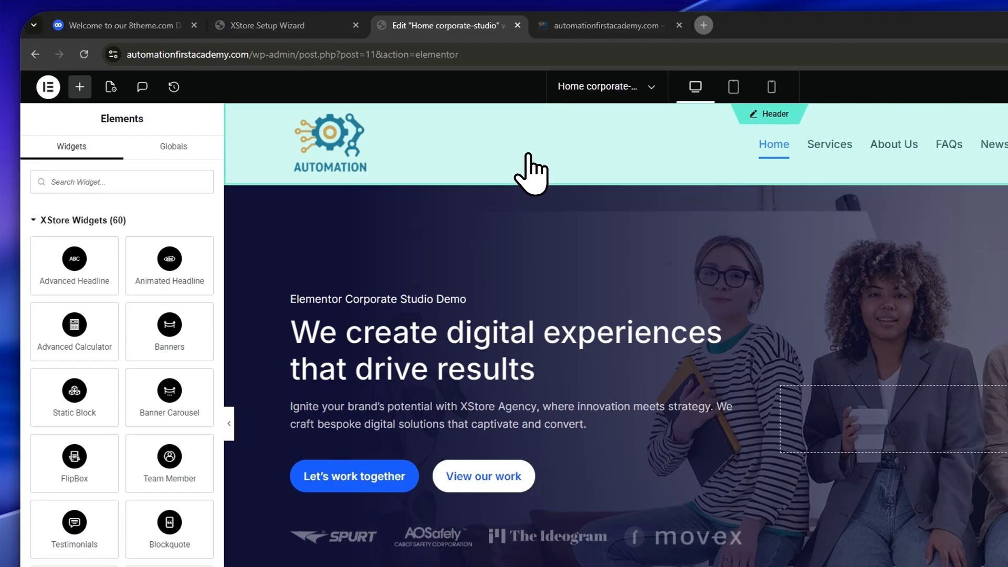
- Open the page header for editing, preview it in tablet portrait view, and return to the desktop view
left_click(371, 169)
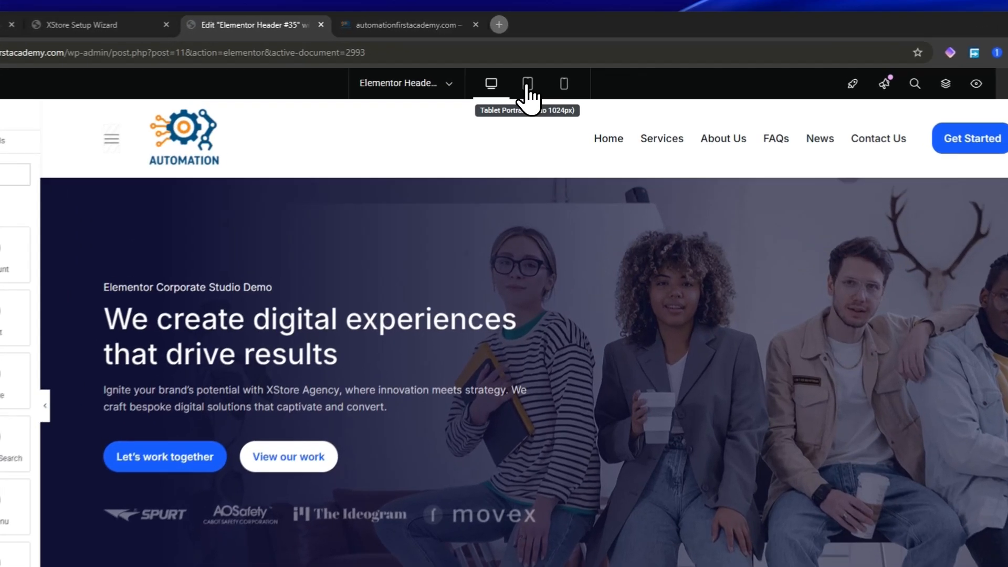
left_click(549, 67)
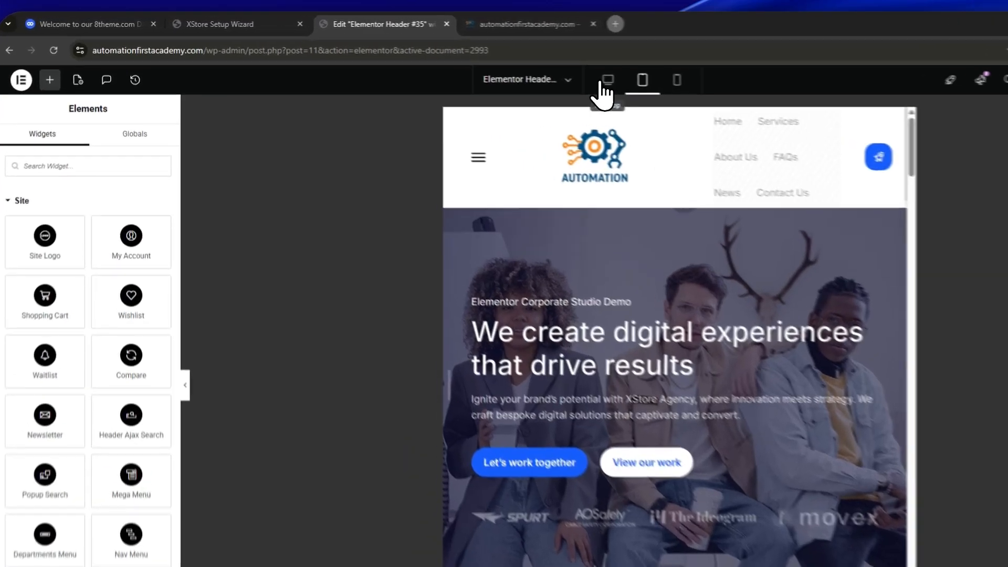
left_click(521, 68)
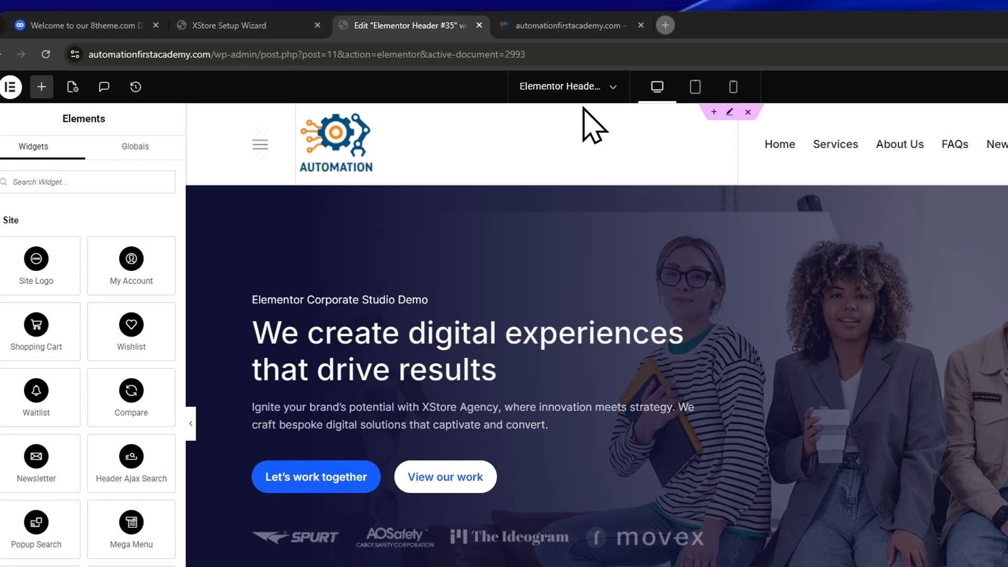
- Go from the header's site logo widget to the Site Identity settings and check the suggested logo dimensions
left_click(340, 141)
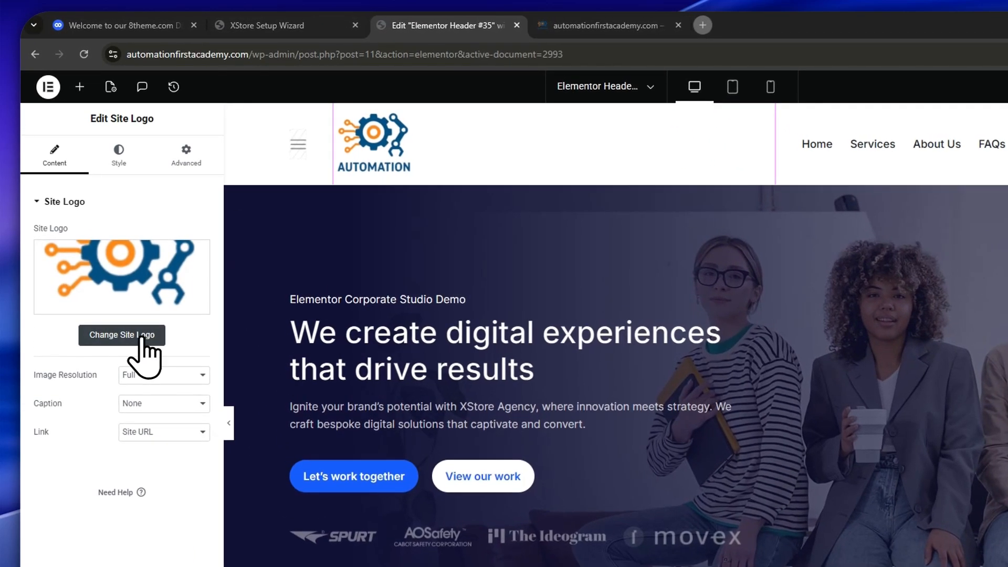
left_click(131, 334)
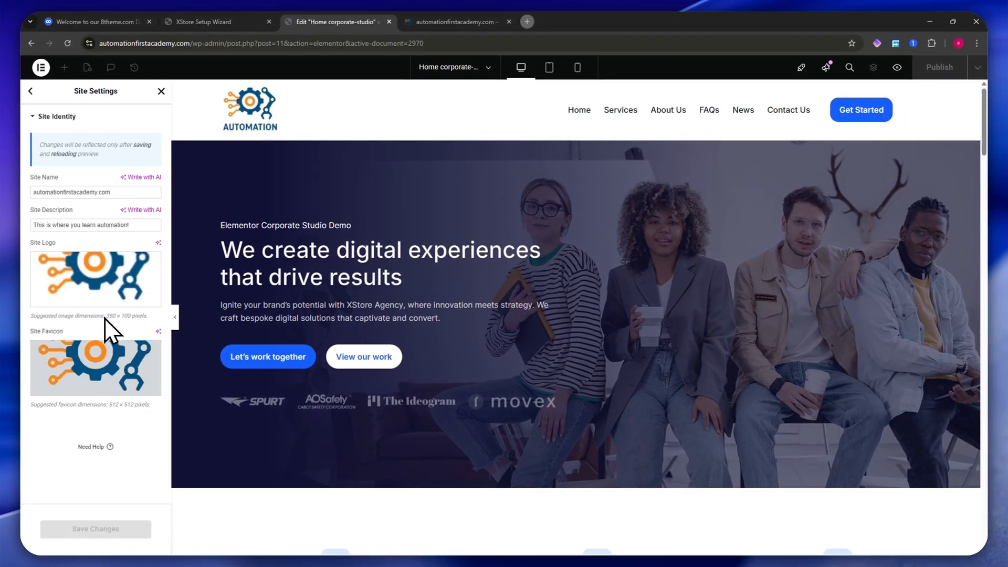
left_click_drag(50, 316, 94, 315)
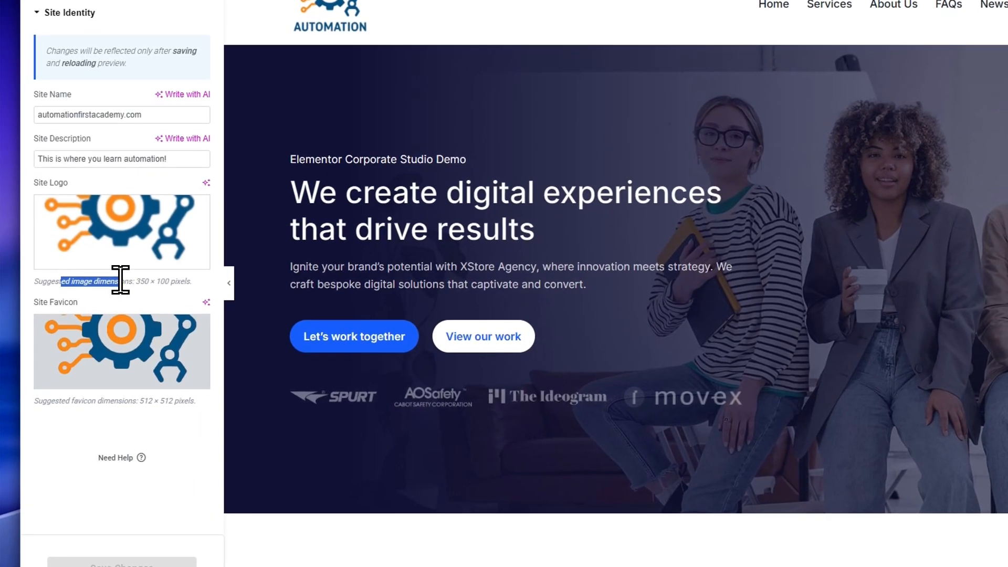
left_click_drag(136, 282, 166, 281)
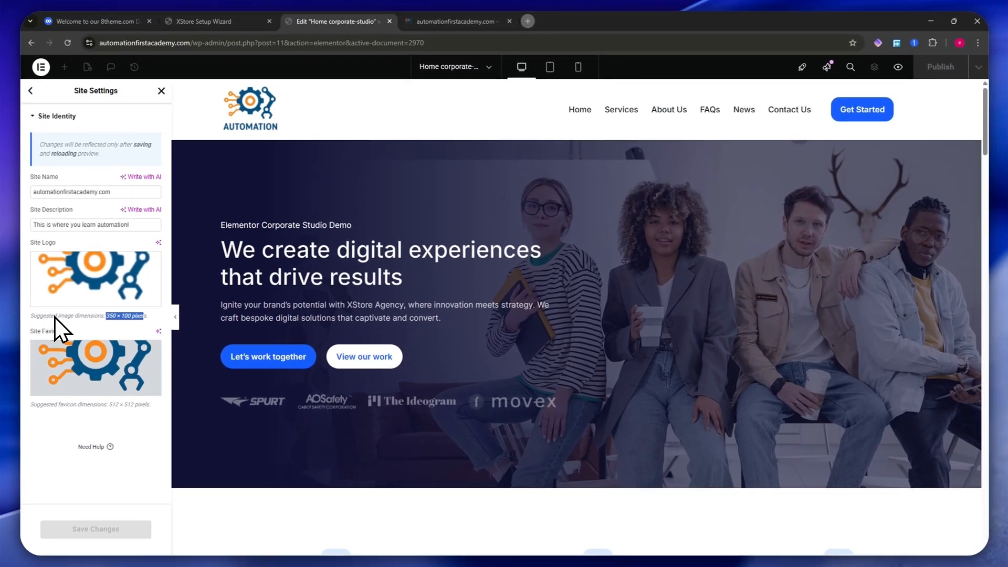
mouse_move(141, 289)
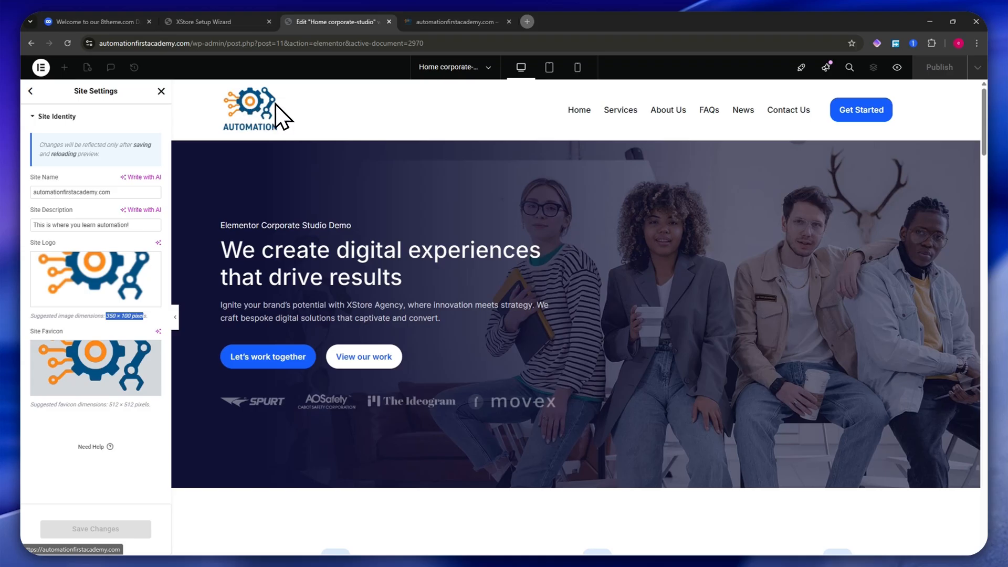
- Replace the site logo with the 350 by 100 pixel AutomationFirst-1.png from the media library, save the changes, and return to the editor
mouse_move(72, 304)
left_click(81, 344)
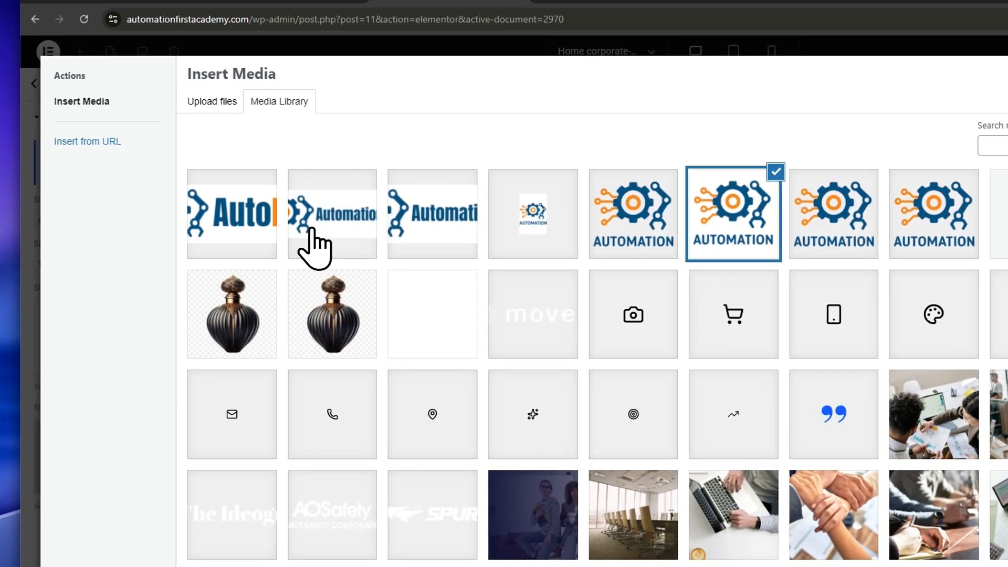
left_click(263, 244)
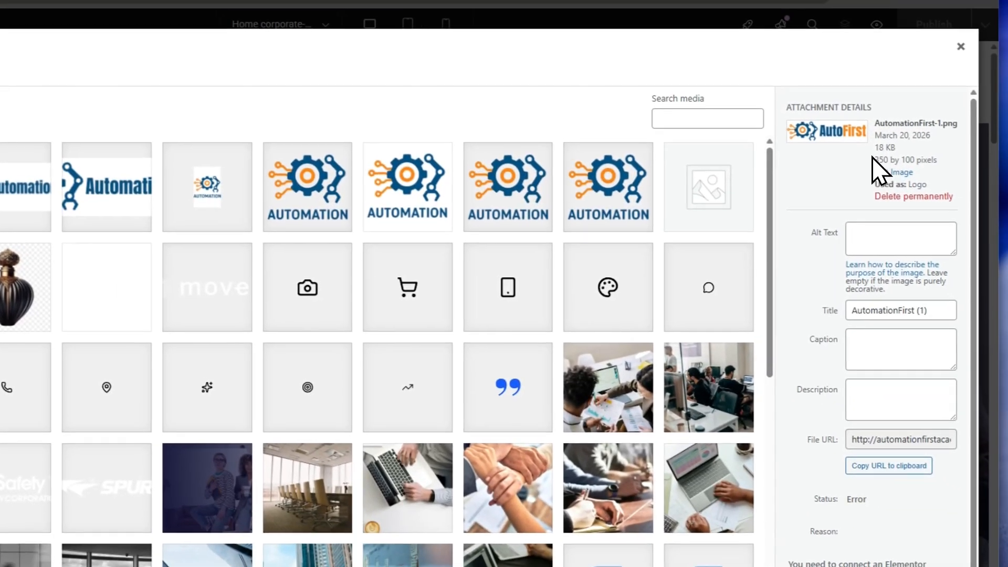
left_click_drag(872, 159, 935, 155)
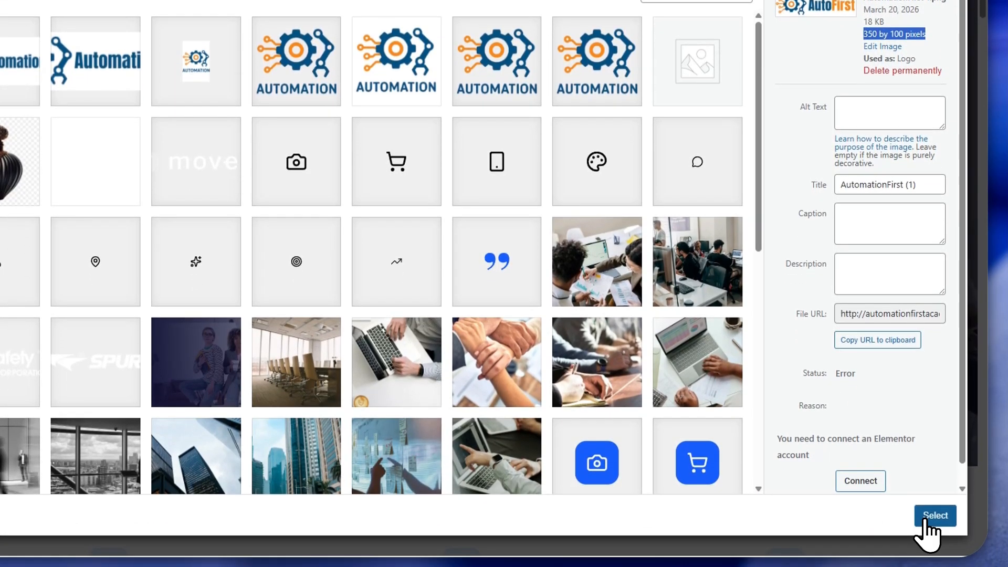
left_click(934, 529)
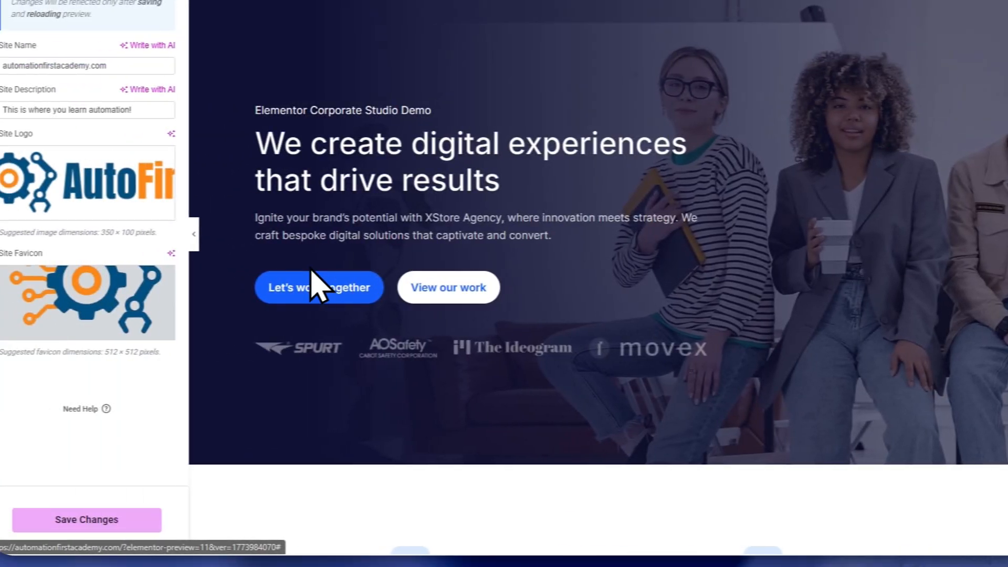
left_click(111, 521)
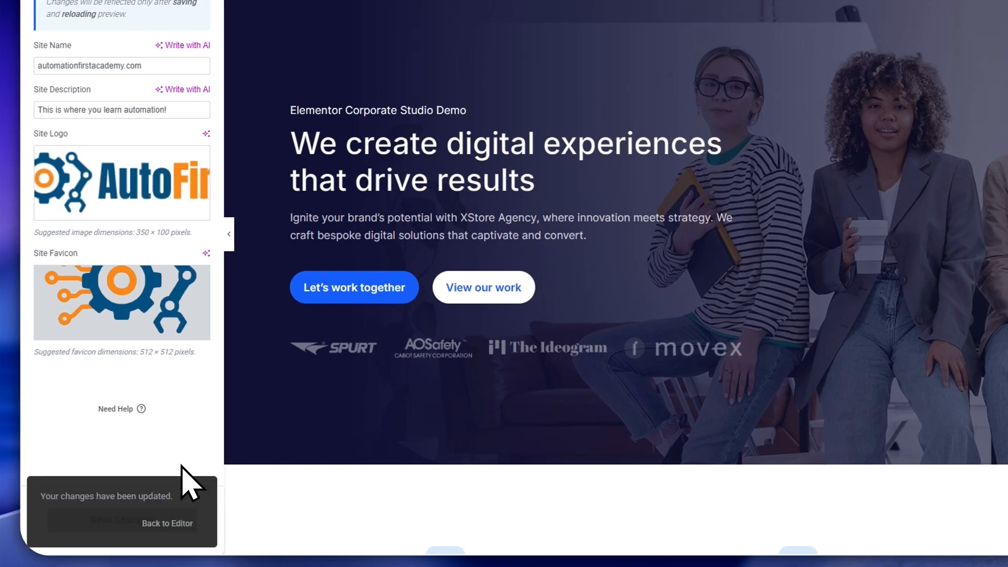
left_click(155, 524)
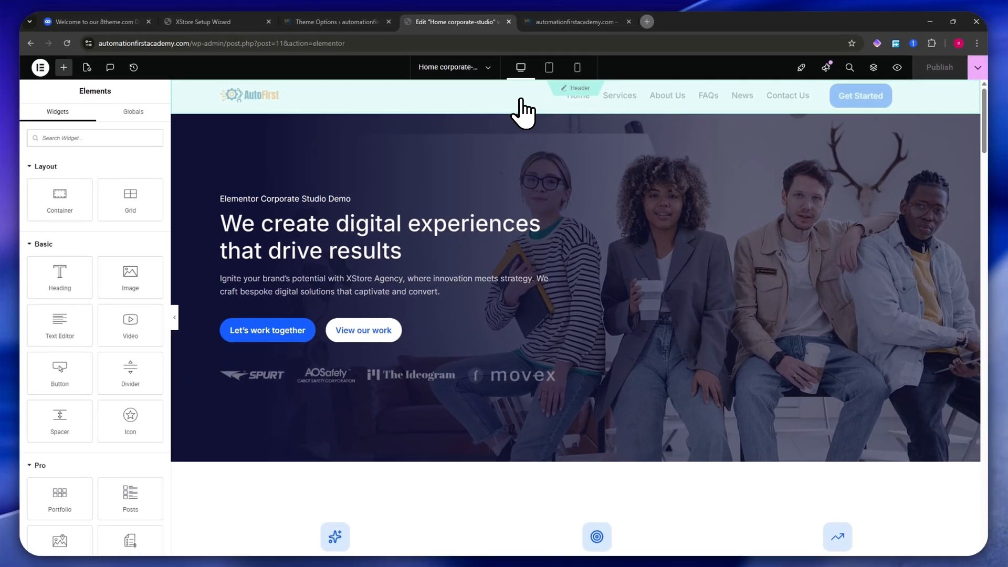
- Open the page header for editing and bring up the content settings of its navigation menu
left_click(596, 99)
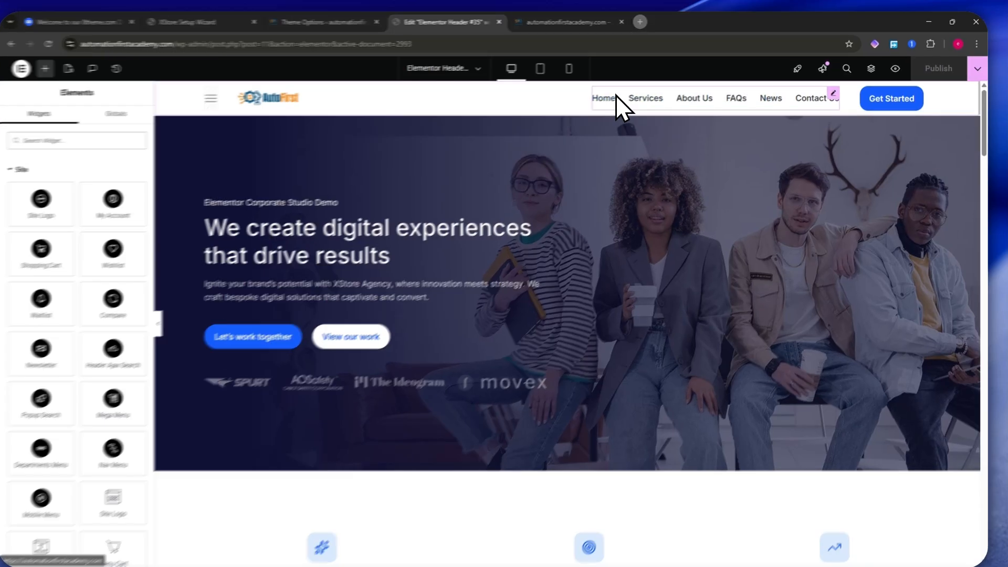
left_click(614, 97)
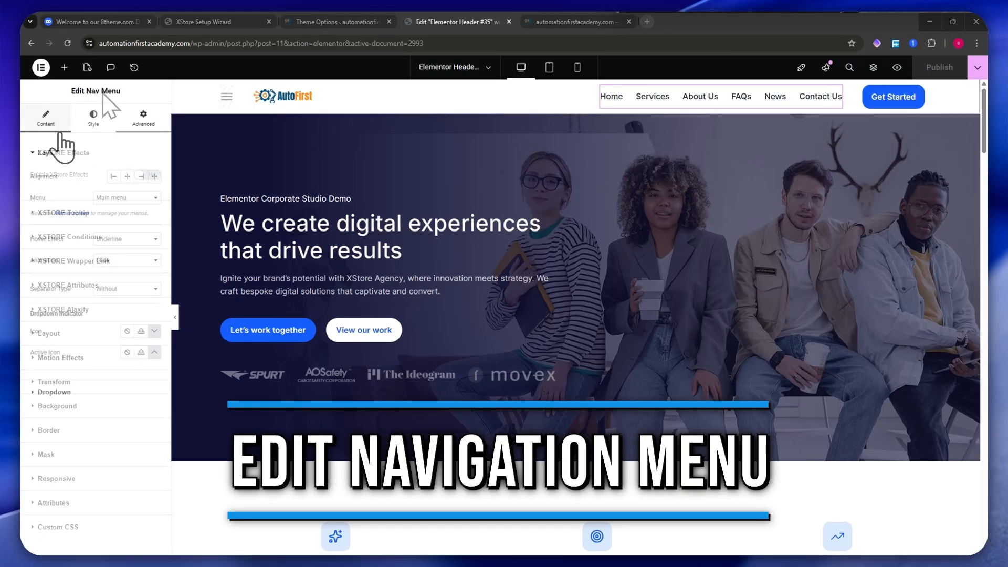
left_click(46, 116)
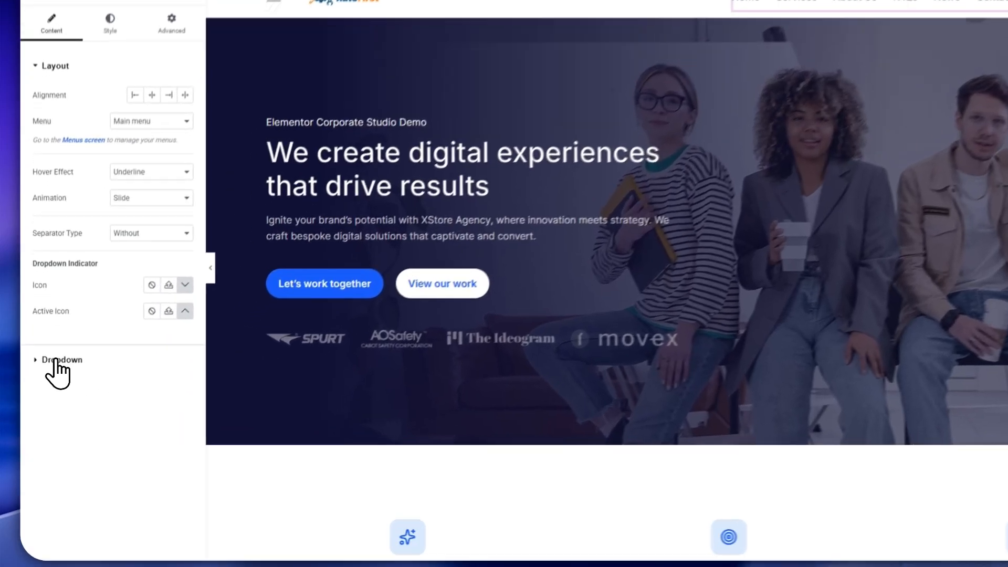
- Look through the navigation menu's dropdown content settings, including the available dropdown animations
left_click(54, 362)
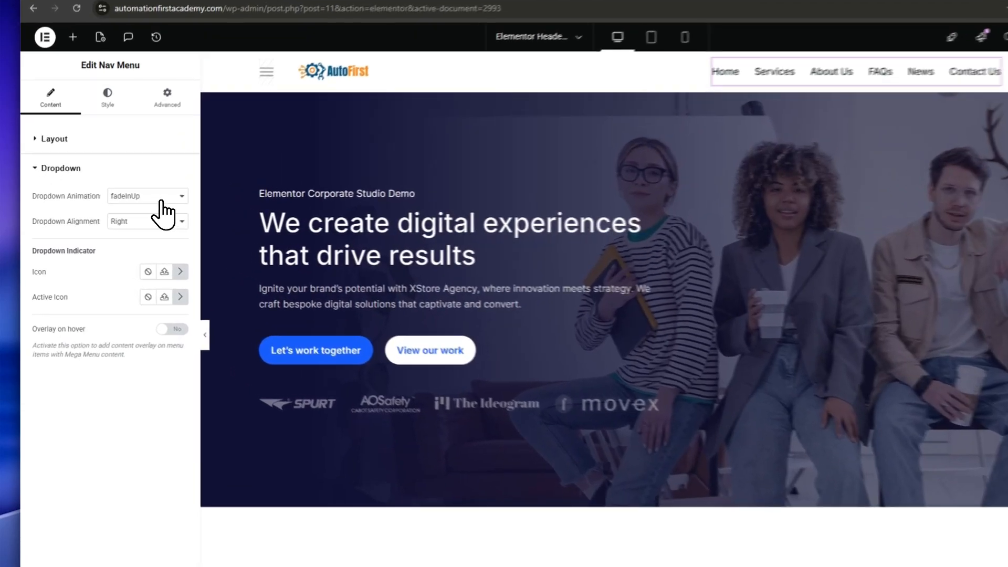
left_click(137, 200)
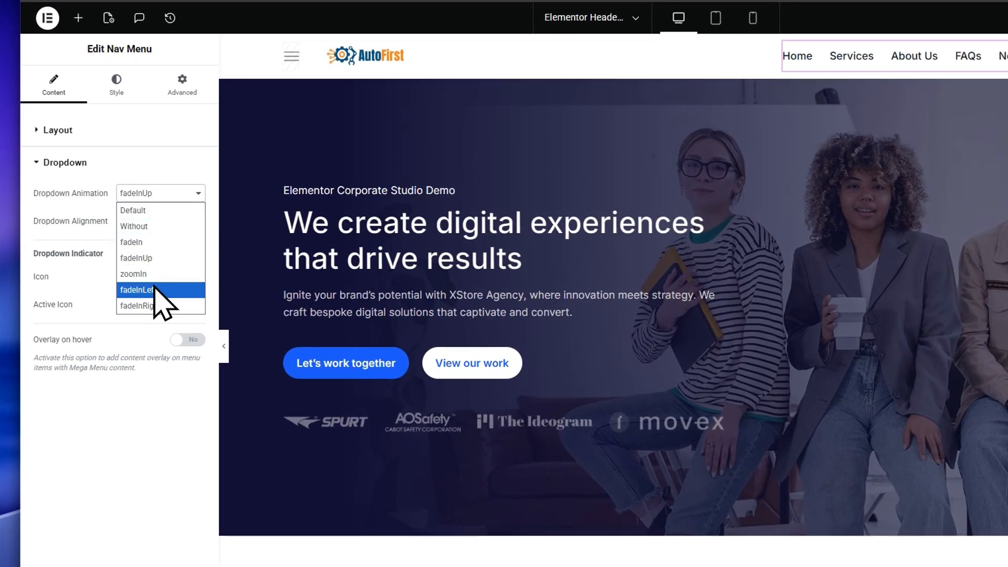
left_click(161, 362)
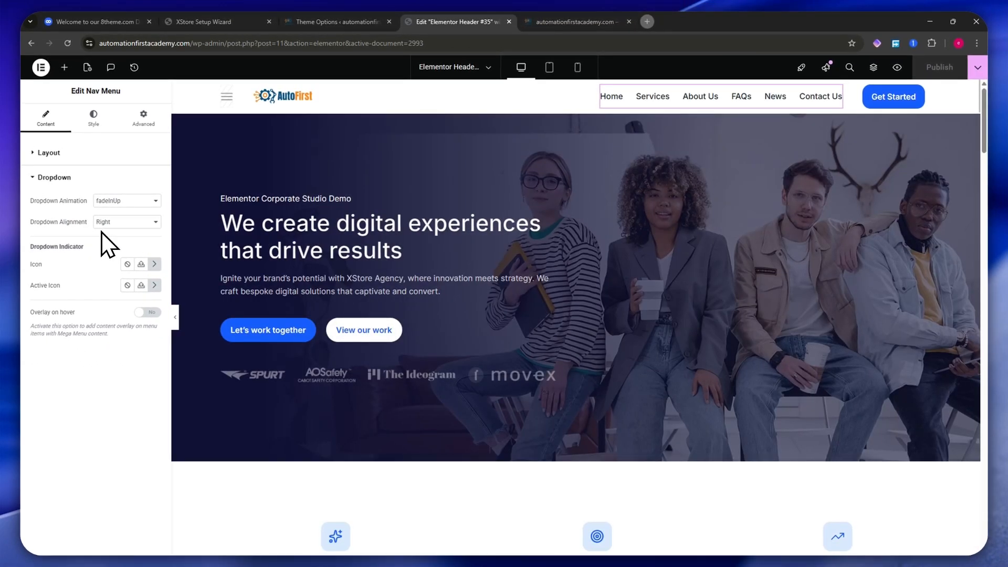
left_click(60, 177)
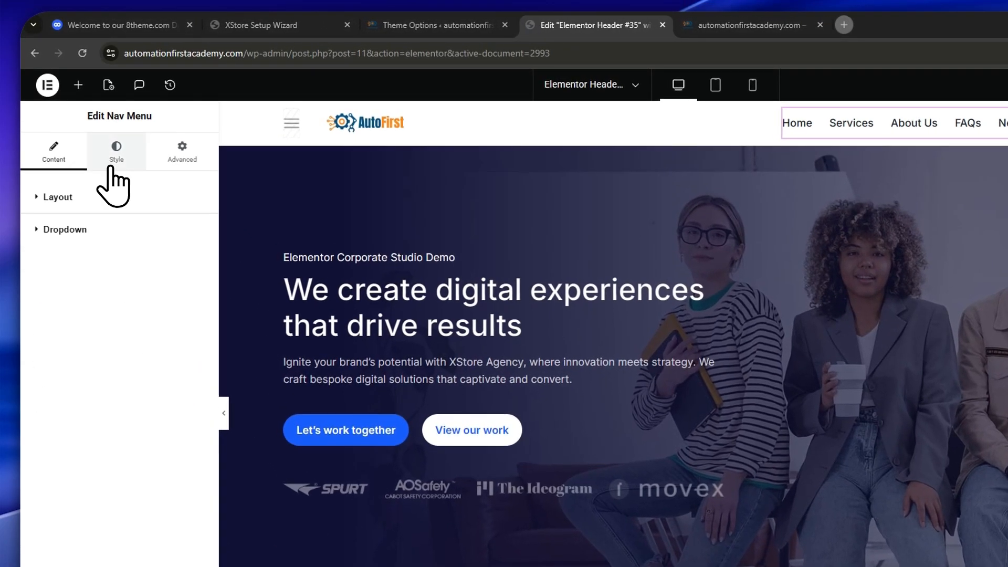
- Try different spacing between the navigation menu items in their style settings, ending at 10 px
left_click(112, 159)
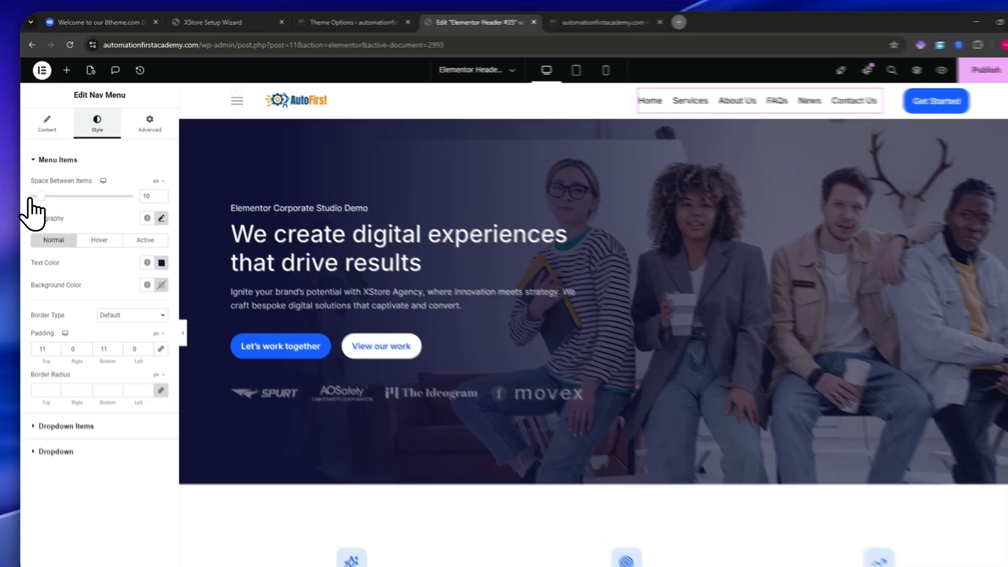
left_click_drag(34, 187, 54, 188)
left_click_drag(62, 232, 33, 239)
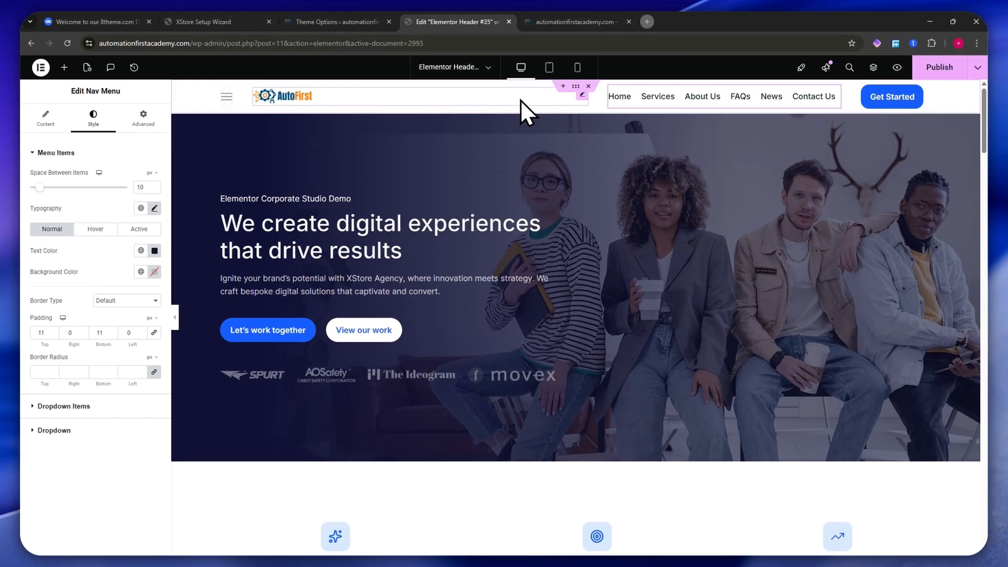
- Narrow the header's site logo column to fit the logo and widen the navigation menu column to move the Get Started button outward
left_click(480, 101)
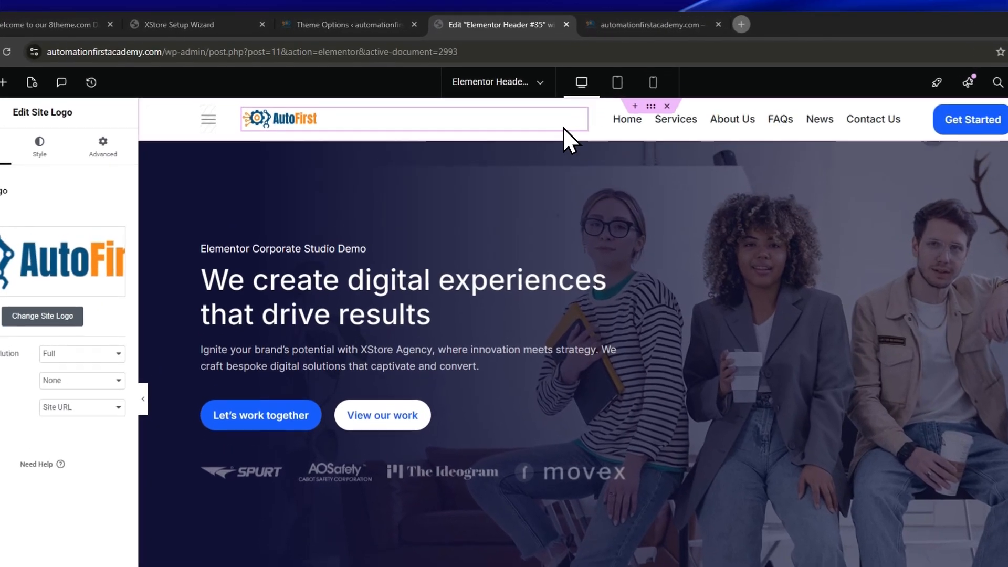
left_click_drag(448, 124, 326, 118)
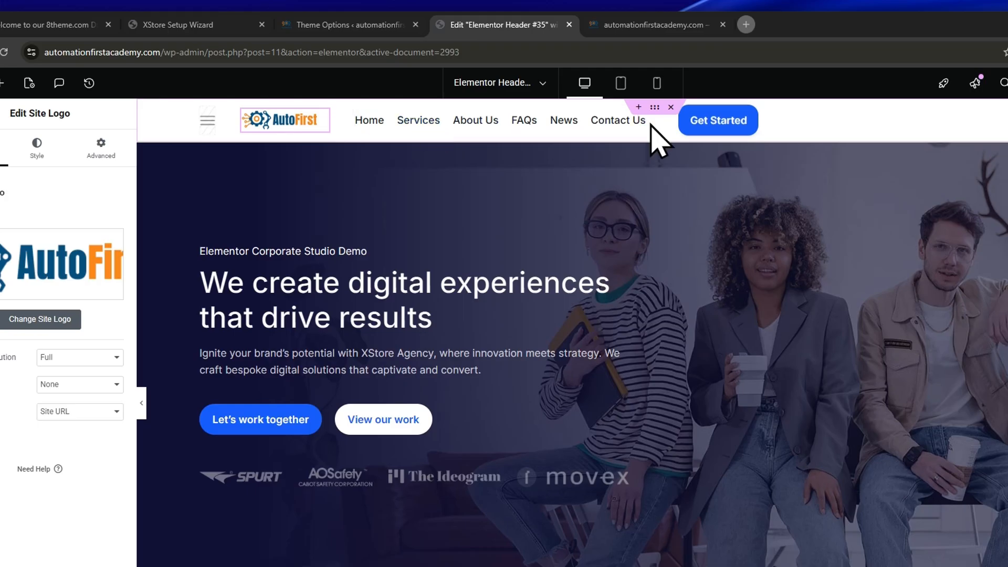
left_click_drag(645, 112, 786, 123)
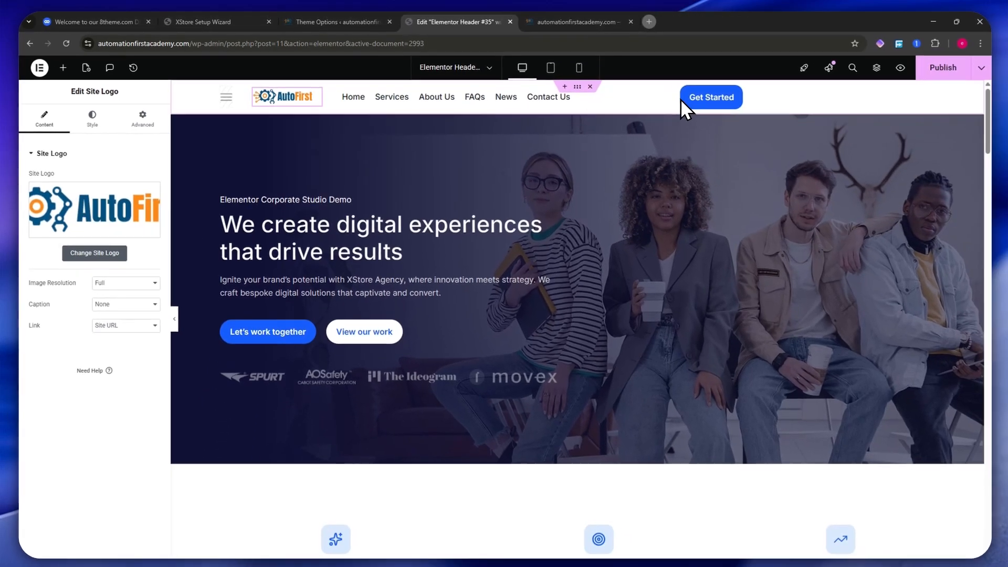
left_click_drag(680, 99, 846, 105)
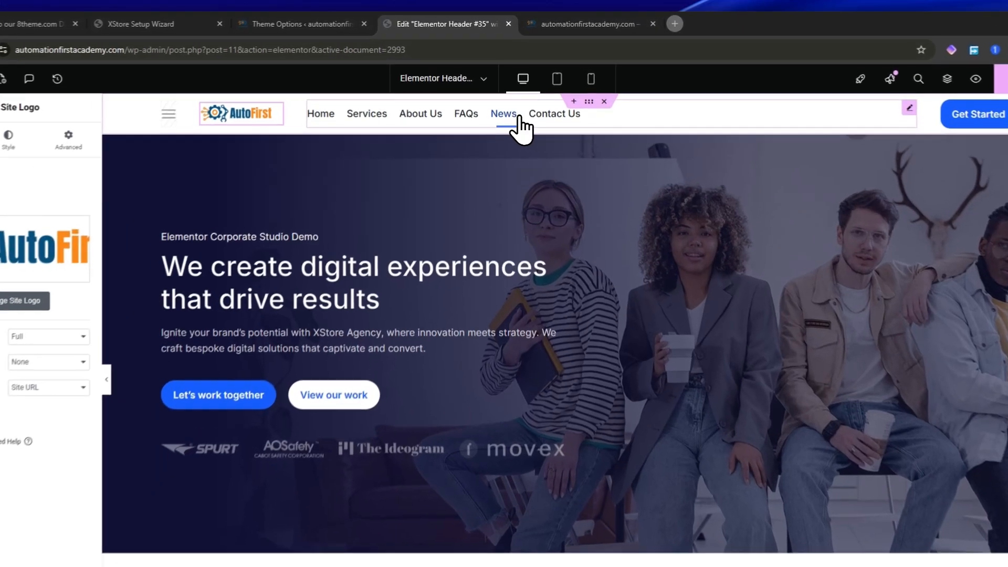
- Set the space between the navigation menu items to 65 px and stay in the header when asked about leaving
left_click(507, 97)
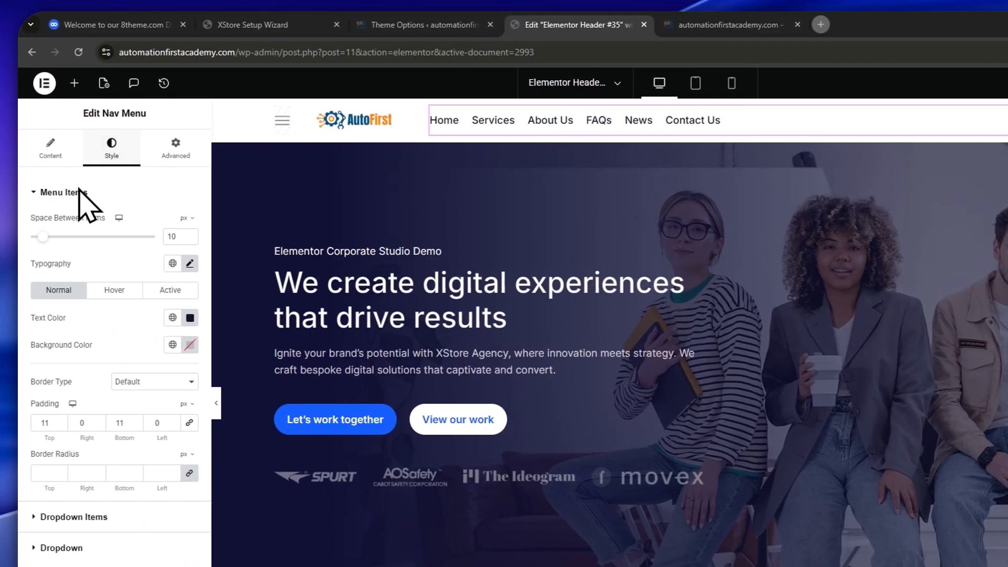
left_click_drag(43, 236, 103, 237)
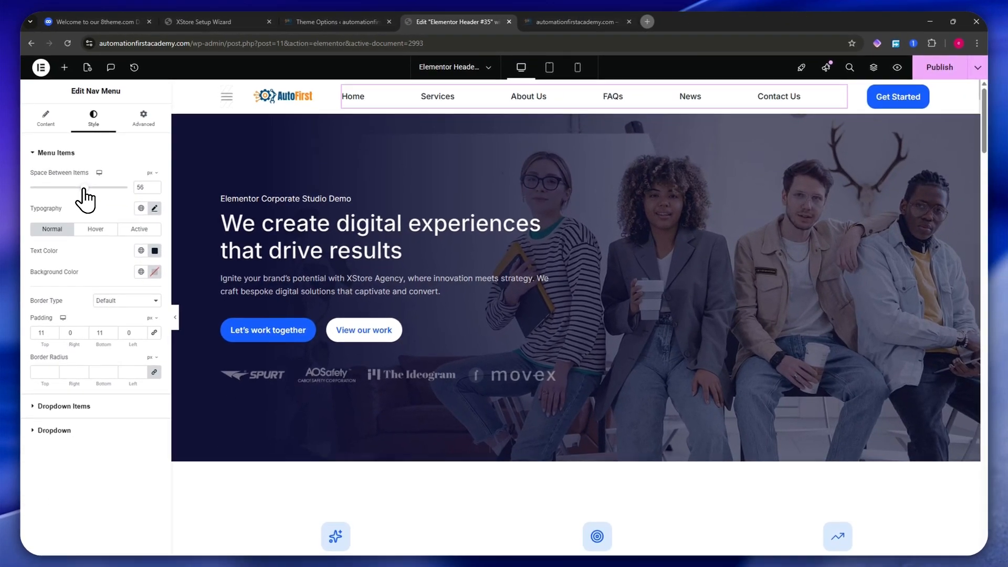
left_click_drag(84, 198, 86, 198)
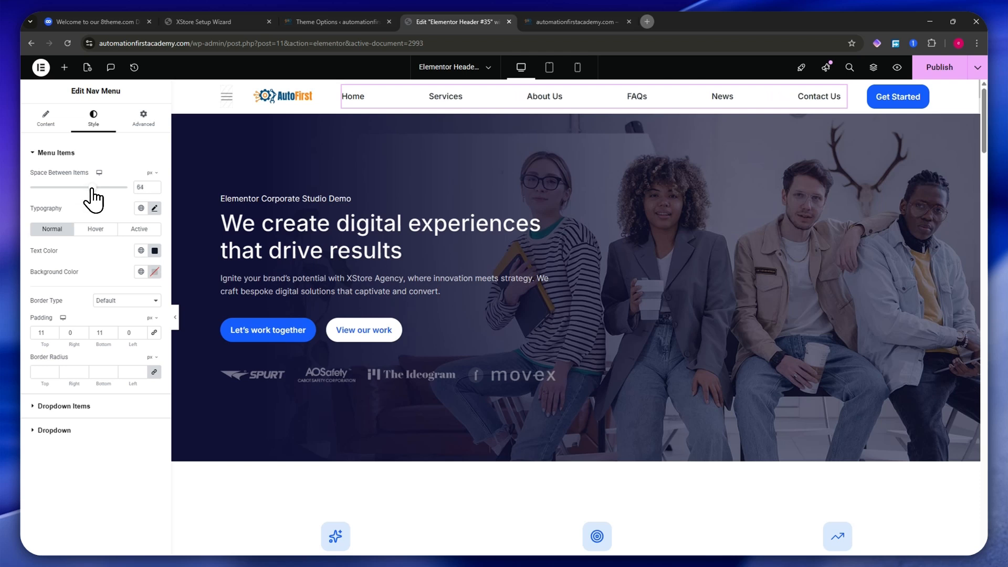
left_click_drag(94, 200, 95, 200)
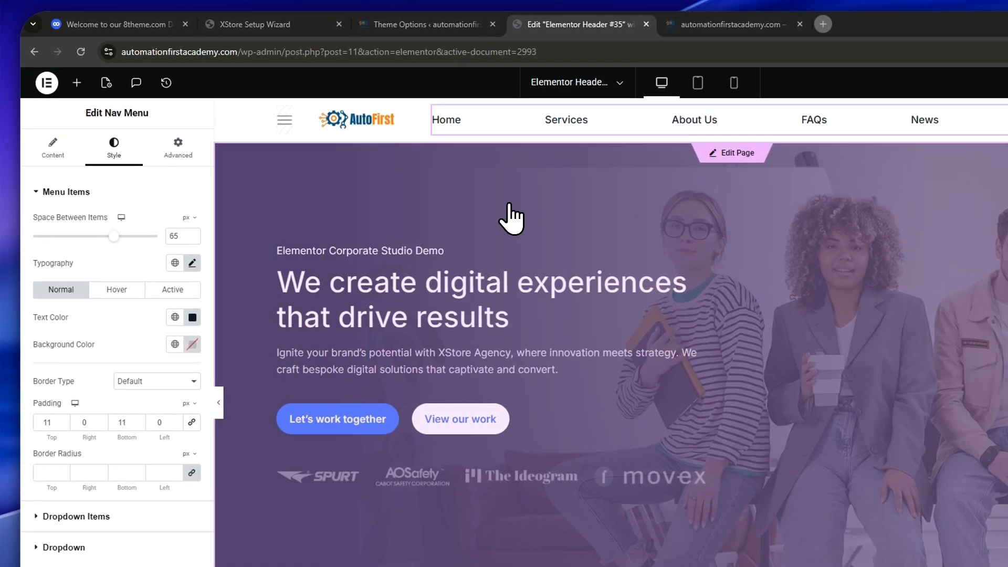
left_click(510, 217)
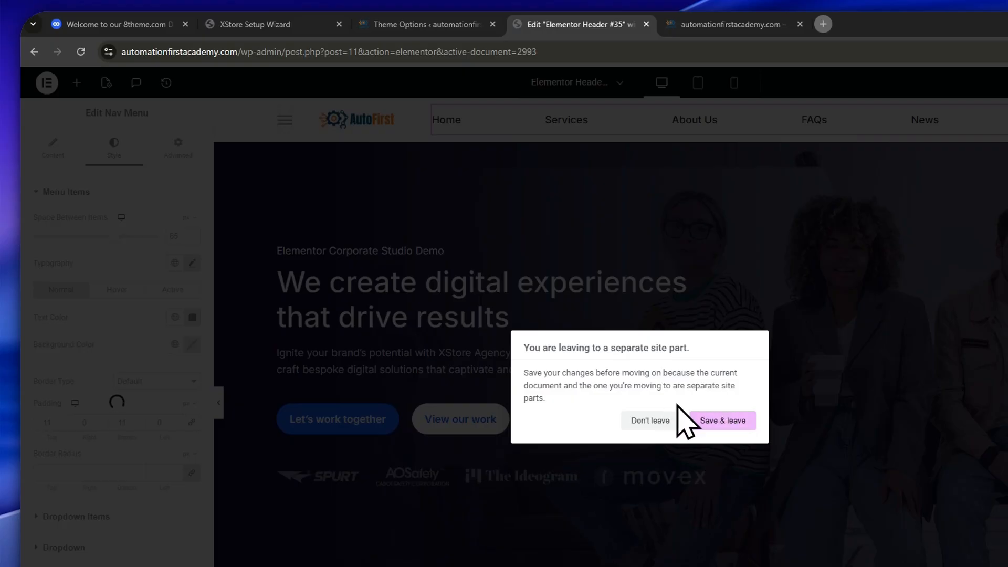
left_click(727, 290)
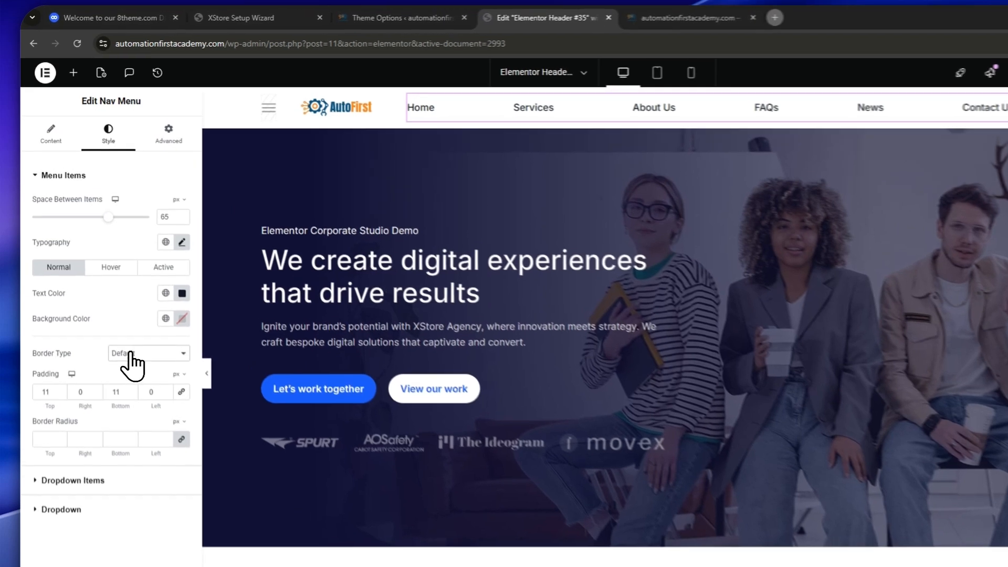
- Try a solid border on the navigation menu items and return the border type to Default
left_click(123, 300)
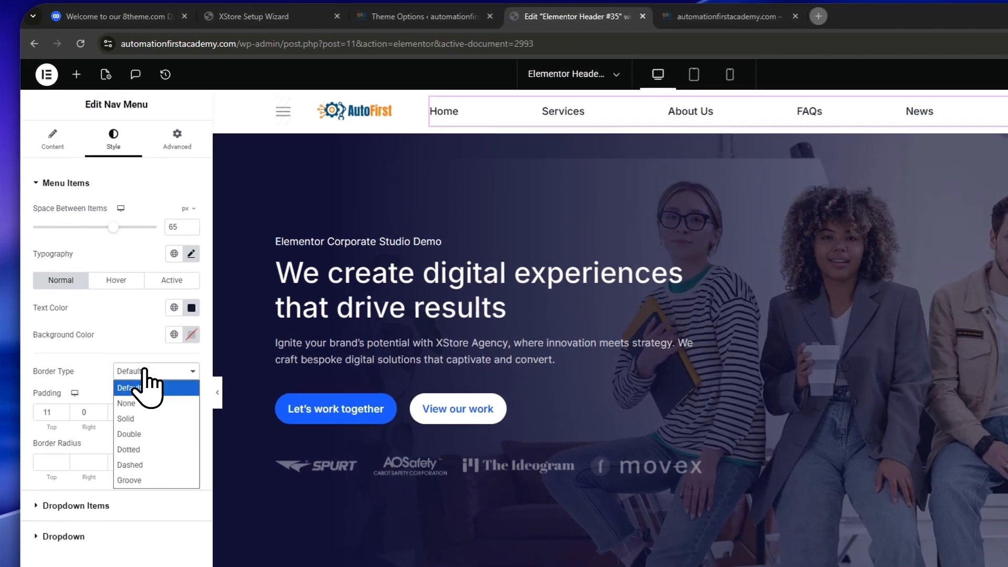
left_click(164, 420)
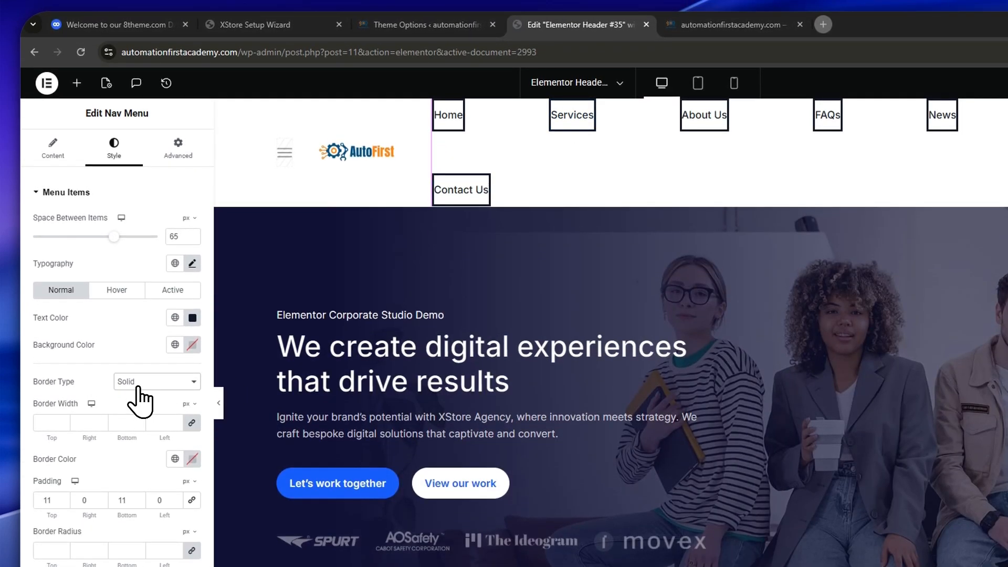
left_click(195, 382)
left_click(194, 396)
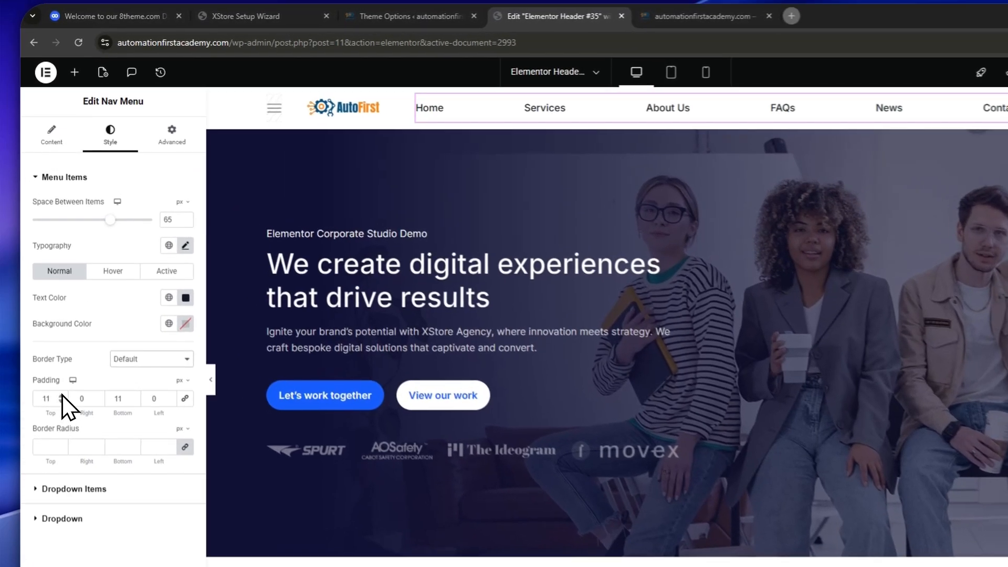
- Try a top padding of up to 21 px on the navigation menu items, then settle on 13 px
left_click(54, 330)
left_click(54, 330)
left_click(54, 330)
left_click(54, 330)
left_click(63, 410)
left_click(63, 410)
left_click(63, 410)
left_click(63, 410)
left_click(62, 410)
left_click(63, 410)
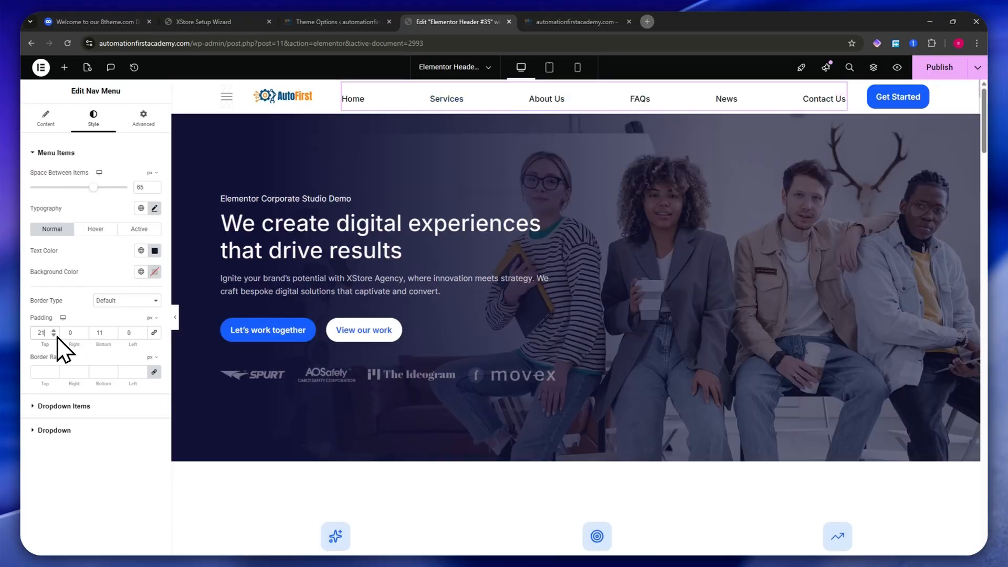
left_click(54, 335)
left_click(54, 335)
left_click(62, 393)
left_click(62, 393)
left_click(62, 394)
left_click(62, 394)
left_click(62, 393)
left_click(62, 393)
left_click(62, 394)
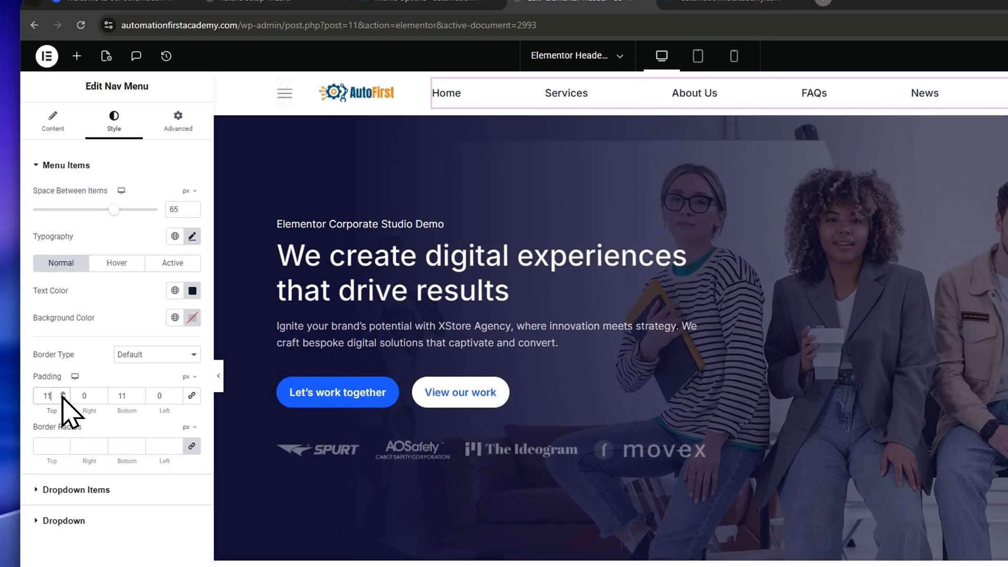
left_click(61, 392)
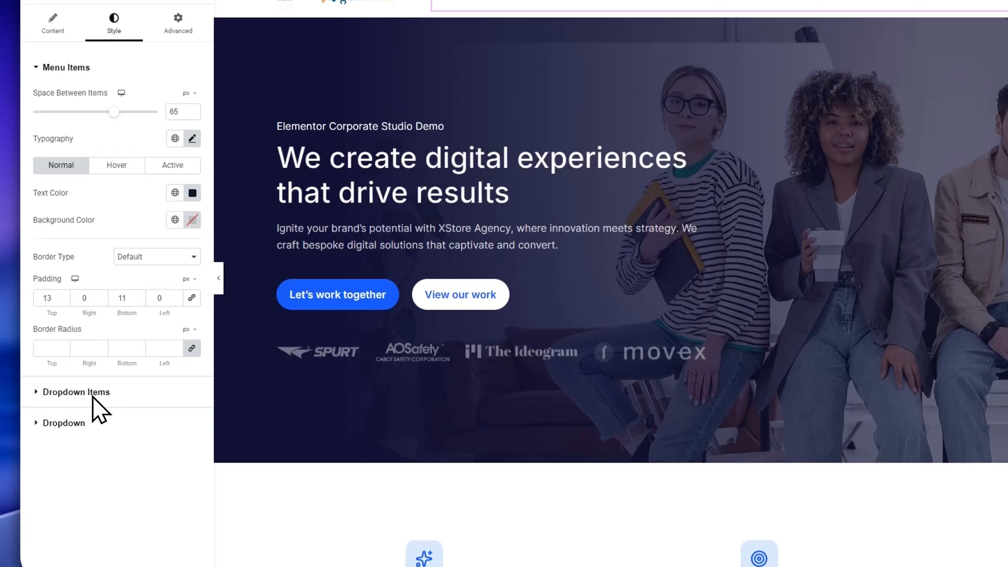
- Look through the style options for the menu's dropdown items and dropdown, and open the menu's advanced settings
left_click(92, 399)
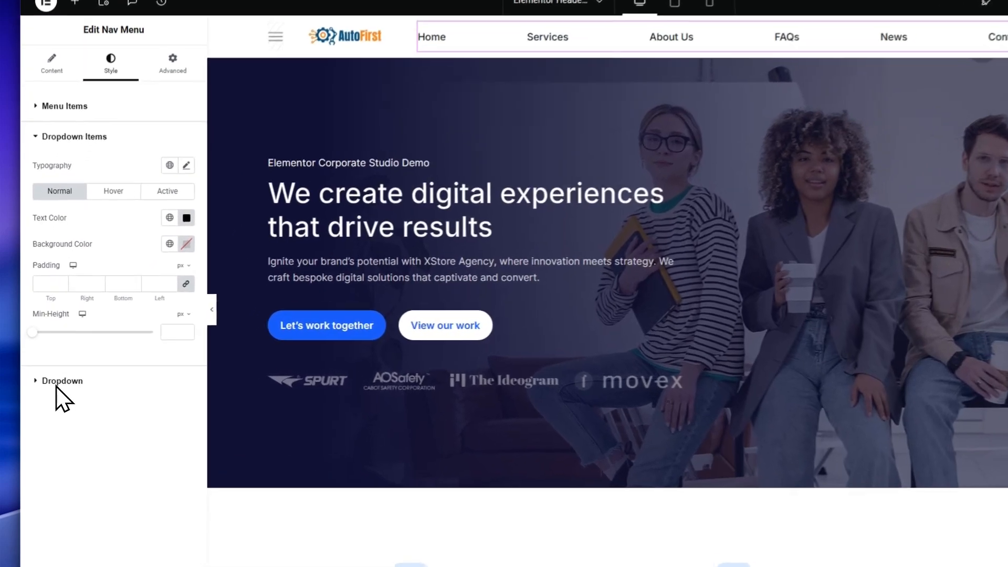
left_click(54, 374)
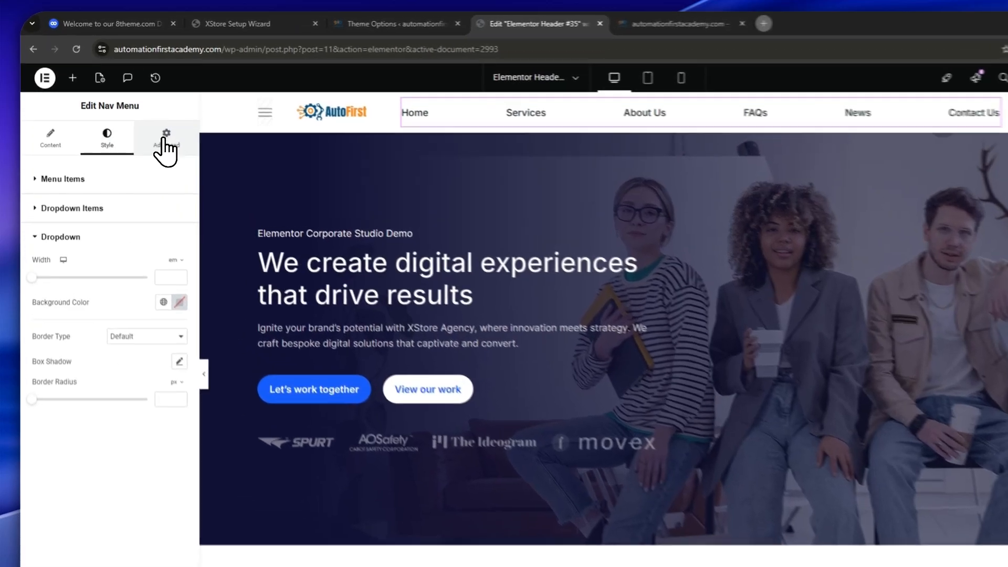
left_click(144, 116)
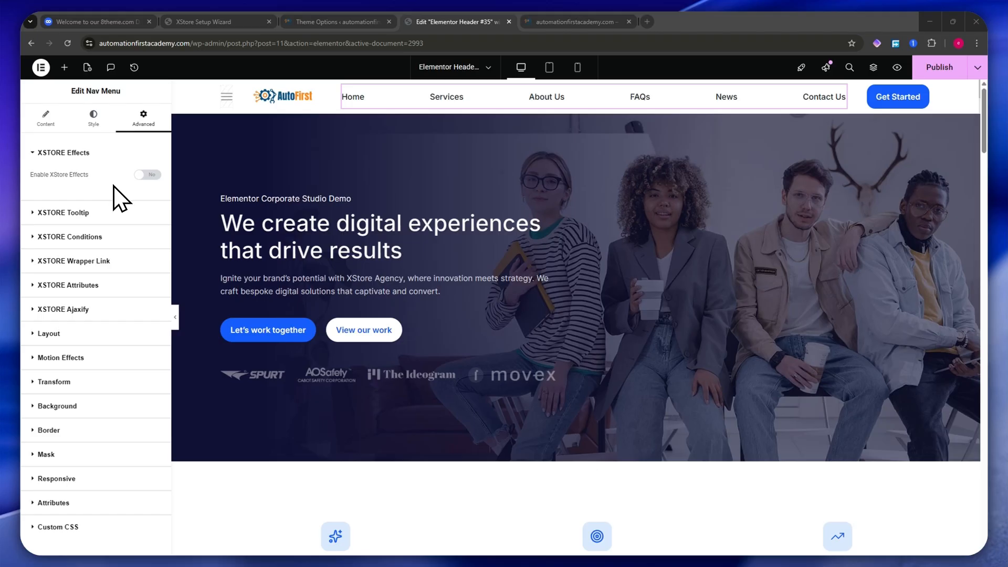
- Enable XStore Effects for the navigation menu and set the effect type to 3d Hover Effect
left_click(142, 174)
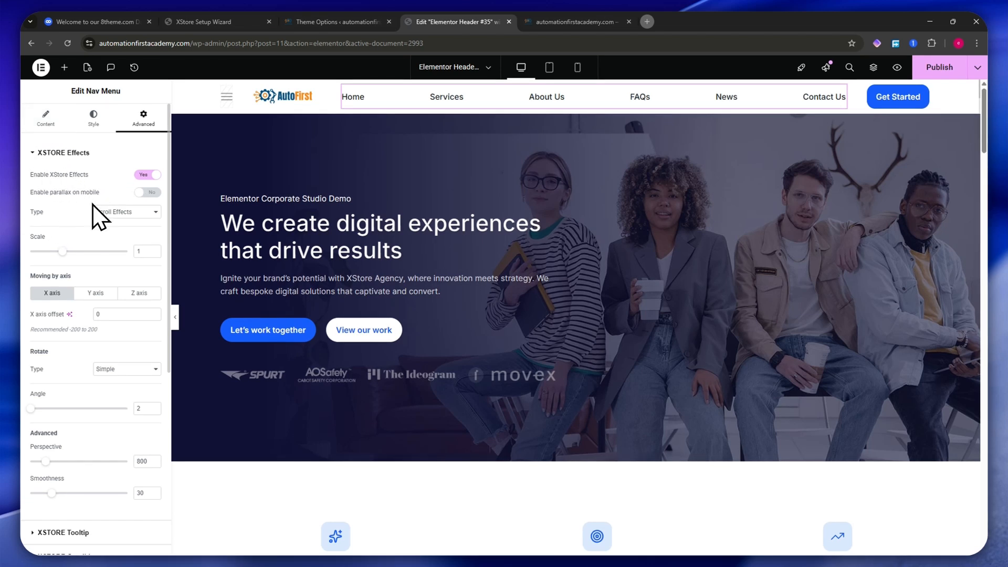
scroll(56, 226, "down", 2)
scroll(79, 232, "up", 2)
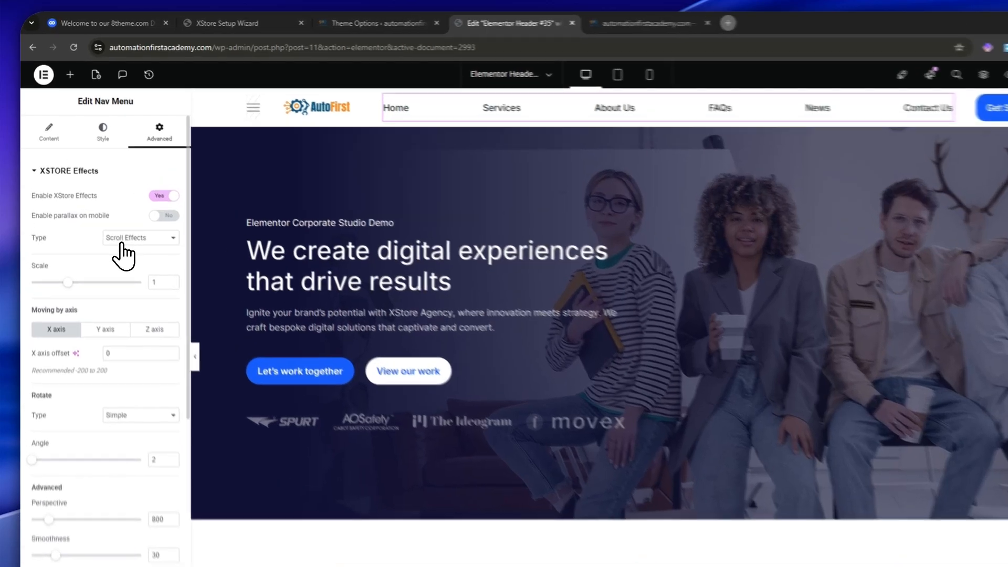
left_click(103, 213)
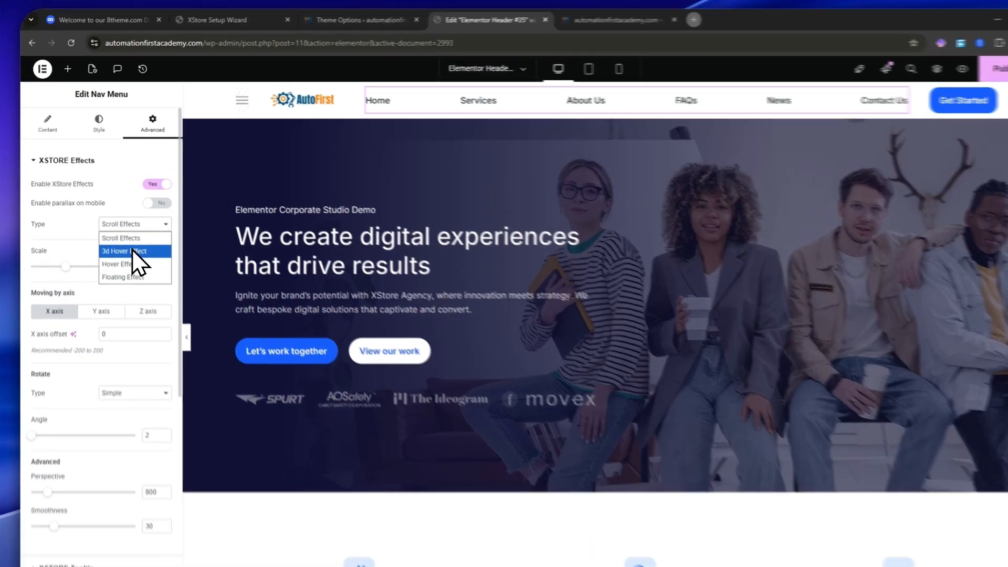
left_click(124, 236)
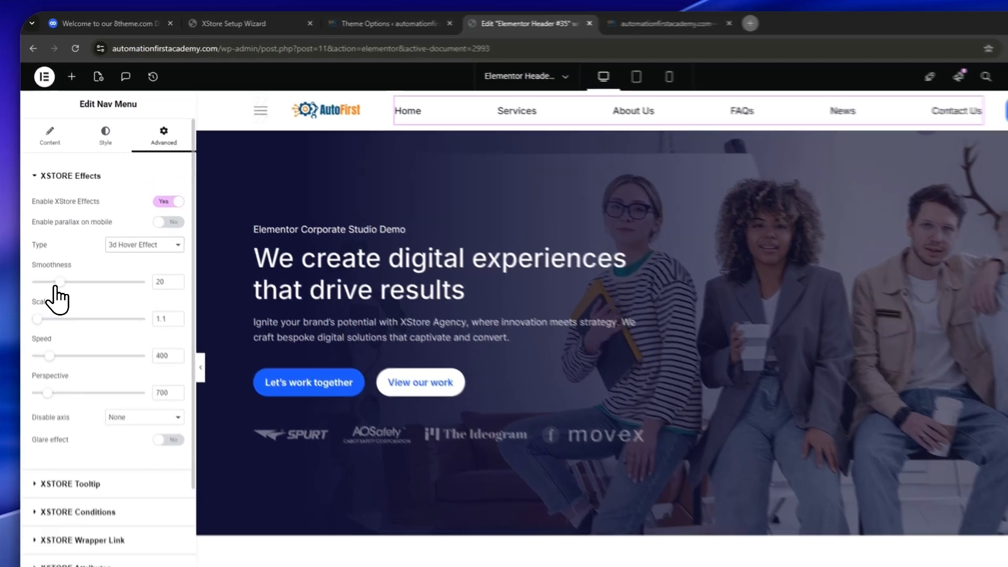
- Try a smoothness of 35 for the navigation menu's 3D hover effect and set it back to 20
left_click_drag(54, 244, 68, 245)
left_click_drag(80, 309, 100, 310)
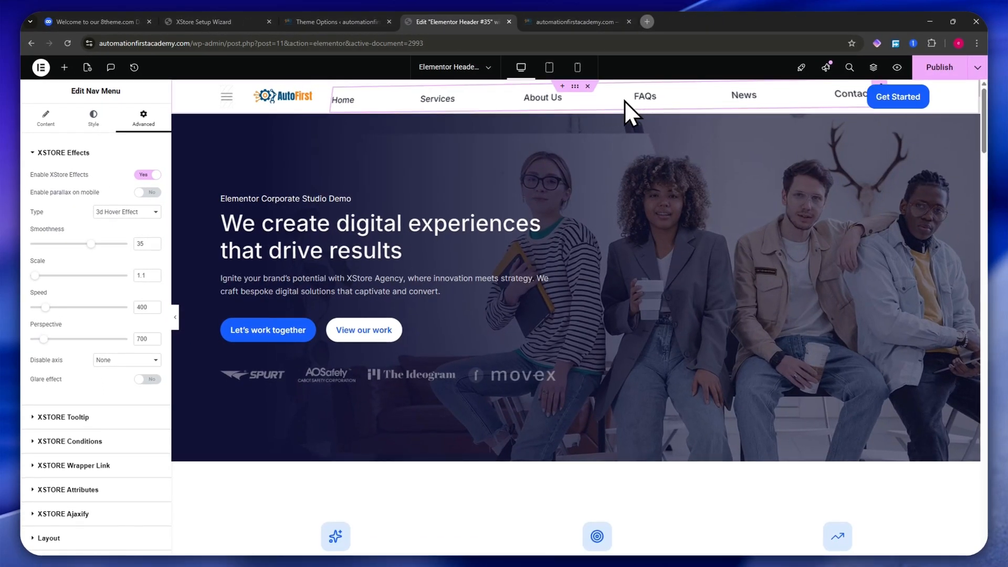
left_click_drag(91, 244, 54, 244)
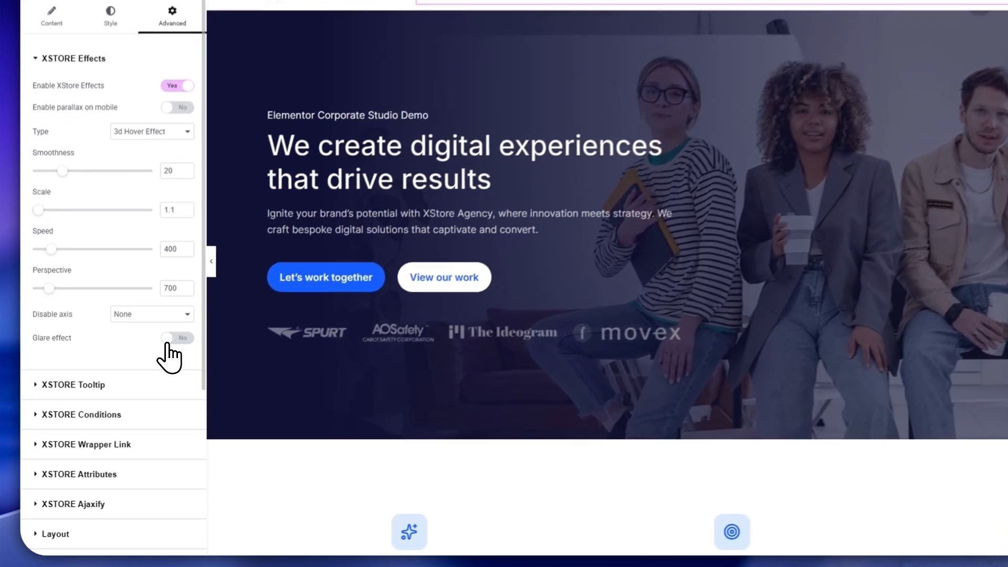
- Enable the glare effect for the navigation menu's 3D hover effect
left_click(141, 381)
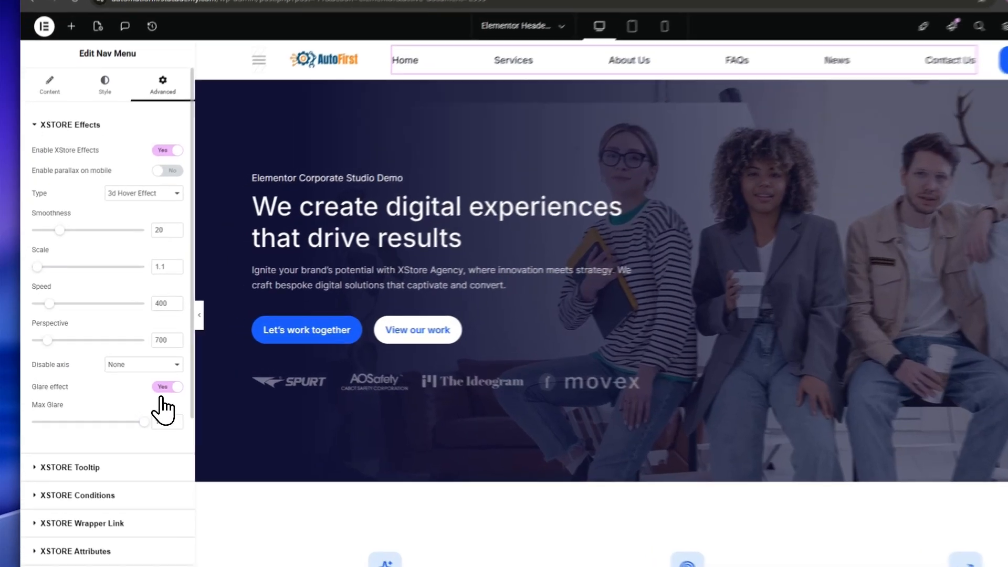
- Turn off the navigation menu's glare effect and switch XStore Effects off and back on
left_click(164, 386)
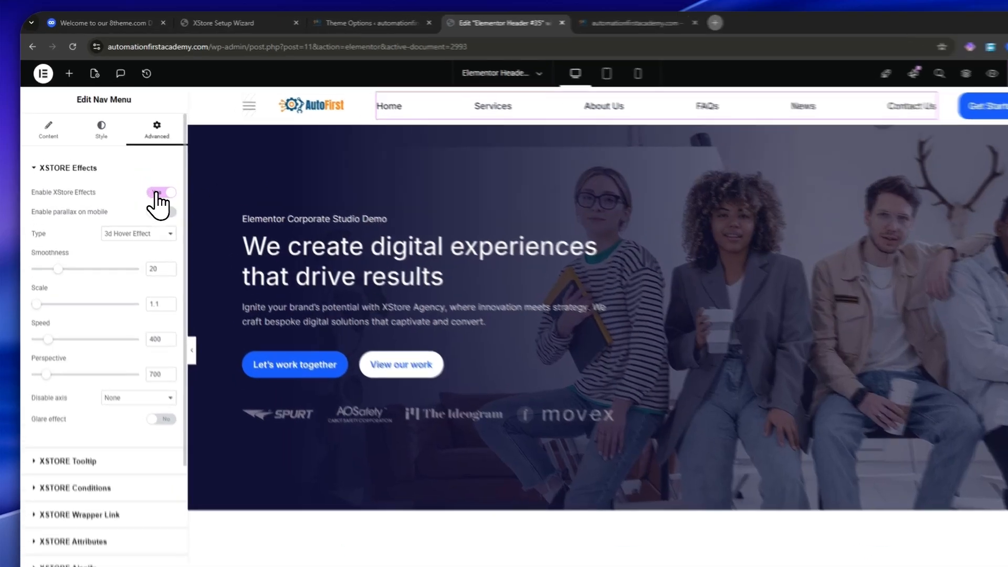
left_click(157, 192)
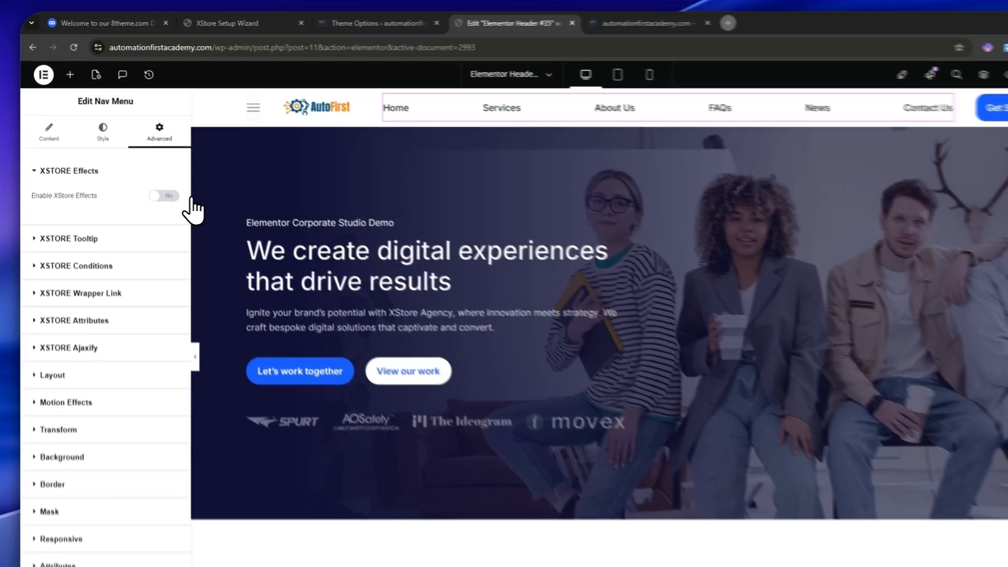
left_click(148, 174)
- Try the Scroll Effects type on the navigation menu and test it by scrolling the page preview
left_click(115, 211)
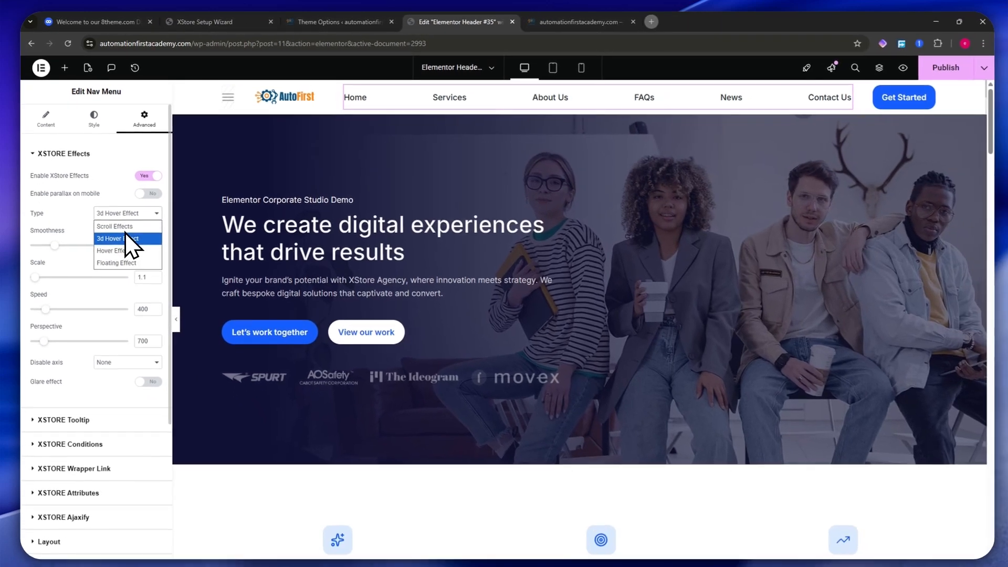
left_click(132, 231)
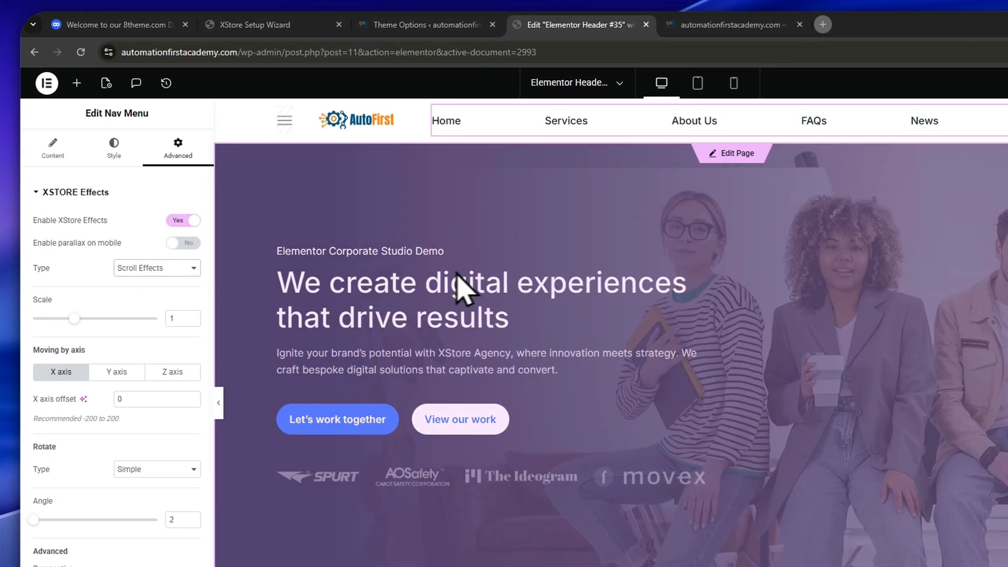
scroll(672, 351, "down", 10)
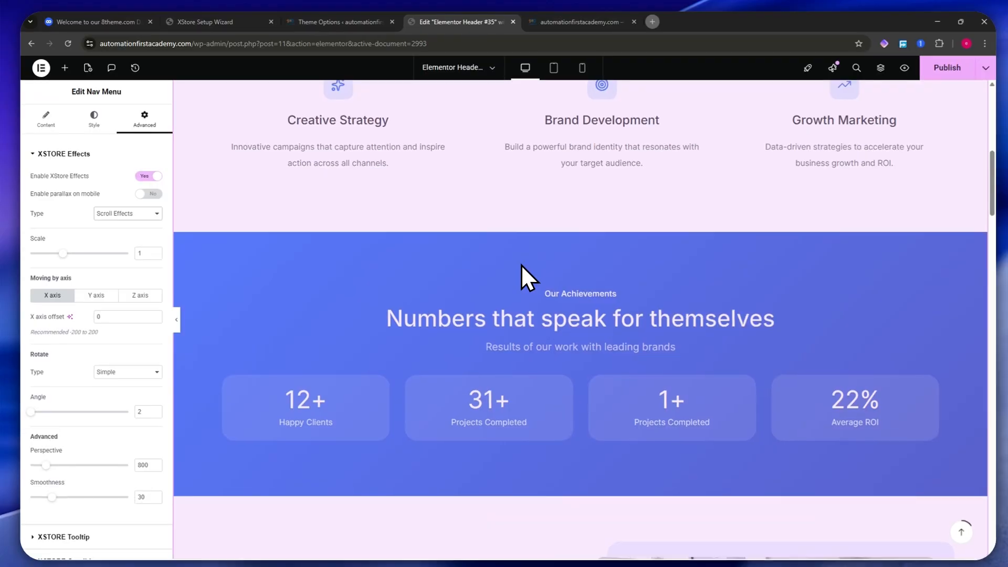
scroll(517, 263, "up", 10)
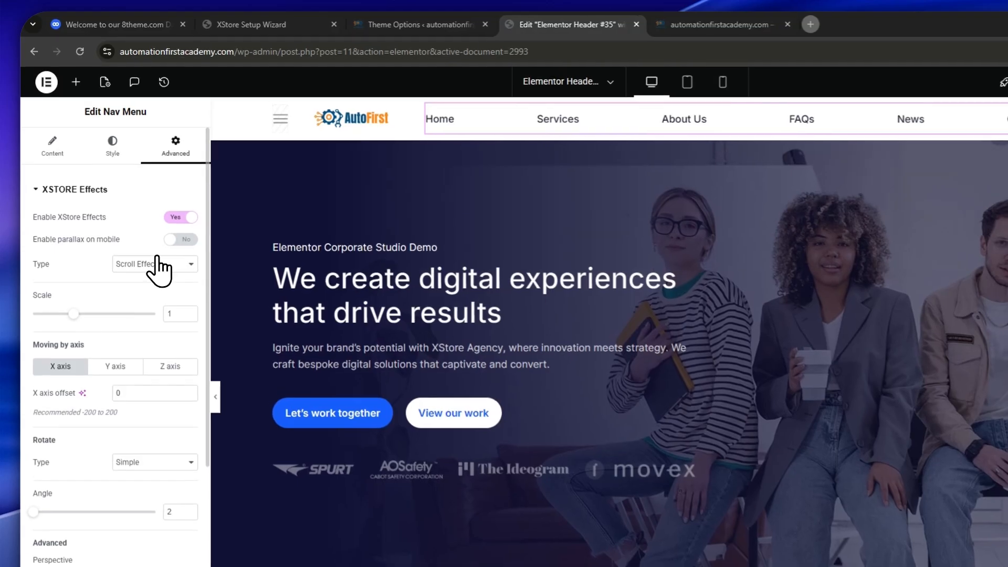
- Try the Hover Effect and Floating Effect types on the navigation menu
left_click(119, 211)
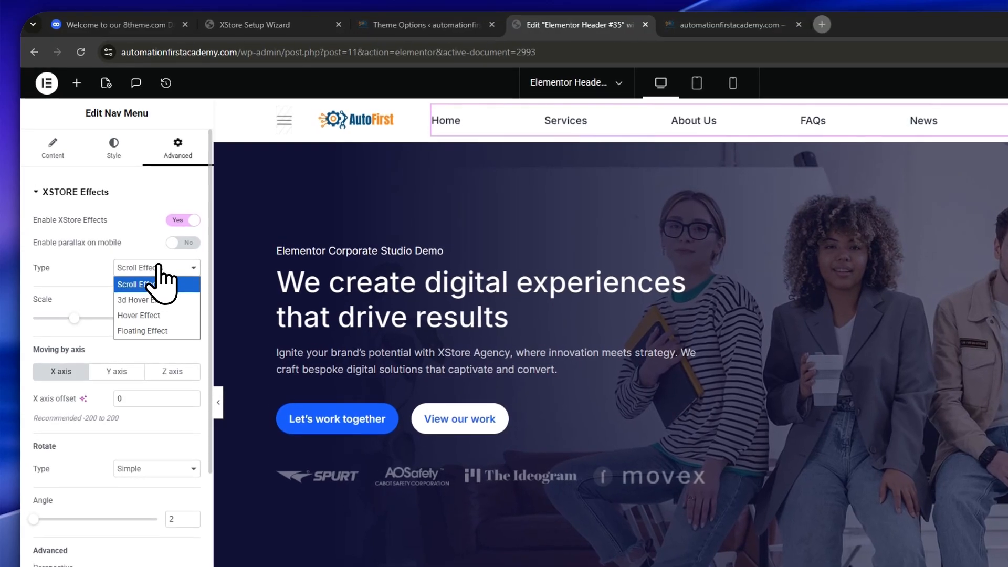
left_click(157, 314)
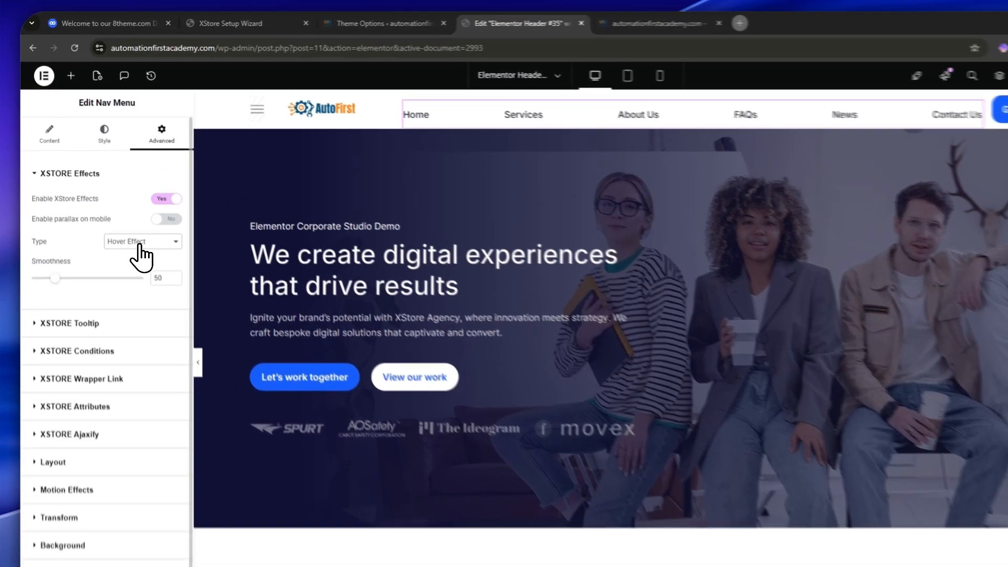
left_click(126, 212)
left_click(121, 261)
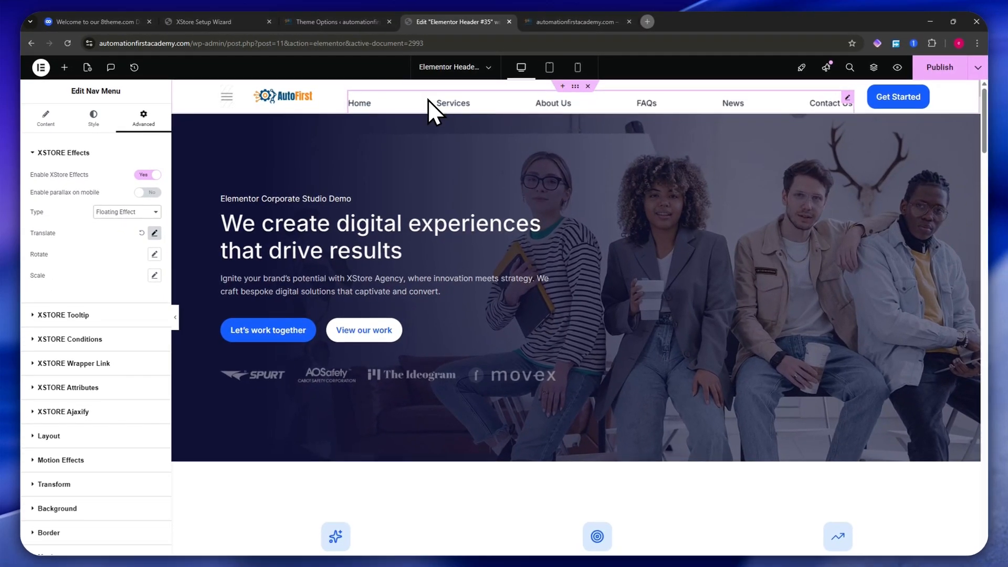
- Enable parallax on mobile for the navigation menu and set its effect type to Hover Effect
left_click(135, 212)
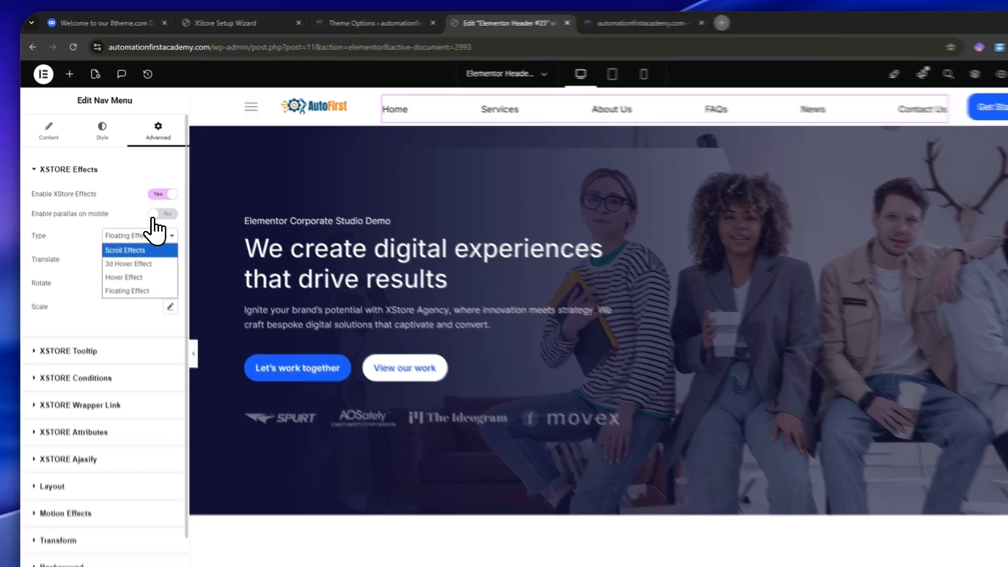
left_click(140, 193)
left_click(138, 193)
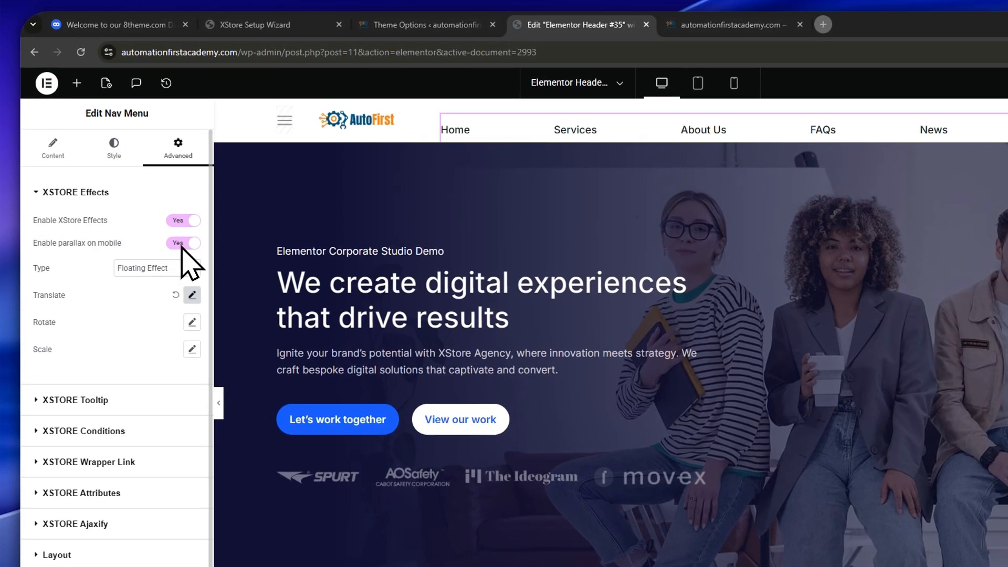
left_click(168, 268)
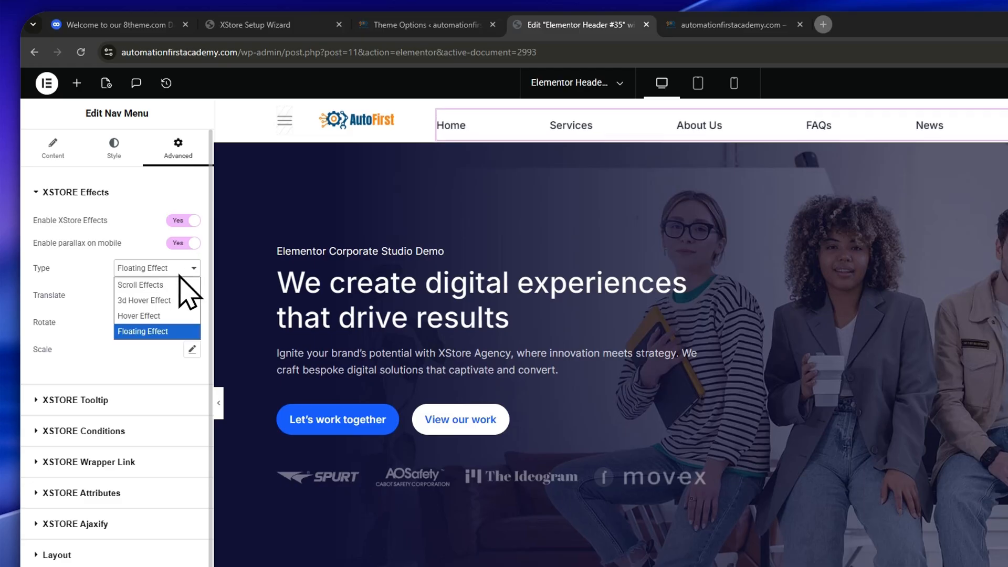
left_click(157, 315)
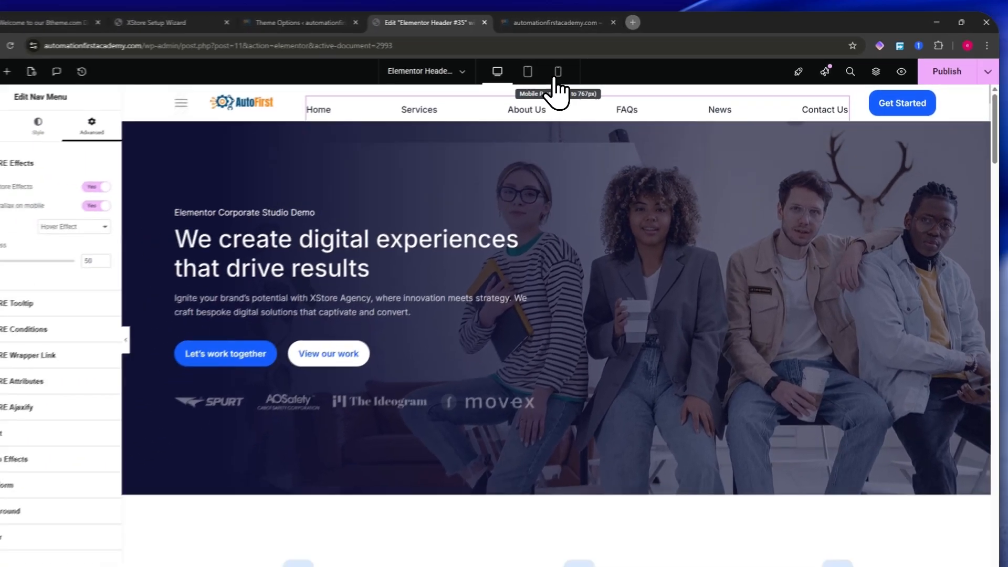
- Check the header in the mobile view, return to desktop, and save the header while switching to editing the home page
left_click(504, 84)
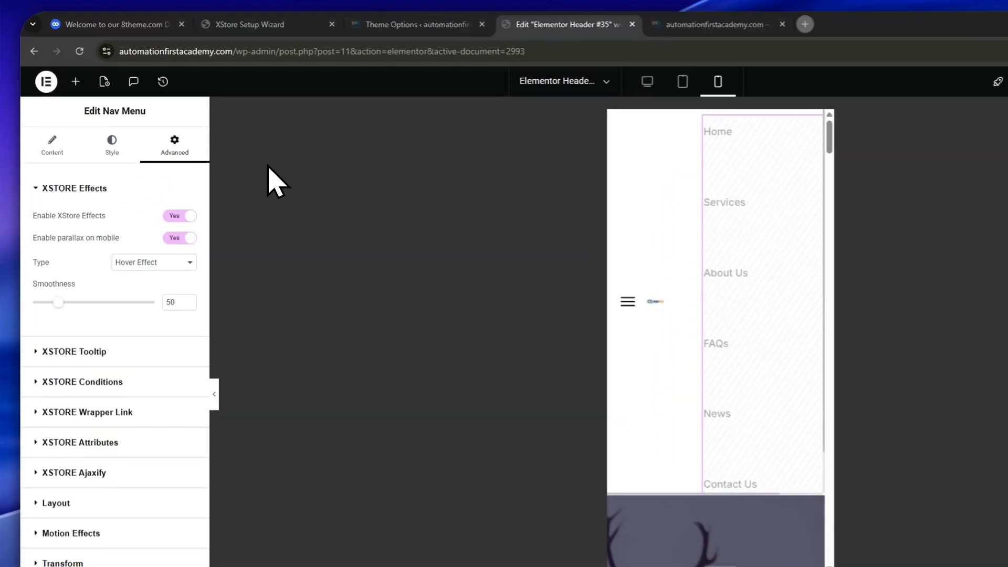
left_click(658, 88)
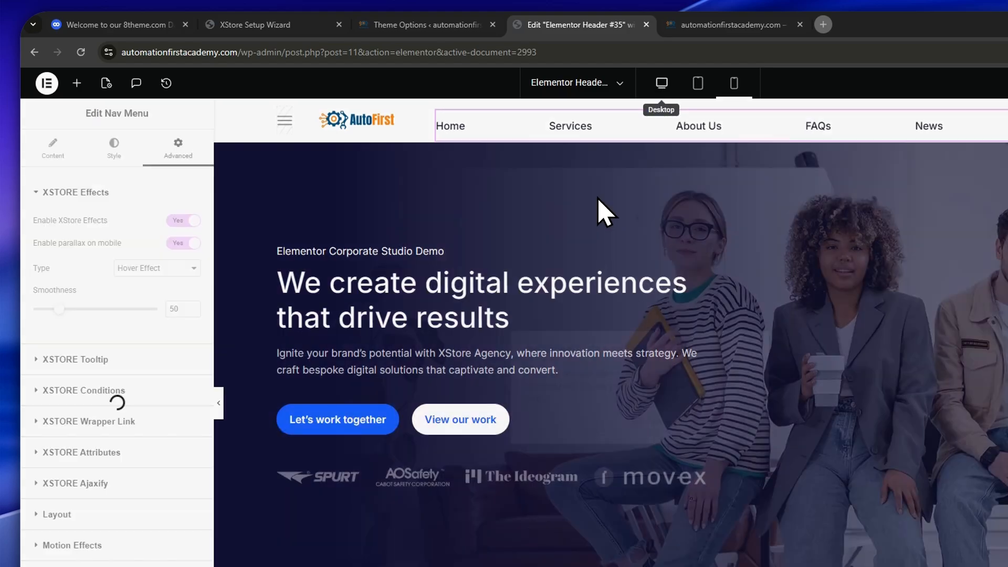
left_click(600, 202)
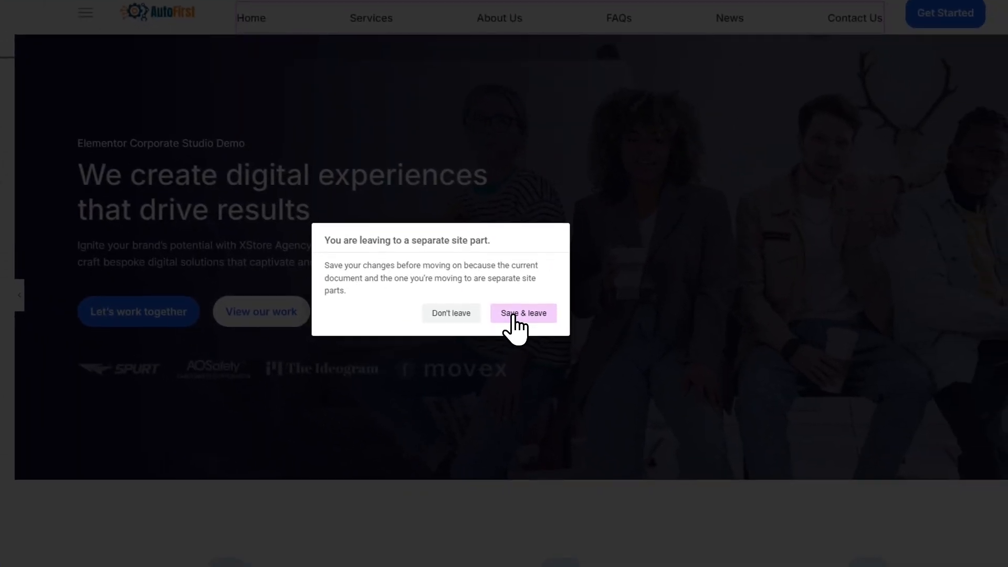
left_click(513, 315)
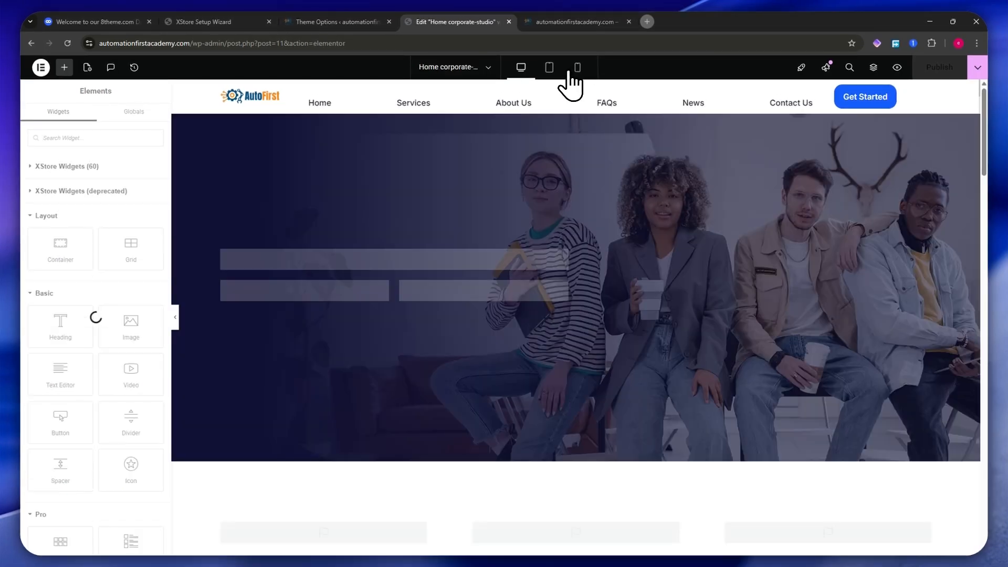
- Examine how the home page sections look in the mobile view and return to the page's start in the desktop view
left_click(573, 72)
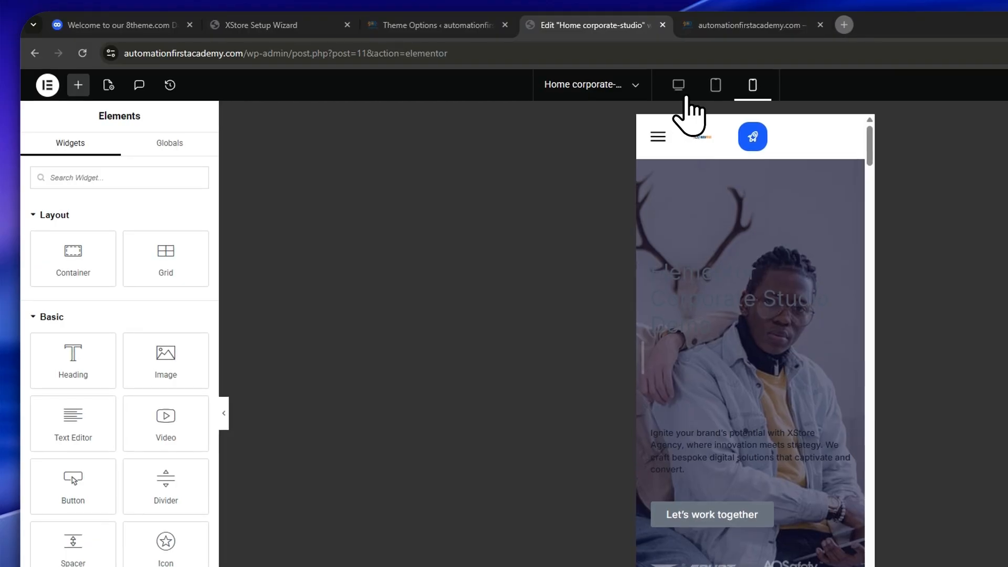
left_click(678, 85)
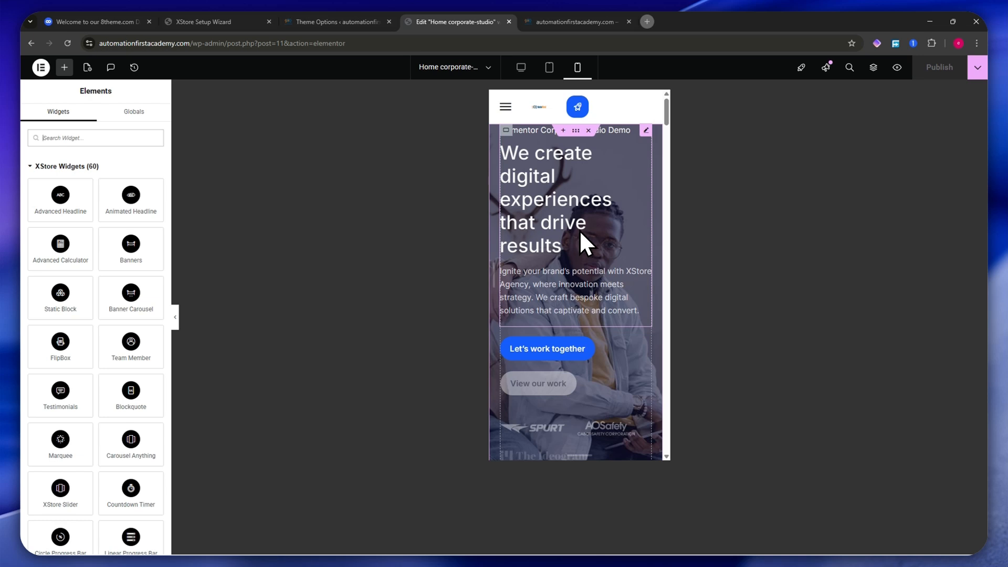
scroll(582, 215, "down", 15)
scroll(588, 210, "down", 10)
scroll(591, 234, "down", 10)
scroll(592, 226, "down", 5)
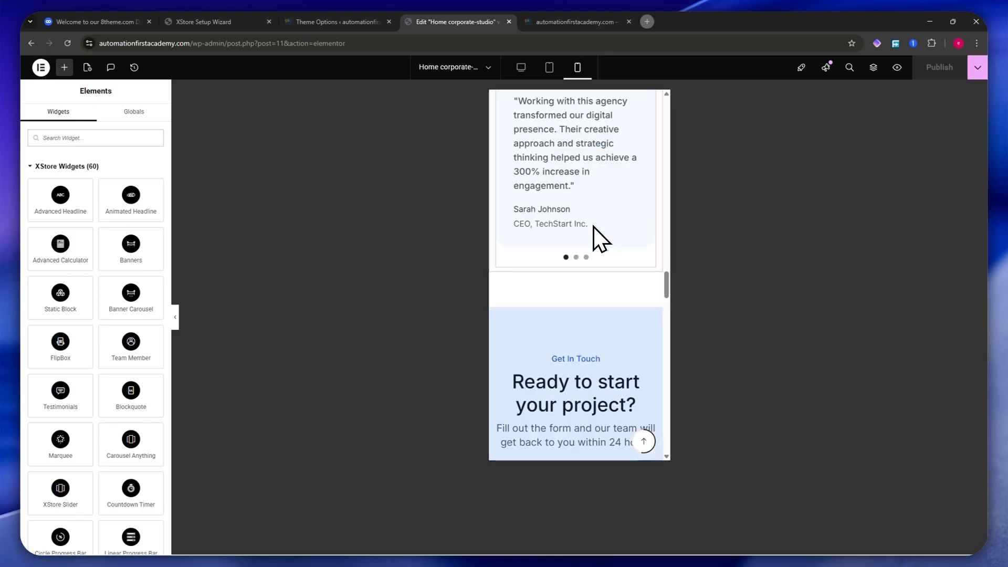
scroll(592, 223, "down", 5)
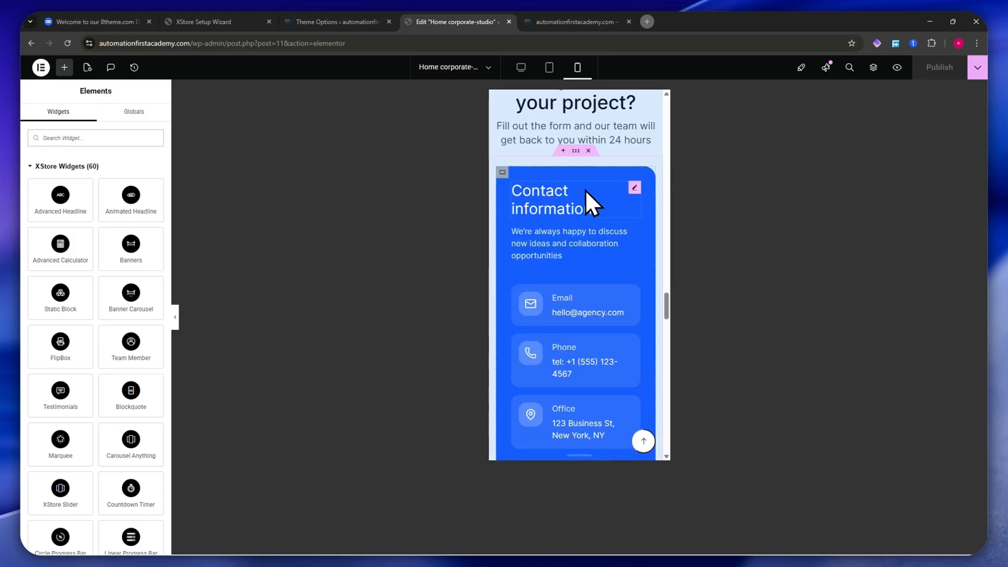
left_click(528, 69)
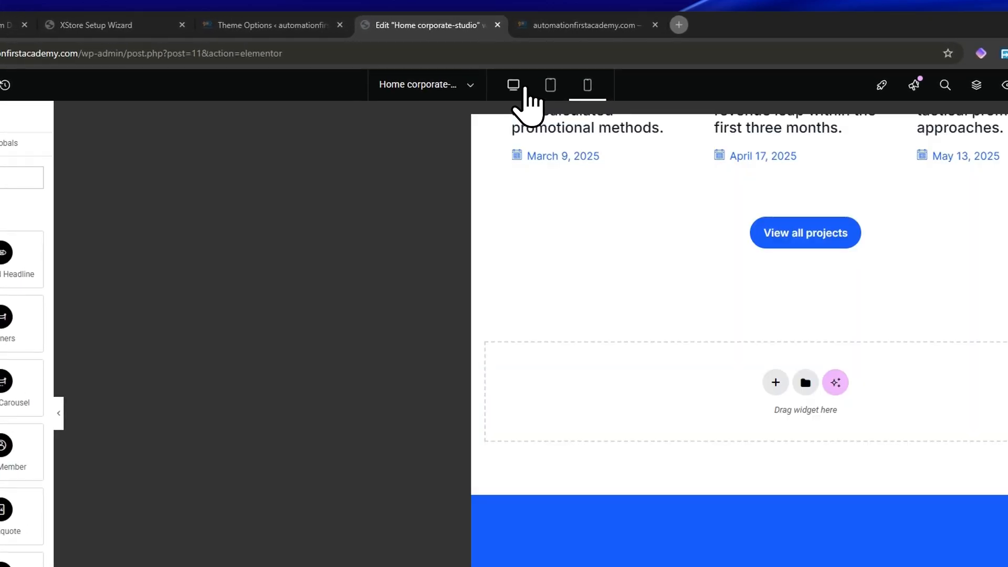
scroll(439, 218, "up", 15)
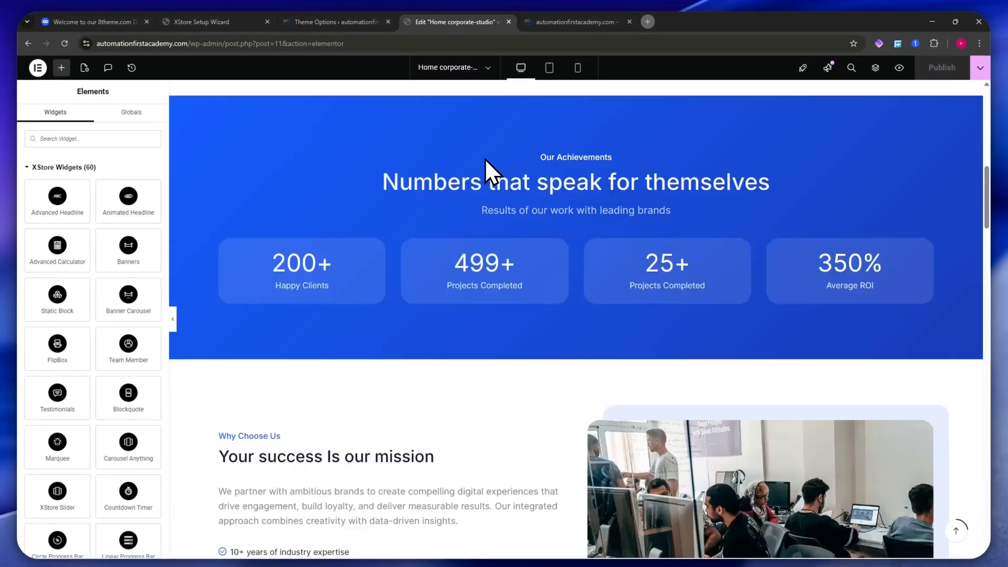
scroll(484, 159, "up", 10)
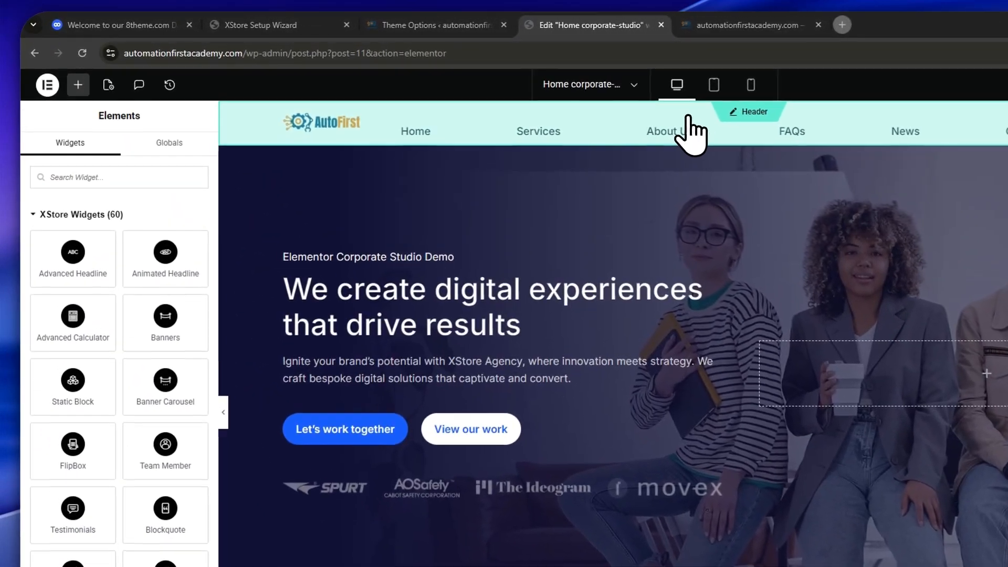
- Reopen the header for editing and disable XStore Effects for the navigation menu
left_click(665, 114)
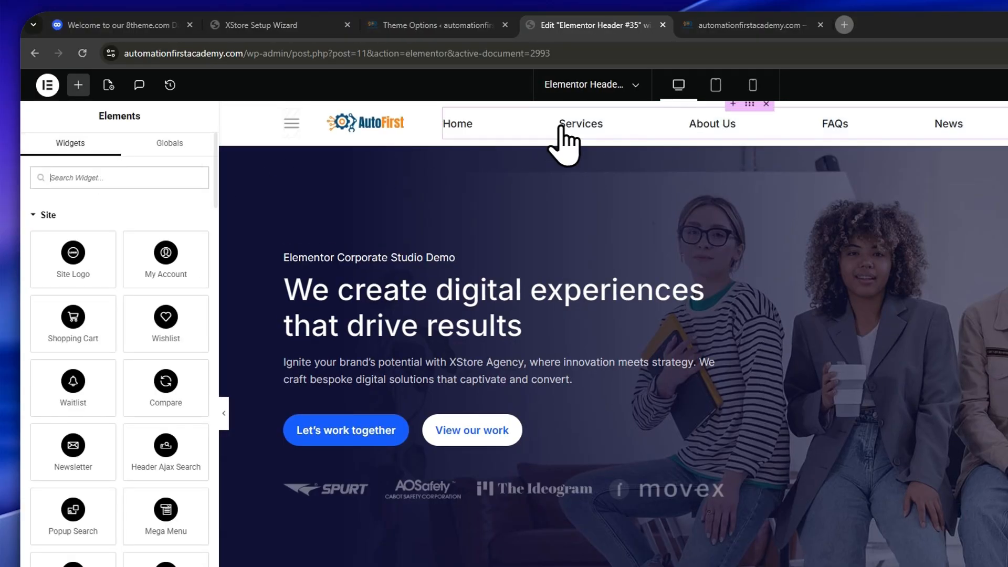
left_click(527, 117)
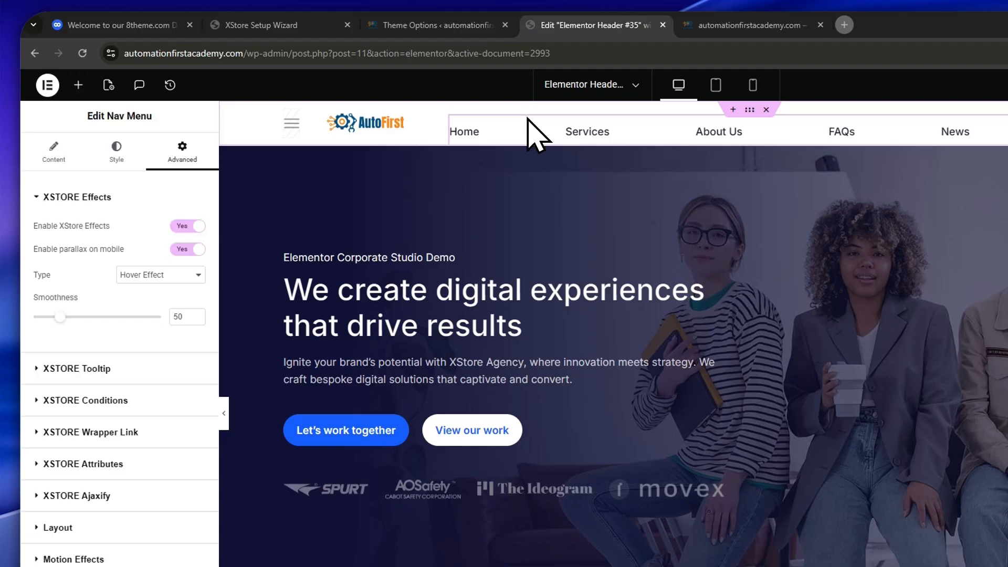
left_click(180, 226)
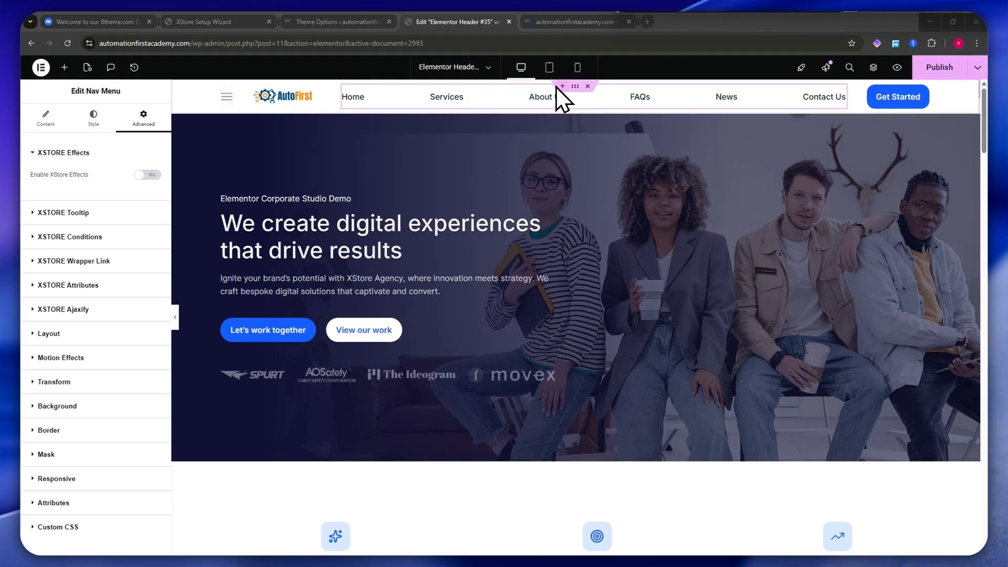
- Enable the XStore tooltip for the navigation menu and set its content to "This is a great tool!"
left_click(78, 212)
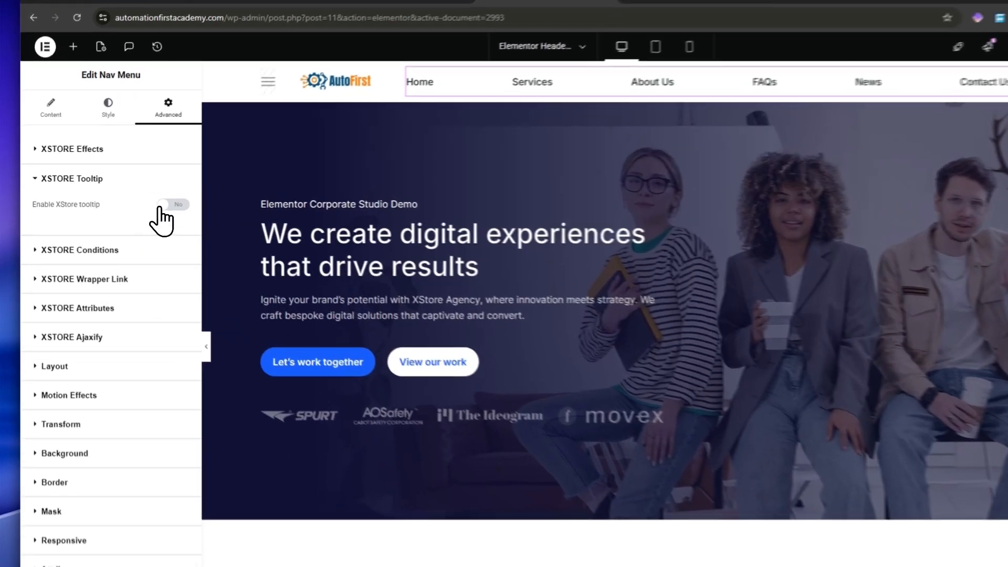
left_click(148, 198)
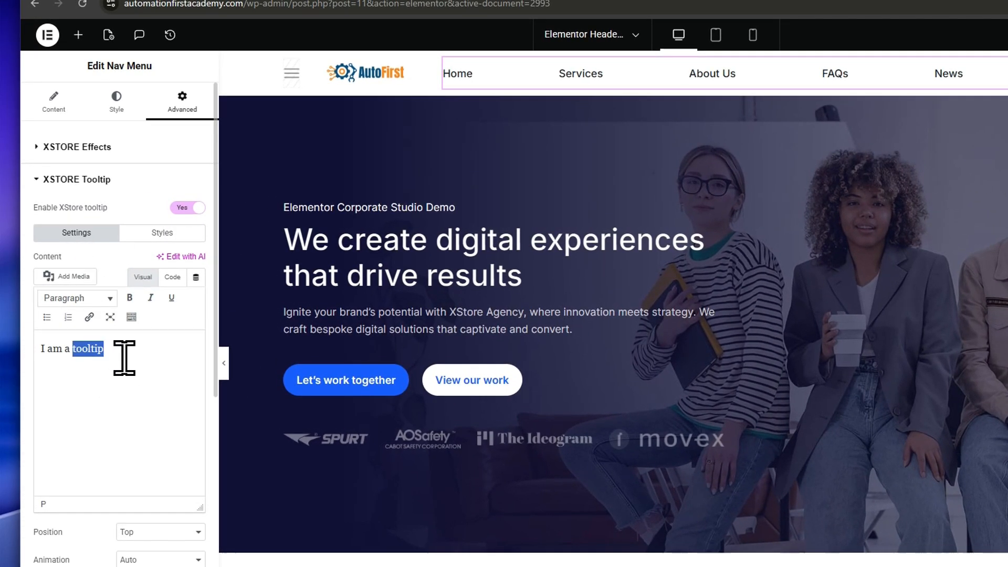
key("ctrl+a")
key("Caps_Lock")
type("This is a great tool!")
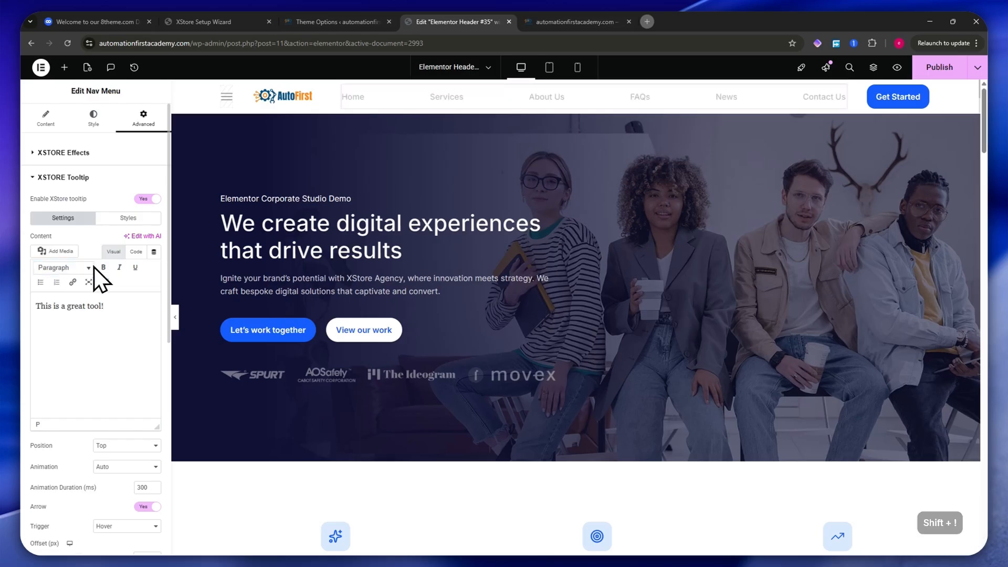
- Make the navigation menu's whole tooltip text bold
key("ctrl+a")
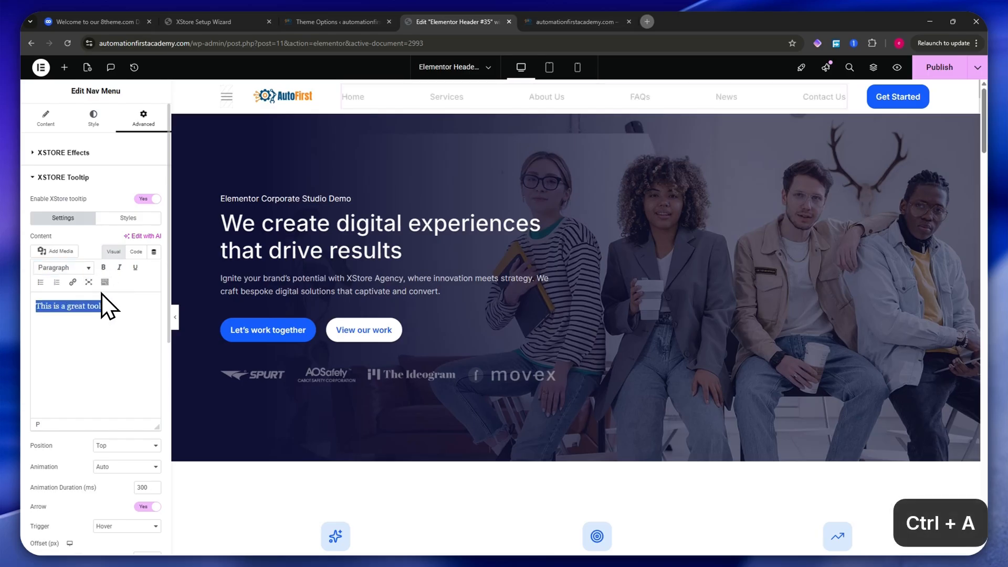
left_click(111, 264)
left_click(122, 307)
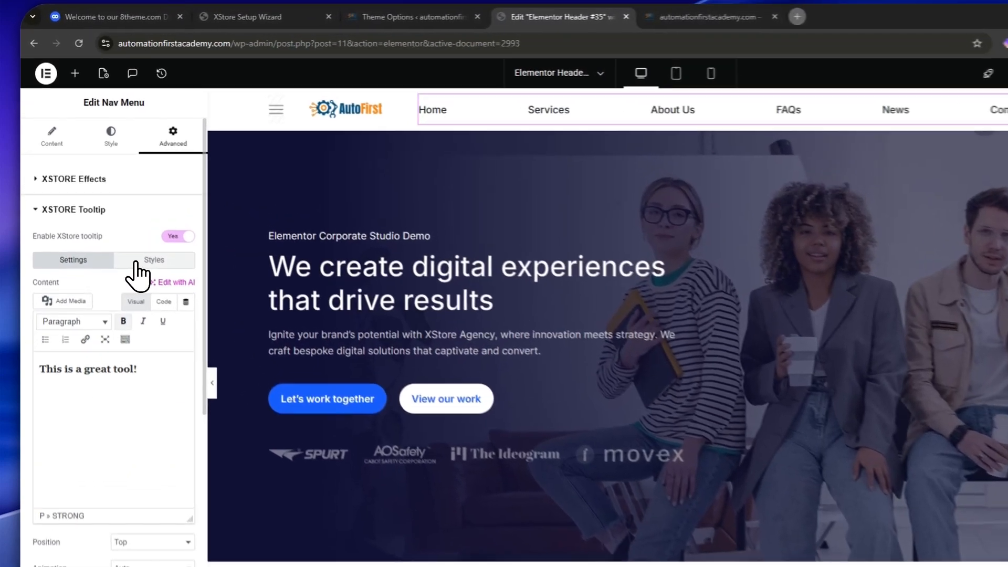
- Look through the tooltip's style options and its position, animation, trigger and offset settings
left_click(126, 217)
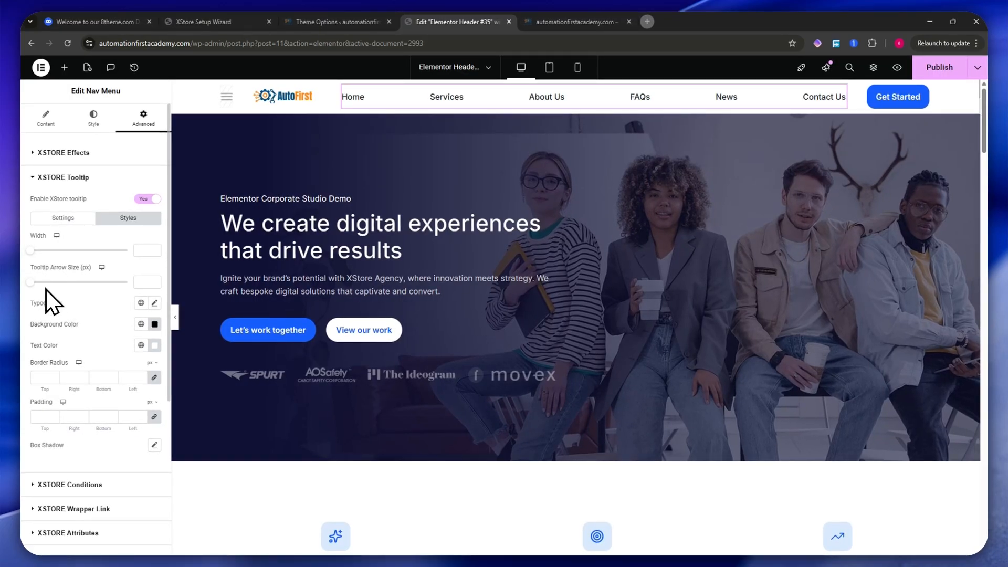
left_click(66, 217)
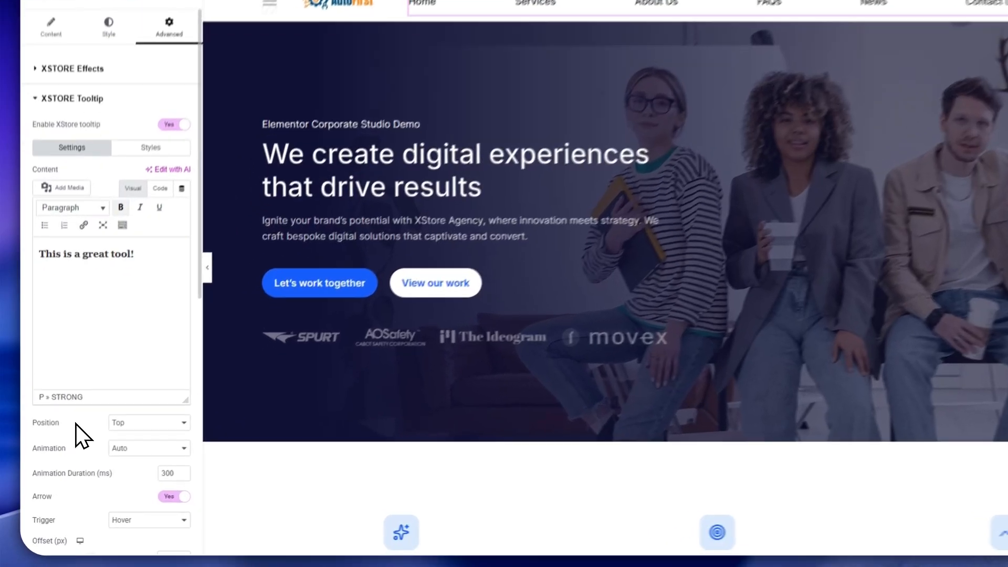
scroll(71, 447, "down", 2)
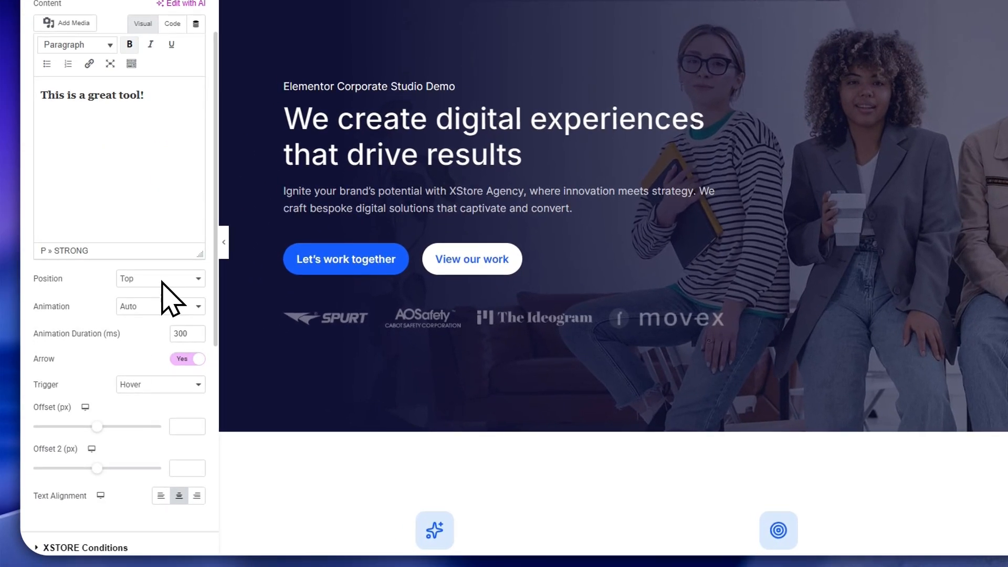
- Look through the tooltip's animation and trigger options, keeping the trigger on Hover
left_click(168, 309)
left_click(166, 308)
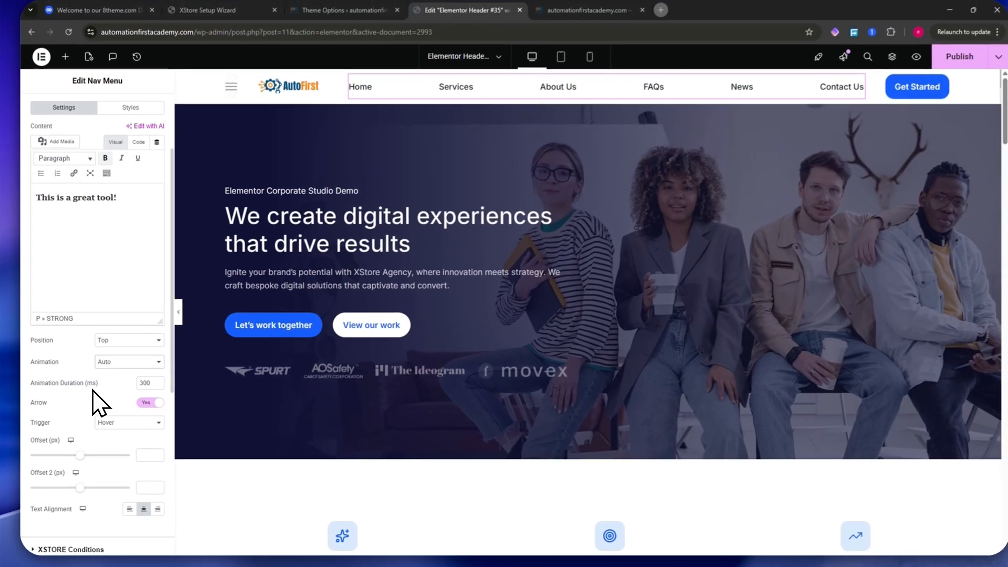
scroll(101, 412, "down", 1)
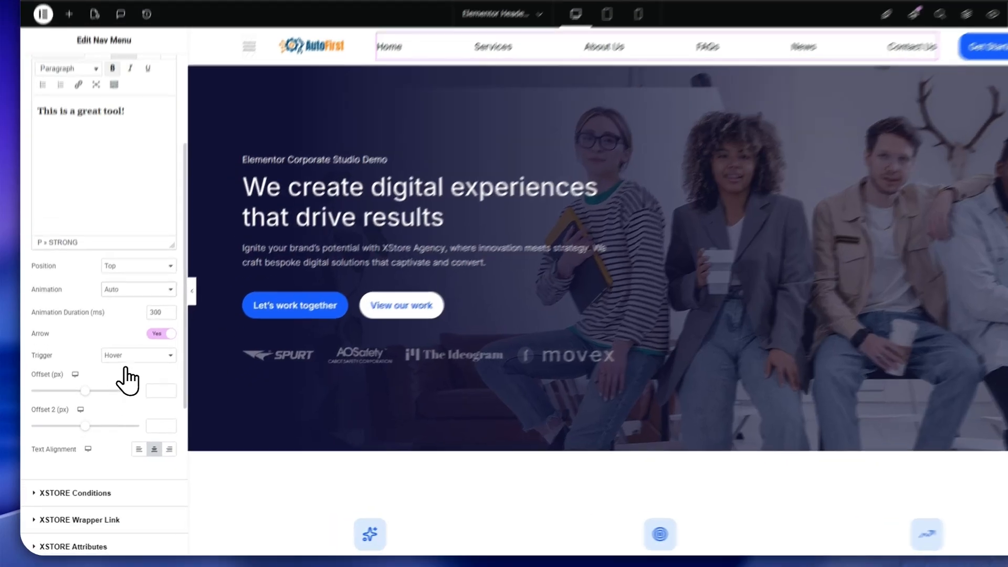
left_click(126, 375)
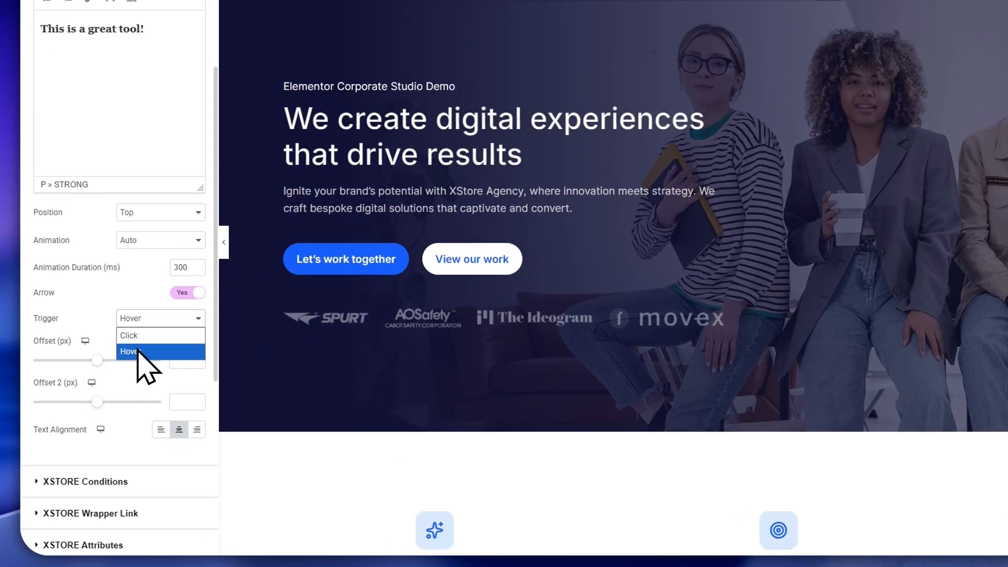
left_click(137, 351)
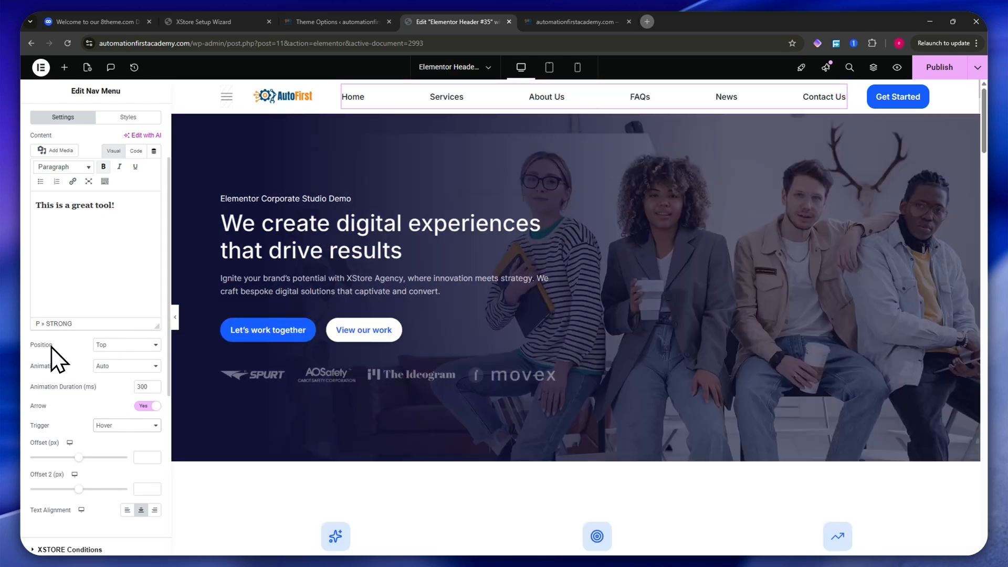
- Set the tooltip's position to Left and its animation to Fade in
left_click(126, 344)
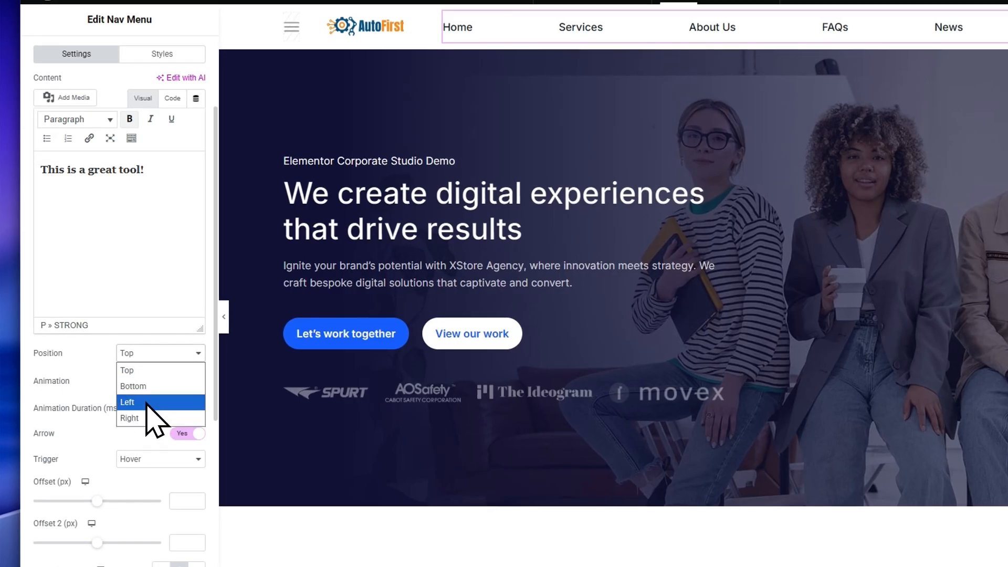
left_click(146, 402)
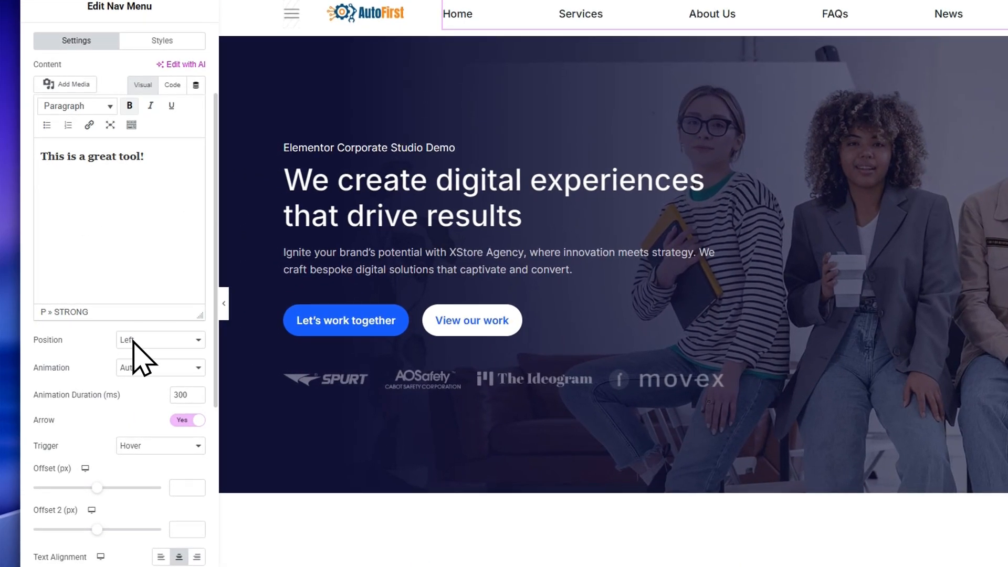
left_click(148, 369)
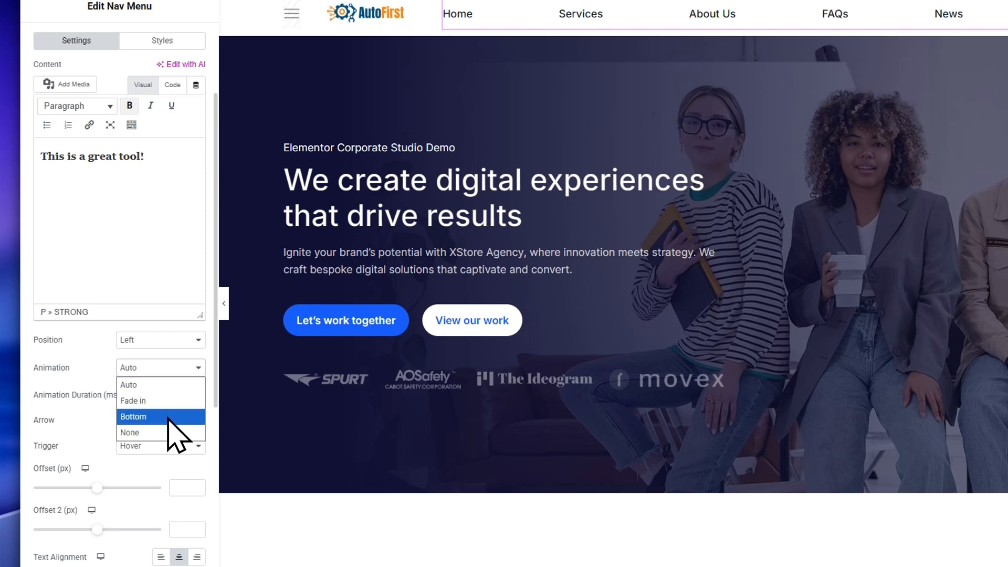
left_click(167, 401)
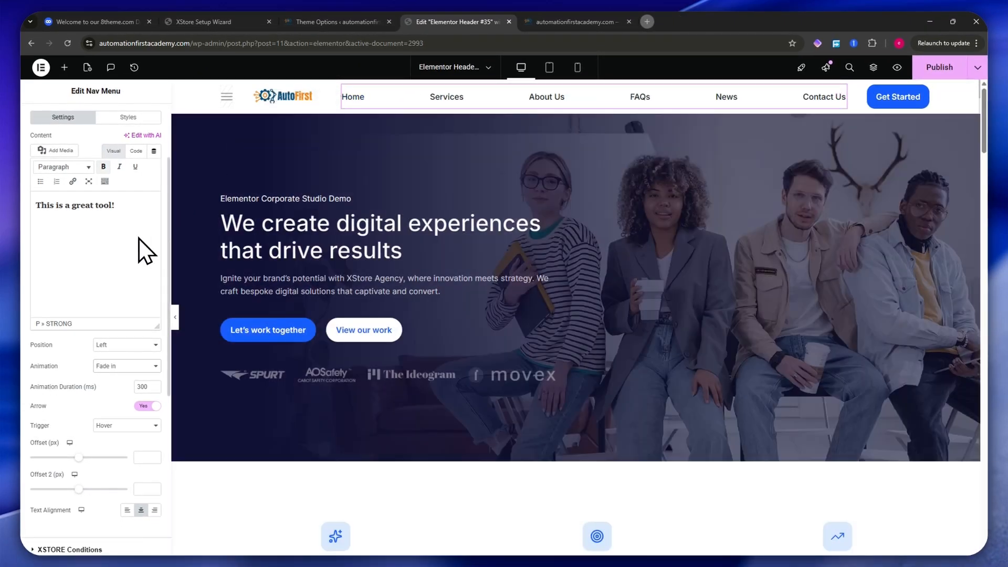
- Disable the XStore tooltip for the navigation menu
scroll(121, 263, "up", 2)
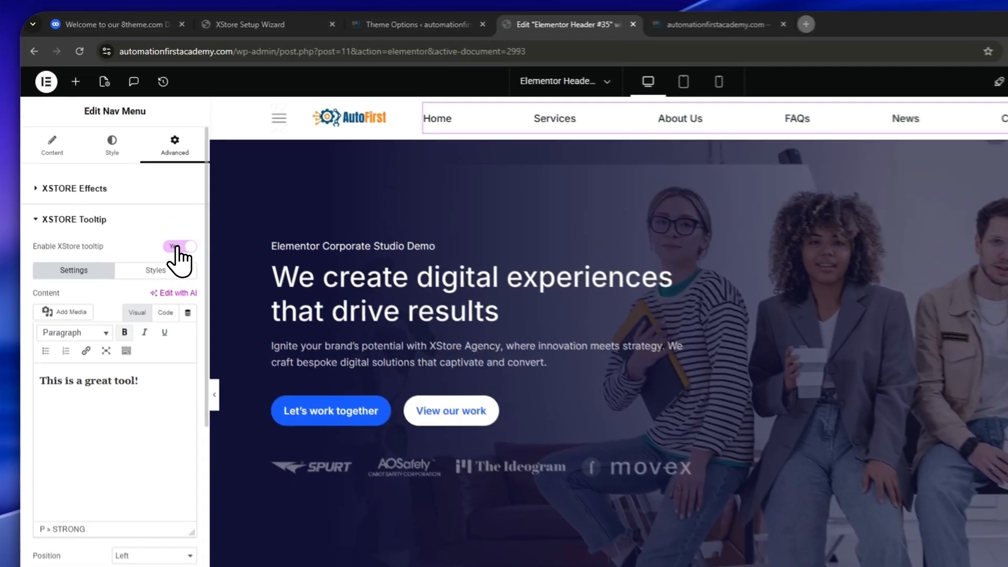
left_click(150, 198)
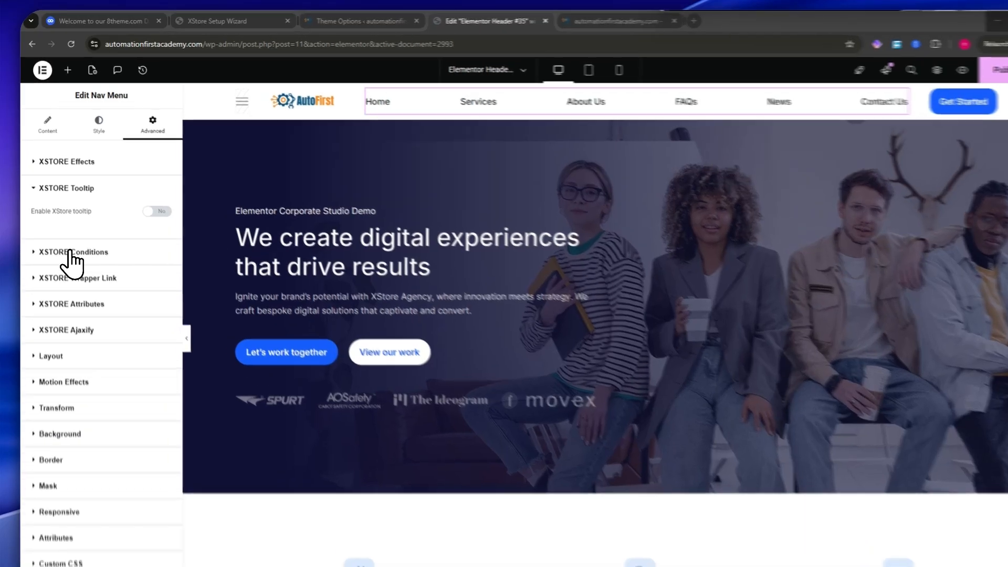
- Enable XStore Conditions for the navigation menu with the Show action and look through the available condition criteria
left_click(66, 236)
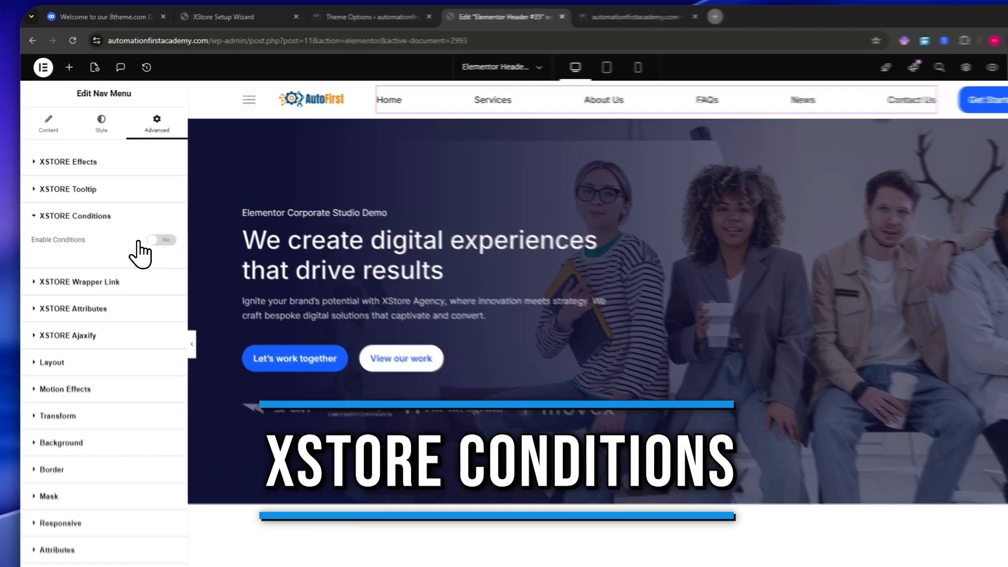
left_click(148, 222)
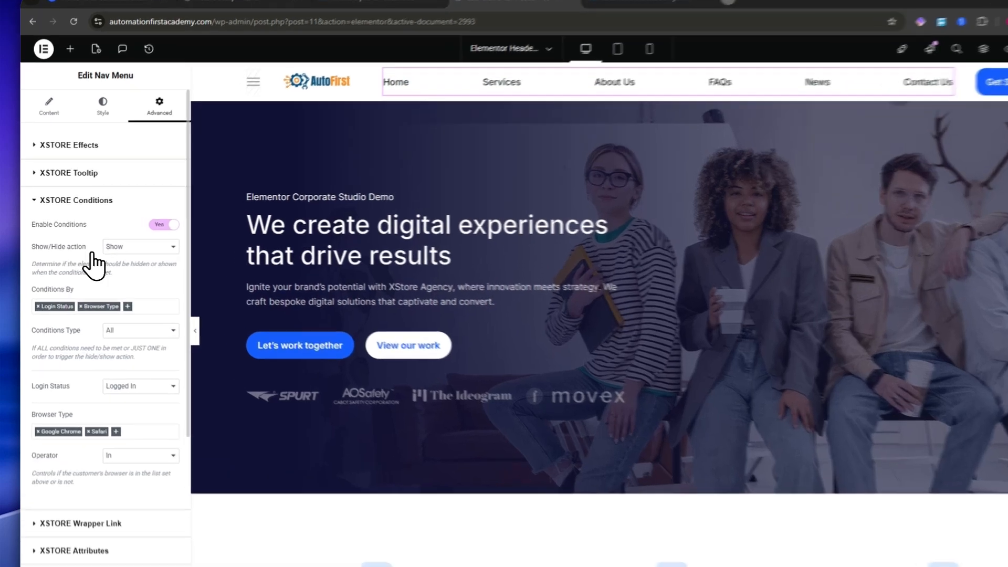
left_click(123, 242)
left_click(160, 268)
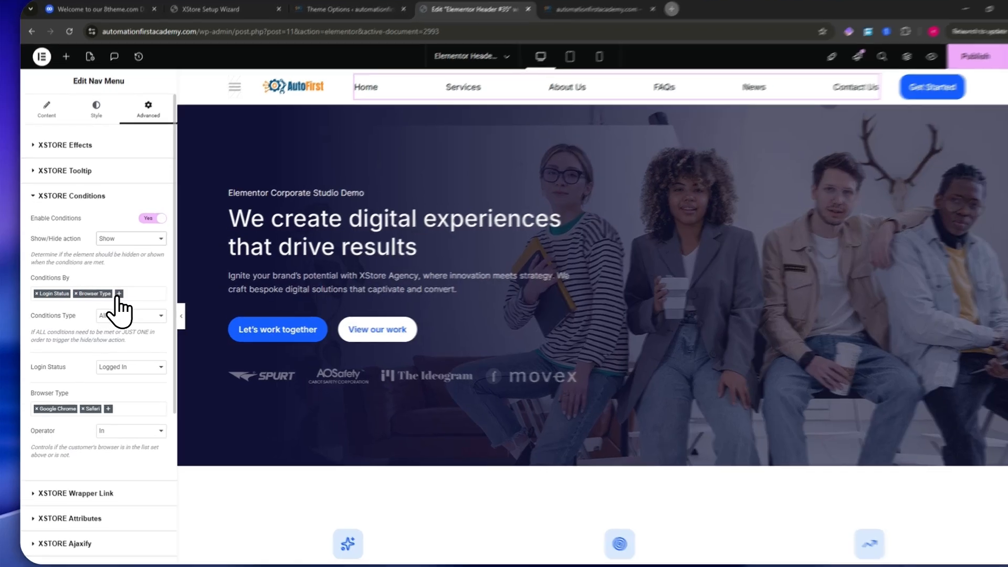
left_click(116, 296)
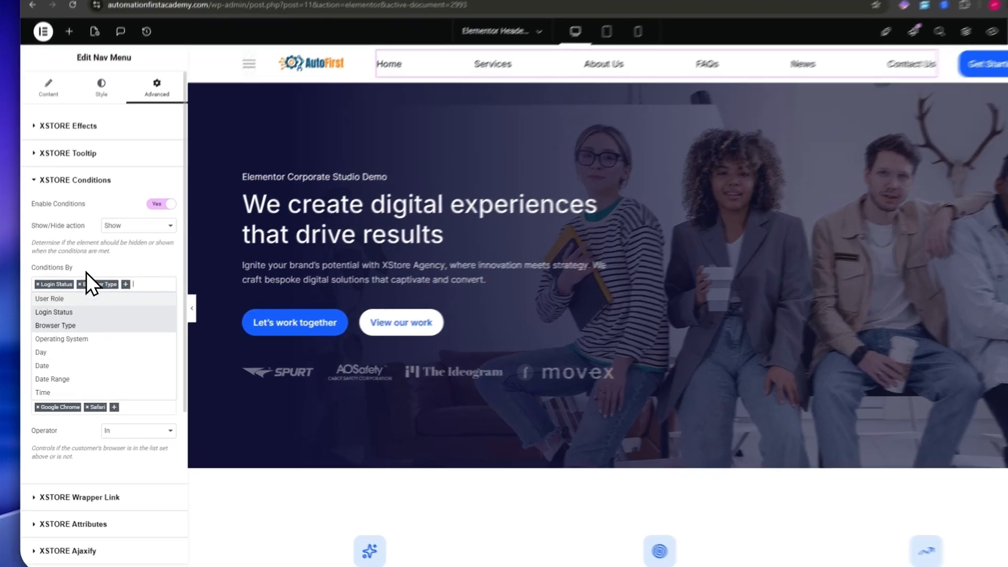
left_click(86, 272)
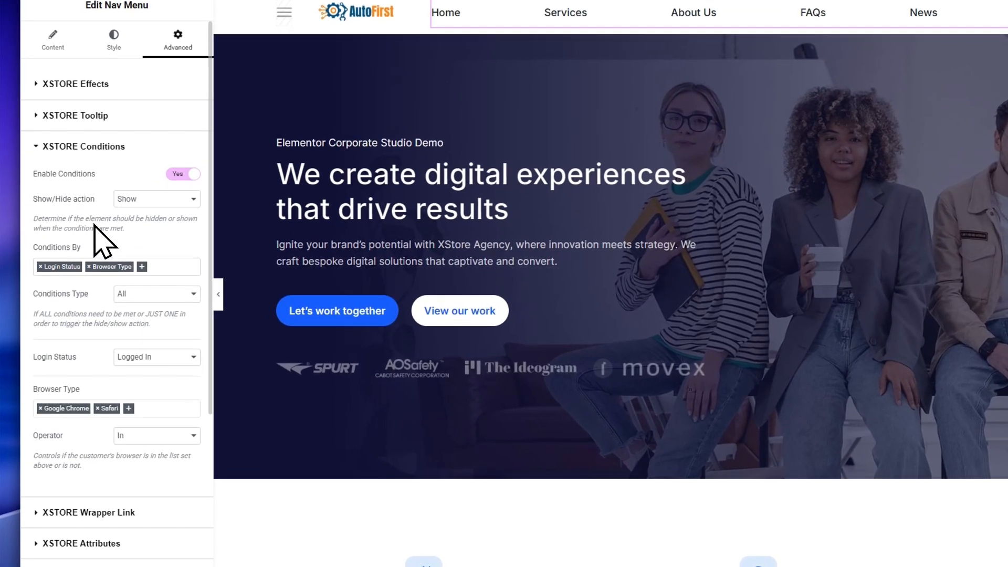
- Keep the conditions type on All and the login status on Logged In after checking their alternatives
left_click_drag(43, 293, 60, 287)
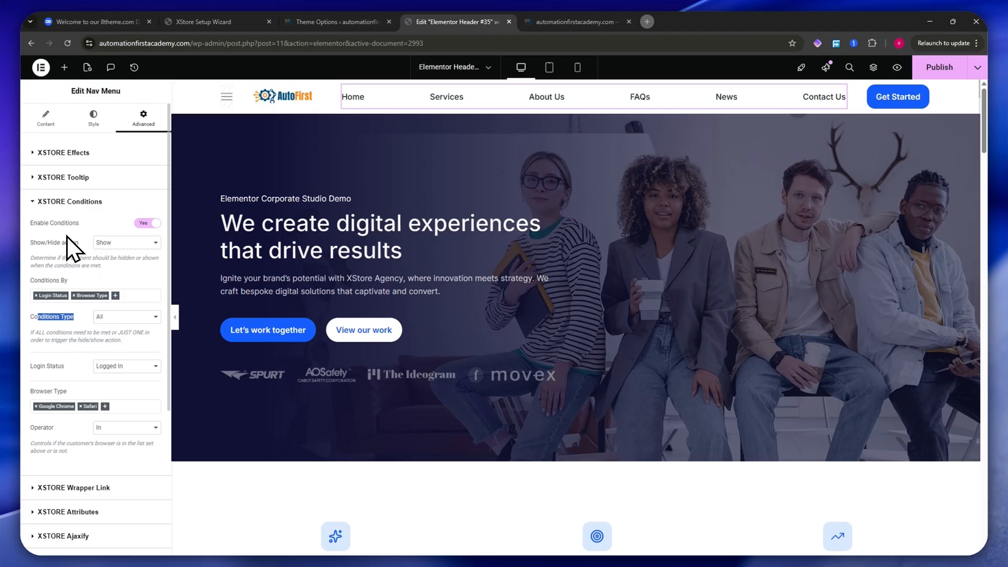
left_click(124, 317)
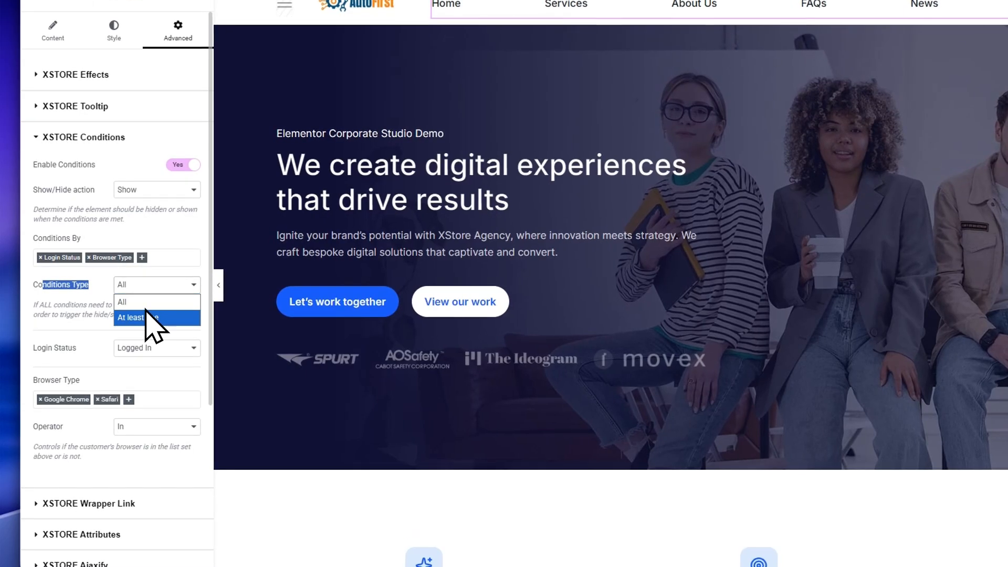
left_click(137, 304)
left_click(135, 284)
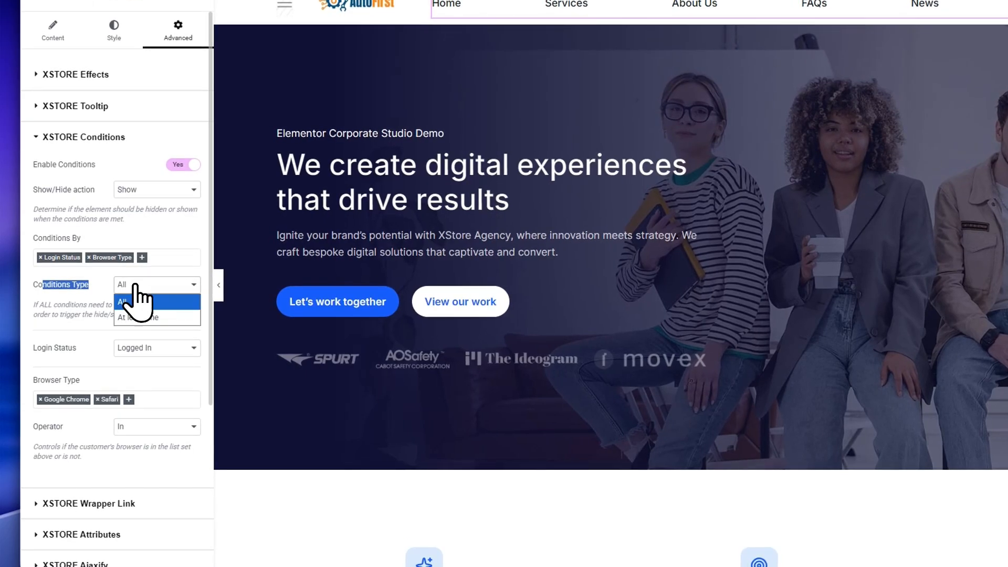
left_click(137, 303)
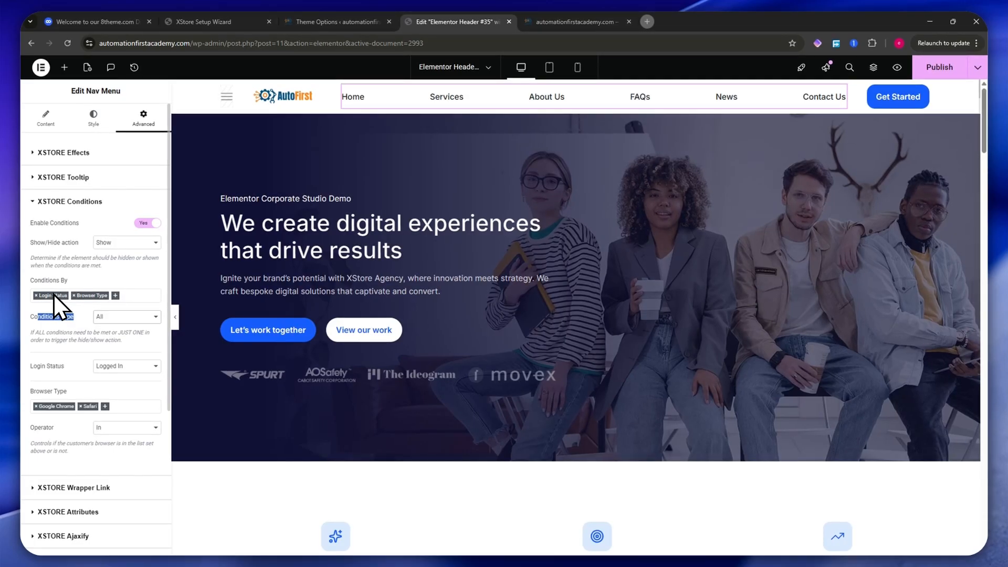
left_click(113, 367)
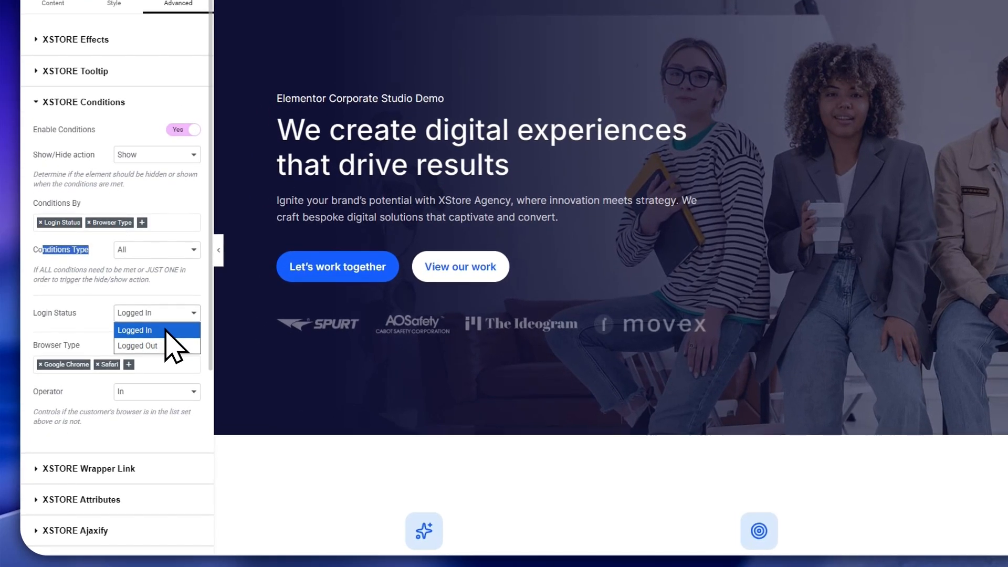
left_click(176, 330)
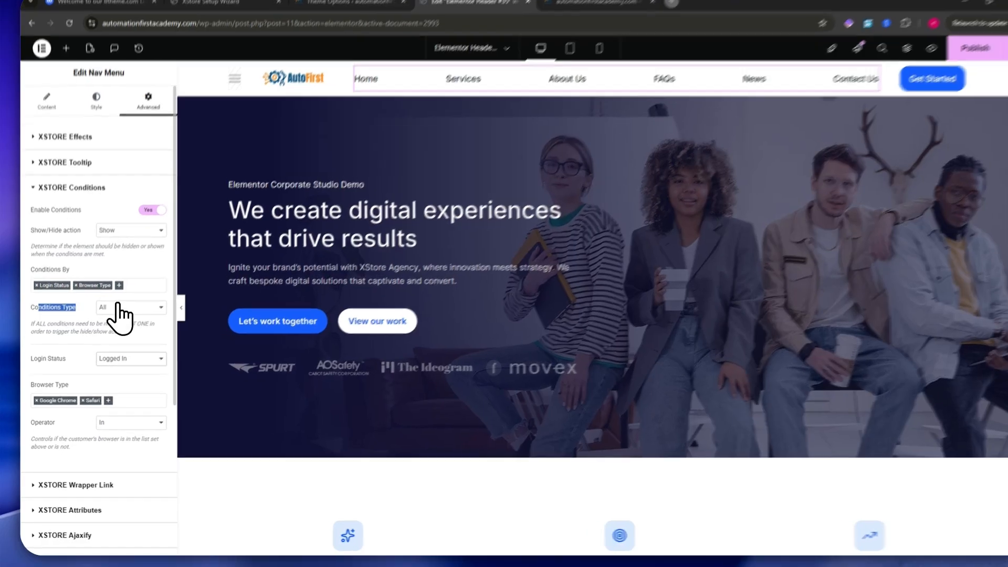
- Add Operating System to the criteria that control the navigation menu's conditions and look over its settings
left_click(116, 296)
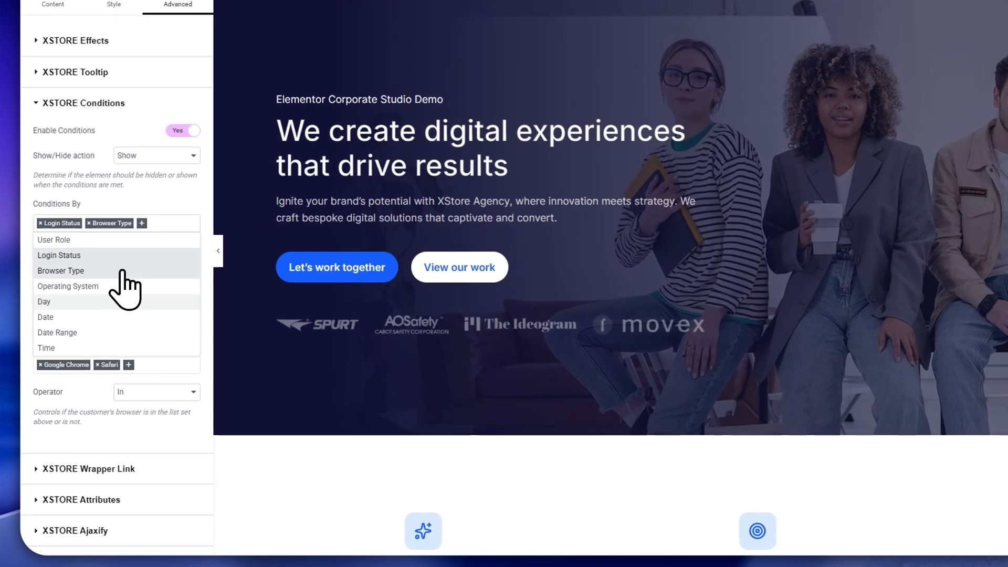
left_click(115, 284)
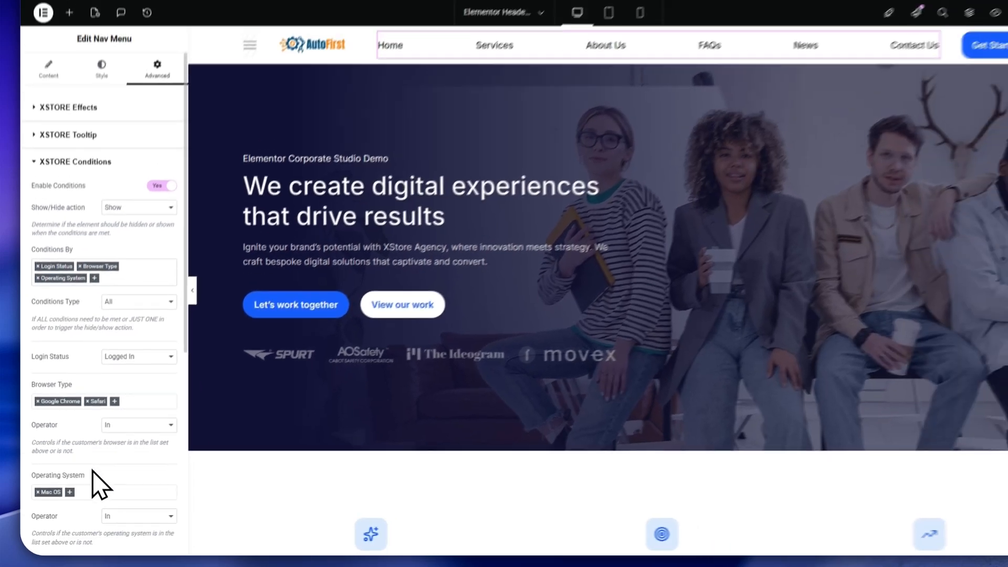
scroll(93, 470, "down", 3)
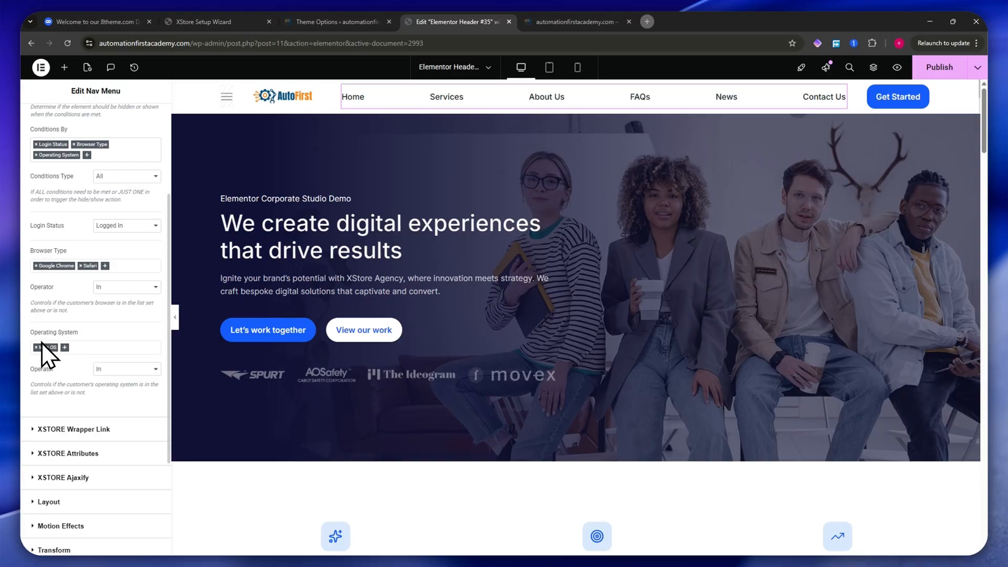
scroll(39, 345, "up", 2)
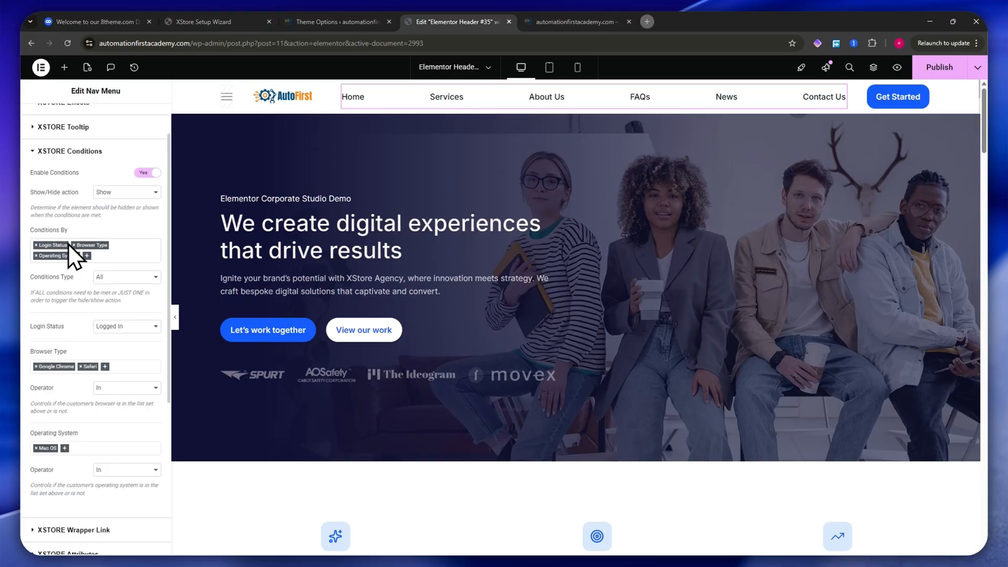
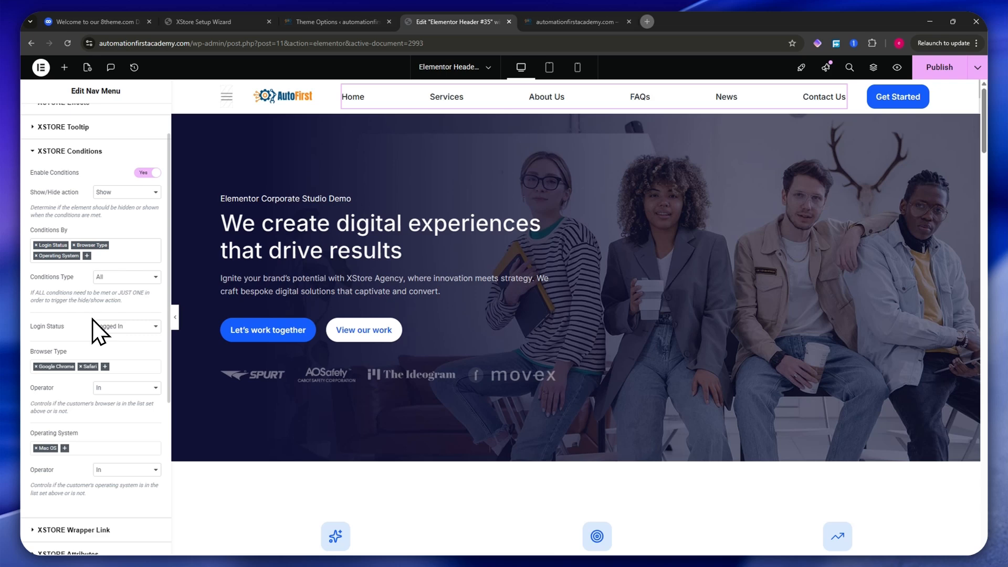
- Review the login status, browser type and operating system conditions, and disable XStore Conditions for the navigation menu
scroll(115, 394, "down", 2)
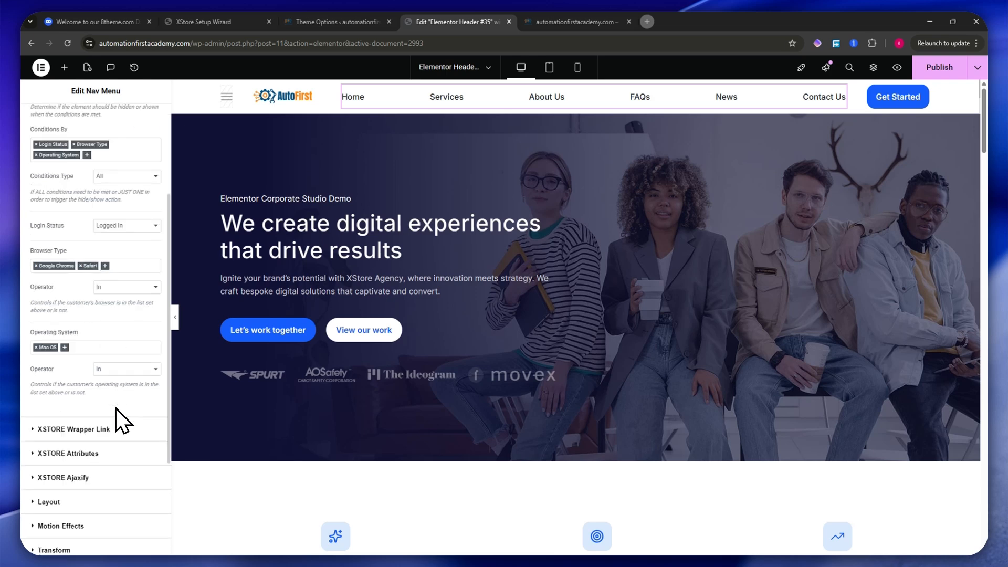
scroll(116, 408, "up", 2)
scroll(115, 407, "down", 1)
scroll(117, 417, "up", 2)
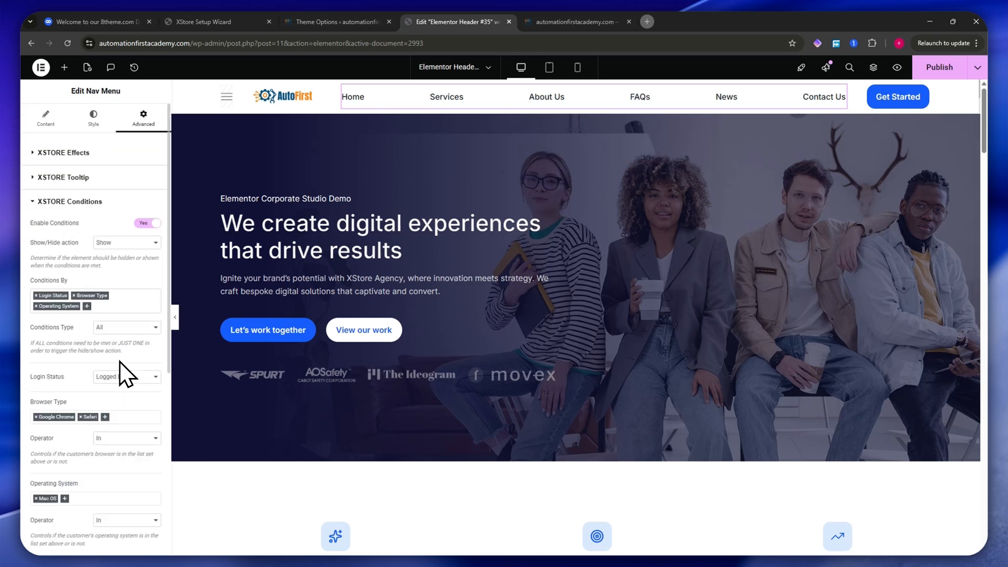
scroll(89, 225, "down", 4)
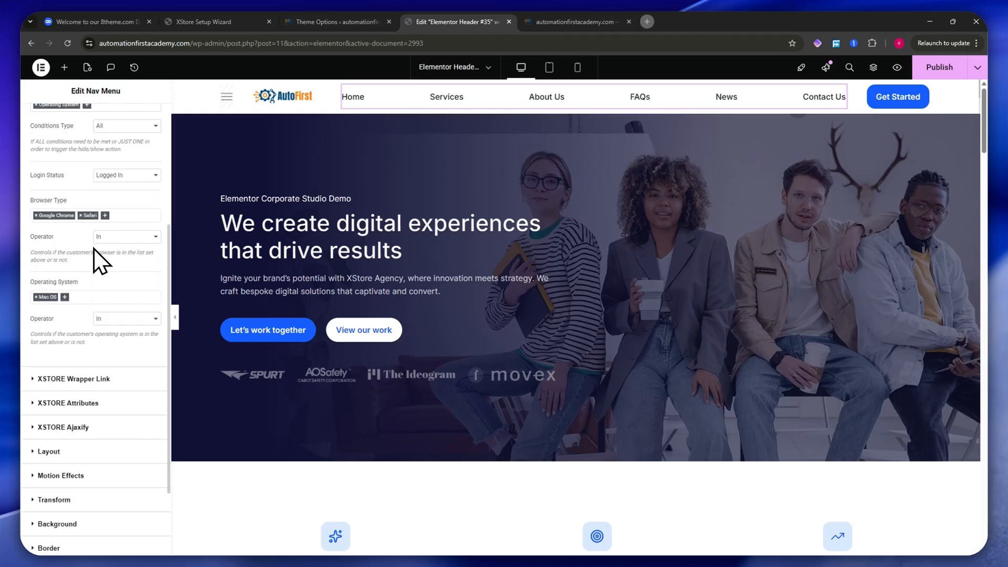
scroll(122, 347, "up", 4)
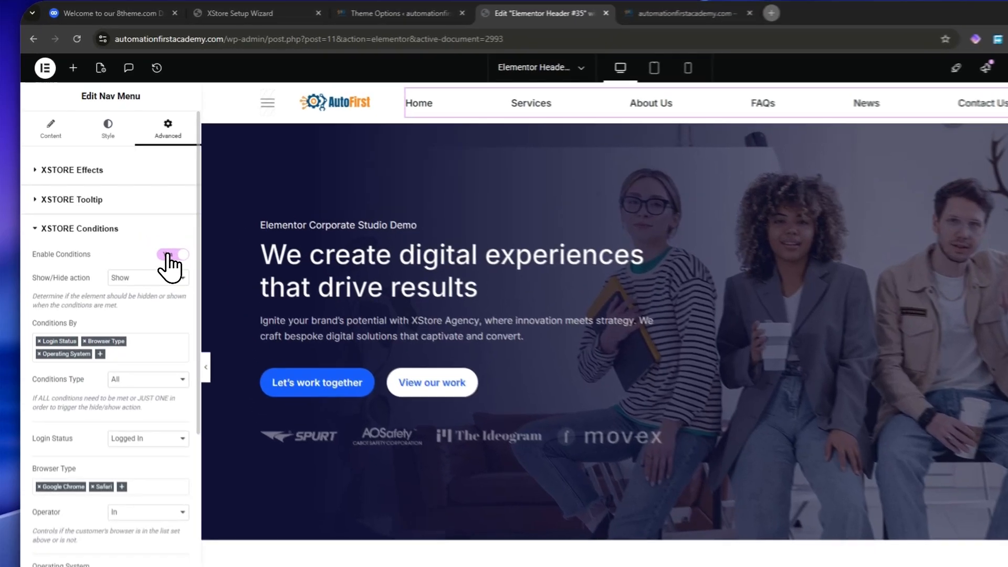
left_click(147, 223)
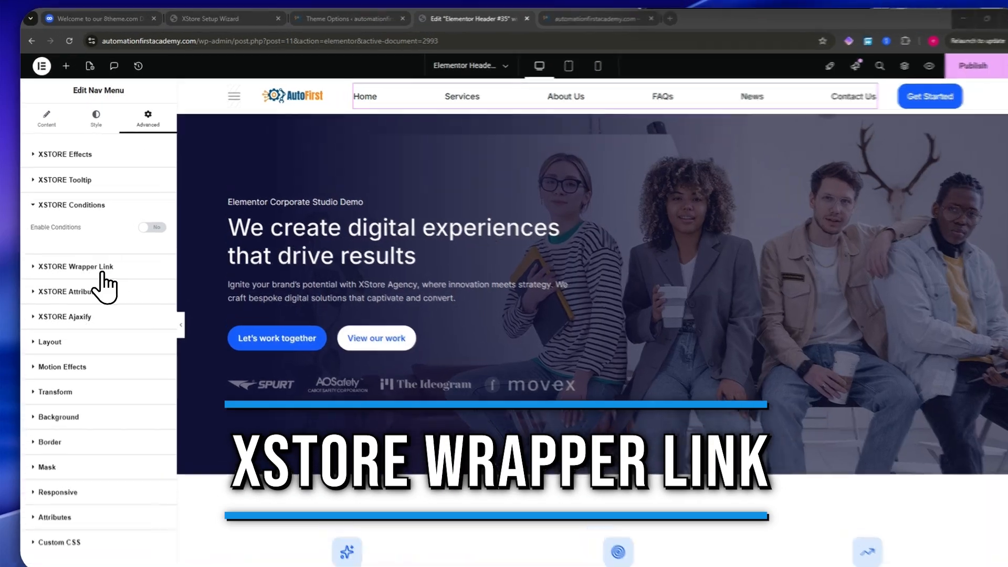
- Set the navigation menu's XStore wrapper link to google.com and open the link's additional options
left_click(98, 262)
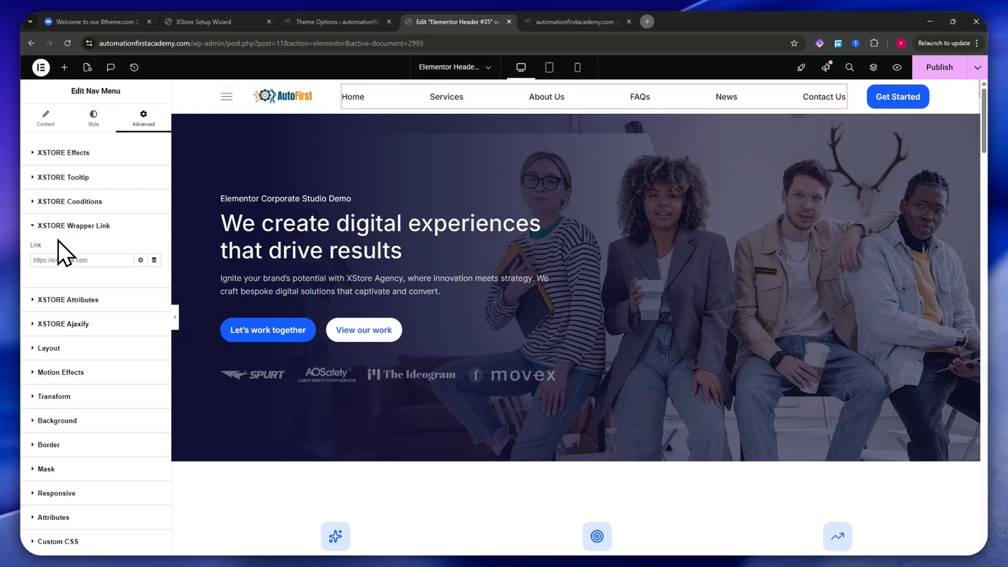
left_click(80, 259)
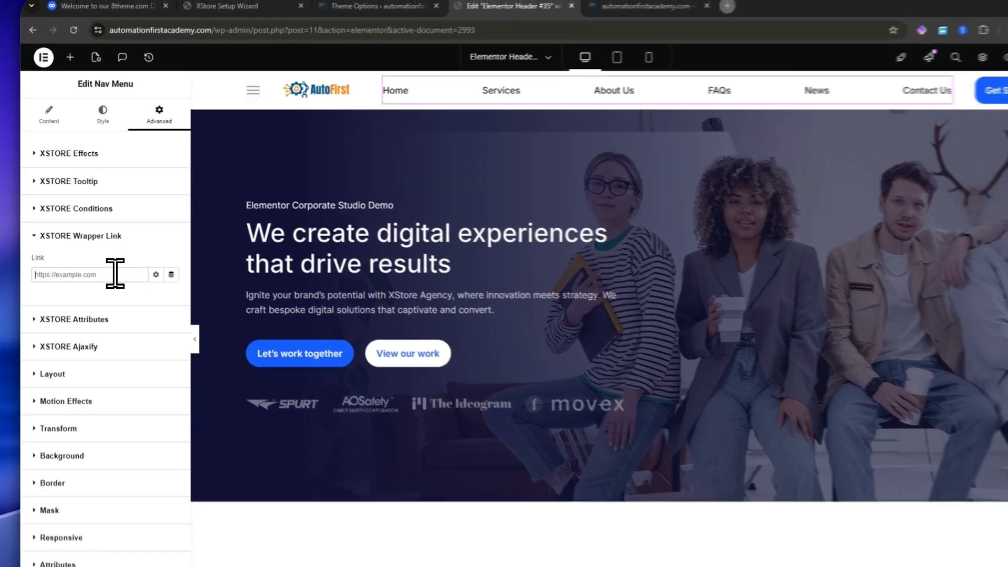
type("google.com")
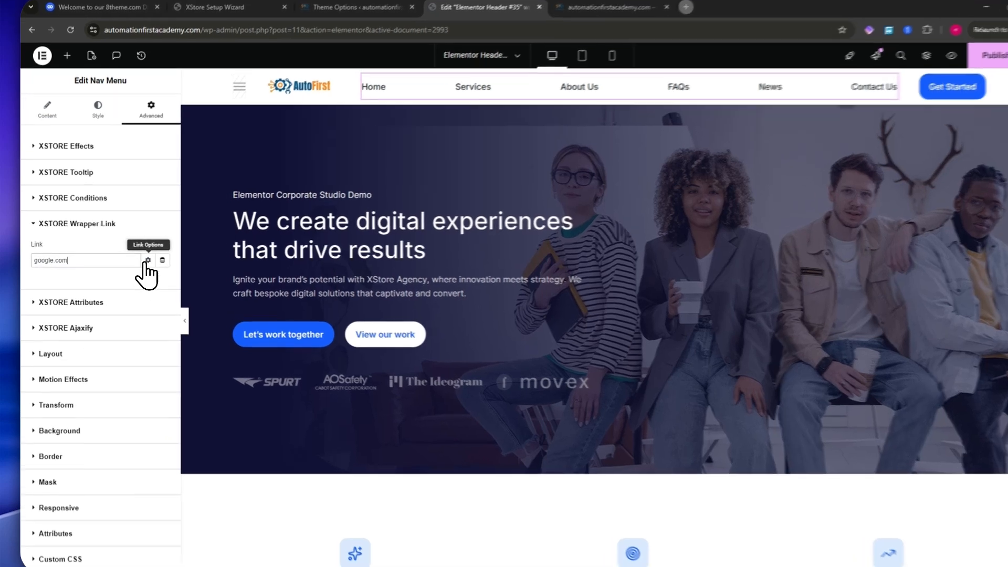
left_click(140, 261)
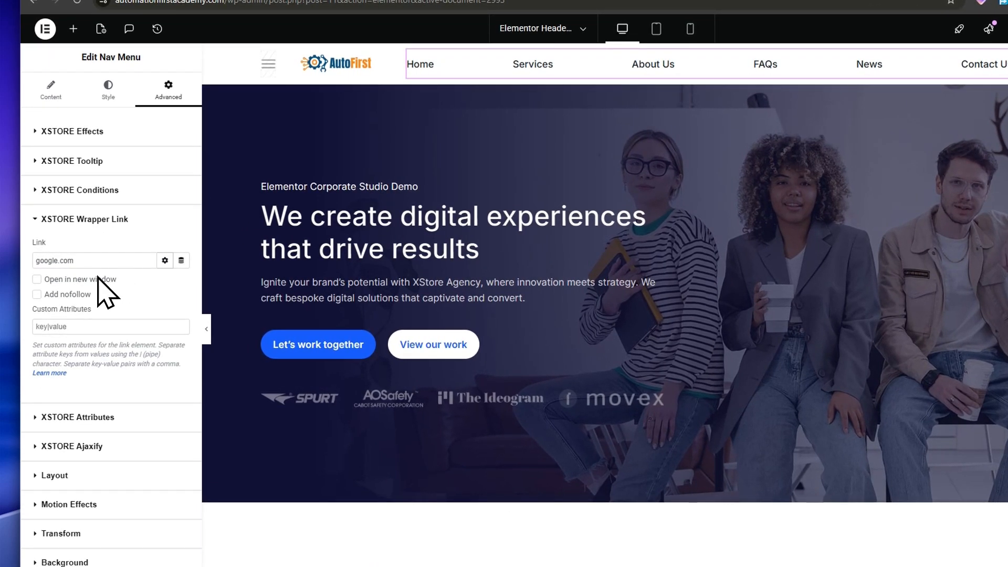
- Enable opening the navigation menu's wrapper link in a new window, leaving nofollow off after trying it
left_click(68, 294)
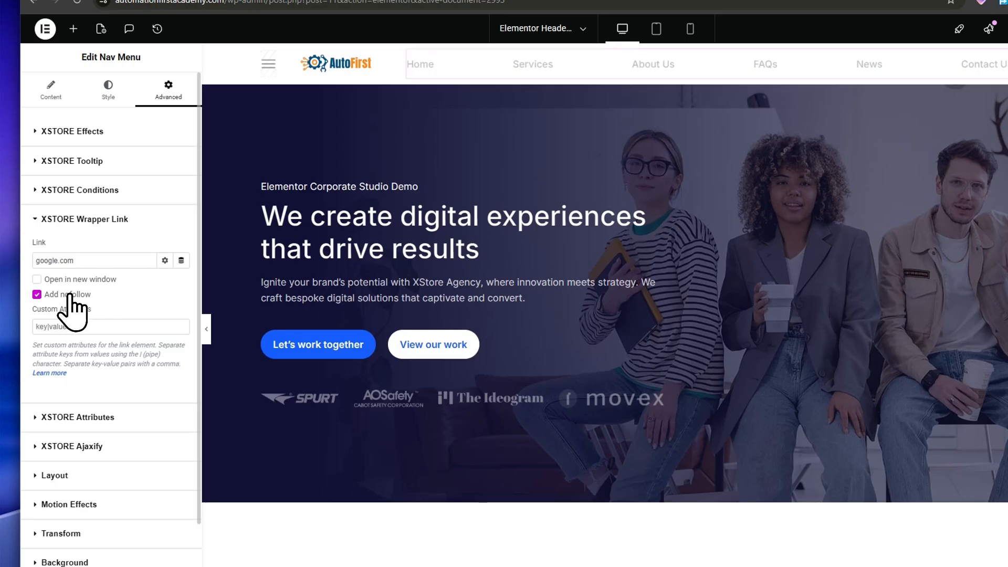
left_click(69, 295)
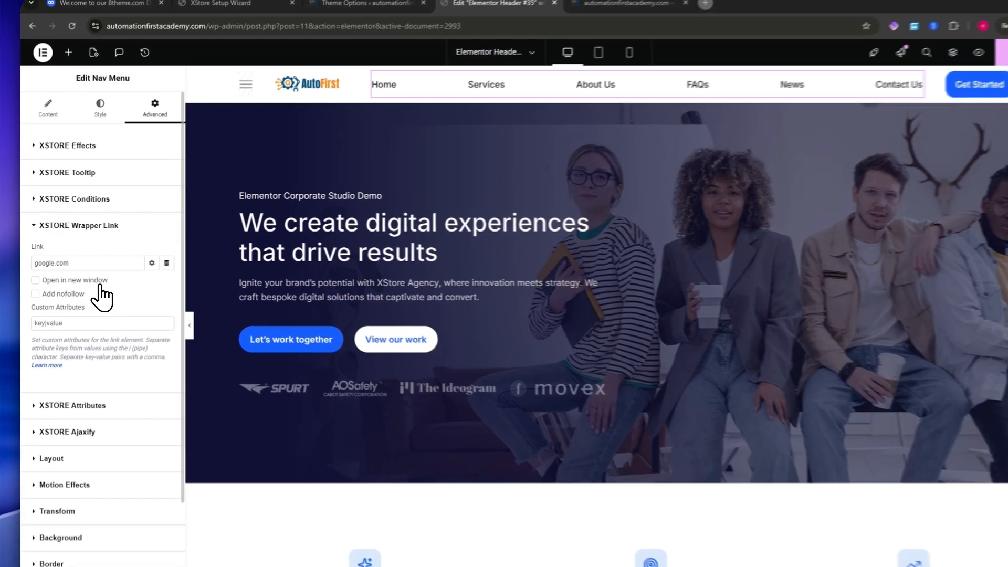
left_click(58, 275)
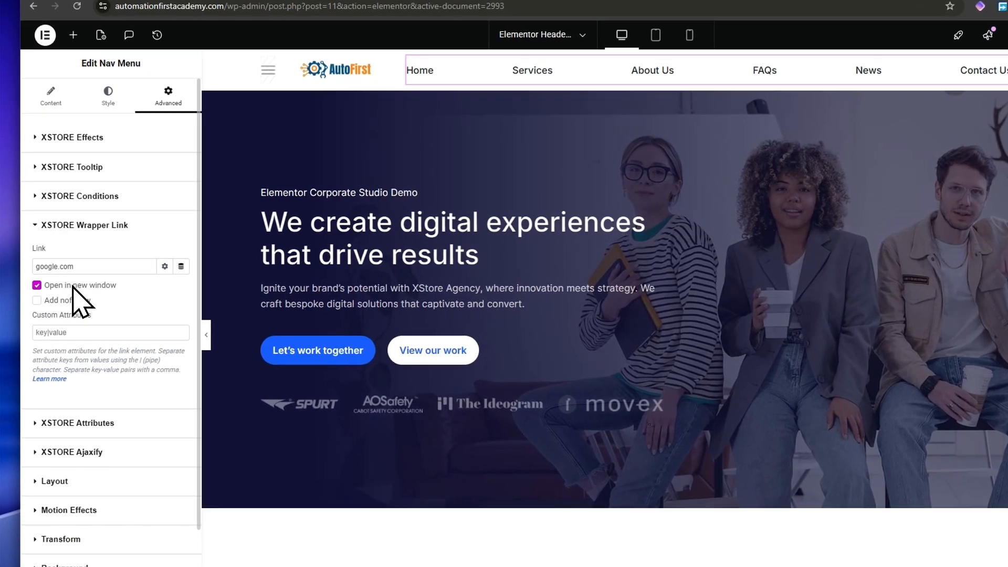
- Look over the dynamic tags available for the navigation menu's wrapper link
left_click(181, 267)
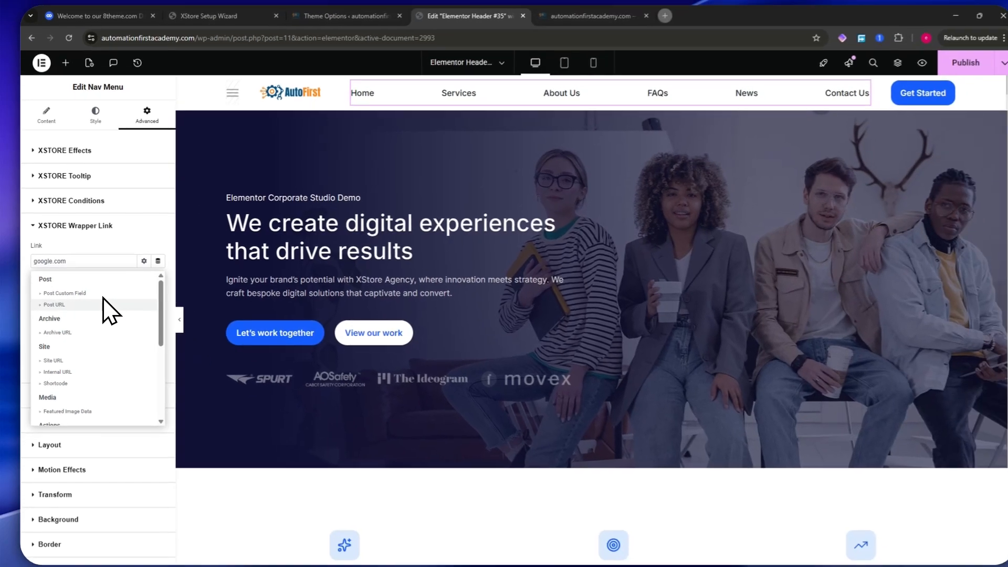
scroll(119, 351, "down", 1)
scroll(108, 336, "up", 3)
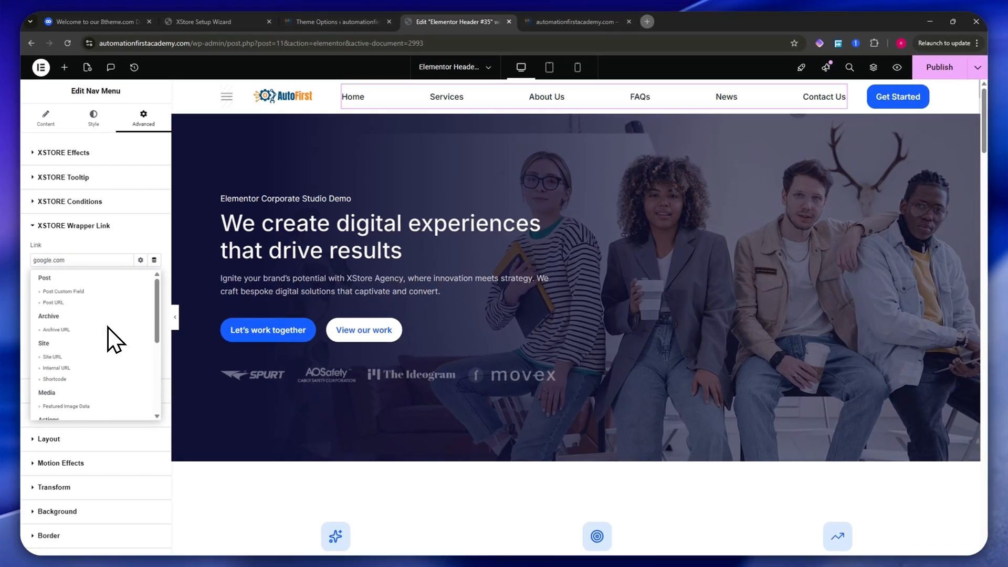
scroll(96, 346, "down", 4)
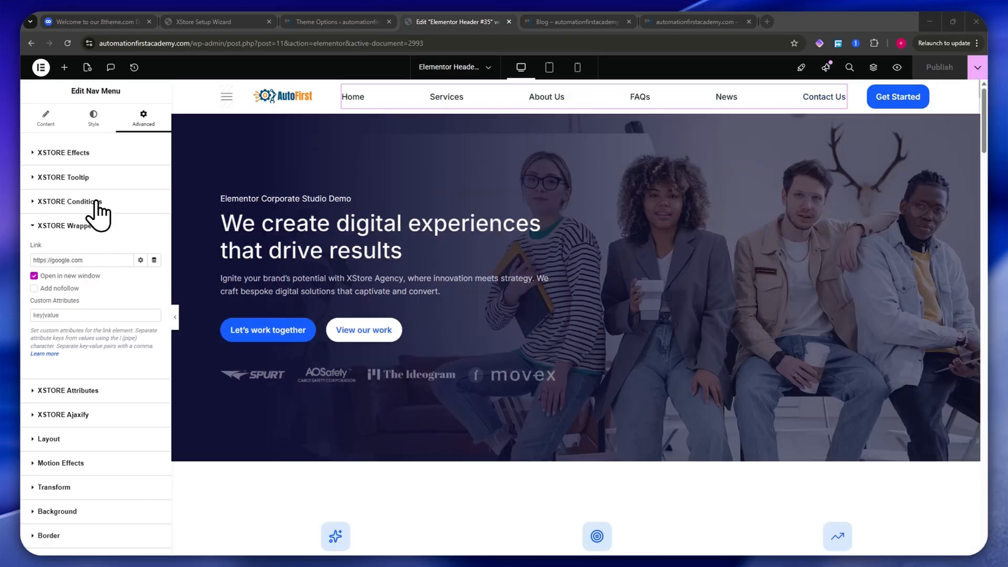
- Test the header menu on the live site by opening Contact Us and About Us, and return to the header editor
left_click(73, 225)
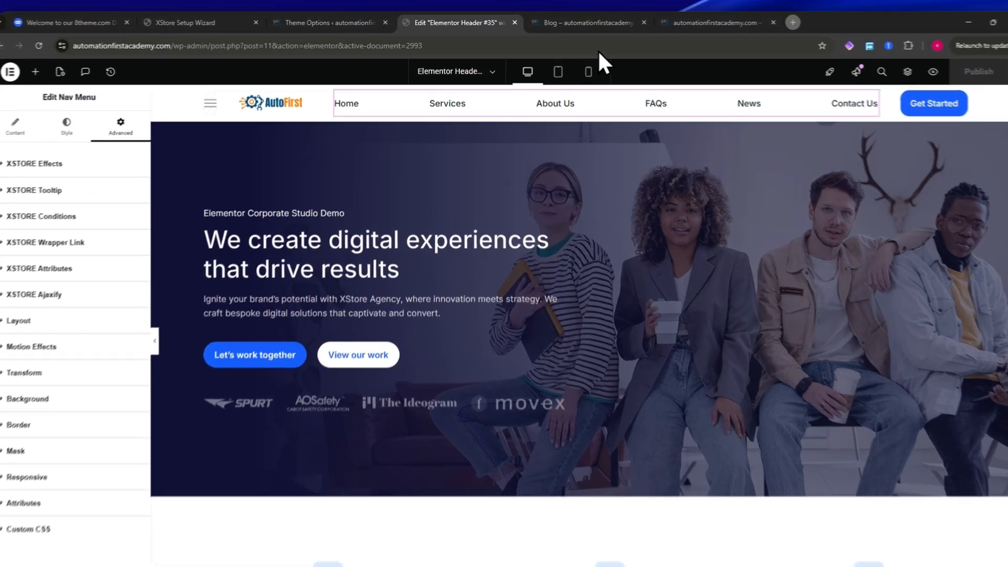
left_click(565, 22)
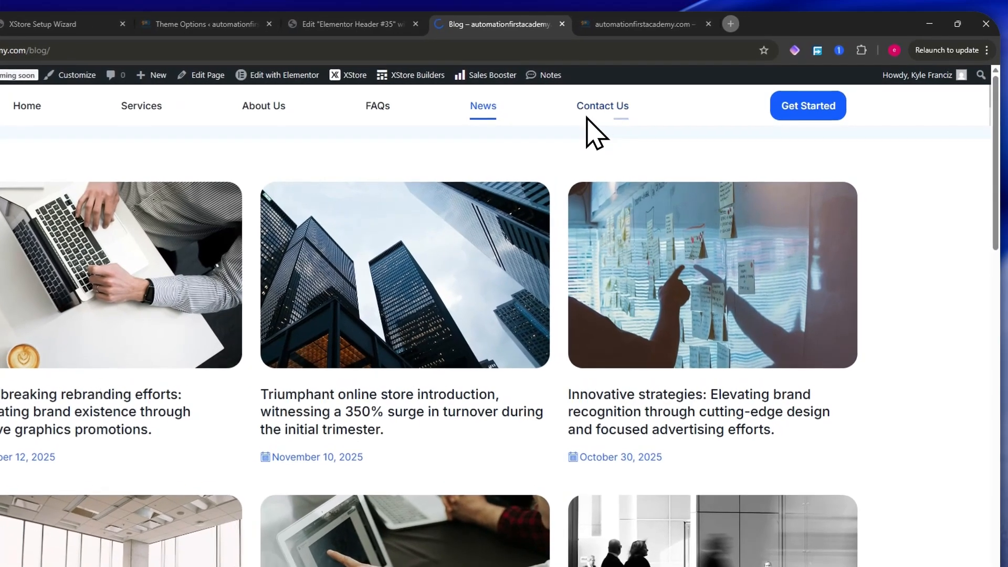
left_click(657, 97)
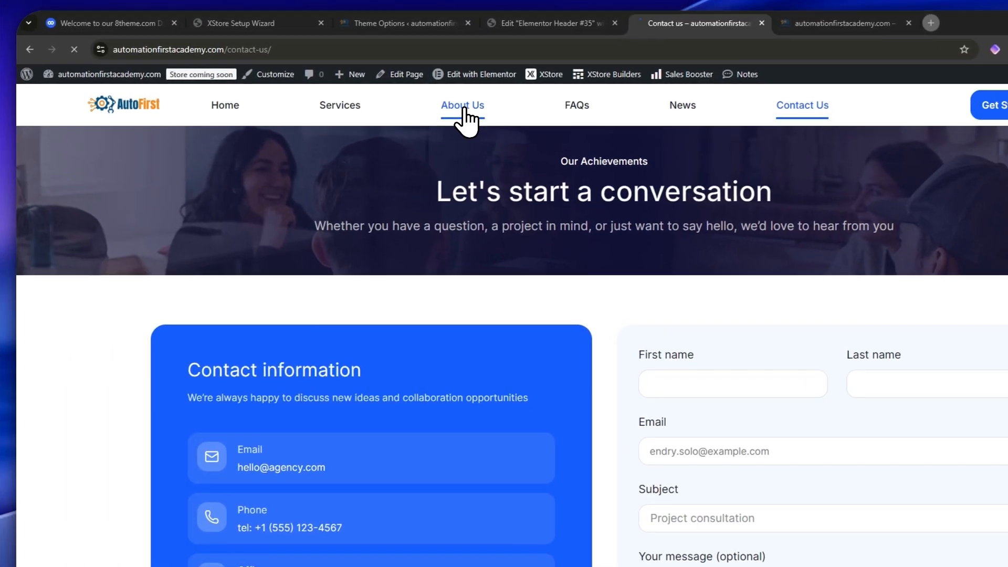
left_click(431, 98)
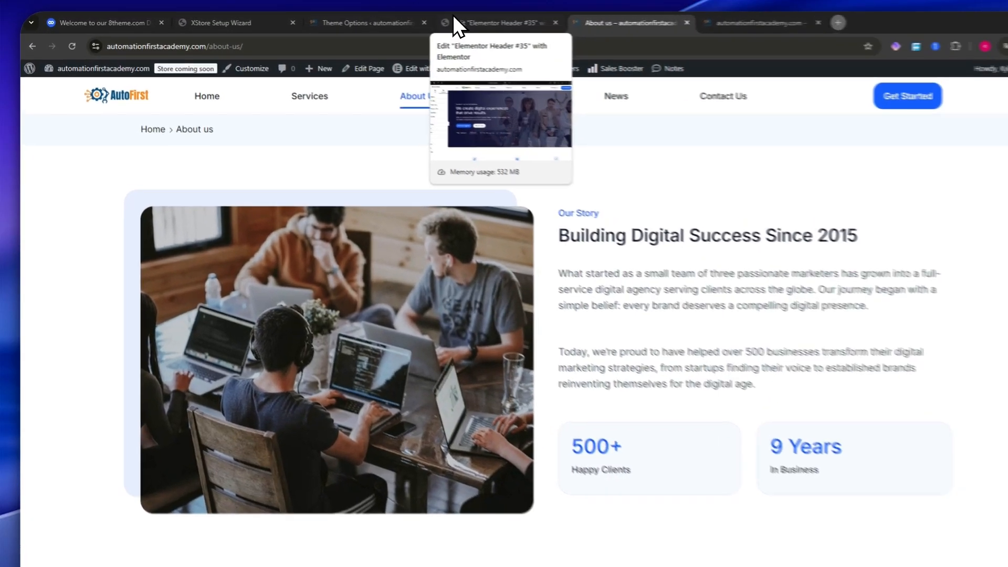
left_click(452, 21)
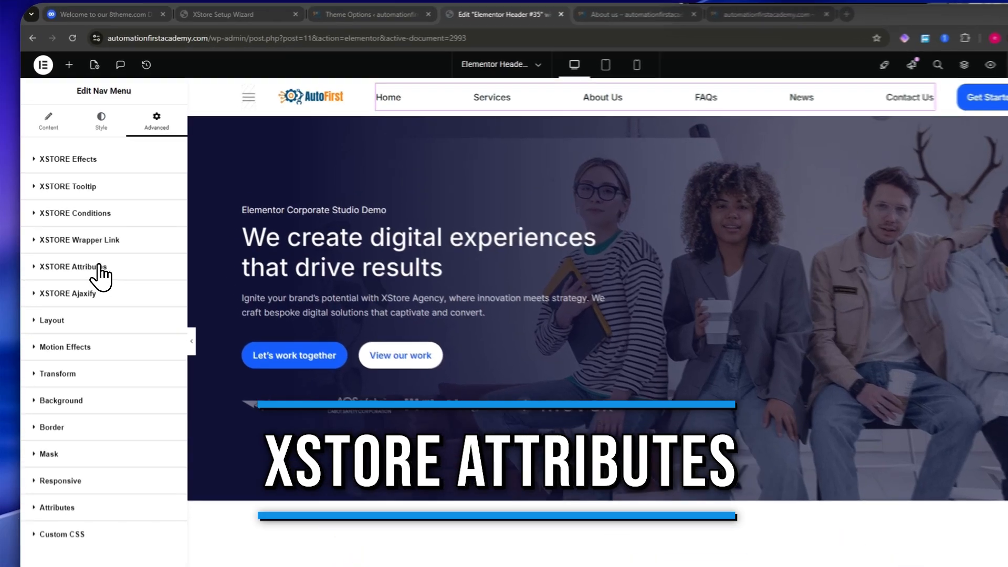
- Try entering rel="nofollow" as a custom attribute in the navigation menu's XStore Attributes
left_click(85, 250)
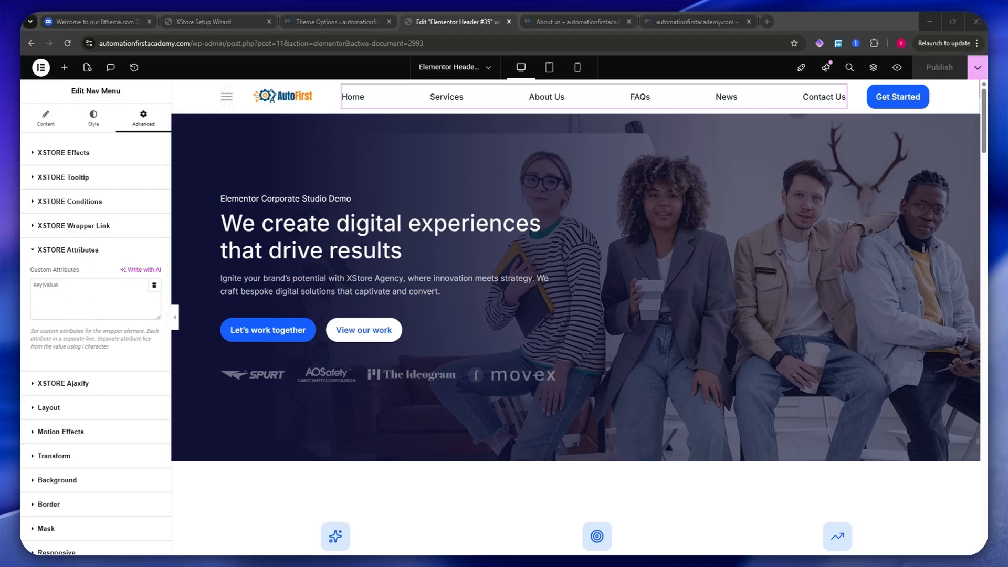
key("ctrl+c")
left_click(77, 297)
key("ctrl+v")
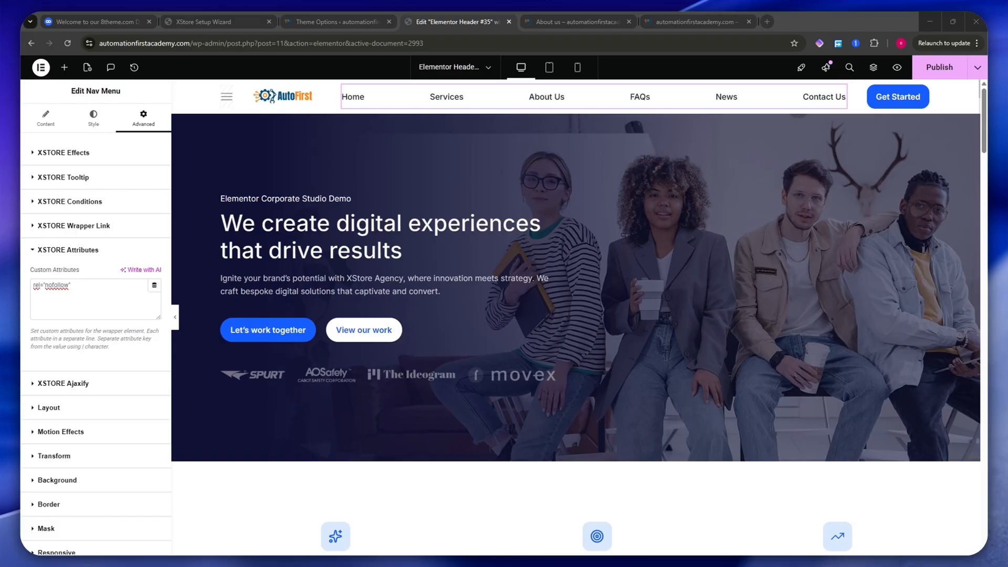
- Try target="_blank" as the custom attribute instead and clear the attribute field
key("ctrl+c")
left_click_drag(83, 286, 19, 273)
key("ctrl+v")
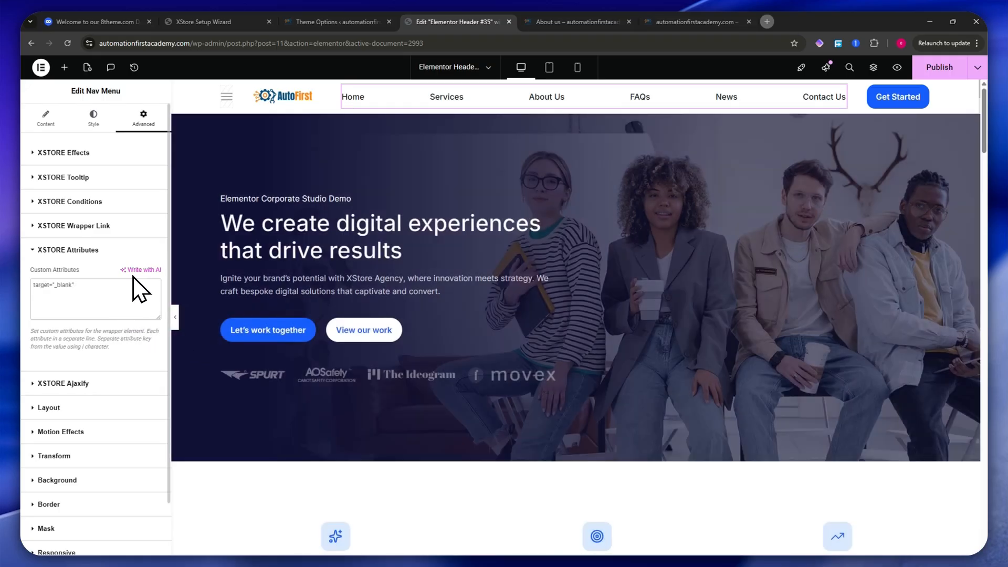
left_click_drag(103, 289, 31, 285)
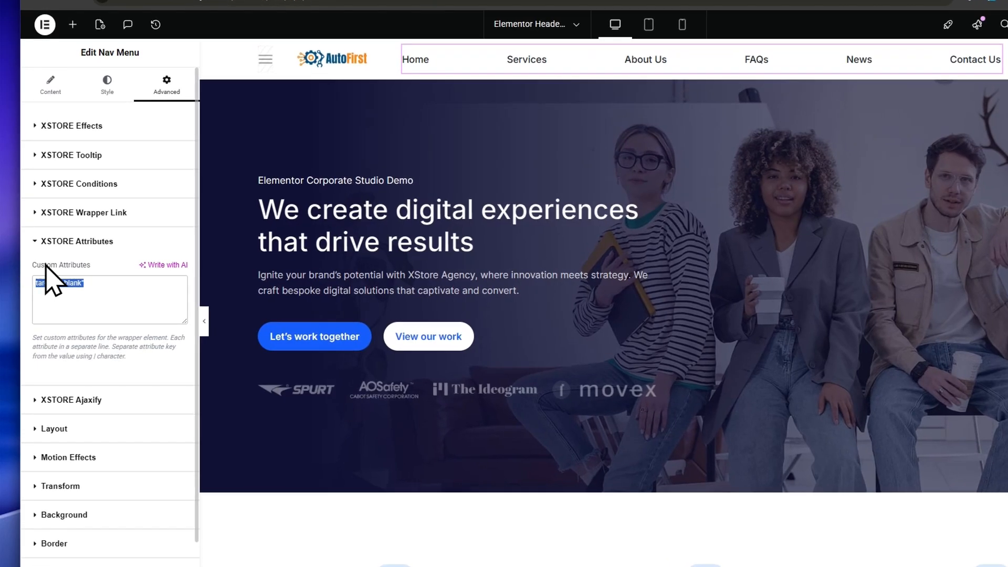
key("BackSpace")
- Examine the AI writing option for custom attributes and its Elementor account sign-in page, and close the AI dialog
left_click(158, 264)
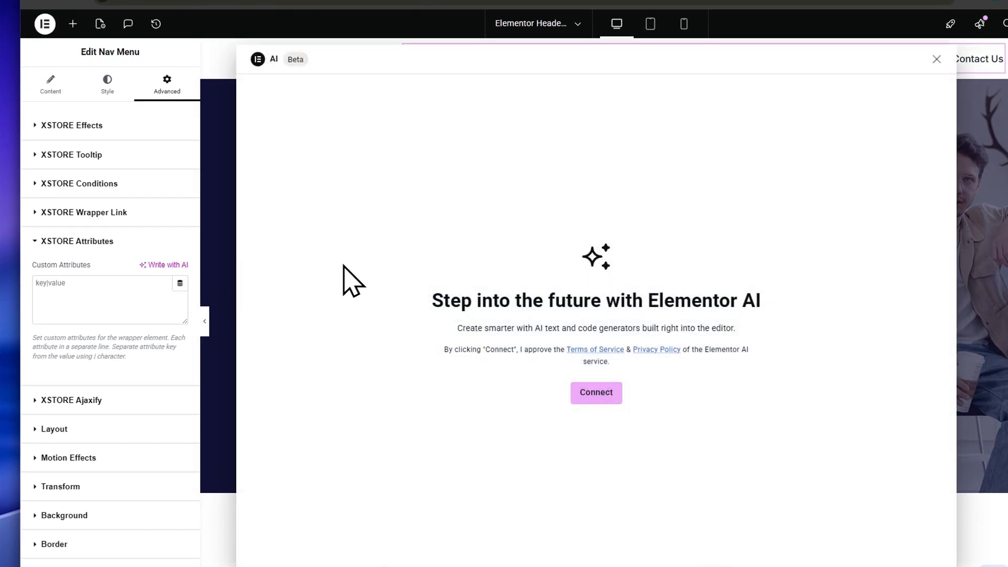
left_click_drag(492, 303, 809, 318)
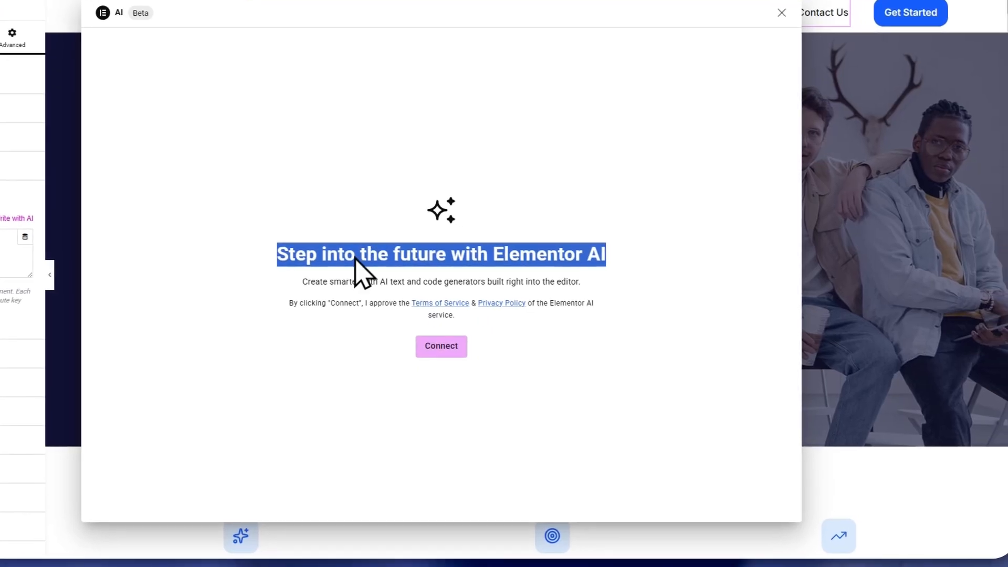
left_click(445, 349)
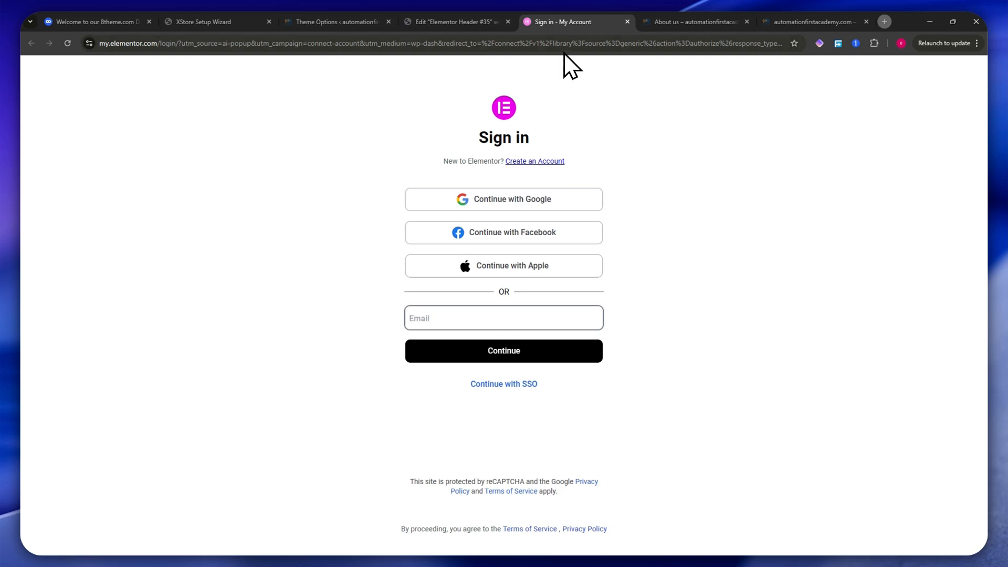
left_click(476, 22)
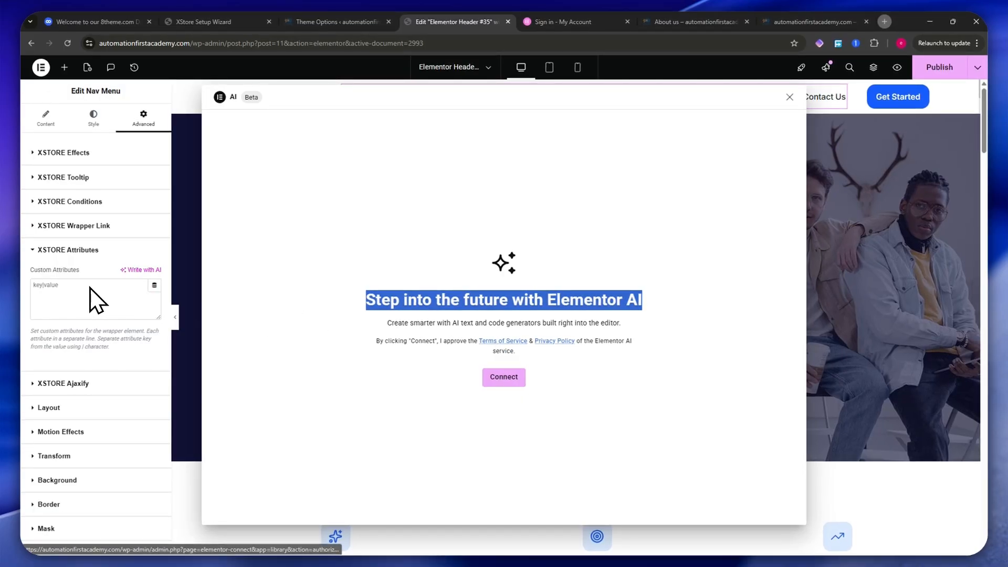
left_click(790, 96)
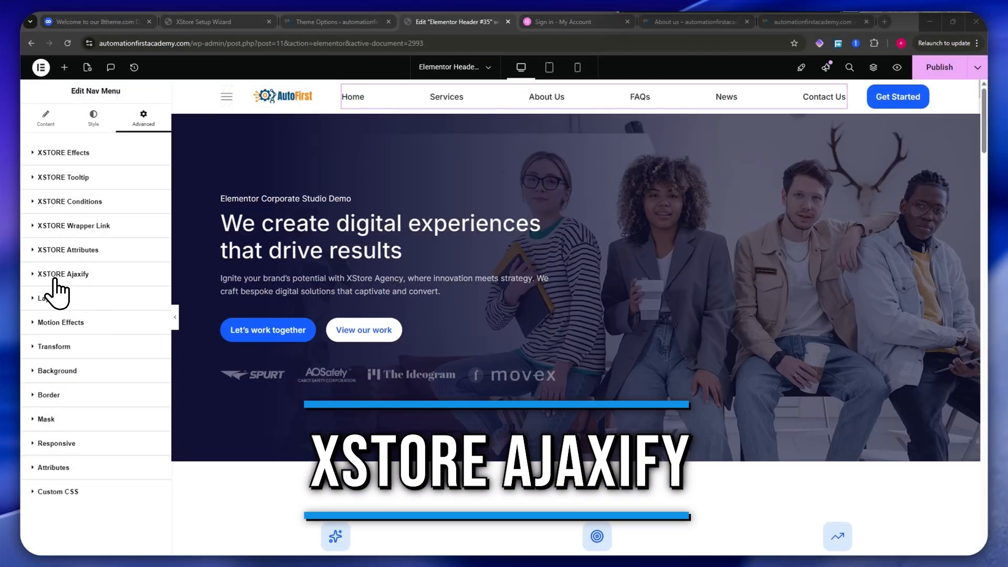
- Enable lazy loading for the navigation menu in XStore Ajaxify and check the page preview
left_click(58, 274)
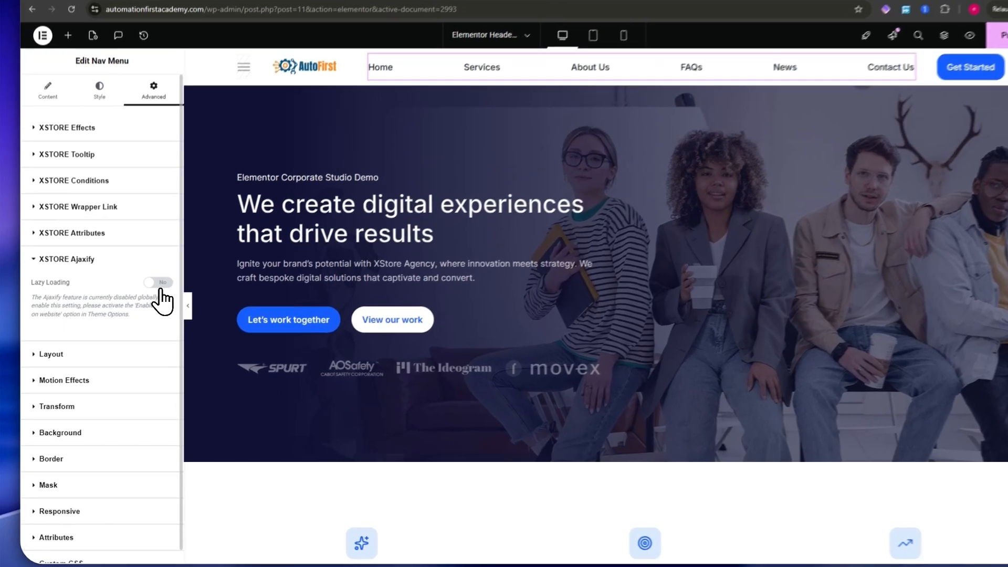
left_click(148, 295)
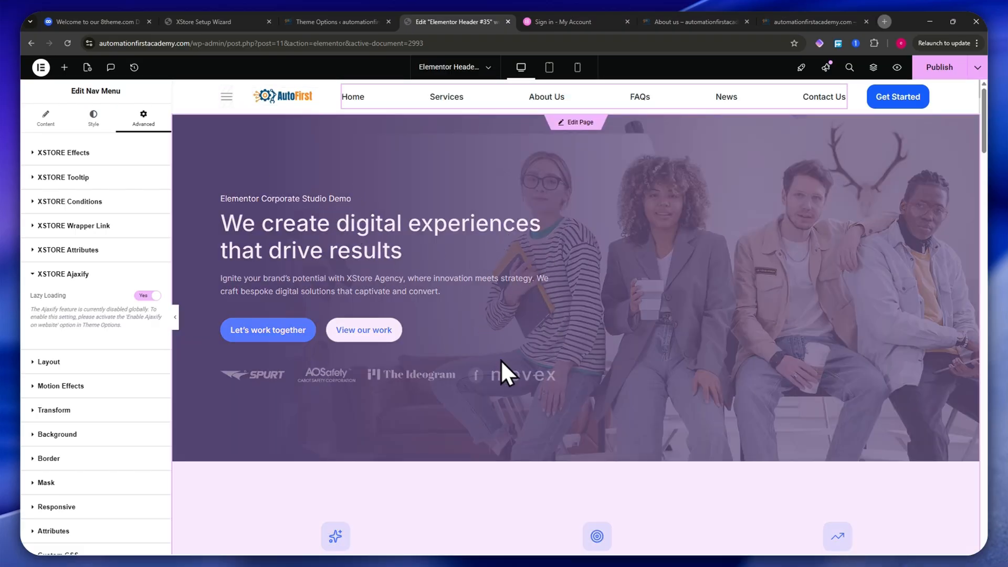
scroll(521, 361, "down", 3)
scroll(530, 367, "up", 3)
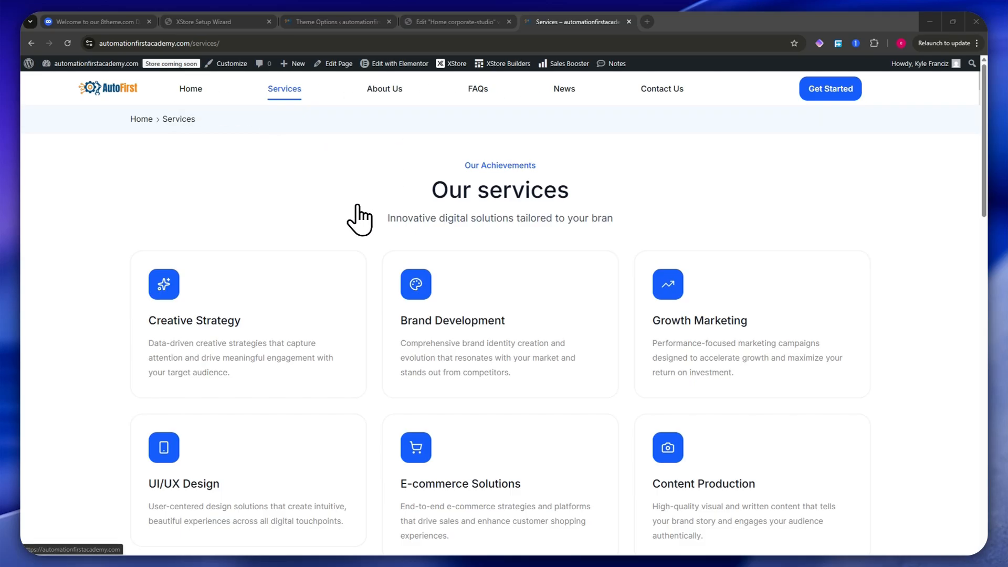
- Test the live site's header menu by opening the Home, About Us and FAQs pages
left_click(191, 89)
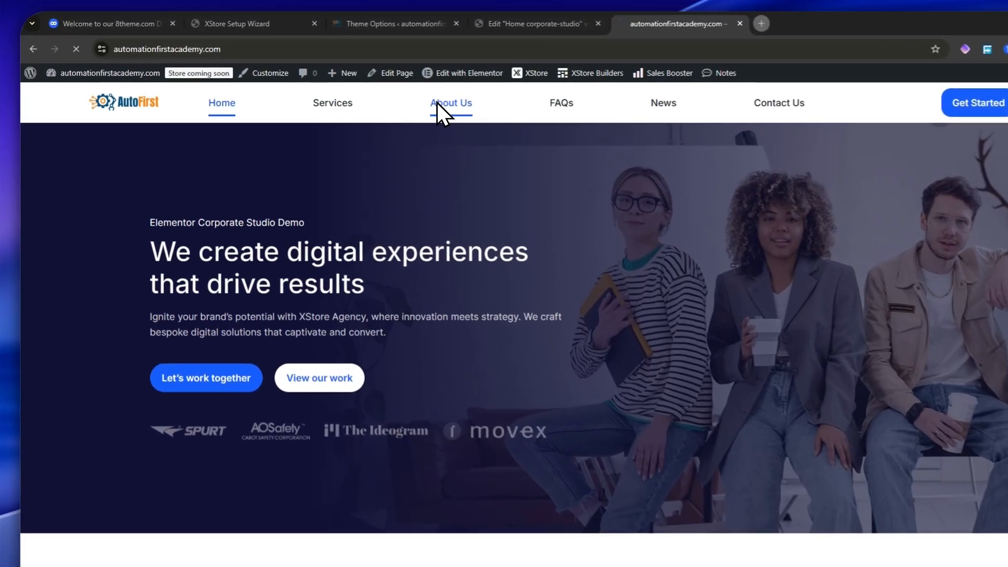
left_click(384, 88)
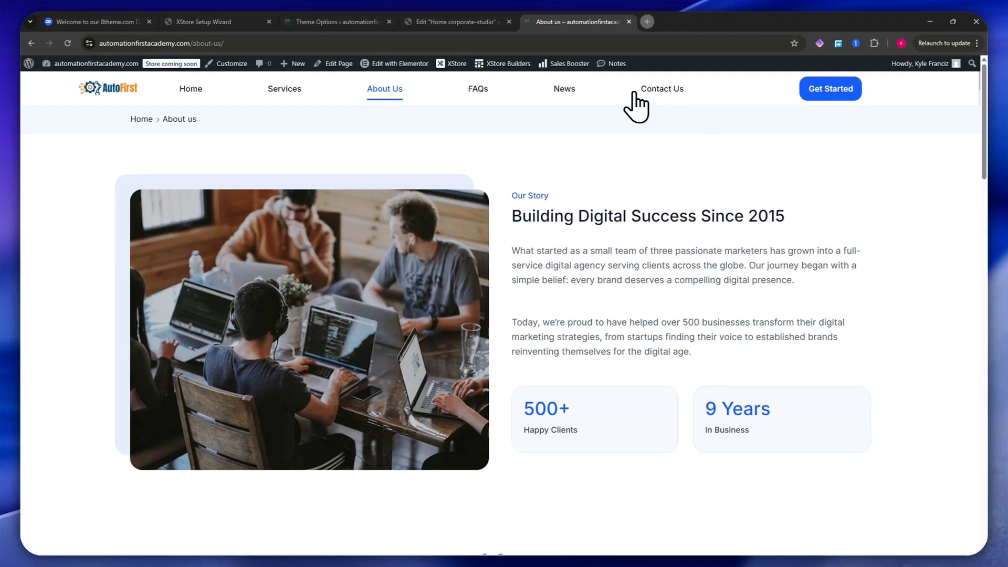
left_click(479, 90)
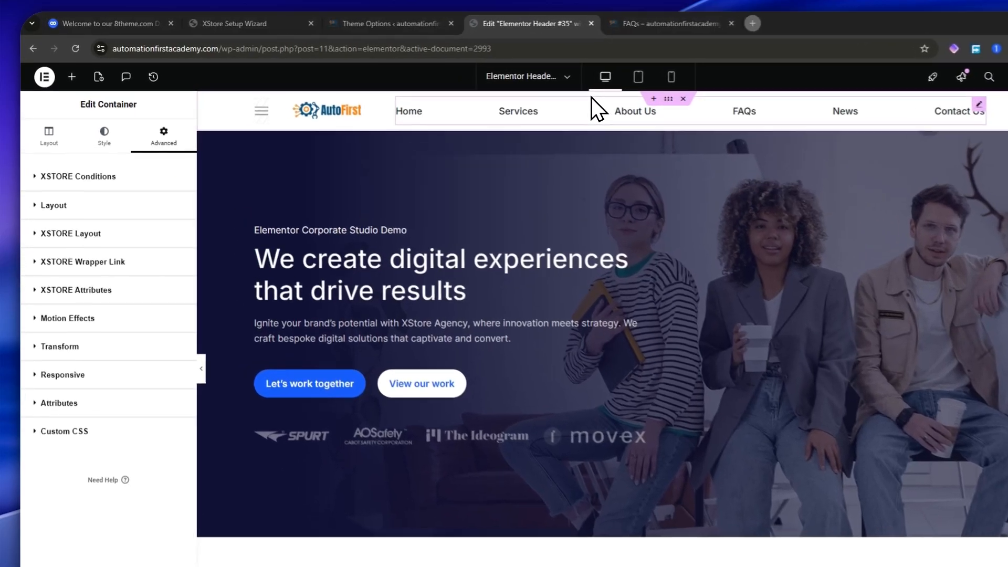
- Review the header navigation menu's Background and Motion Effects settings and check its sticky behaviour on the page
left_click(551, 96)
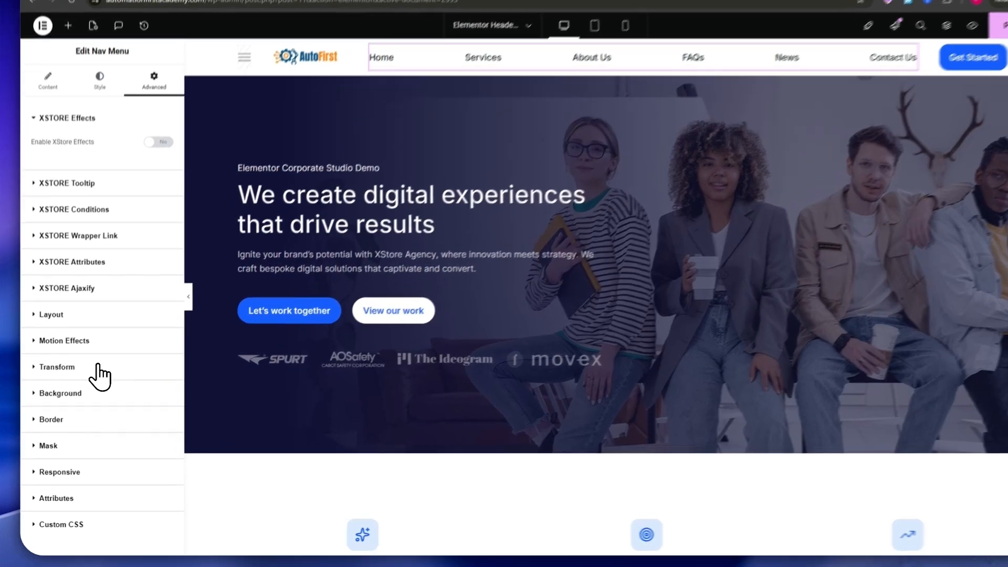
left_click(107, 382)
left_click(88, 407)
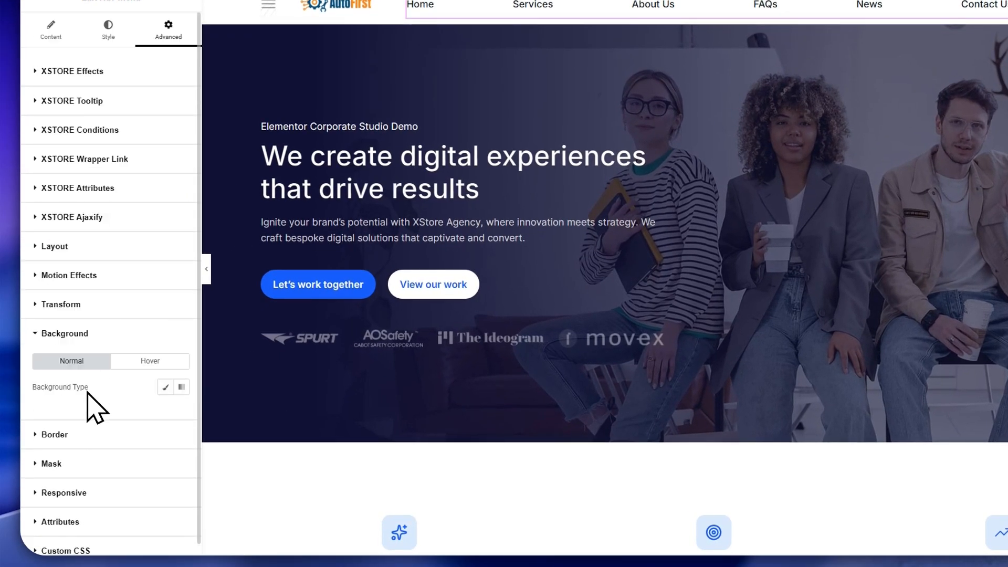
left_click(74, 275)
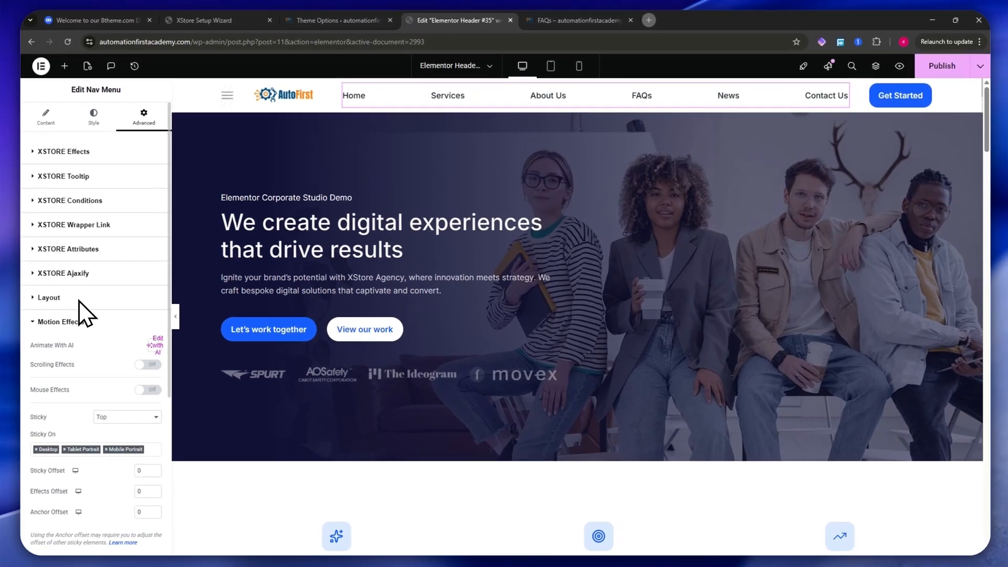
scroll(76, 326, "down", 2)
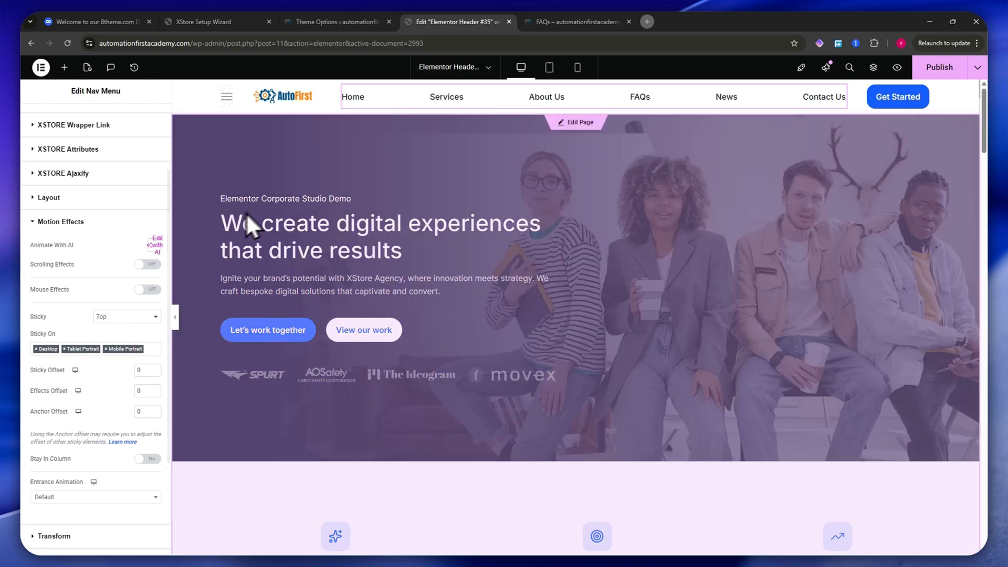
scroll(410, 148, "down", 5)
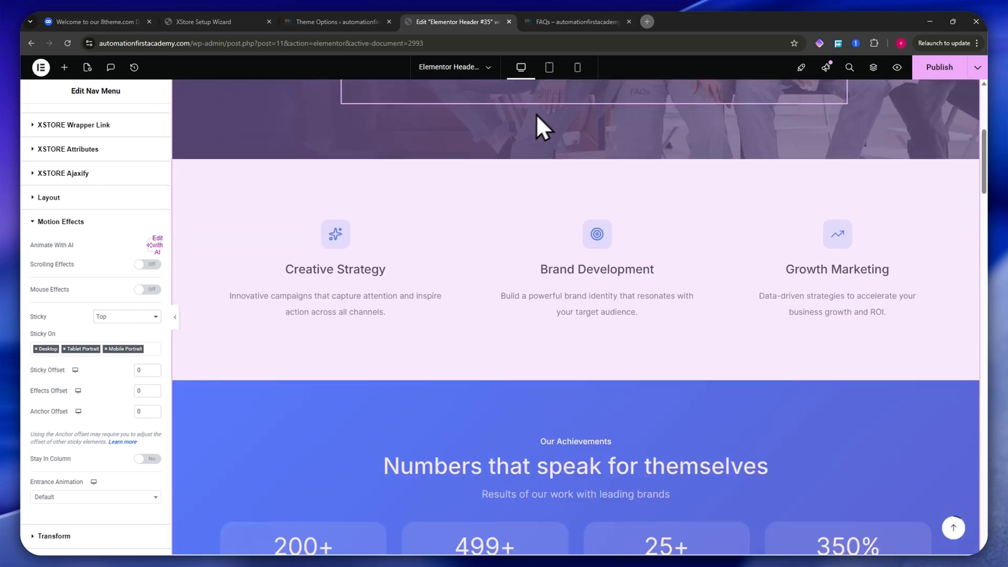
scroll(540, 91, "down", 3)
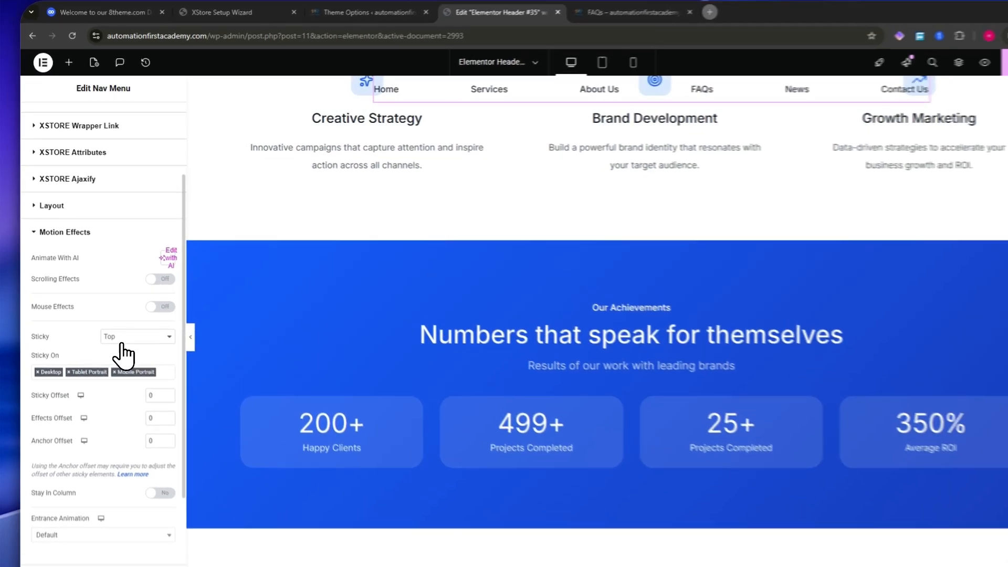
- Set the header navigation menu's Sticky motion effect to None
left_click(126, 316)
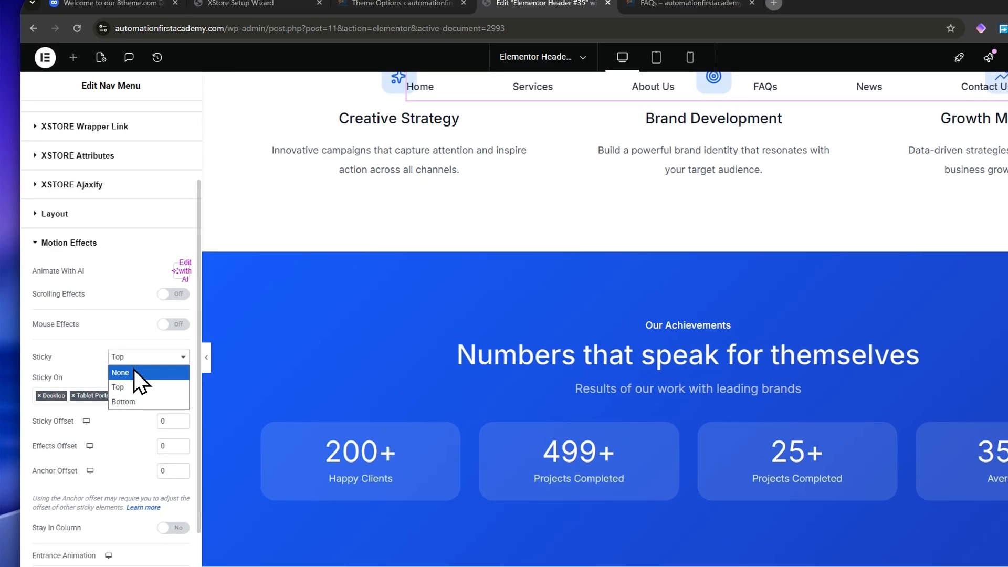
left_click(134, 372)
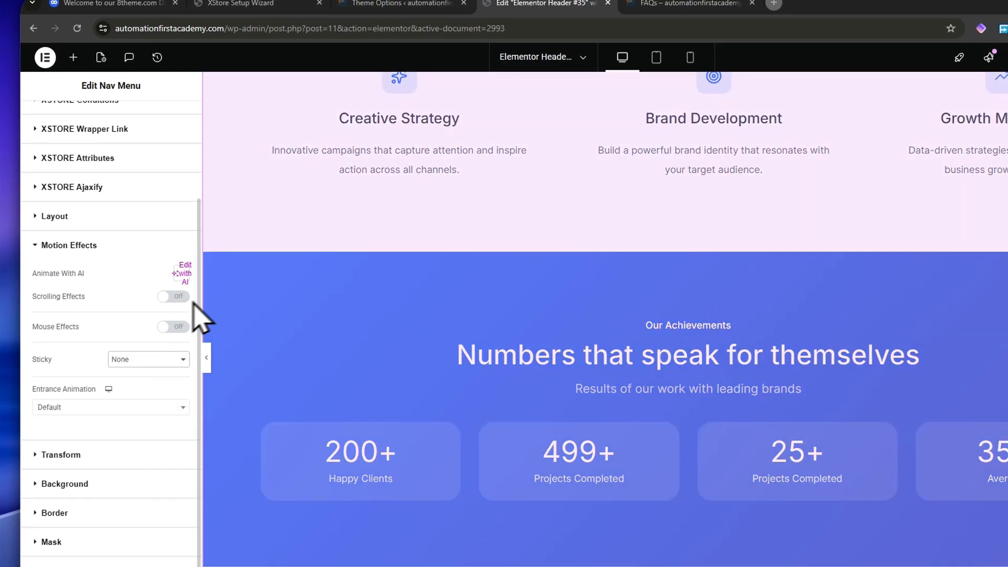
scroll(409, 231, "up", 5)
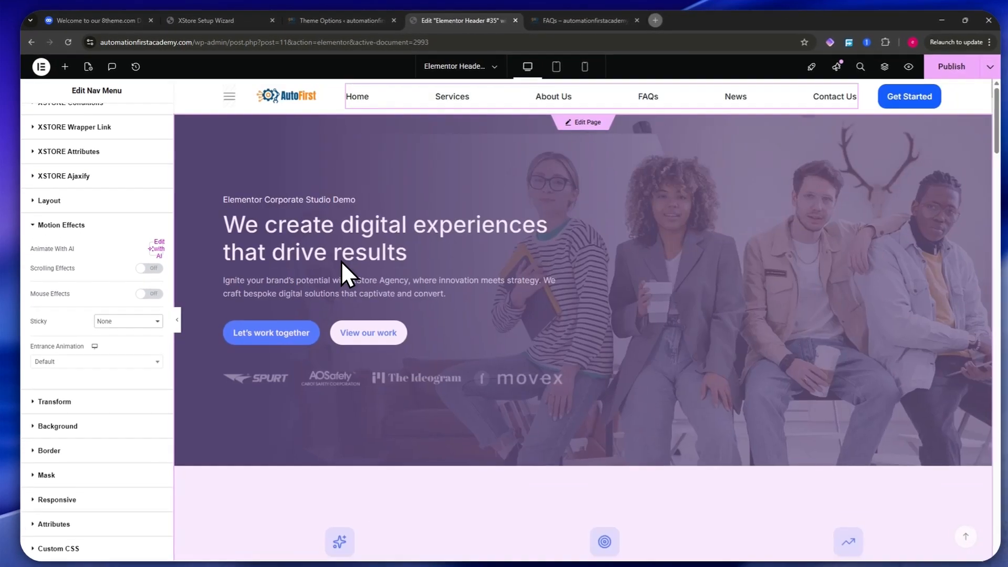
scroll(107, 236, "up", 1)
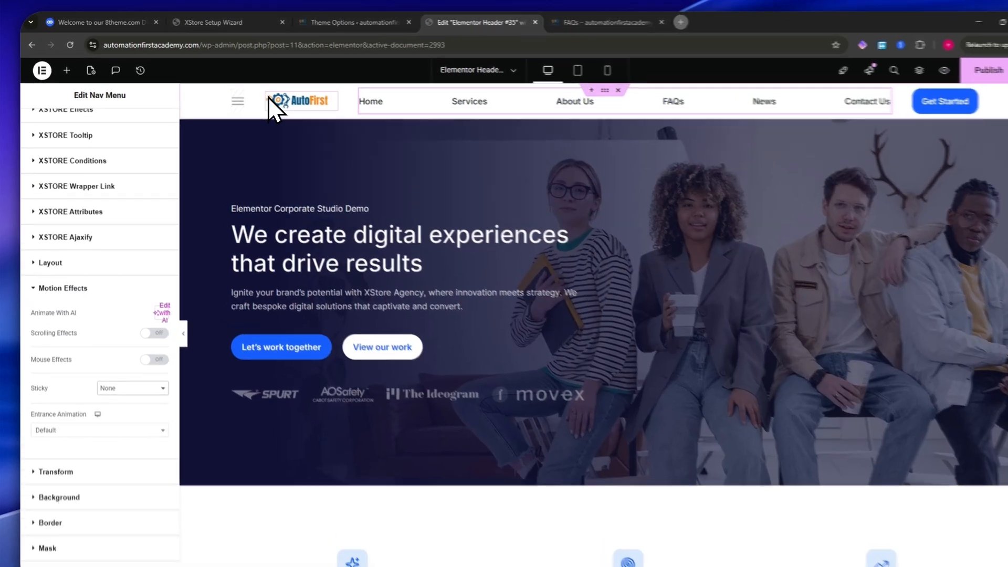
- Examine the advanced settings of the site logo and the navigation menu, including motion effects and custom attributes
left_click(266, 97)
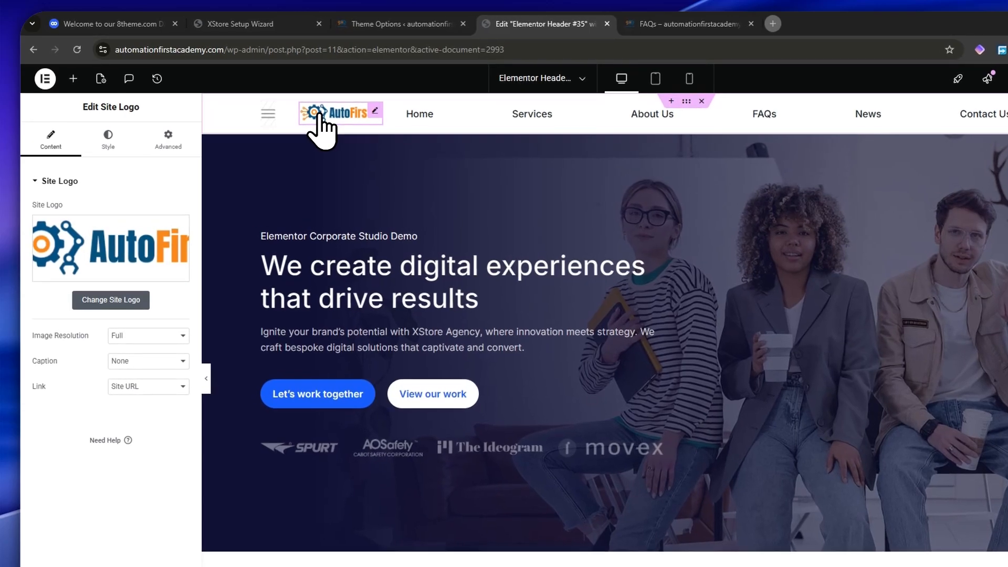
left_click(168, 140)
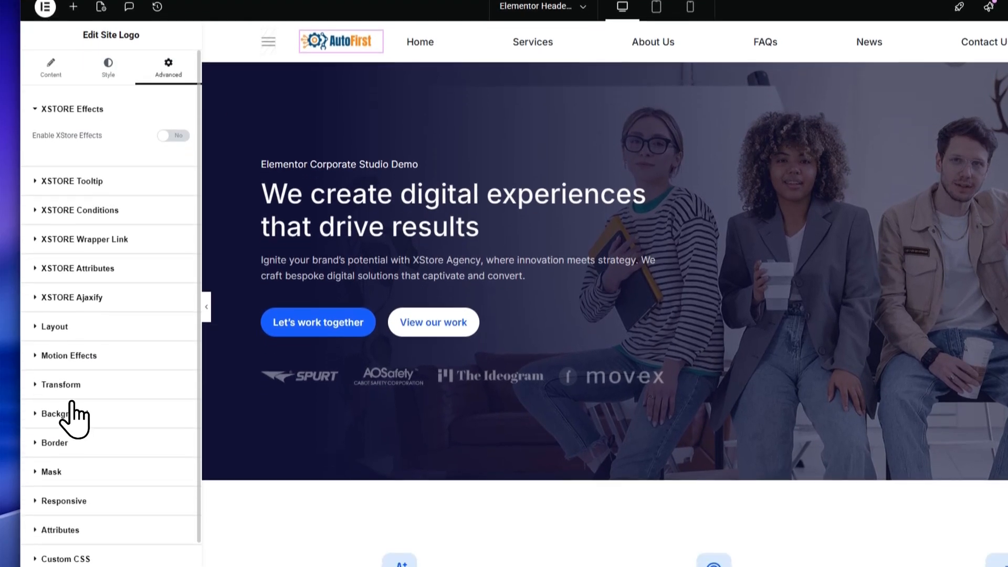
left_click(81, 371)
left_click(82, 300)
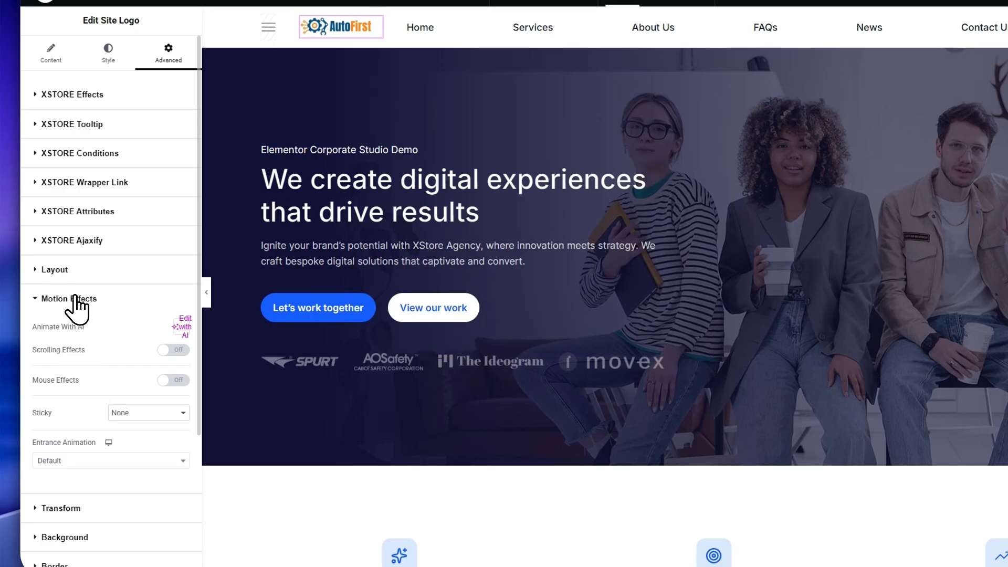
left_click(79, 299)
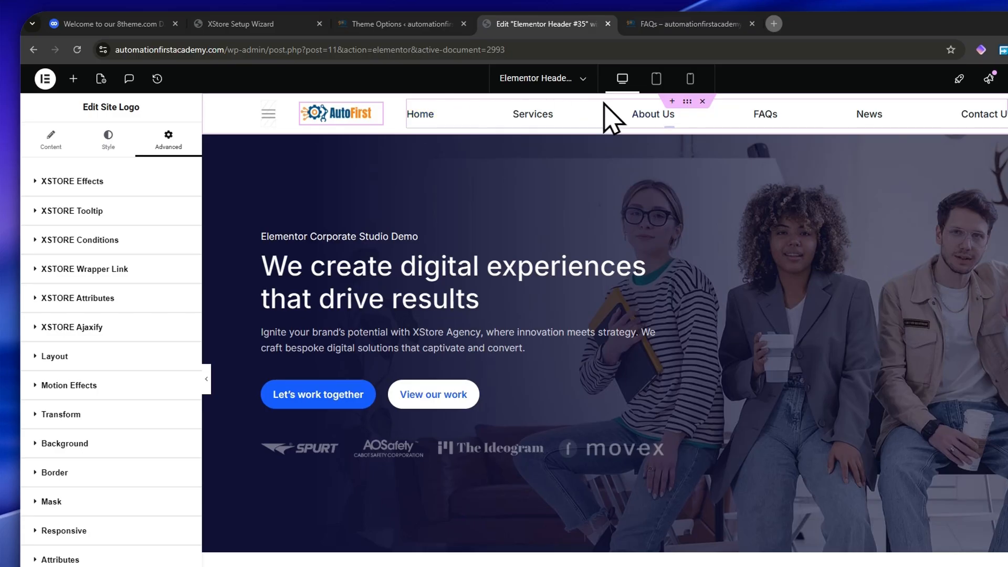
left_click(475, 111)
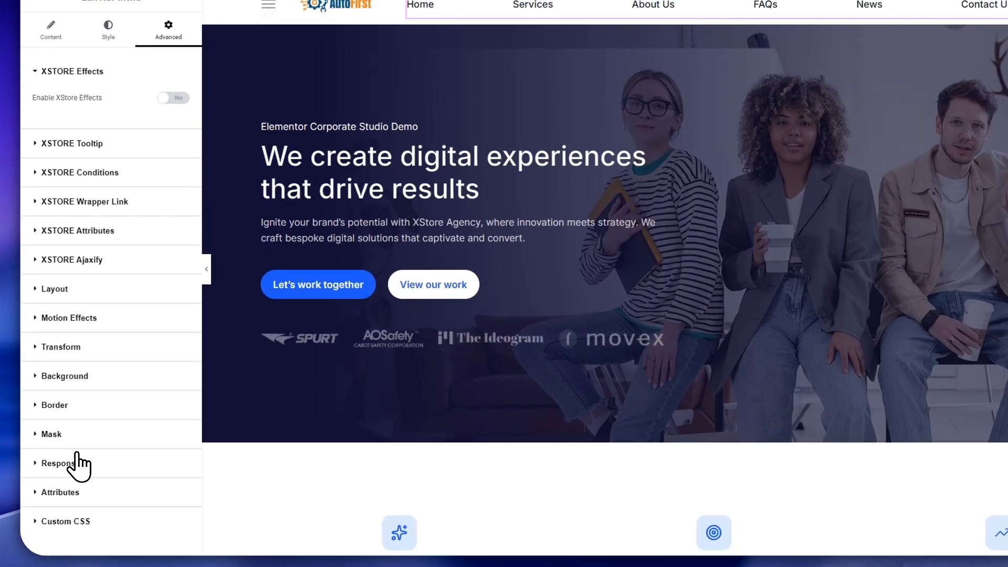
left_click(80, 533)
left_click(86, 512)
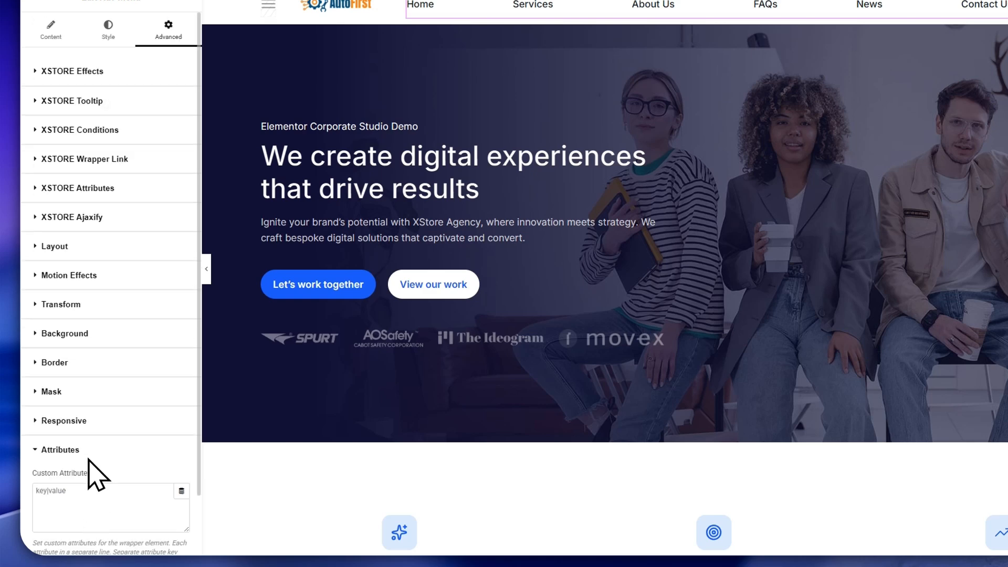
left_click(90, 542)
scroll(108, 405, "up", 2)
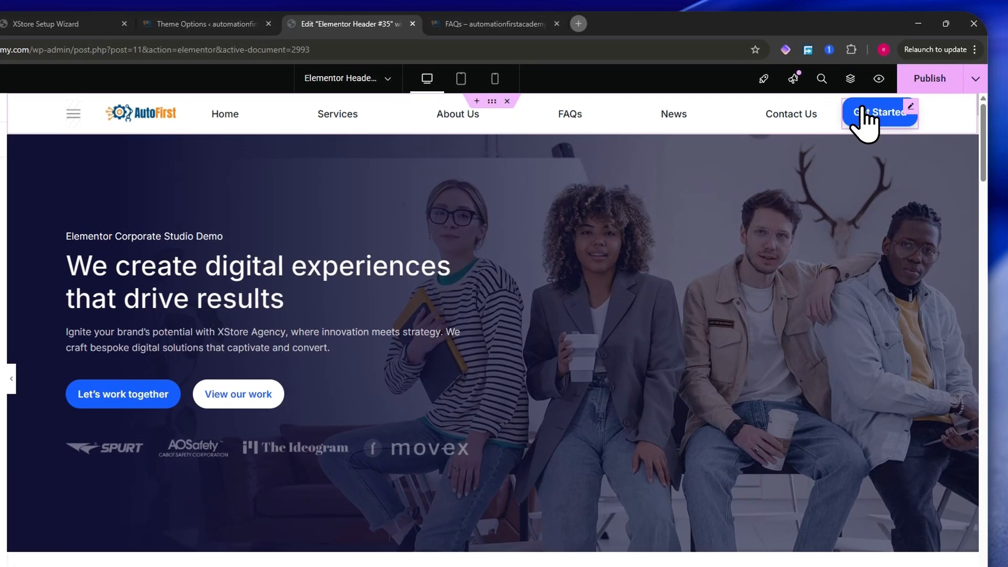
- Set the hover effect of the header's Get Started button to Fill to top
left_click(885, 95)
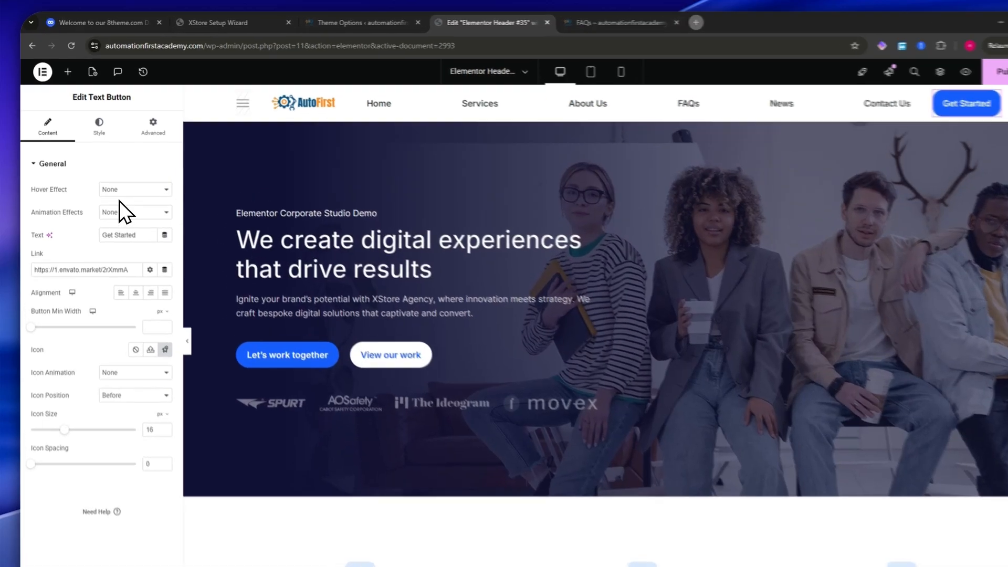
left_click(110, 178)
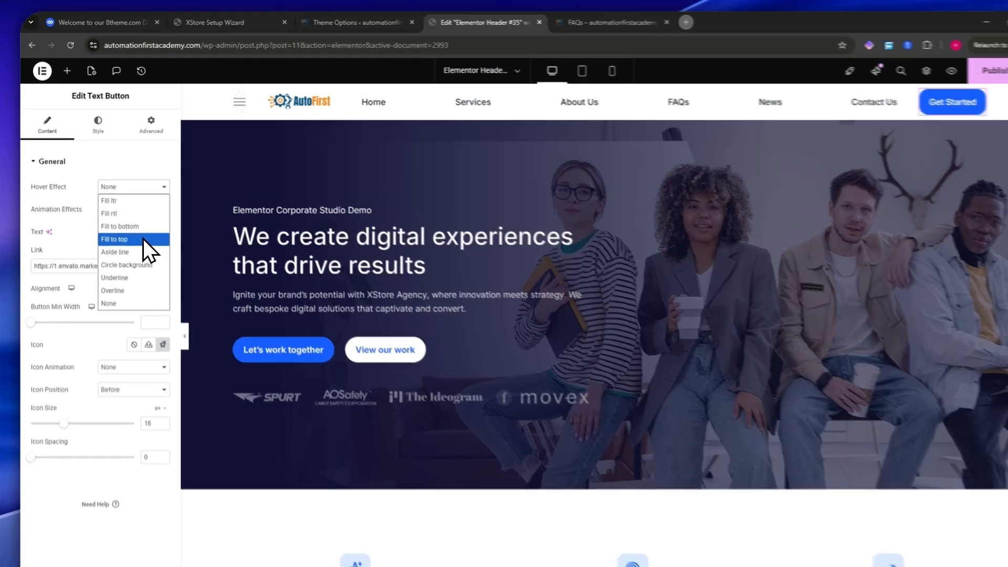
left_click(137, 226)
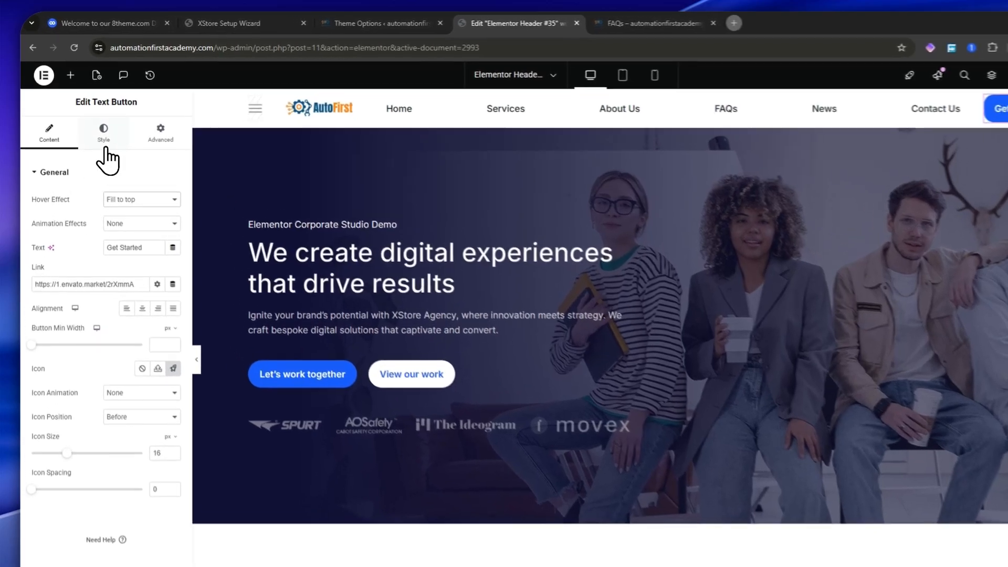
- Change the Get Started button's normal background color to a muted blue, #335EBE
left_click(105, 148)
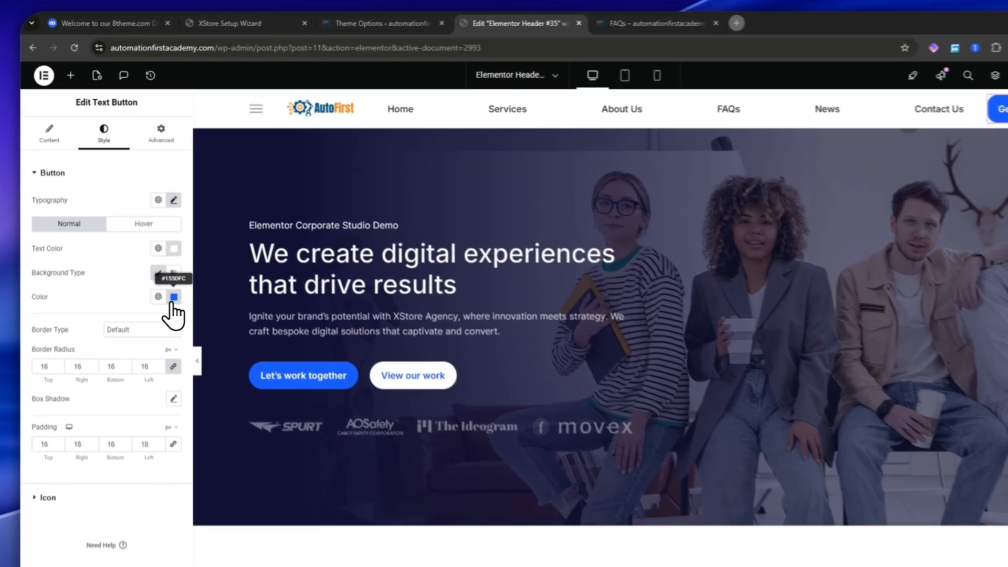
left_click(154, 262)
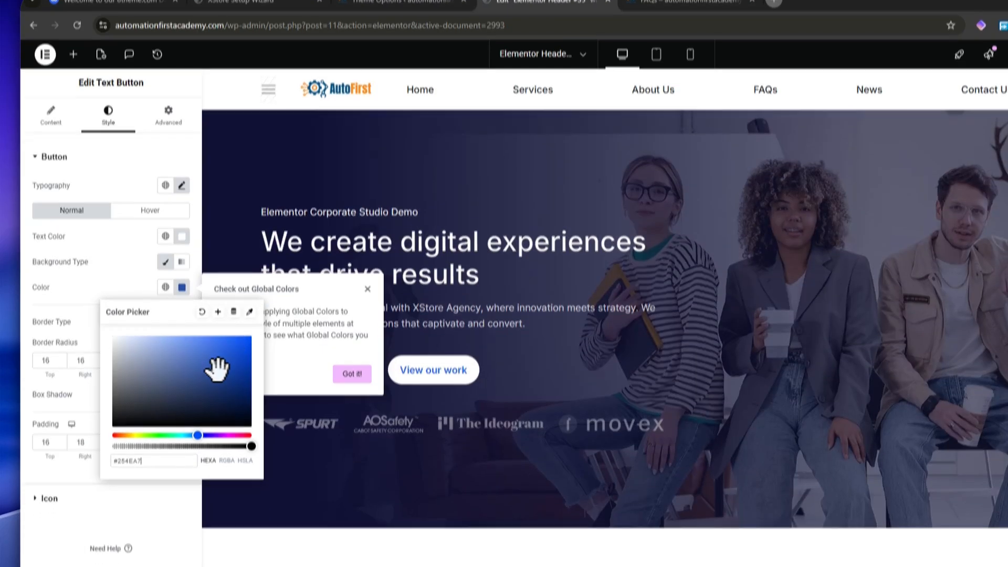
mouse_move(217, 370)
left_mouse_down()
mouse_move(214, 380)
mouse_move(236, 369)
left_mouse_up()
left_click_drag(202, 327, 182, 321)
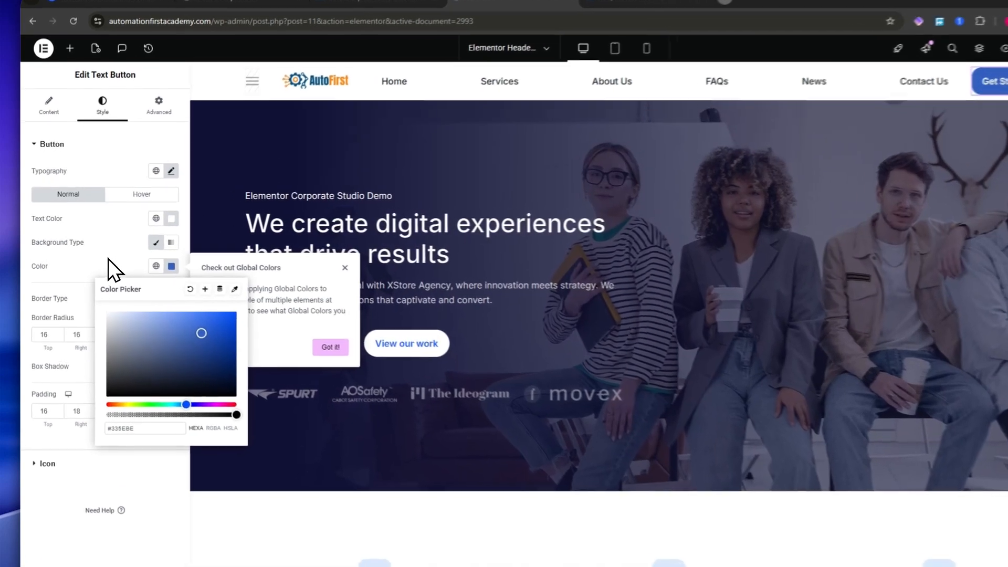
left_click(97, 254)
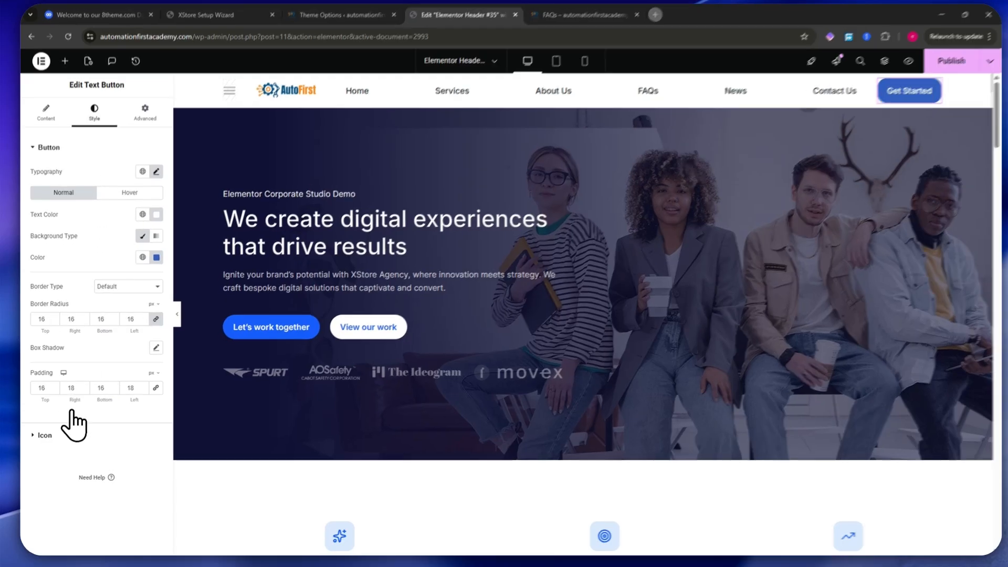
left_click(73, 434)
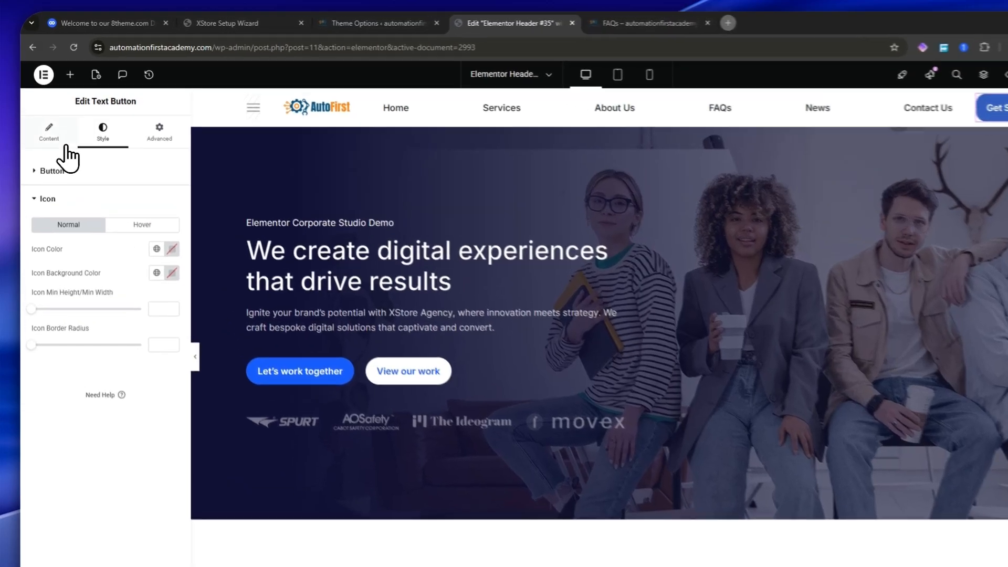
left_click(46, 117)
left_click(93, 116)
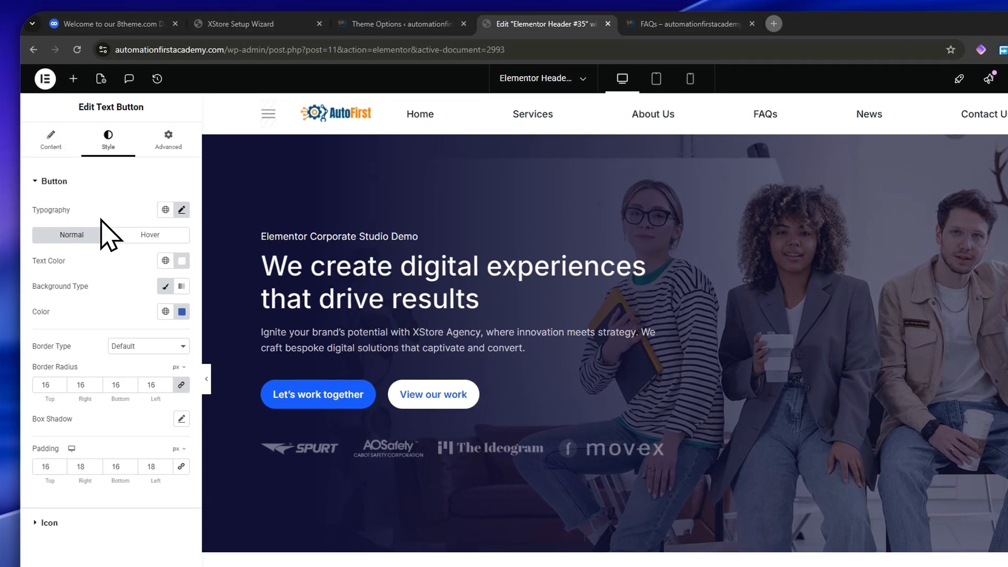
- Try amber and orange text colors on the Get Started button and restore white (#FFFFFF)
left_click(182, 261)
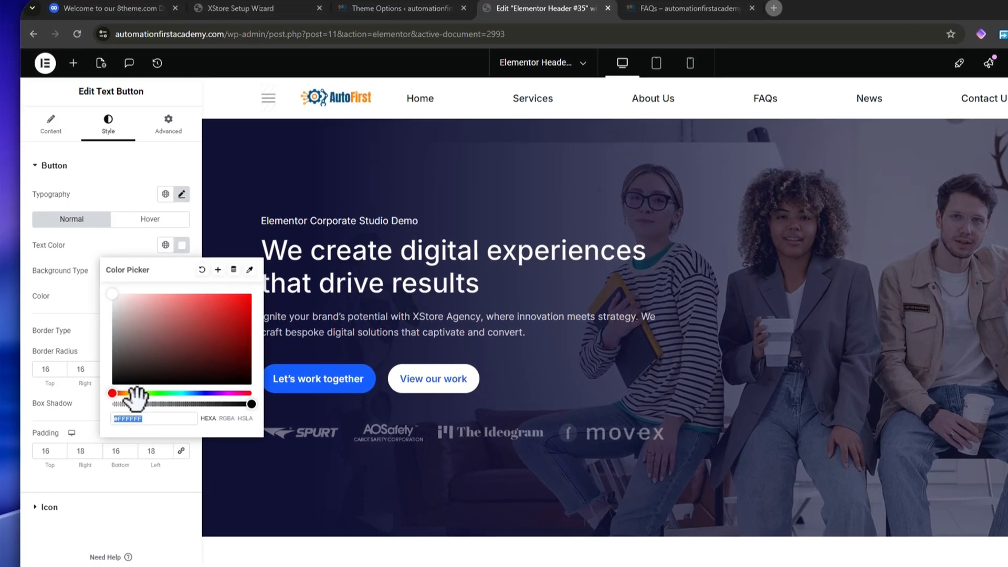
left_click_drag(136, 394, 131, 397)
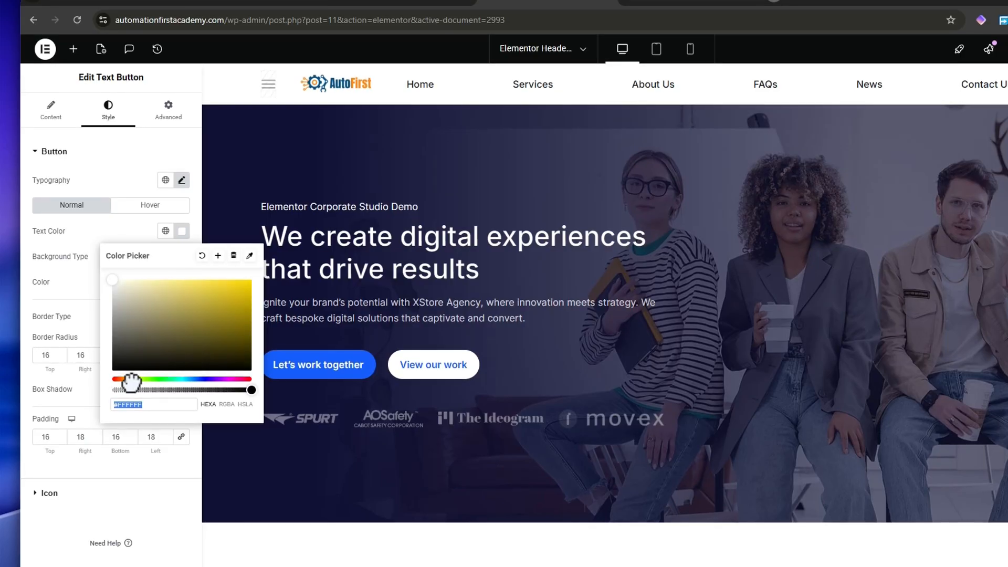
left_click_drag(191, 315, 257, 262)
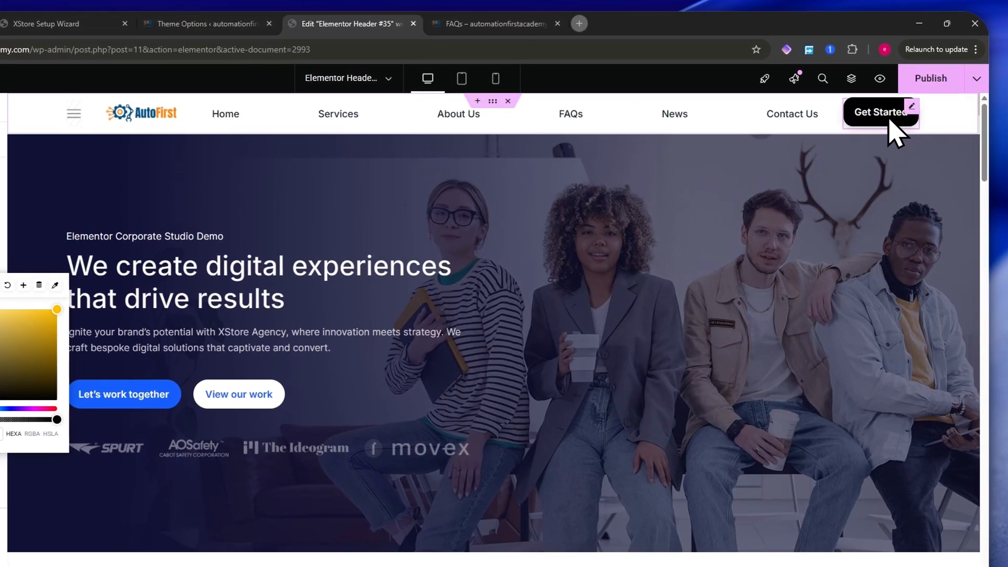
left_click_drag(74, 351, 114, 364)
left_click(123, 370)
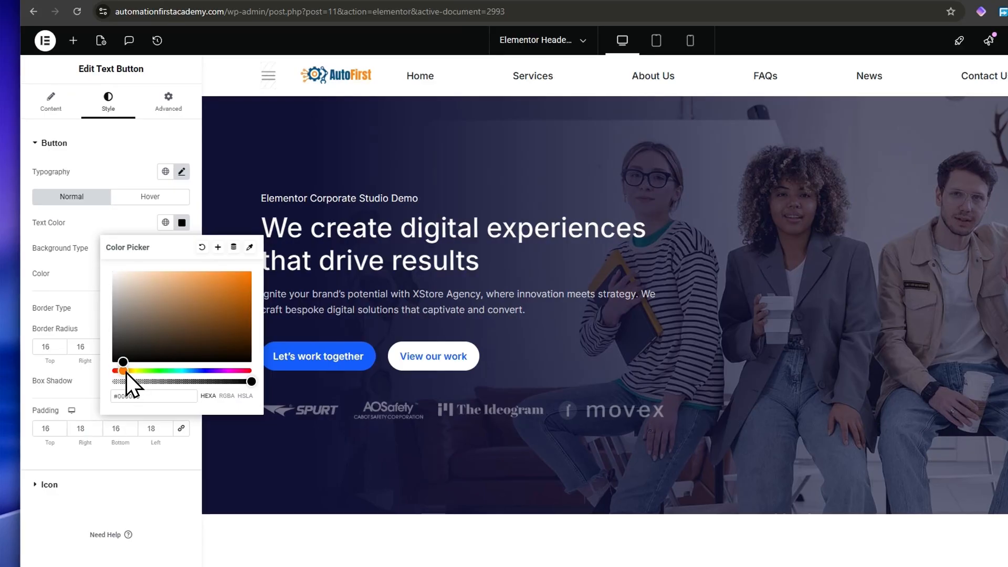
left_click_drag(135, 355, 237, 279)
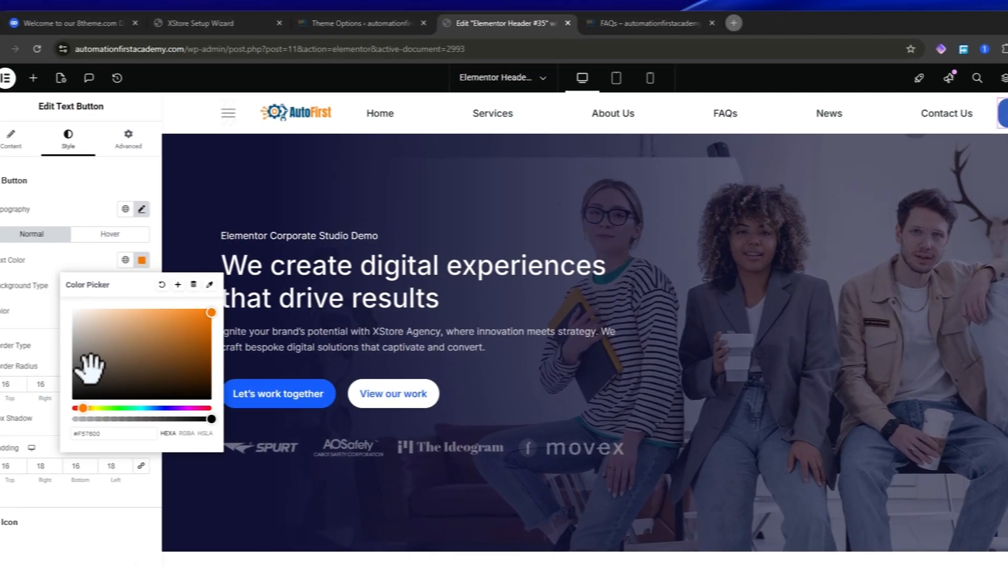
left_click(131, 272)
left_click_drag(123, 308, 103, 307)
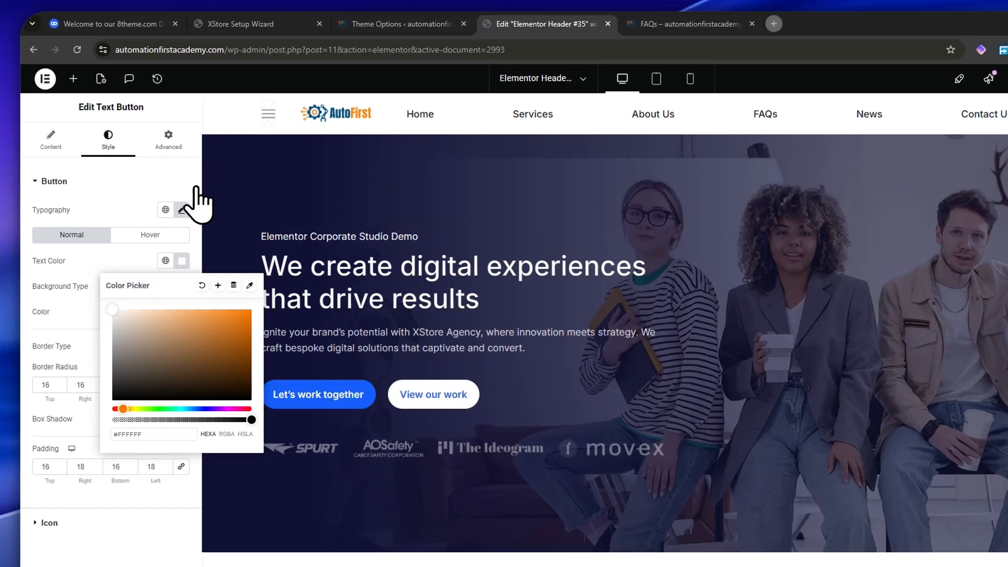
left_click(182, 180)
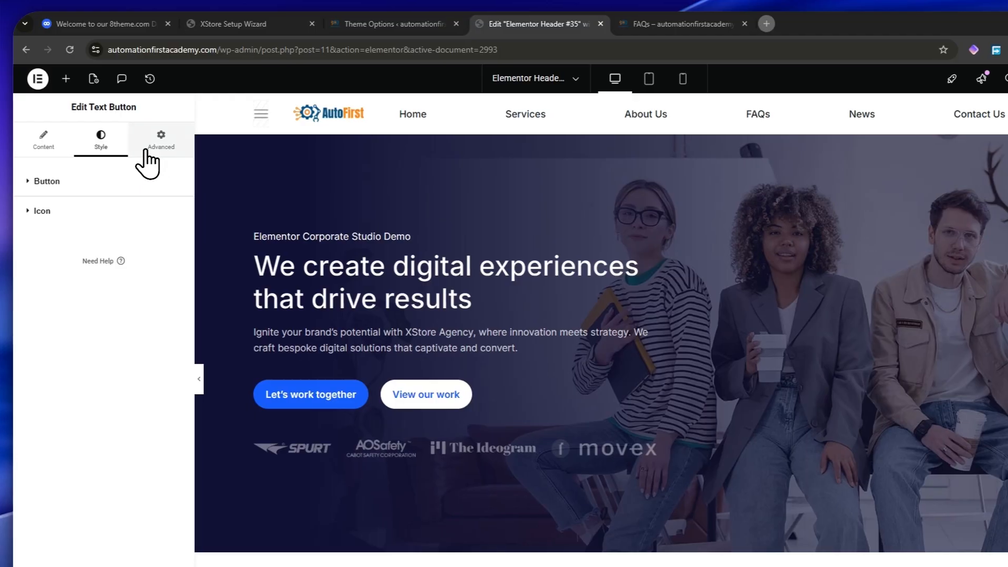
- Enable XStore Effects on the Get Started button and set the effect type to 3d Hover Effect
left_click(0, 139)
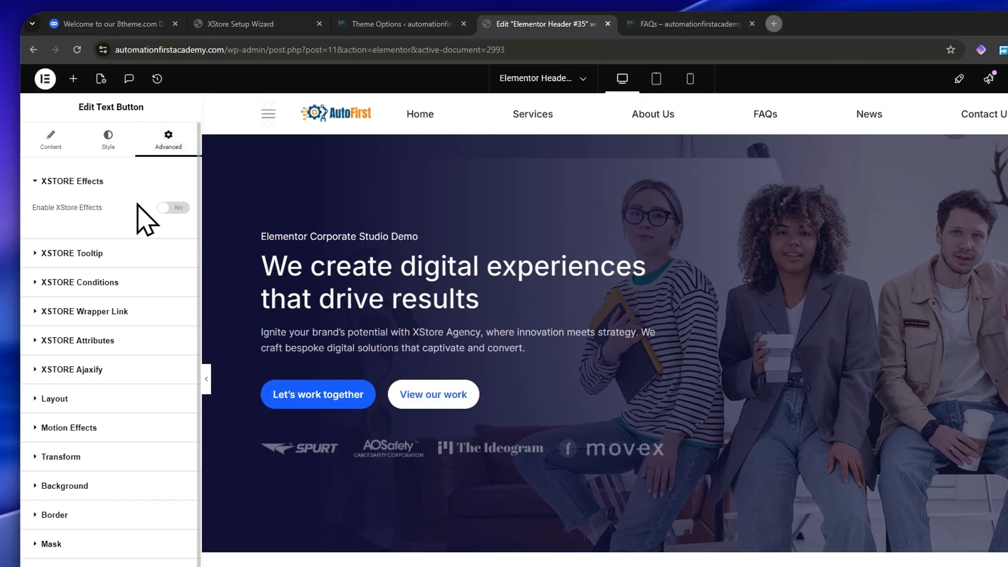
left_click(168, 208)
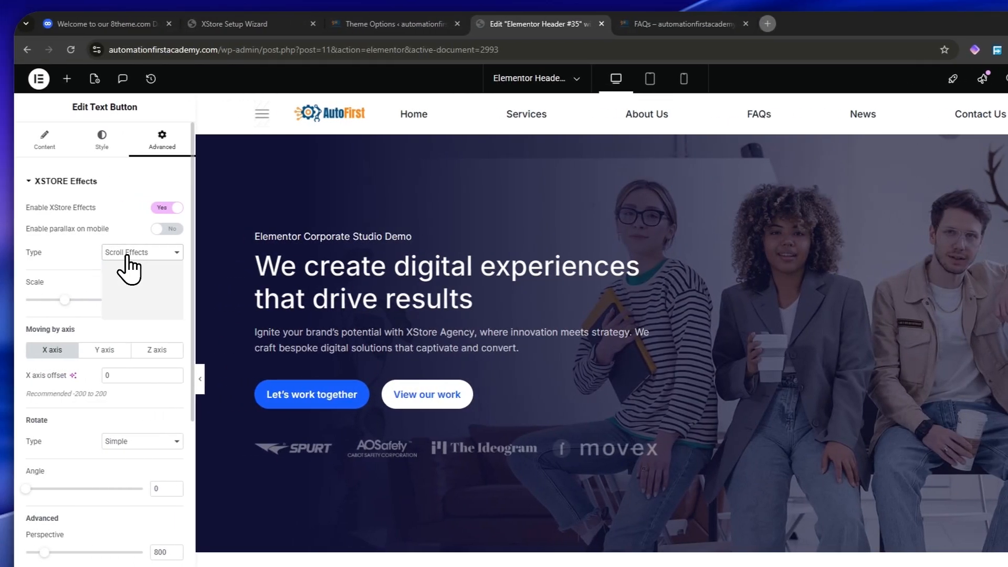
left_click(139, 252)
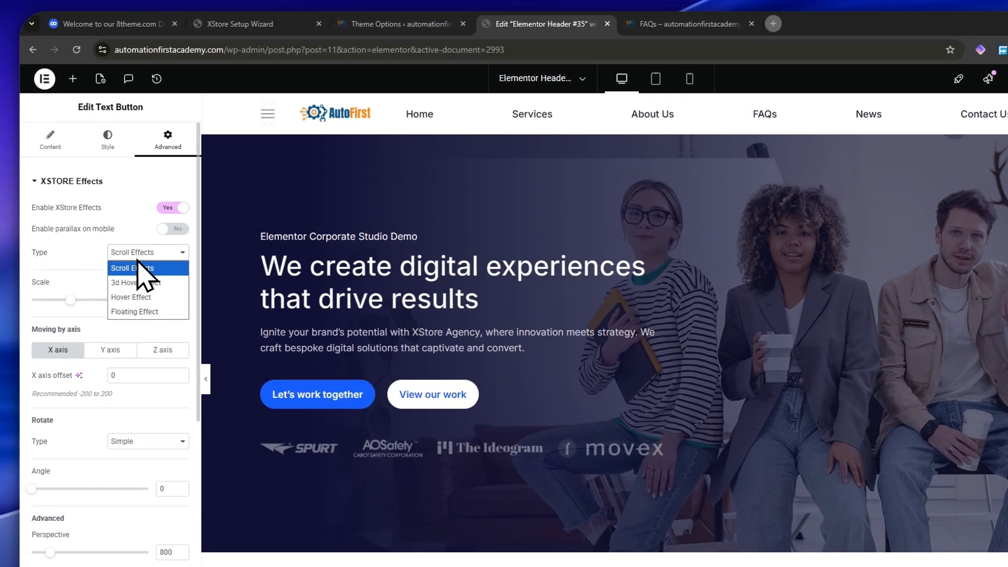
left_click(132, 282)
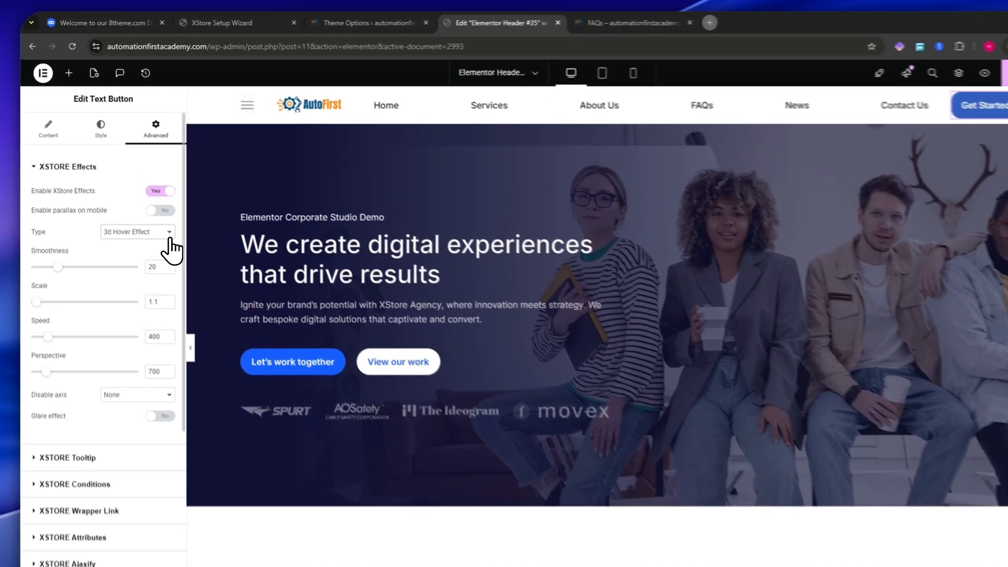
left_click(139, 212)
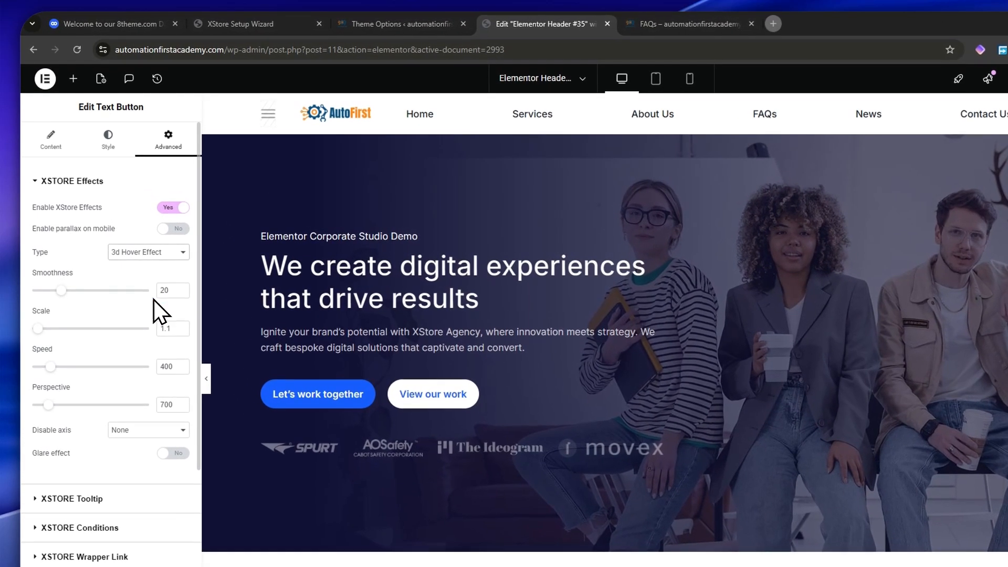
left_click(153, 298)
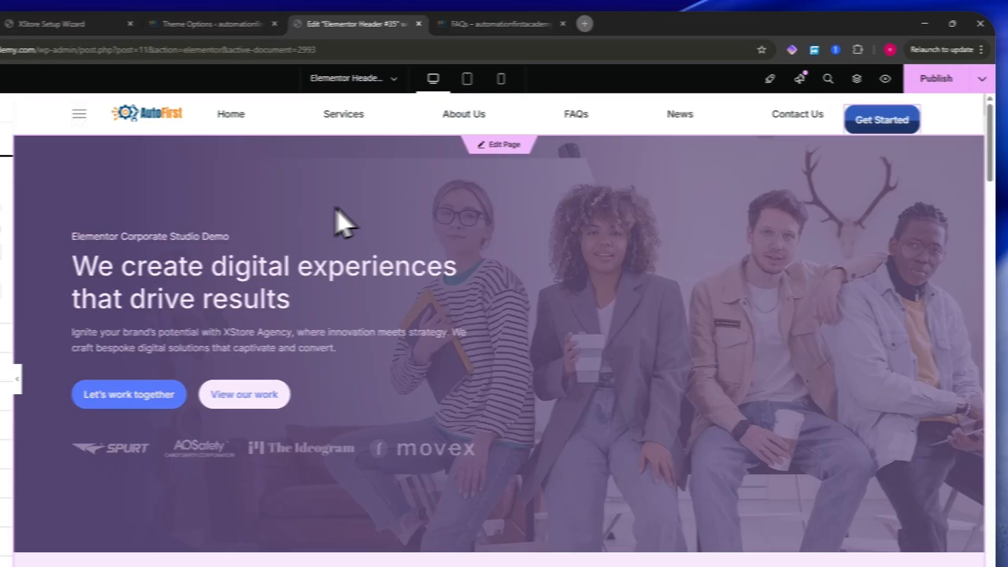
left_click(142, 253)
left_click(153, 284)
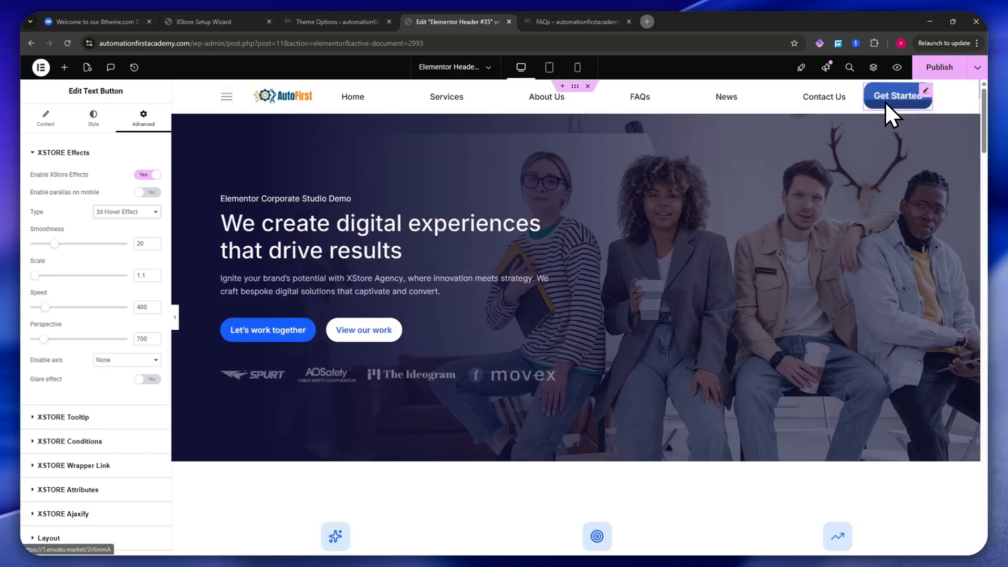
scroll(56, 353, "down", 5)
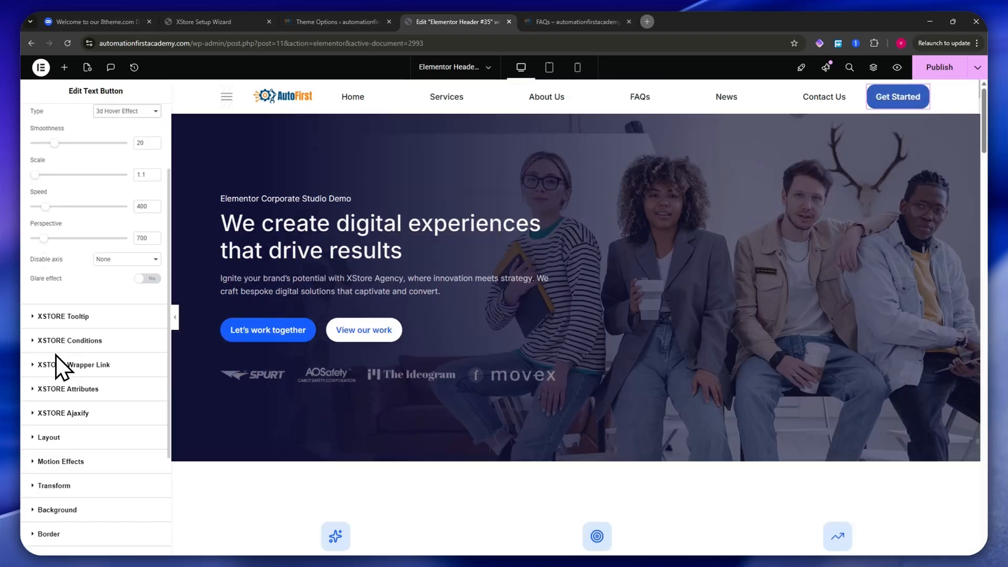
- Examine the Get Started button's remaining advanced settings and the link address in its content settings
scroll(84, 313, "up", 5)
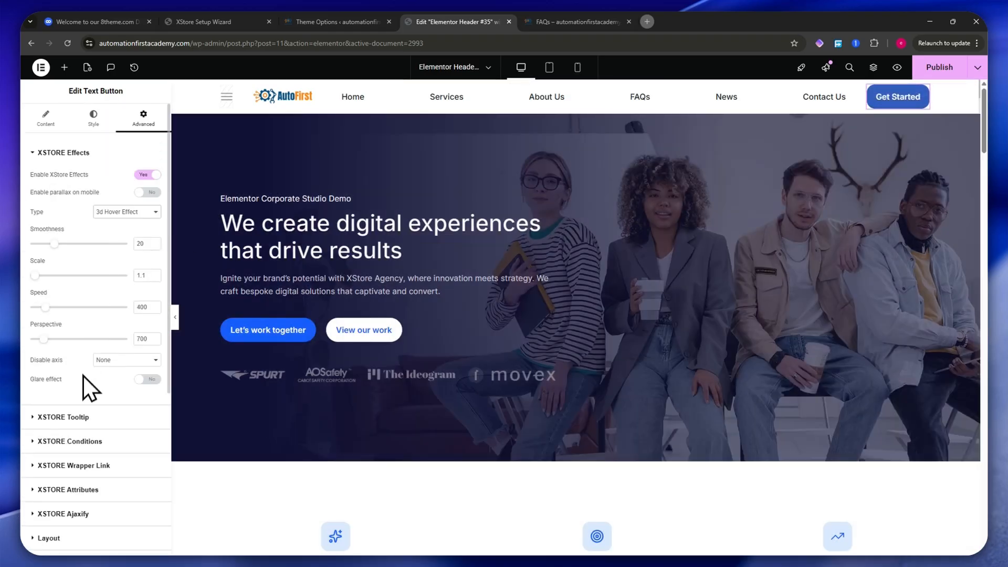
scroll(79, 419, "down", 5)
scroll(152, 226, "up", 5)
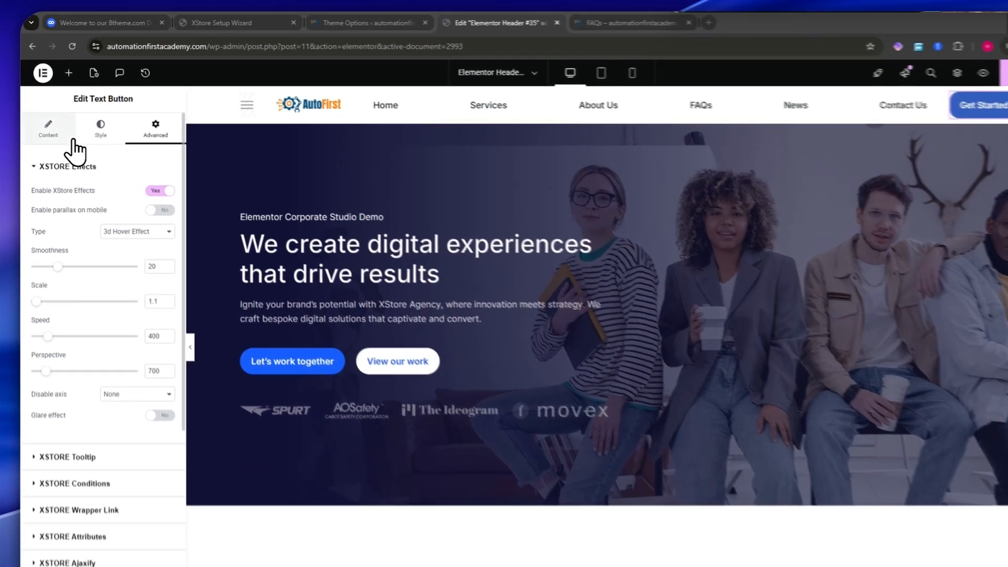
left_click(72, 140)
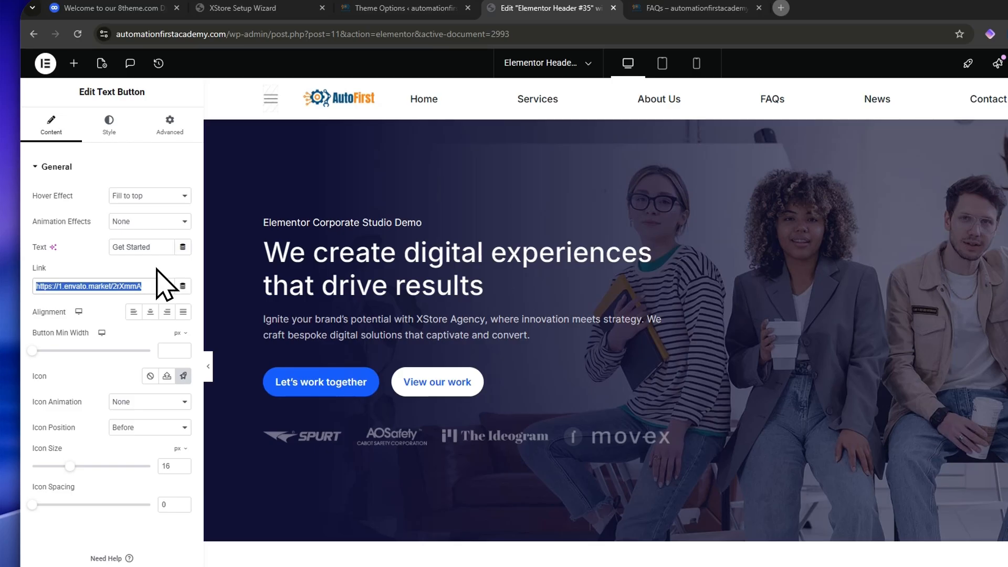
left_click(52, 286)
left_click_drag(54, 286, 137, 283)
left_click(73, 286)
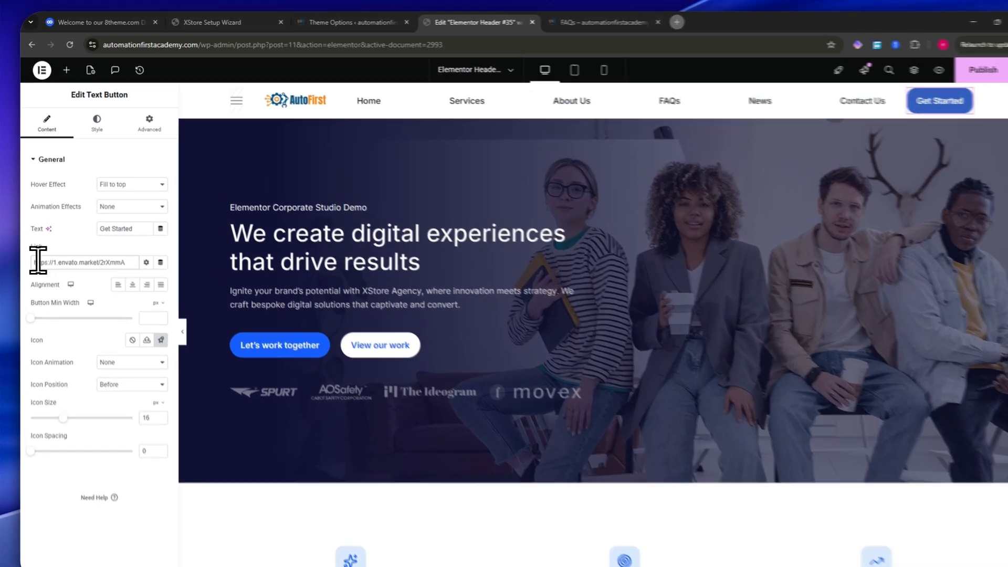
left_click_drag(38, 251, 125, 251)
left_click(65, 251)
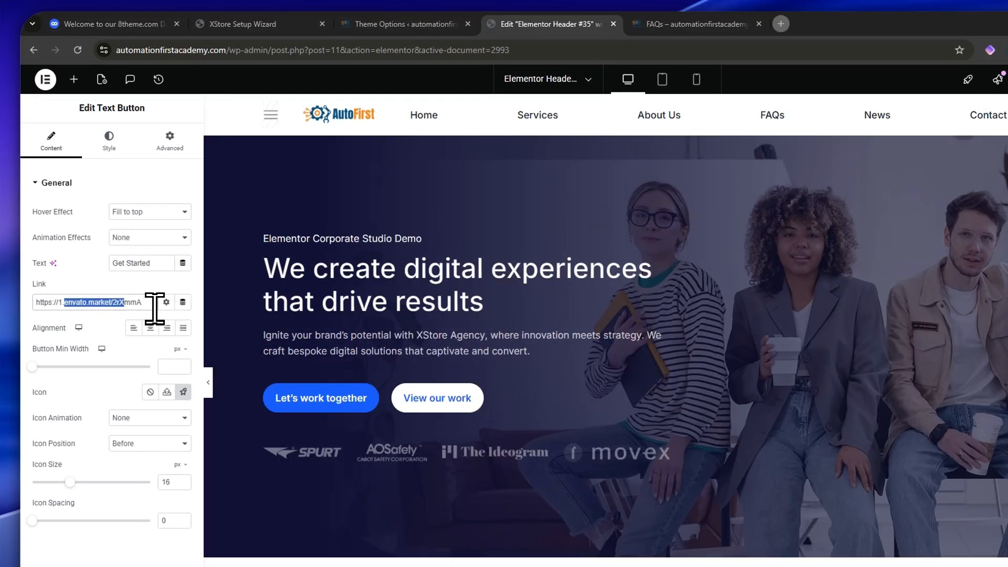
left_click(150, 305)
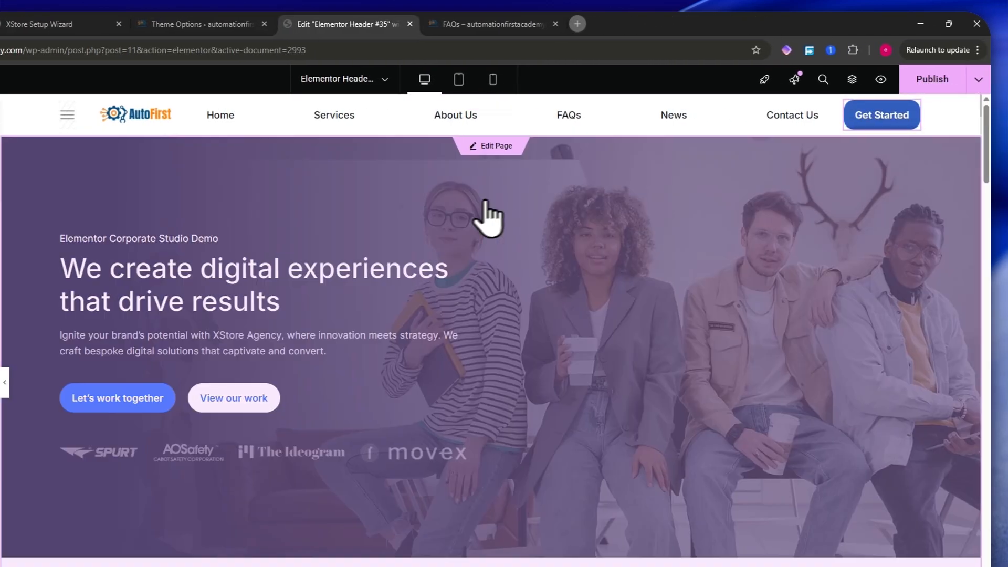
- Leave the header for the page content, saving the header changes
left_click(484, 179)
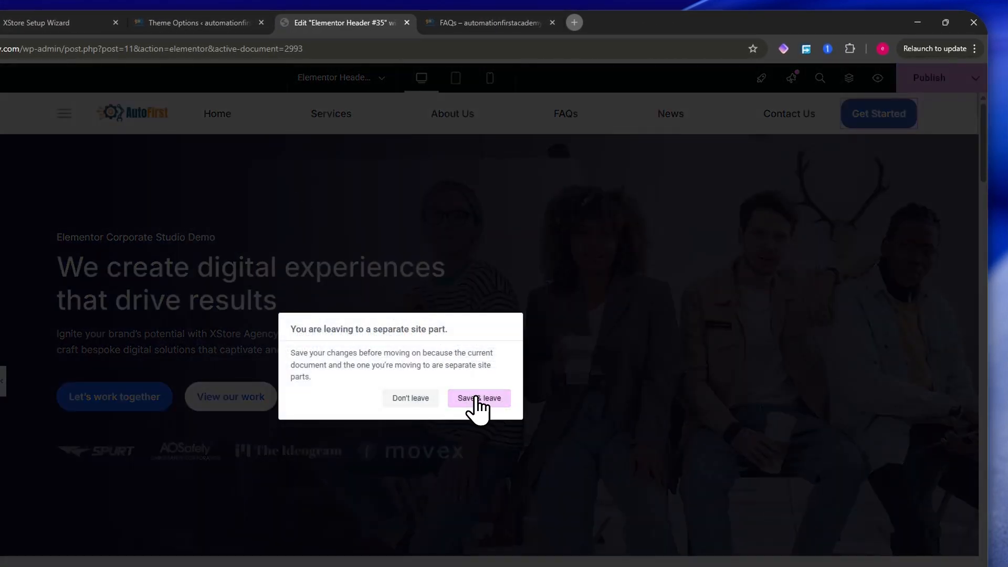
left_click(479, 400)
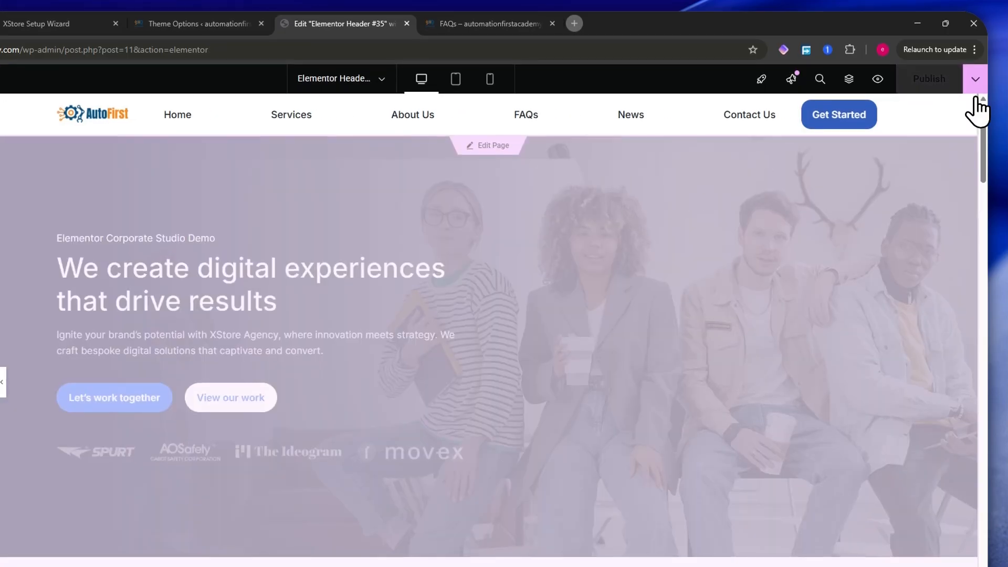
- Check the updated header on the live FAQs page and follow the Get Started button's link to its destination
left_click(536, 27)
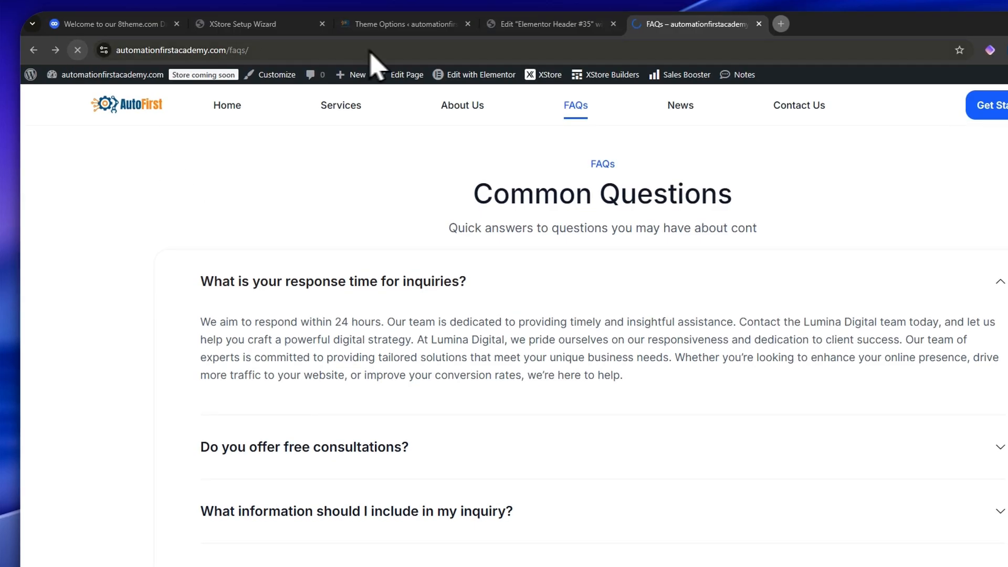
left_click(522, 26)
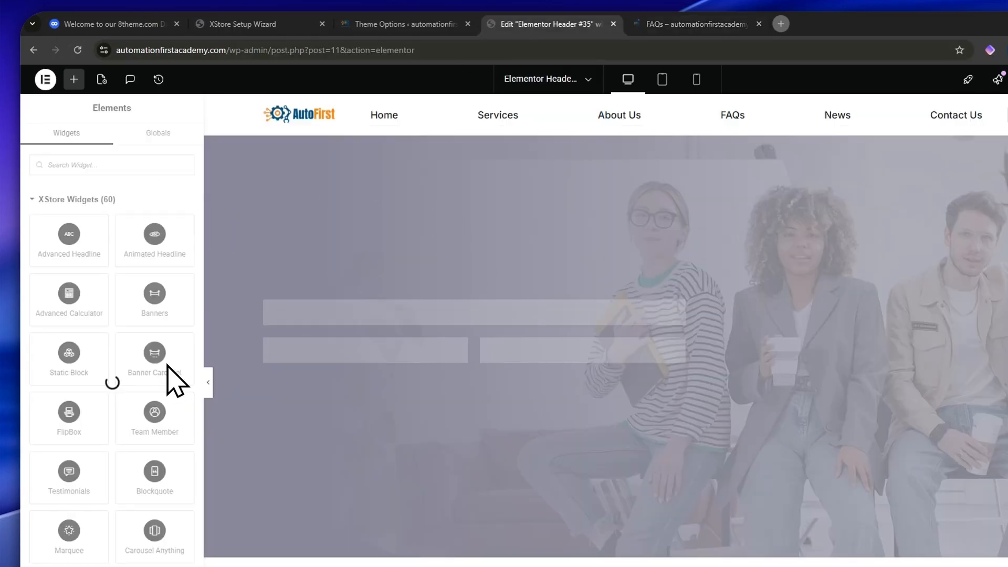
left_click(682, 24)
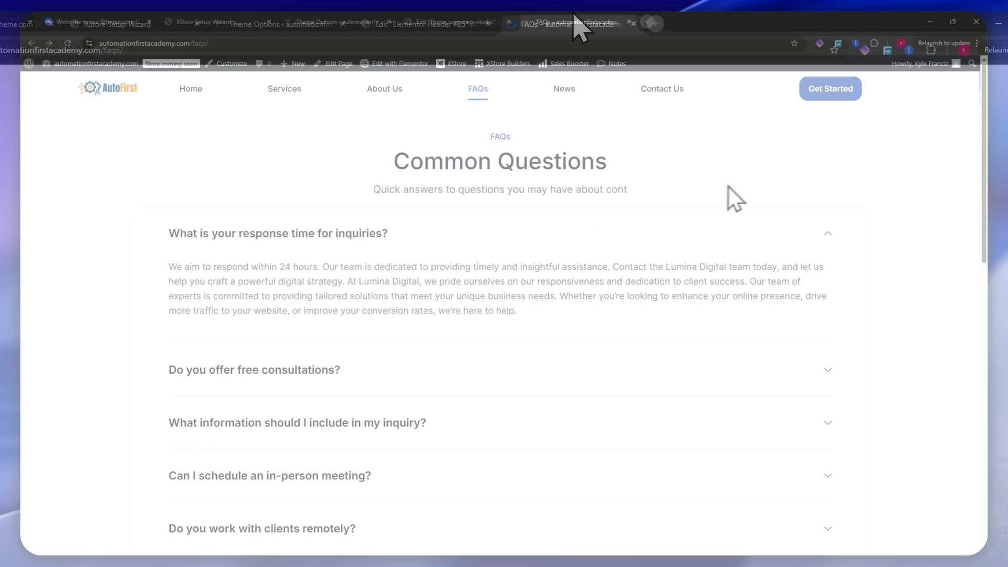
left_click(829, 96)
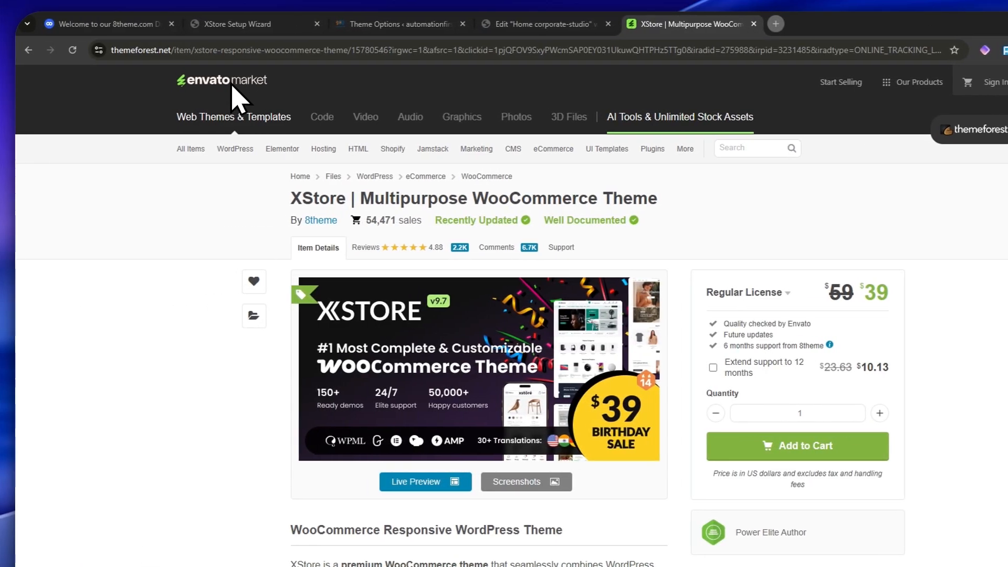
left_click_drag(297, 199, 682, 199)
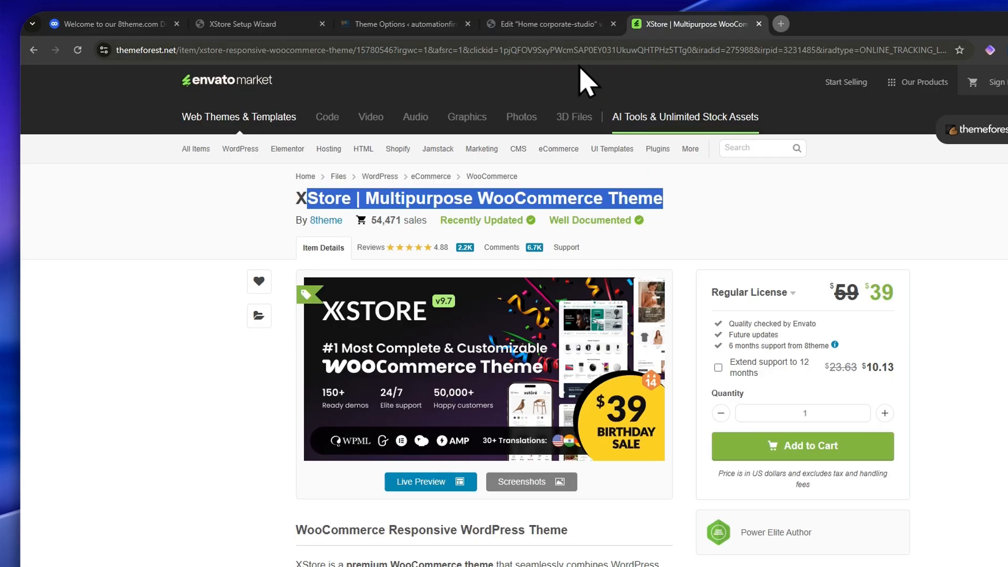
- Return to the Elementor editor, save the header, and open the Home corporate-studio page content for editing
left_click(544, 24)
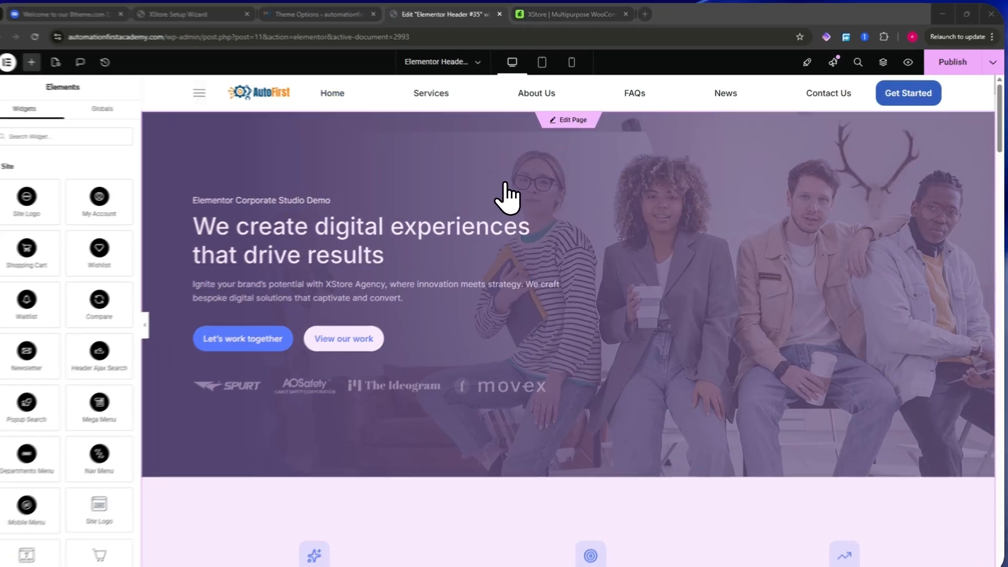
left_click(505, 197)
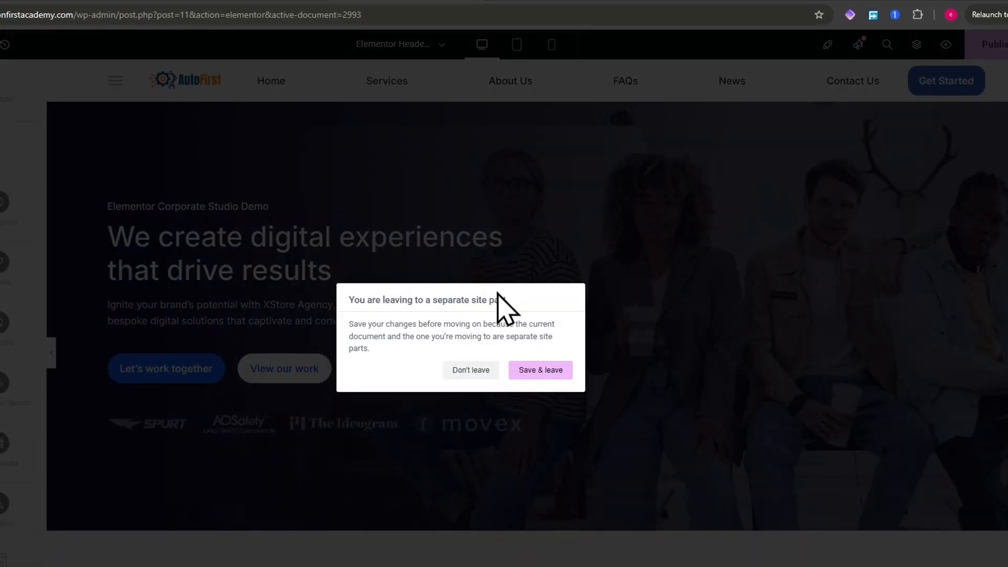
left_click(530, 378)
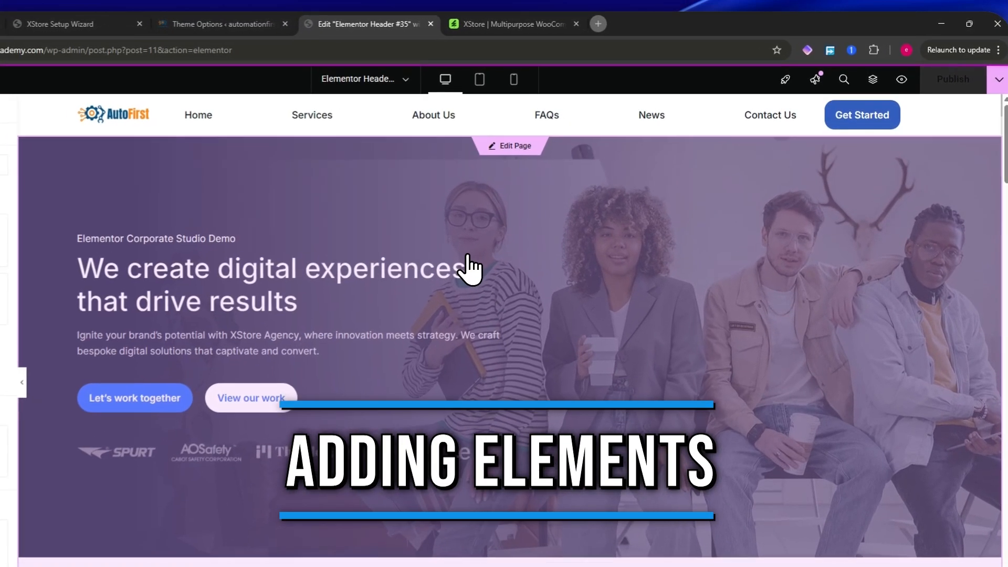
left_click(495, 243)
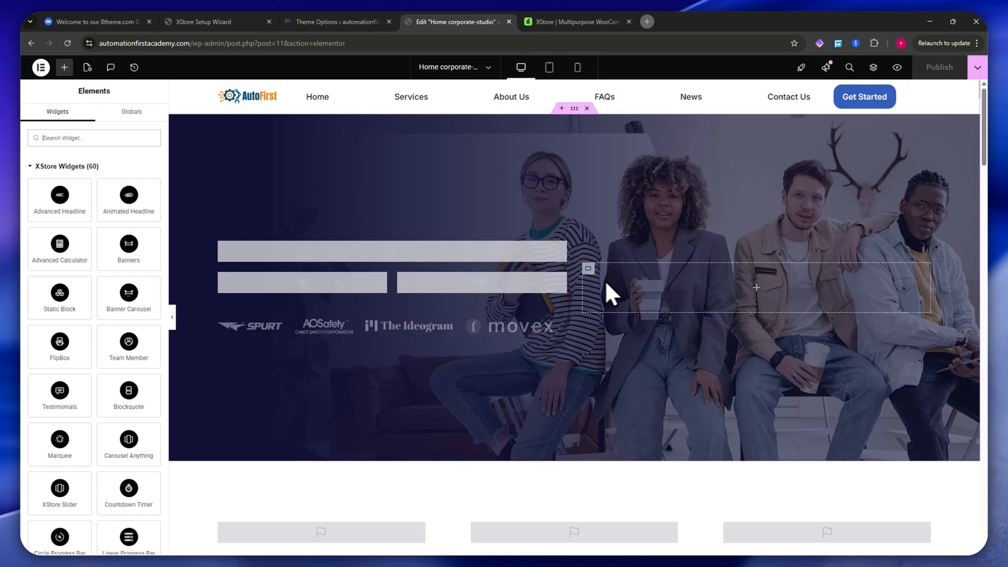
- Add a Countdown Timer widget to the hero section between the description text and the two buttons
scroll(449, 345, "down", 4)
scroll(452, 348, "up", 4)
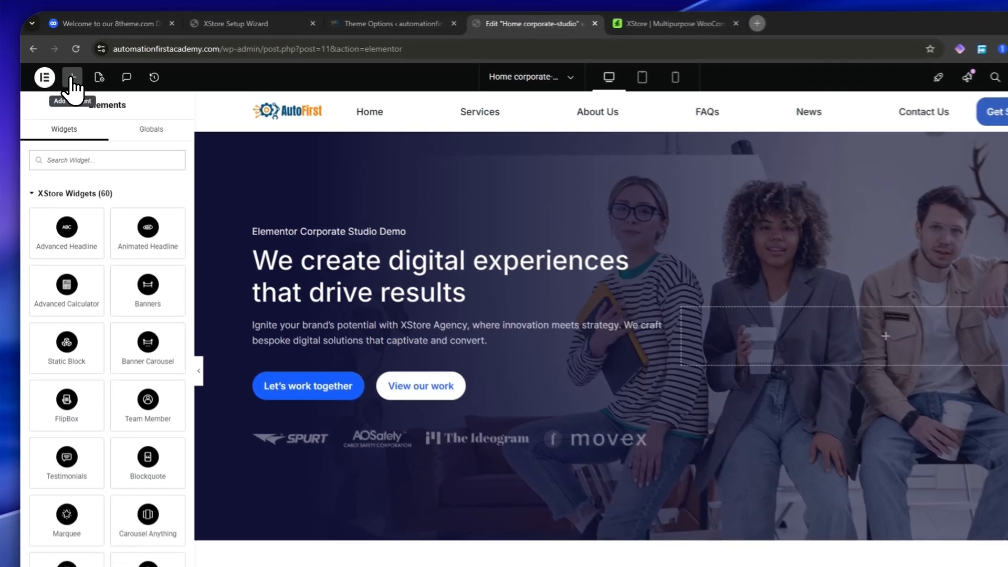
left_click(64, 69)
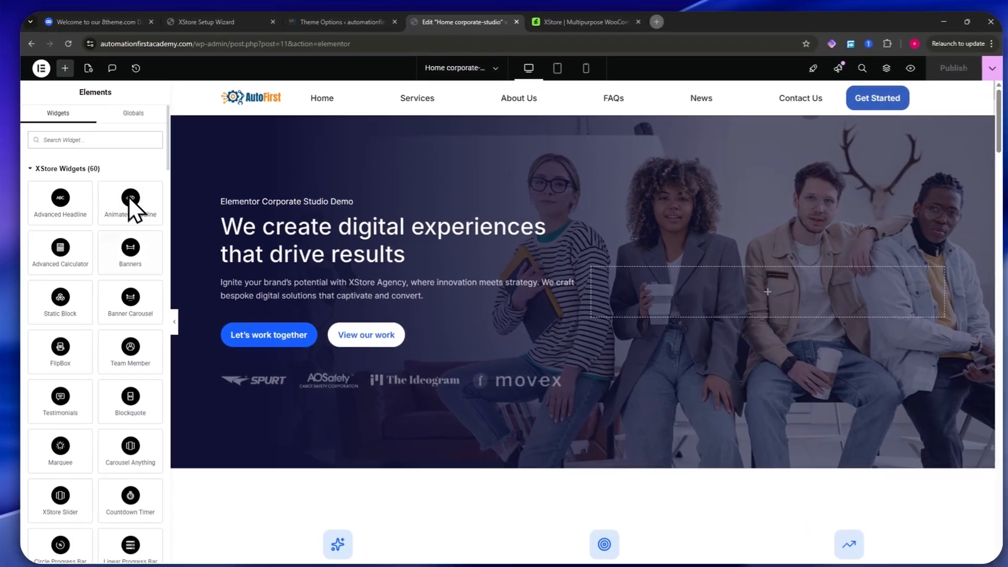
scroll(121, 278, "down", 3)
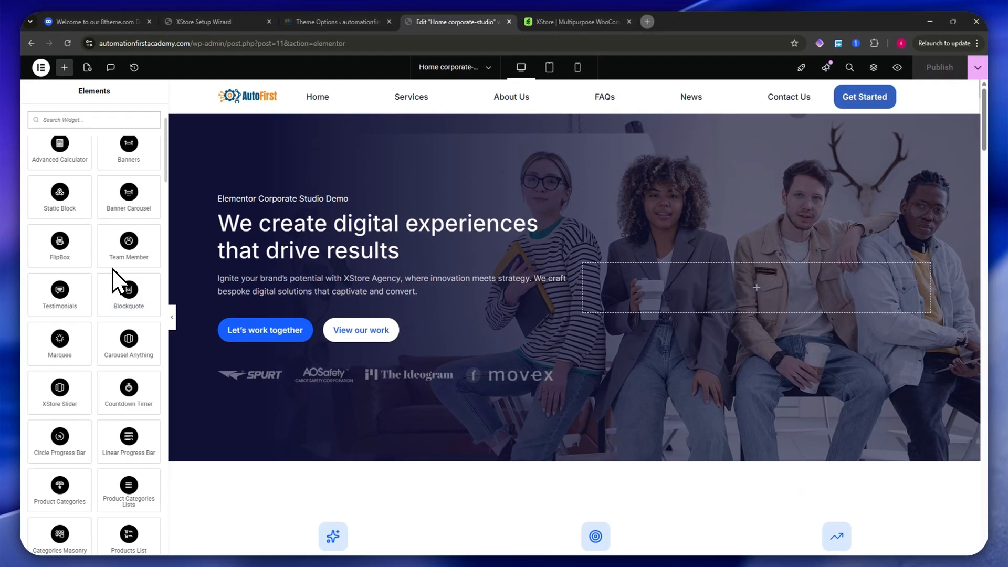
scroll(112, 267, "up", 3)
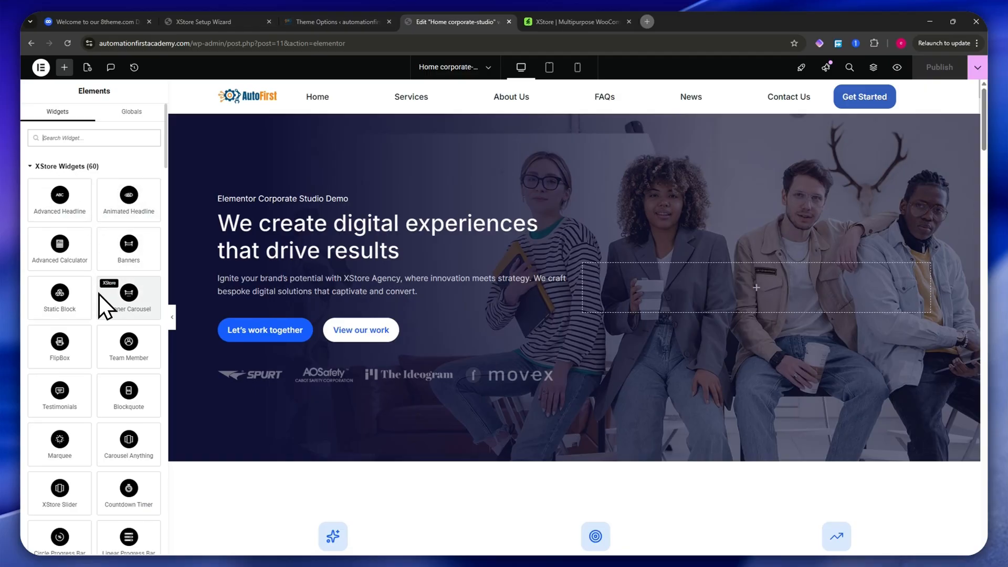
scroll(100, 304, "down", 2)
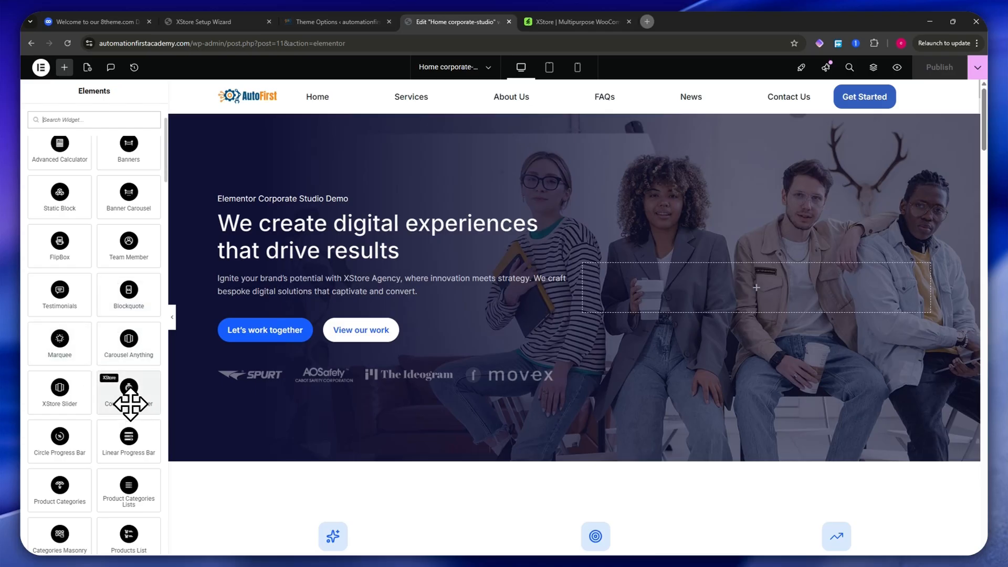
left_click_drag(118, 388, 287, 310)
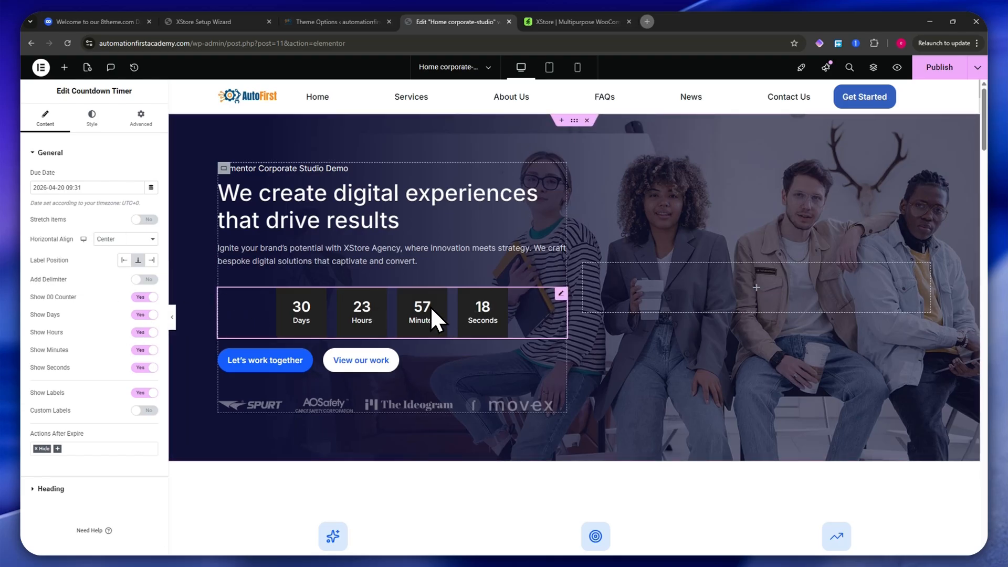
- Try the Stretch Items option on the countdown timer and turn it back off
left_click(89, 188)
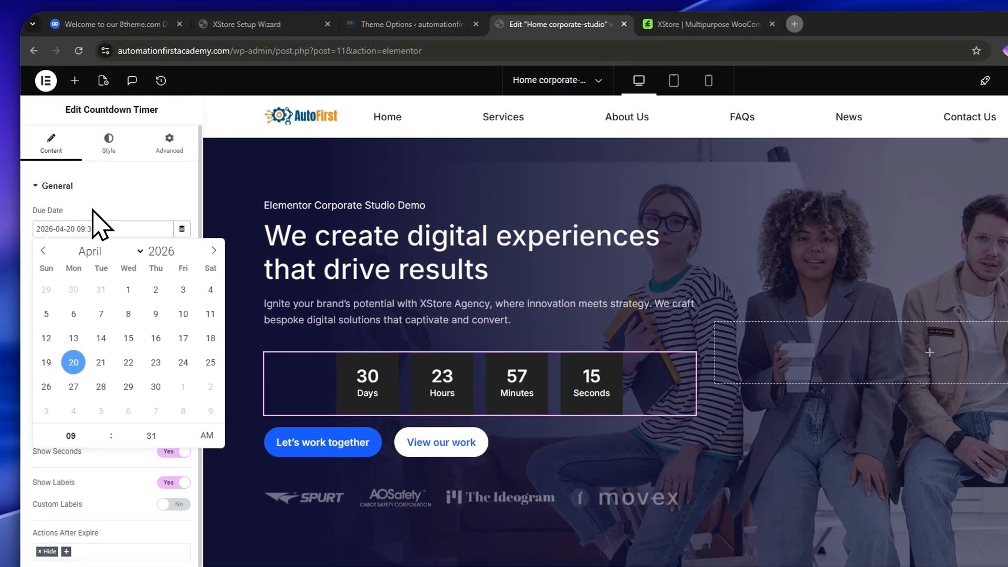
left_click(100, 193)
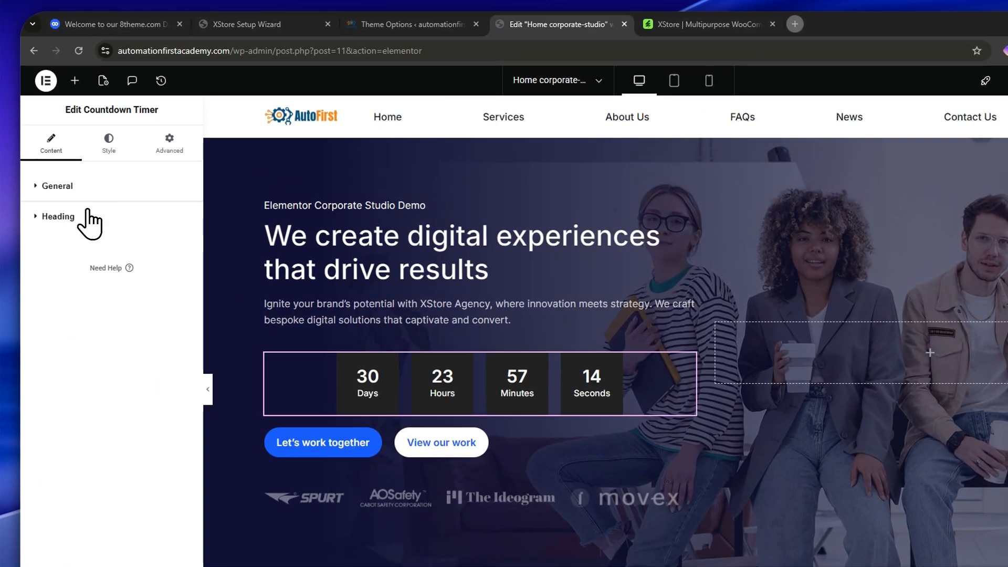
left_click(74, 189)
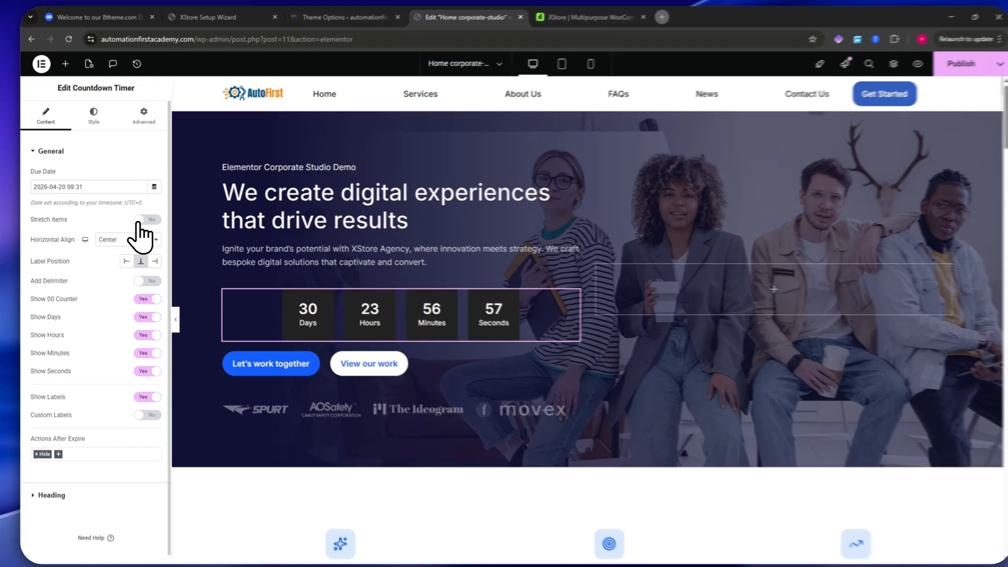
left_click(139, 219)
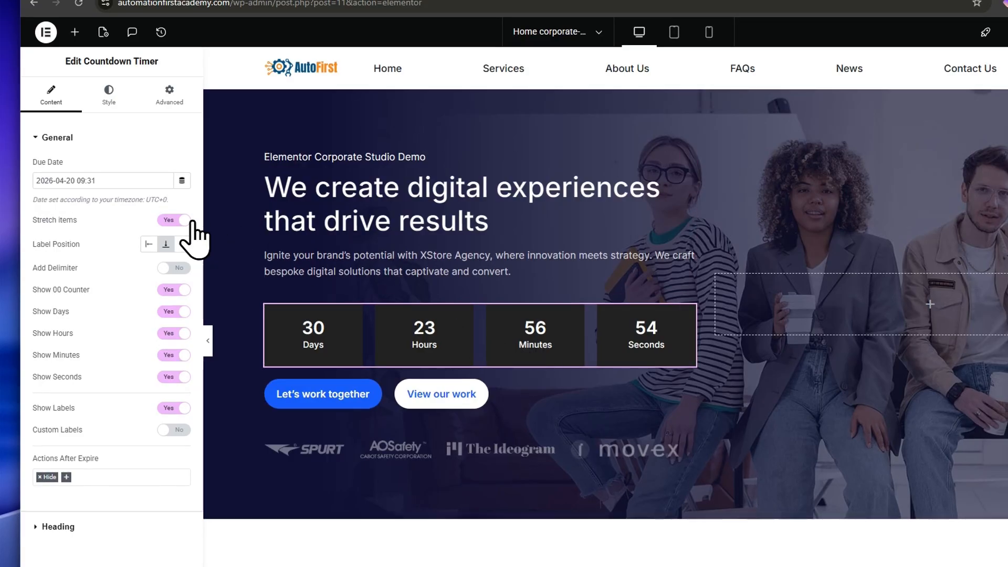
left_click(174, 221)
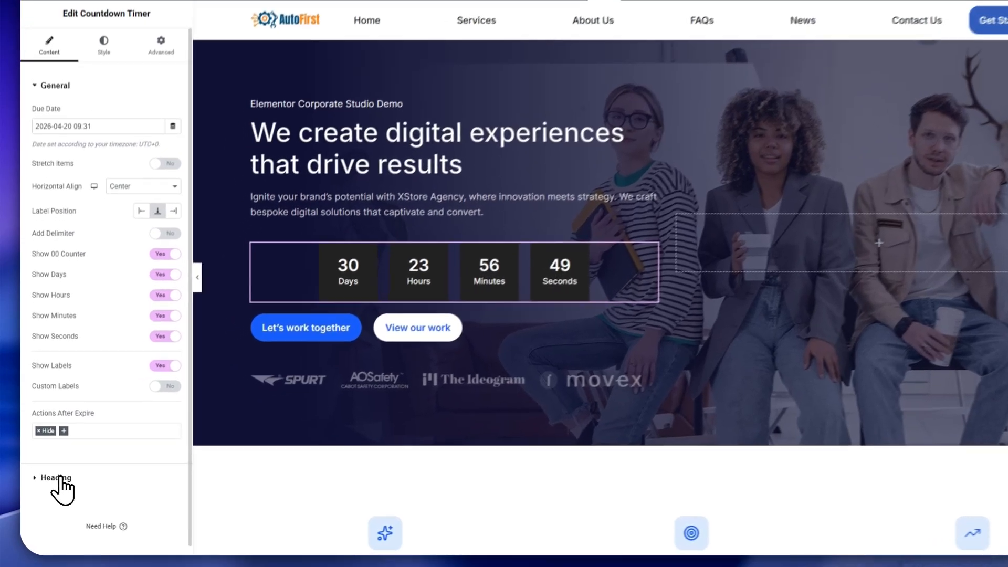
- Try showing a heading above the countdown timer and turn it back off
left_click(50, 488)
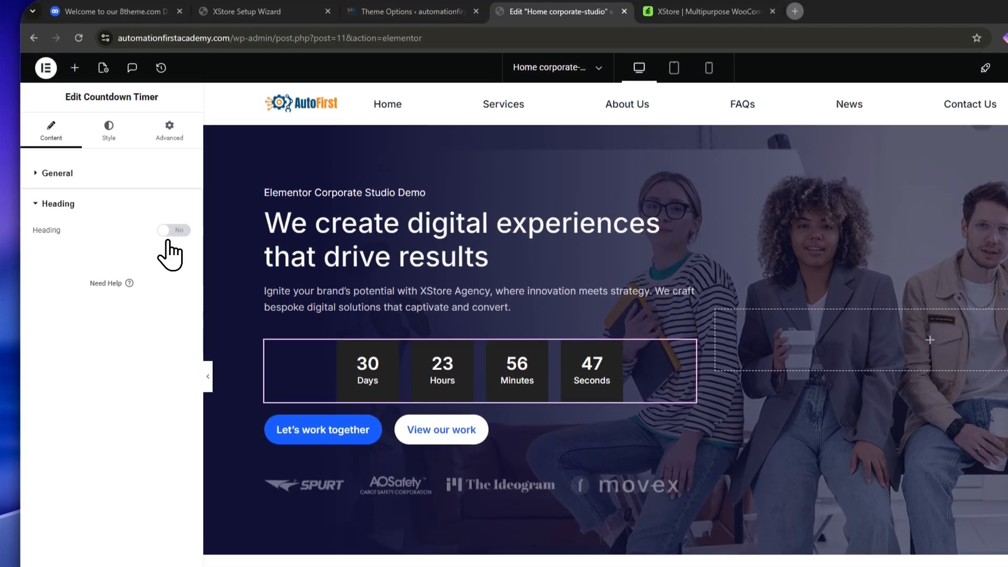
left_click(170, 234)
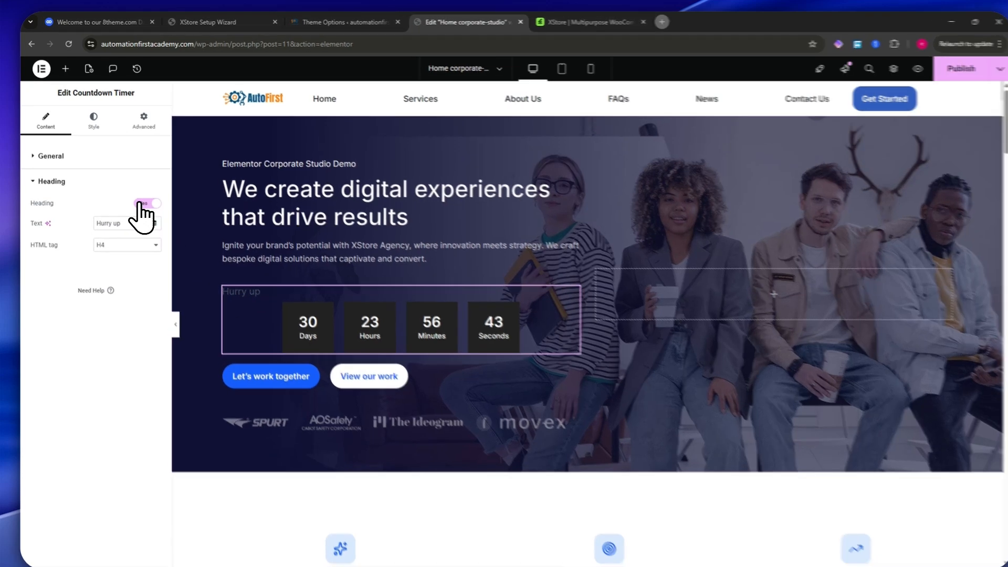
left_click(149, 199)
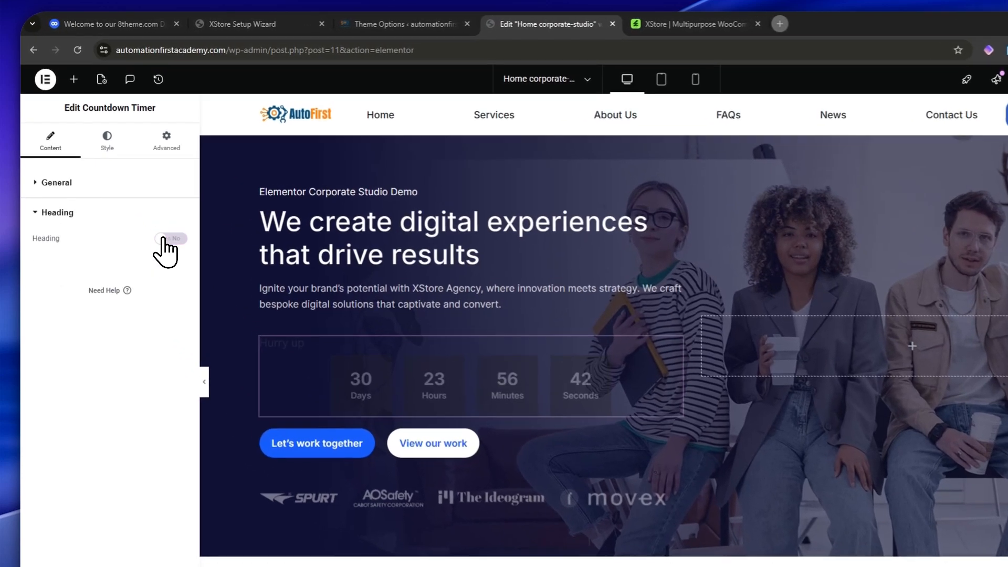
- Try 30 April 2026 as the countdown timer's due date, and change it to 14 April 2026
left_click(87, 185)
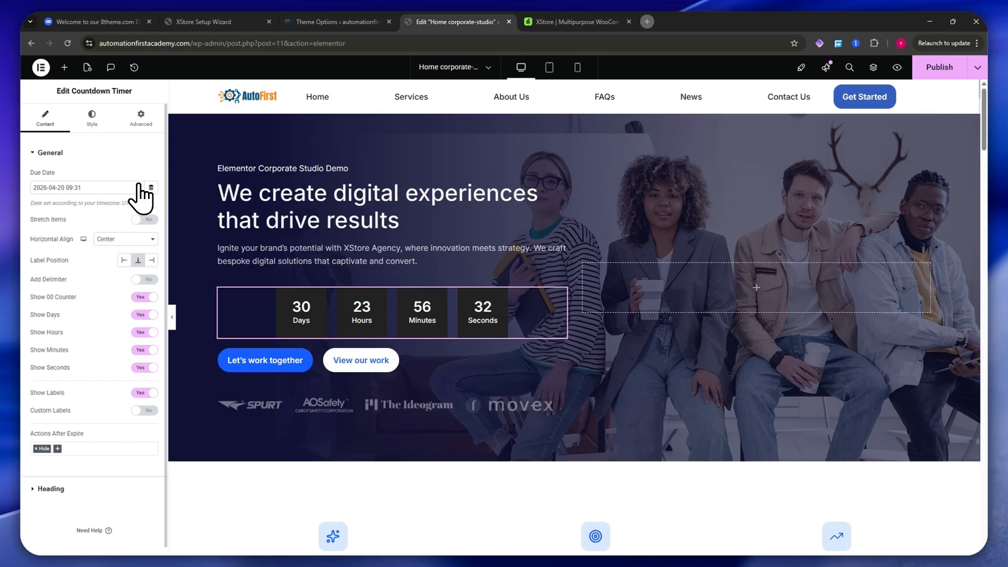
left_click(102, 187)
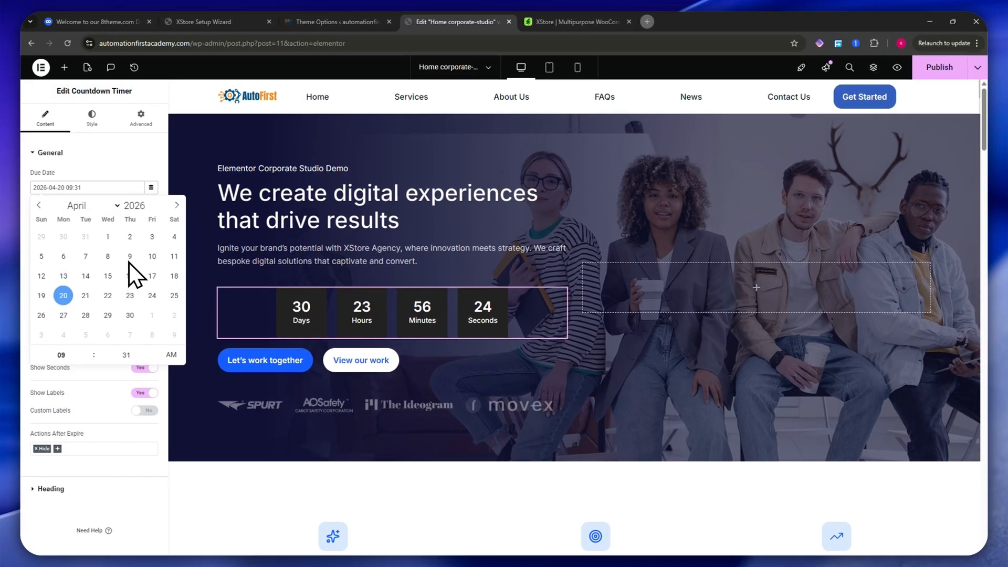
left_click(126, 315)
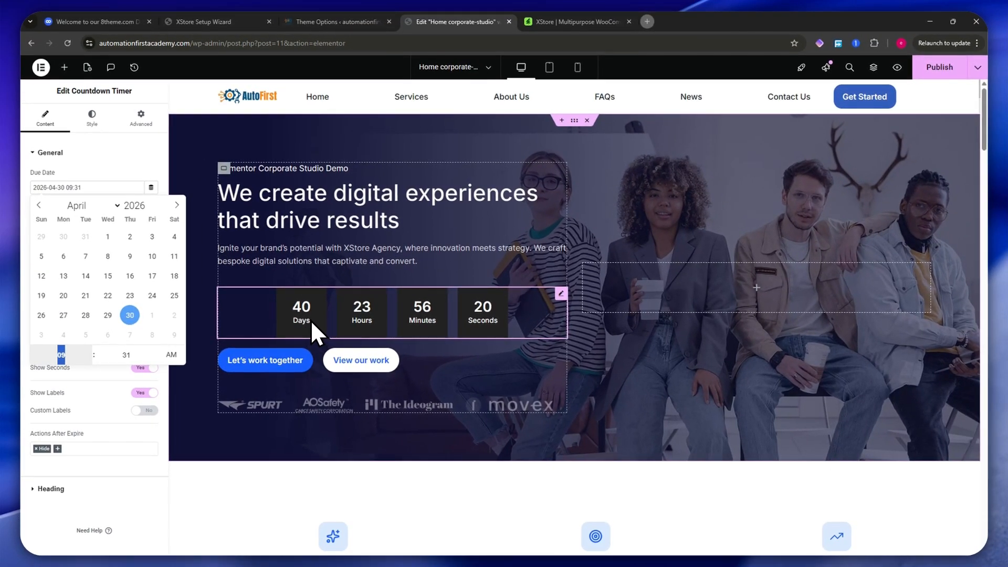
left_click(86, 276)
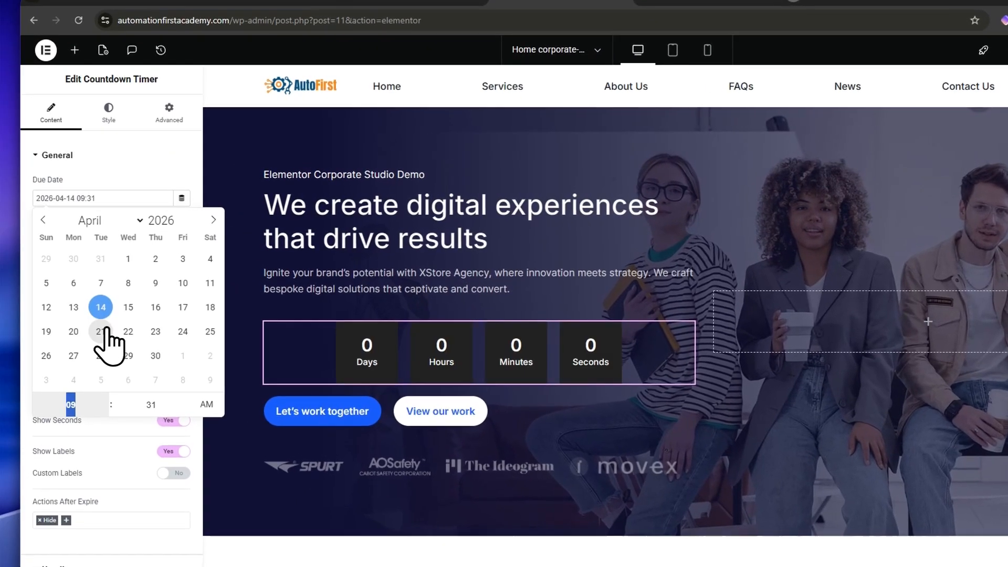
- Set the countdown timer's due date to 21 March 2026 at 9:31 PM
left_click(97, 286)
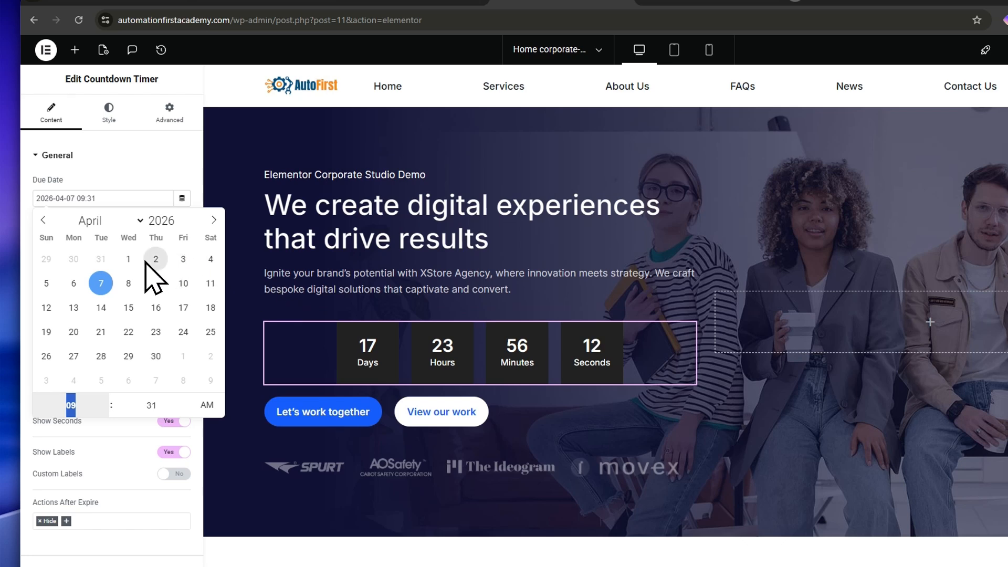
left_click(43, 220)
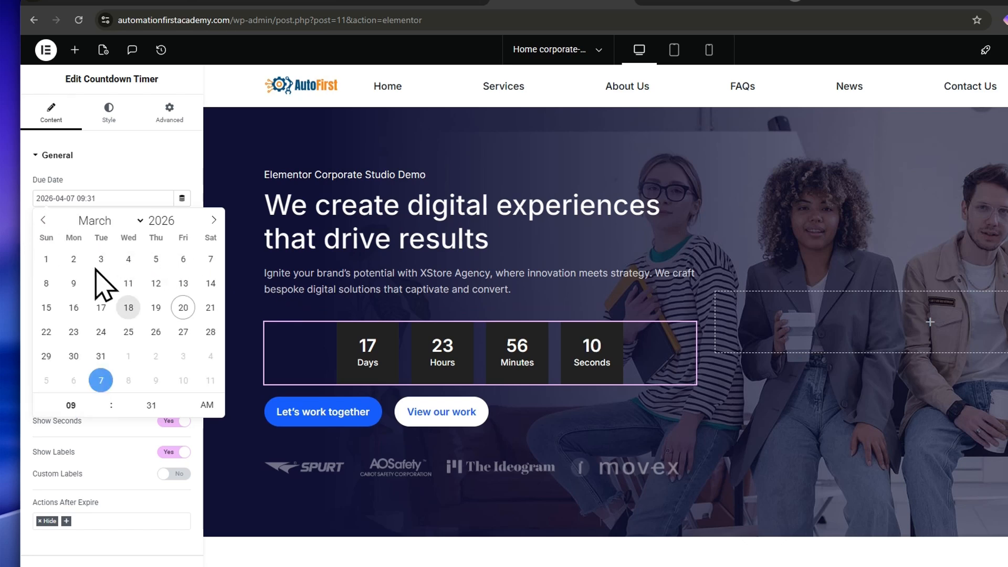
left_click(207, 311)
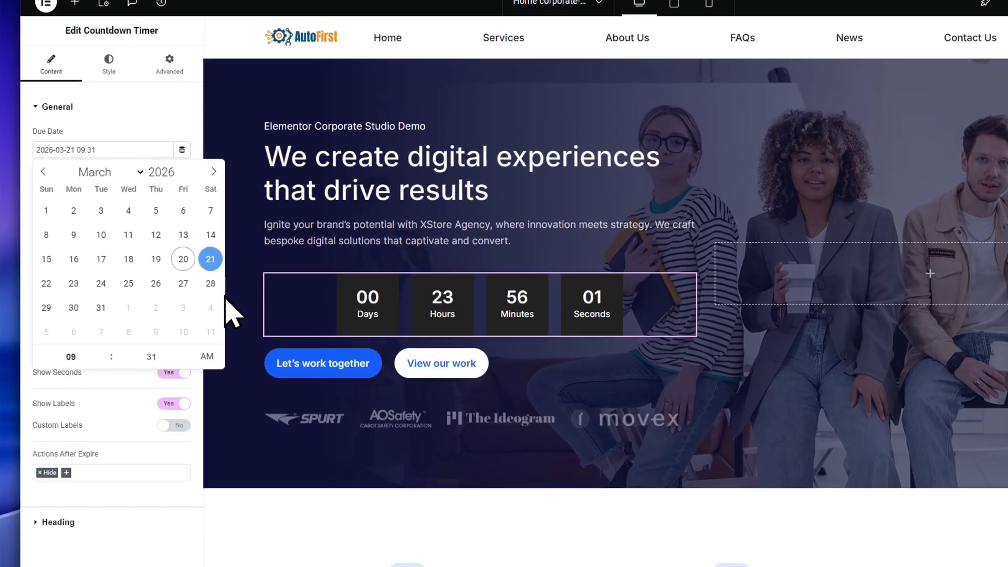
left_click(210, 259)
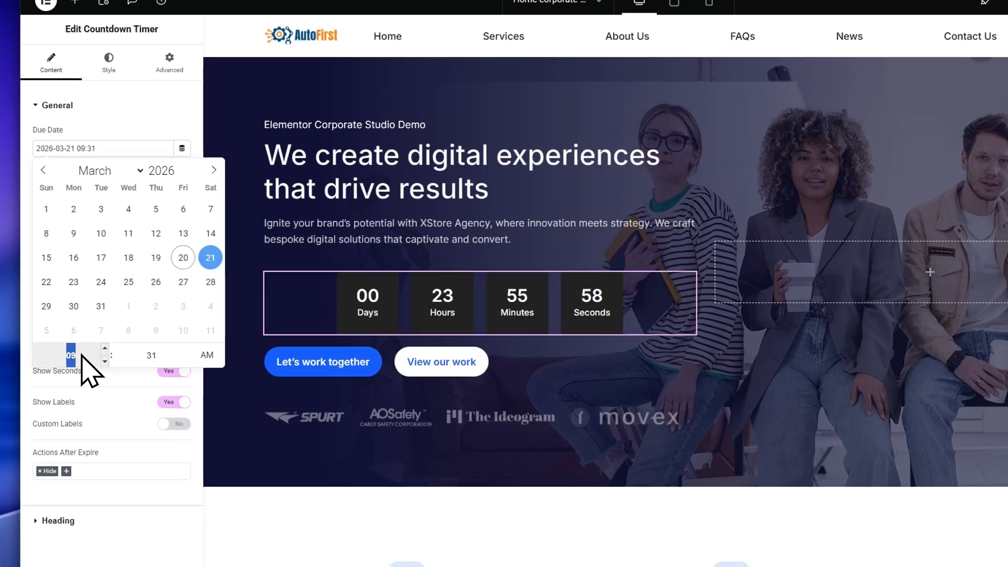
left_click(146, 354)
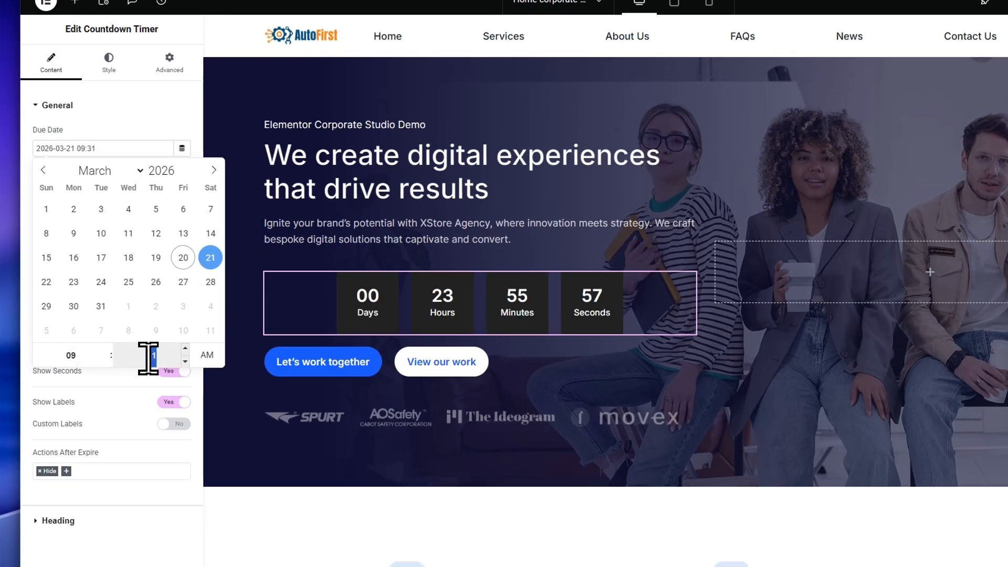
left_click(205, 356)
left_click(213, 170)
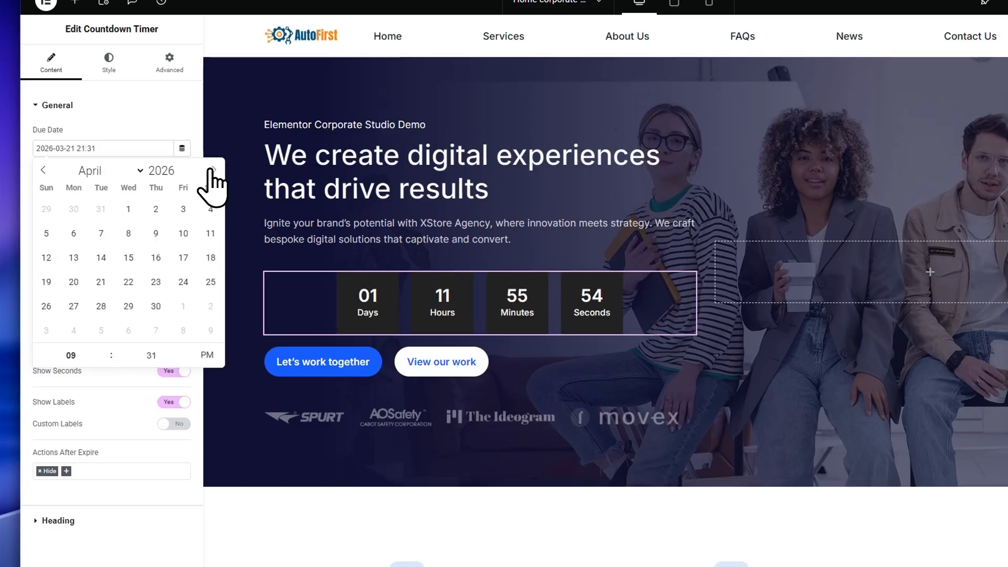
left_click(47, 171)
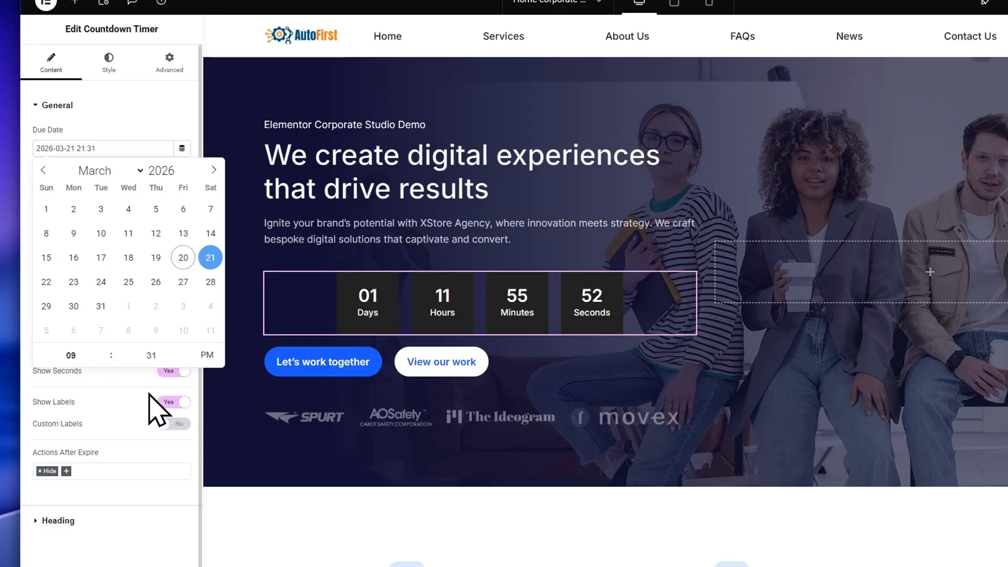
left_click(139, 135)
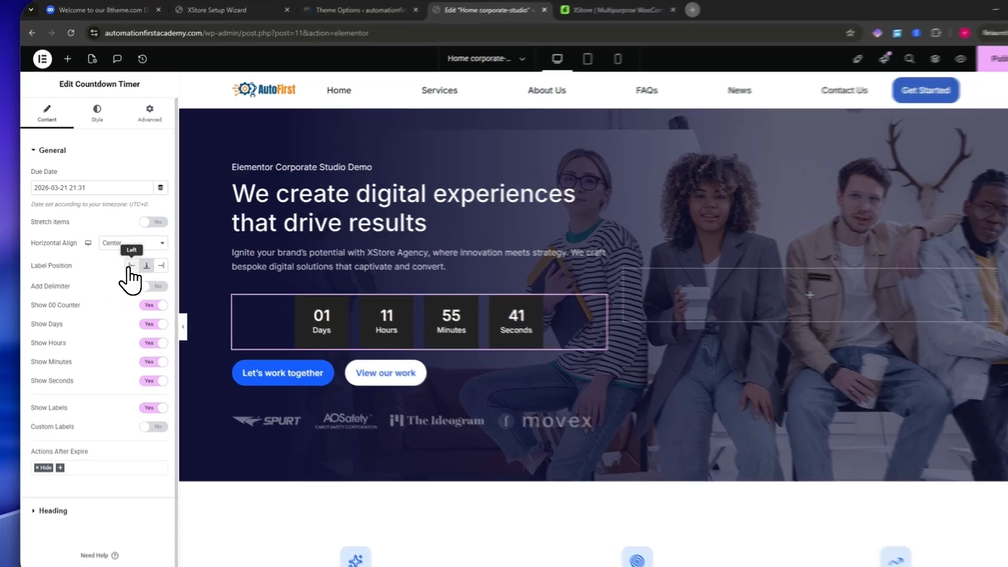
- Try the left label position and the delimiter option on the countdown timer
left_click(124, 260)
left_click(181, 282)
left_click(162, 282)
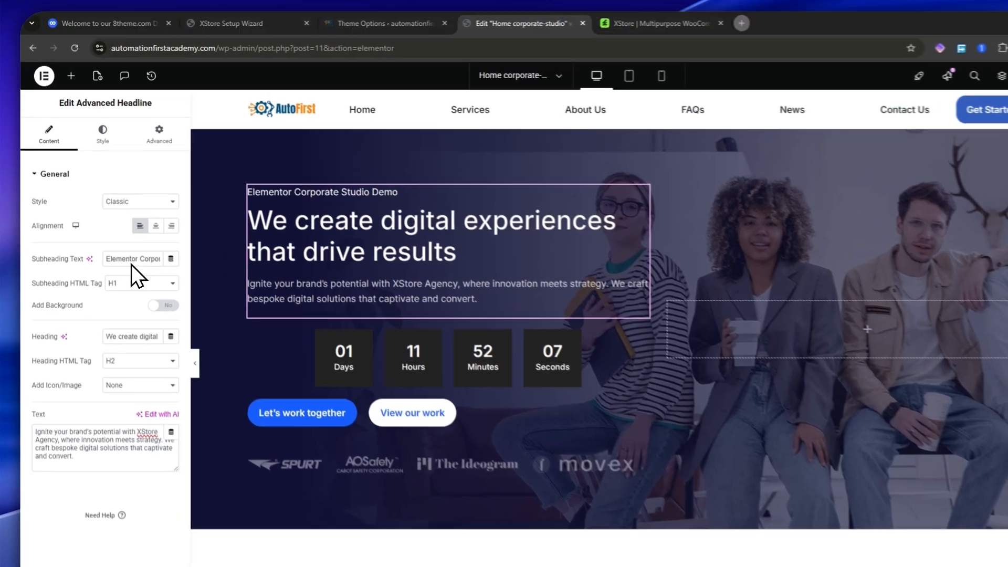
- Remove the subheading text from the headline in the hero section
left_click(138, 226)
key("ctrl+a")
key("BackSpace")
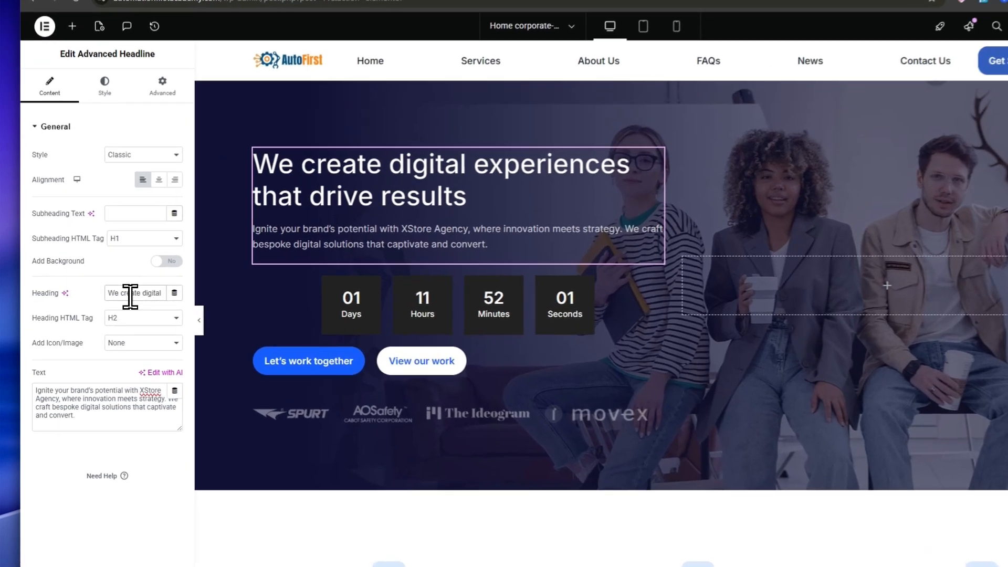
- Change the hero headline's heading to "GRAB THE DISCOUNTED DEAL NOW!"
left_click(114, 294)
key("ctrl+a")
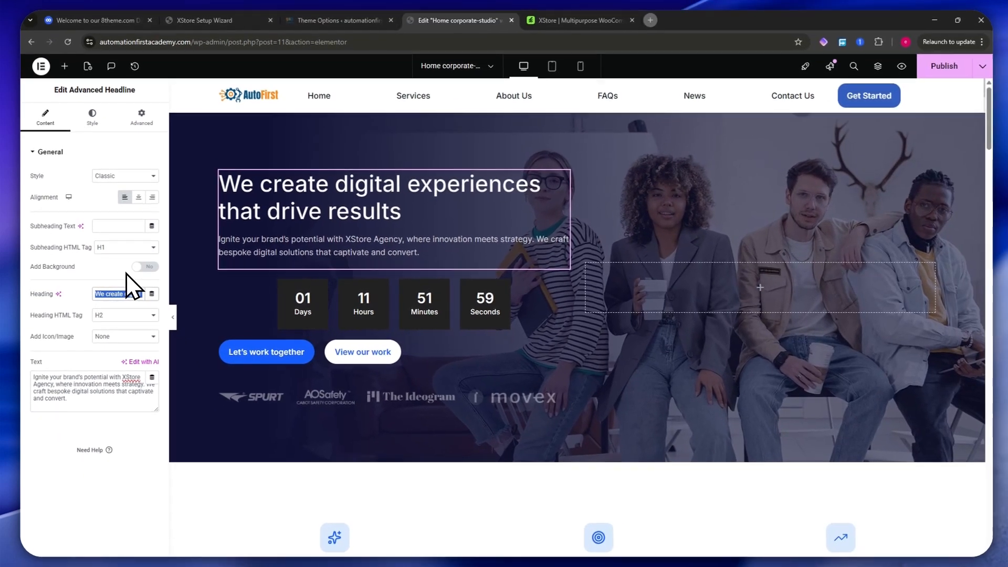
type("G")
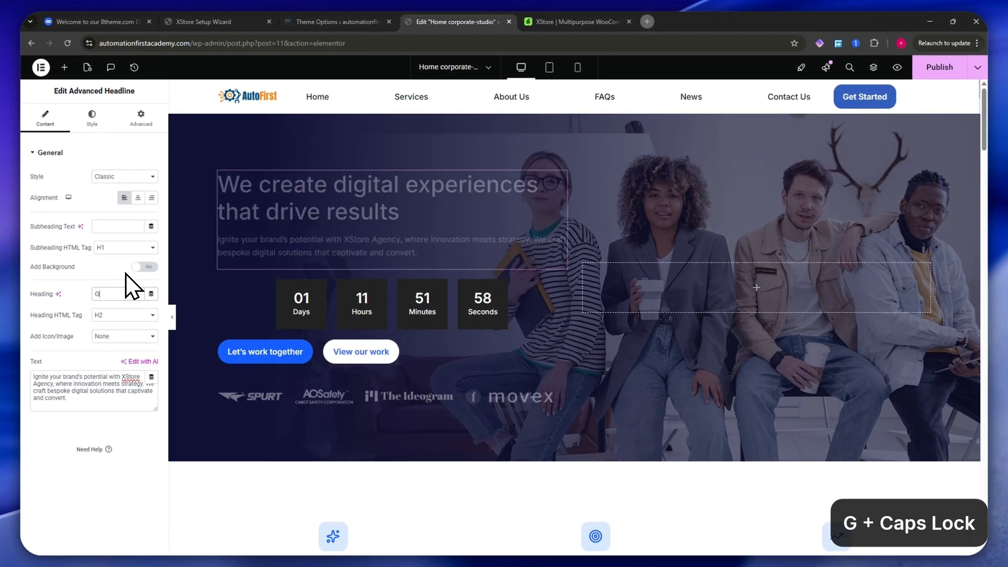
type("RAB THE DO")
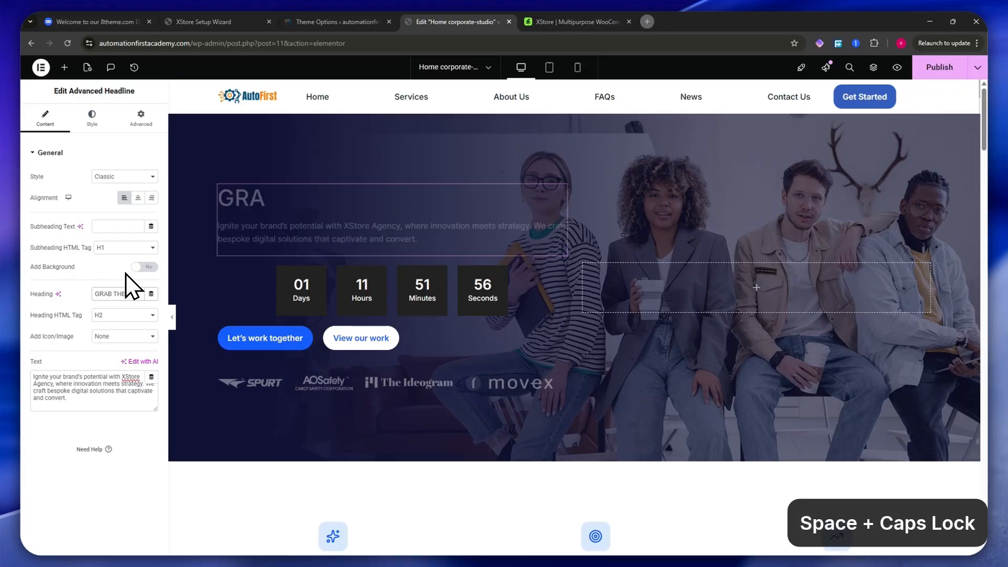
type("SCOUNTED DE")
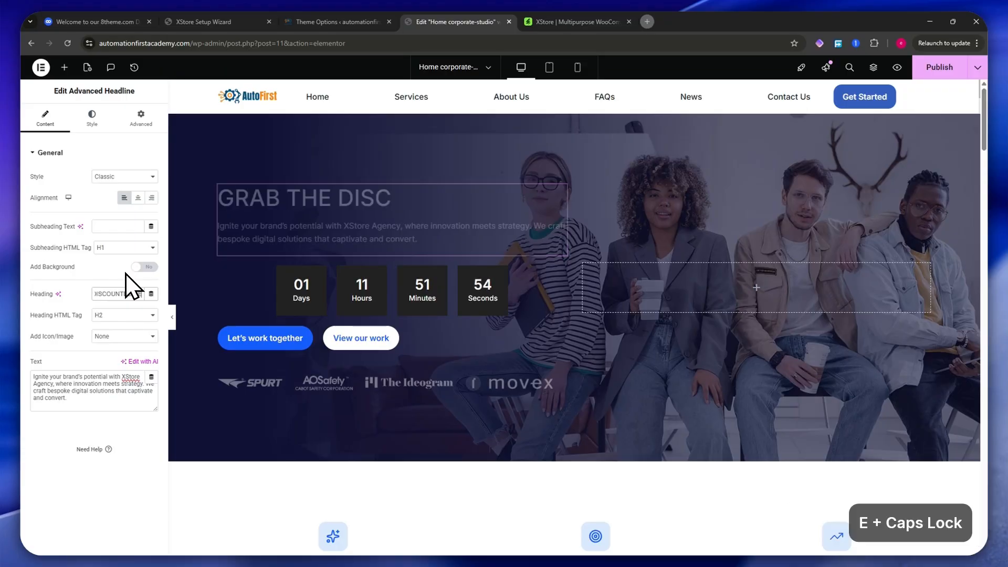
type("AL NOW!")
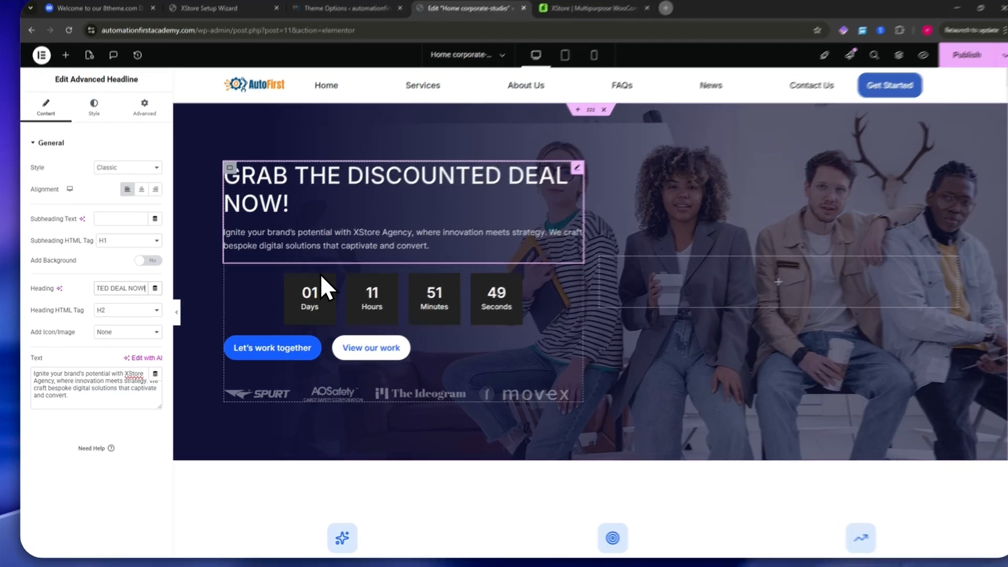
- Clear the existing description text under the hero heading
left_click(276, 247)
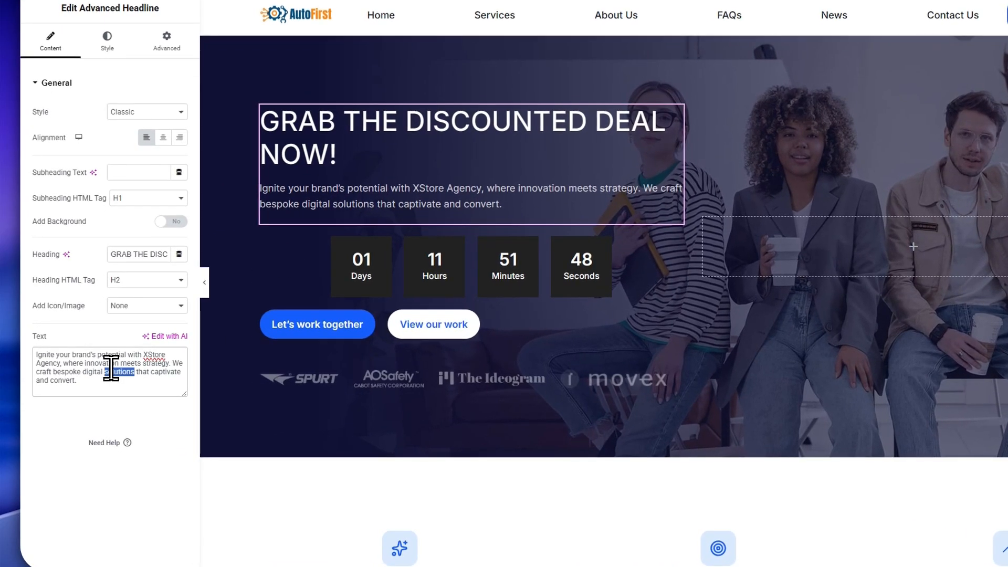
triple_click(109, 369)
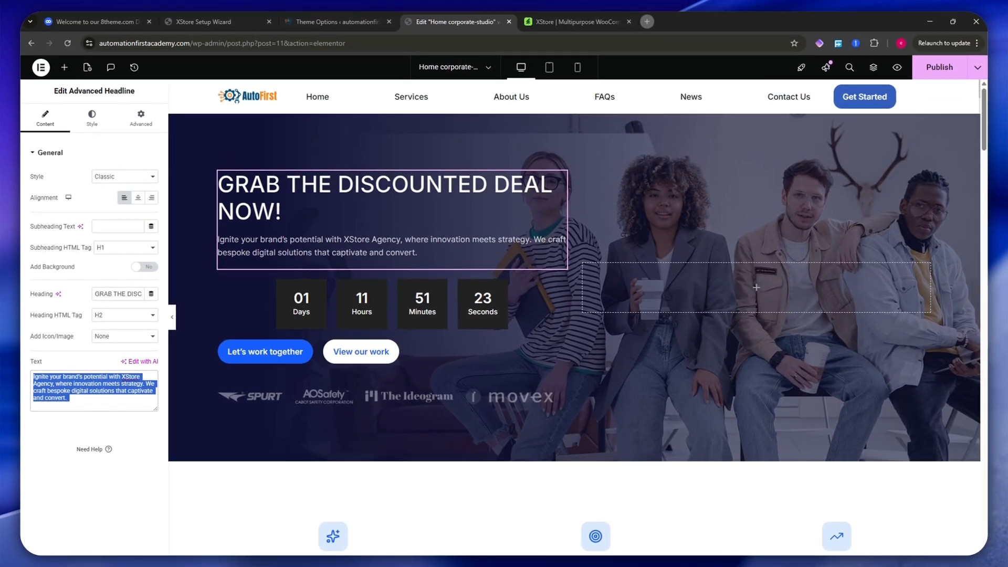
key("BackSpace")
key("Caps_Lock")
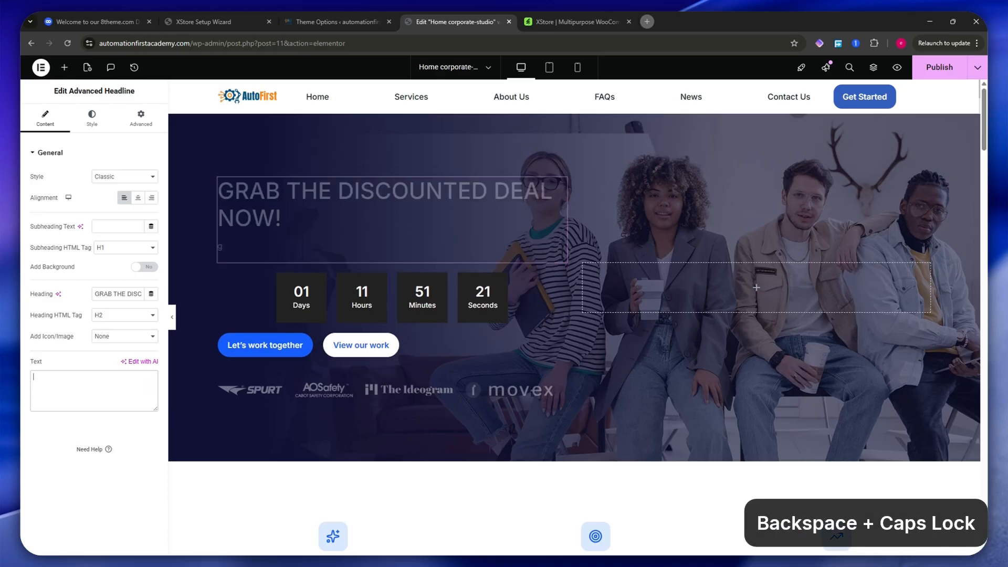
type("B")
key("Caps_Lock")
type("u")
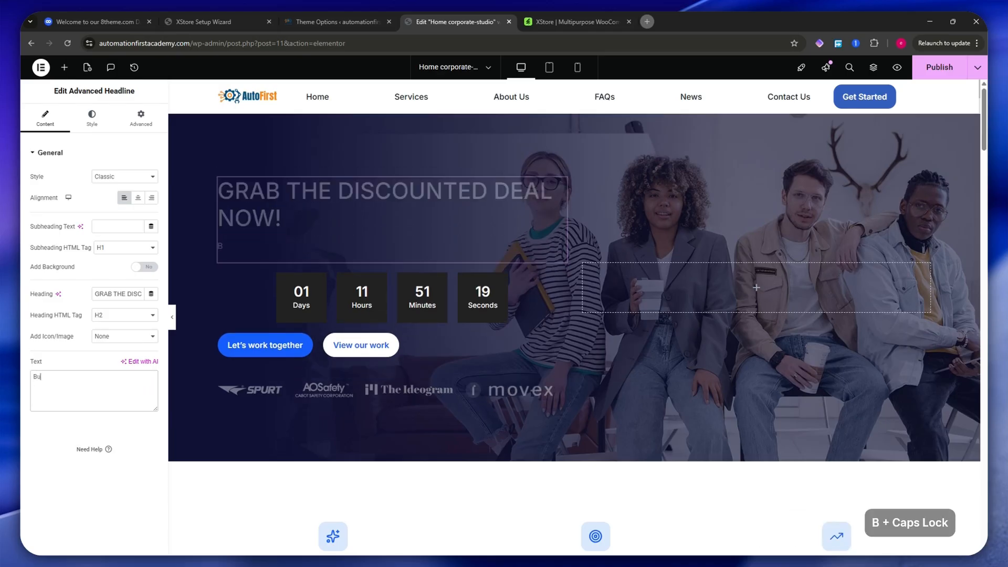
type("y thi")
key("BackSpace")
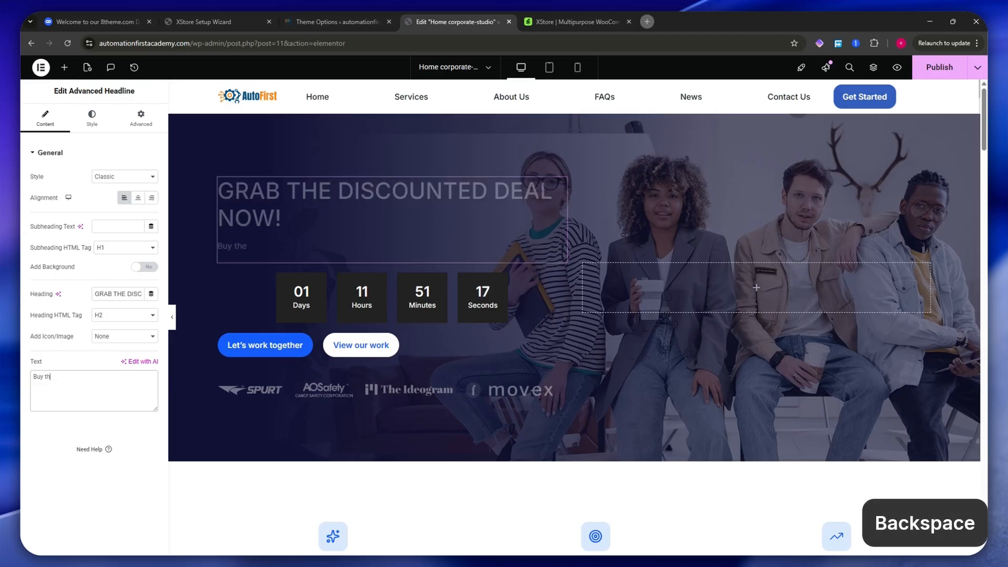
key("BackSpace")
key("BackSpace")
key("BackSpace")
key("BackSpace")
key("BackSpace")
key("BackSpace")
- Enter "Grab the deal now with huge discount for this summer sale!" as the description under the hero heading
key("Caps_Lock")
type("G")
key("Caps_Lock")
type("rab")
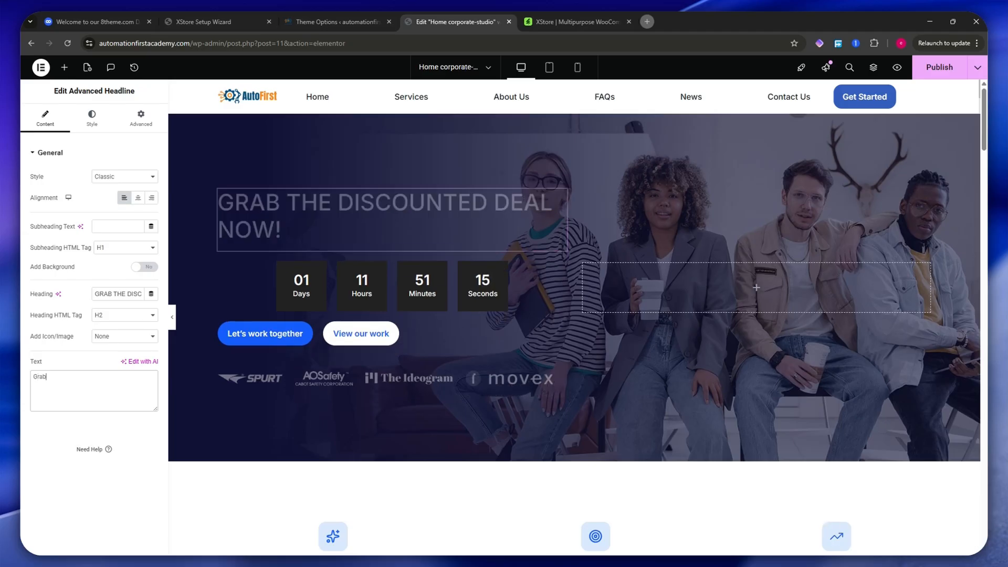
type(" the deal")
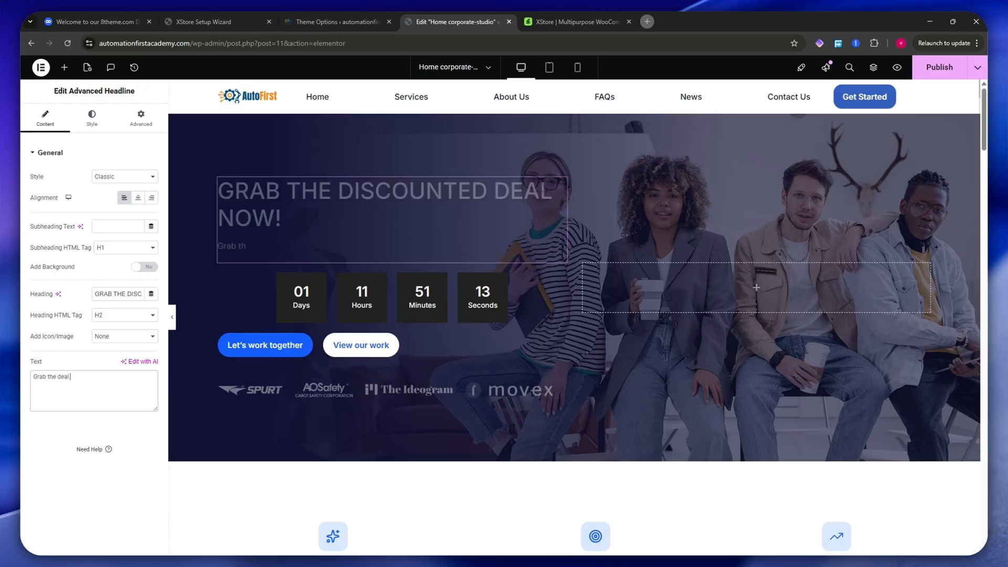
type(" now iwt")
key("BackSpace")
key("BackSpace")
key("BackSpace")
type("wit")
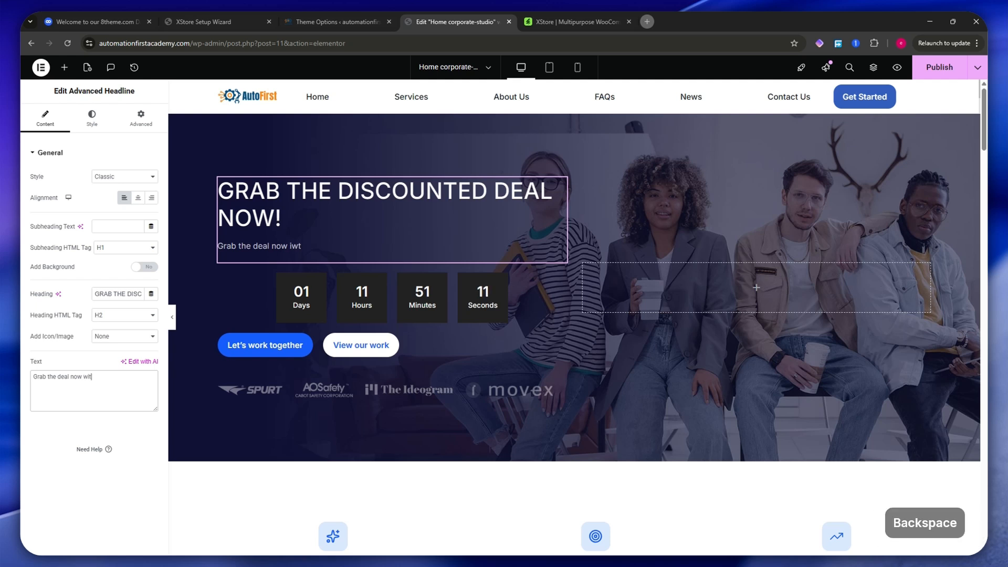
type("h huge discount for this summer sale!")
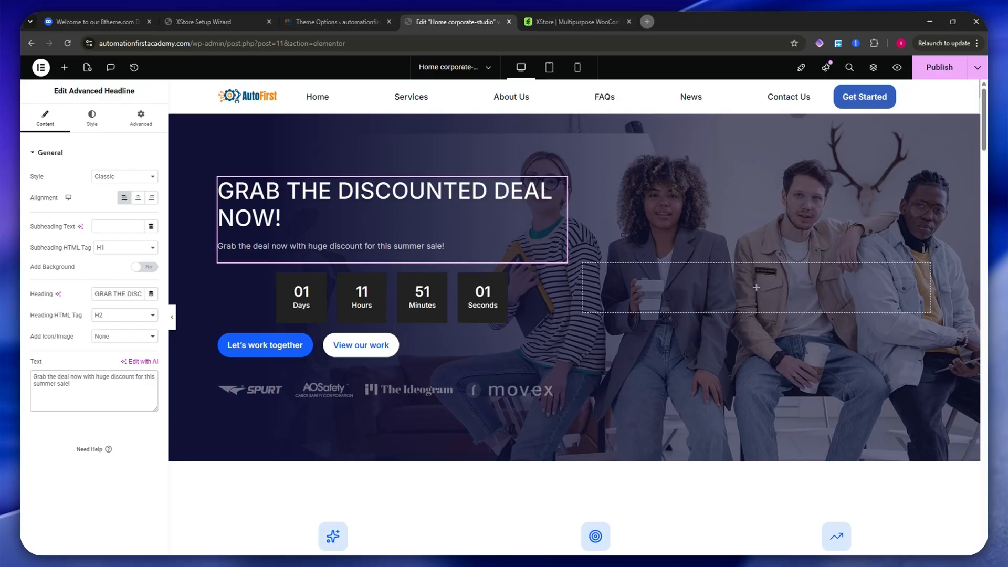
- Add the sentence "You can purchase all of AutoFirst products/subscription with this discount." to the hero description
type(" Y")
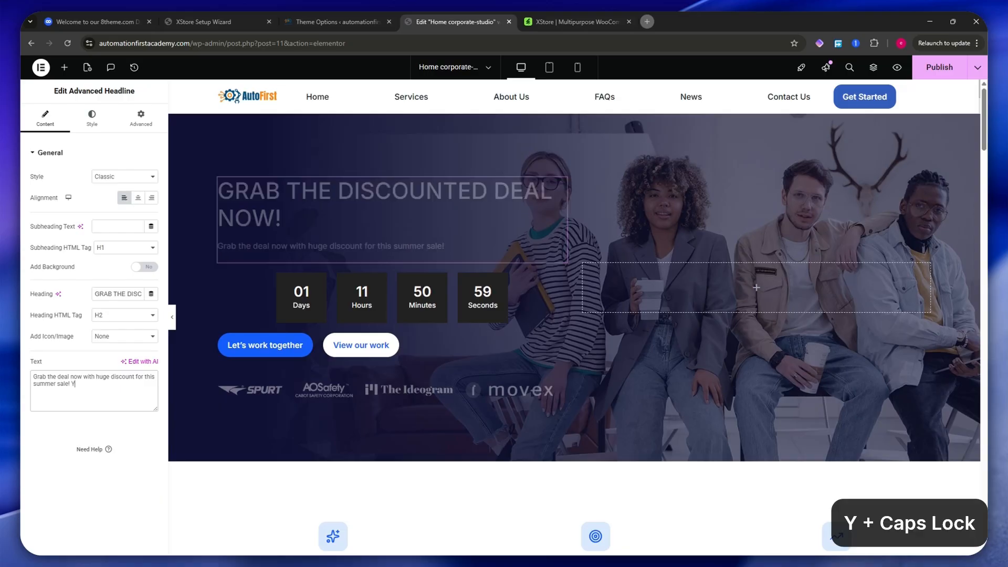
type("ou can upur")
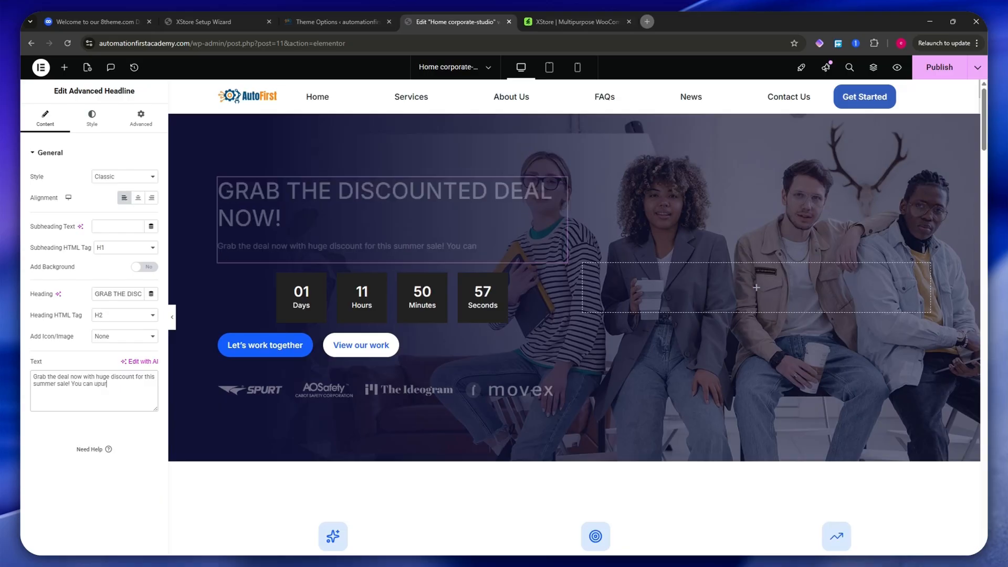
key("BackSpace")
key("BackSpace")
key("BackSpace")
key("BackSpace")
type("purchase all of Aut")
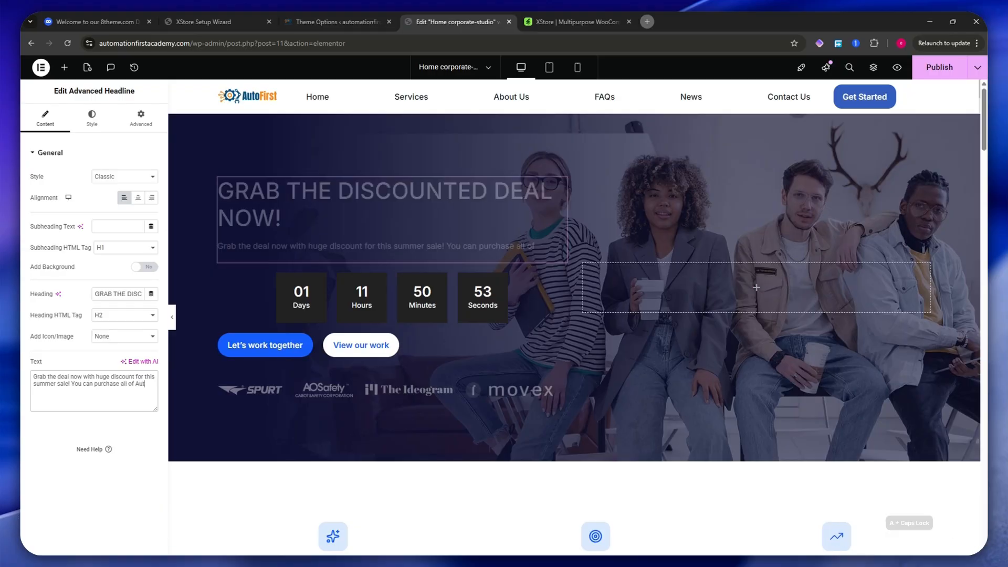
type("oFirst products/subscription with this d")
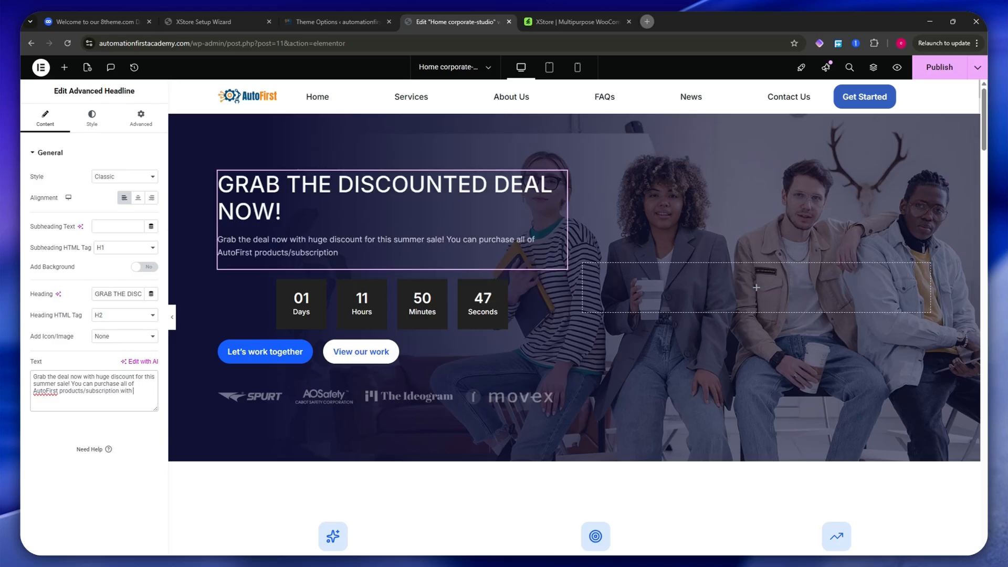
type("iscount.")
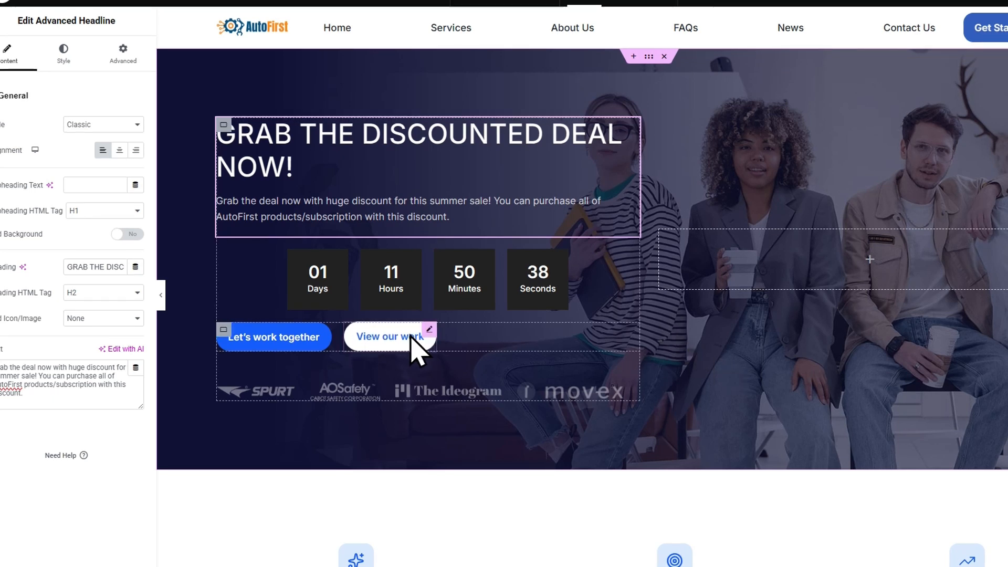
- Move the "View our work" button to its own row below "Let's work together" and align it to the center
left_click(286, 349)
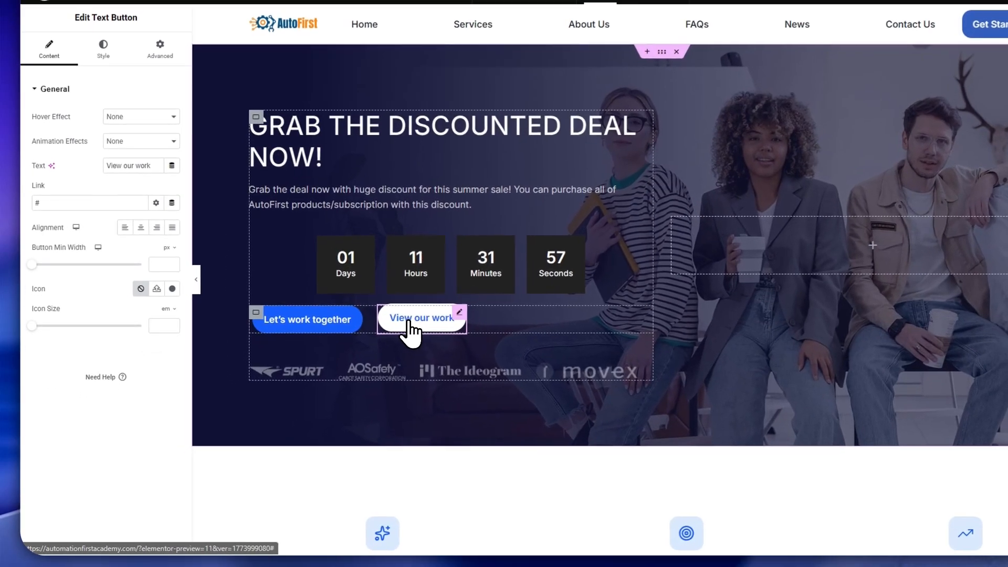
left_click_drag(409, 326, 360, 353)
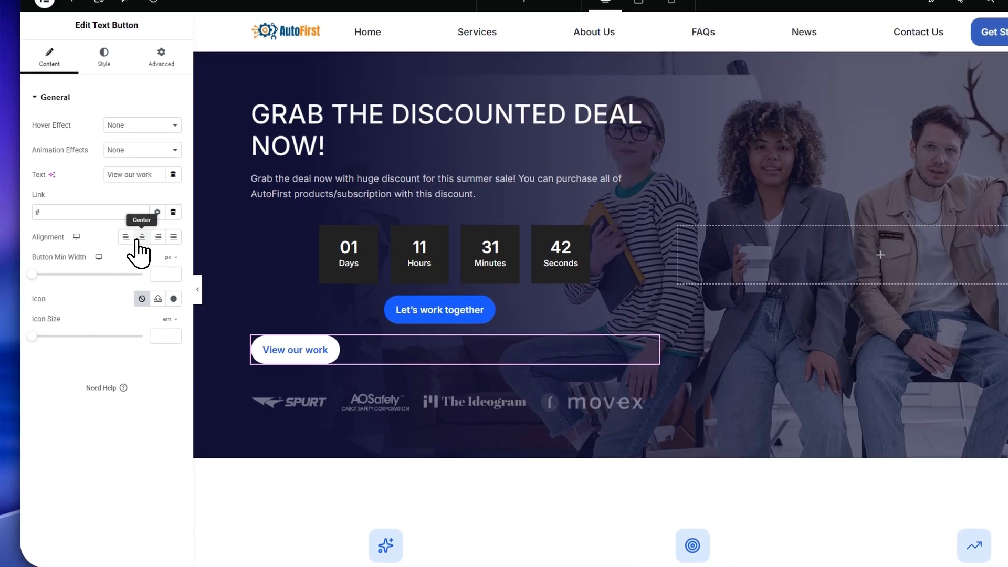
left_click(139, 239)
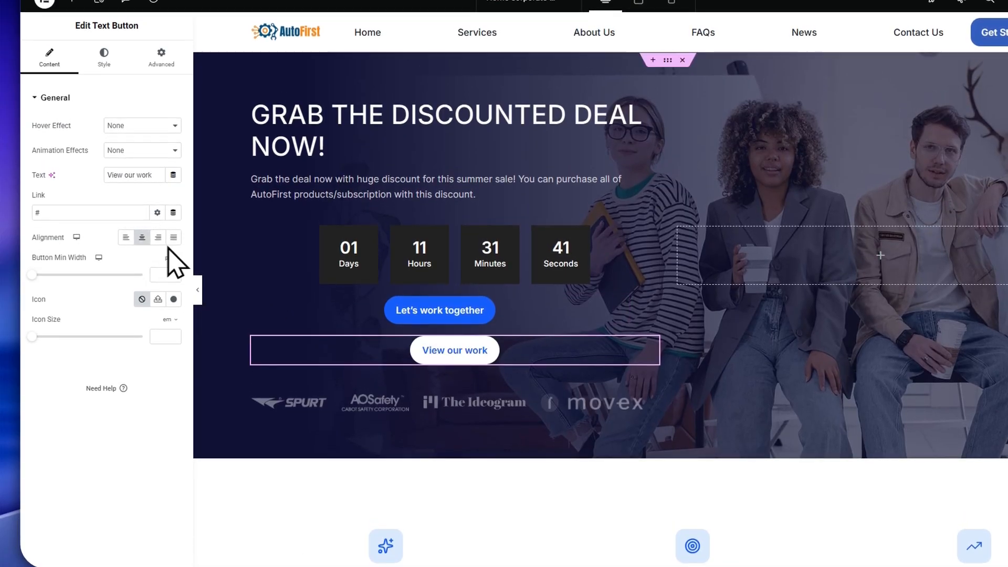
left_click(520, 314)
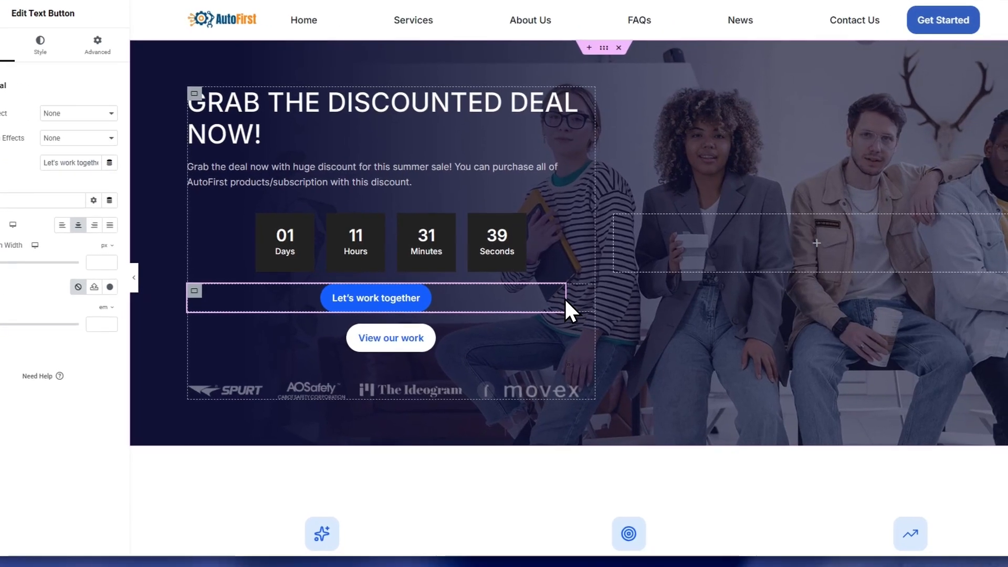
left_click_drag(631, 310, 642, 315)
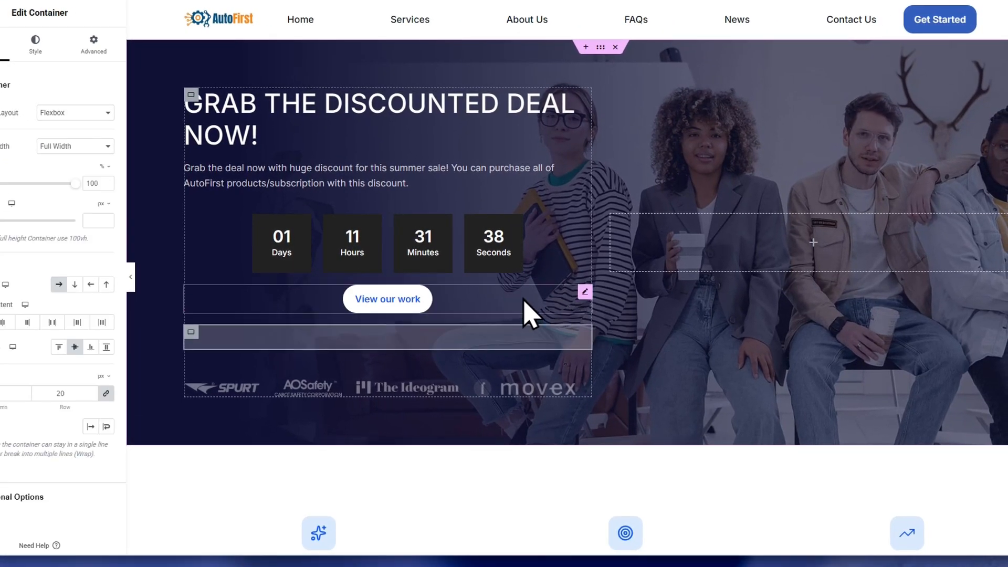
mouse_move(479, 331)
left_mouse_down()
mouse_move(479, 318)
mouse_move(480, 330)
left_mouse_up()
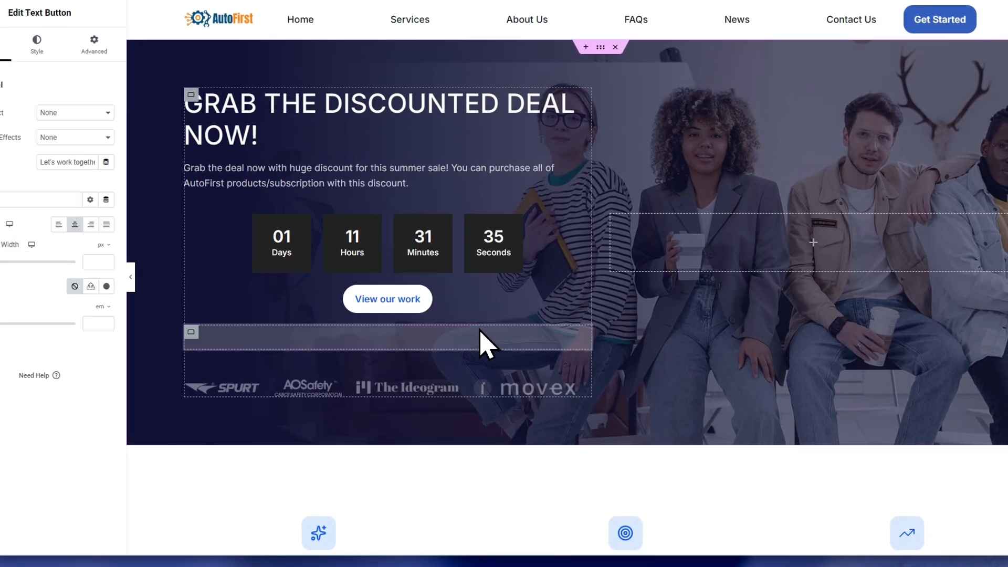
key("ctrl+z")
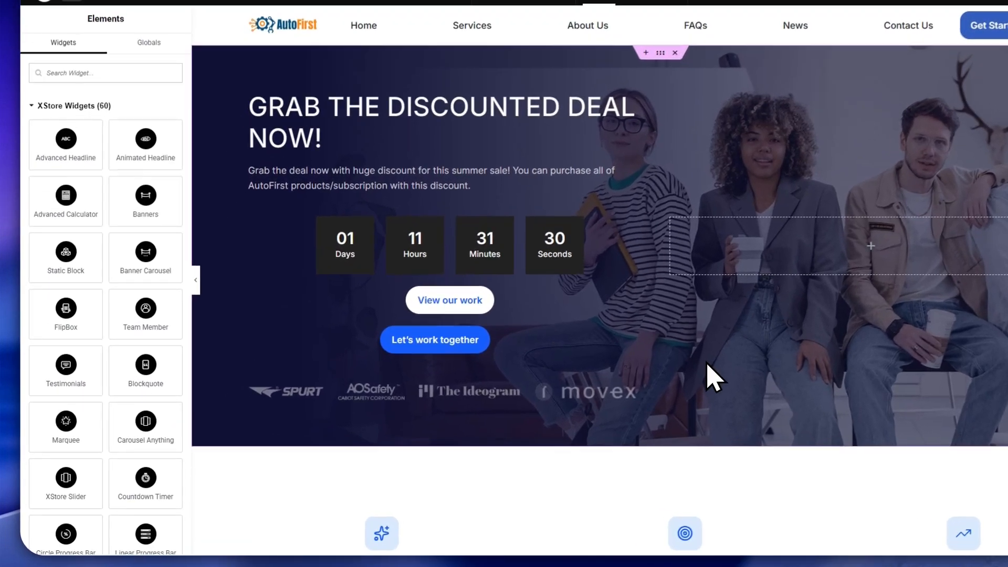
key("ctrl+z")
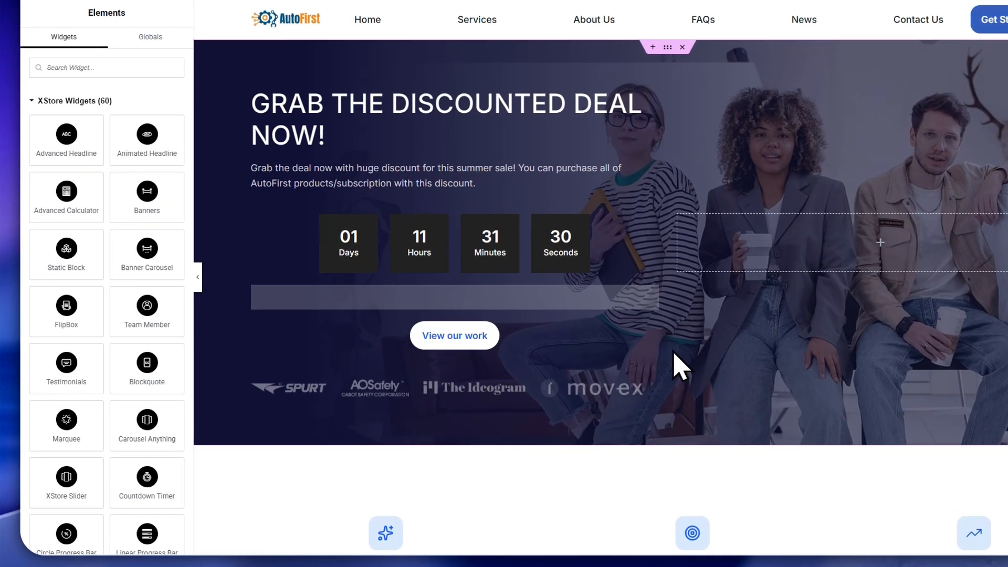
- Widen the "Let's work together" button element to the full width of its row and align it to the center
left_click(535, 301)
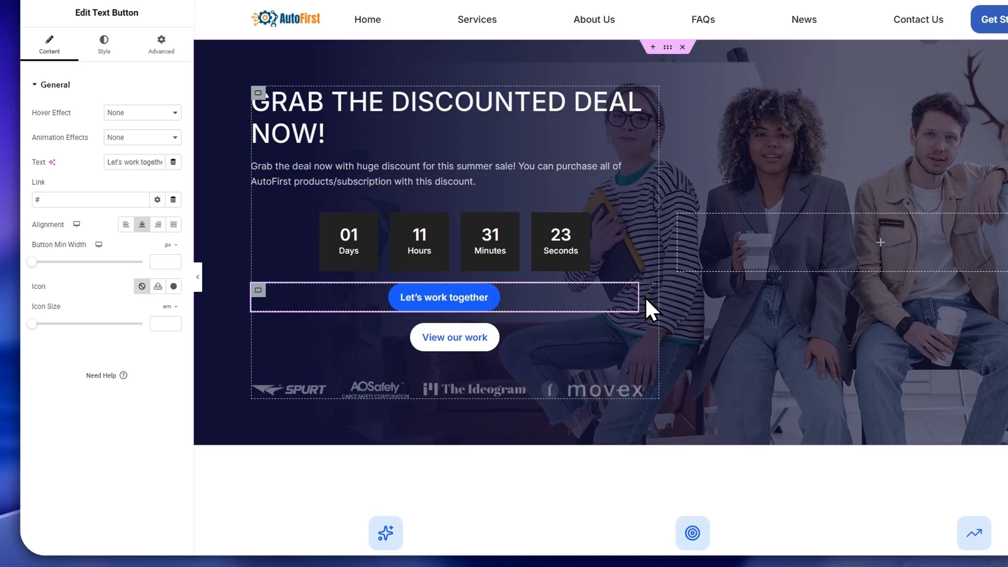
left_click_drag(645, 299, 659, 301)
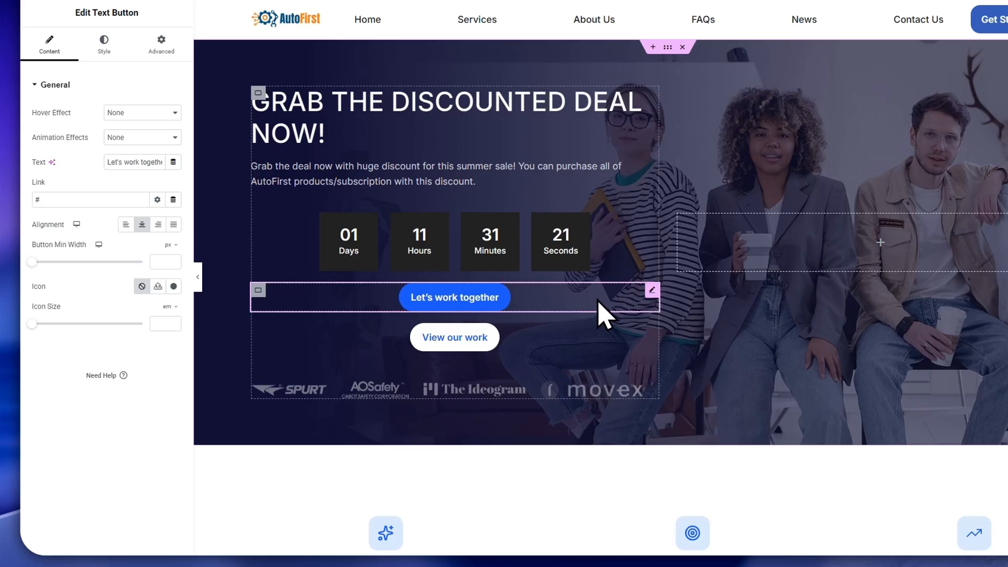
left_click(141, 225)
left_click(142, 226)
left_click(555, 339)
left_click(499, 319)
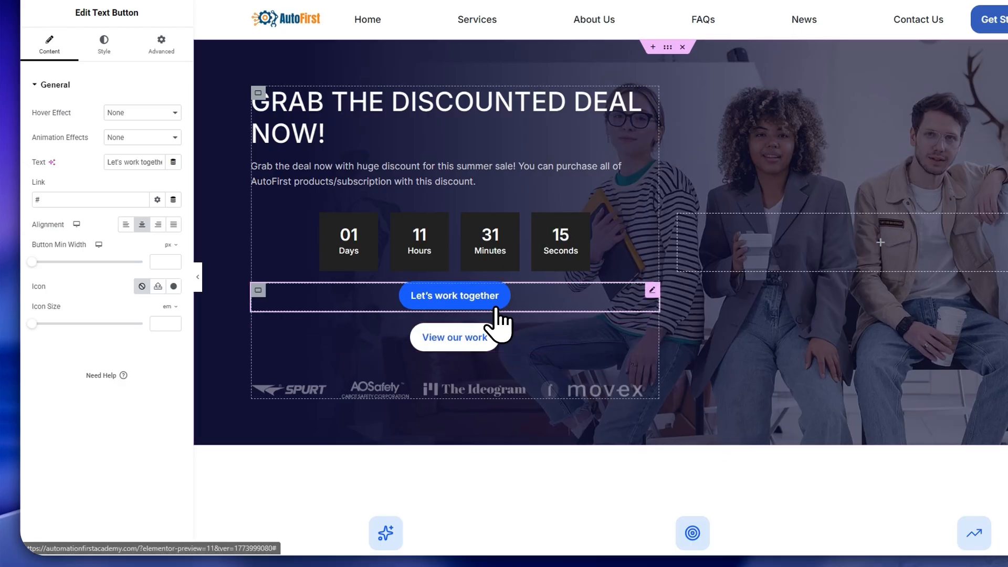
- Give the "View our work" button an orange #FF8F00 background and white #FFFFFF text
left_click(461, 328)
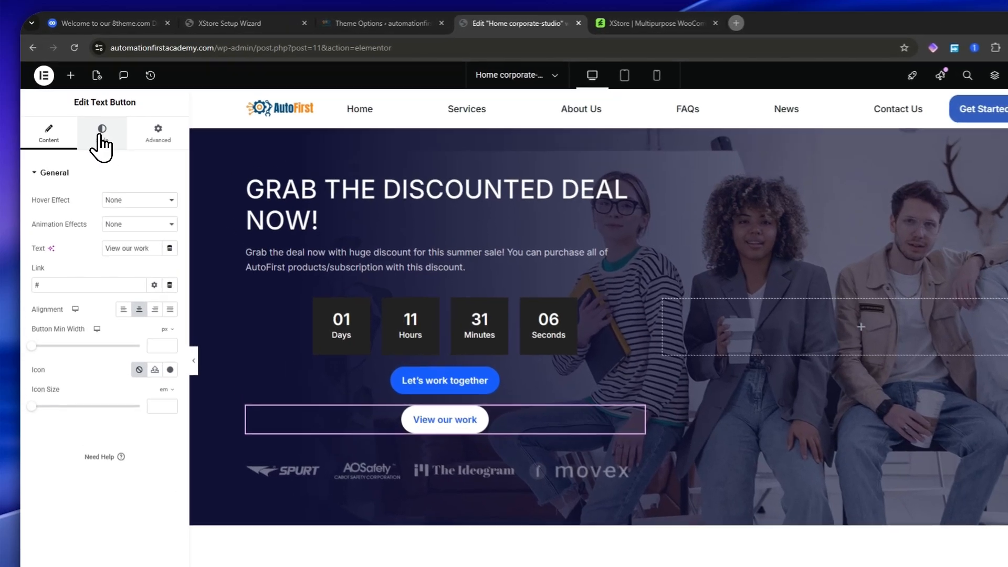
left_click(92, 120)
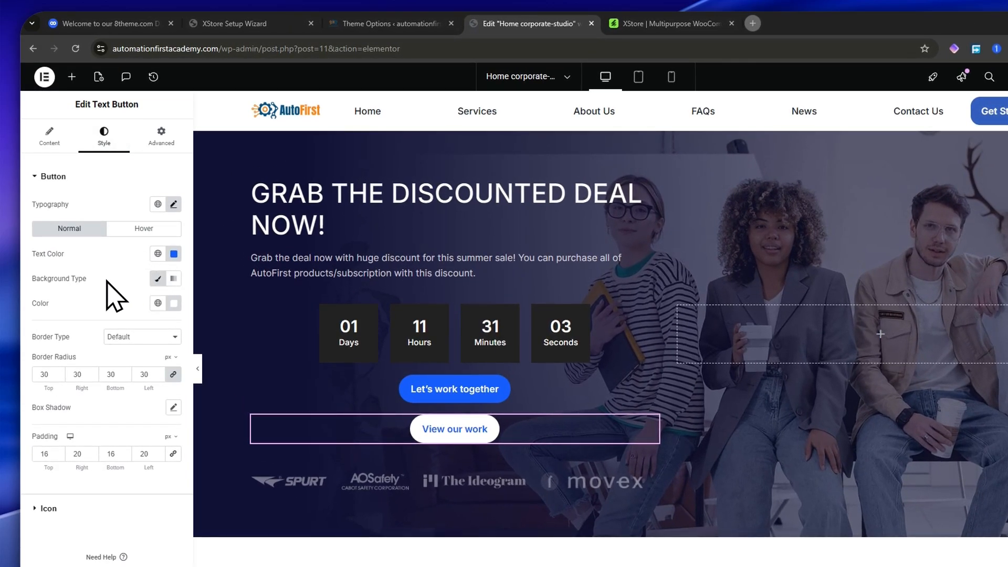
left_click(174, 303)
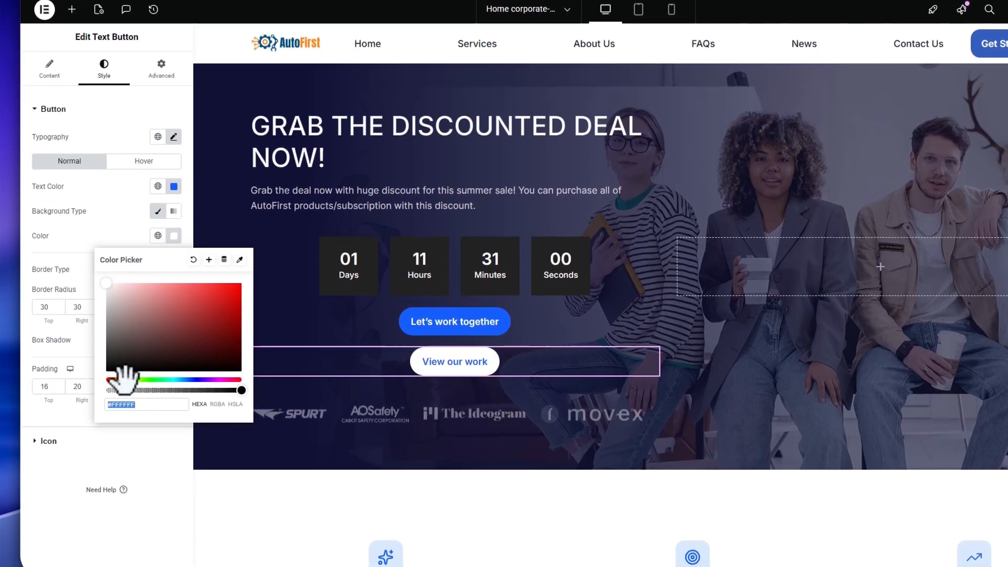
left_click_drag(124, 378, 120, 380)
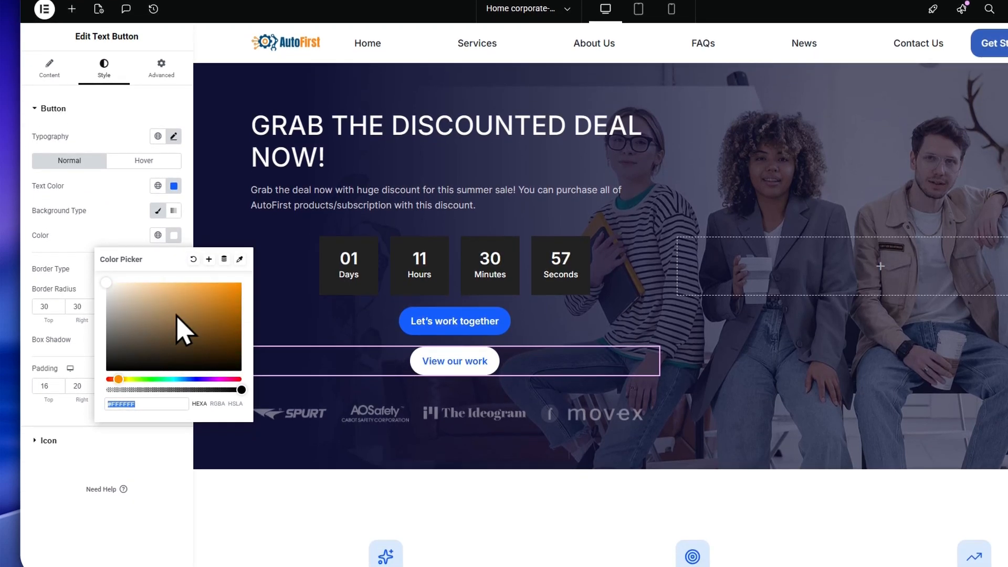
left_click(242, 283)
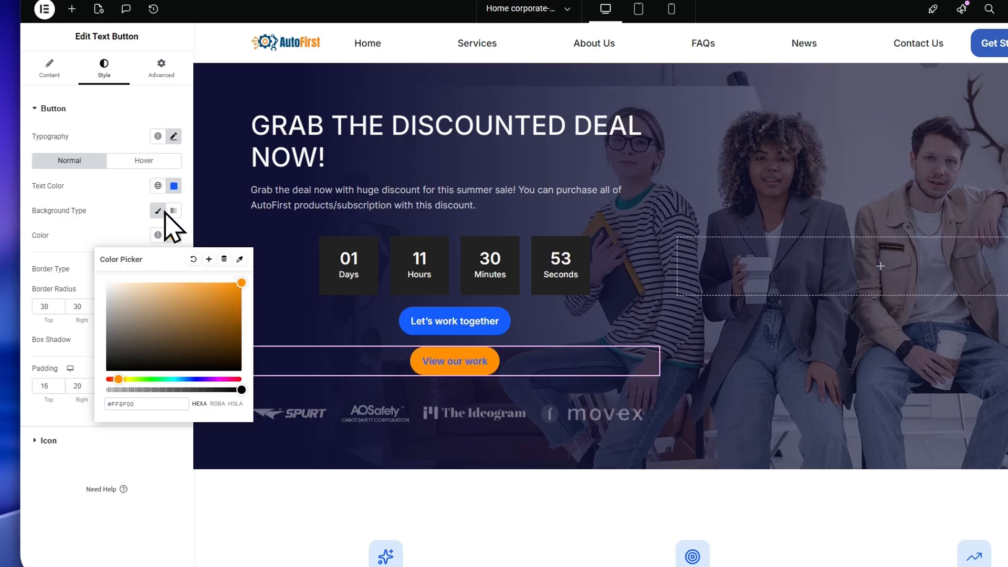
left_click(174, 186)
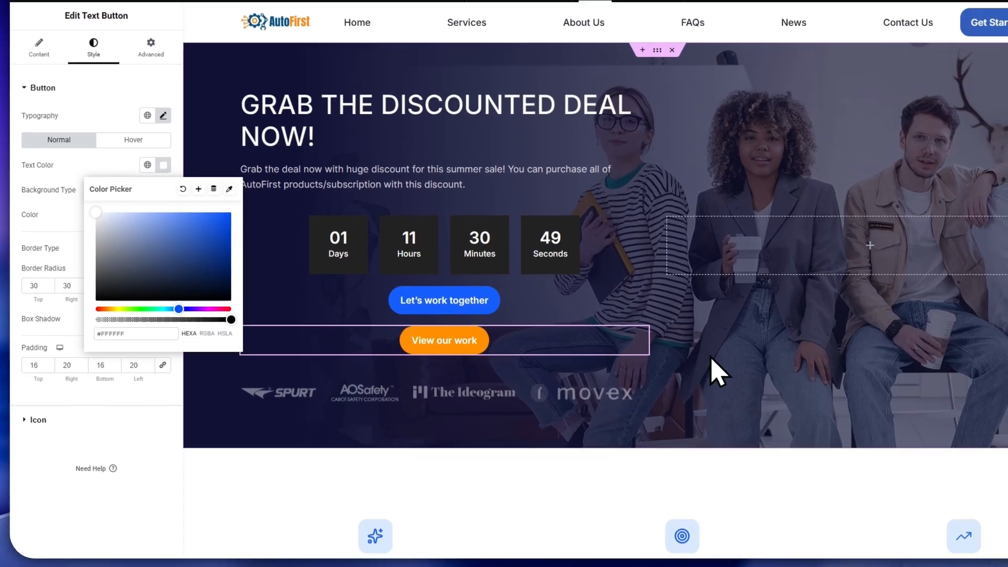
left_click(736, 381)
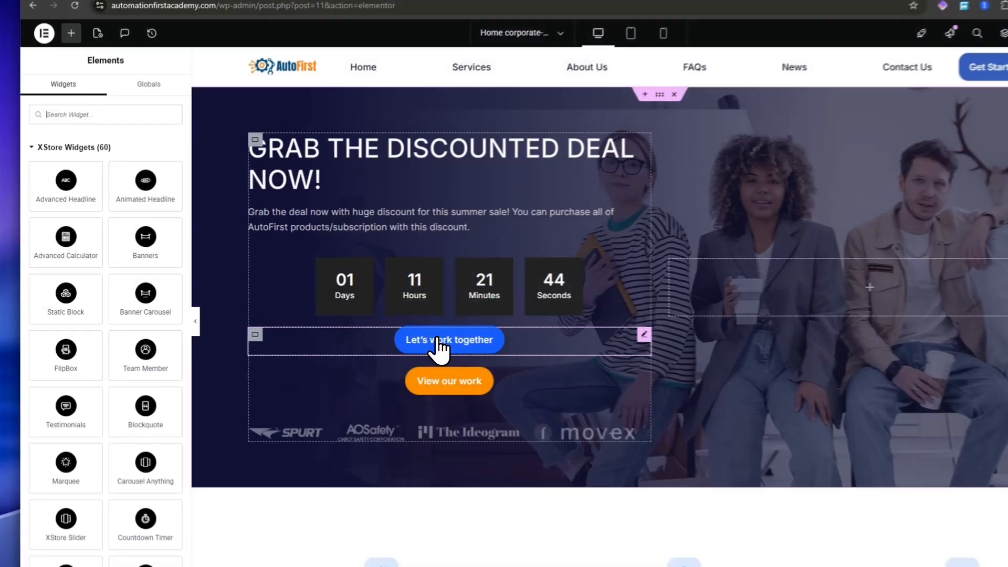
- Replace the "Let's work together" button's text with "GRAB THE DEAL NOW"
left_click(463, 348)
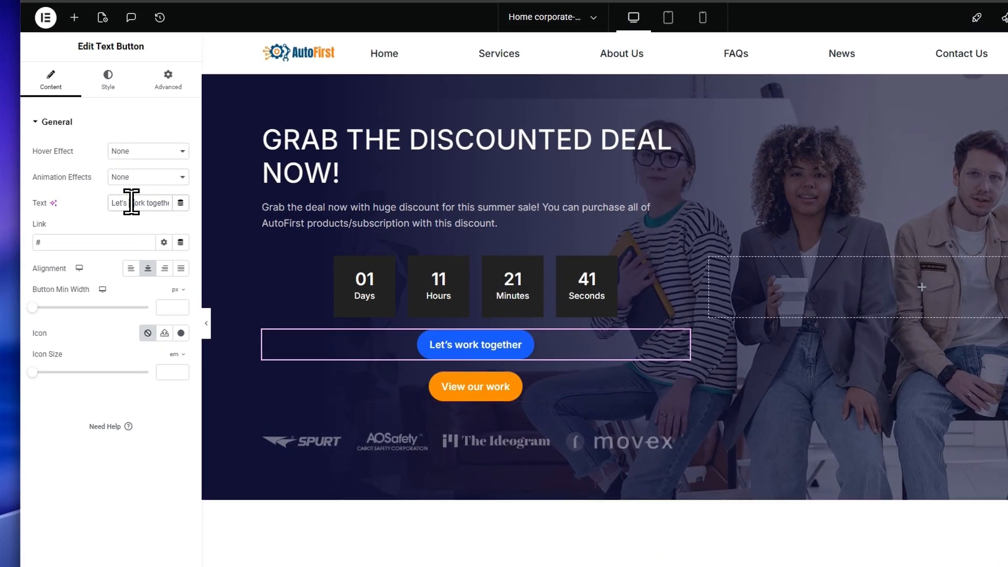
left_click(131, 202)
key("ctrl+a")
key("BackSpace")
type("g")
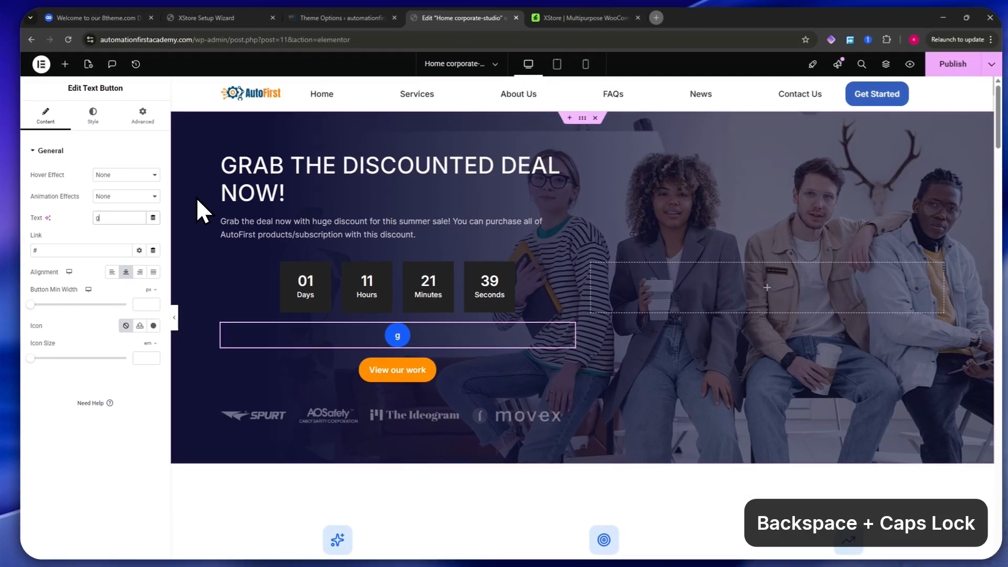
key("BackSpace")
type("GRAB THE DEAL NO")
type("W")
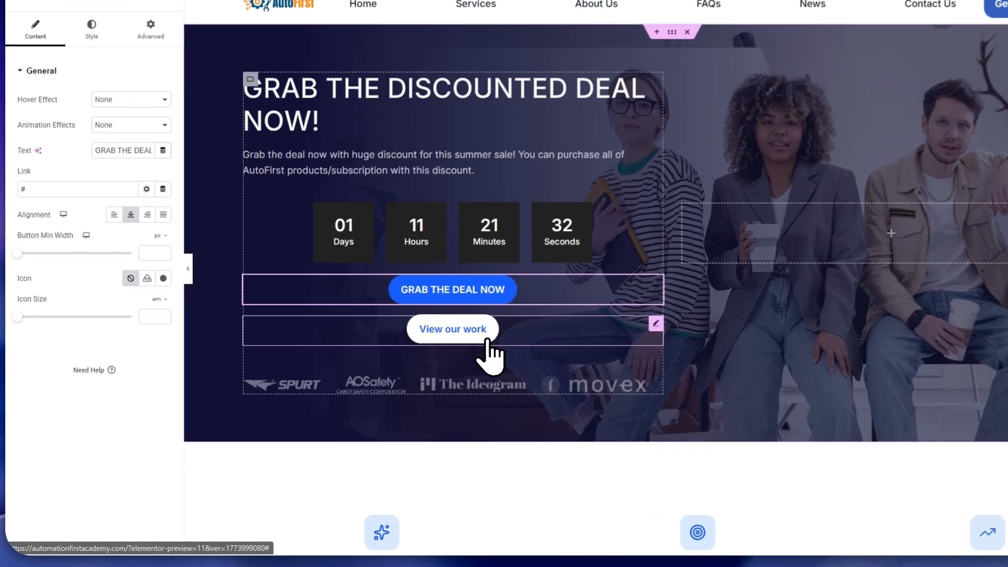
- Replace the label of the orange "View our work" button with "View the Products"
left_click(417, 368)
type("BROW")
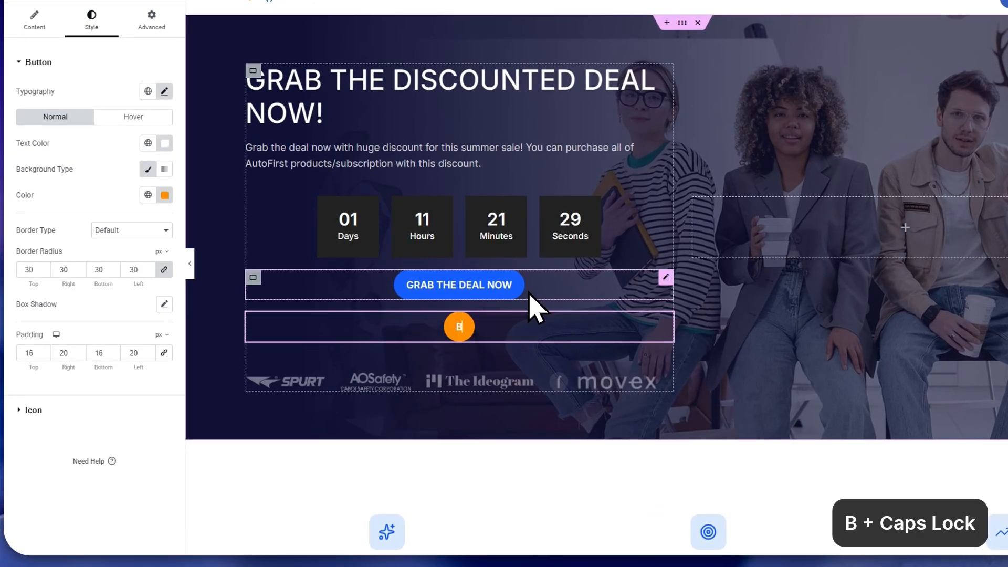
key("BackSpace")
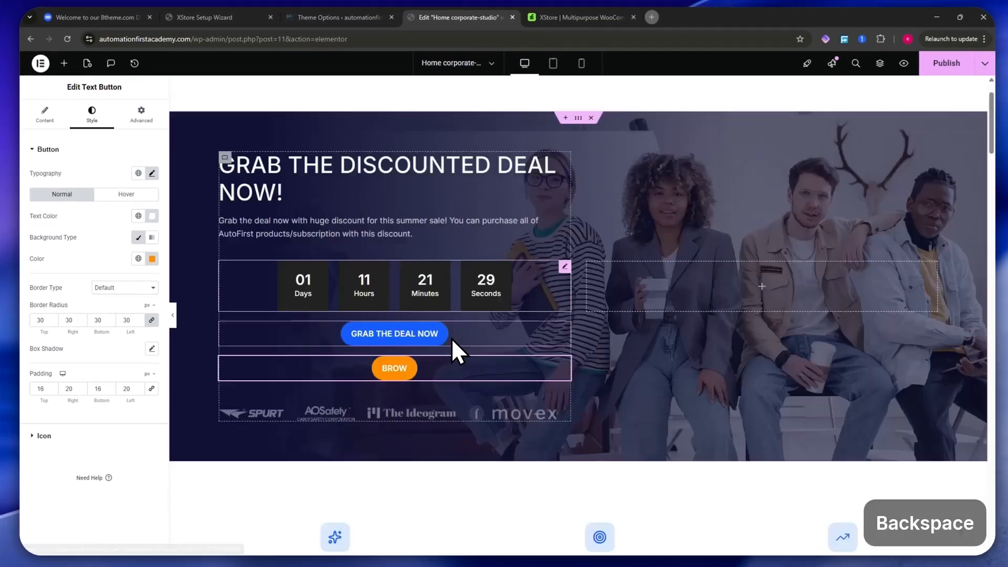
scroll(450, 340, "down", 17)
scroll(453, 338, "up", 17)
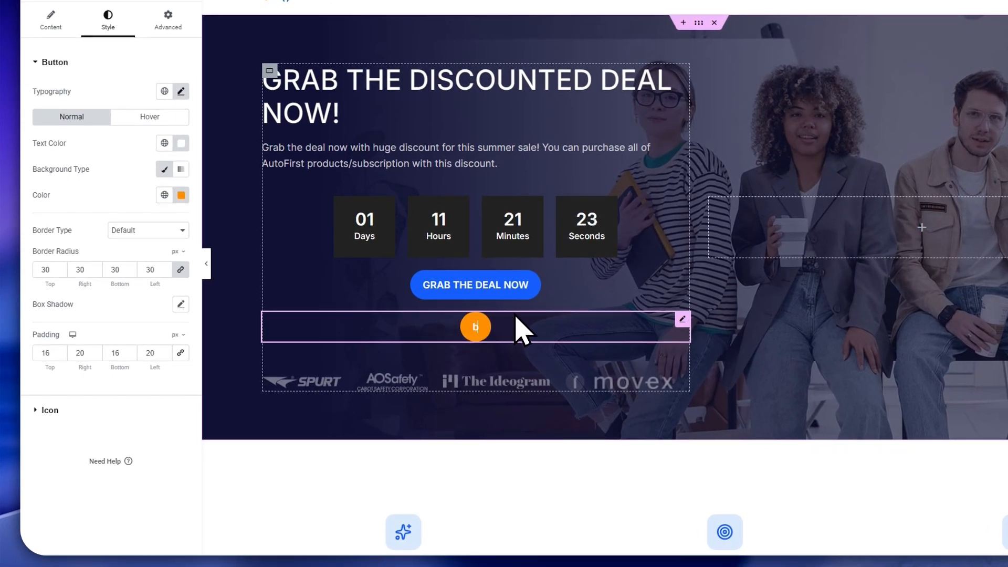
key("BackSpace")
key("Caps_Lock")
type("B")
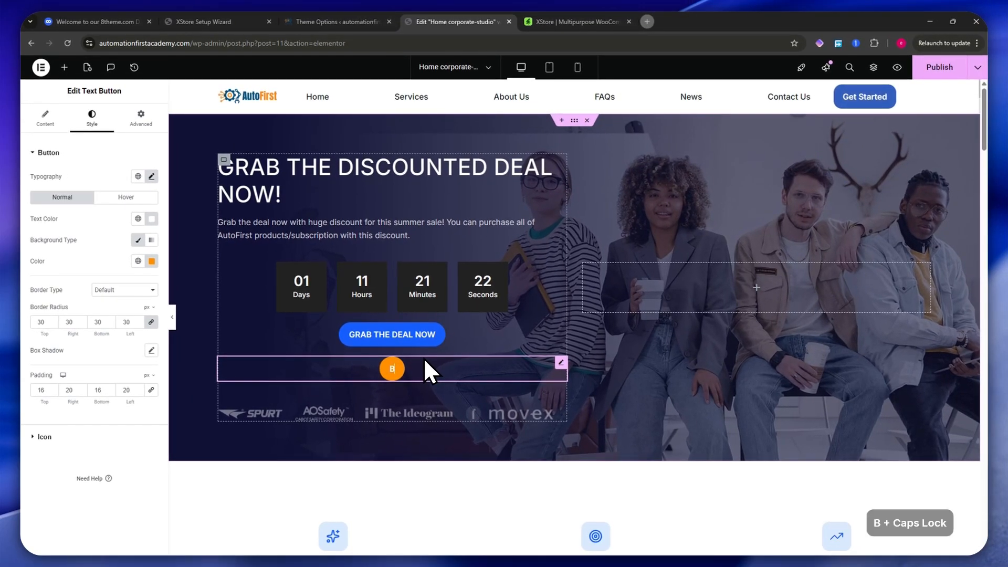
key("BackSpace")
type("View the")
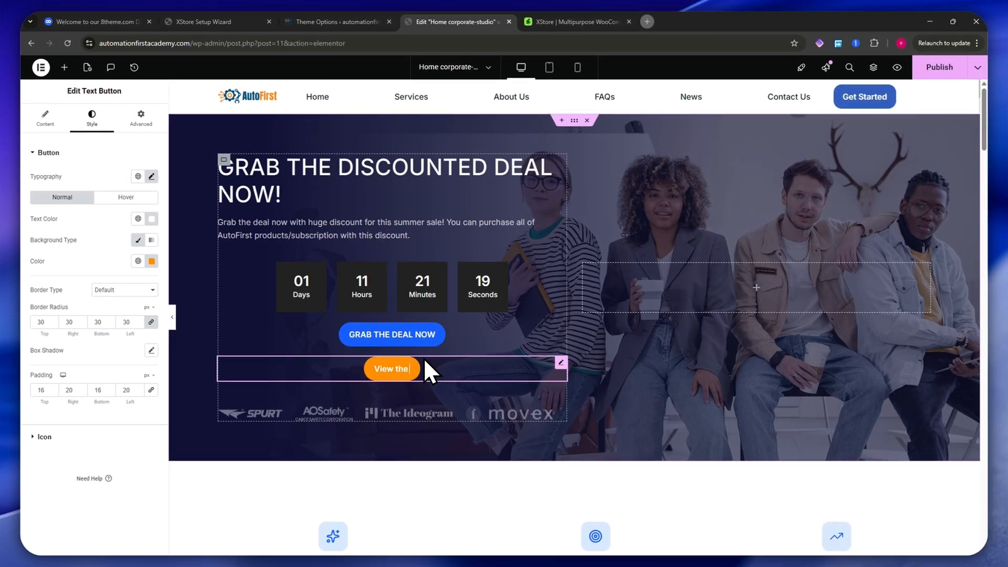
type(" Product")
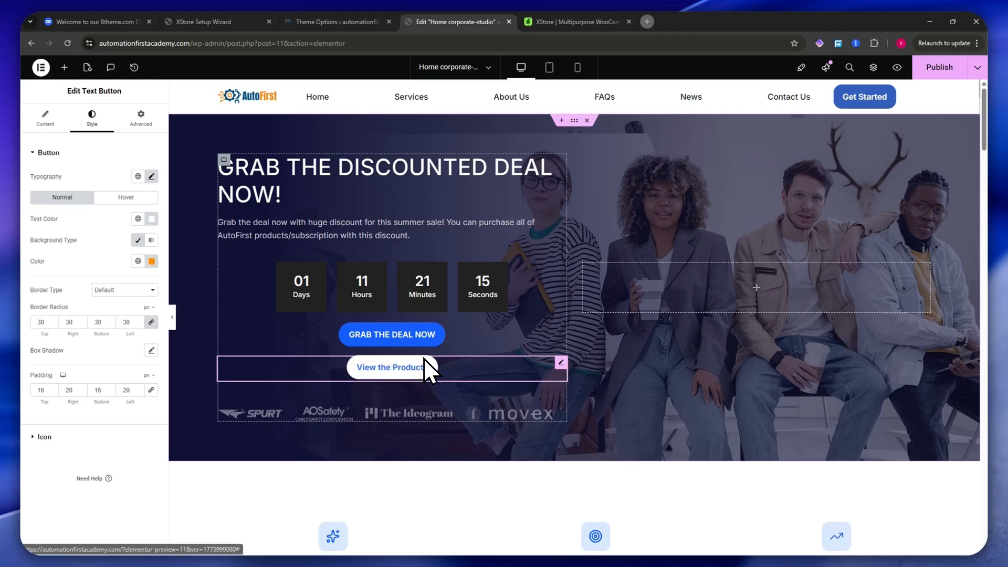
type("s")
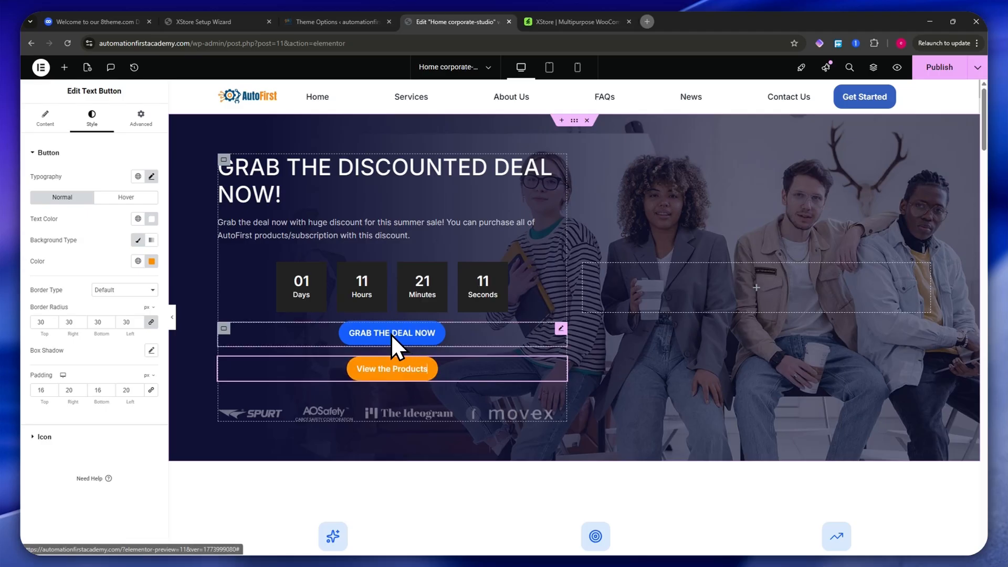
- Apply a Transform scale of 1.5 with kept proportions to the "GRAB THE DEAL NOW" button
left_click(444, 335)
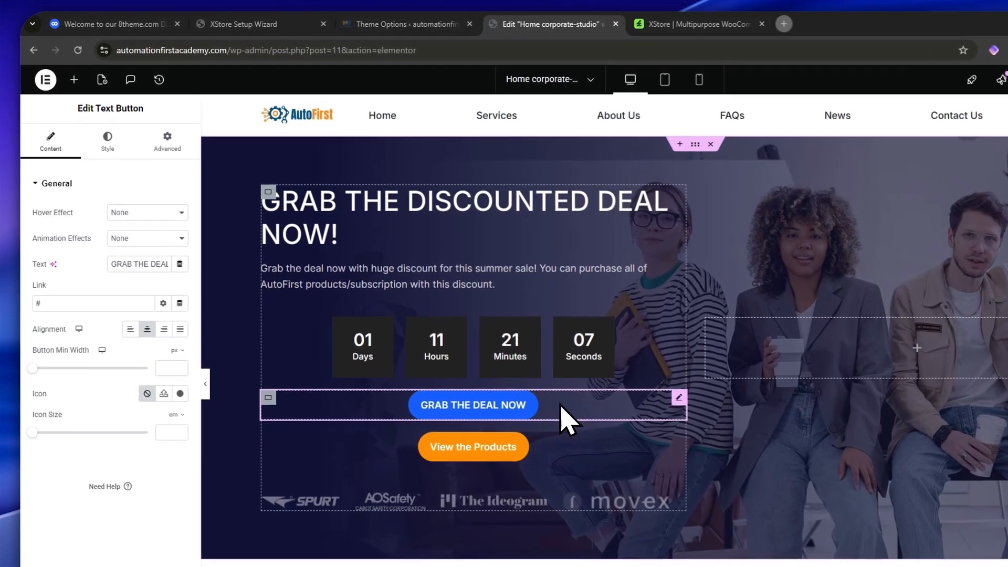
left_click(140, 117)
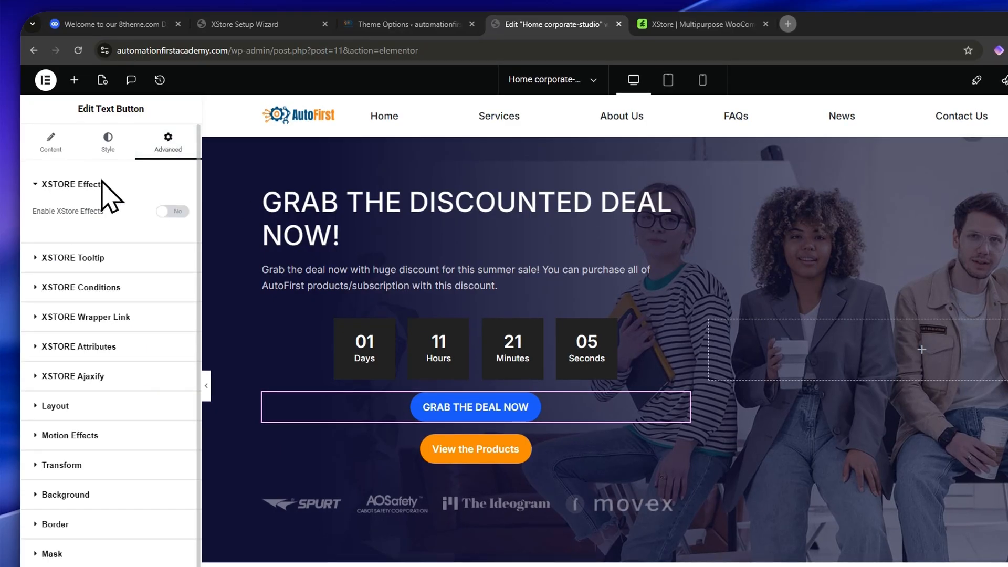
left_click(167, 211)
left_click(167, 257)
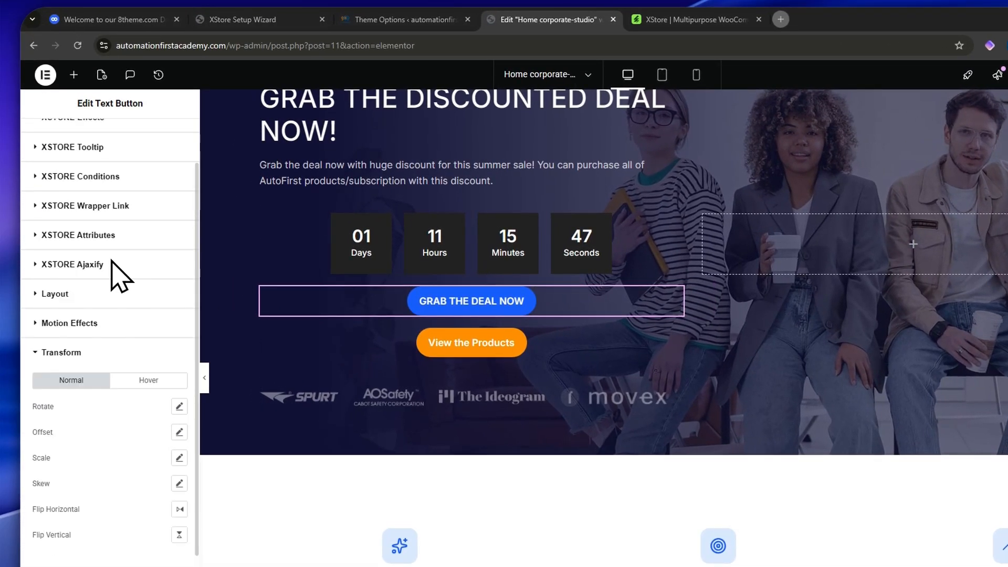
scroll(110, 265, "up", 3)
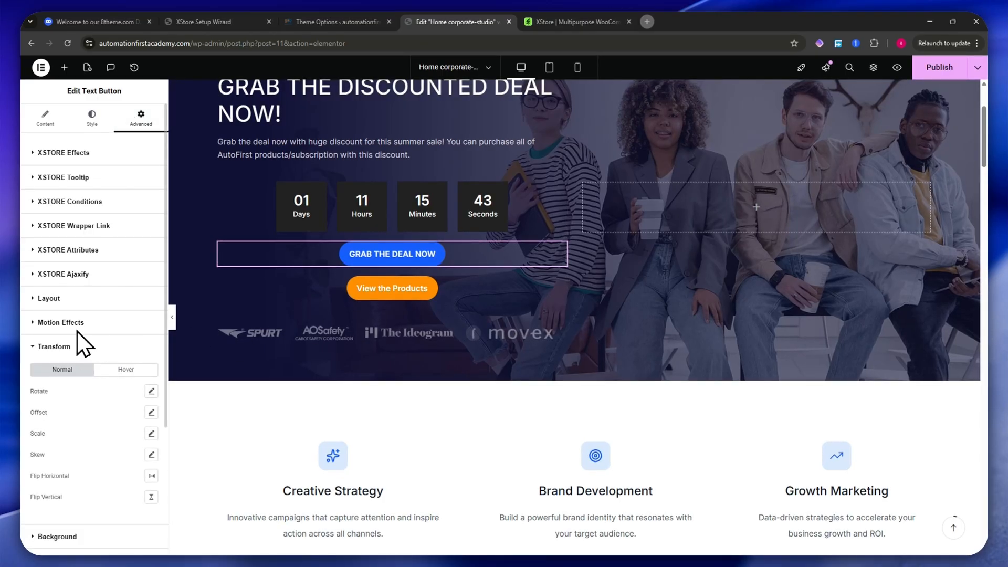
scroll(81, 336, "down", 2)
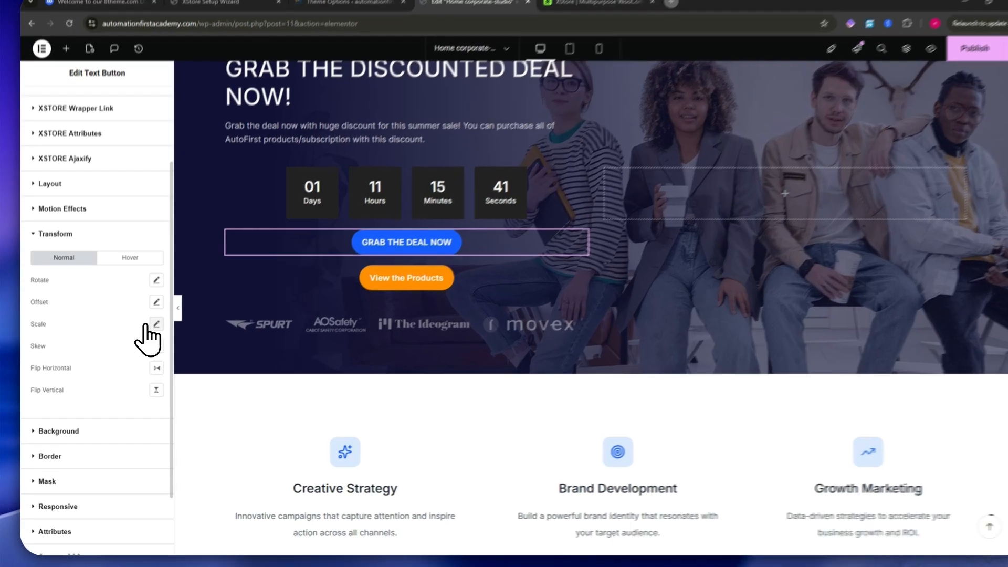
left_click(152, 332)
mouse_move(105, 352)
left_mouse_down()
mouse_move(96, 353)
mouse_move(110, 353)
left_mouse_up()
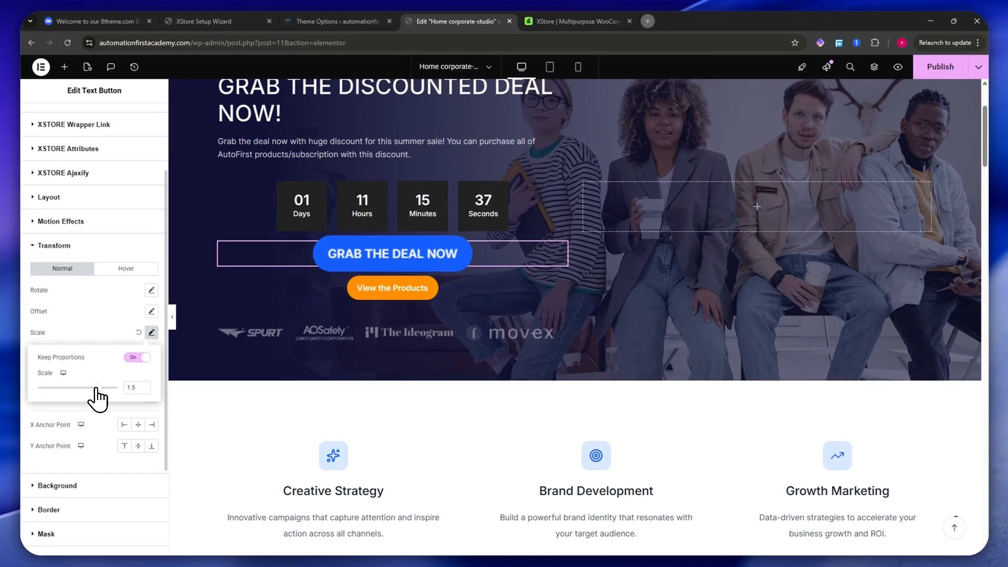
left_click_drag(97, 389, 94, 389)
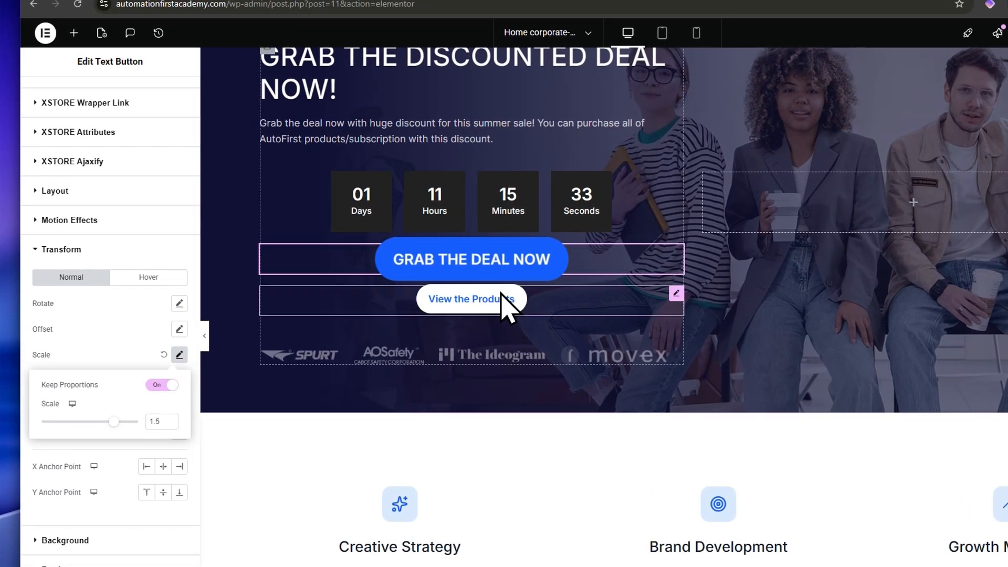
- Give the orange "View the Products" button a Transform Offset Y of 8 px
left_click(541, 299)
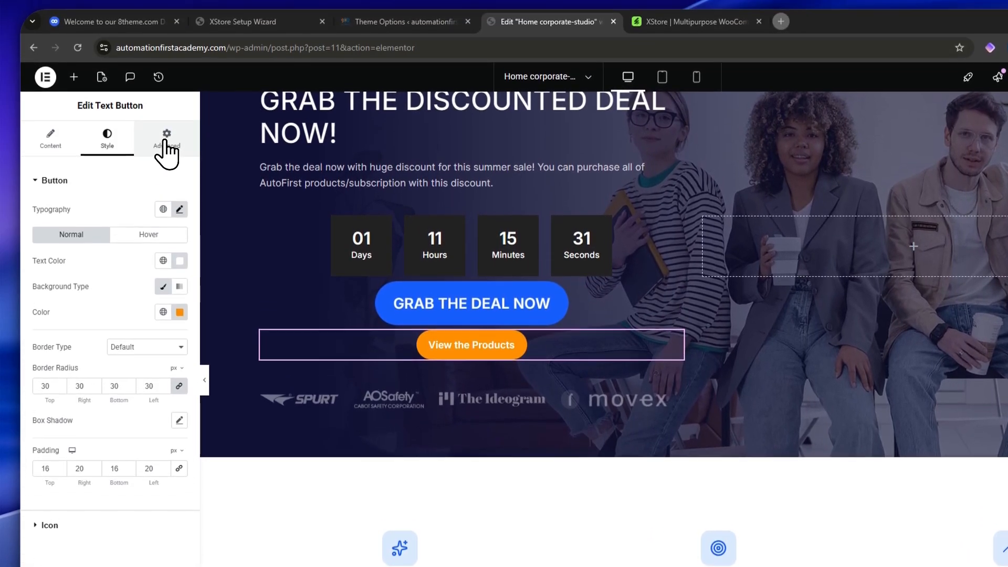
left_click(167, 120)
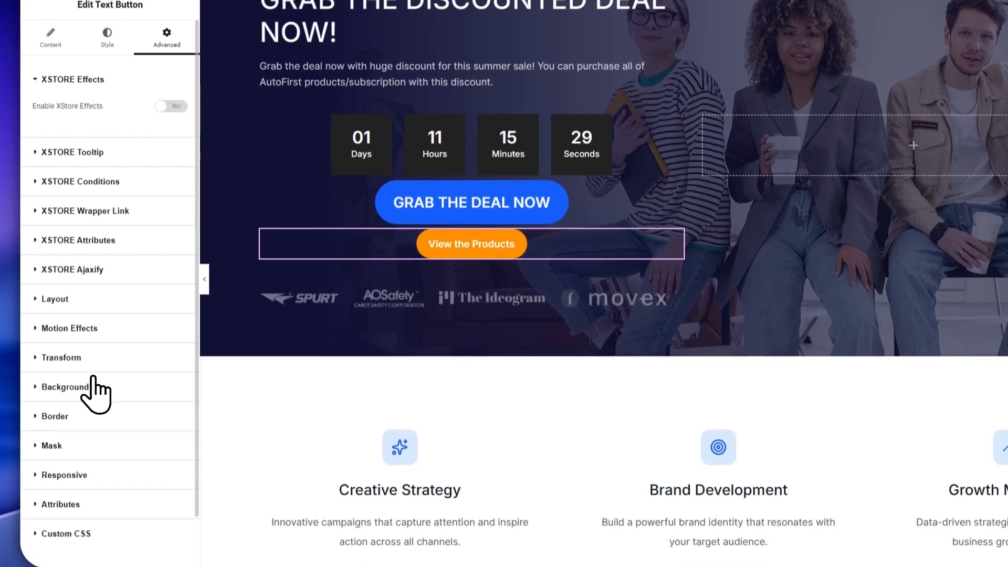
scroll(96, 394, "down", 1)
left_click(75, 290)
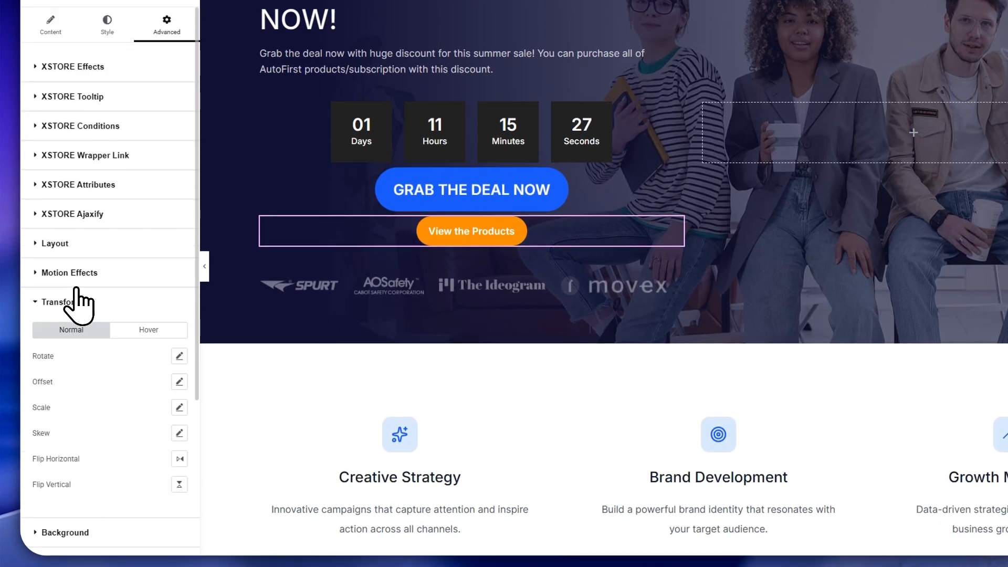
left_click(179, 408)
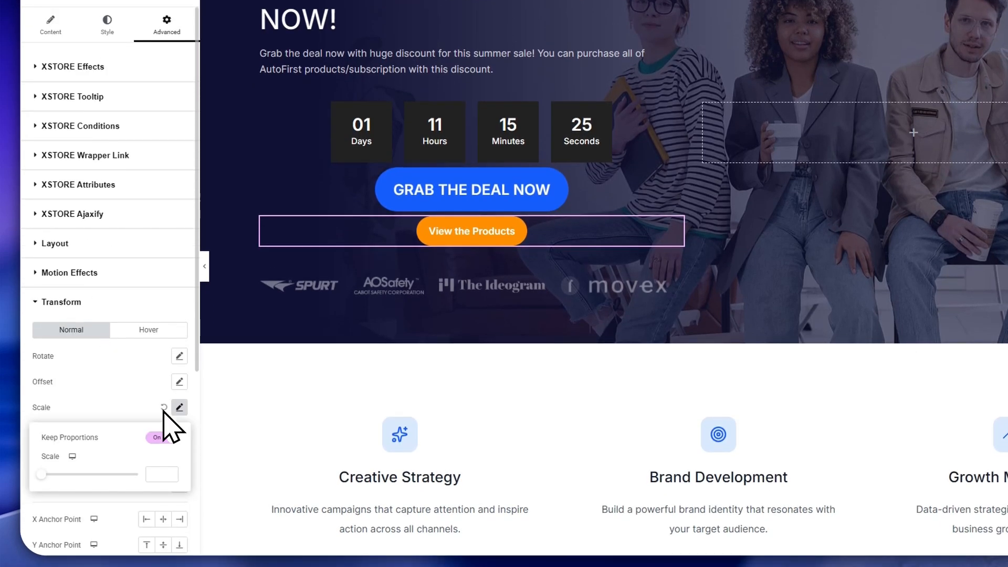
left_click(18, 480)
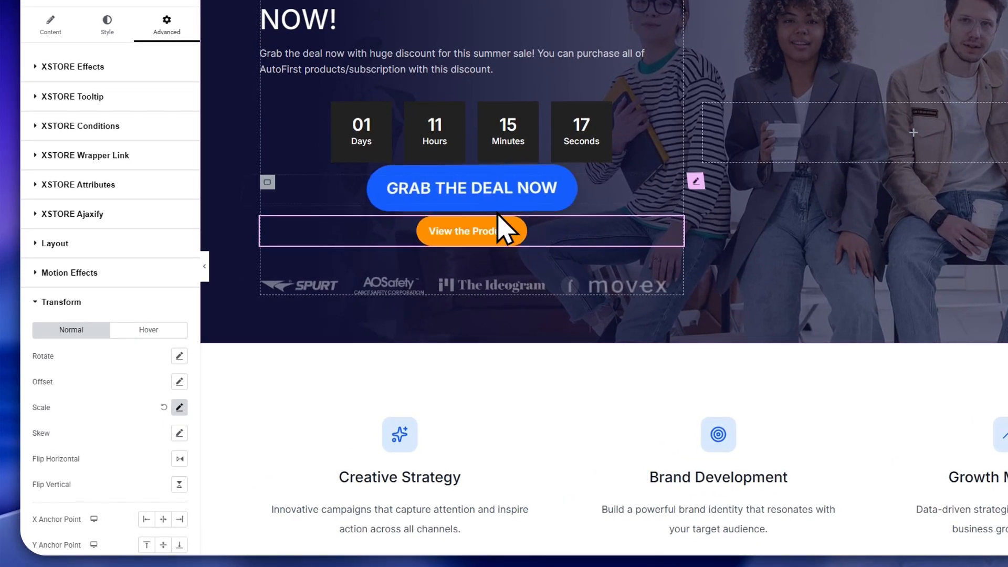
left_click(179, 382)
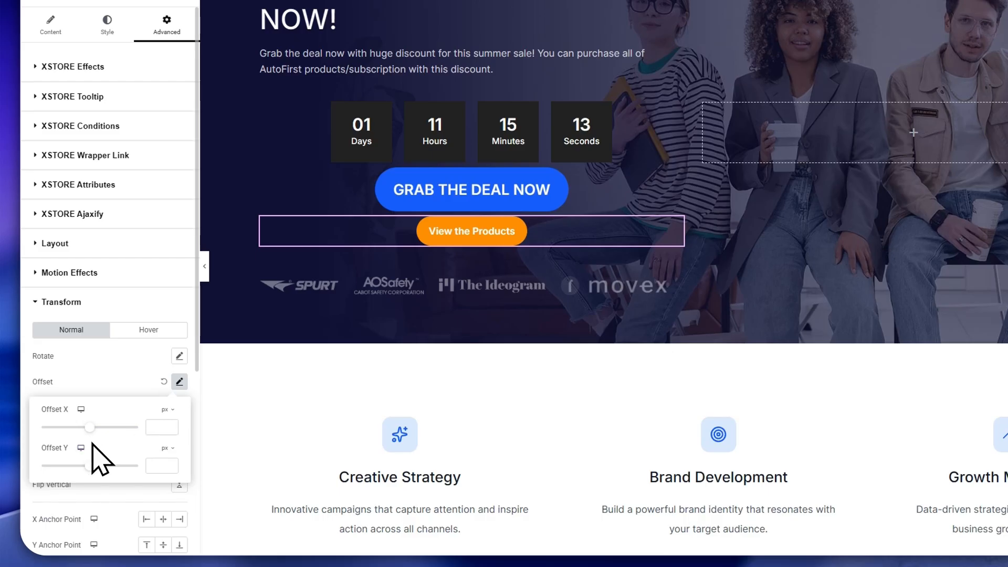
left_click_drag(82, 469, 87, 469)
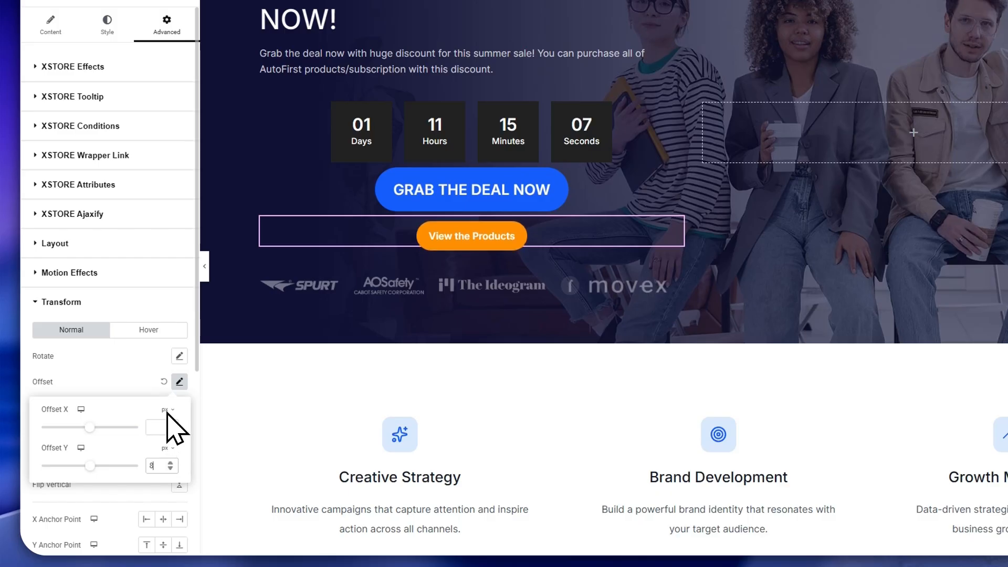
- Set the Transform Offset Y of the "GRAB THE DEAL NOW" button to 8 px
left_click(427, 204)
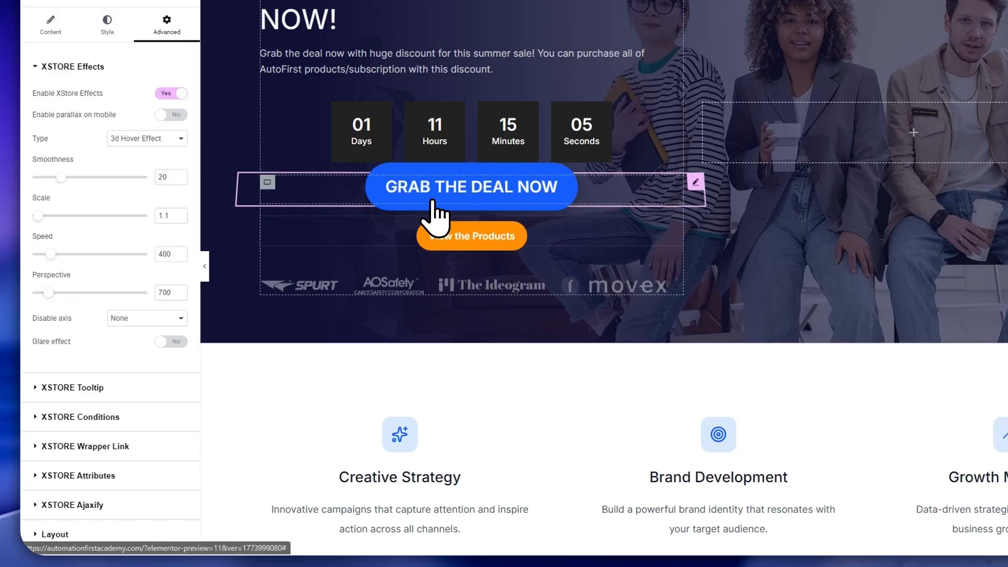
scroll(133, 433, "down", 5)
left_click(90, 297)
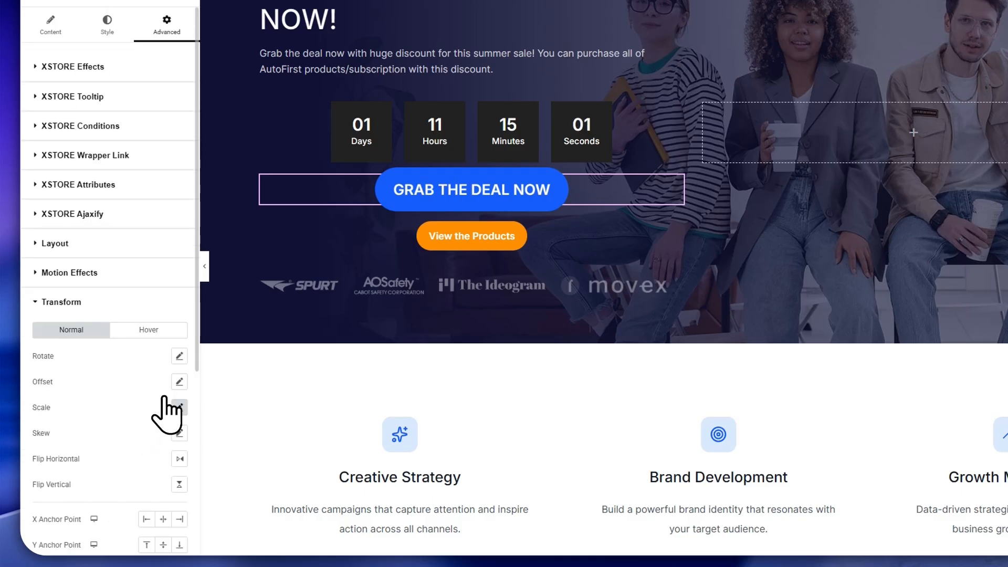
left_click(179, 382)
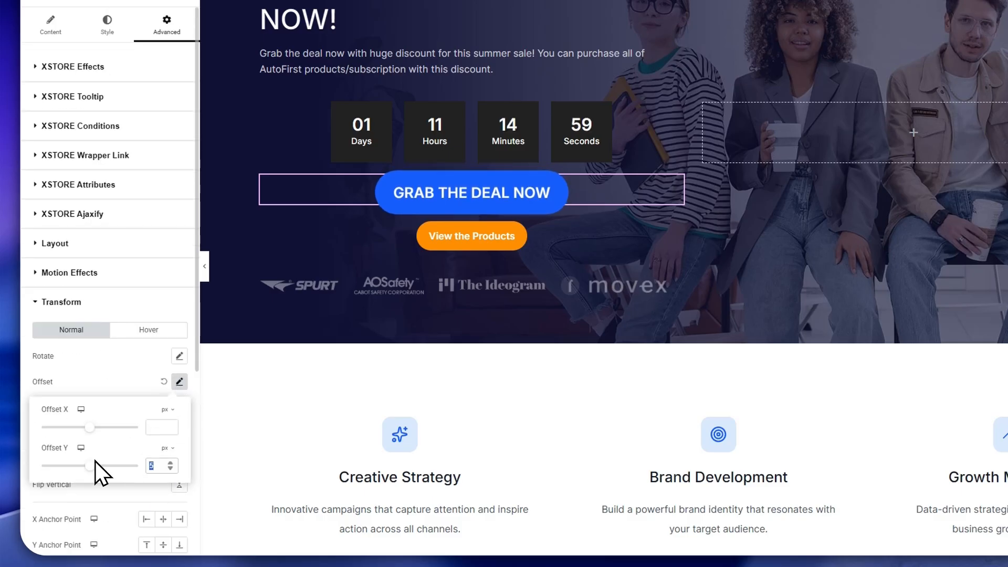
type("8")
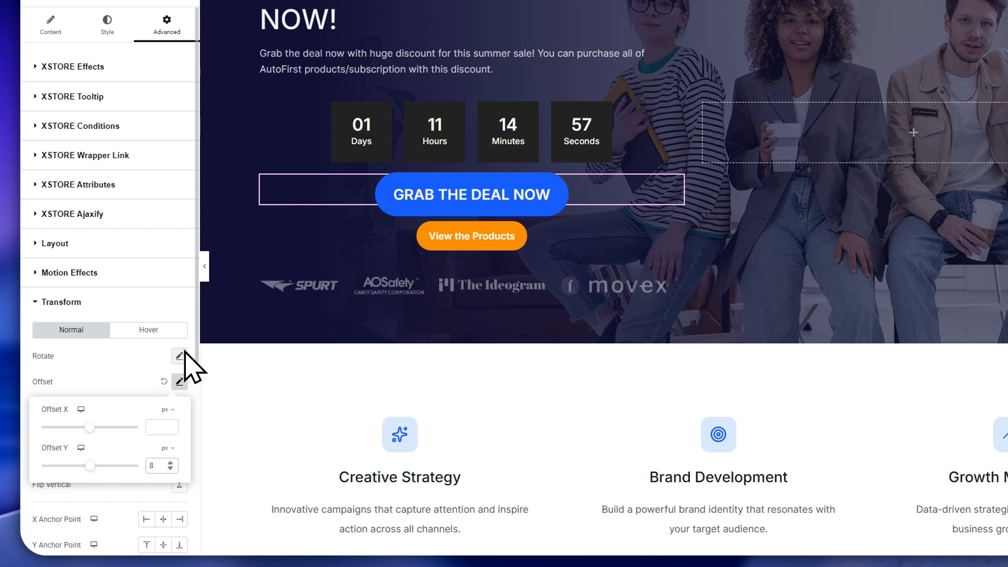
left_click(325, 386)
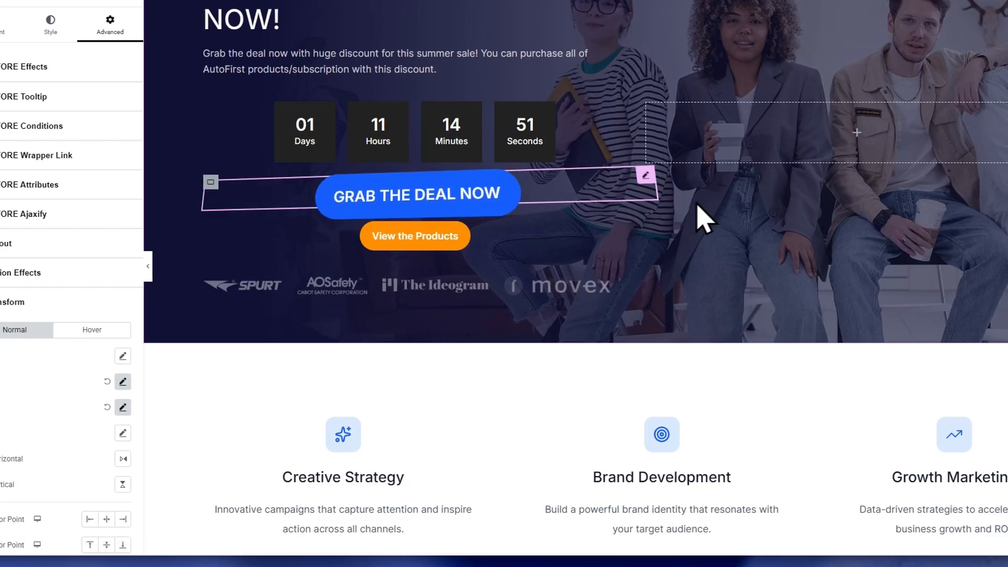
scroll(338, 349, "up", 3)
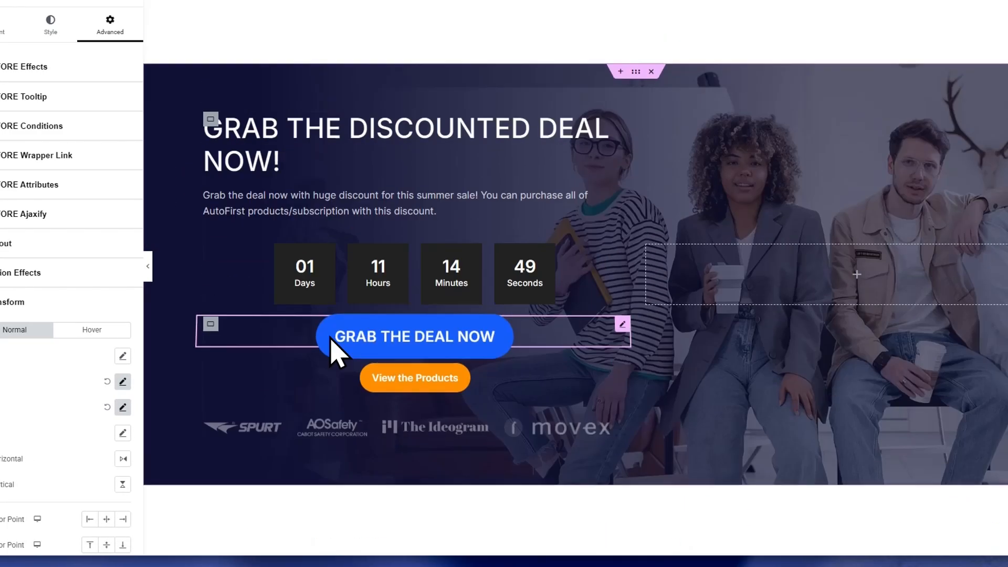
scroll(272, 430, "down", 1)
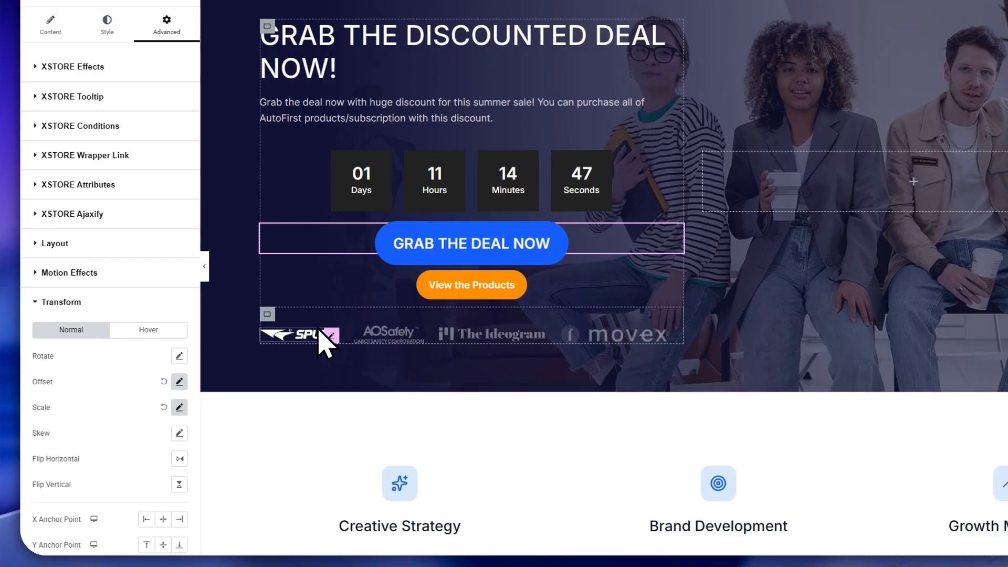
left_click(305, 334)
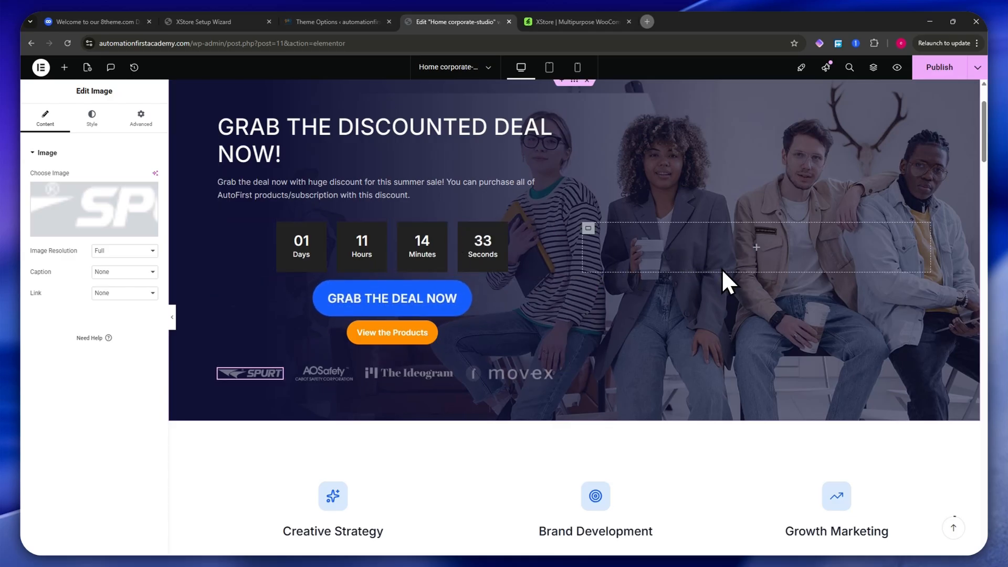
scroll(745, 294, "up", 1)
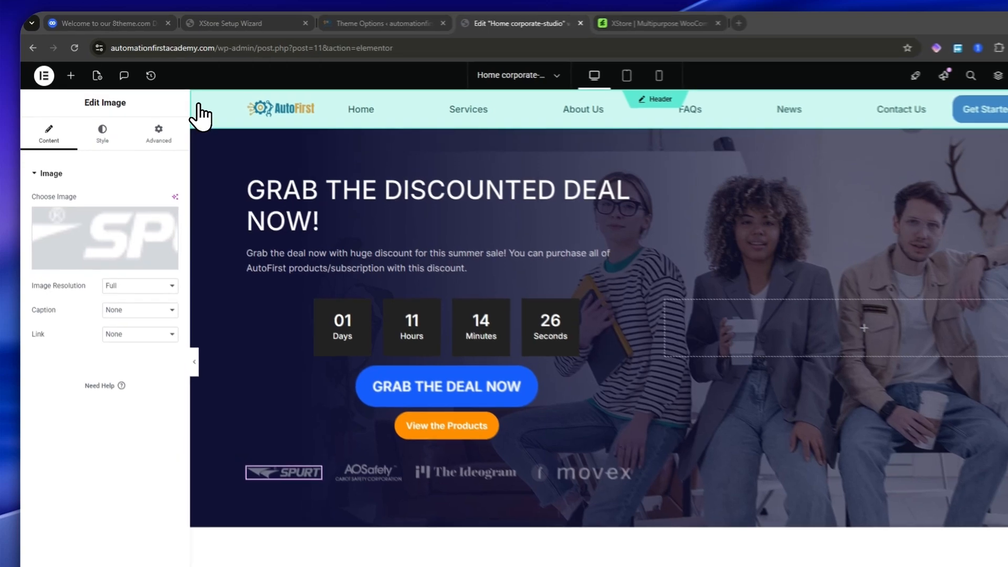
left_click(175, 100)
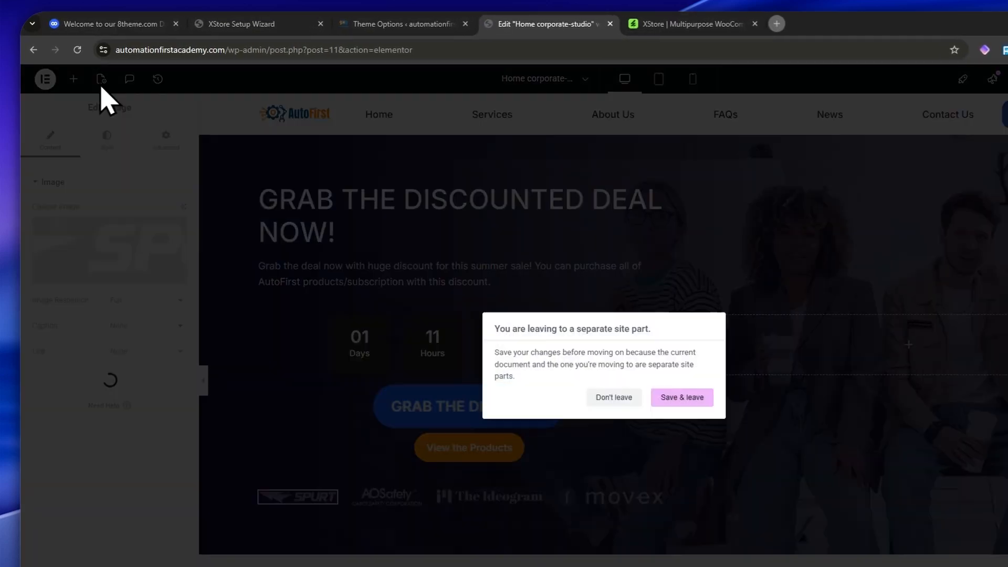
left_click(108, 90)
- Place a Carousel Anything widget in the hero's empty container beside the countdown and clear the default text of Item #1
left_click(73, 83)
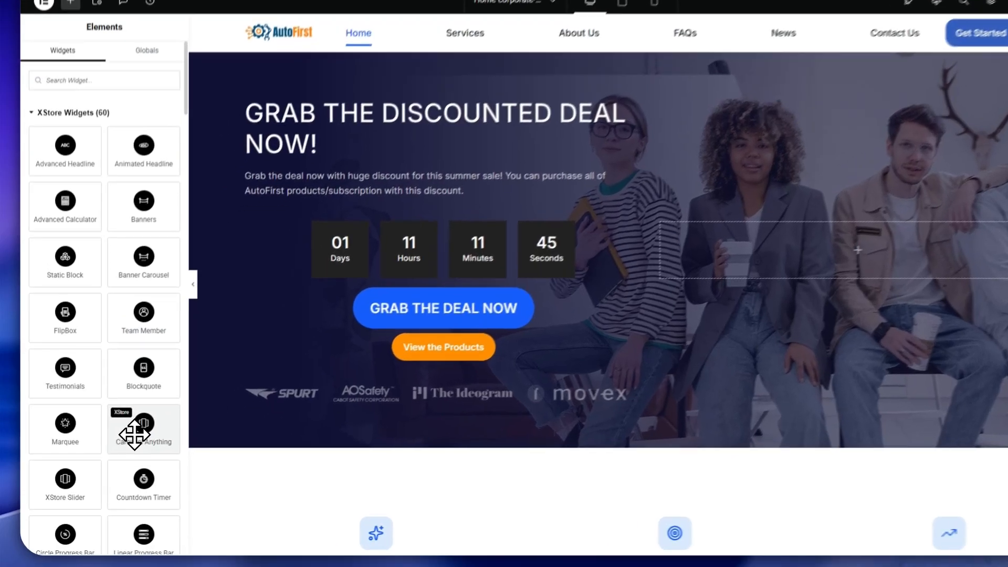
left_click_drag(119, 448, 760, 292)
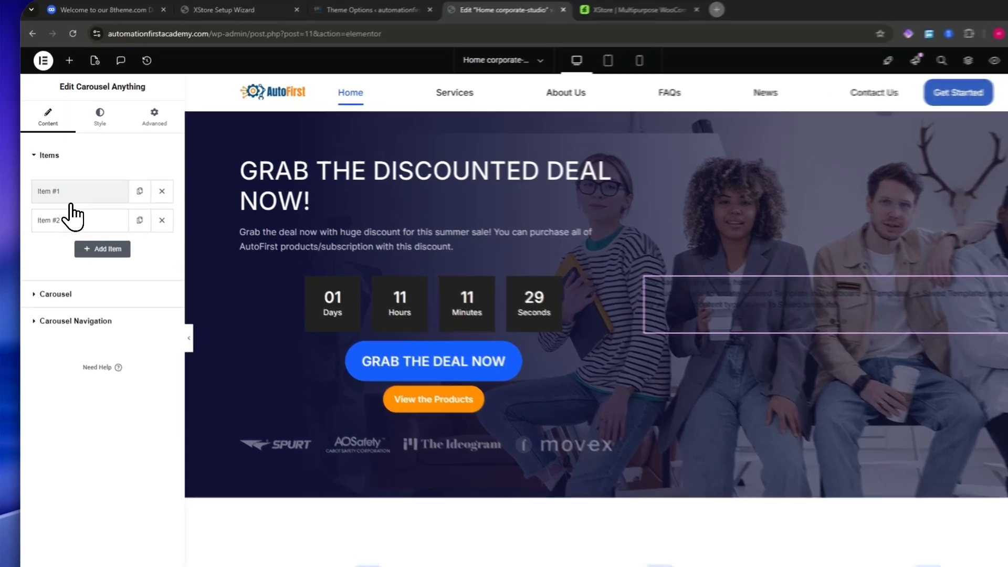
left_click(66, 187)
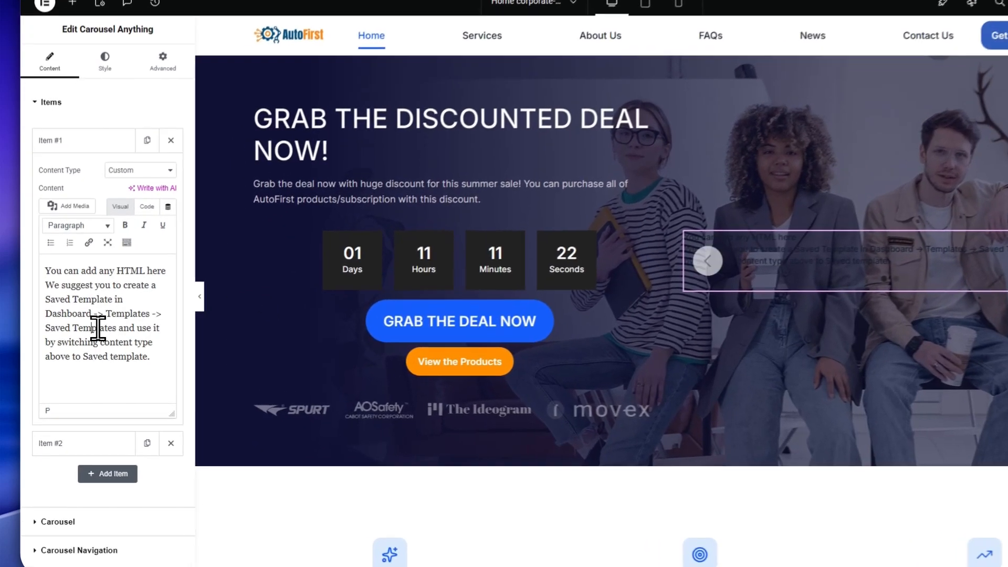
left_click(83, 346)
key("ctrl+a")
key("BackSpace")
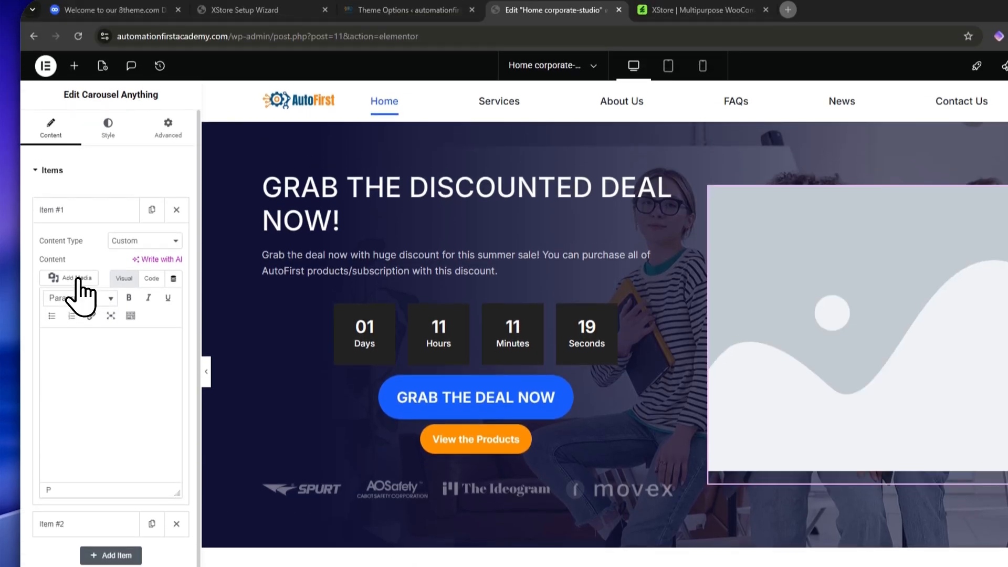
- Upload the four sample product images to the media library and insert all of them into the content of Item #1
left_click(76, 278)
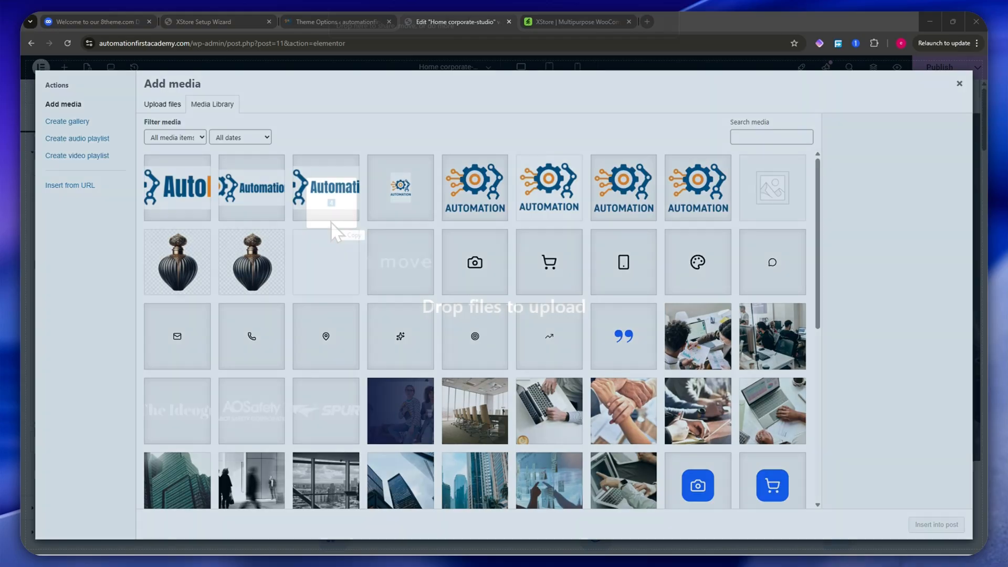
mouse_move(331, 221)
left_mouse_down()
mouse_move(355, 238)
mouse_move(331, 231)
left_mouse_up()
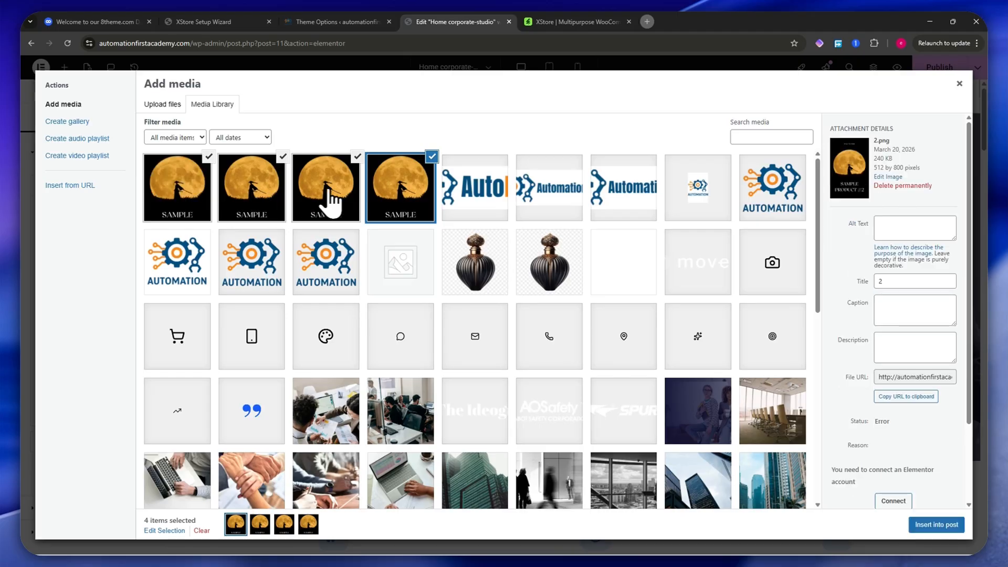
left_click(174, 198)
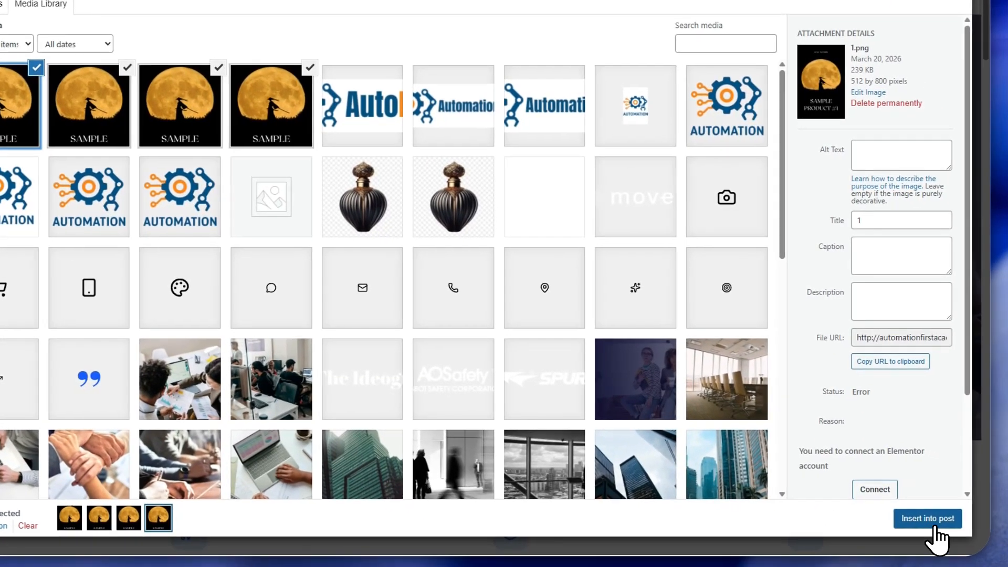
left_click(949, 523)
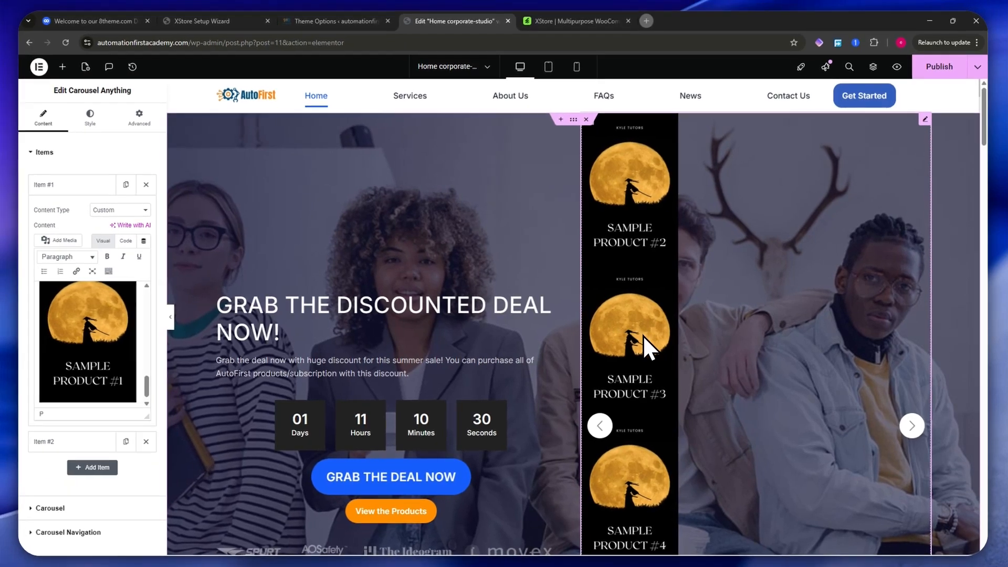
- Delete all the inserted sample product images from the content of carousel Item #1
scroll(583, 323, "down", 3)
scroll(641, 337, "up", 3)
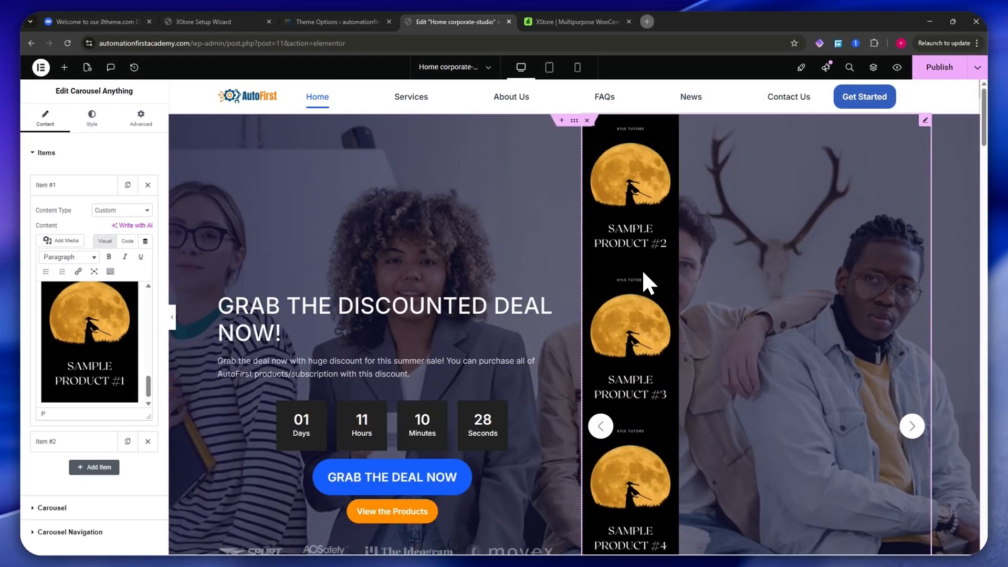
scroll(640, 310, "down", 4)
scroll(642, 313, "down", 4)
scroll(642, 287, "up", 8)
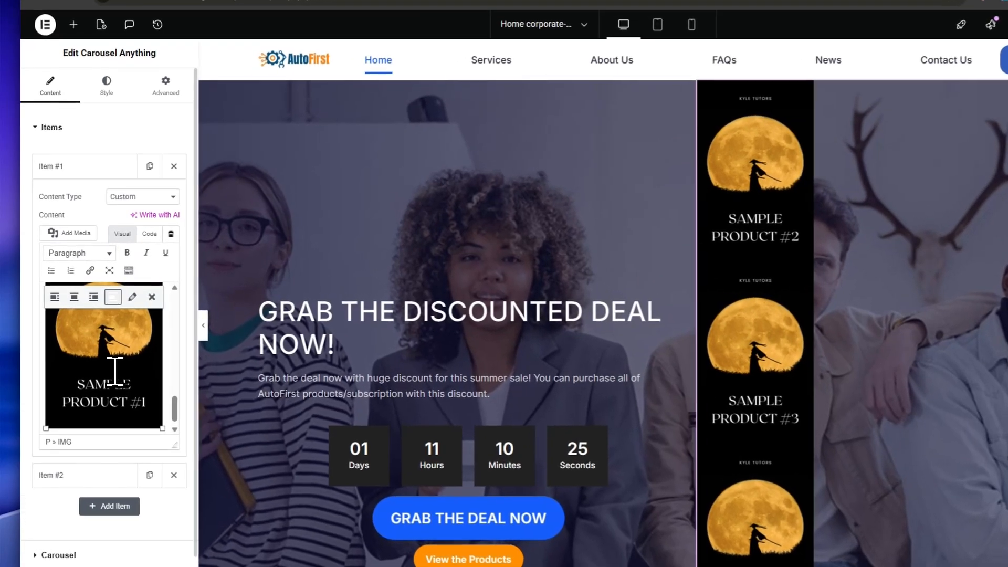
left_click(112, 374)
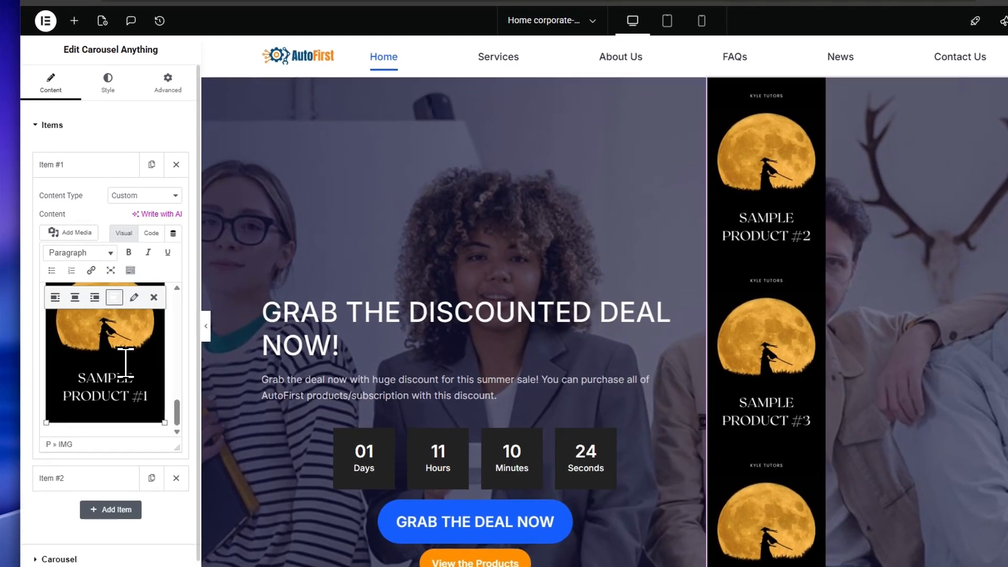
key("BackSpace")
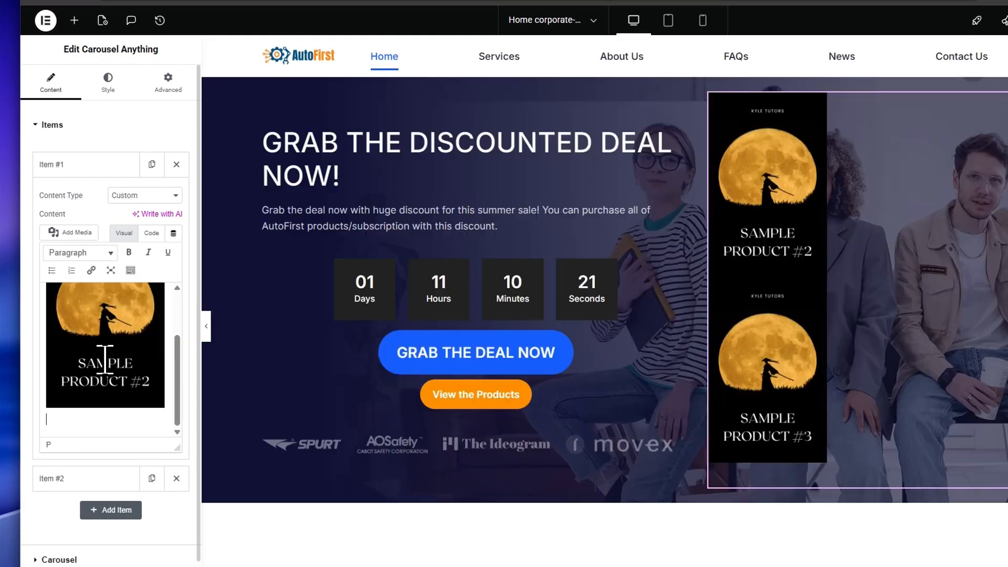
left_click(105, 367)
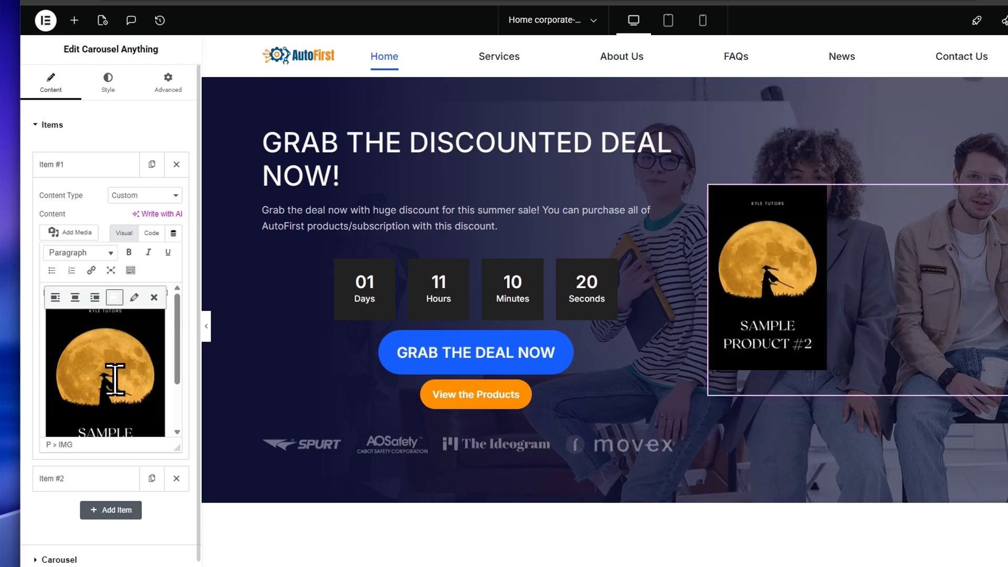
key("BackSpace")
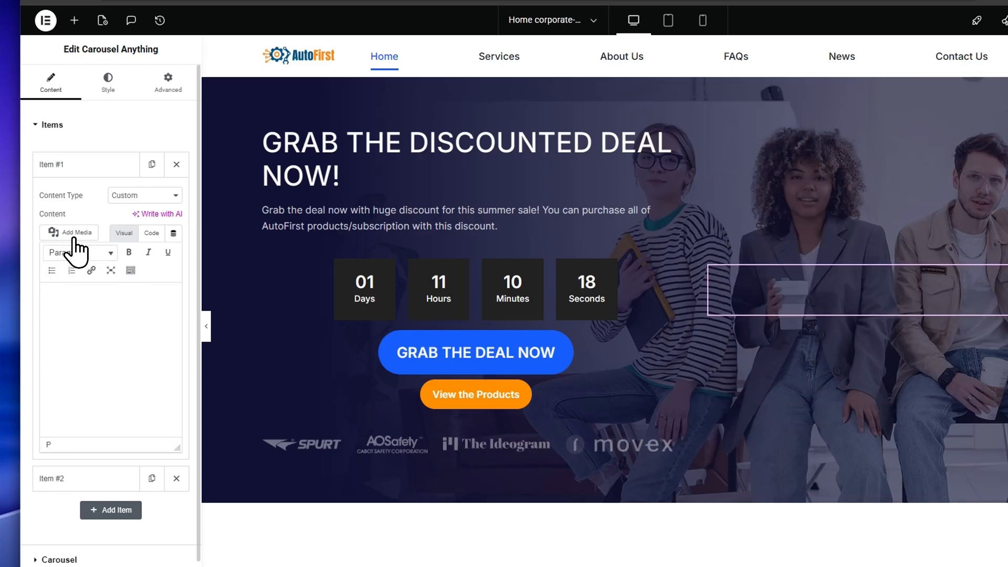
- Insert the Sample Product #1 image (1.png) from the media library into the content of carousel Item #1
left_click(75, 234)
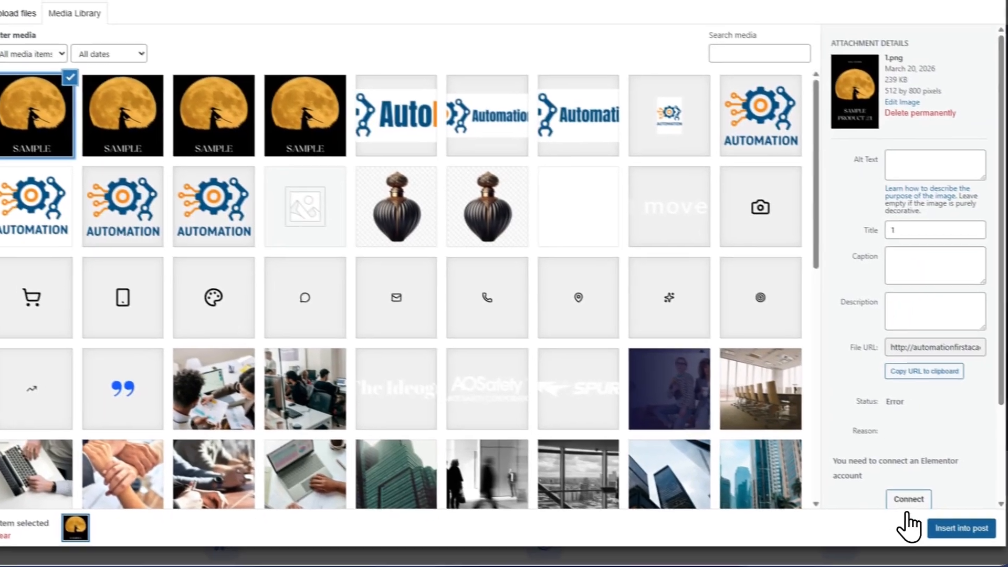
left_click(958, 526)
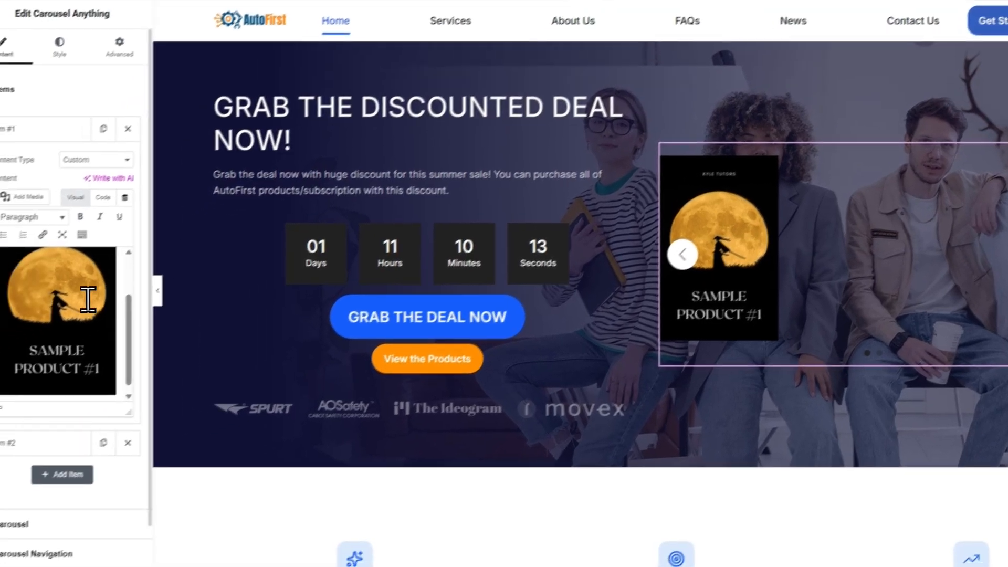
- Center the image in the content of Item #1 and enlarge it to about 259 × 405 px
left_click(88, 302)
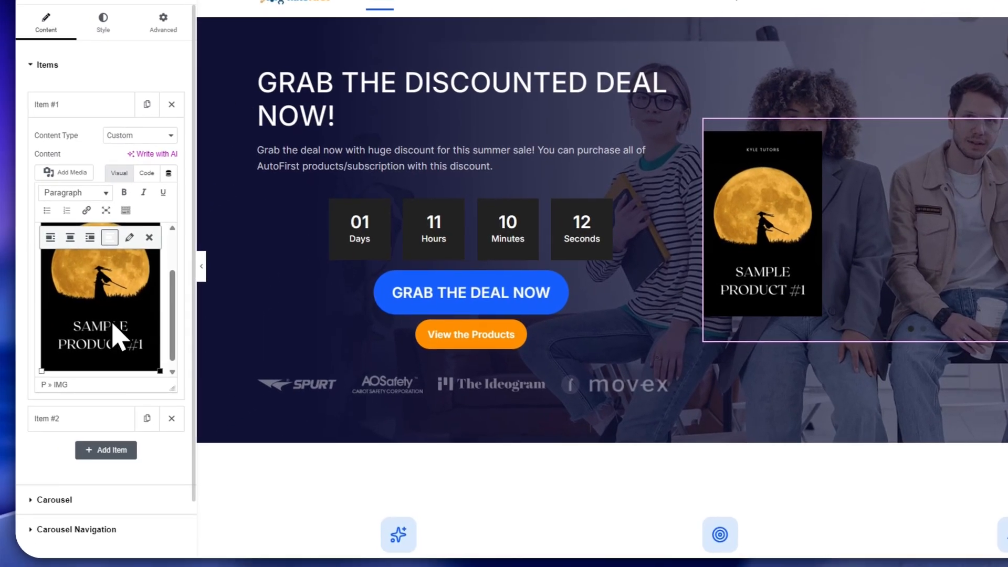
left_click_drag(116, 394, 123, 407)
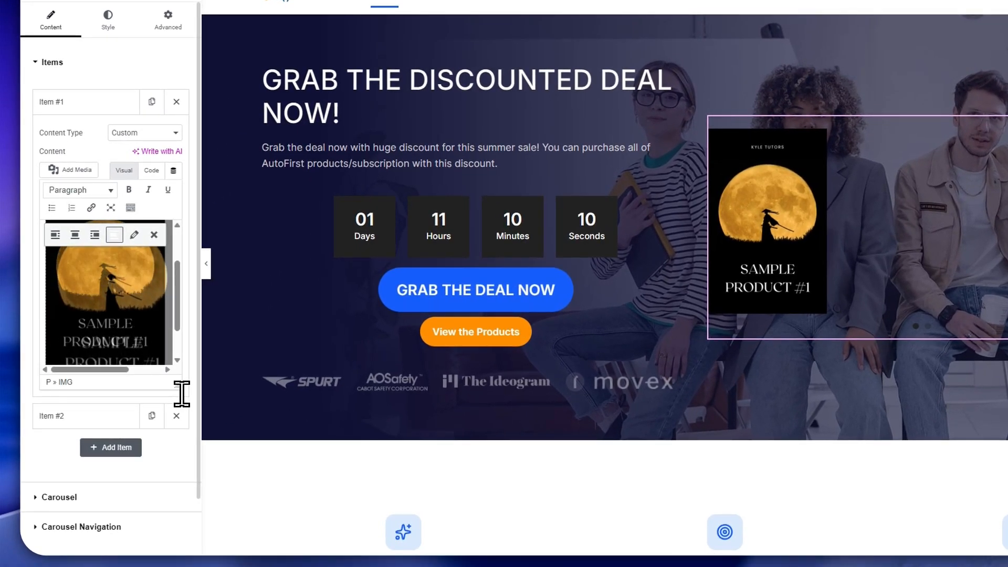
left_click_drag(181, 394, 178, 389)
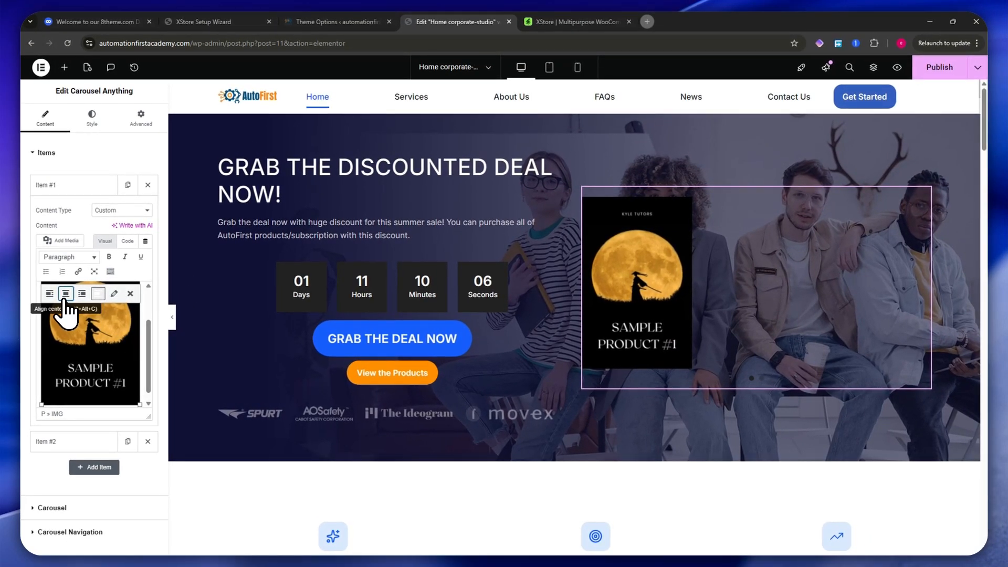
left_click(65, 294)
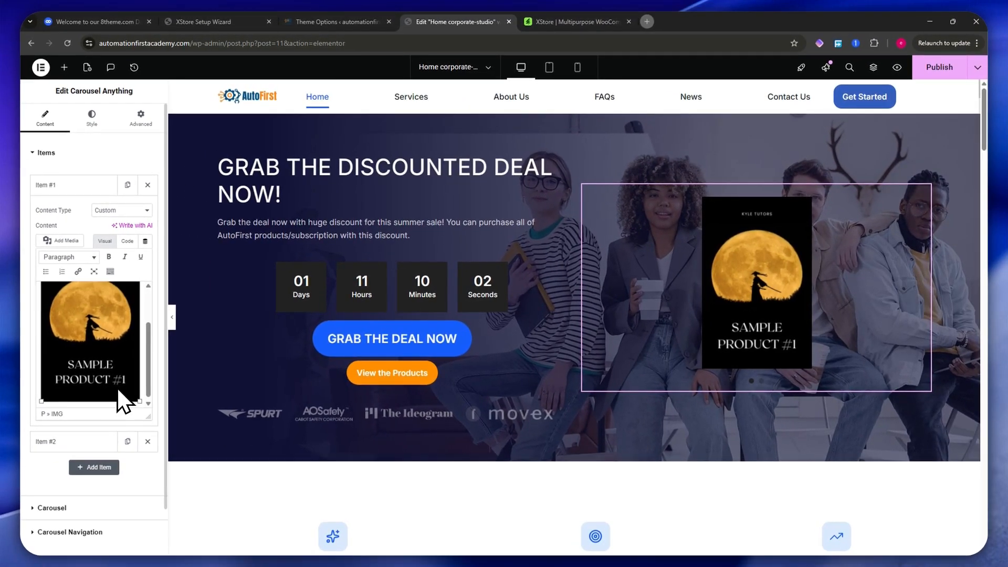
left_click_drag(139, 400, 232, 439)
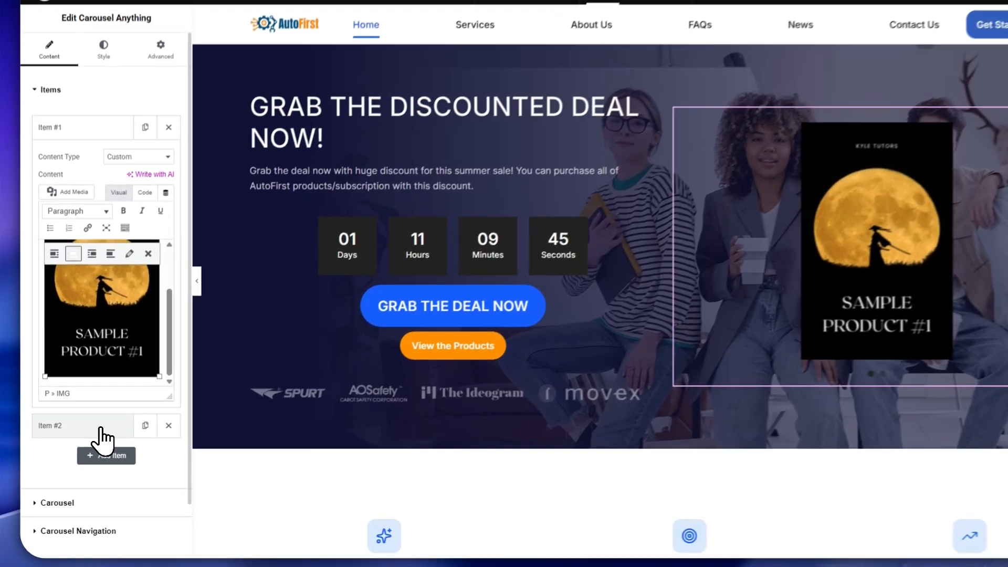
- Open carousel Item #2 and clear its default text
left_click(69, 442)
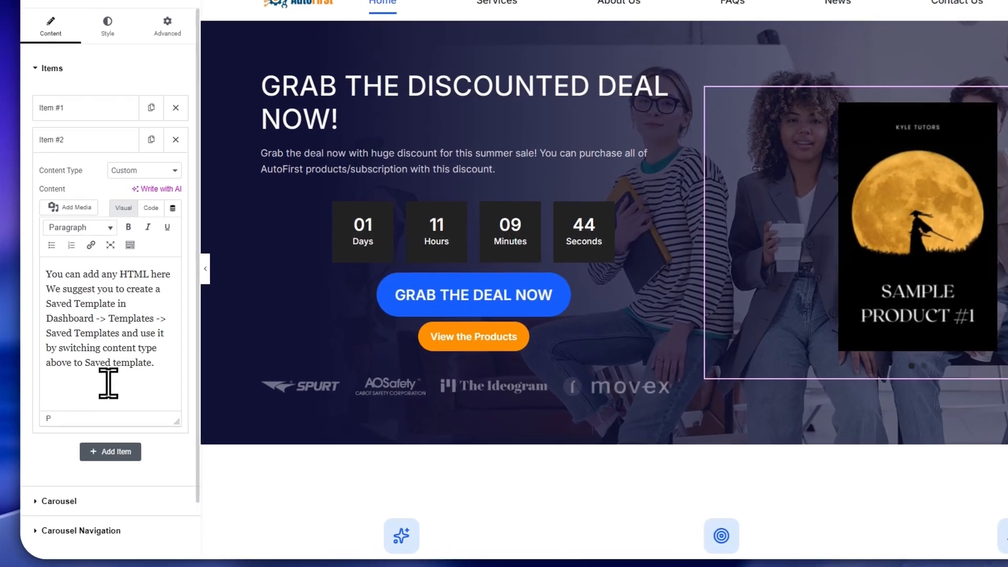
key("ctrl+a")
key("BackSpace")
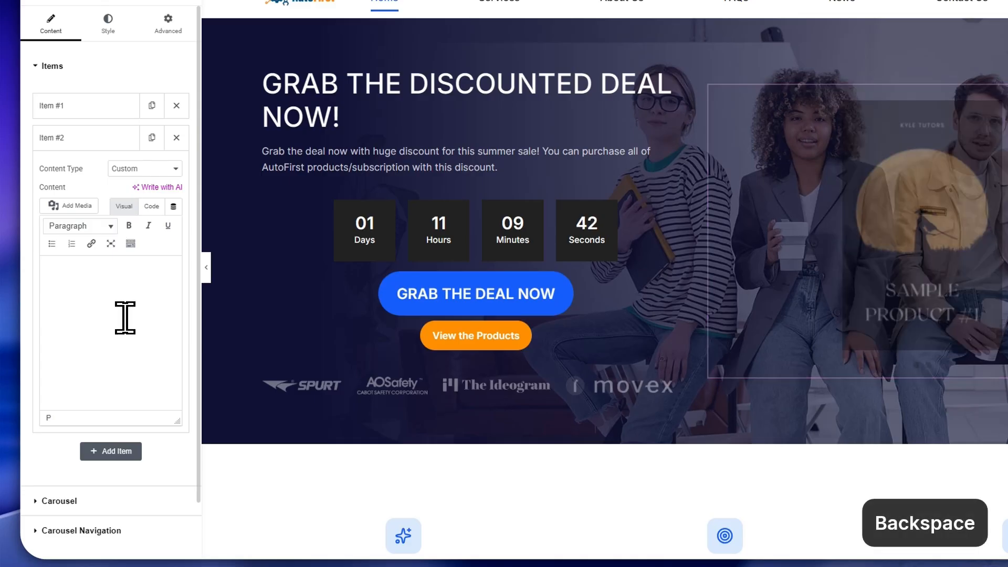
left_click(84, 205)
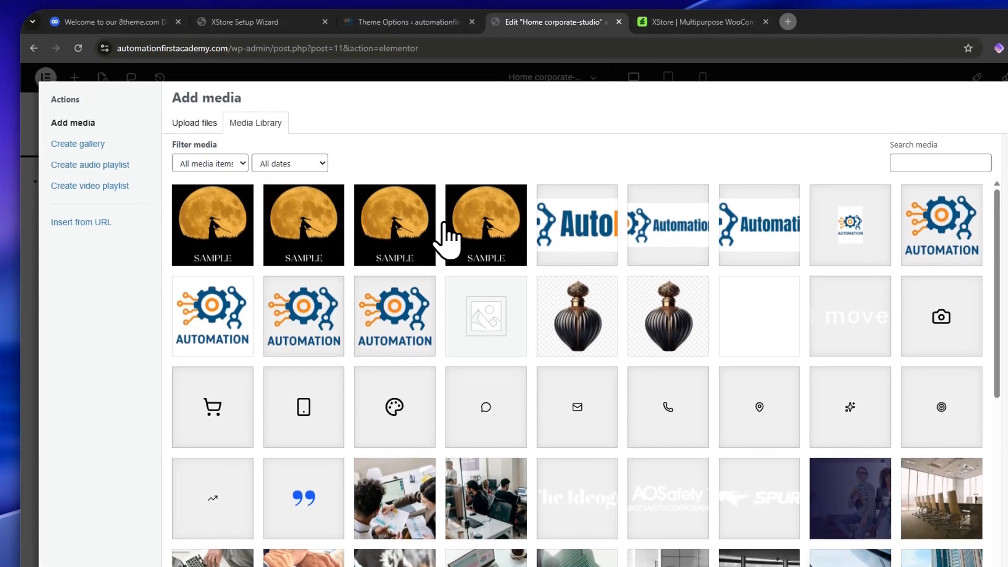
left_click(396, 116)
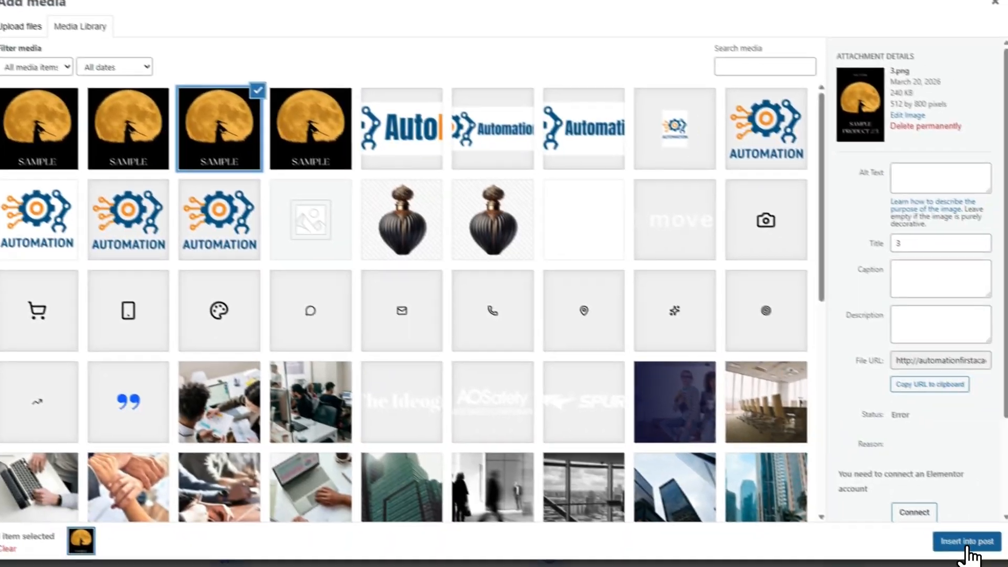
left_click(967, 551)
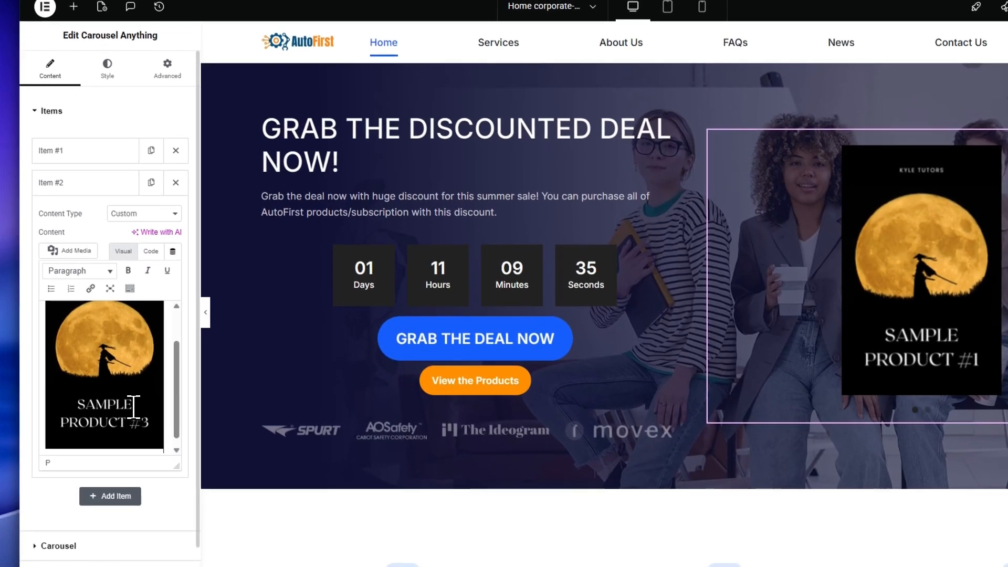
left_click(133, 382)
key("Delete")
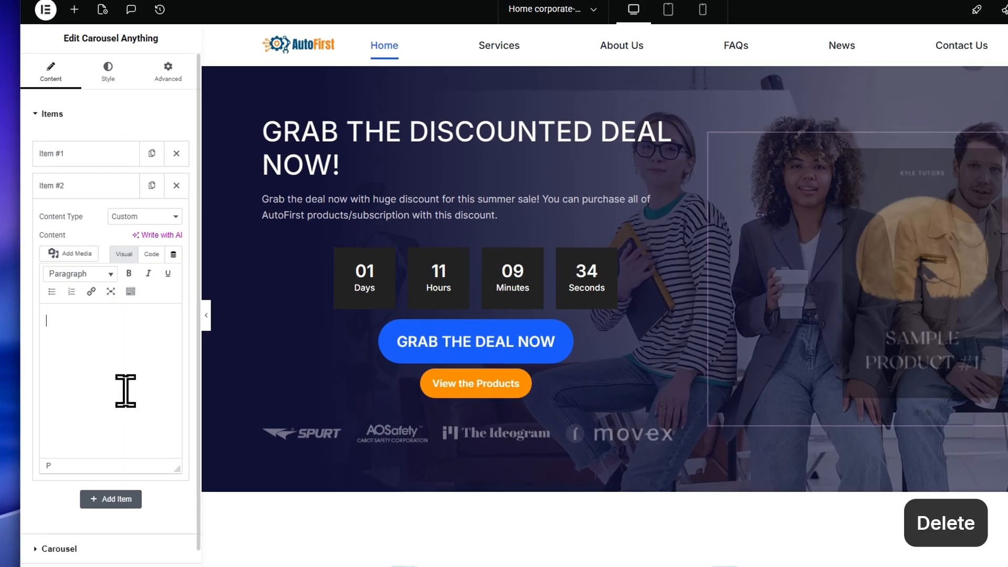
left_click(83, 252)
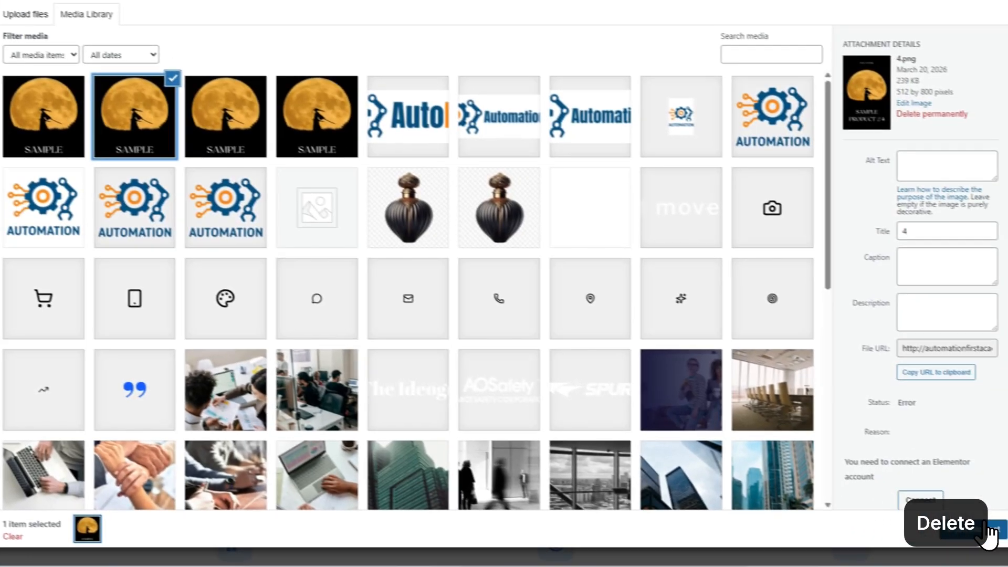
left_click(978, 536)
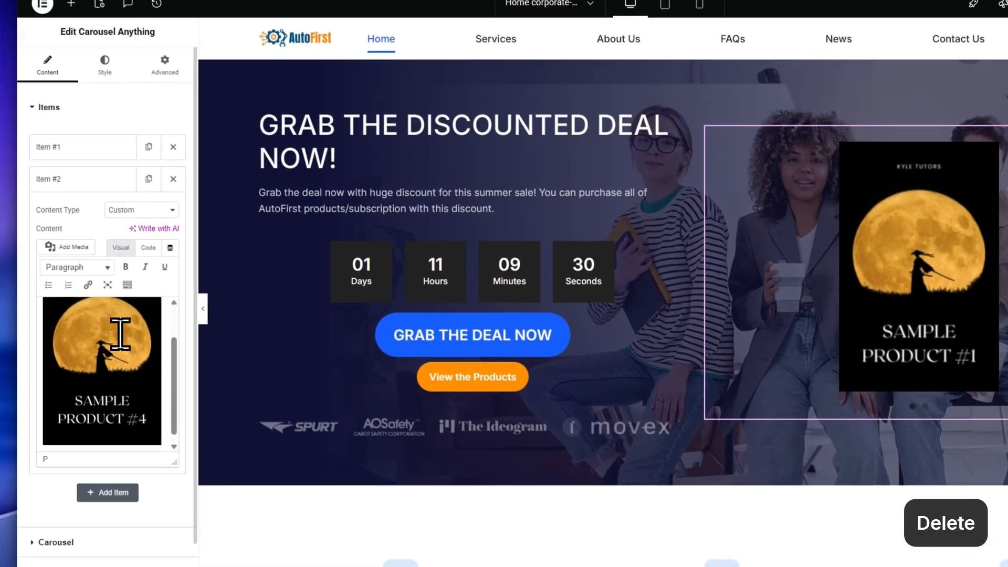
left_click(120, 334)
key("Delete")
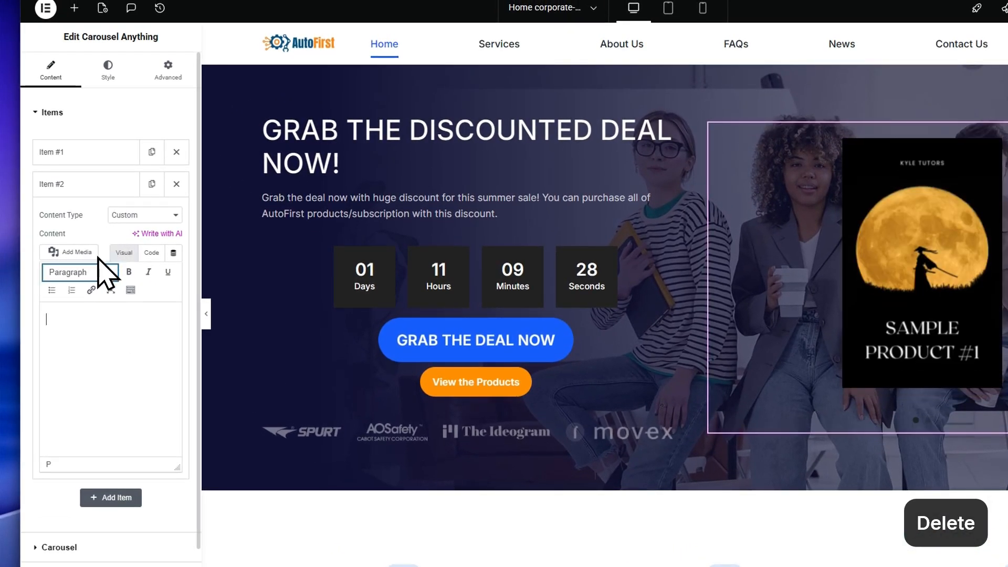
left_click(76, 252)
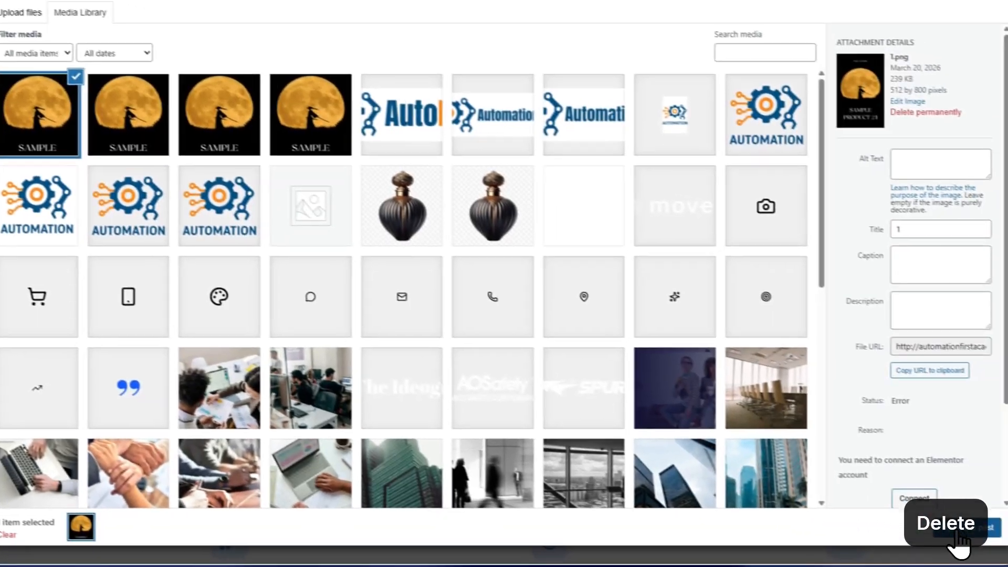
left_click(956, 546)
key("Delete")
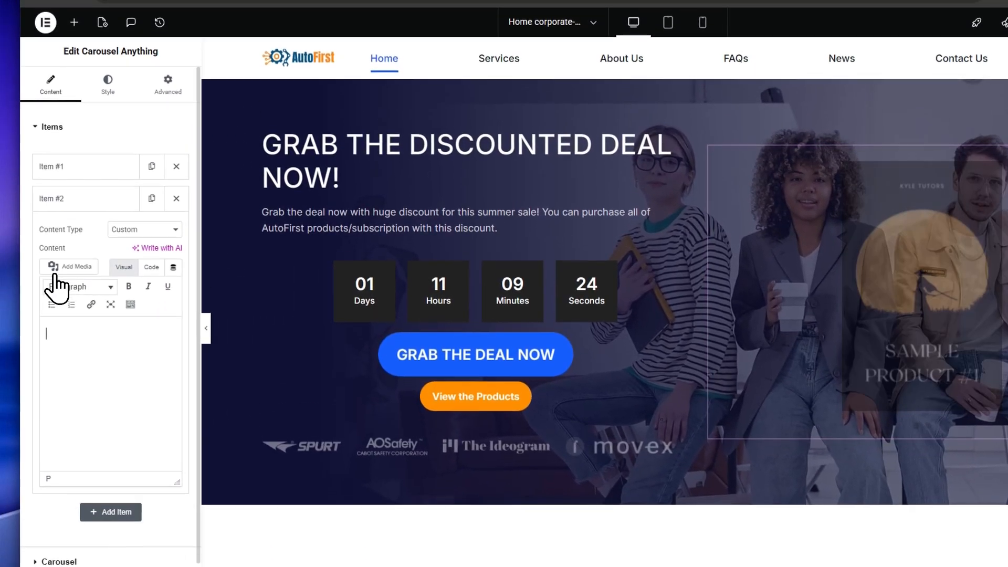
- Insert the Sample Product #2 image (2.png) into the content of Item #2 and advance the carousel preview to that slide
left_click(55, 246)
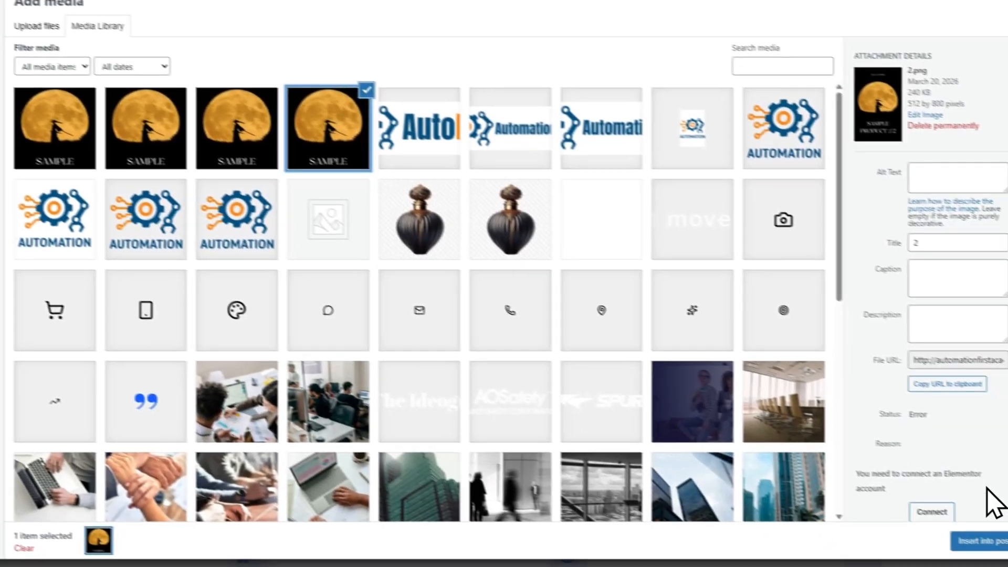
left_click(944, 511)
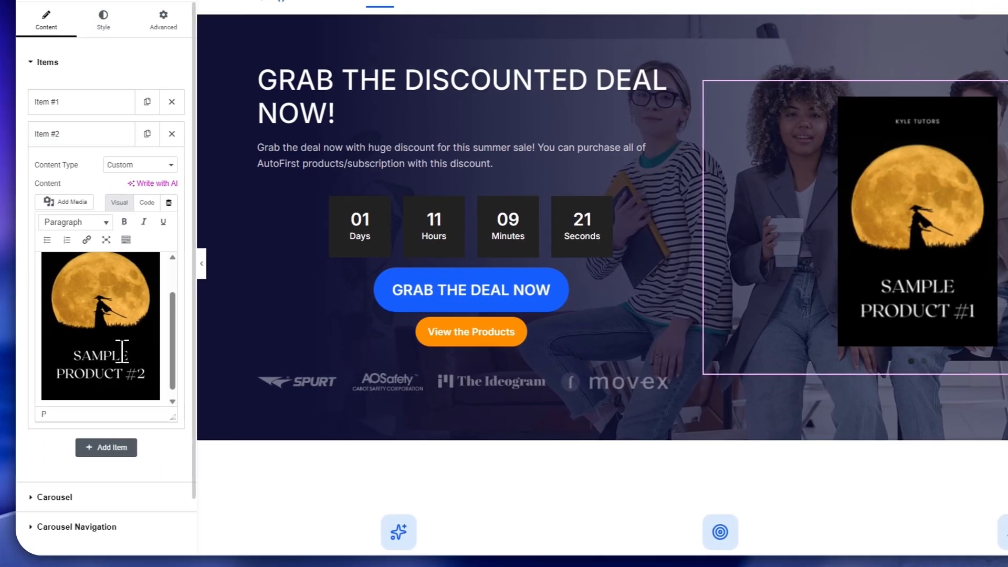
left_click(122, 350)
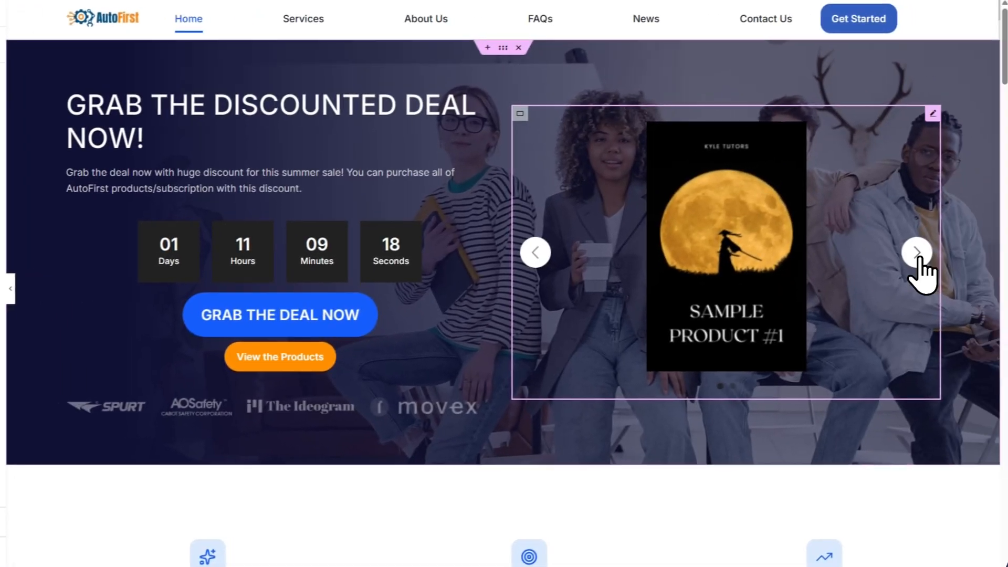
left_click(916, 254)
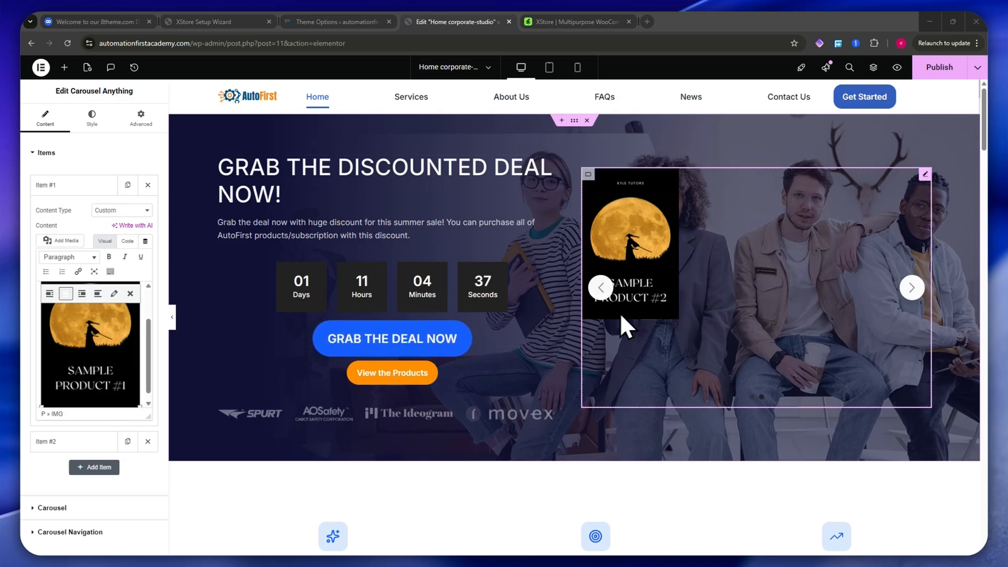
- Copy the custom width from the image details of the Sample Product #1 image in Item #1, and close the details
left_click(74, 184)
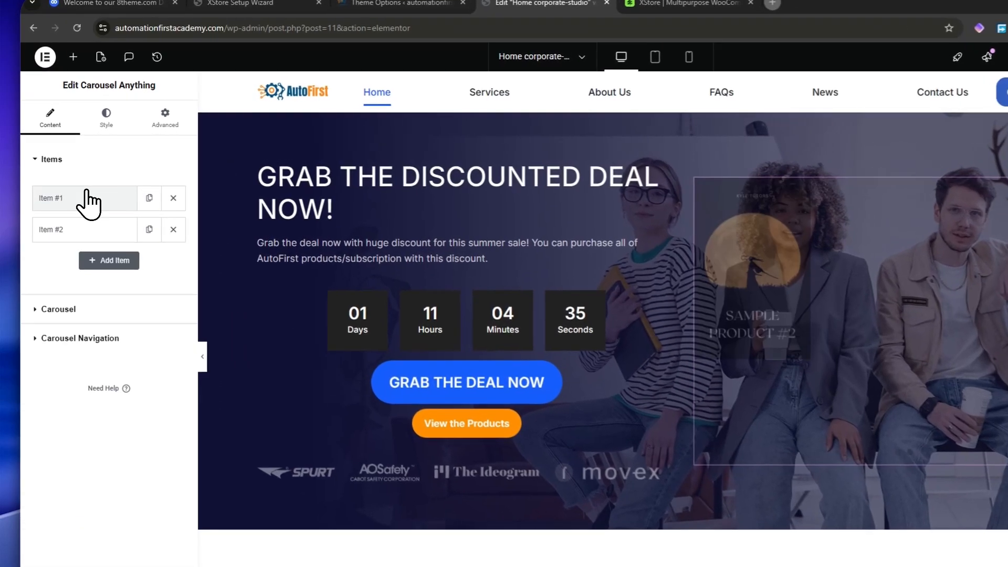
left_click(71, 201)
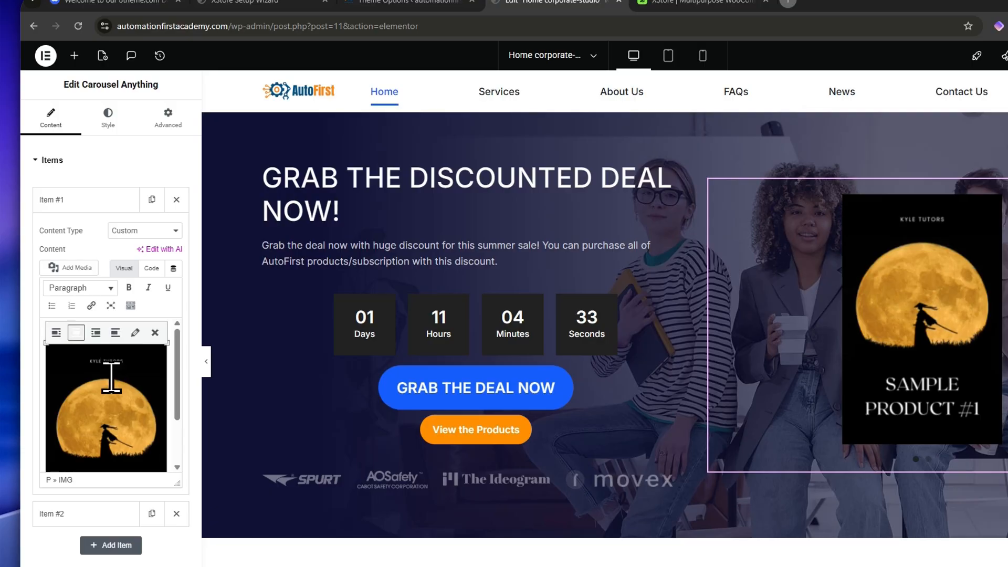
left_click(135, 333)
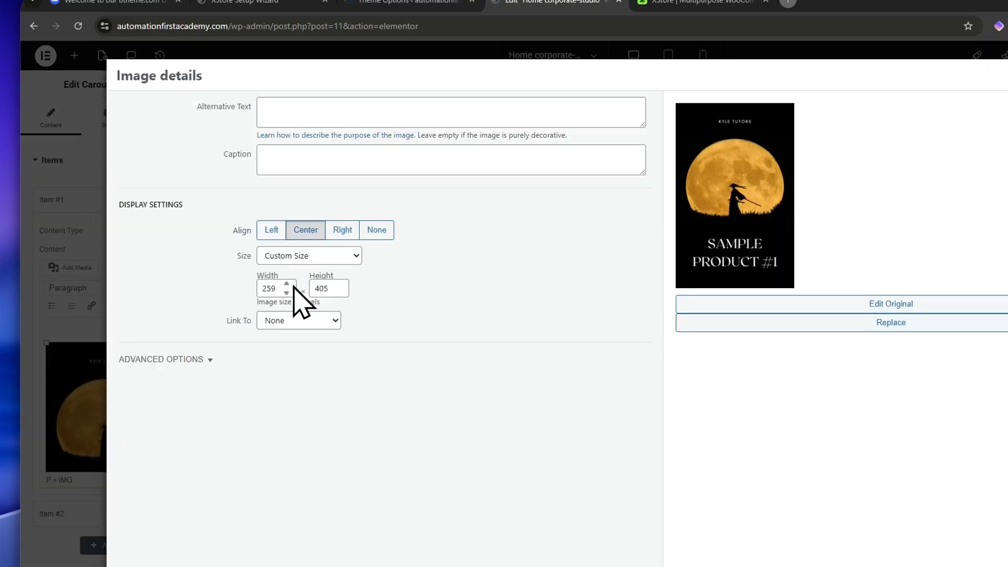
key("ctrl+c")
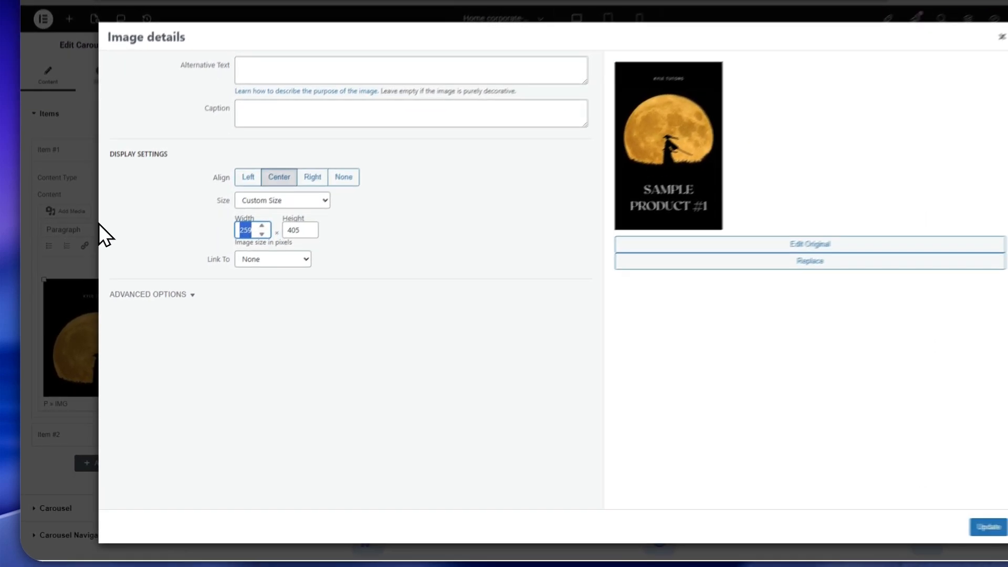
left_click(74, 248)
- Give the Sample Product #2 image in Item #2 a custom size of 259 × 405 px with center alignment
left_click(58, 427)
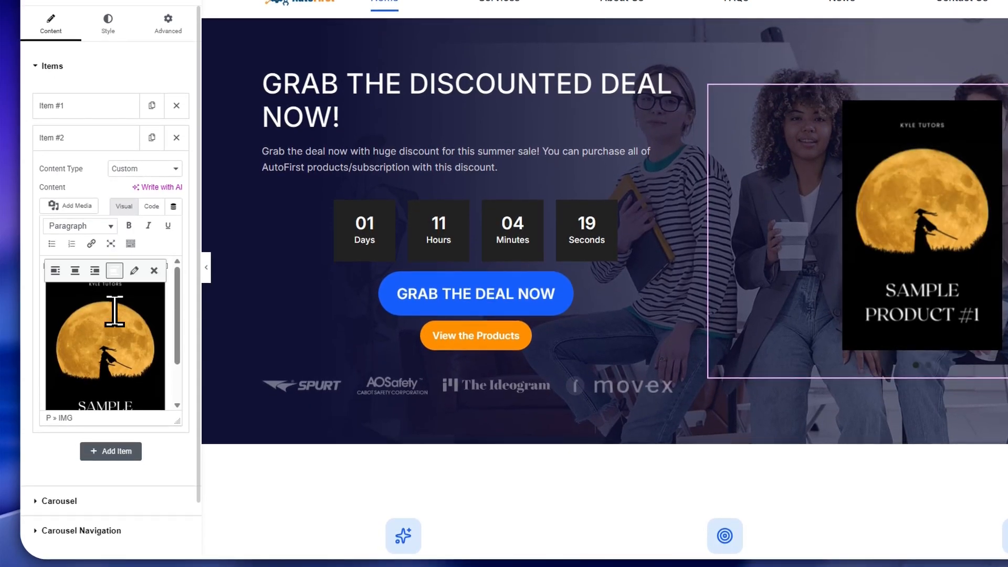
left_click(133, 271)
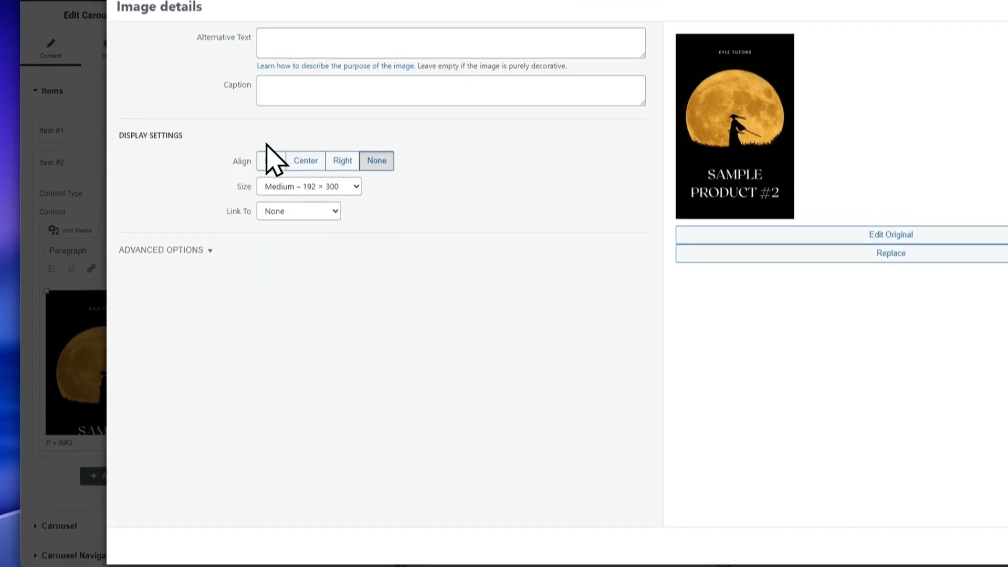
left_click(282, 221)
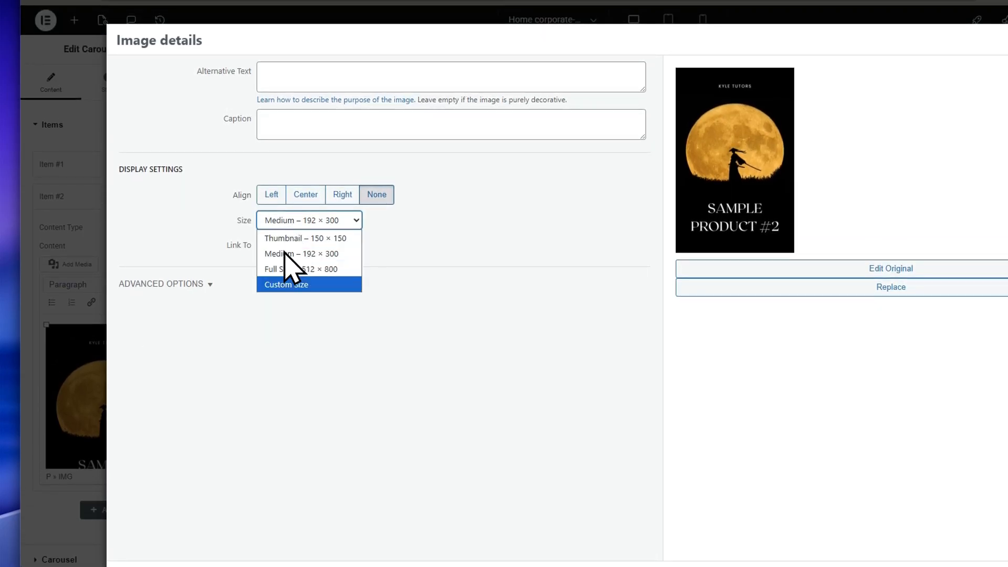
left_click(286, 284)
double_click(273, 245)
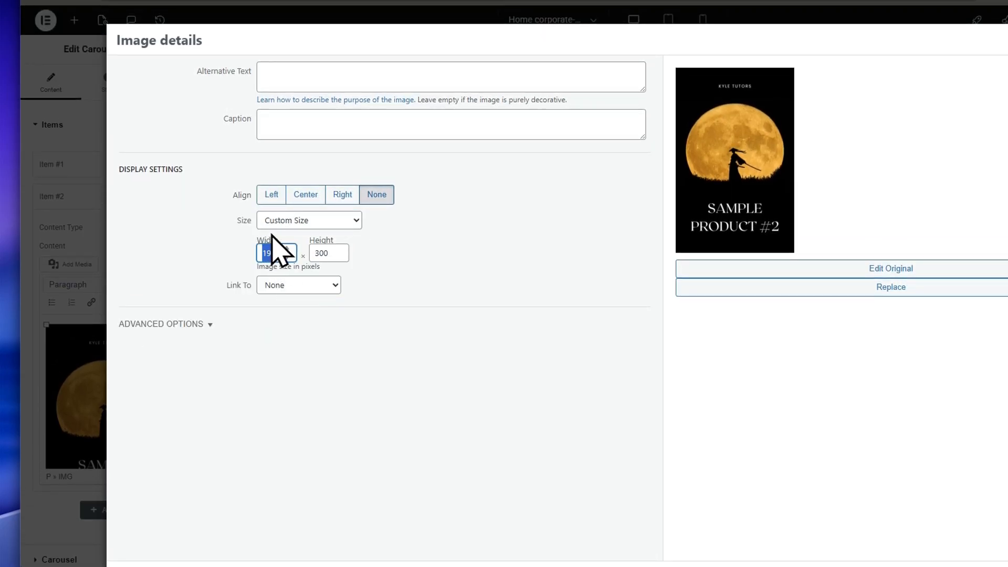
key("ctrl+v")
double_click(325, 254)
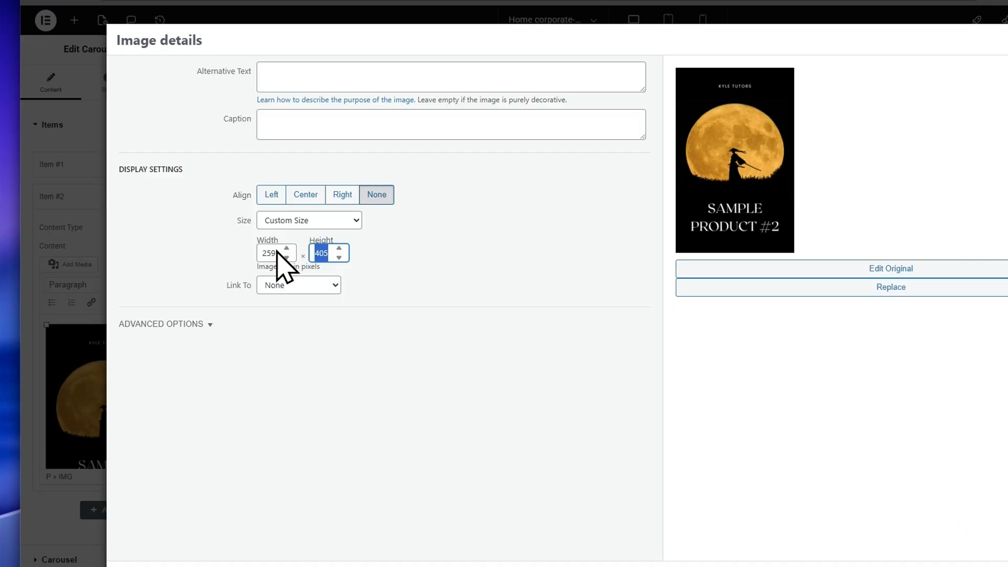
left_click(370, 265)
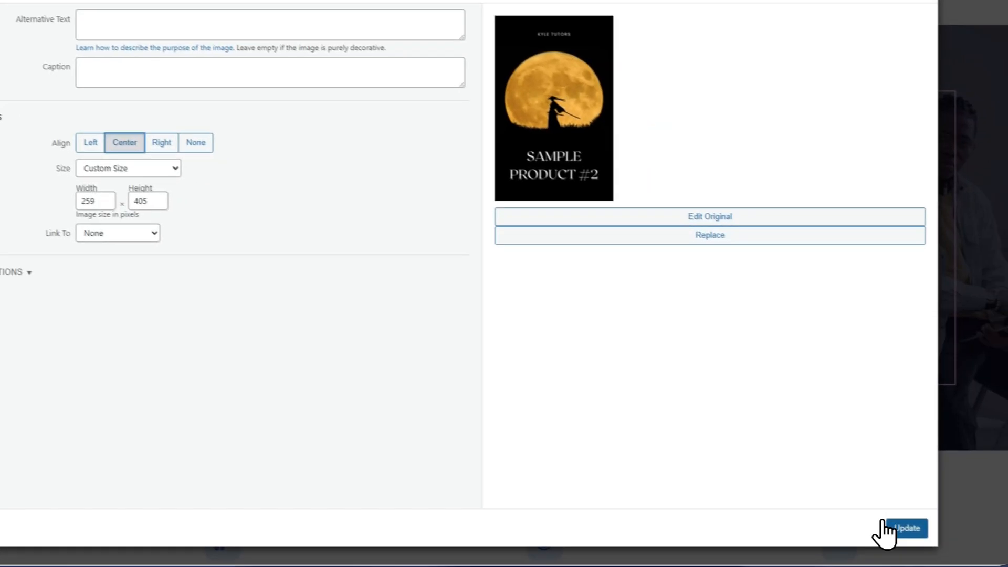
left_click(878, 528)
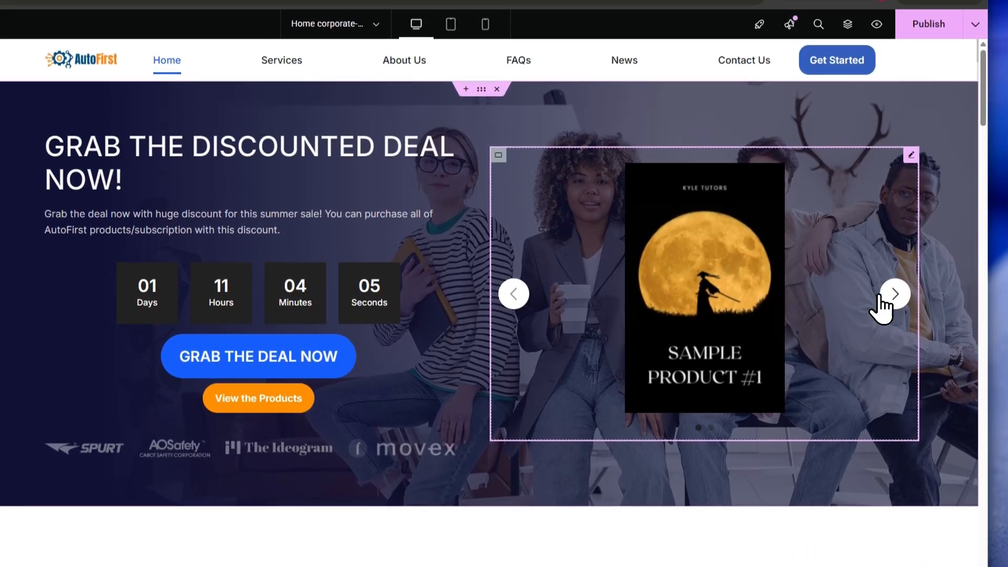
- Page the carousel preview back and forth to check both product slides
left_click(893, 239)
left_click(513, 301)
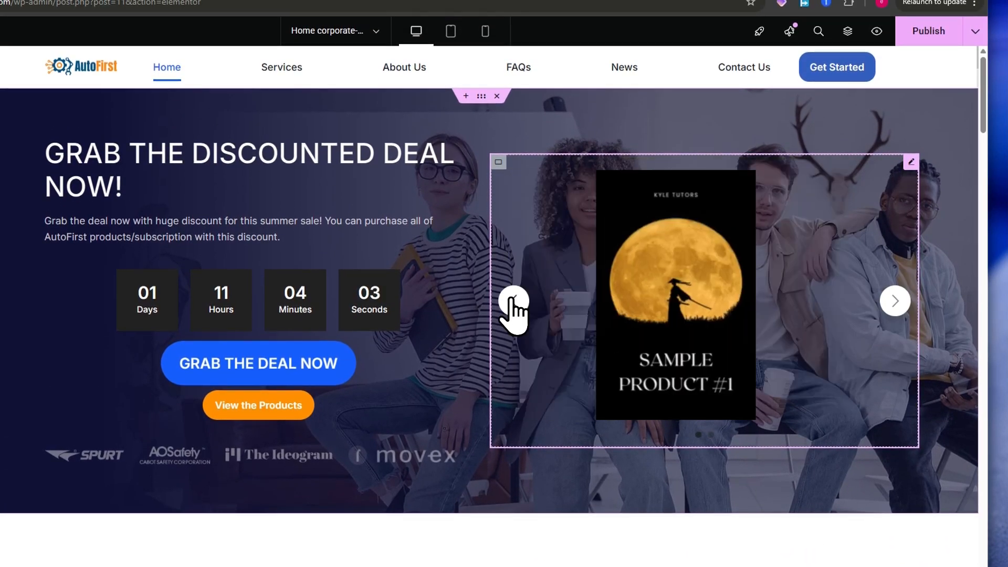
left_click(895, 298)
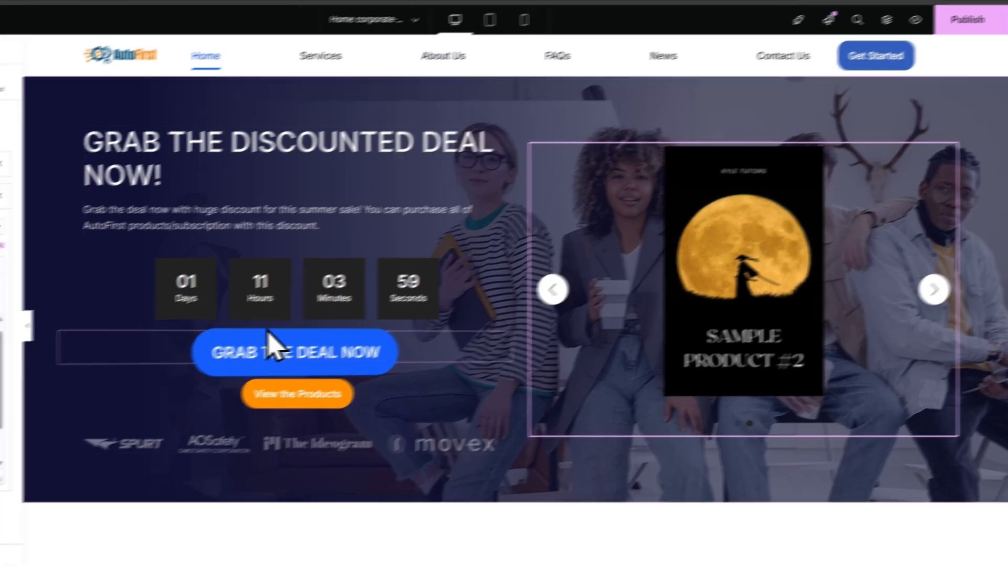
- Page the carousel preview to compare the vertical position of the two product slides
scroll(99, 325, "up", 1)
scroll(112, 319, "down", 2)
scroll(111, 319, "up", 2)
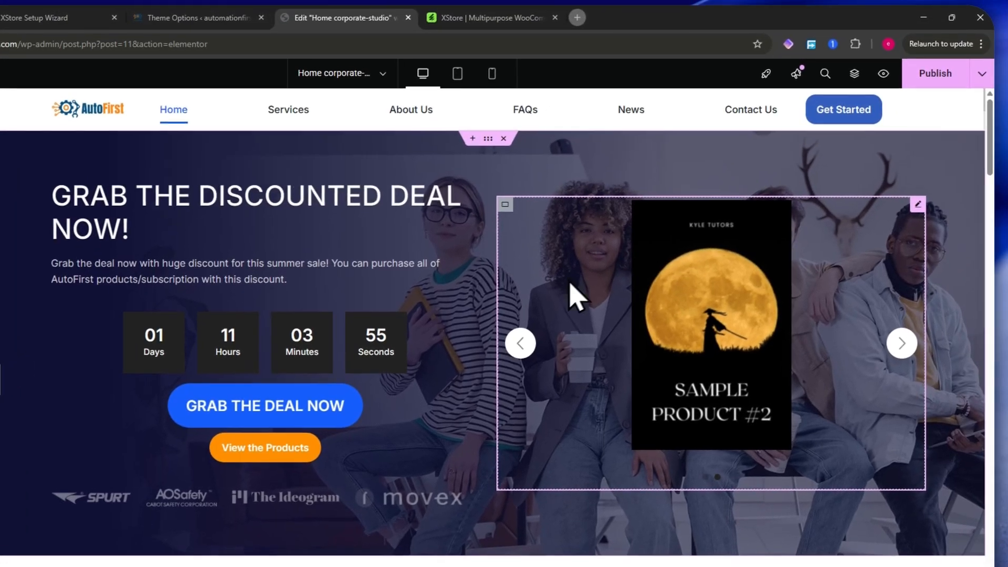
left_click(582, 309)
left_click(895, 335)
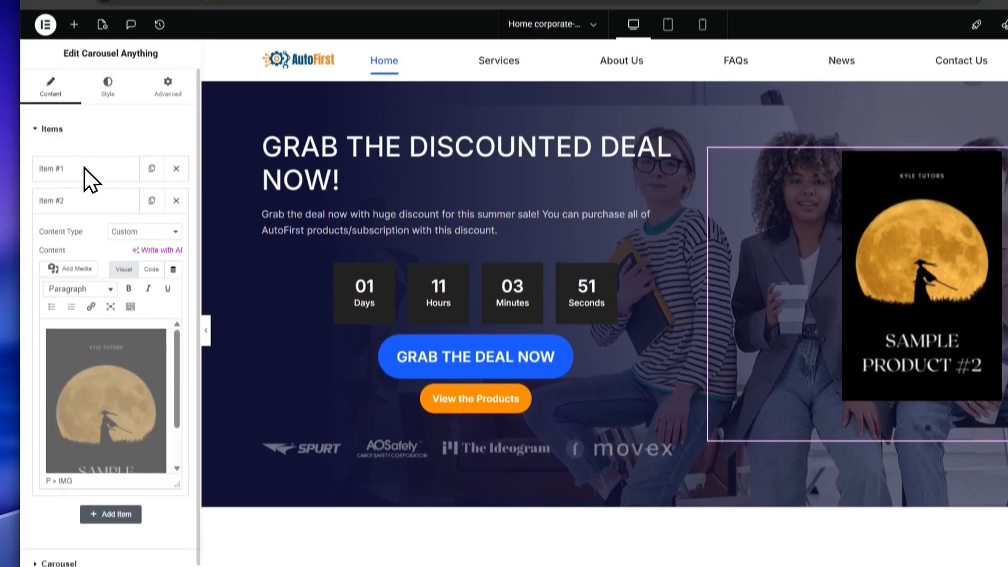
- Remove the empty line above the Sample Product #1 image in Item #1 and advance the preview to check its alignment with the second slide
left_click(65, 108)
left_click(61, 338)
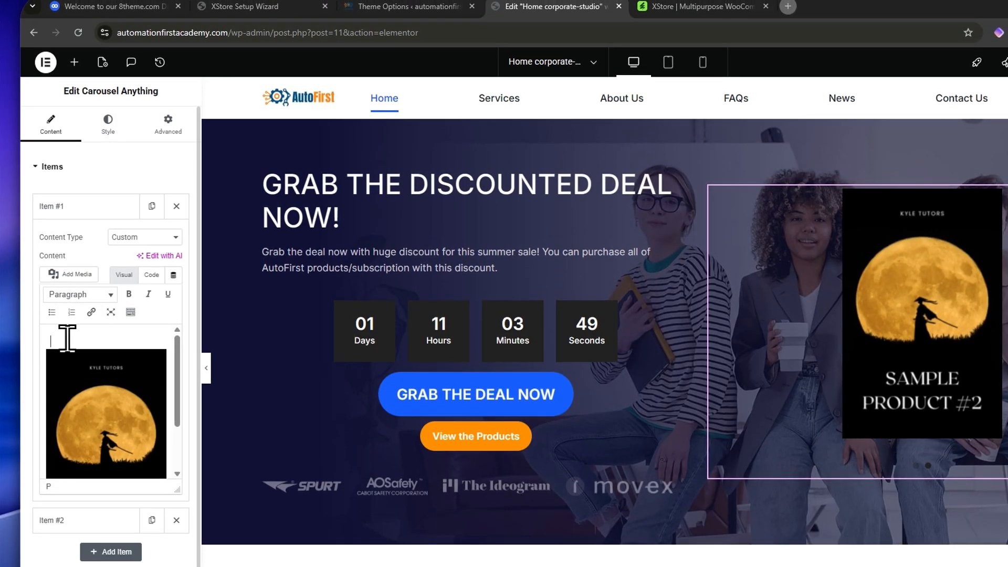
key("Down")
key("Up")
key("Down")
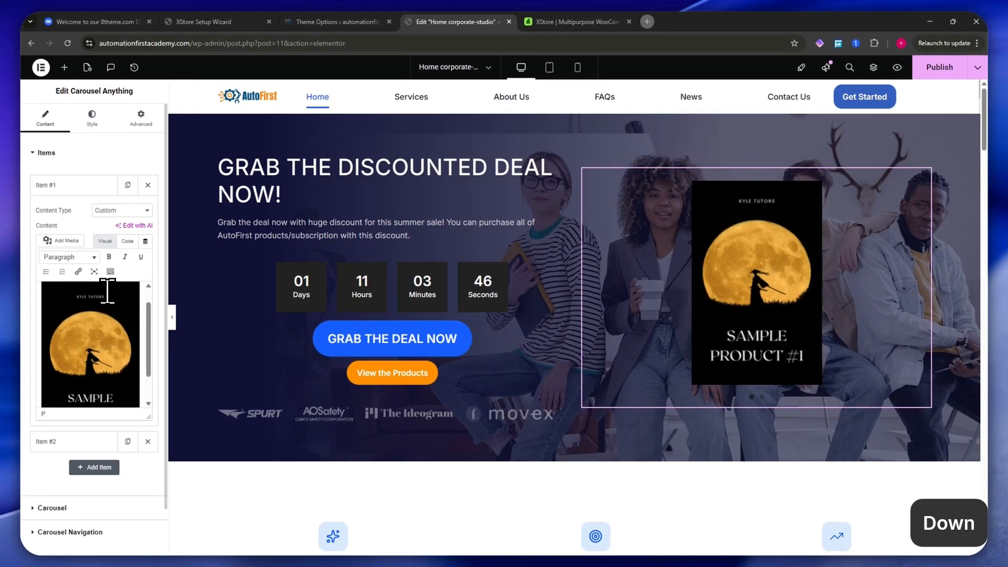
key("Up")
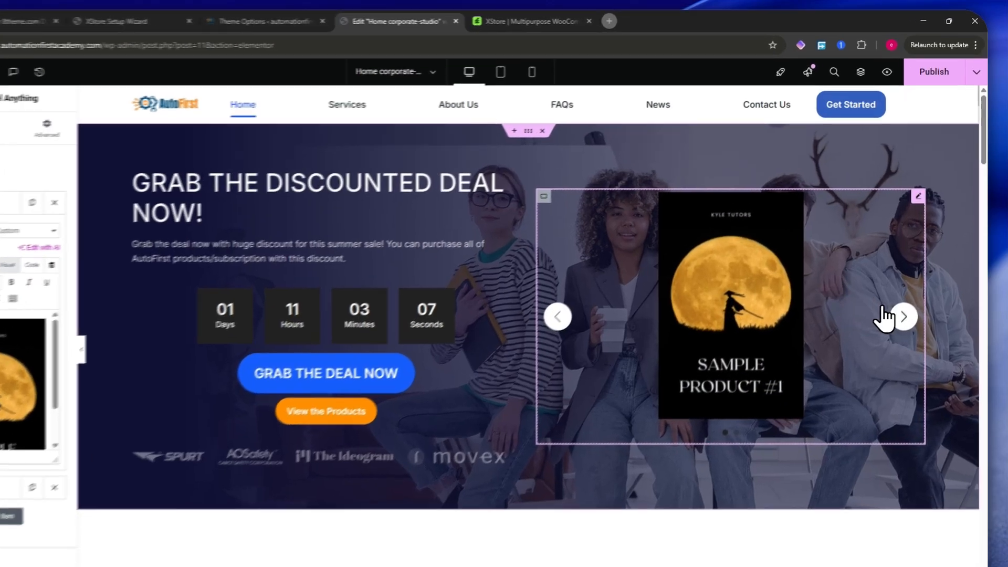
left_click(911, 287)
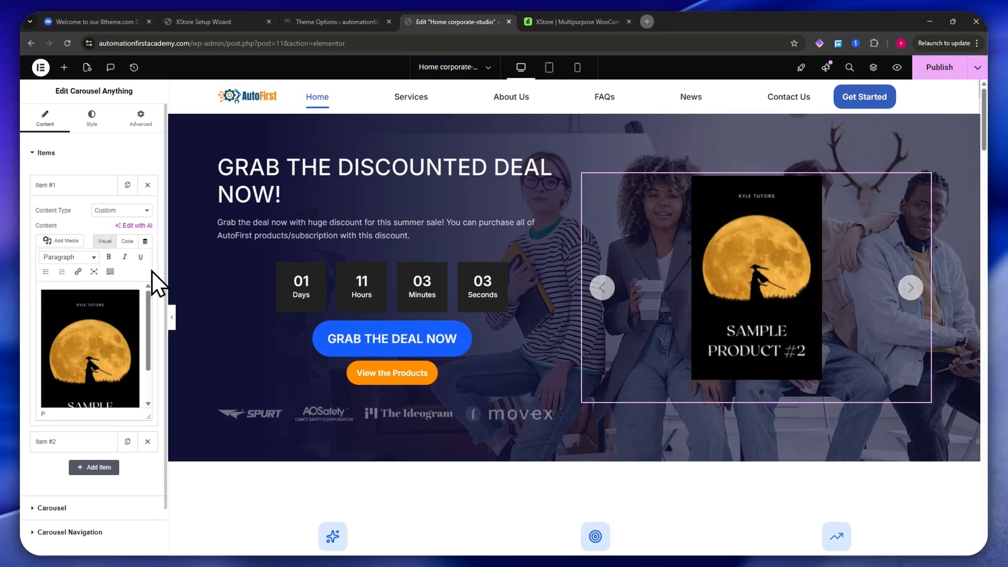
- Add Item #3 to the carousel and replace its placeholder text with the Sample Product #3 image from the media library
left_click(94, 466)
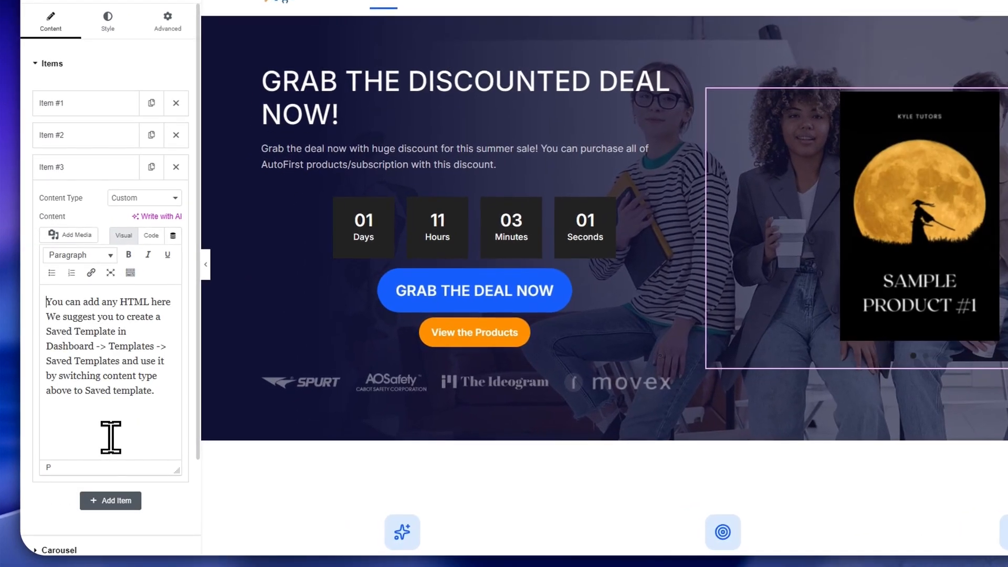
key("ctrl+a")
key("BackSpace")
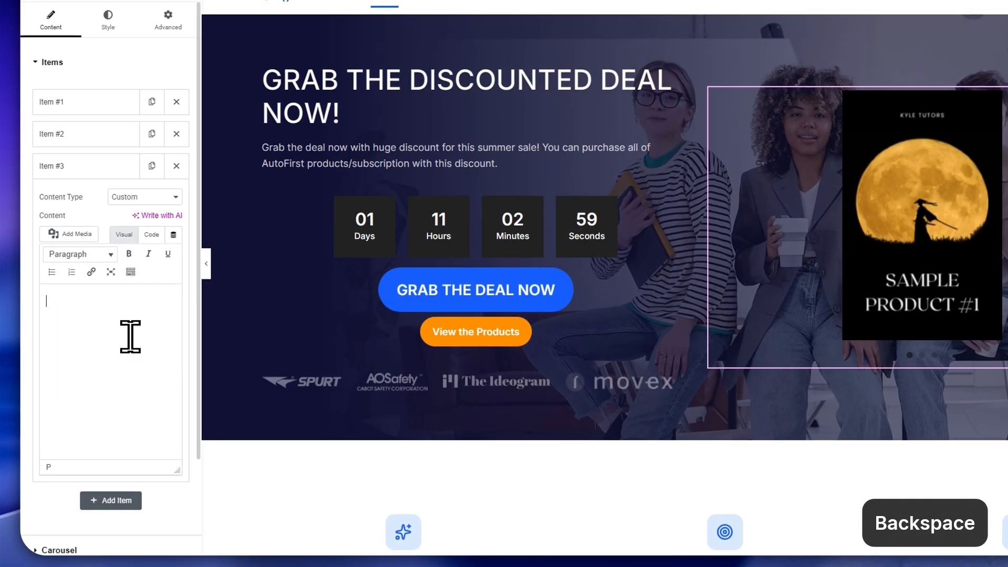
left_click(69, 236)
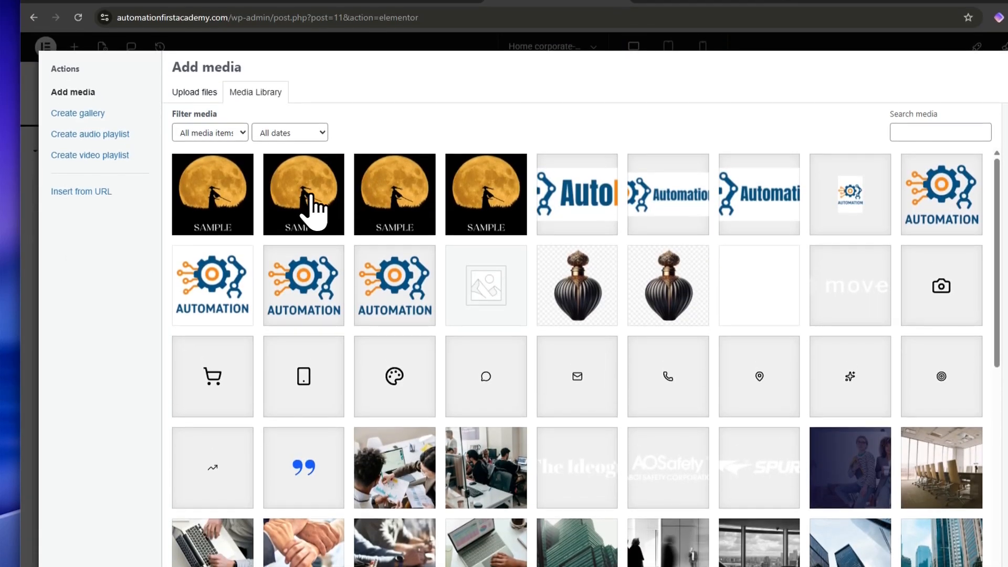
left_click(298, 213)
left_click(375, 203)
left_click(940, 526)
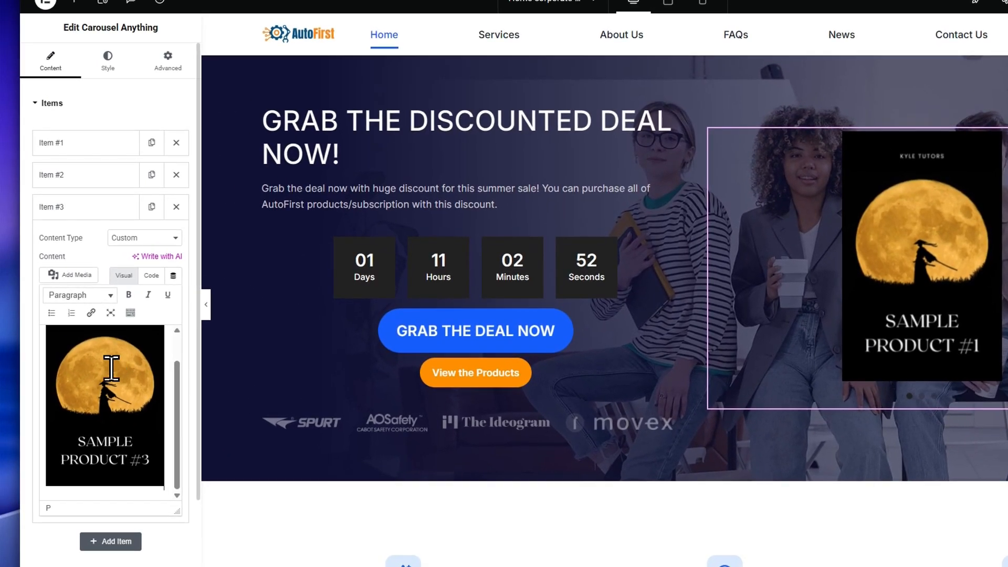
- Give the Sample Product #3 image in Item #3 a custom size of 259 × 405 px with center alignment
left_click(112, 367)
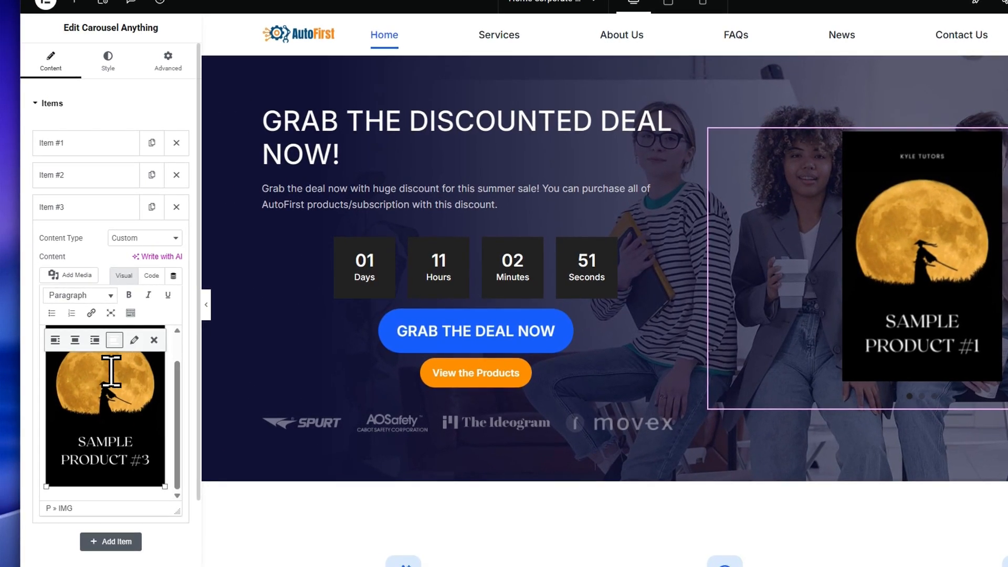
left_click(136, 340)
left_click(284, 200)
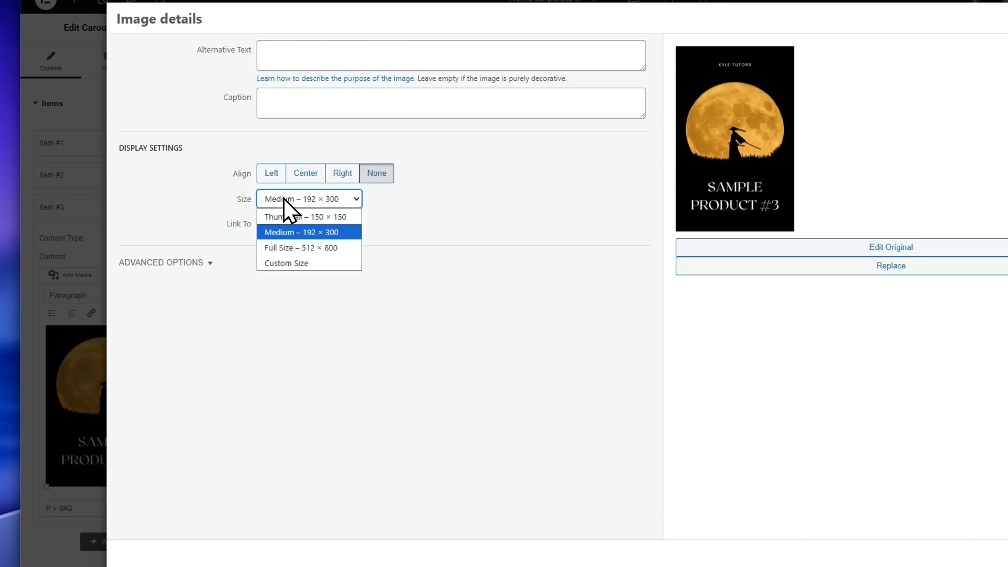
left_click(279, 263)
key("ctrl+a")
key("ctrl+v")
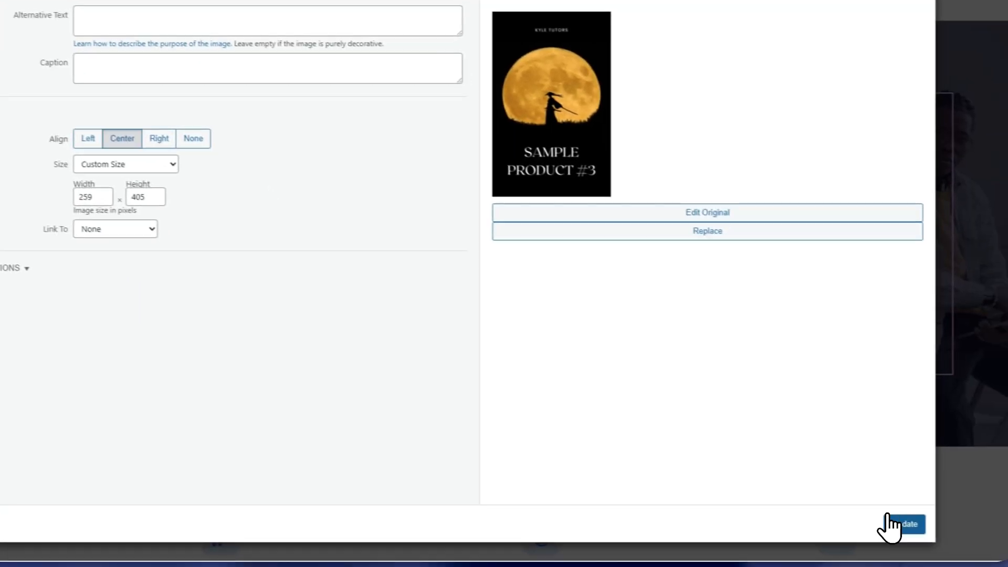
left_click(890, 520)
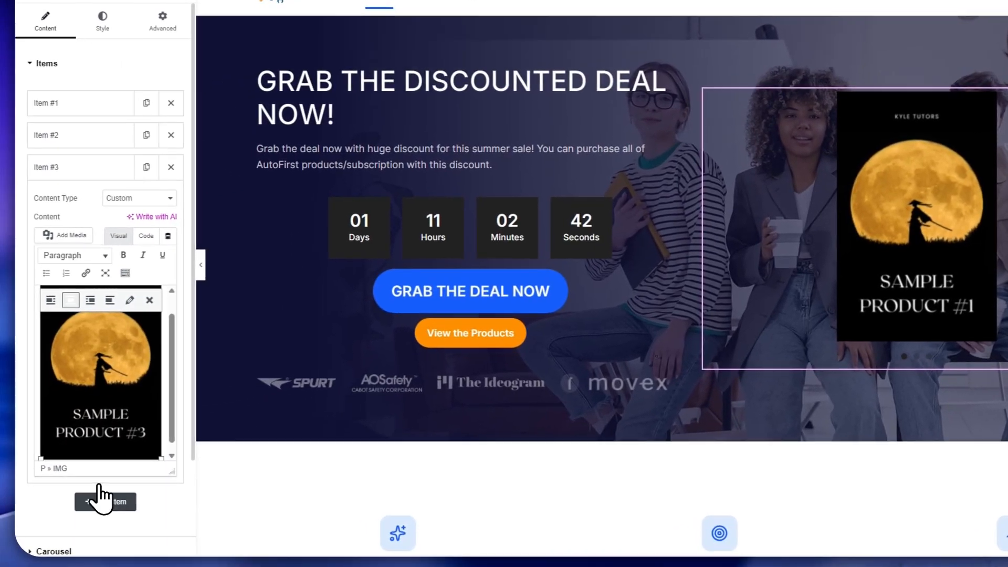
- Add Item #4 to the carousel and replace its placeholder text with the Sample Product #4 image from the media library
left_click(105, 494)
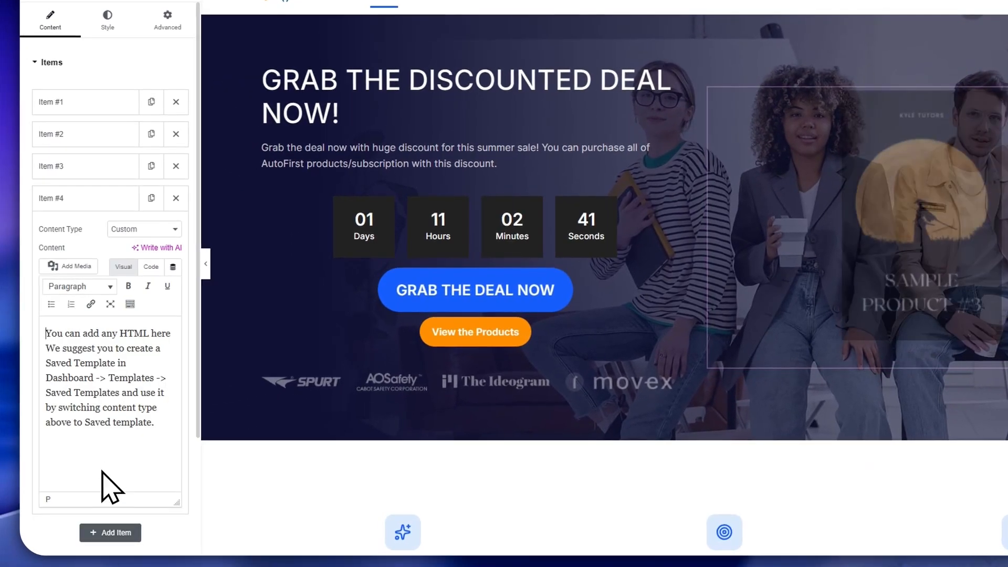
key("ctrl+a")
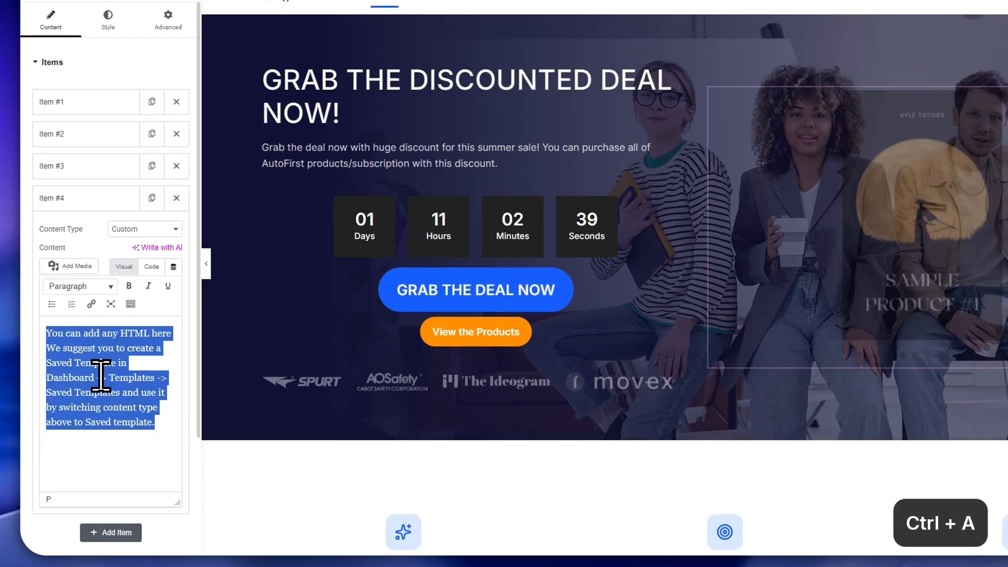
key("BackSpace")
left_click(77, 268)
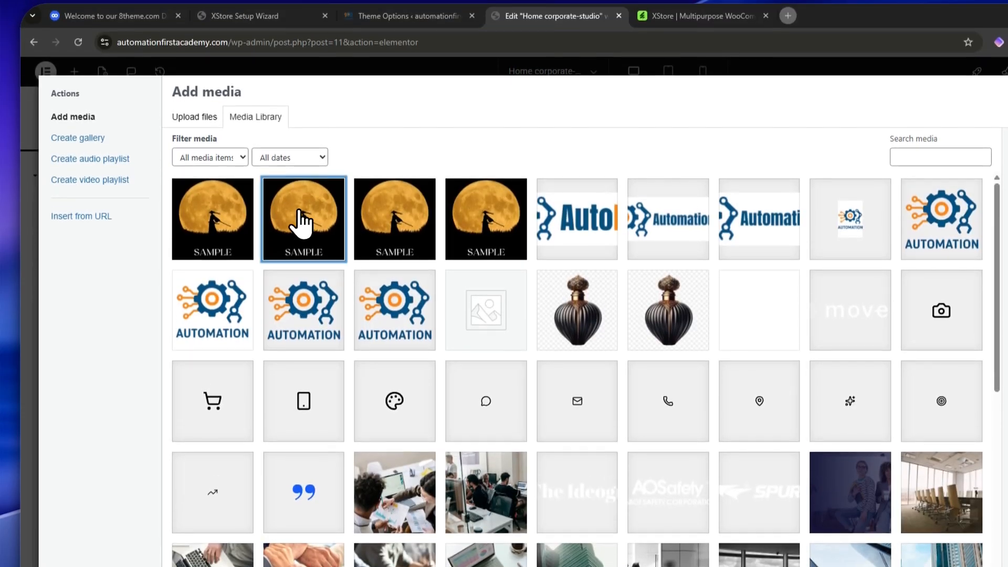
left_click(299, 147)
left_click(929, 536)
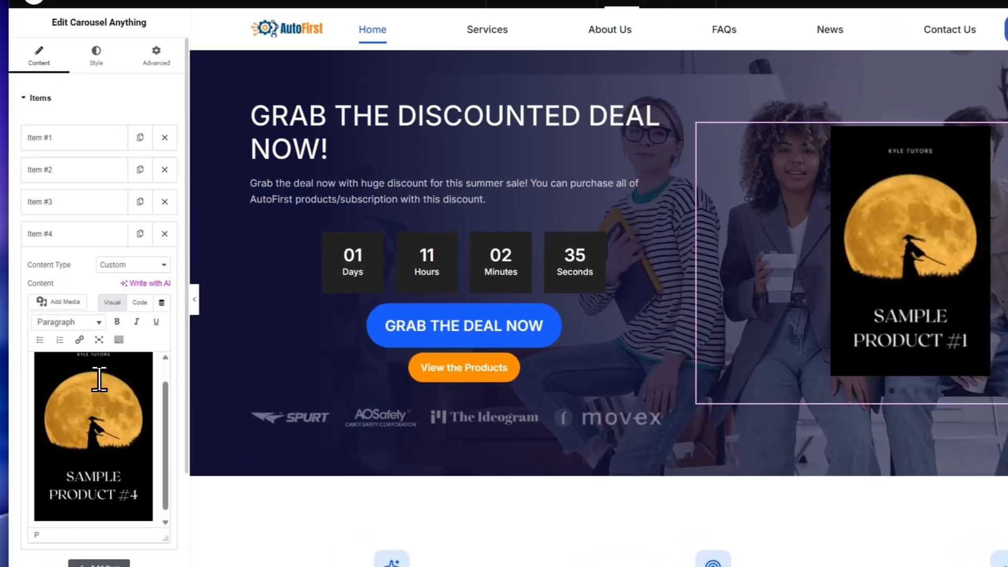
- Give the Sample Product #4 image in Item #4 a custom size of 259 × 405 px with center alignment
left_click(110, 385)
left_click(130, 372)
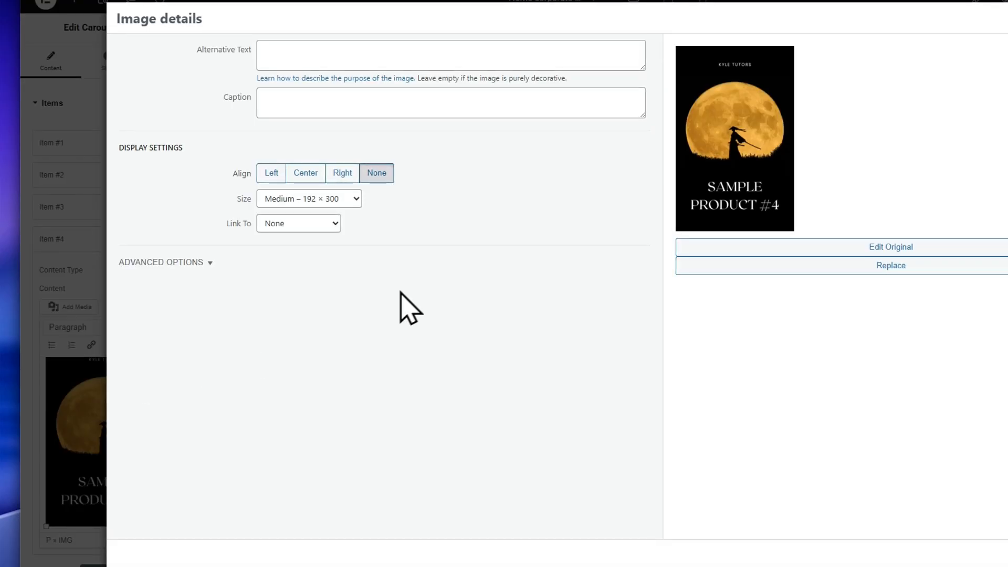
left_click(273, 200)
left_click(283, 262)
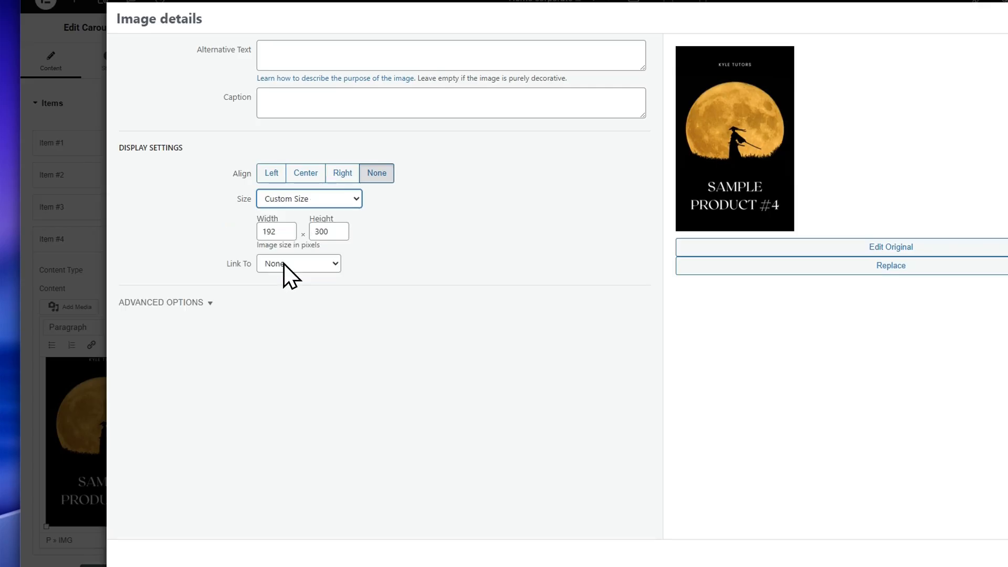
type("259")
left_click(328, 231)
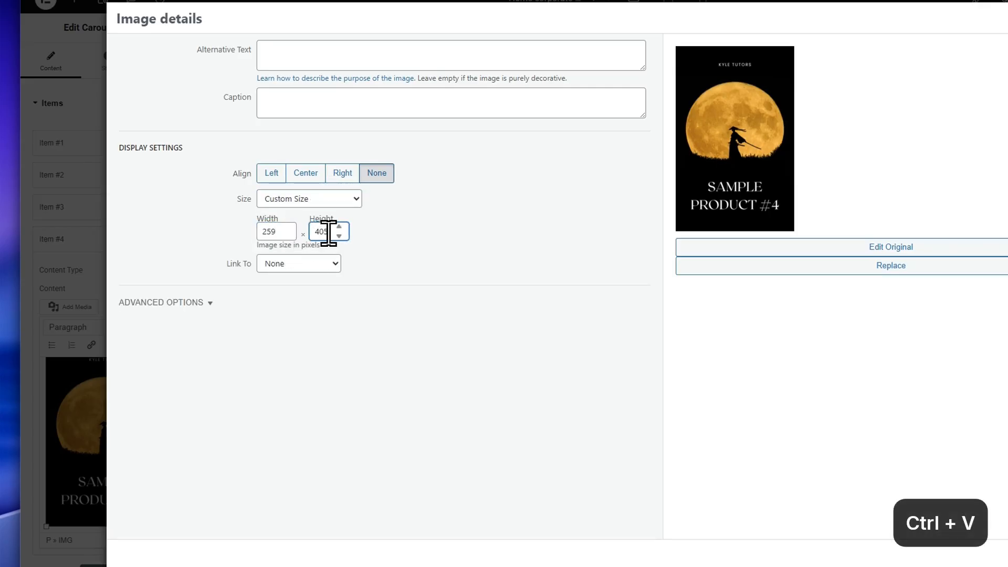
left_click(294, 199)
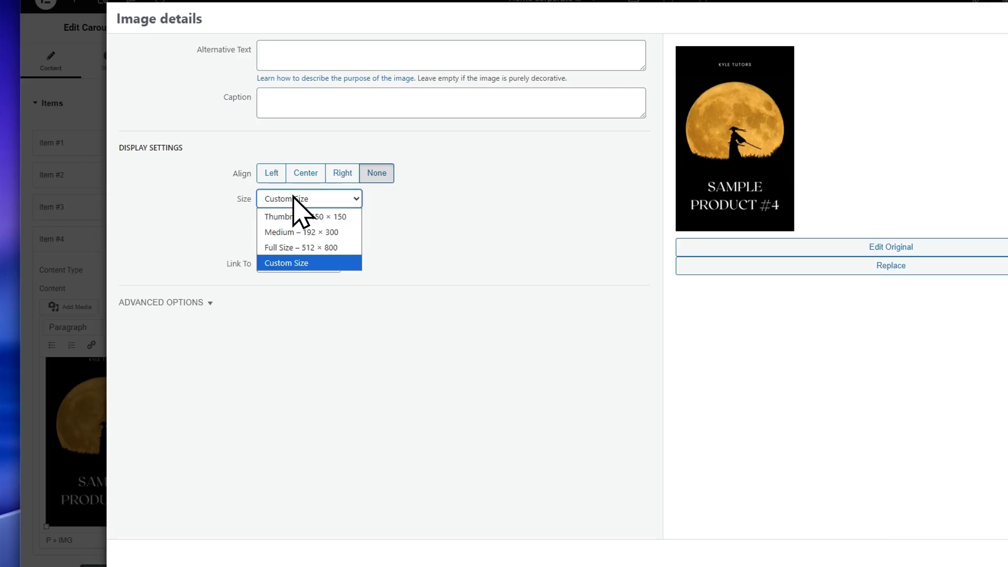
left_click(302, 175)
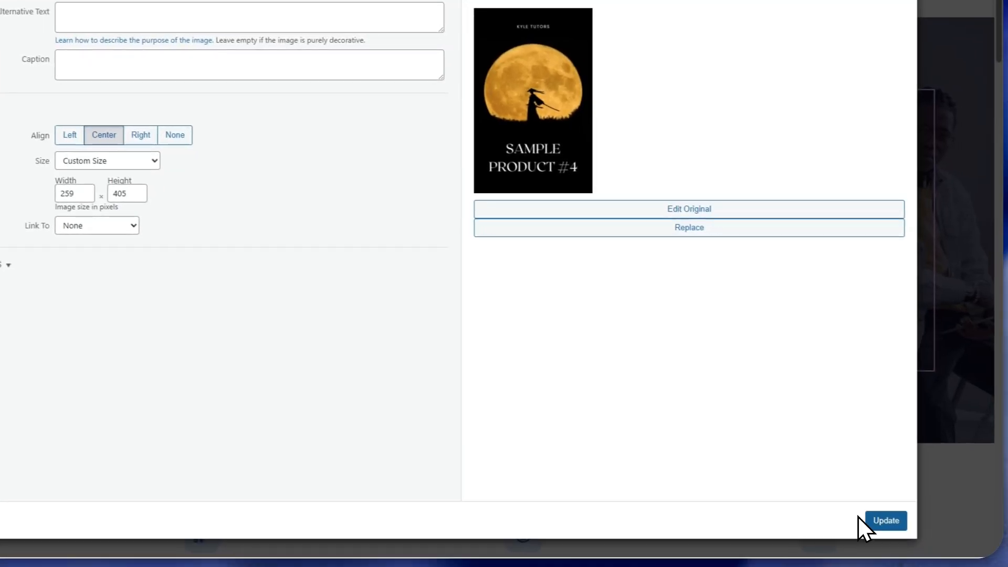
left_click(871, 517)
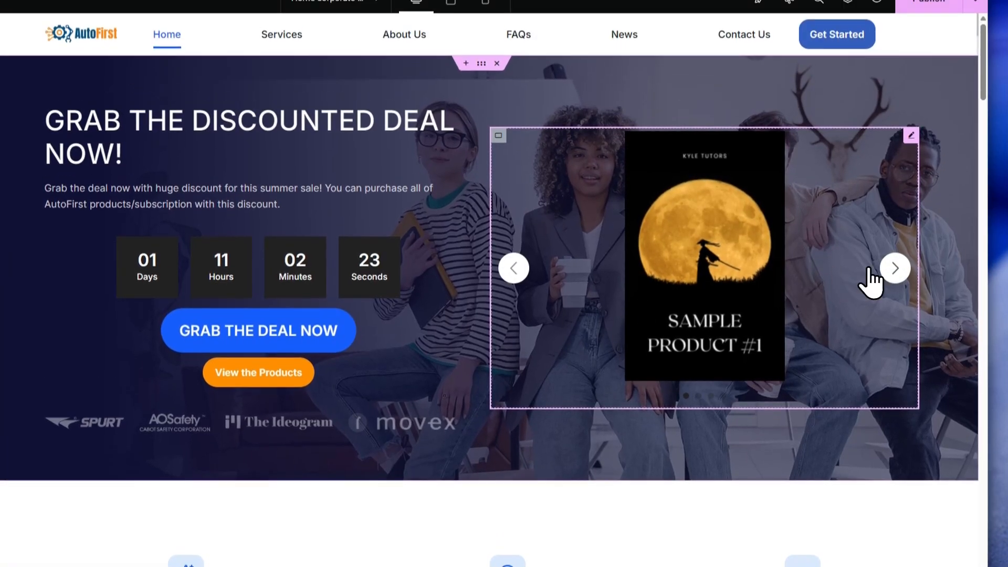
- Page the carousel preview through all four product slides
left_click(892, 231)
left_click(887, 285)
left_click(887, 285)
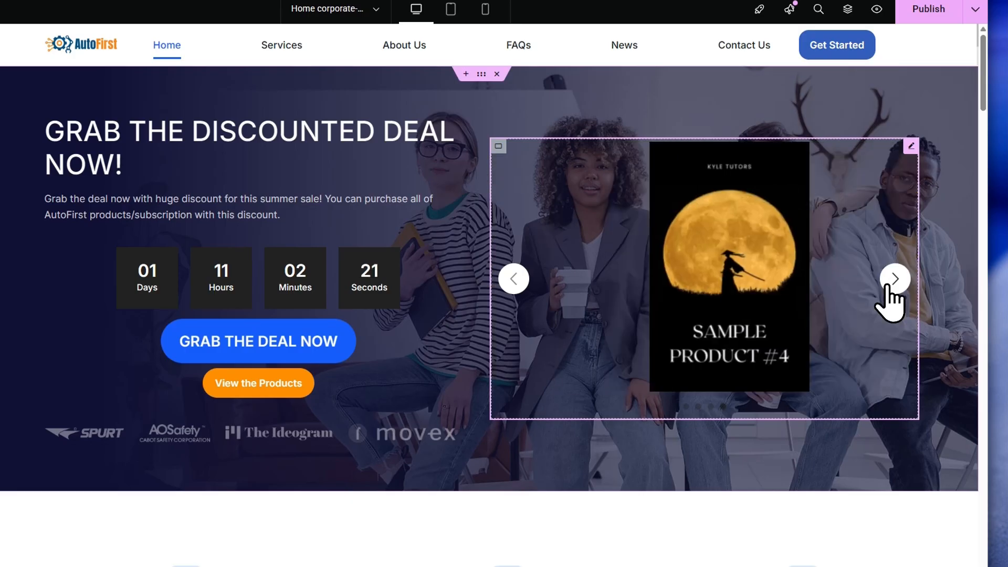
left_click(886, 285)
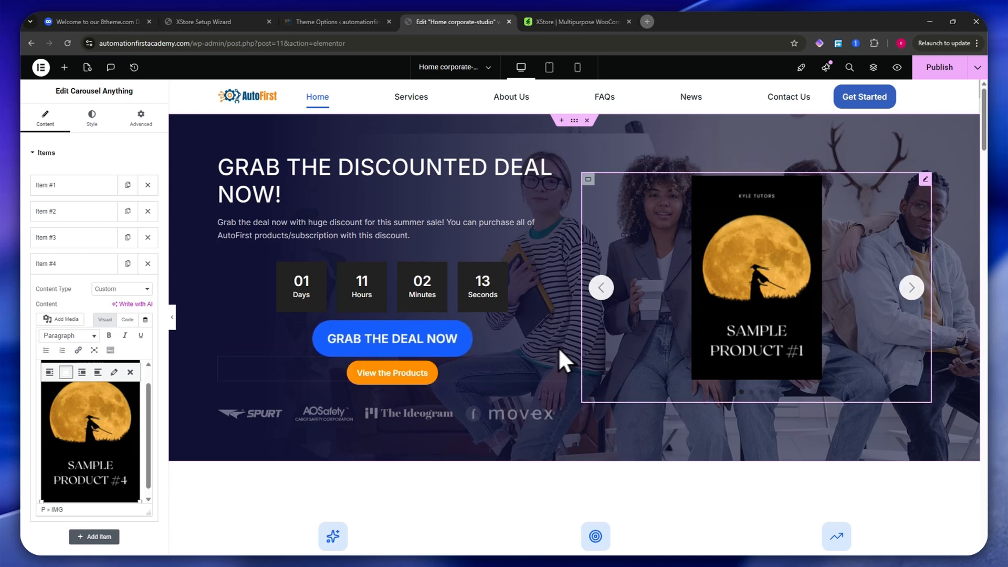
- Review the home page from the hero through the services, achievements and testimonial sections, and return to the hero
scroll(427, 293, "down", 5)
scroll(483, 319, "up", 5)
scroll(644, 304, "down", 4)
scroll(389, 322, "down", 10)
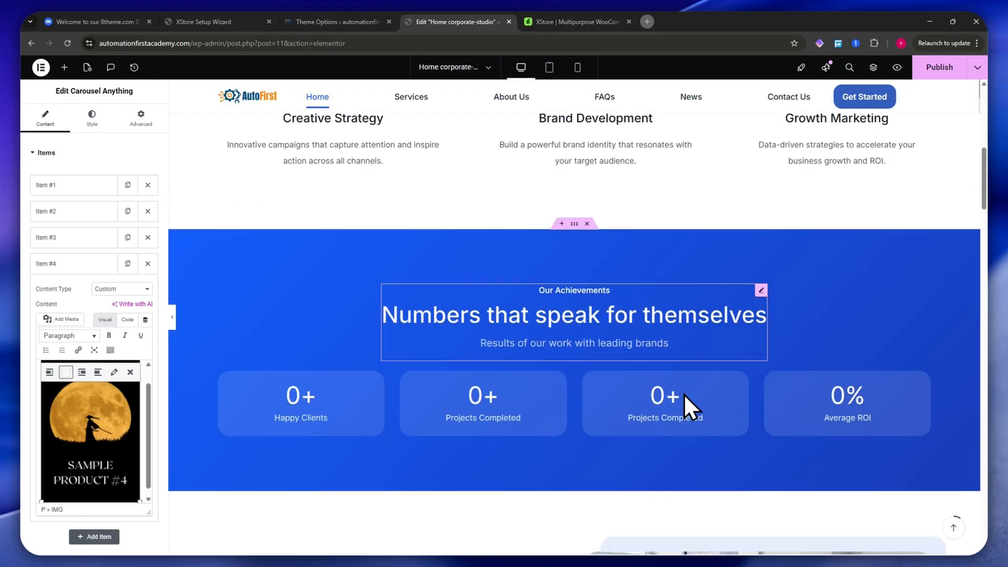
scroll(546, 390, "down", 10)
scroll(524, 387, "up", 15)
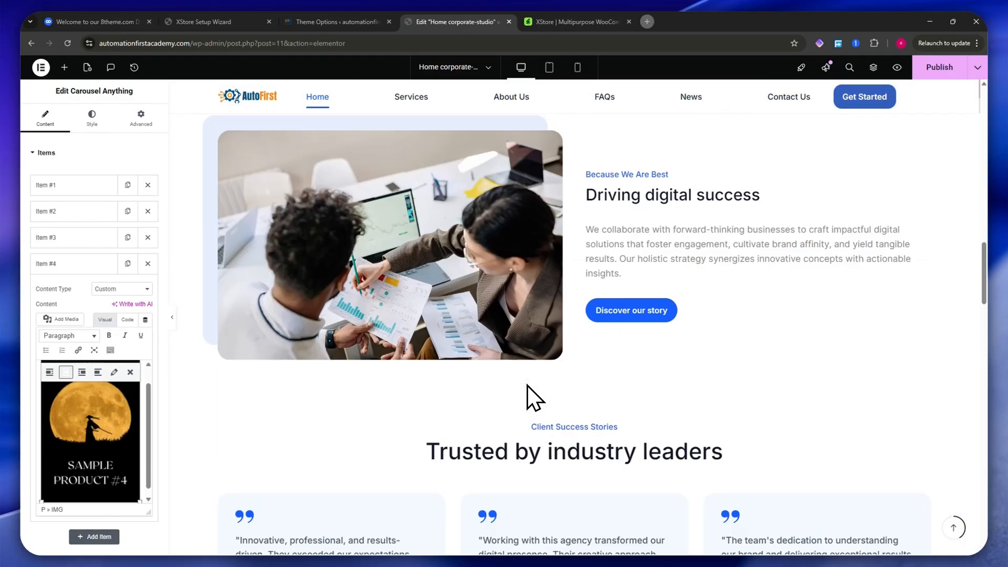
scroll(446, 357, "up", 1)
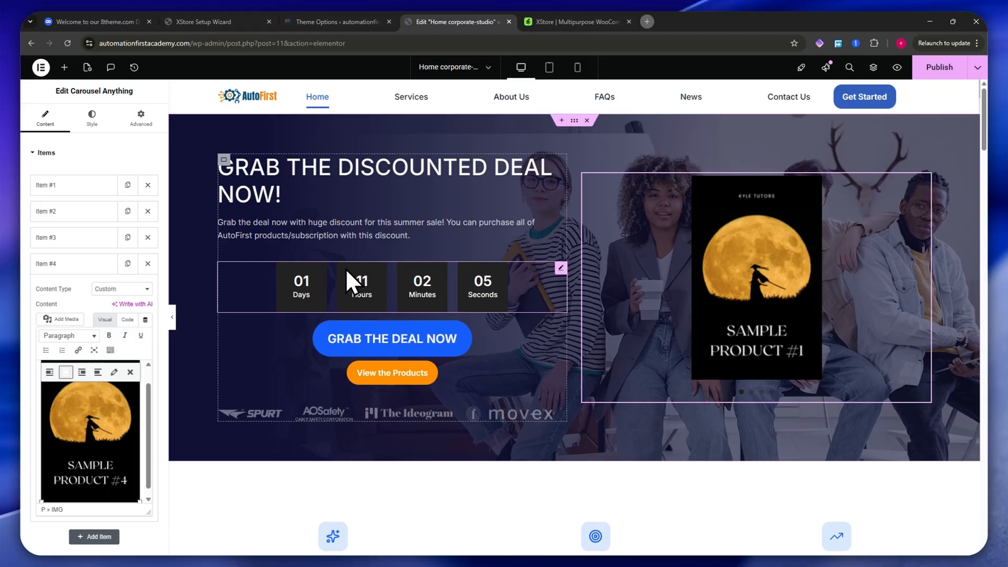
scroll(604, 443, "down", 4)
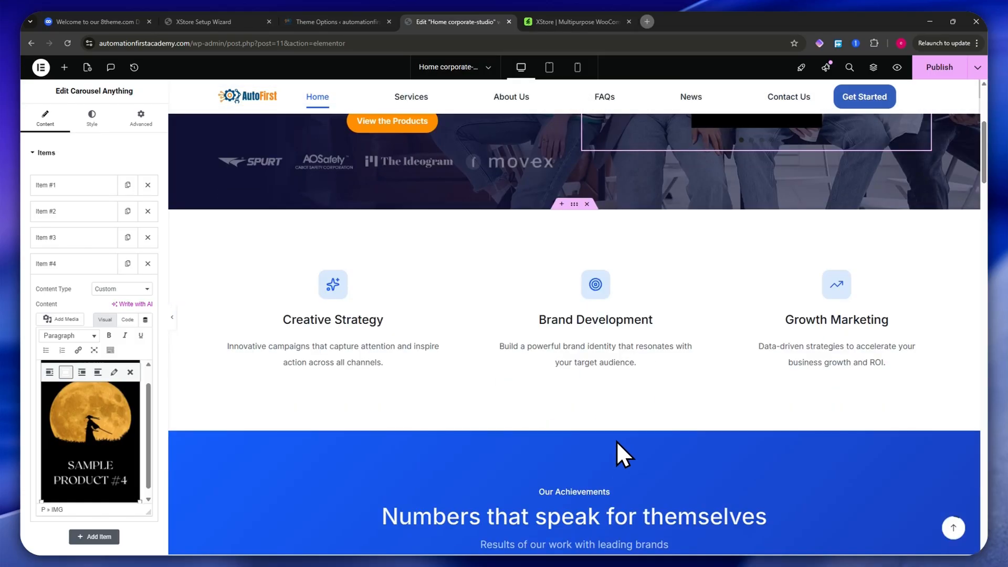
scroll(645, 409, "down", 3)
scroll(562, 387, "up", 6)
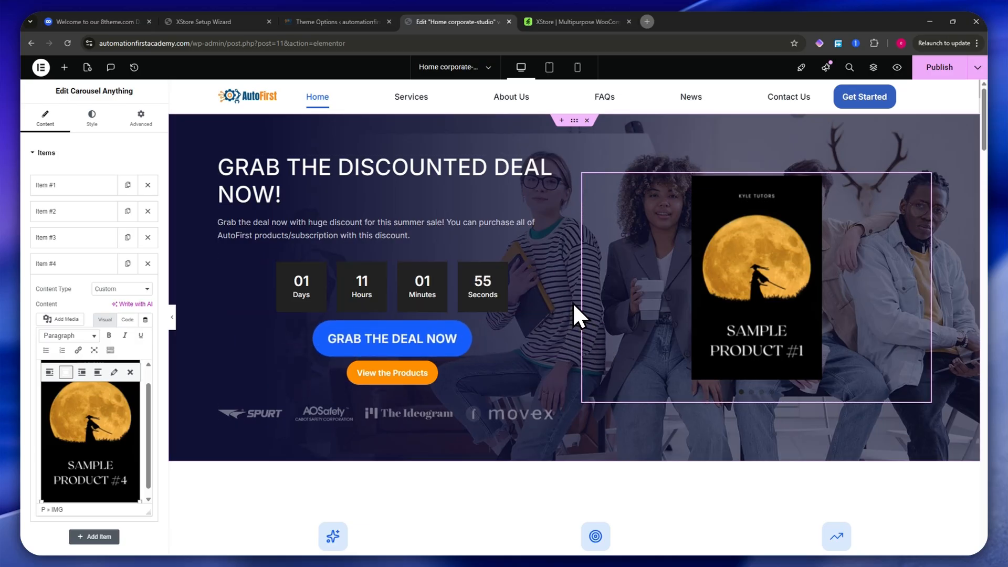
scroll(572, 325, "down", 3)
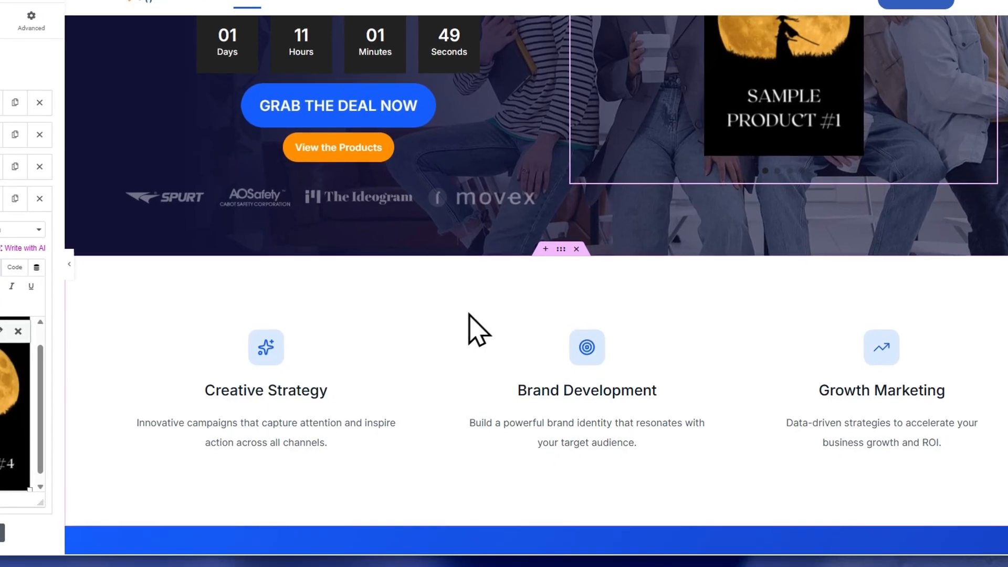
scroll(602, 333, "up", 3)
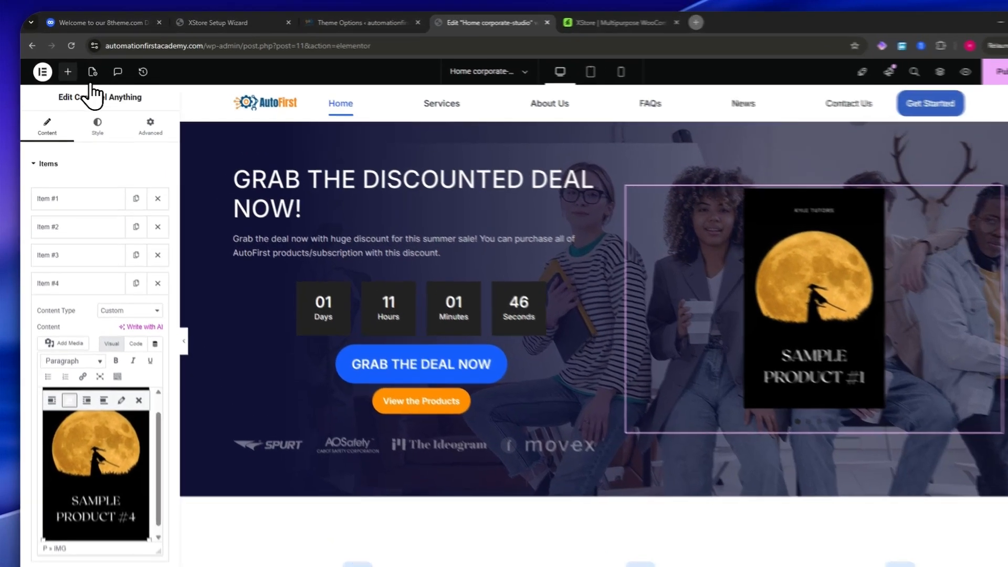
- Open the widget library and look through the XStore widgets that can be placed on the page
left_click(64, 67)
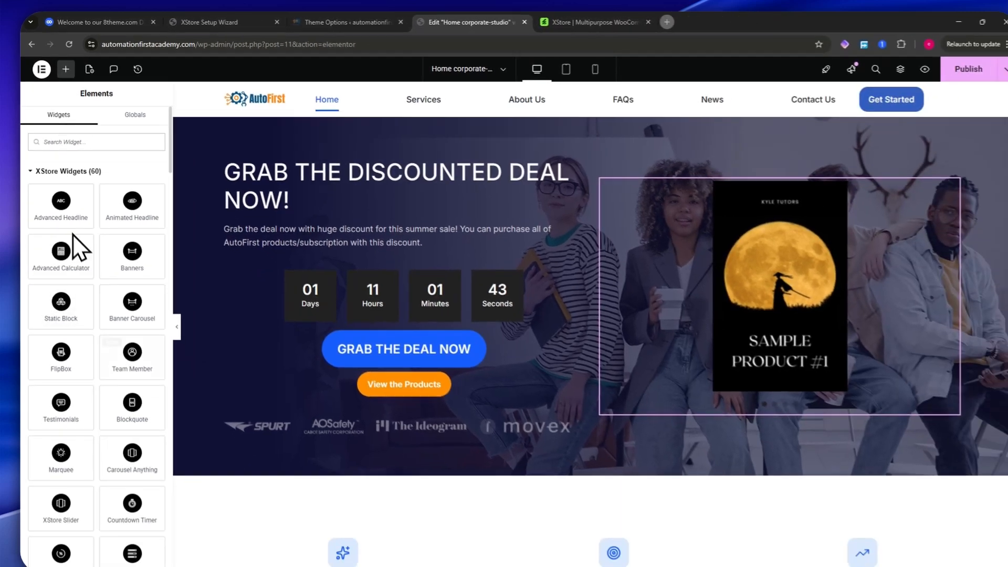
scroll(128, 383, "down", 3)
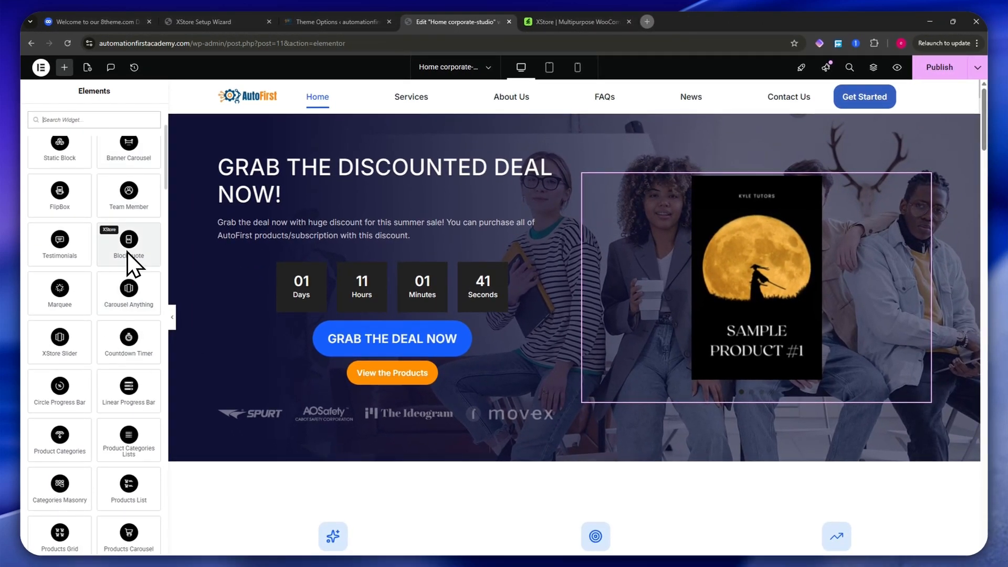
scroll(448, 388, "down", 2)
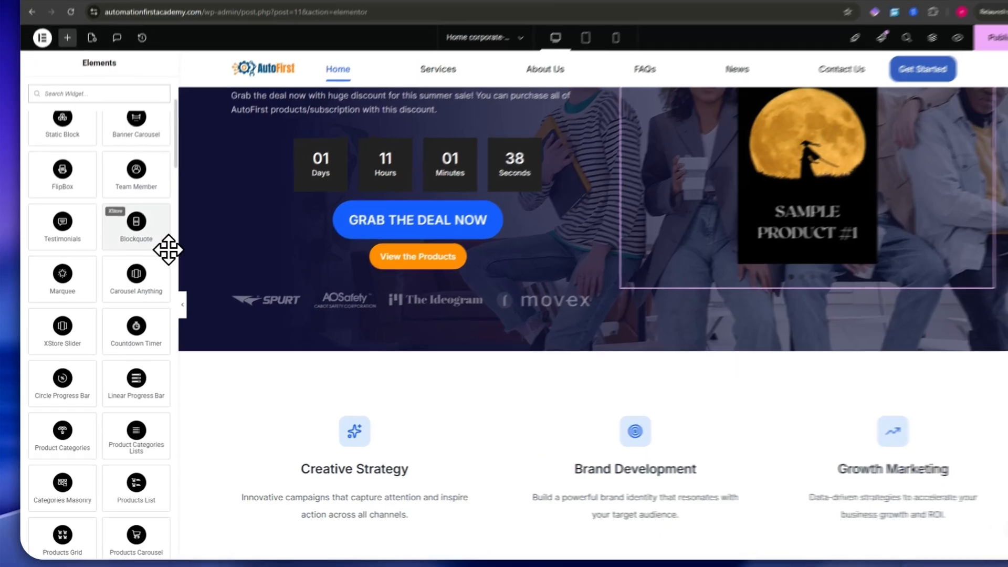
left_click_drag(142, 260, 465, 314)
left_click_drag(563, 256, 158, 195)
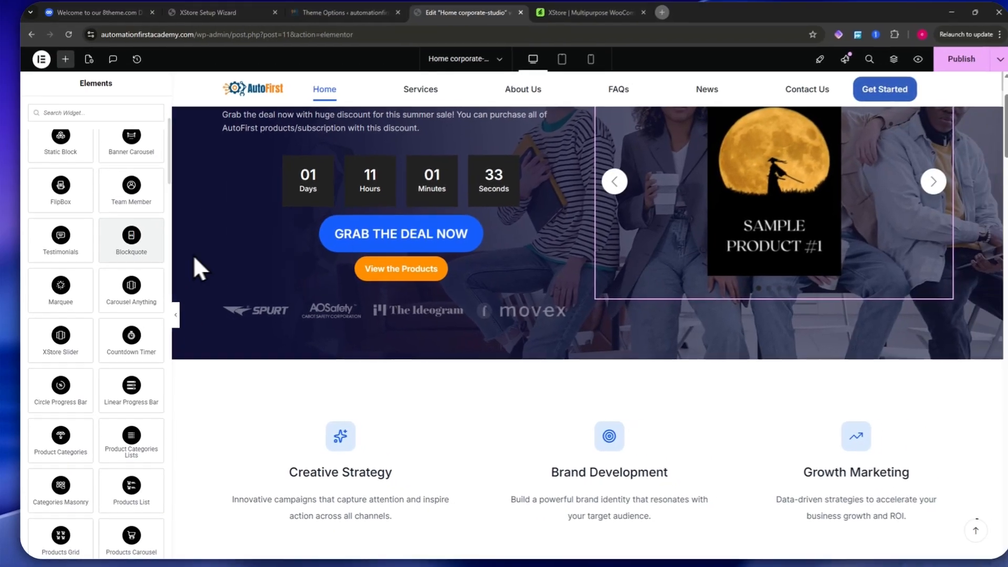
scroll(507, 310, "up", 2)
scroll(425, 335, "up", 1)
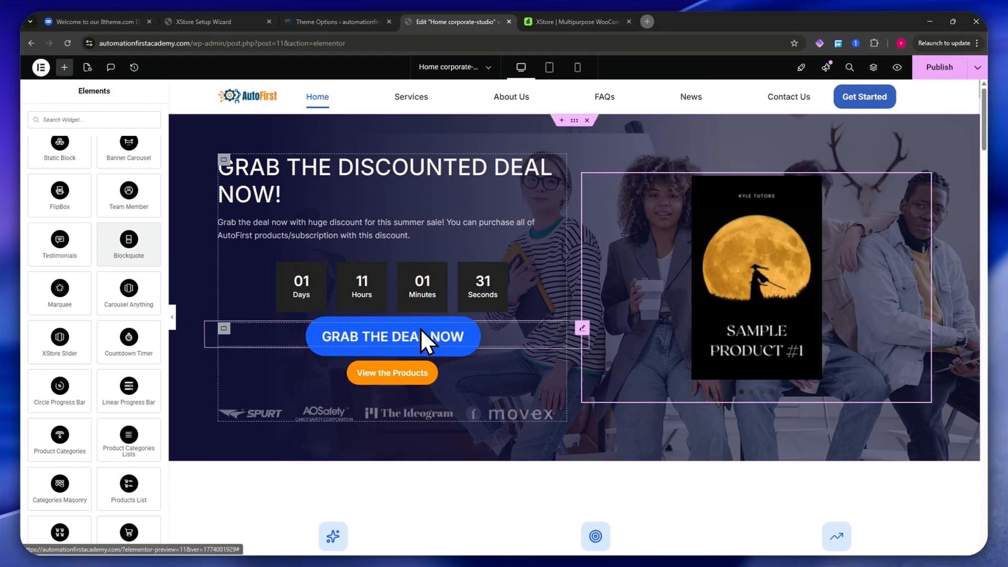
- Select the hero's product carousel and review the page from the hero through the services and achievements sections
scroll(574, 450, "down", 3)
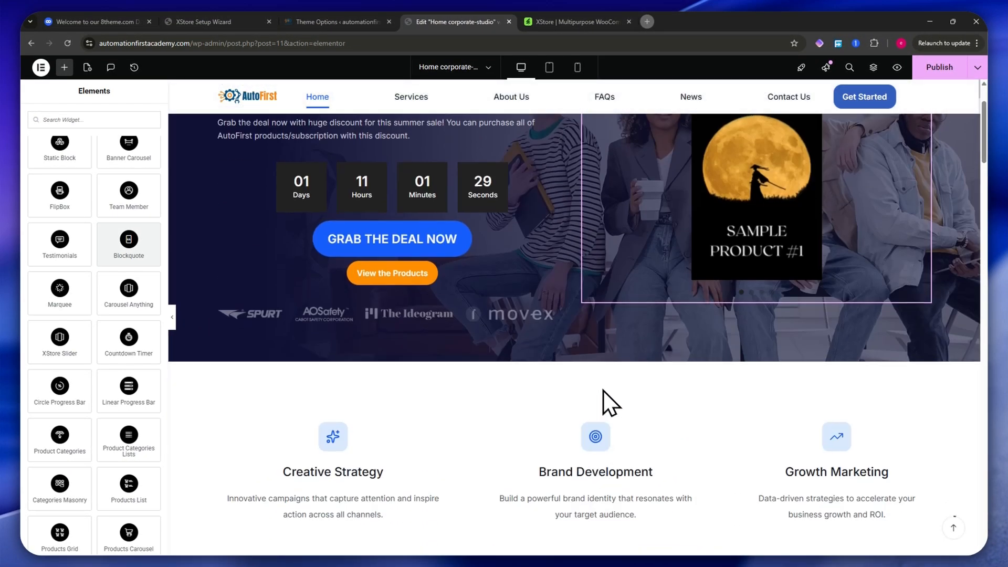
scroll(609, 404, "up", 3)
left_click(651, 236)
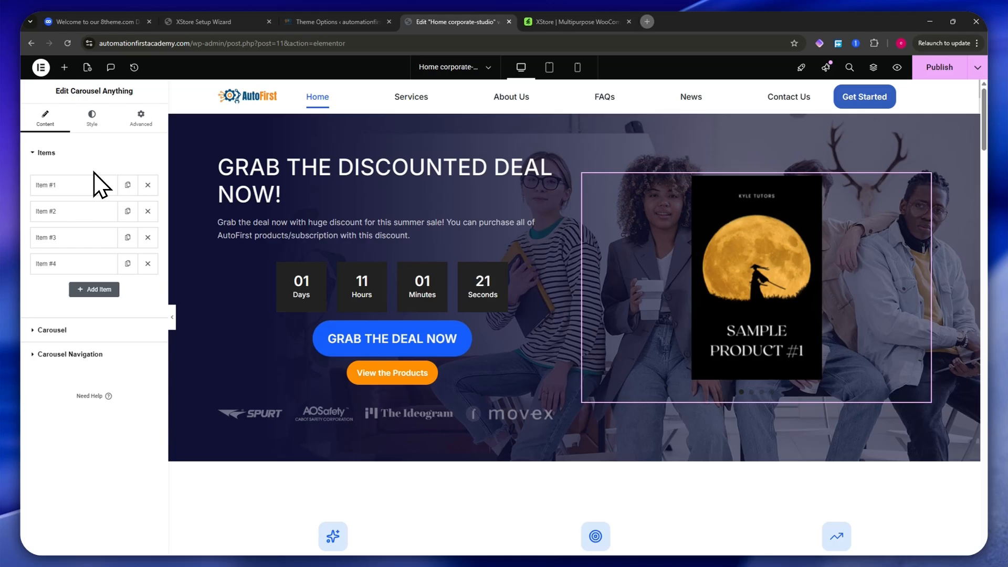
scroll(425, 425, "down", 2)
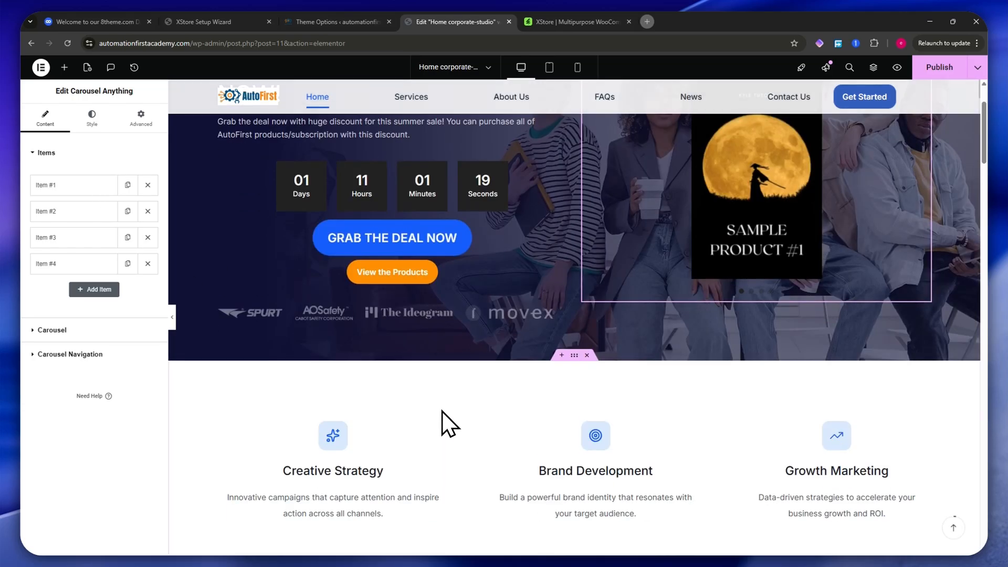
scroll(499, 388, "down", 2)
scroll(559, 347, "down", 4)
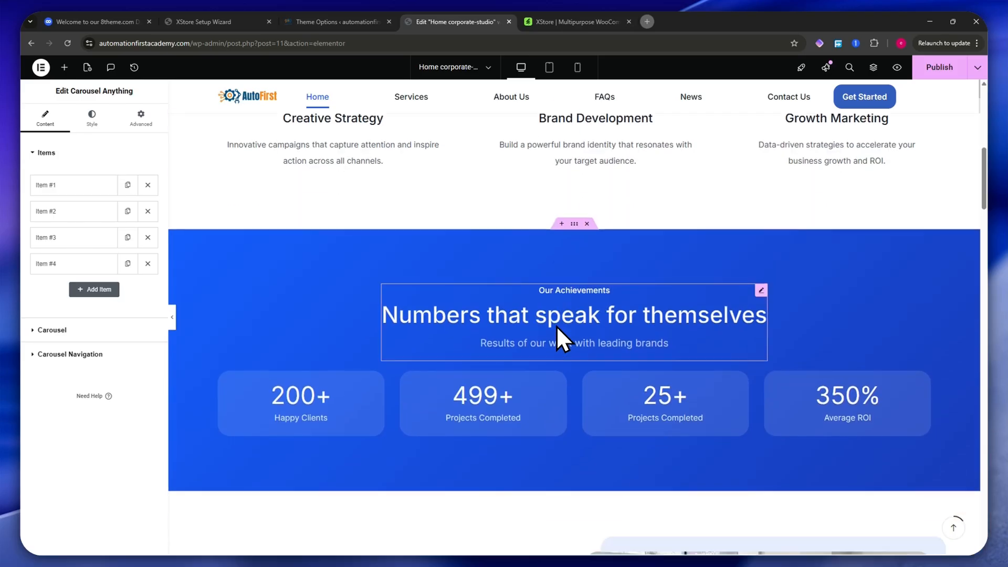
scroll(548, 330, "up", 3)
scroll(425, 288, "up", 5)
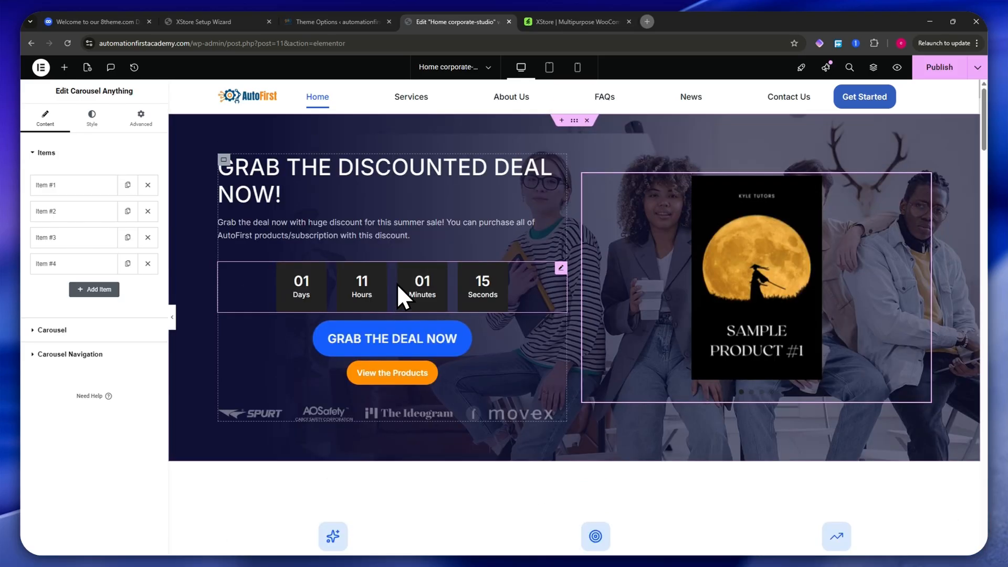
- Add an empty section area between the hero and the services section and open the XStore Studio template library from it
scroll(608, 326, "down", 4)
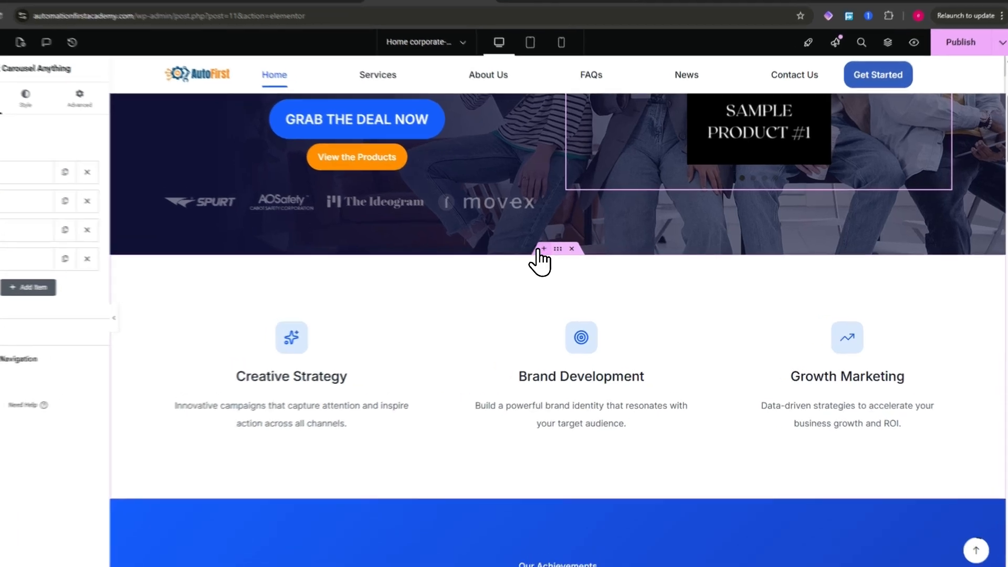
left_click(560, 254)
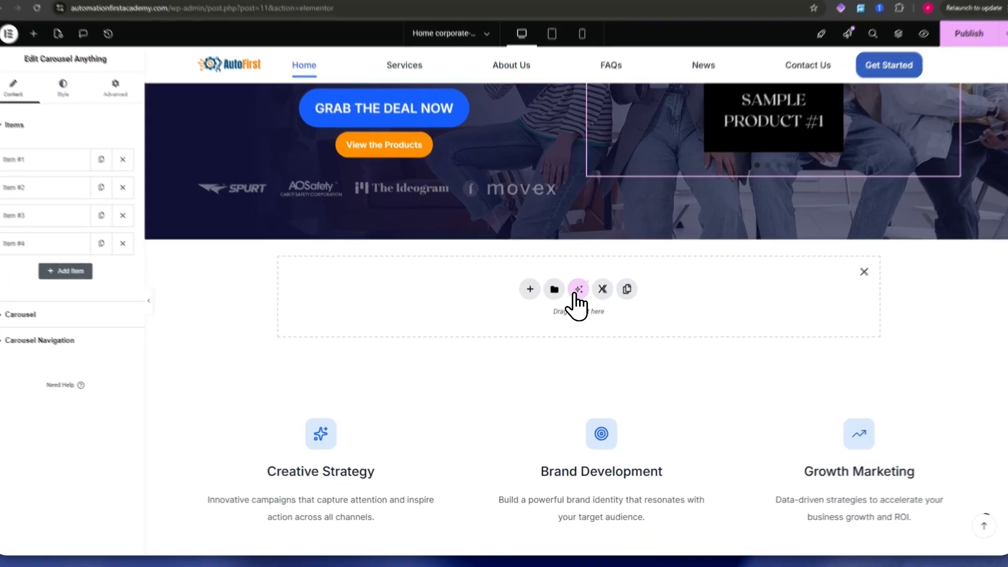
left_click(574, 306)
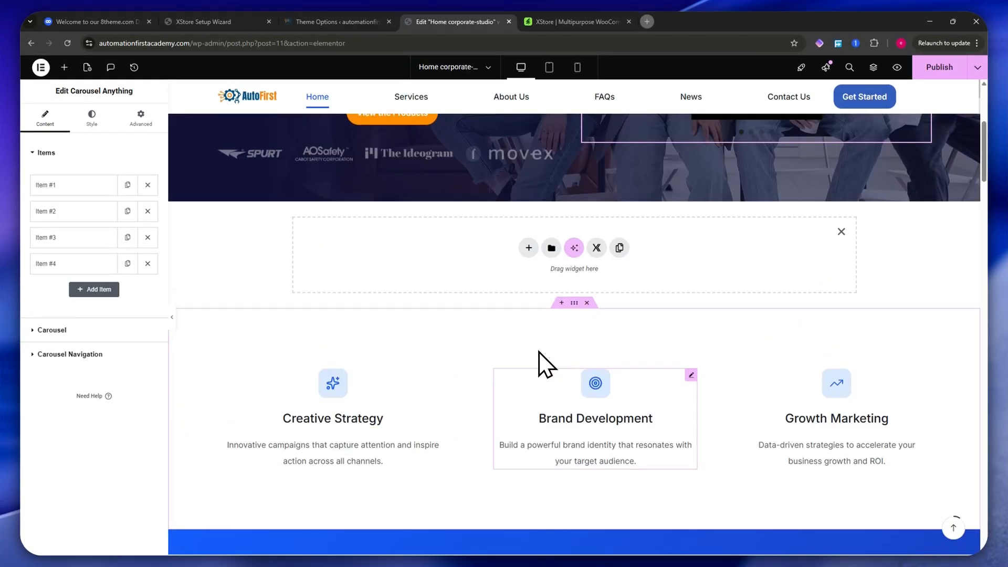
scroll(554, 311, "up", 2)
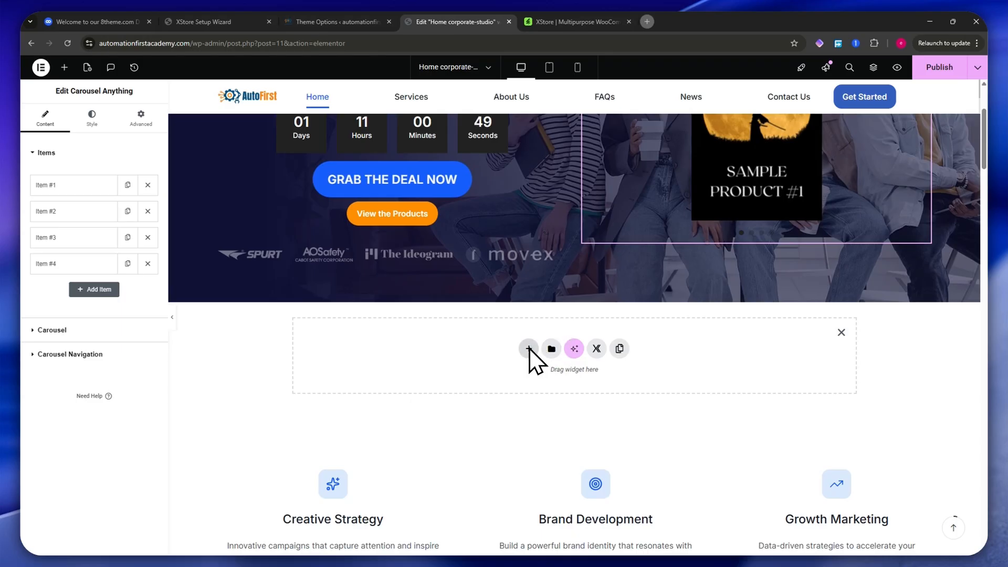
left_click(590, 347)
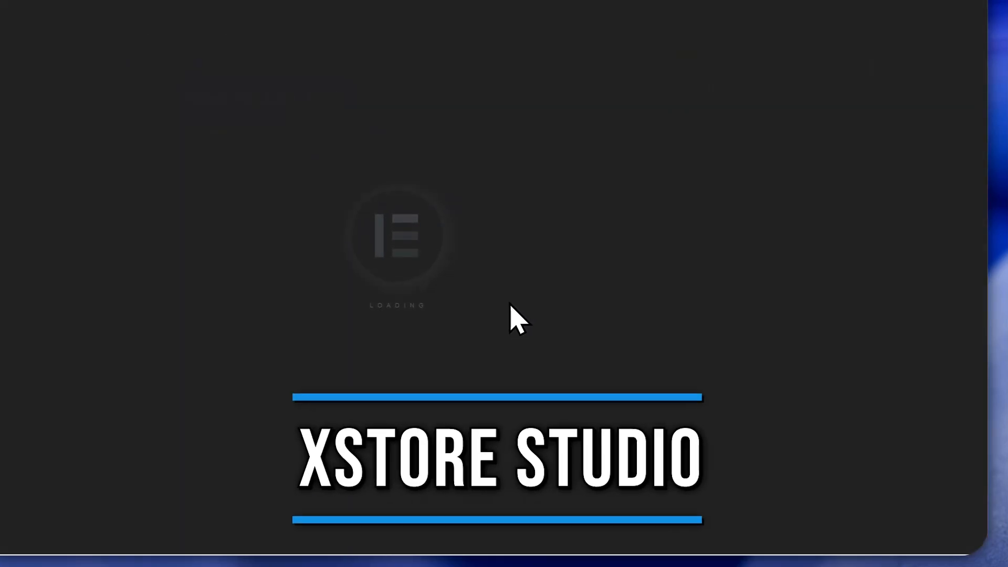
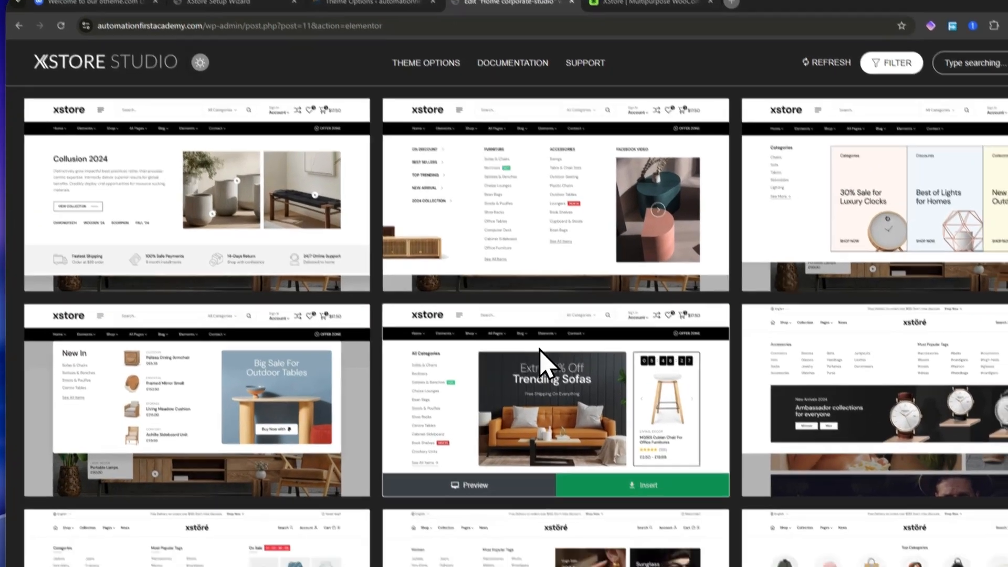
- Look through the mega menu templates in the XStore Studio library
scroll(540, 362, "down", 2)
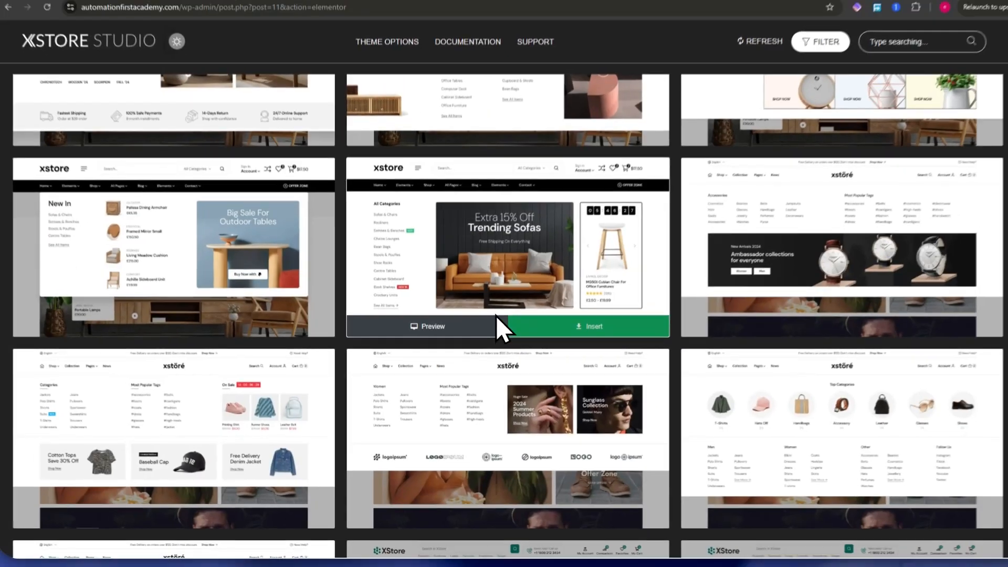
scroll(519, 341, "down", 1)
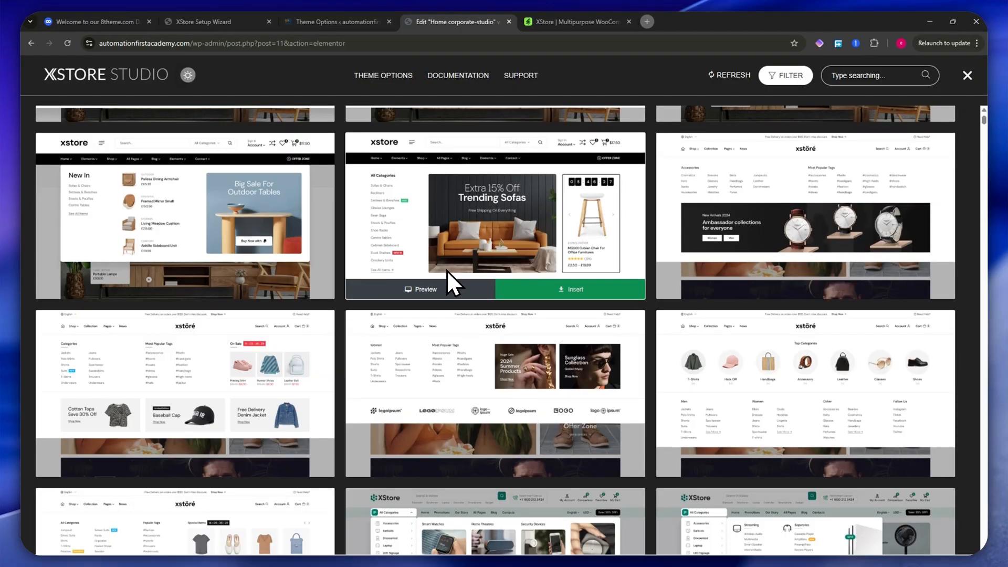
scroll(457, 273, "down", 3)
scroll(504, 292, "down", 2)
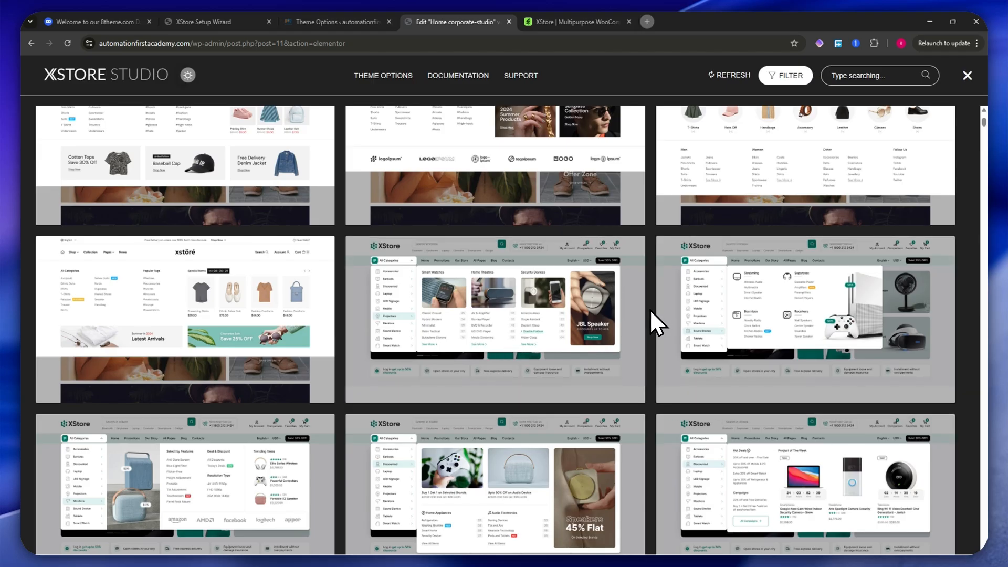
scroll(650, 299, "up", 8)
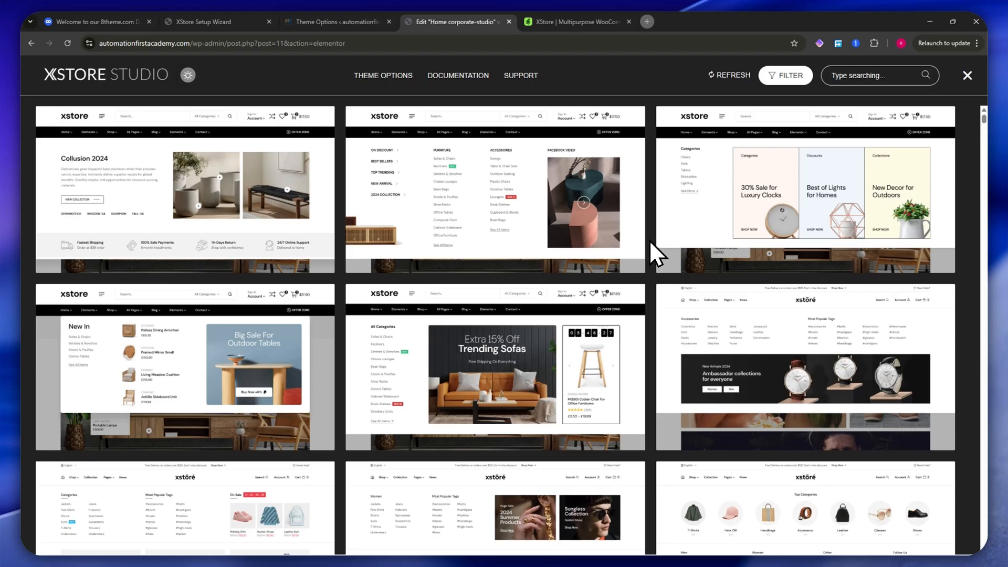
scroll(648, 240, "down", 4)
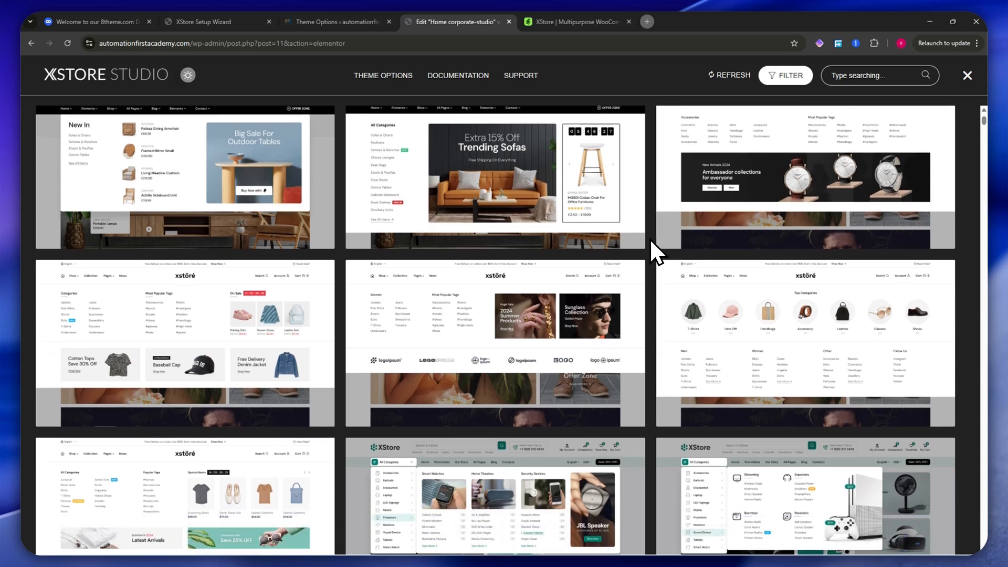
mouse_move(666, 323)
scroll(495, 370, "down", 3)
scroll(542, 402, "down", 3)
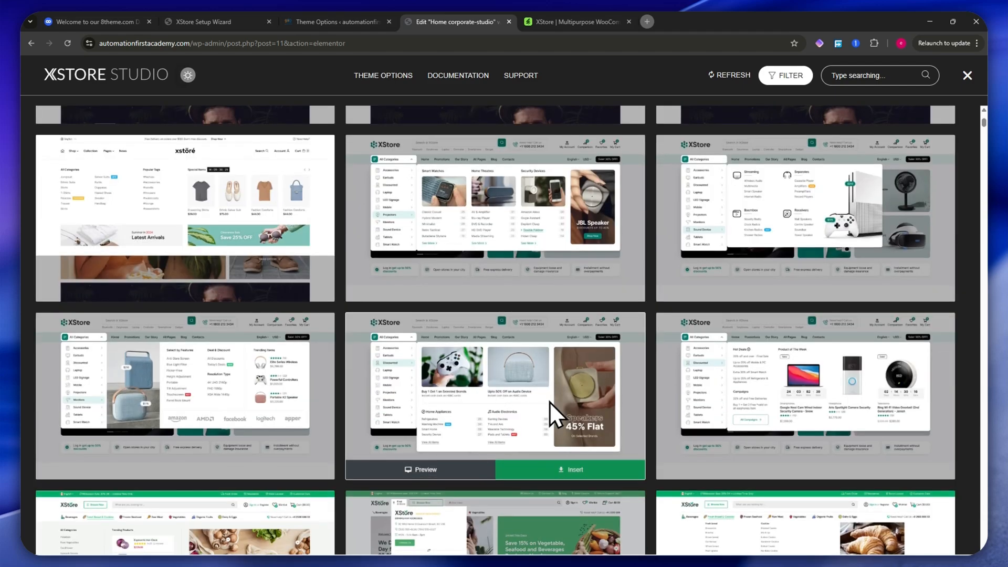
scroll(542, 402, "down", 4)
scroll(499, 384, "down", 3)
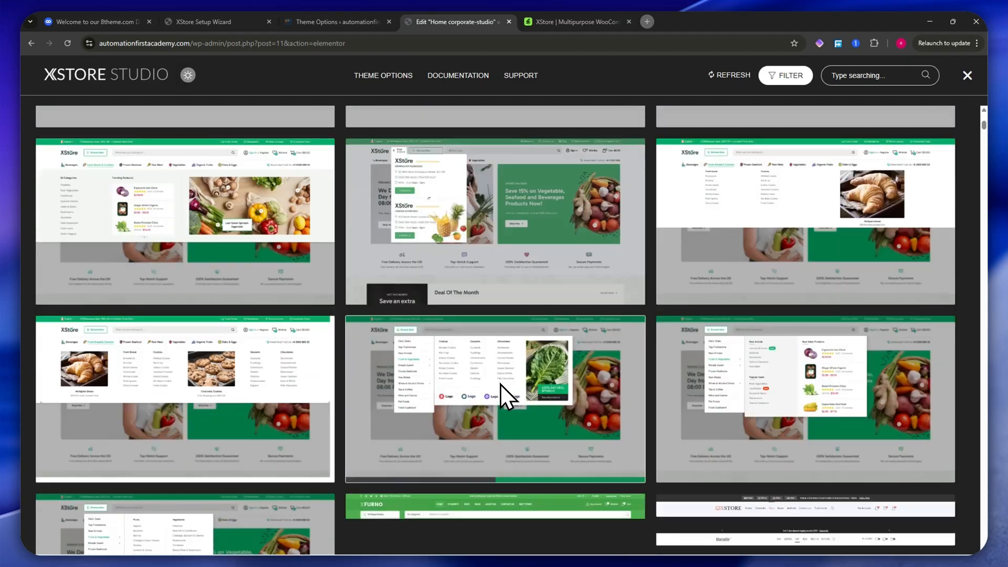
- Glance at the Theme Options page, return to the XStore Studio library and look through its header templates
left_click(368, 21)
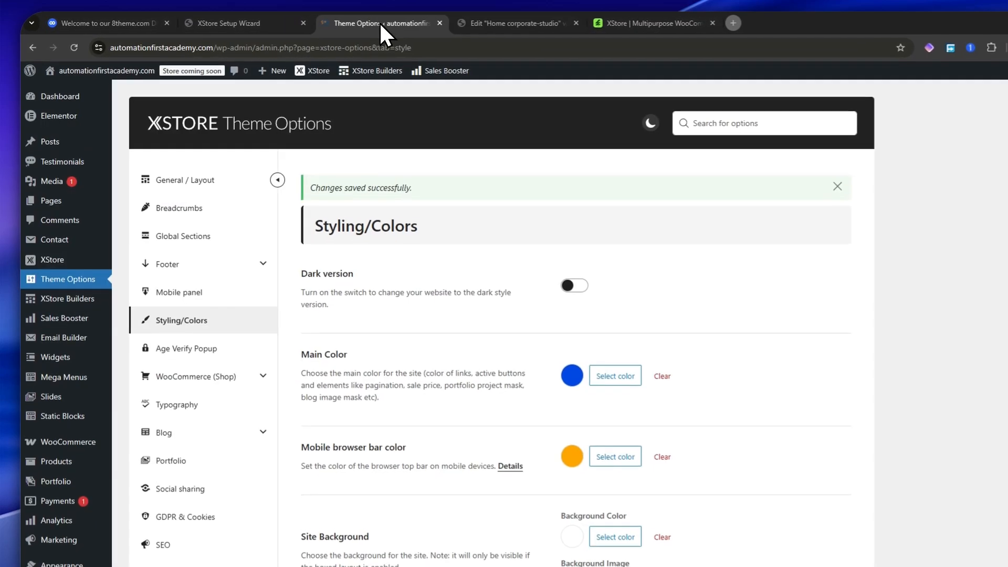
left_click(420, 22)
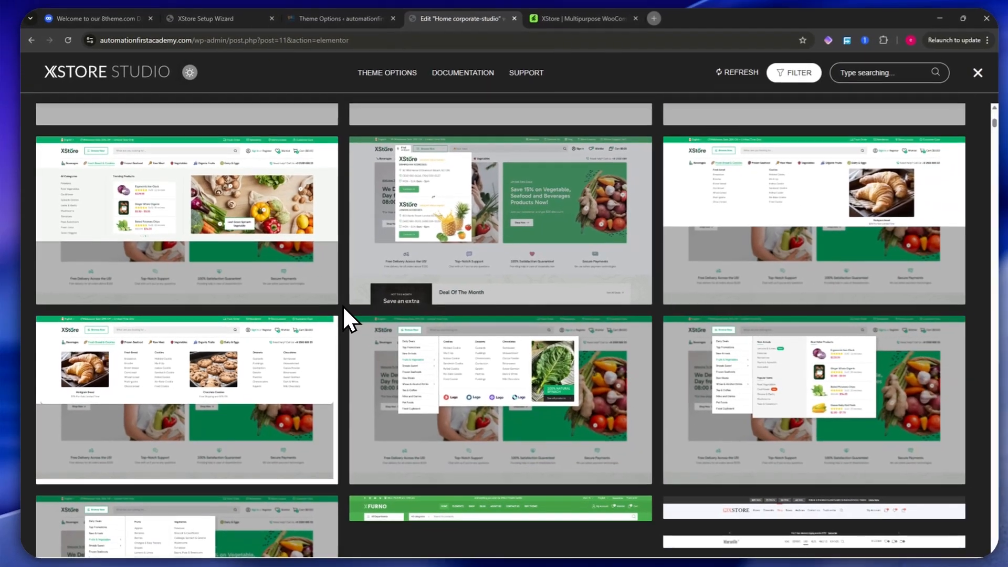
scroll(341, 316, "down", 5)
scroll(339, 308, "down", 4)
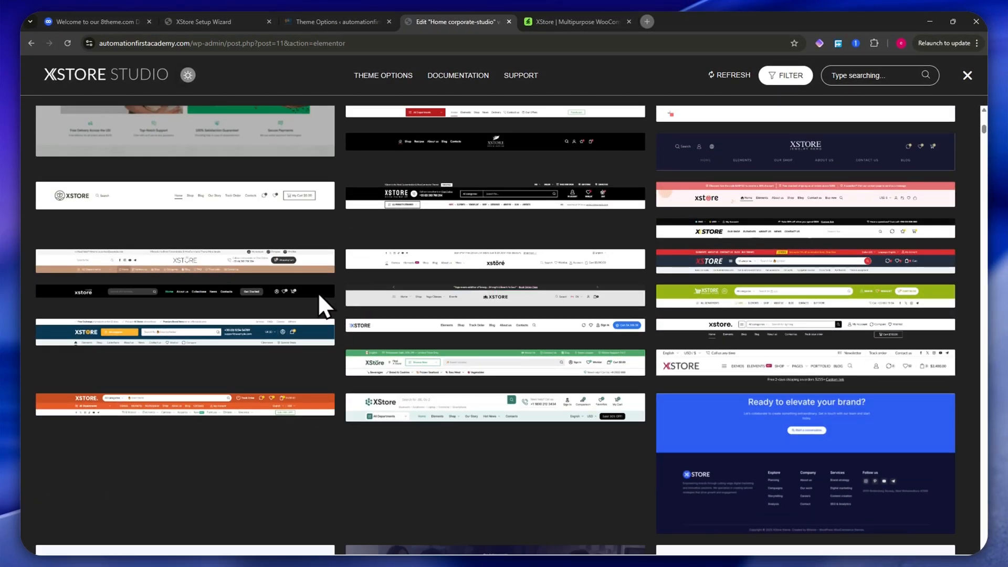
scroll(446, 347, "up", 5)
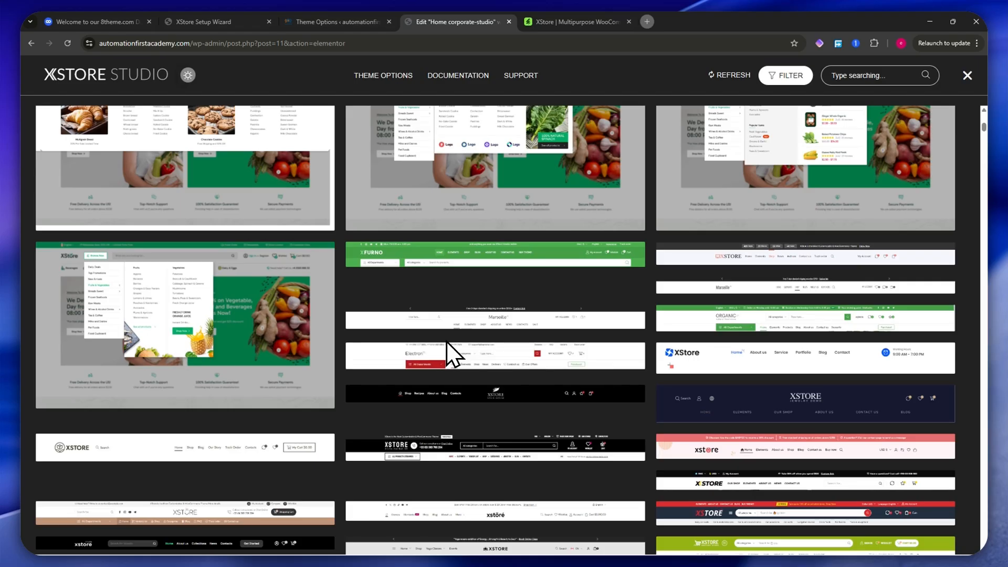
scroll(436, 332, "down", 8)
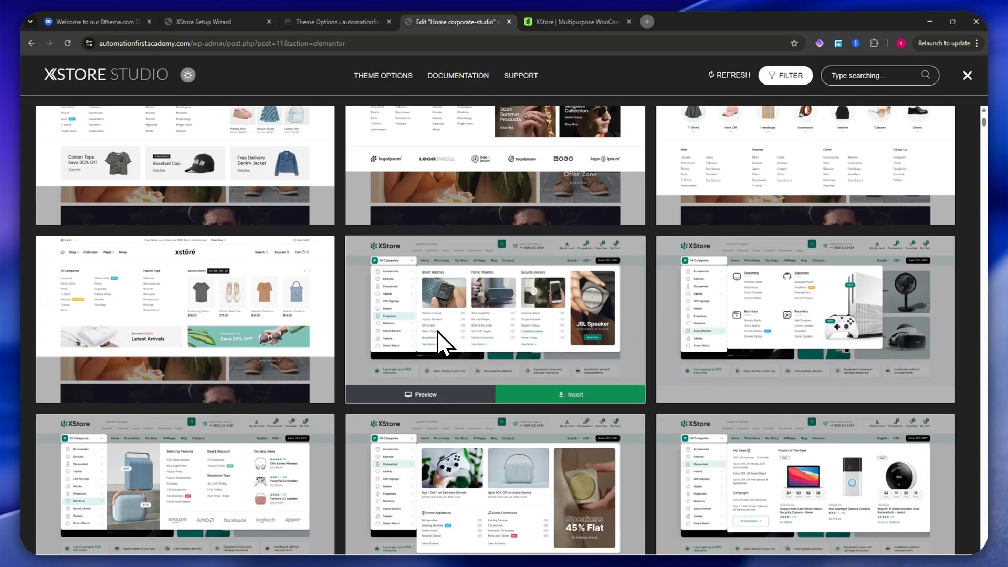
scroll(399, 376, "down", 2)
scroll(438, 380, "down", 10)
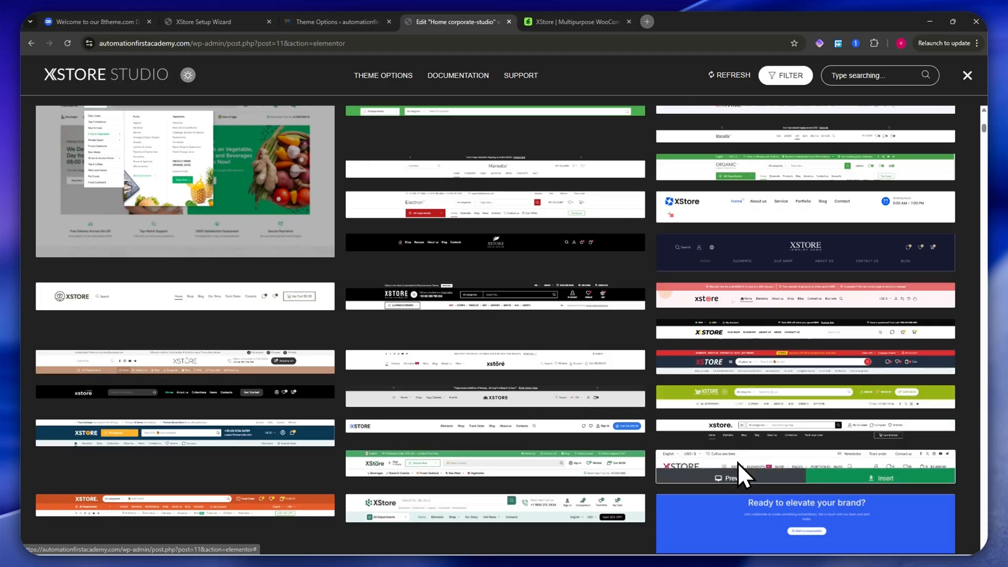
- Examine the page section templates, including footer, contact, team, FAQ, services, portfolio and pricing plan designs
scroll(737, 461, "down", 4)
scroll(462, 375, "down", 3)
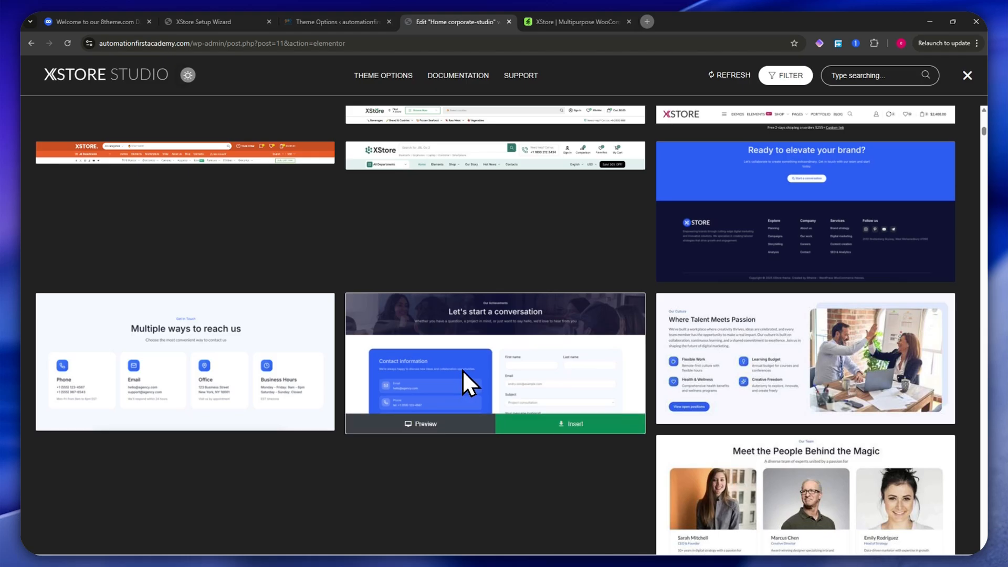
scroll(467, 373, "down", 6)
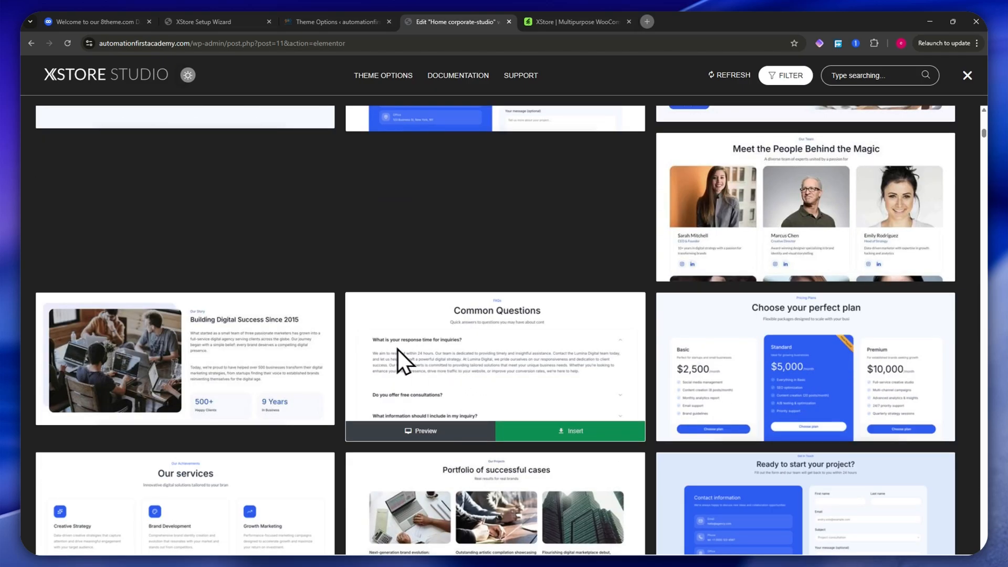
scroll(315, 342, "down", 4)
scroll(420, 341, "up", 3)
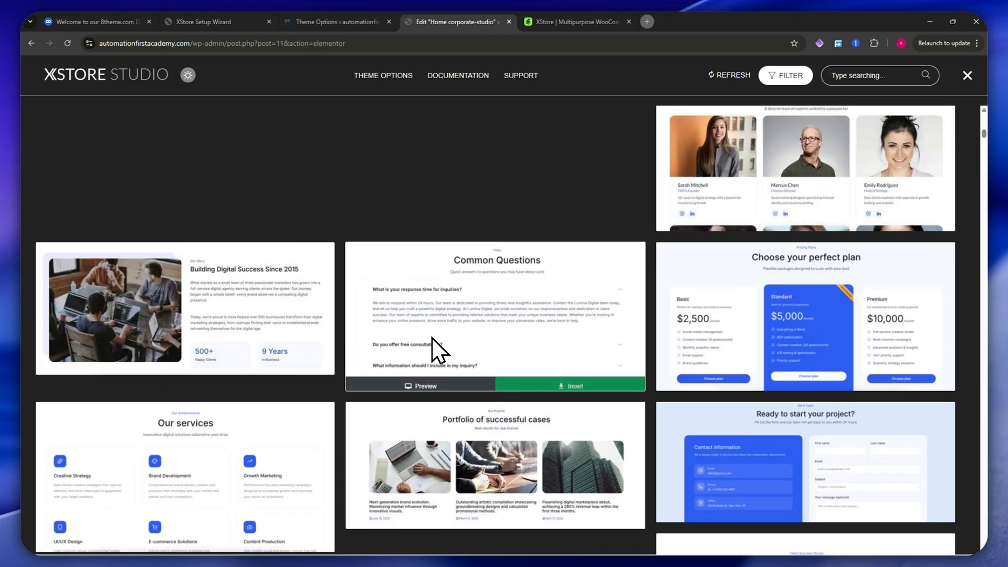
scroll(431, 348, "down", 9)
scroll(462, 349, "up", 9)
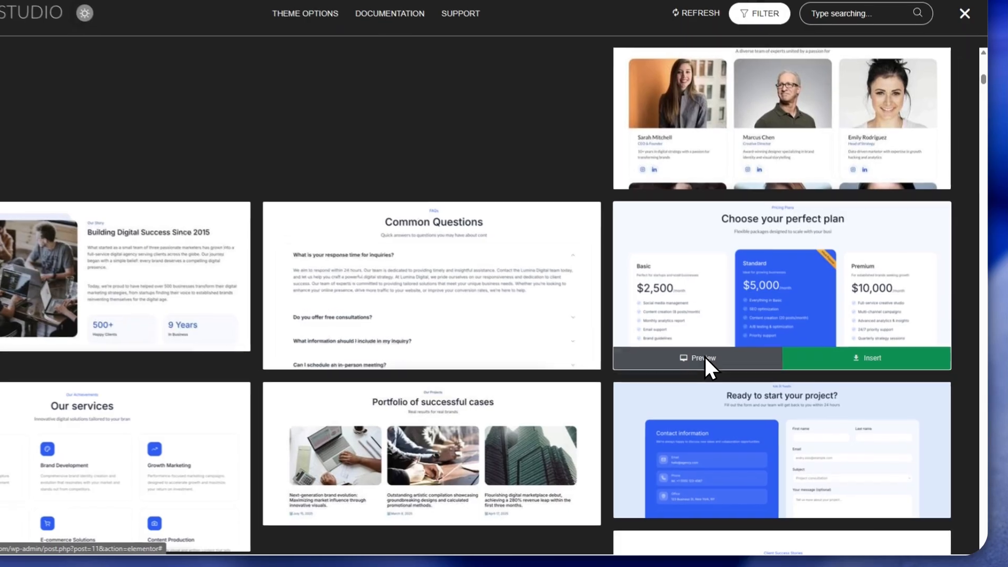
- Preview the "Choose your perfect plan" pricing template and inspect its Basic, Standard and Premium plan cards
left_click(737, 377)
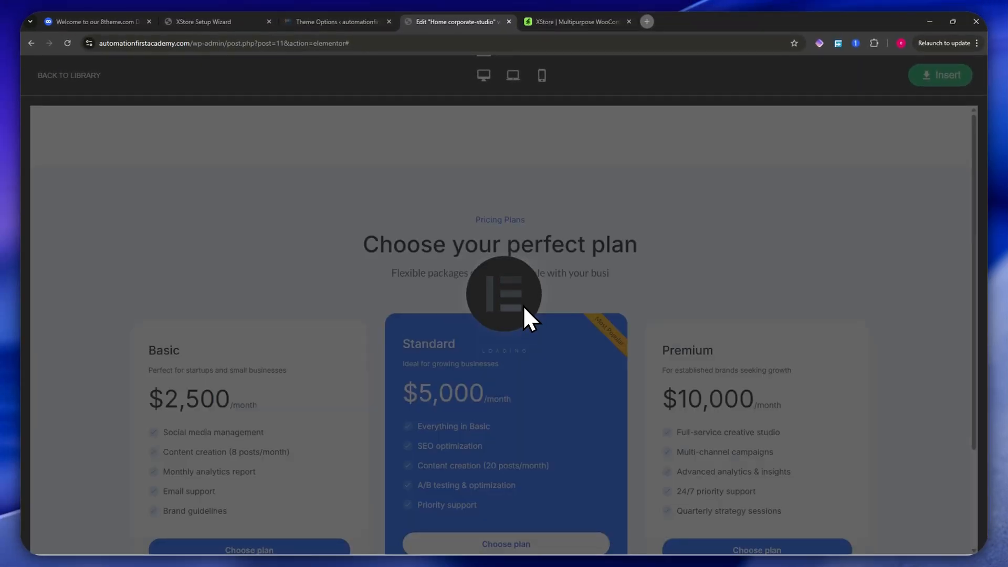
scroll(582, 281, "down", 3)
scroll(542, 357, "up", 3)
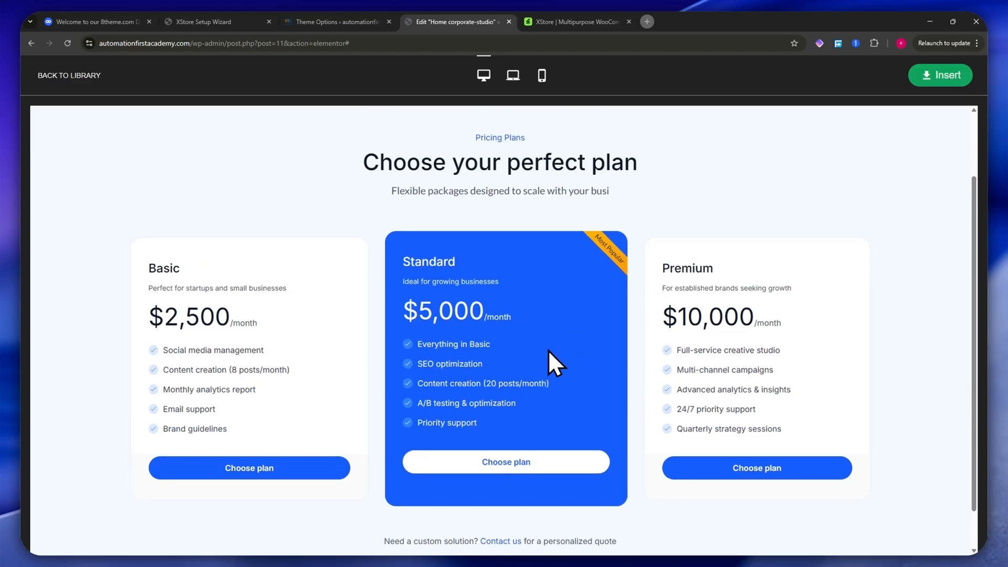
- Preview the "Choose your perfect plan" pricing template at tablet and mobile widths and return to the desktop preview
left_click(510, 75)
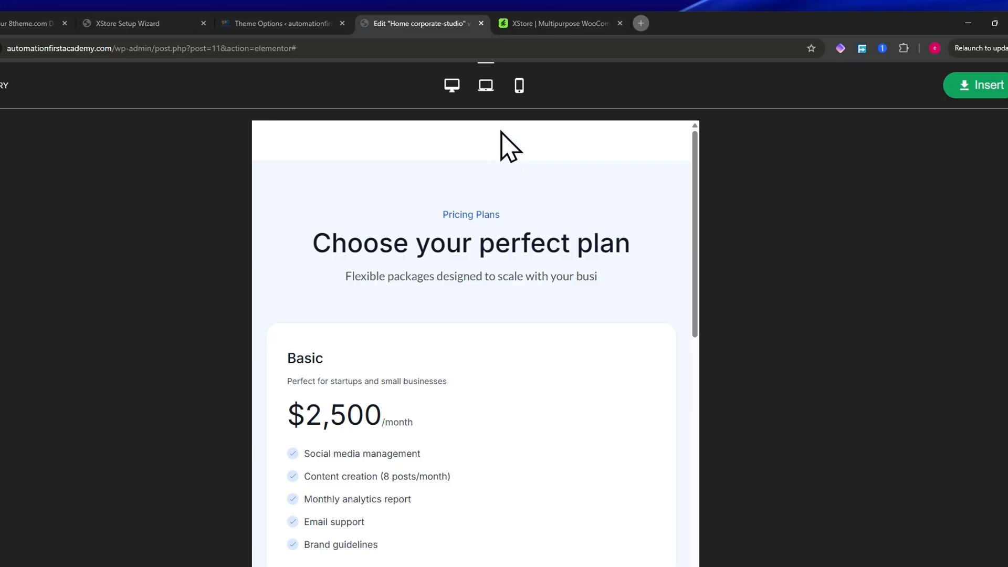
left_click(519, 85)
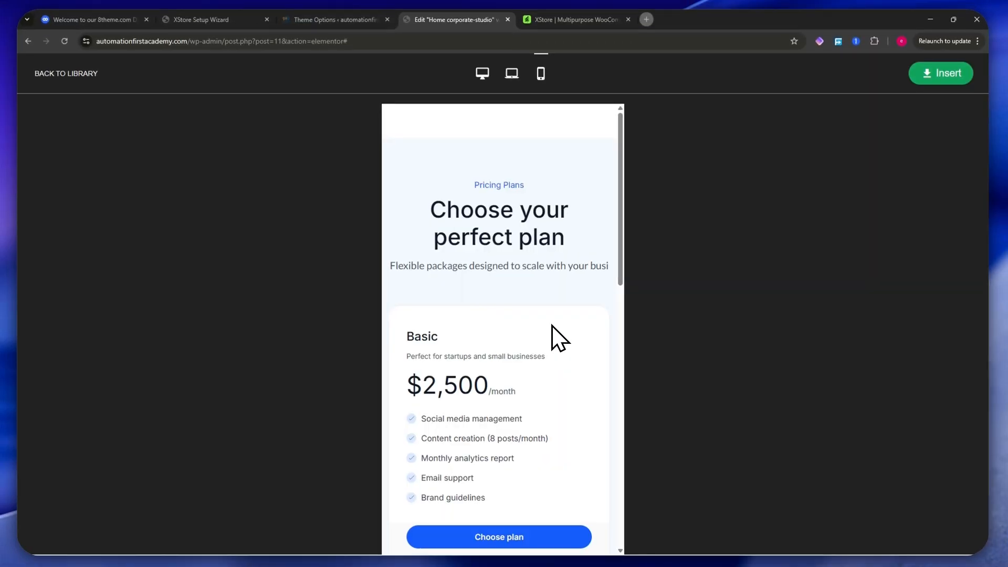
scroll(546, 329, "down", 10)
scroll(540, 310, "up", 6)
left_click(484, 75)
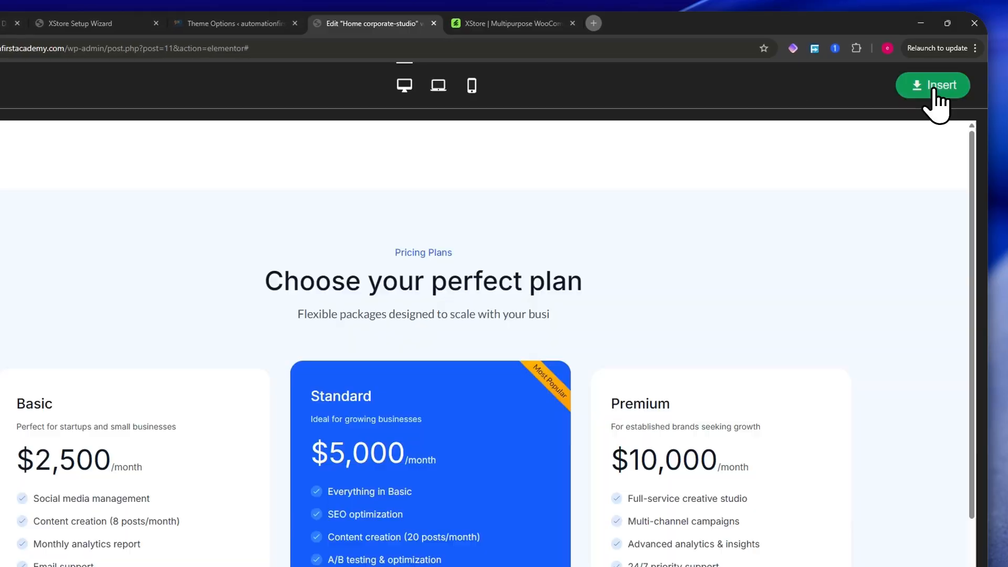
- Insert the "Choose your perfect plan" pricing template into the home page below the hero and check its placement
left_click(934, 89)
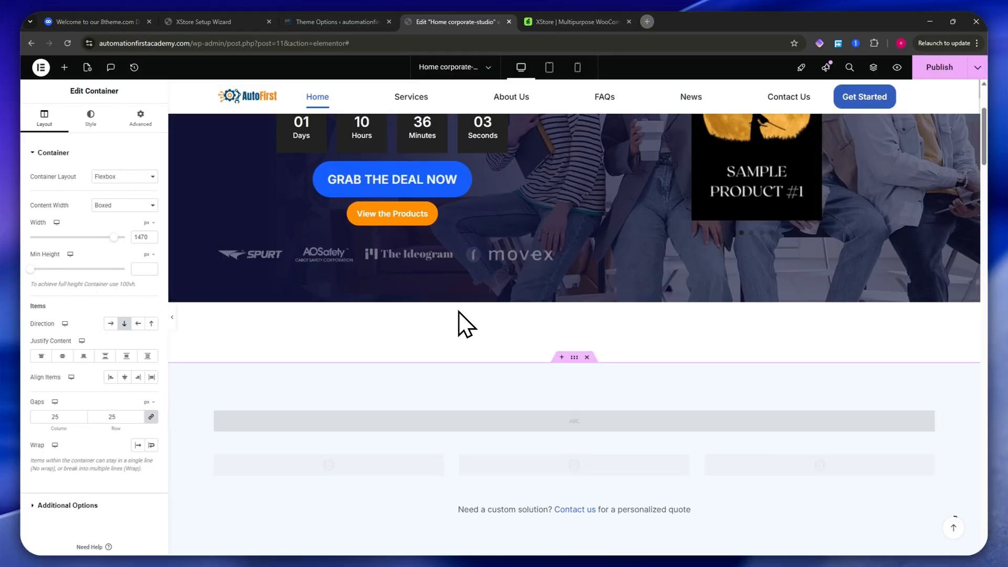
scroll(541, 251, "up", 3)
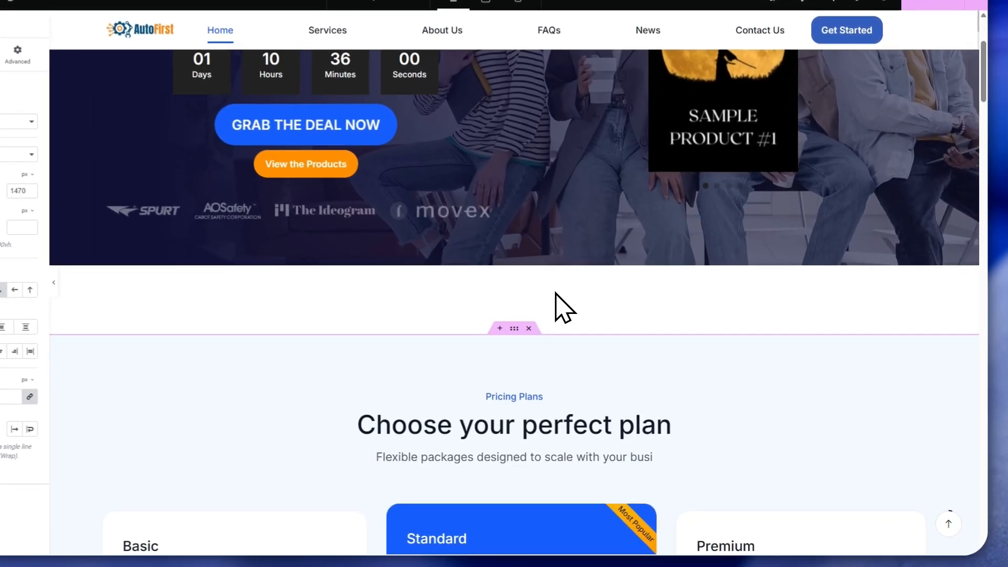
scroll(581, 320, "down", 5)
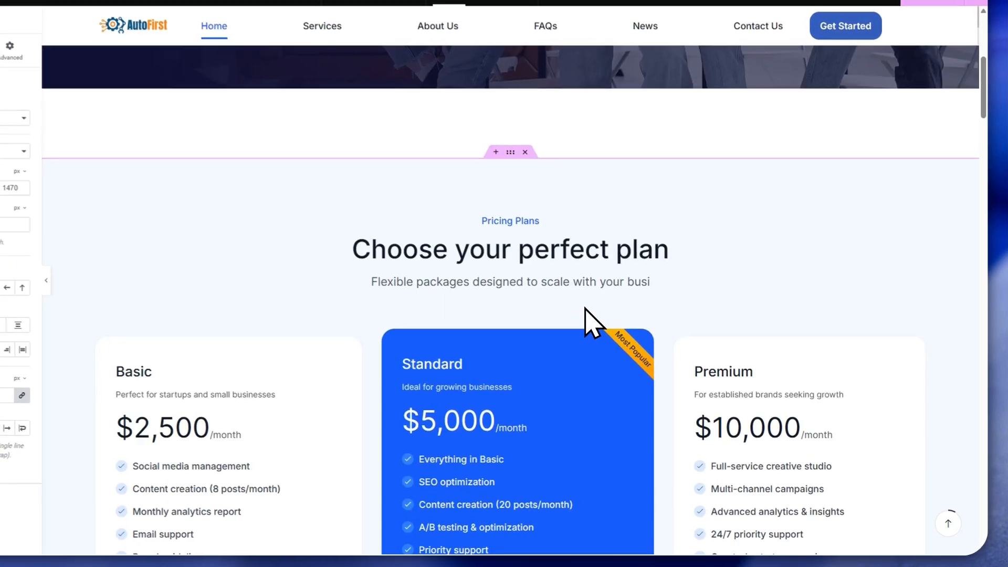
scroll(612, 265, "up", 3)
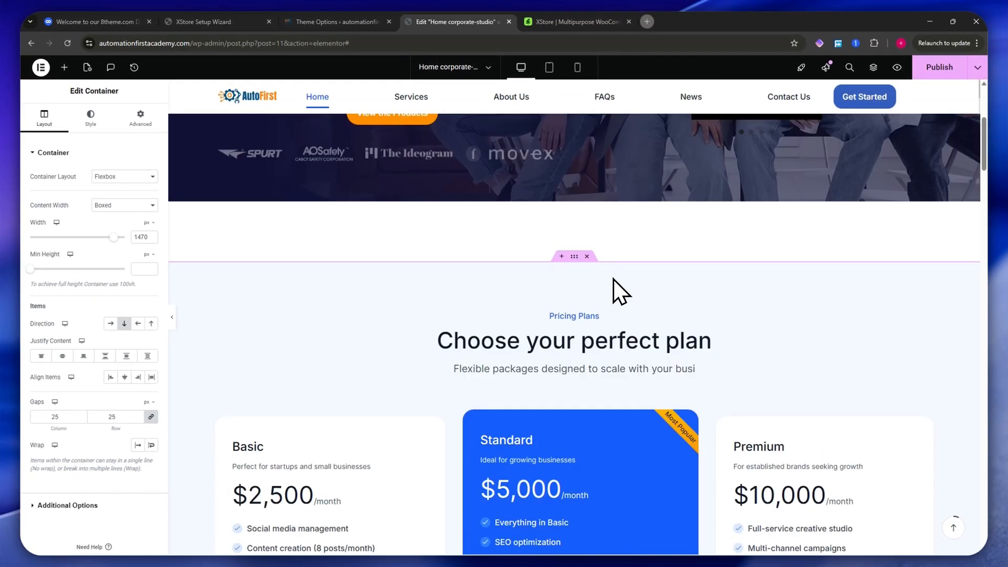
scroll(613, 279, "down", 3)
scroll(603, 325, "up", 1)
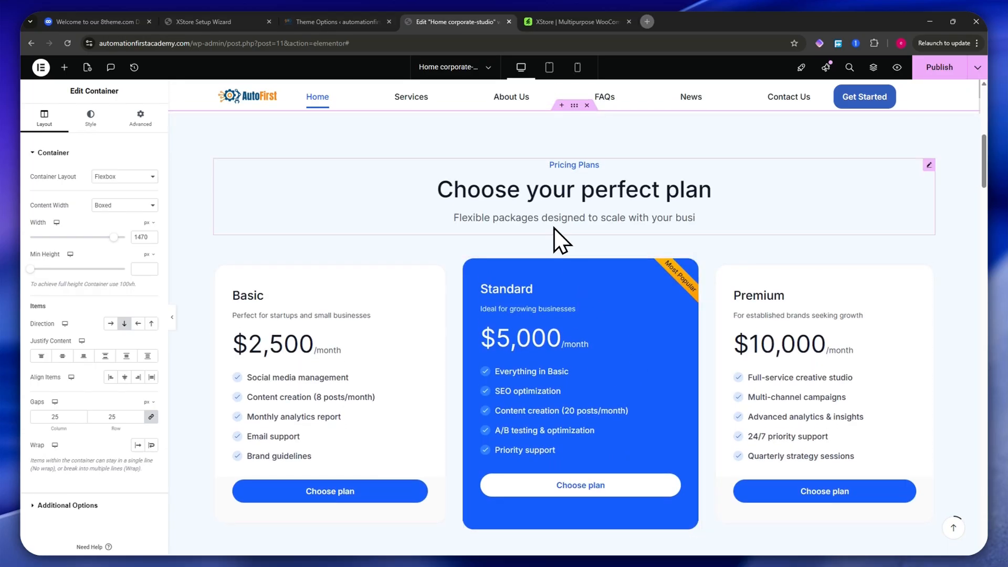
- Inspect the editing options of the pricing headline and the Basic, Standard and Premium pricing tables
left_click(475, 188)
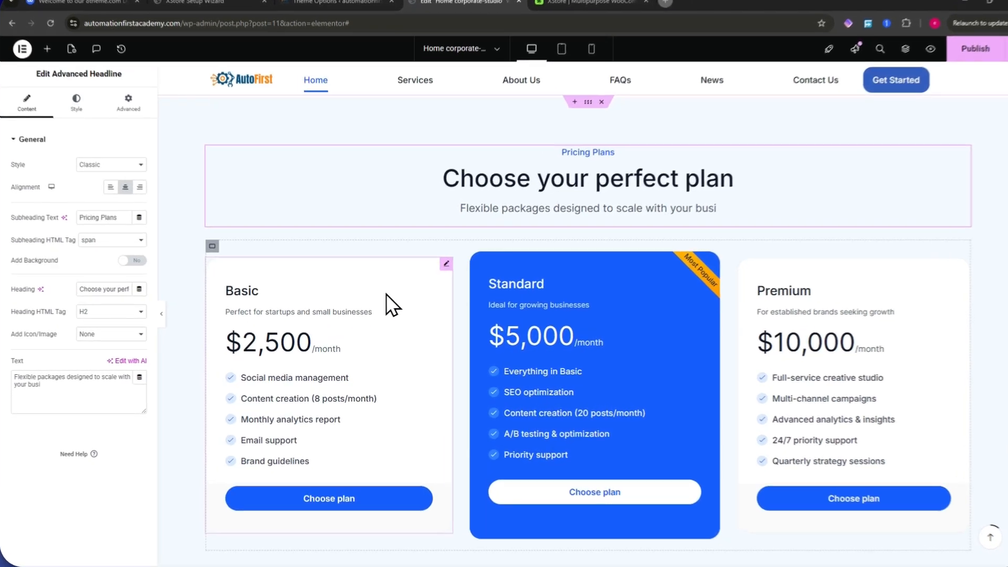
left_click(391, 295)
left_click(592, 293)
left_click(783, 293)
- Review how the hero, the pricing section and the services section follow one another on the desktop page
scroll(603, 234, "up", 4)
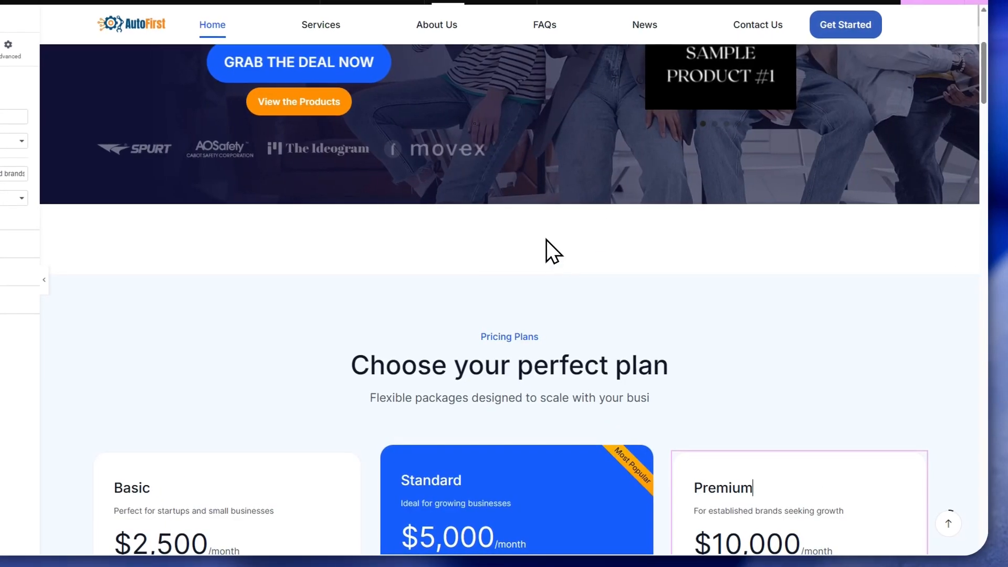
scroll(549, 227, "up", 3)
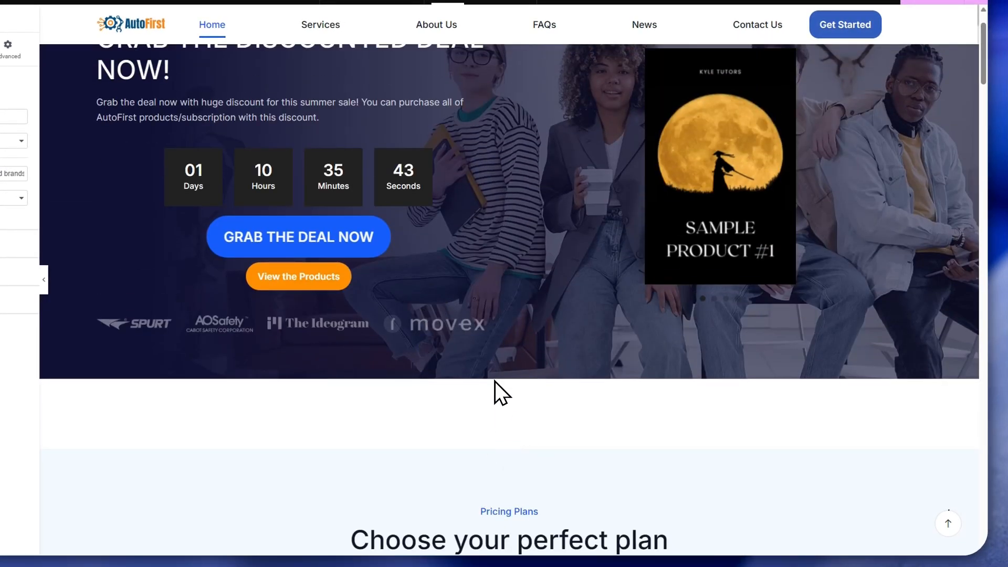
scroll(577, 362, "up", 2)
scroll(504, 409, "down", 5)
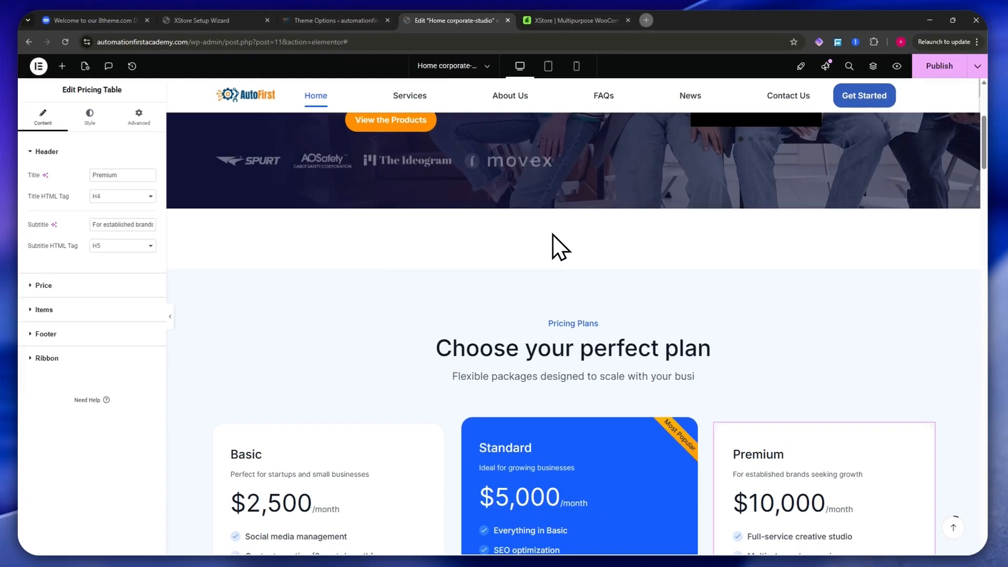
scroll(559, 294, "down", 5)
scroll(656, 341, "up", 4)
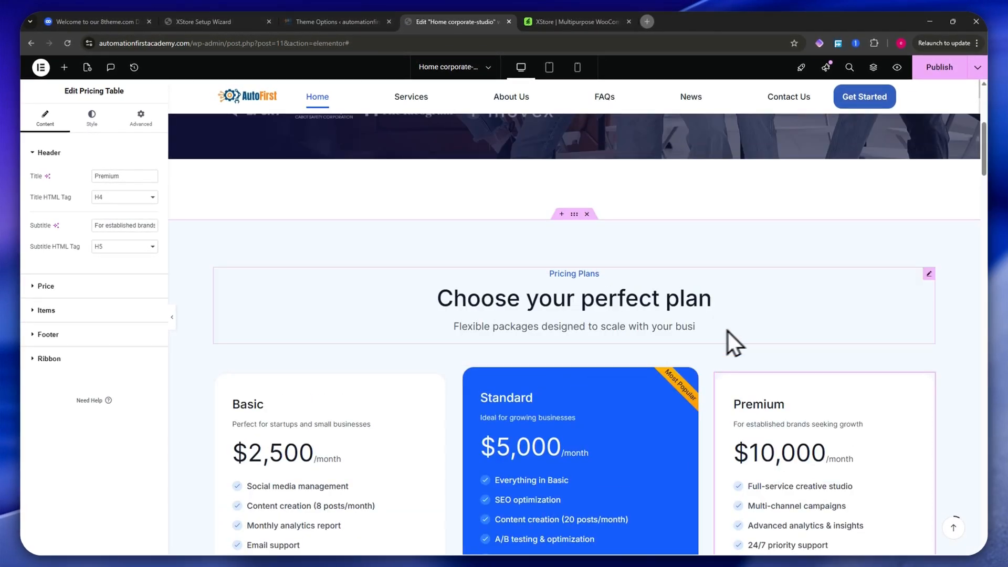
scroll(709, 330, "down", 6)
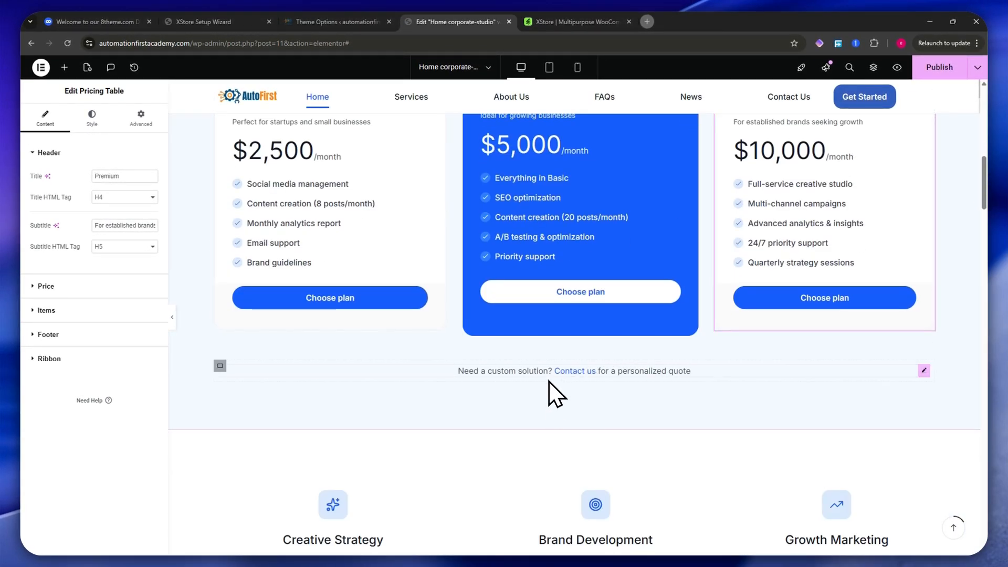
scroll(541, 420, "down", 3)
scroll(559, 323, "up", 10)
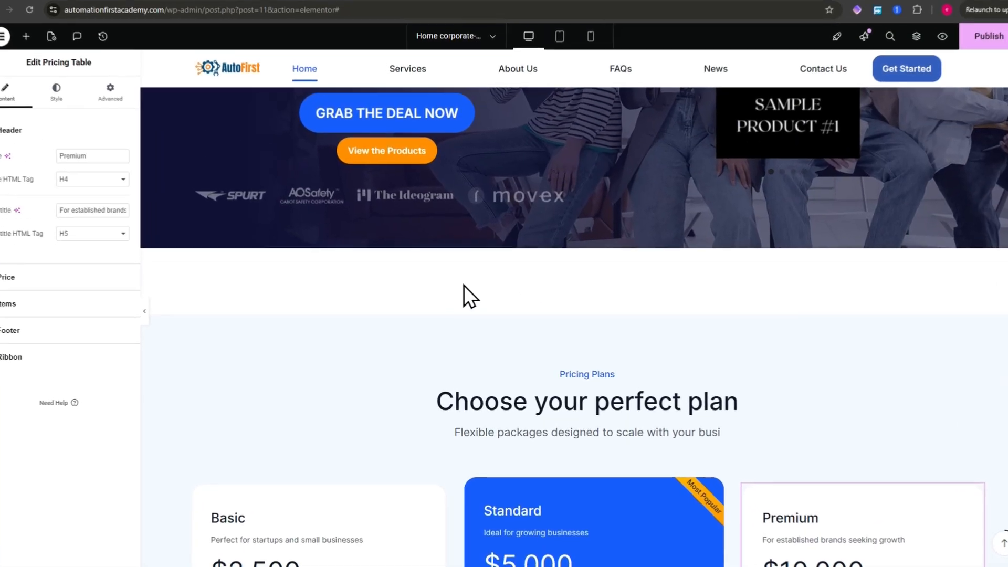
scroll(464, 301, "up", 4)
scroll(435, 295, "down", 1)
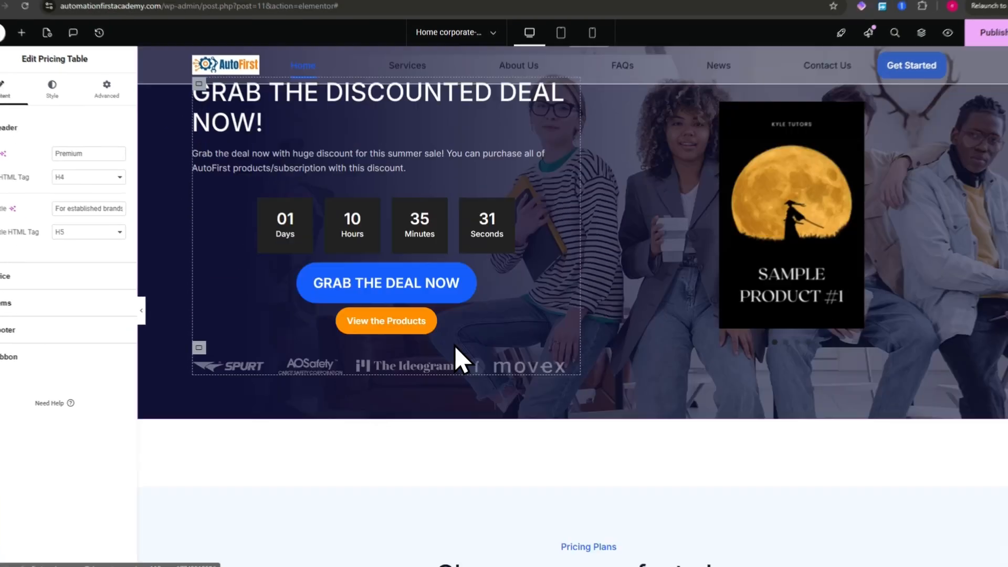
scroll(455, 357, "down", 8)
scroll(499, 322, "down", 2)
scroll(525, 341, "up", 3)
scroll(537, 362, "down", 3)
scroll(537, 362, "down", 3)
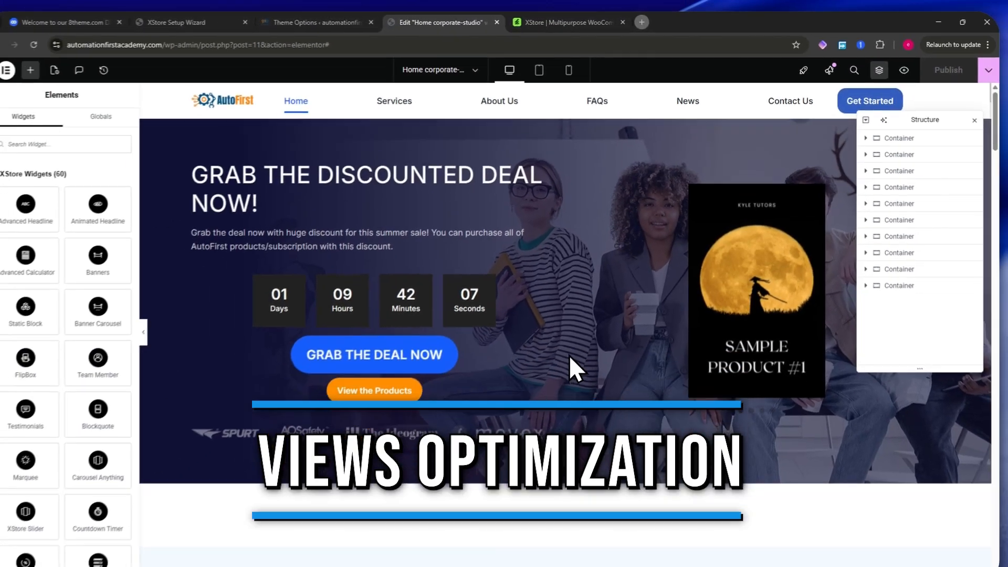
- Switch the page to the tablet layout and examine the hero, pricing and statistics sections
left_click(505, 78)
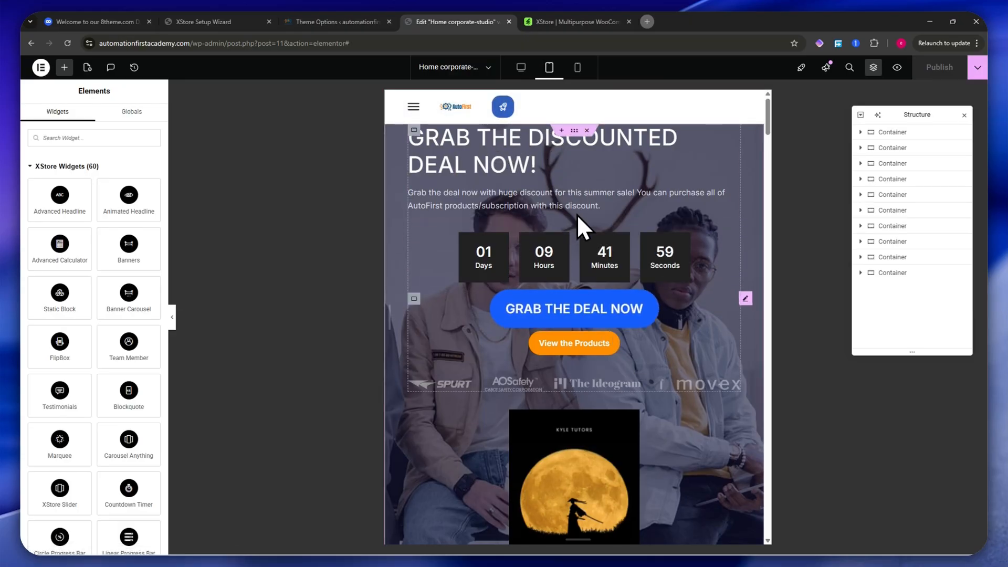
scroll(575, 229, "down", 5)
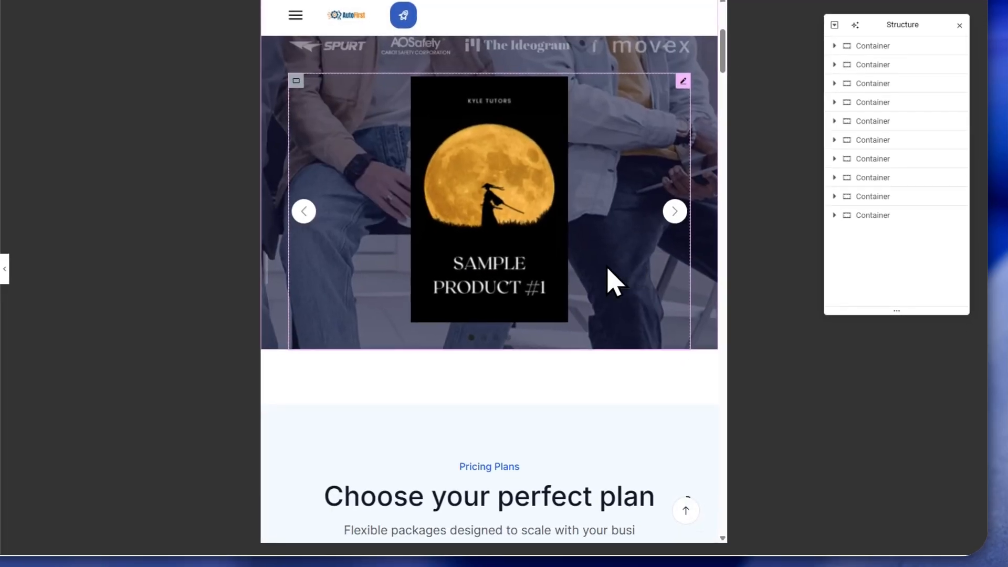
scroll(552, 270, "up", 1)
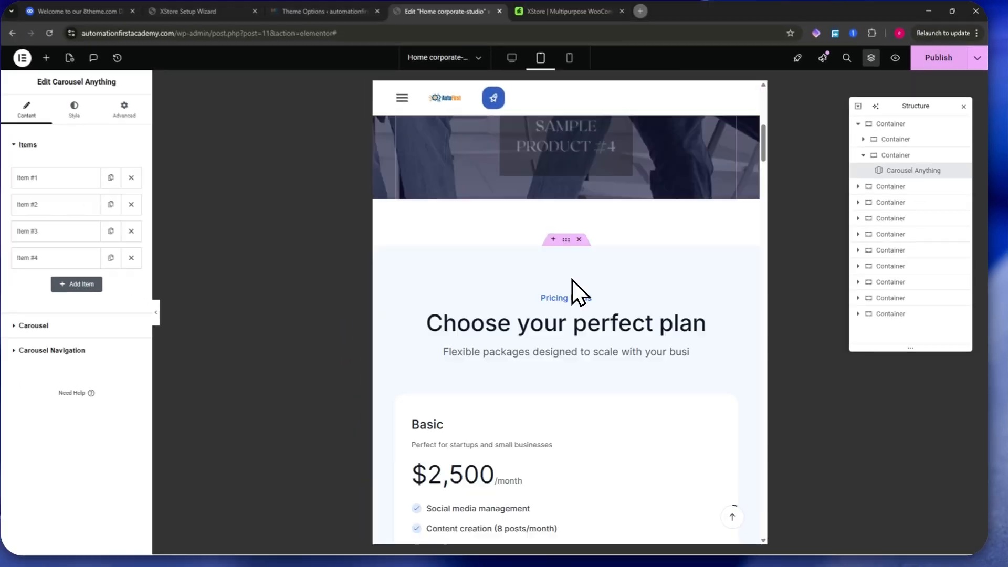
scroll(574, 280, "down", 2)
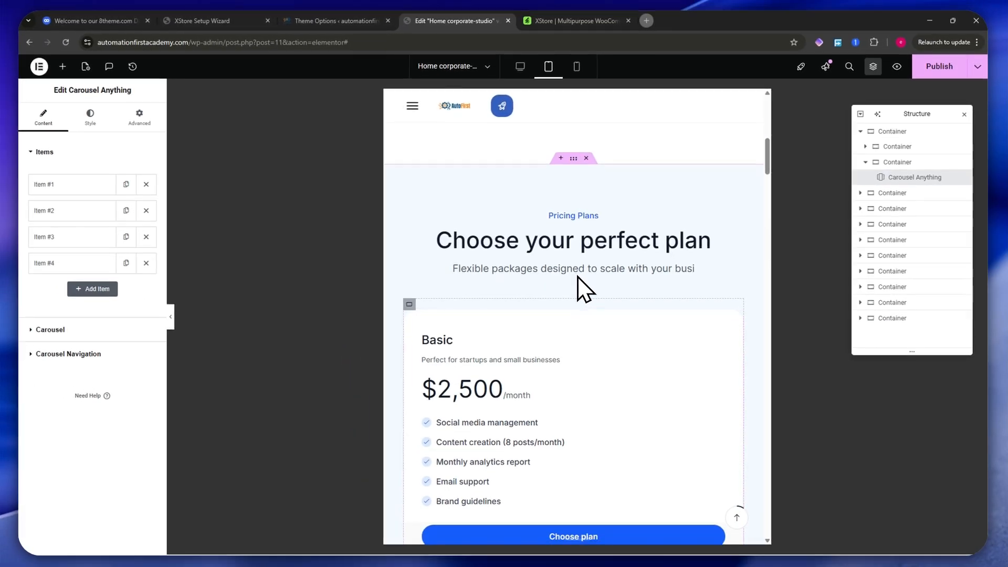
scroll(578, 277, "down", 10)
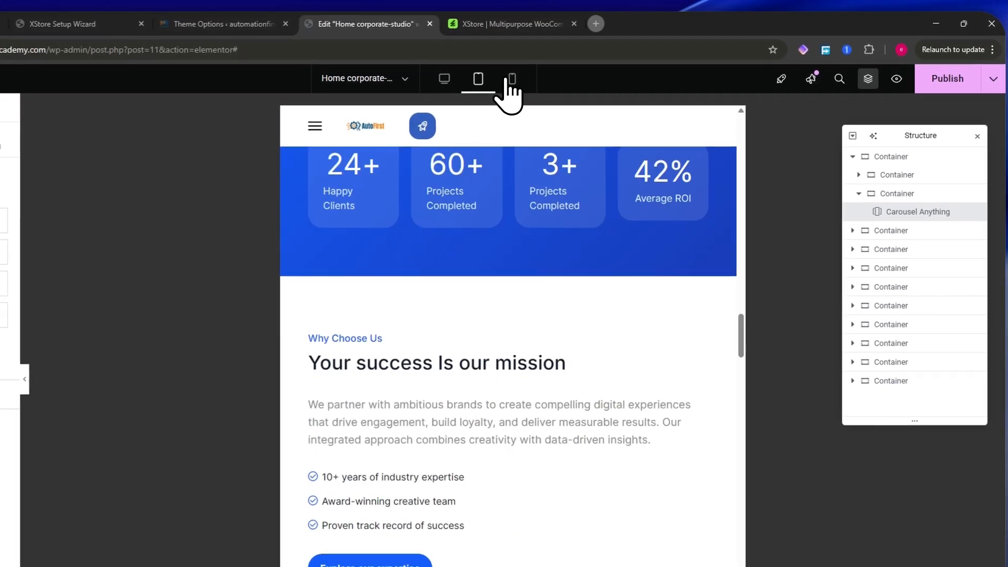
- Switch the page to the mobile portrait layout and examine the hero's headline, countdown, buttons, logos and product carousel
left_click(511, 79)
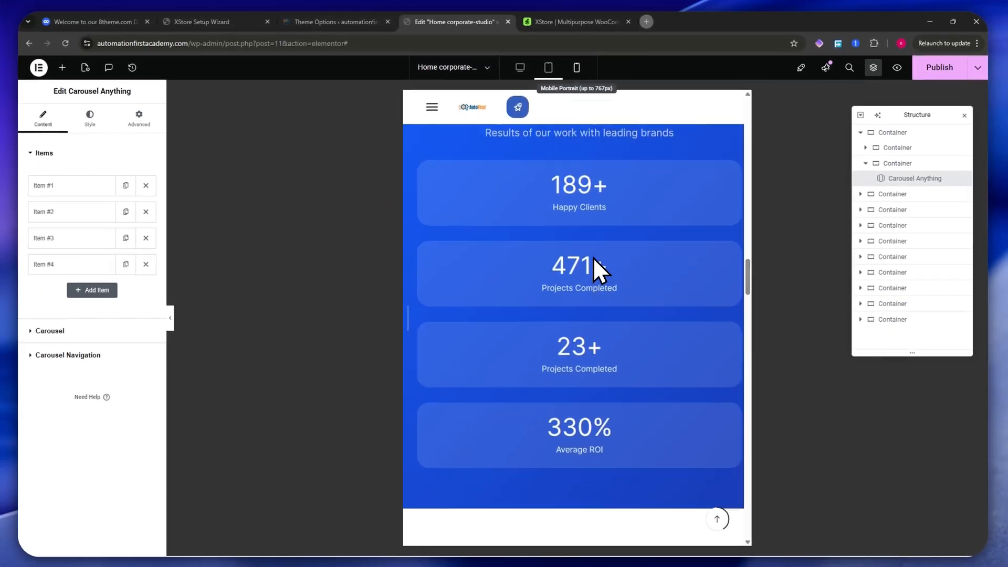
scroll(593, 257, "up", 10)
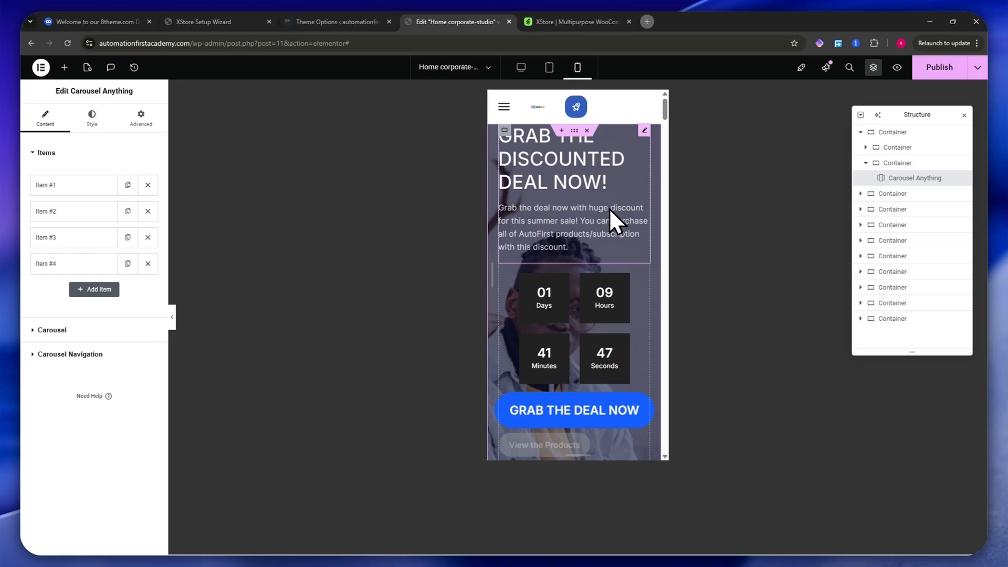
scroll(577, 289, "down", 1)
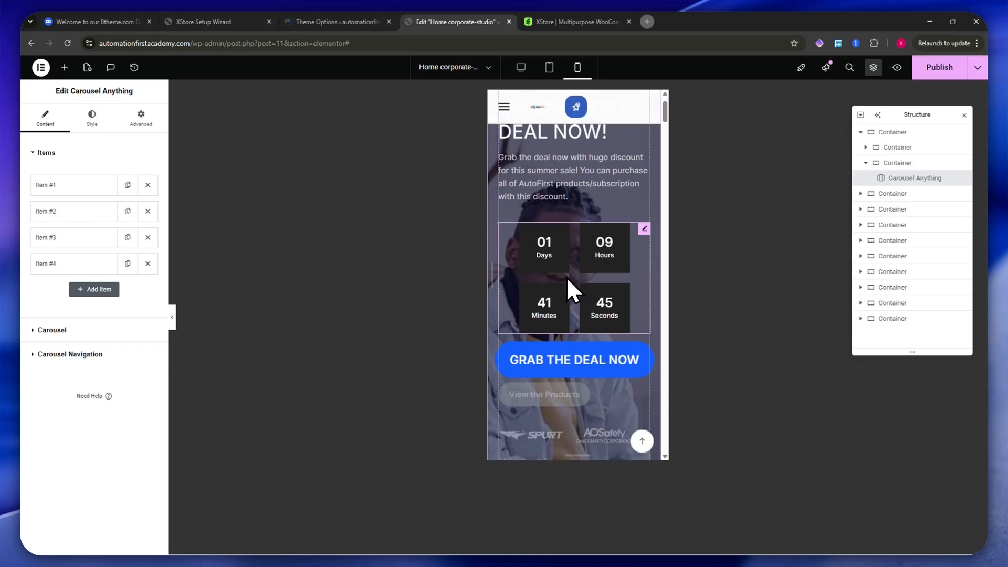
scroll(555, 194, "down", 4)
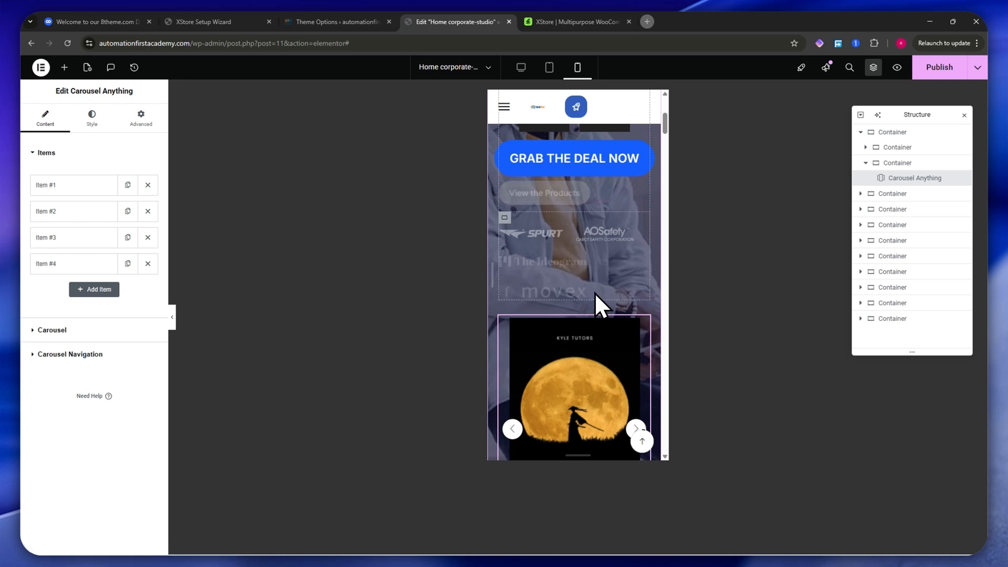
scroll(596, 294, "down", 2)
scroll(577, 236, "up", 3)
scroll(586, 247, "down", 2)
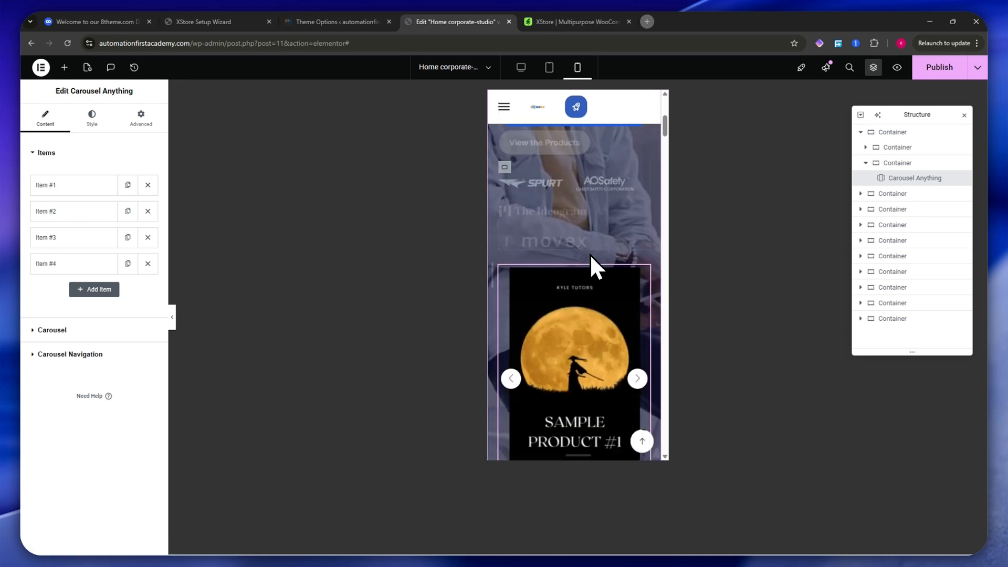
scroll(610, 368, "up", 6)
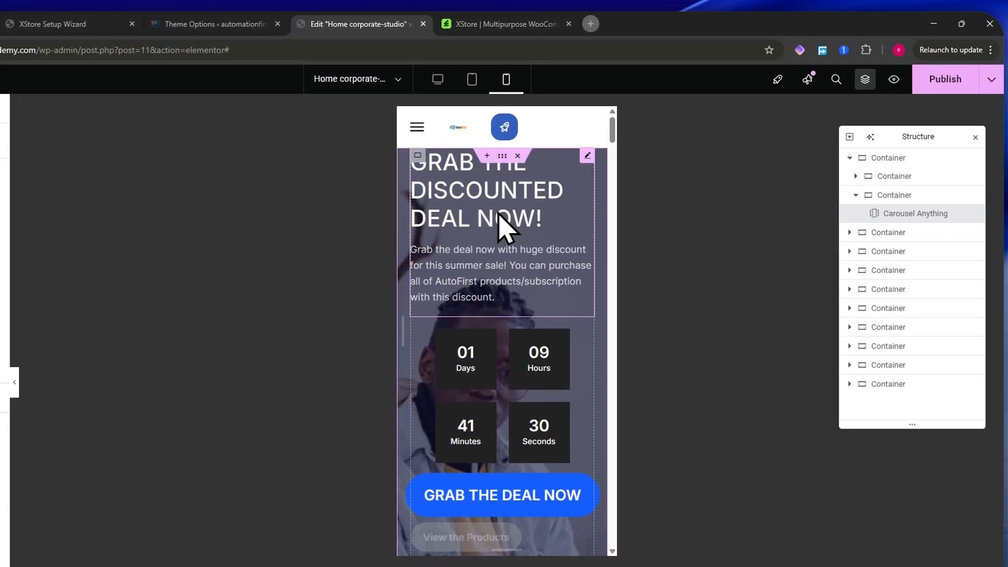
- Center-align the hero's Advanced Headline for mobile only and compare it with the desktop layout
left_click(573, 178)
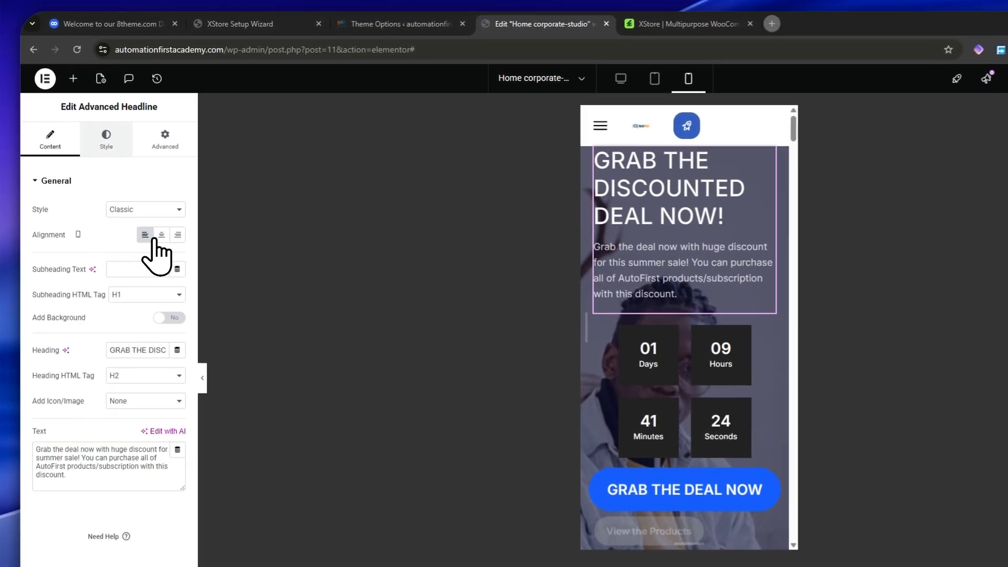
left_click(157, 235)
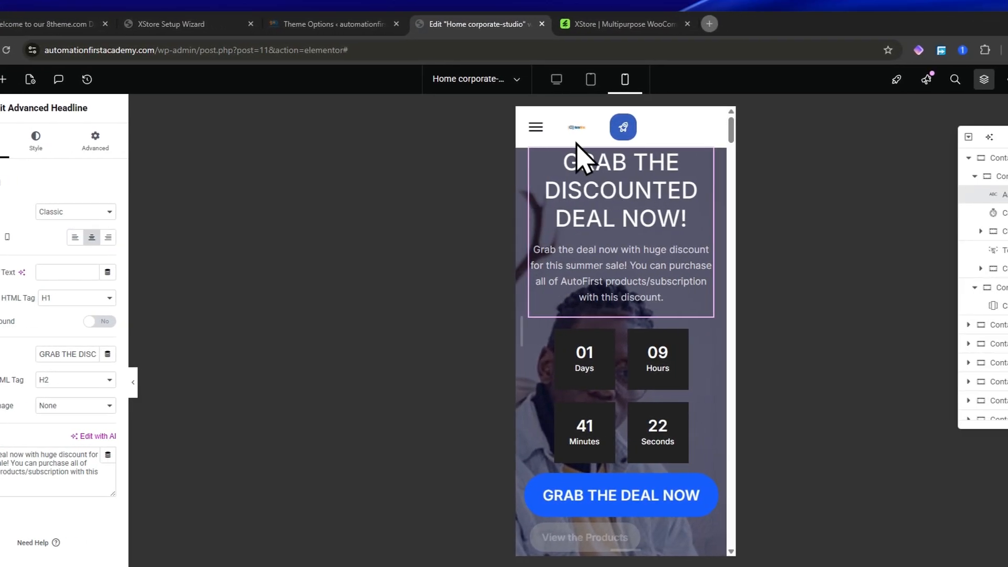
left_click(546, 81)
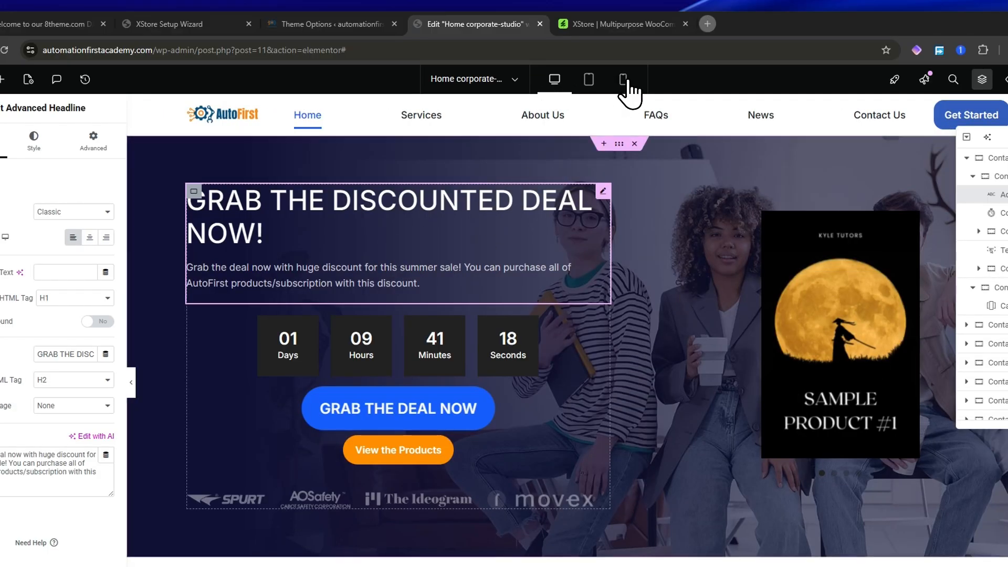
left_click(623, 79)
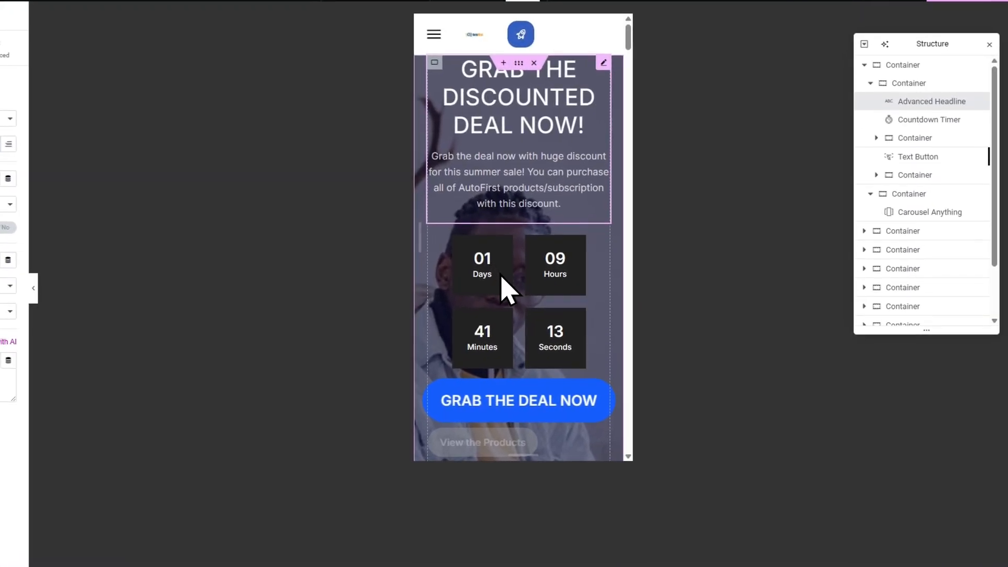
- Inspect the hero's countdown timer and "View the Products" button on mobile, and check the pricing and services sections below
left_click(503, 286)
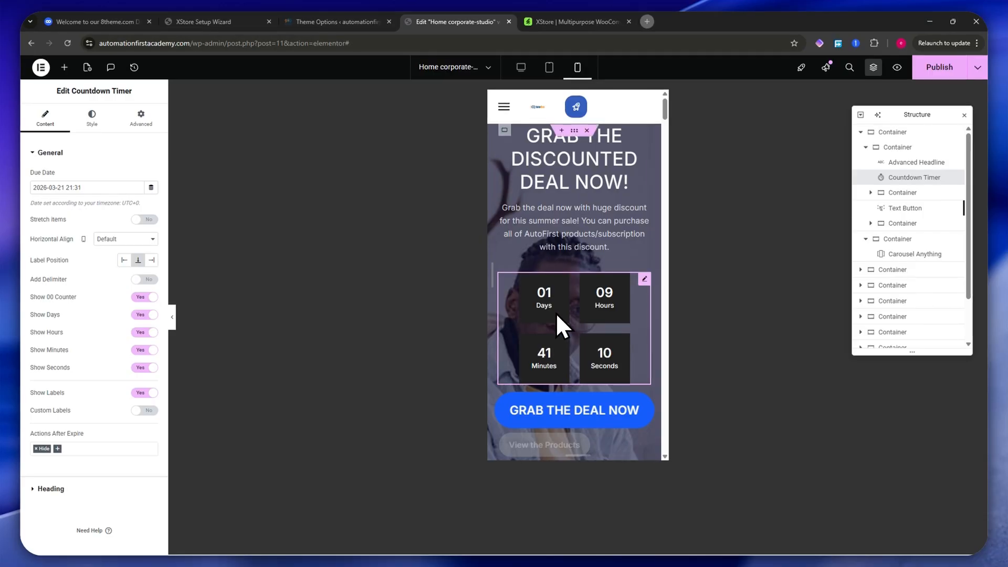
scroll(557, 318, "down", 2)
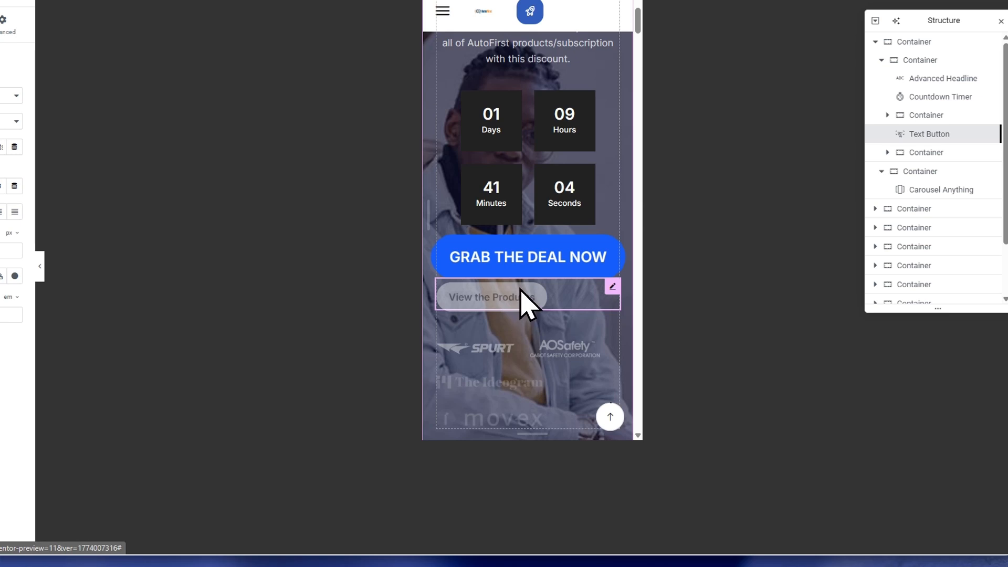
scroll(524, 304, "down", 8)
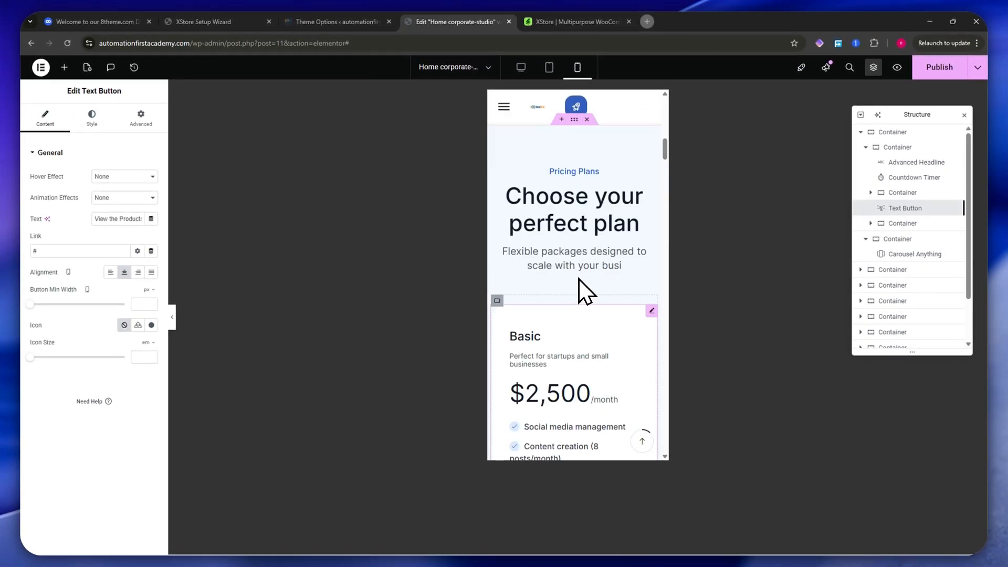
scroll(582, 278, "down", 15)
scroll(635, 146, "down", 3)
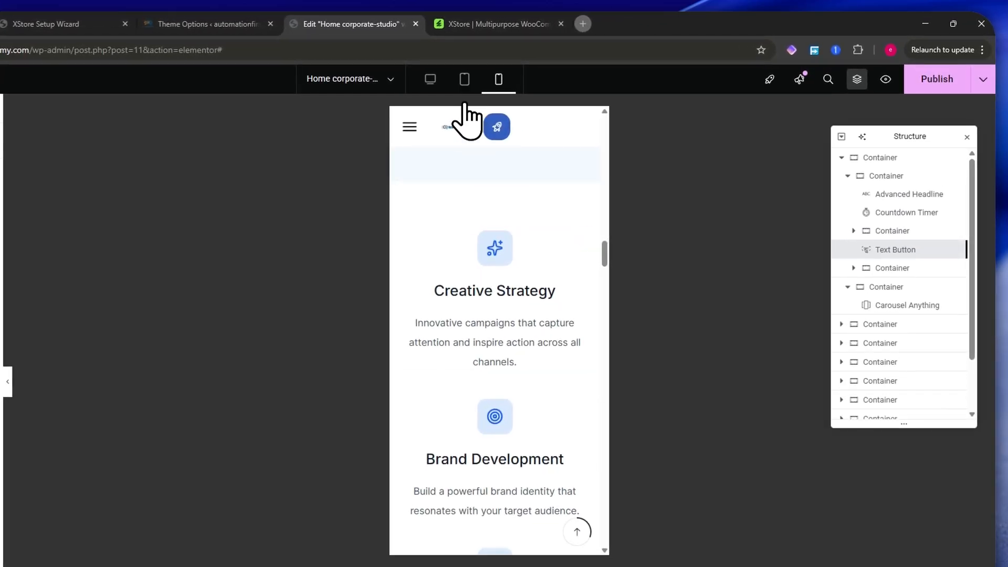
- Leave the mobile layout for tablet and desktop, look over the desktop hero and show the available widgets
left_click(464, 79)
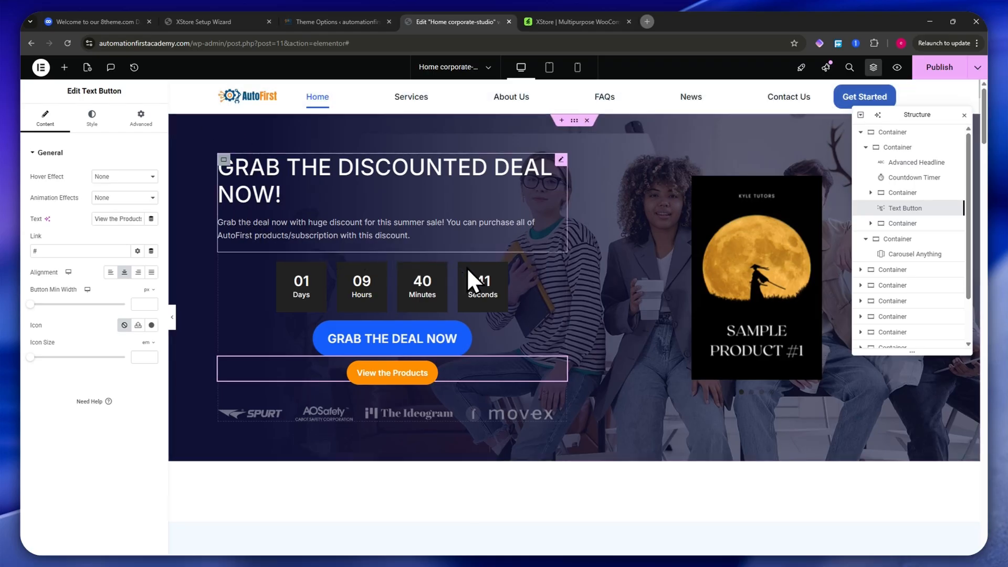
scroll(542, 305, "down", 5)
scroll(441, 250, "up", 2)
scroll(435, 242, "up", 4)
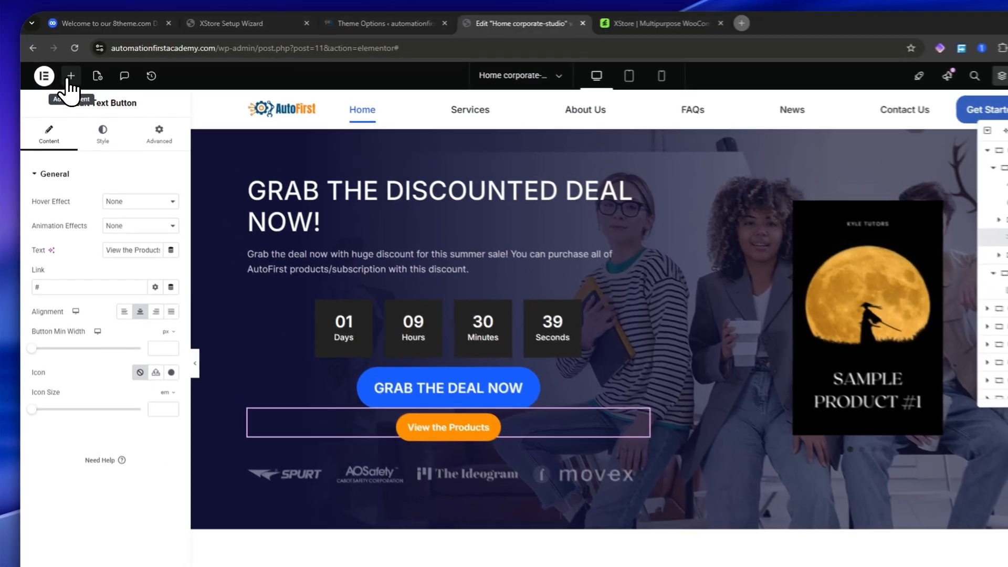
left_click(64, 67)
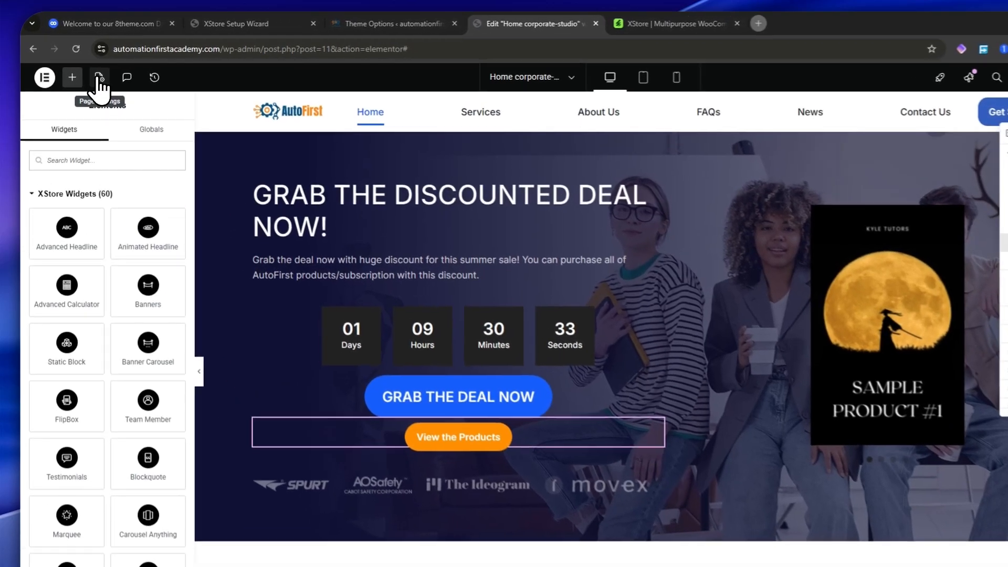
- Open the page settings and rename the page from the demo title to Homepage
left_click(87, 67)
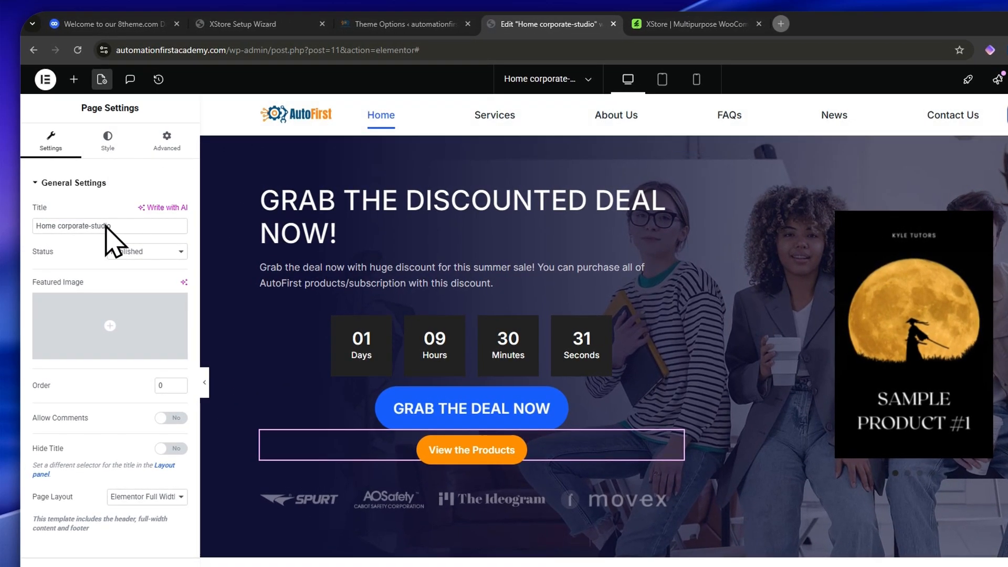
left_click(541, 84)
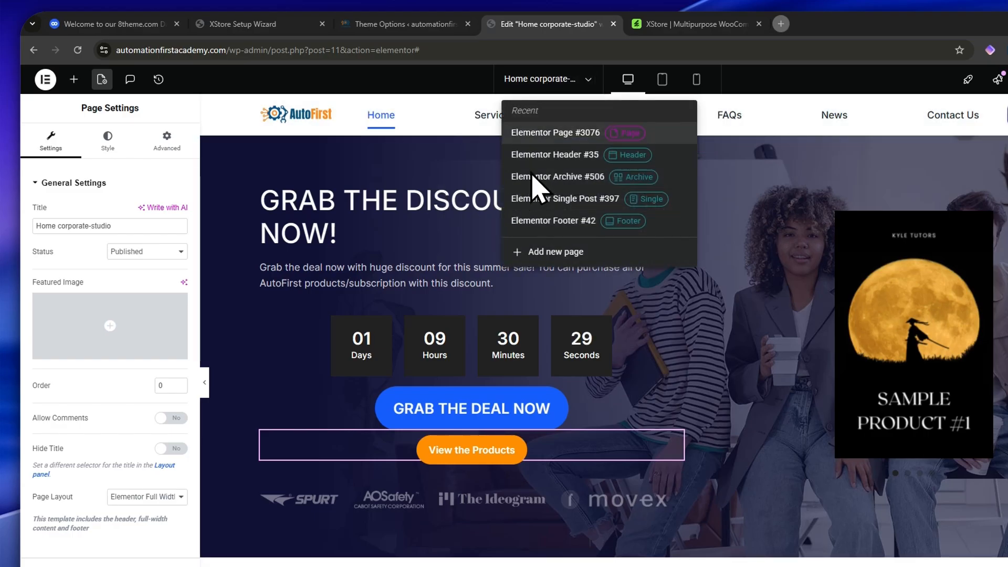
left_click(107, 168)
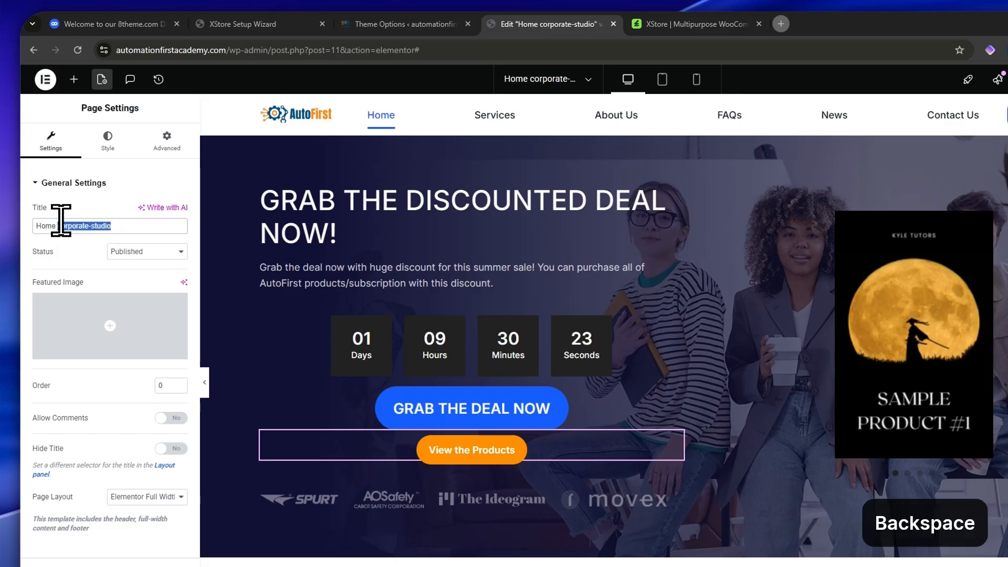
type("age")
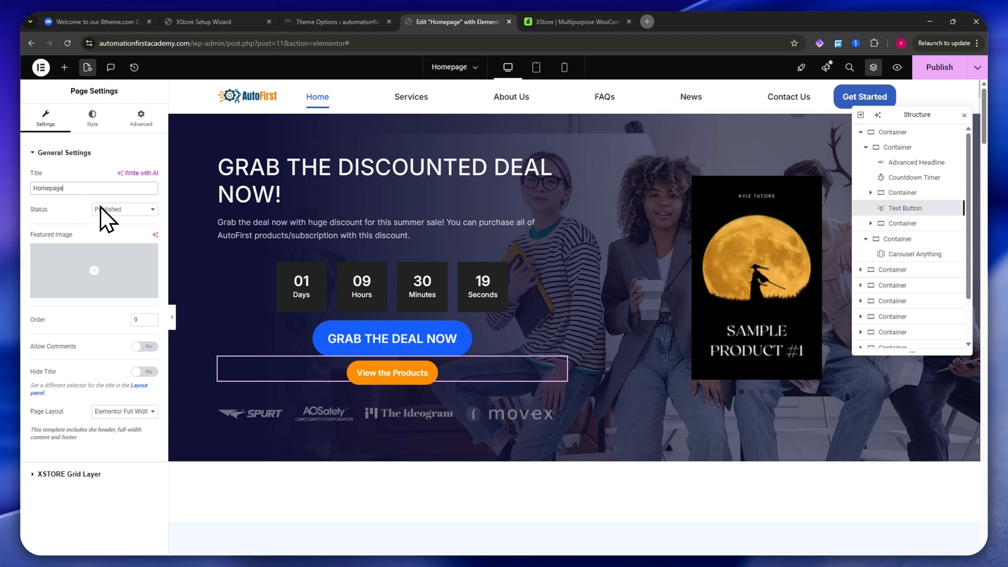
- Try the XStore Grid Layer overlay with its maximum width reduced to 1422 px, and switch the overlay off
mouse_move(70, 242)
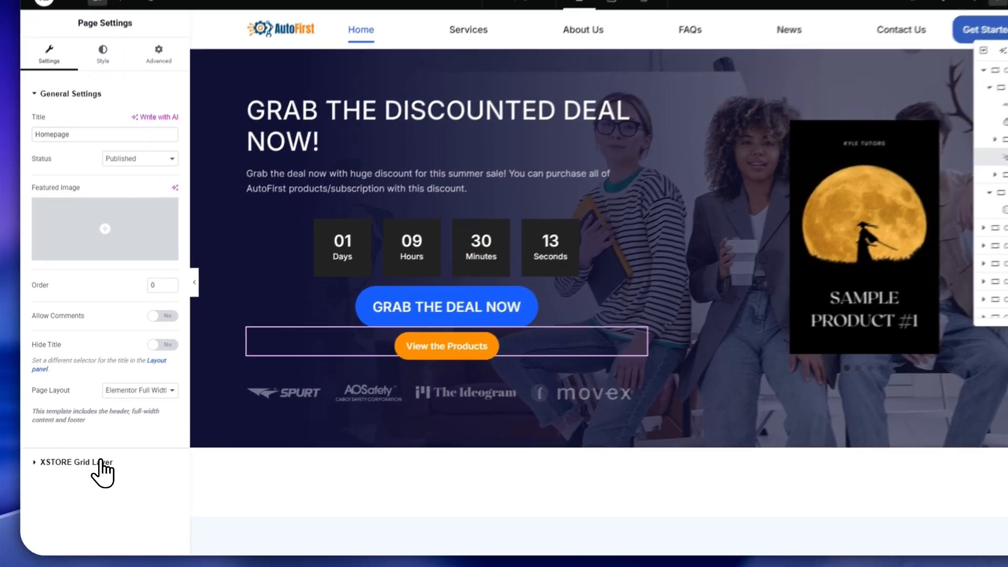
left_click(100, 474)
left_click(145, 199)
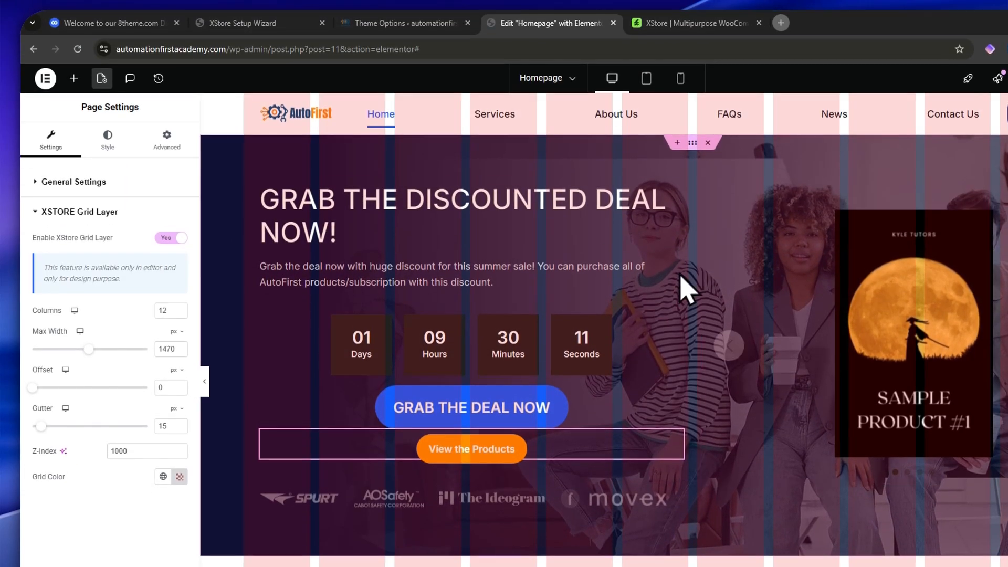
mouse_move(89, 365)
left_mouse_down()
mouse_move(45, 360)
mouse_move(89, 366)
mouse_move(81, 366)
left_mouse_up()
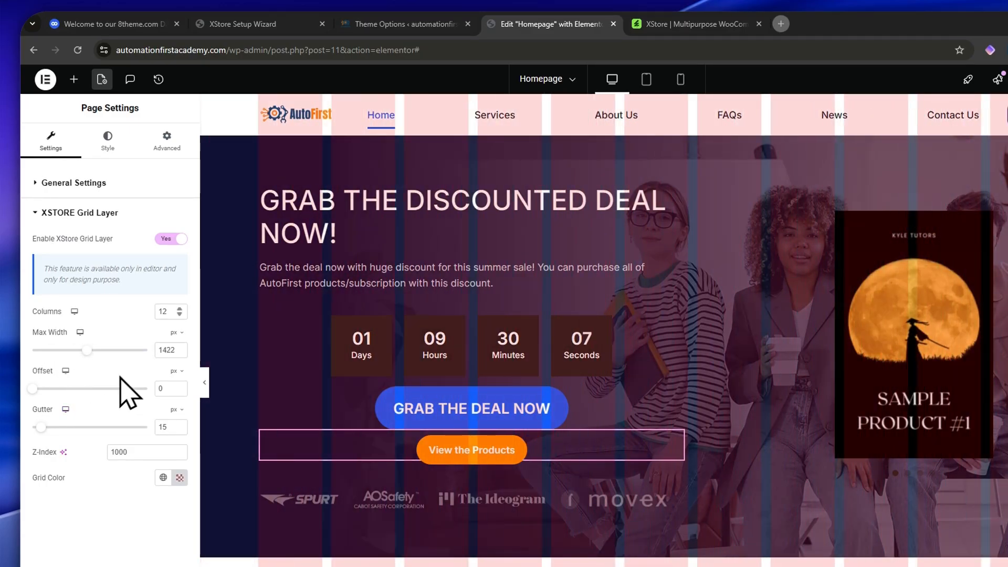
left_click(171, 239)
- Review the page's body style and custom CSS settings, and return to its general settings
left_click(113, 157)
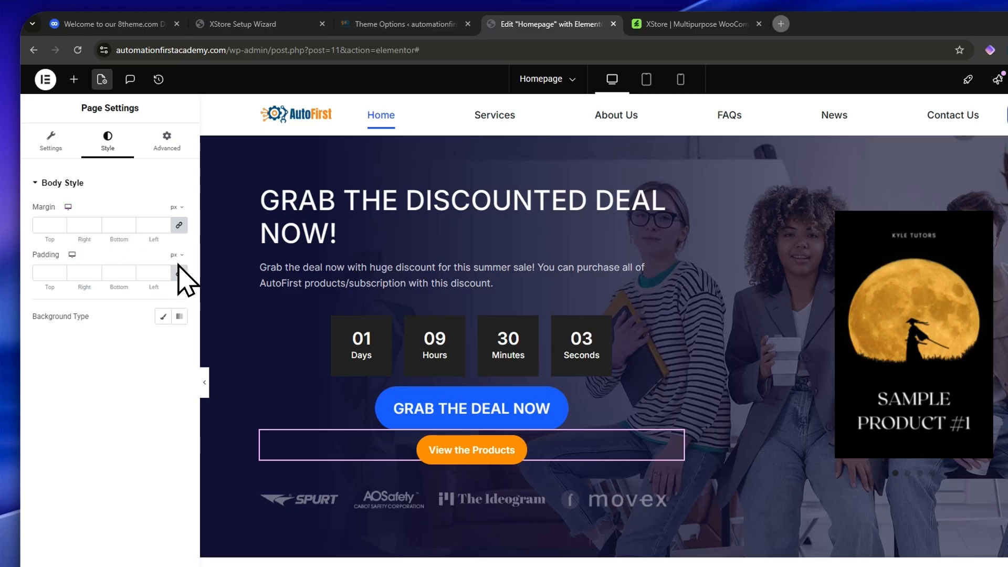
left_click(163, 149)
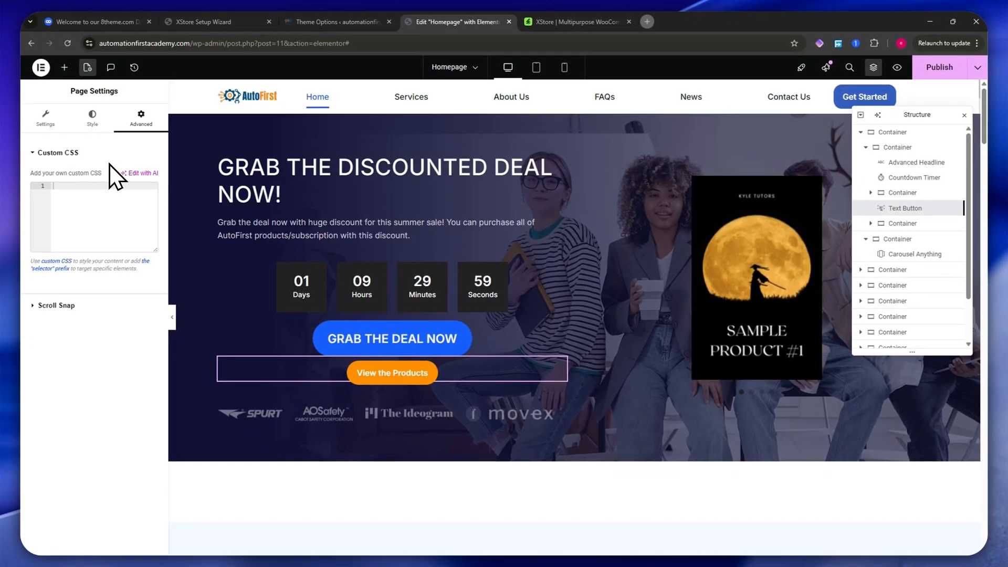
left_click(45, 118)
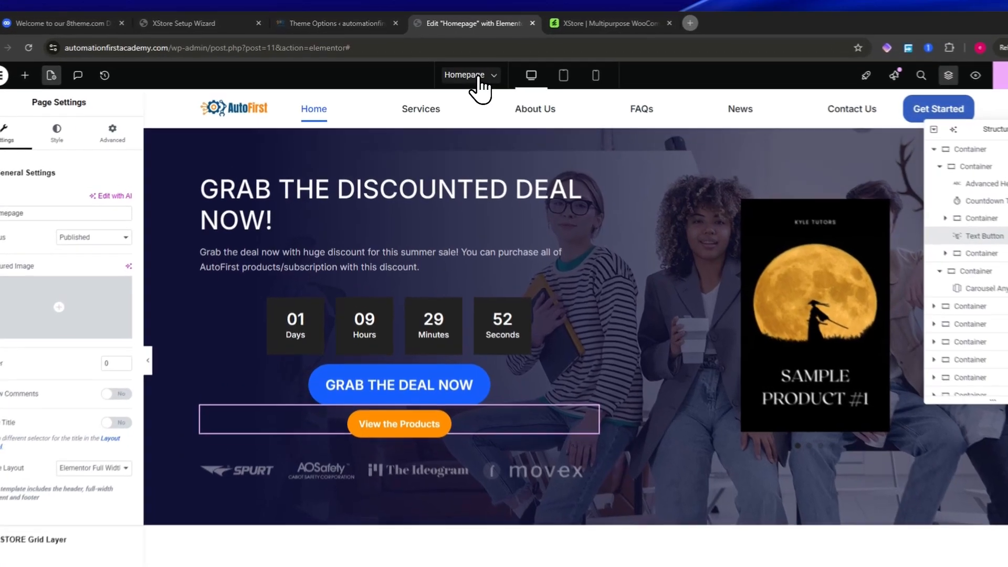
- Switch to the recent document Elementor Footer #42, and return to the Homepage document
left_click(456, 68)
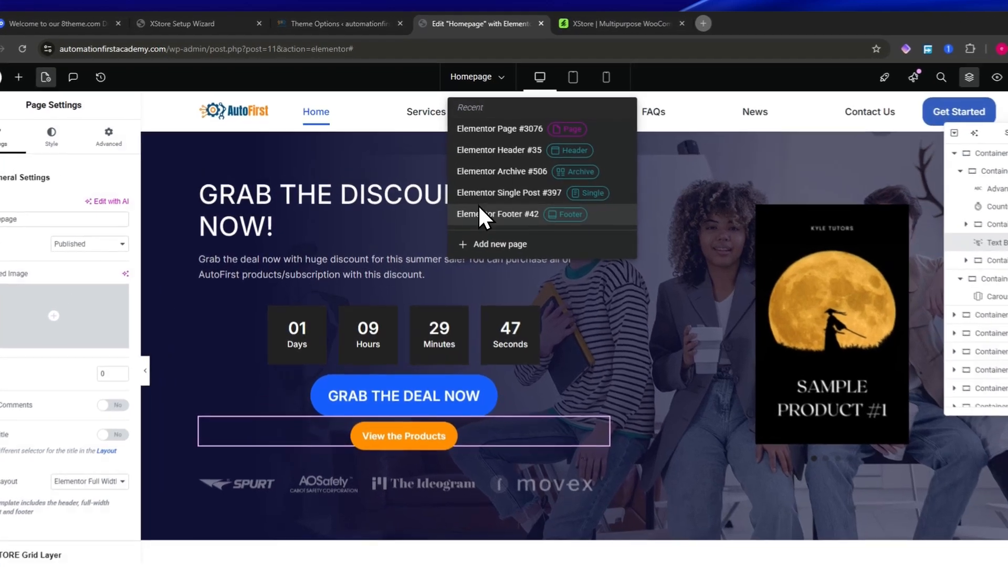
left_click(478, 212)
left_click(590, 400)
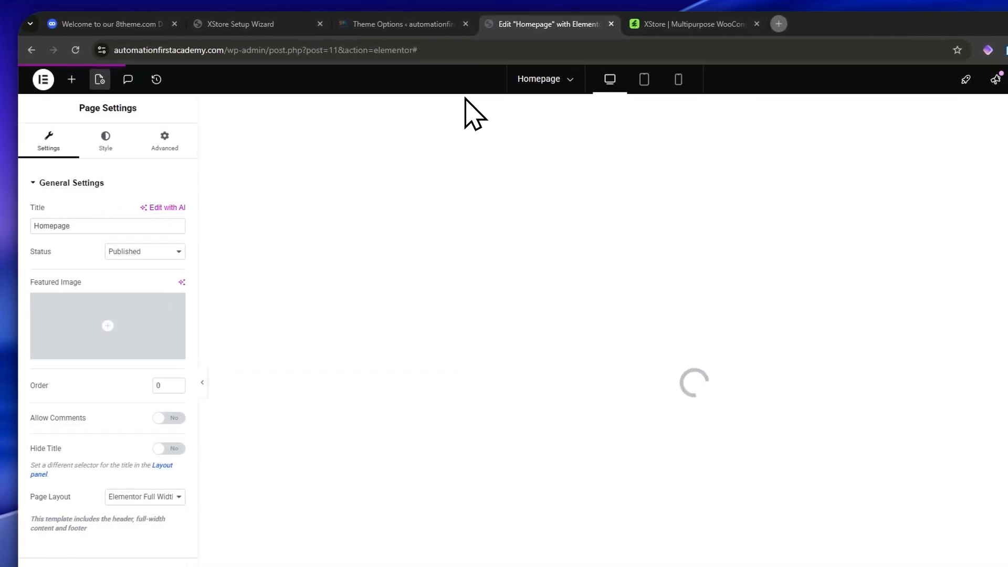
left_click(529, 81)
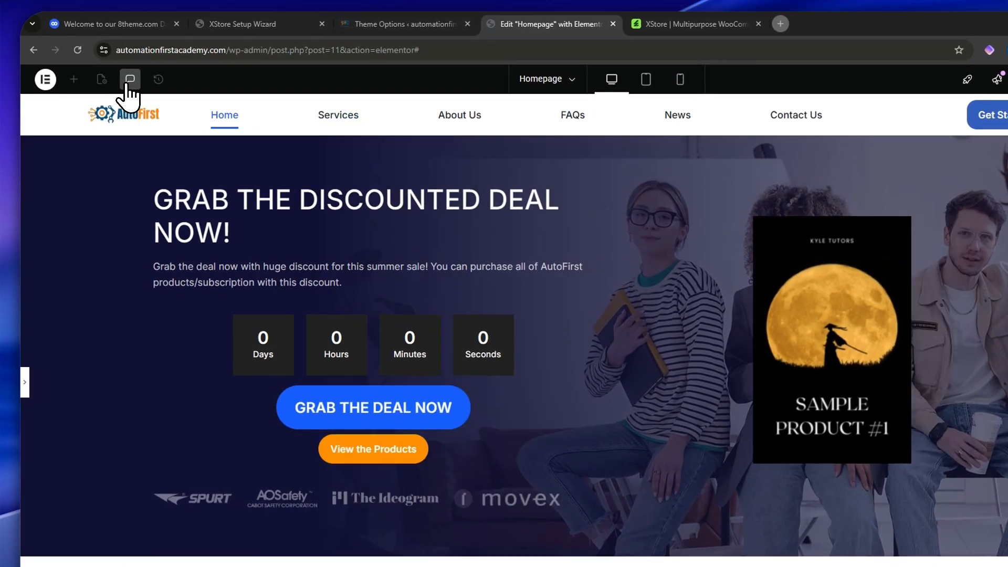
- Show the Homepage's existing notes in note mode, and leave note mode
left_click(126, 84)
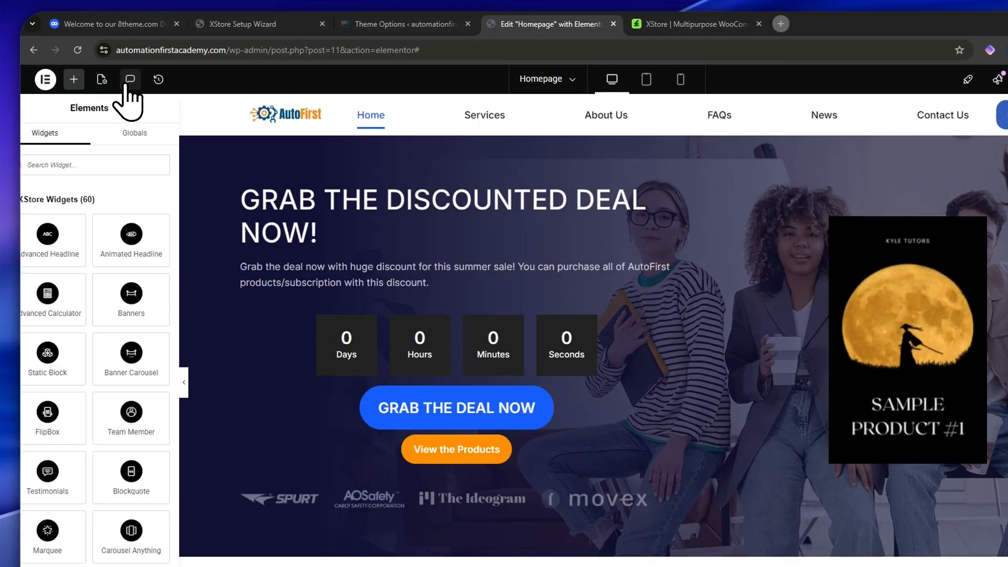
left_click(129, 82)
left_click(128, 81)
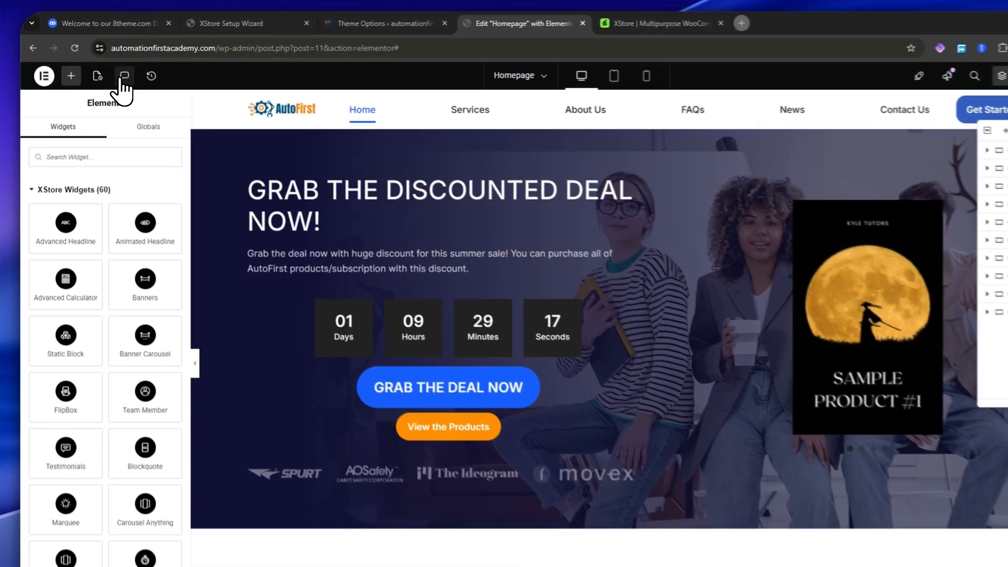
left_click(110, 67)
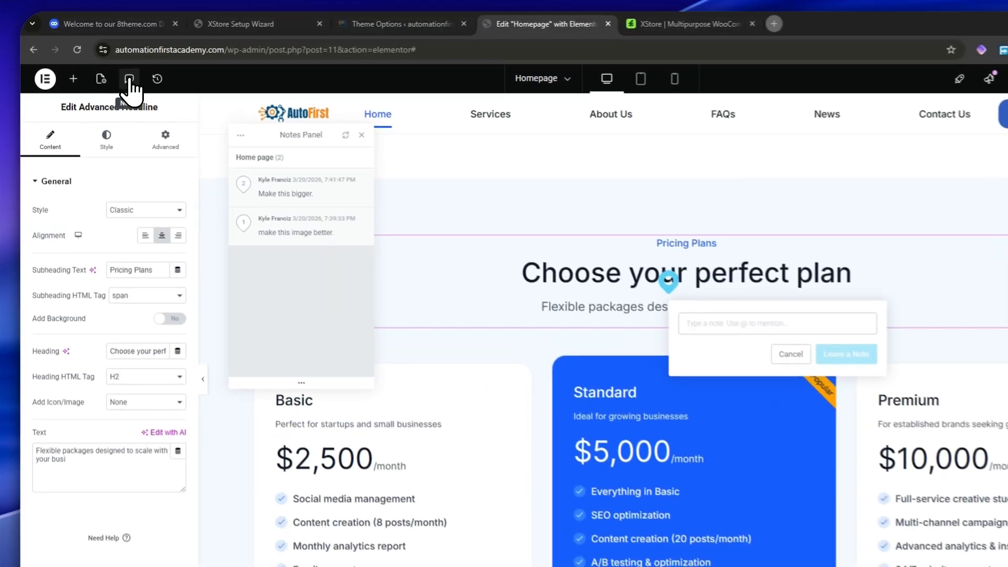
left_click(111, 68)
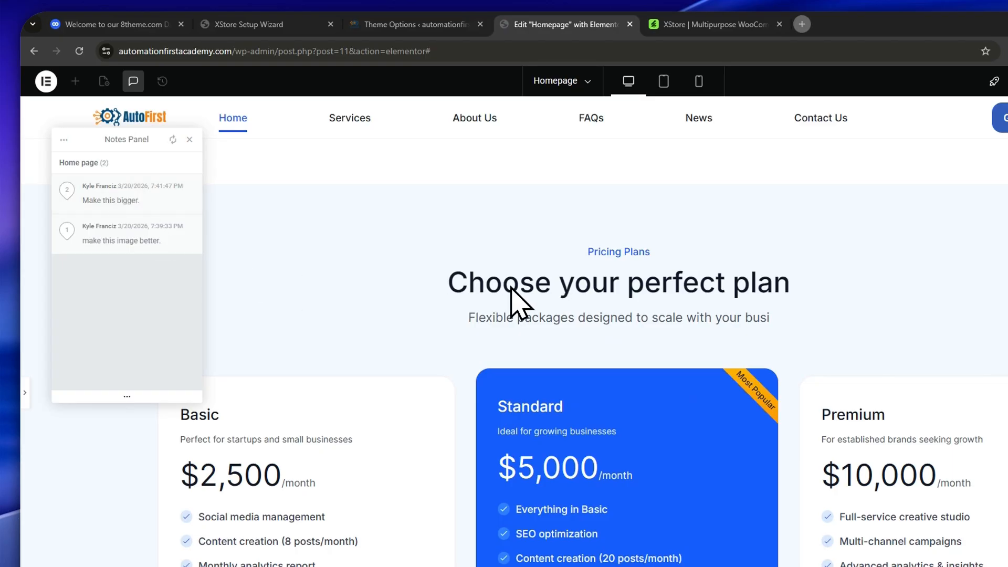
left_click(131, 81)
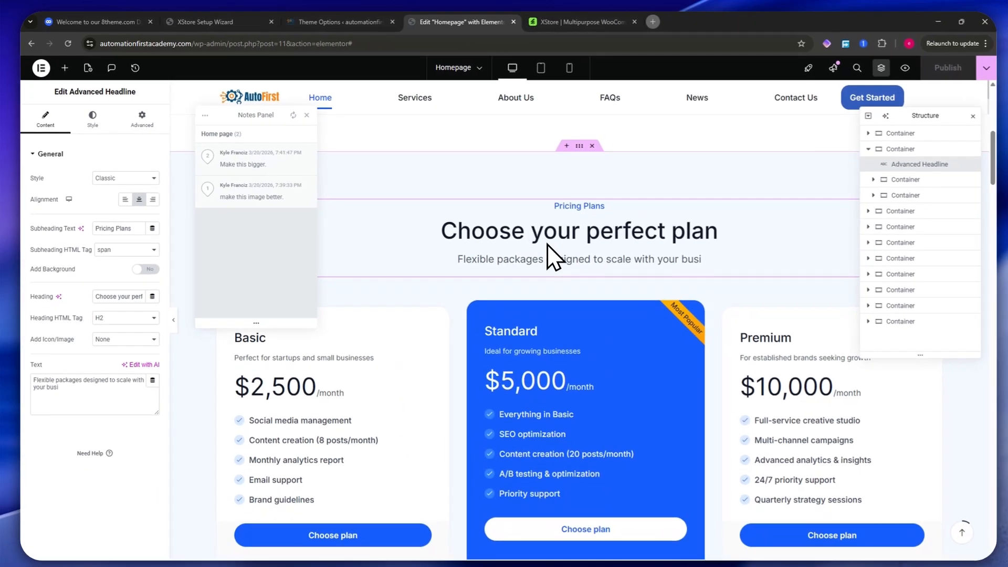
- Leave the note "make some improvements here." beside the Brand Development icon box
scroll(551, 258, "down", 8)
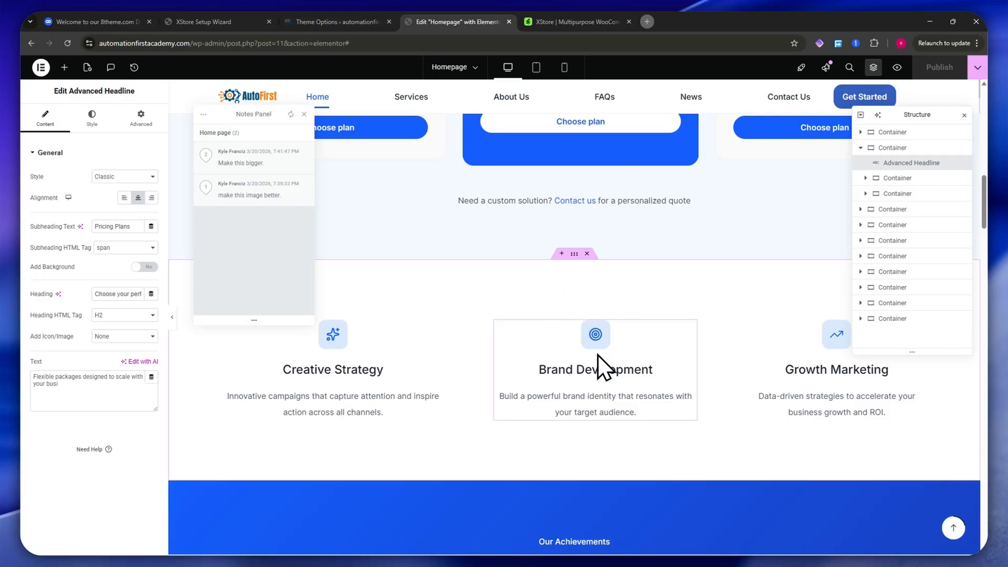
scroll(582, 377, "down", 4)
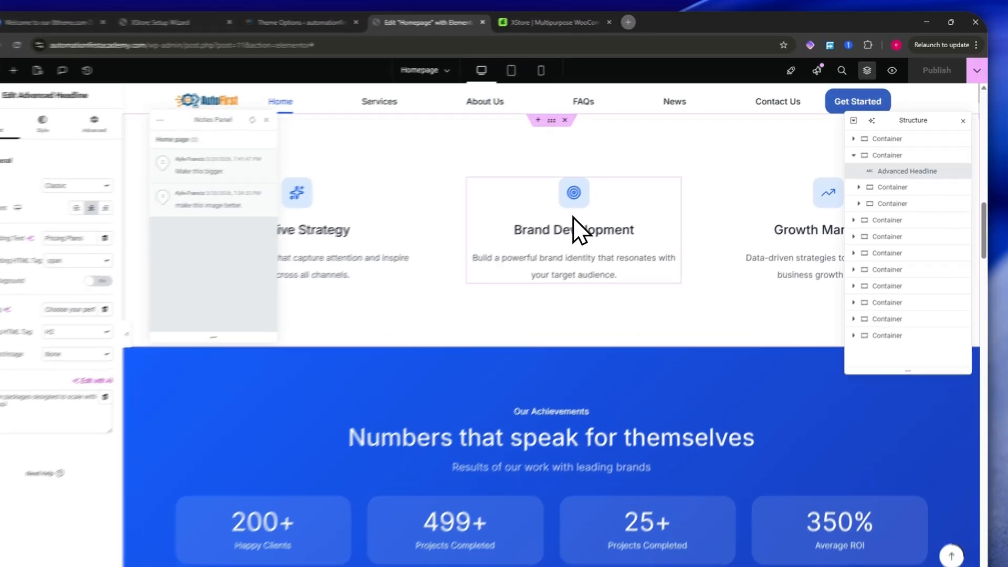
left_click(624, 210)
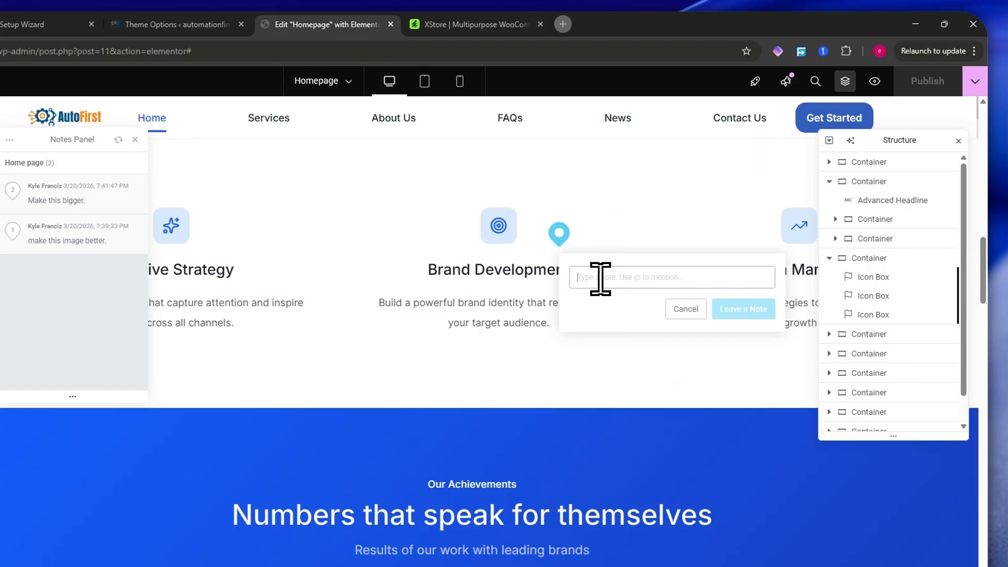
type("make some improvements here.")
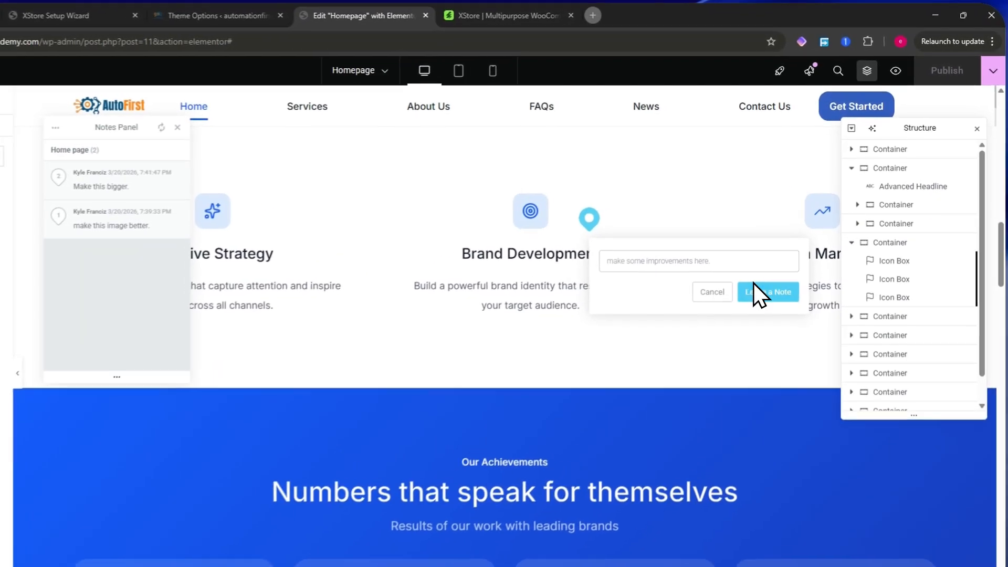
left_click(791, 250)
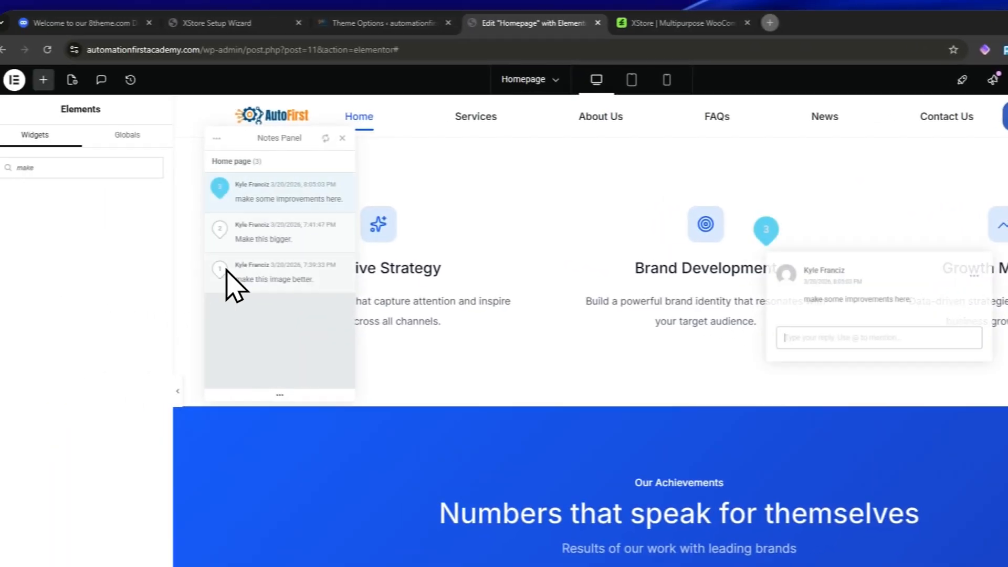
left_click(336, 139)
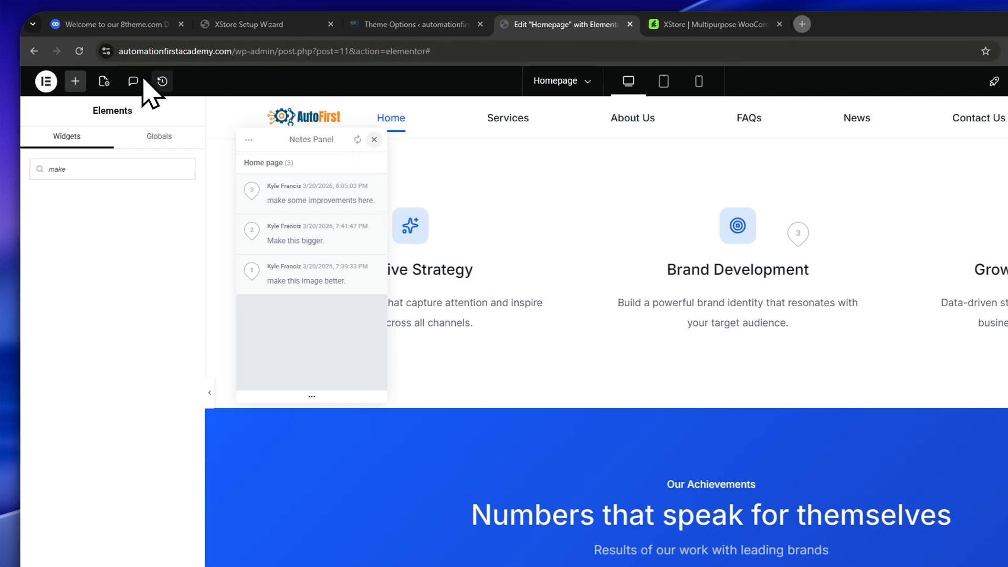
- Check the page's history of editing actions and its list of saved revisions
left_click(162, 82)
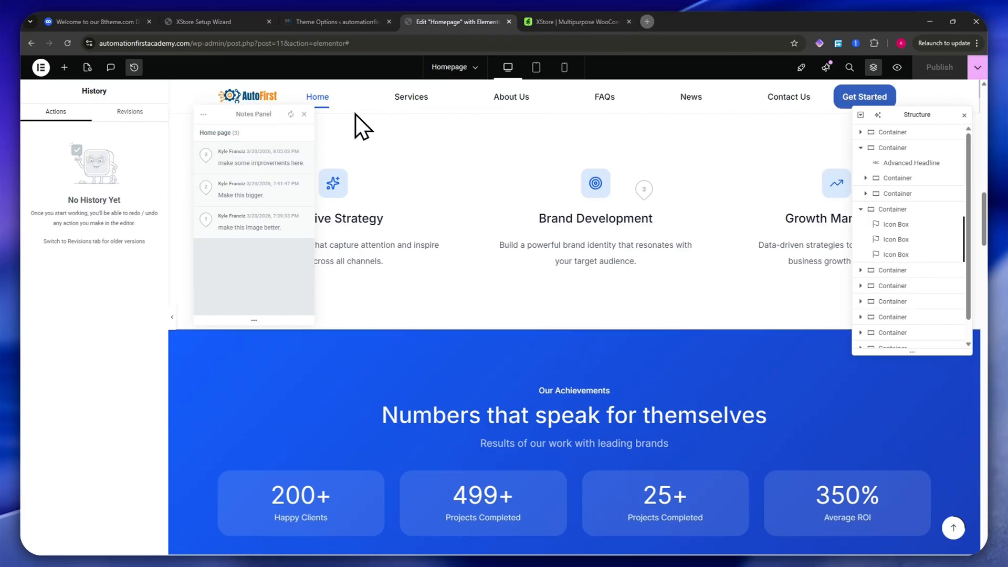
scroll(522, 244, "up", 3)
scroll(499, 239, "up", 4)
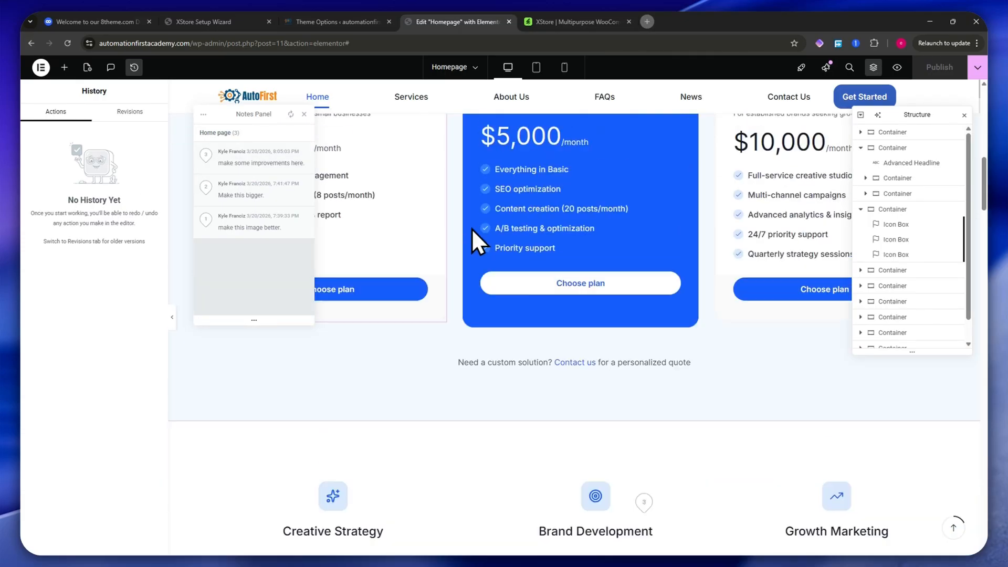
left_click(304, 113)
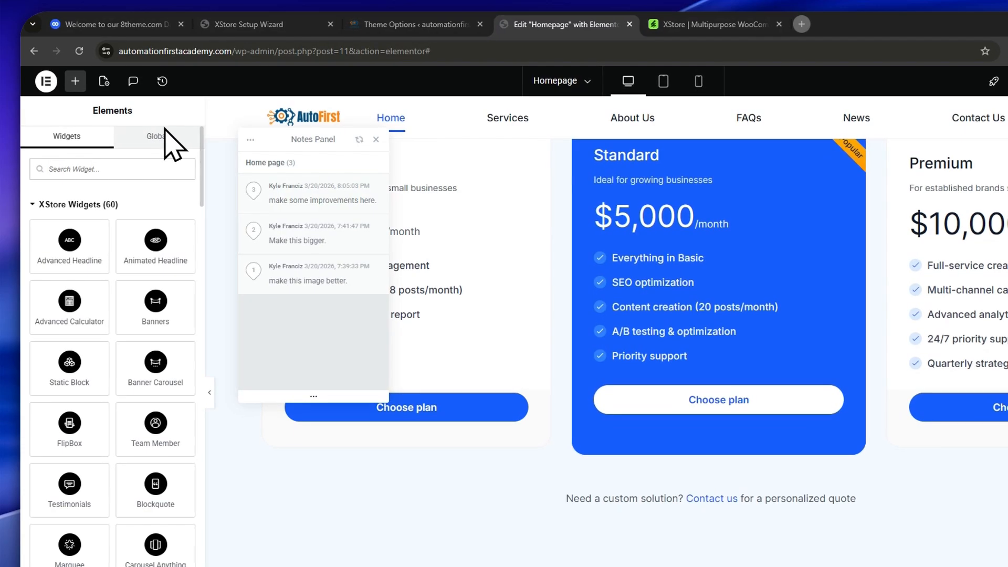
scroll(450, 162, "up", 10)
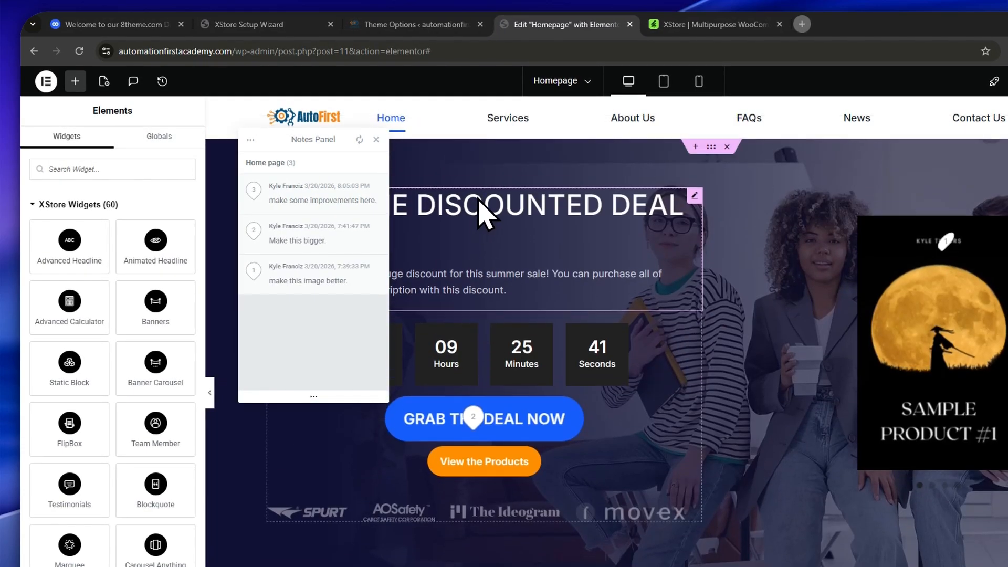
left_click(162, 81)
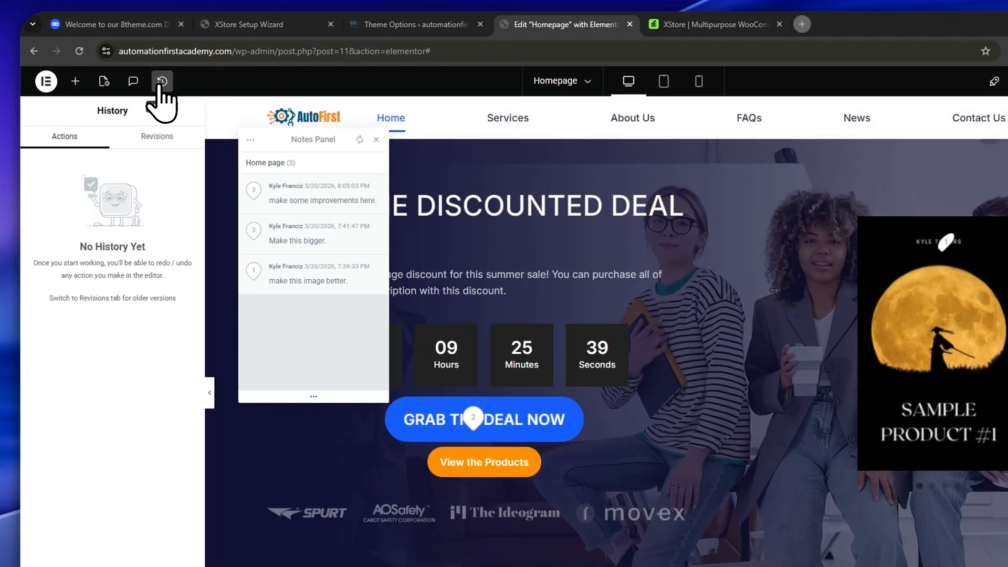
left_click(149, 138)
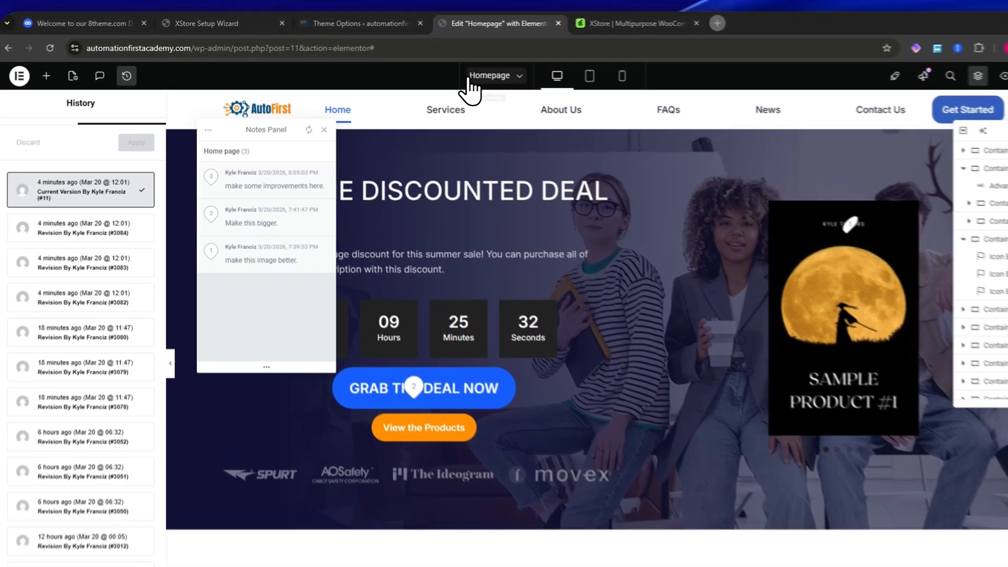
- Preview the Homepage in the tablet layout and in the mobile layout
left_click(450, 68)
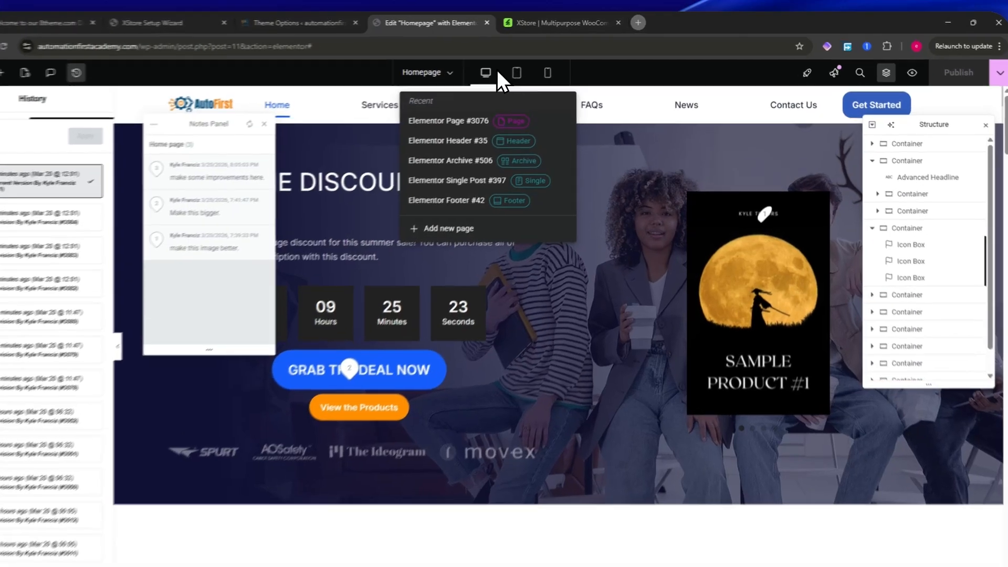
left_click(495, 76)
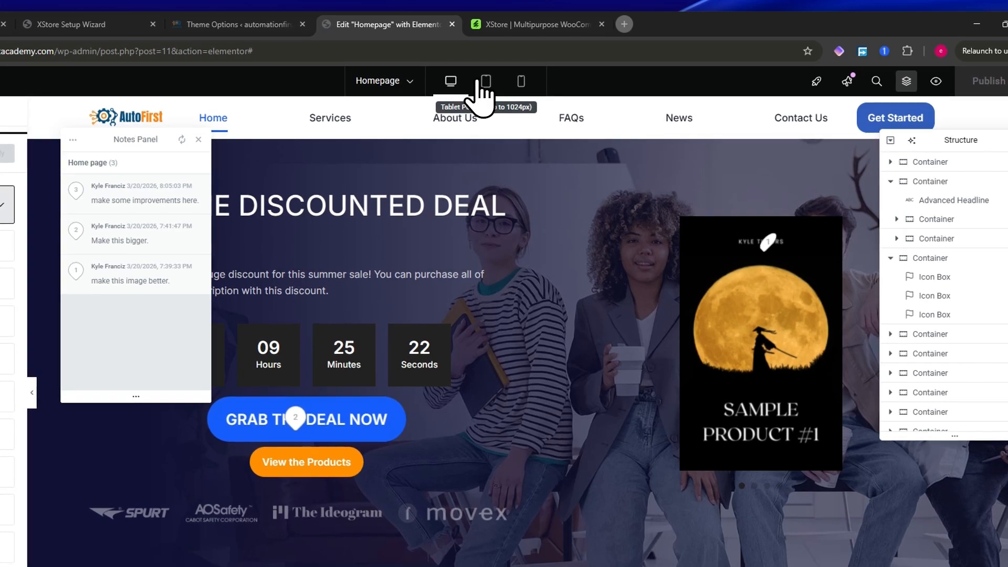
left_click(516, 74)
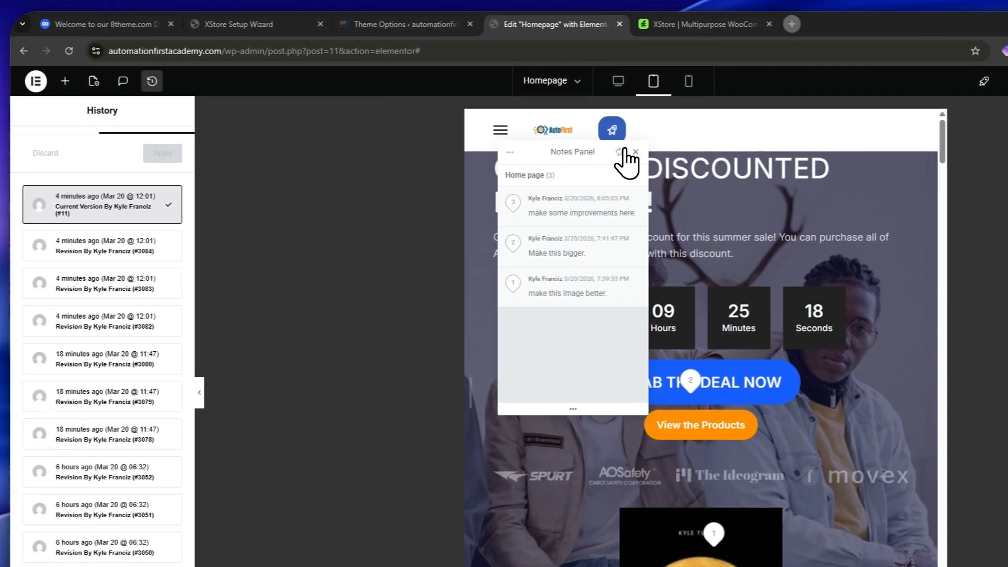
left_click(624, 151)
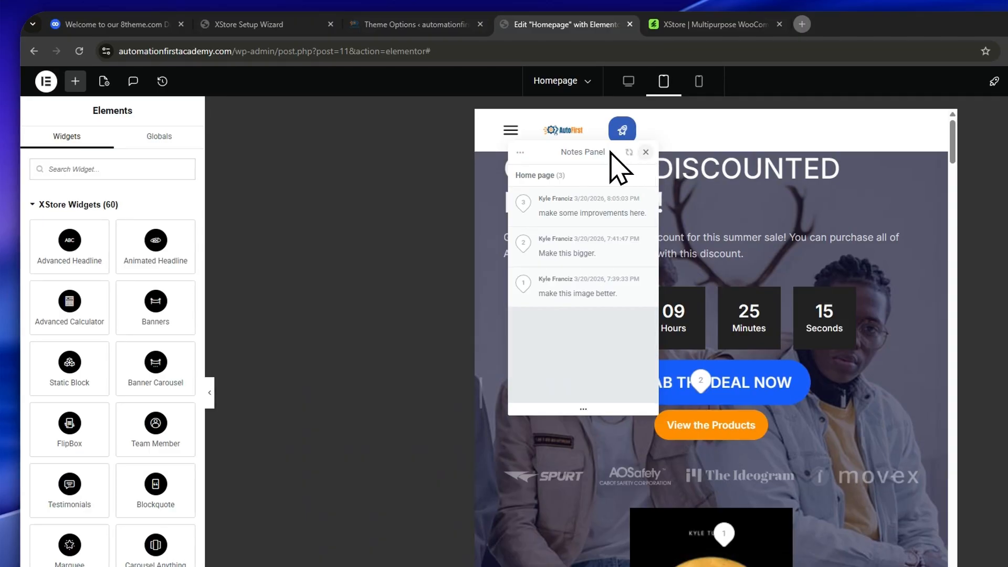
left_click(698, 87)
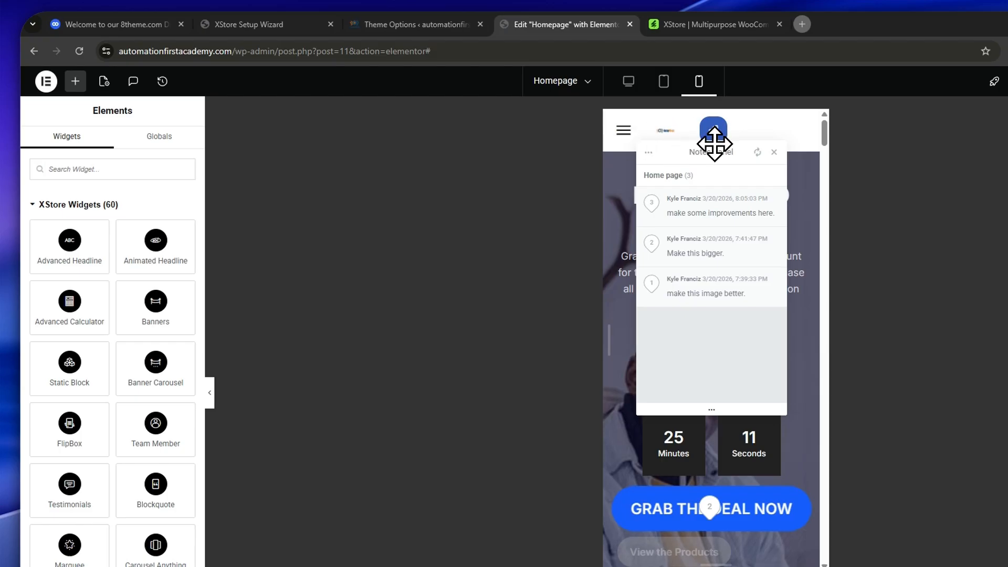
- Move the notes panel aside, return to the desktop layout, and open the Global Fonts & Colors task from the productivity checklist
left_click_drag(714, 143, 213, 105)
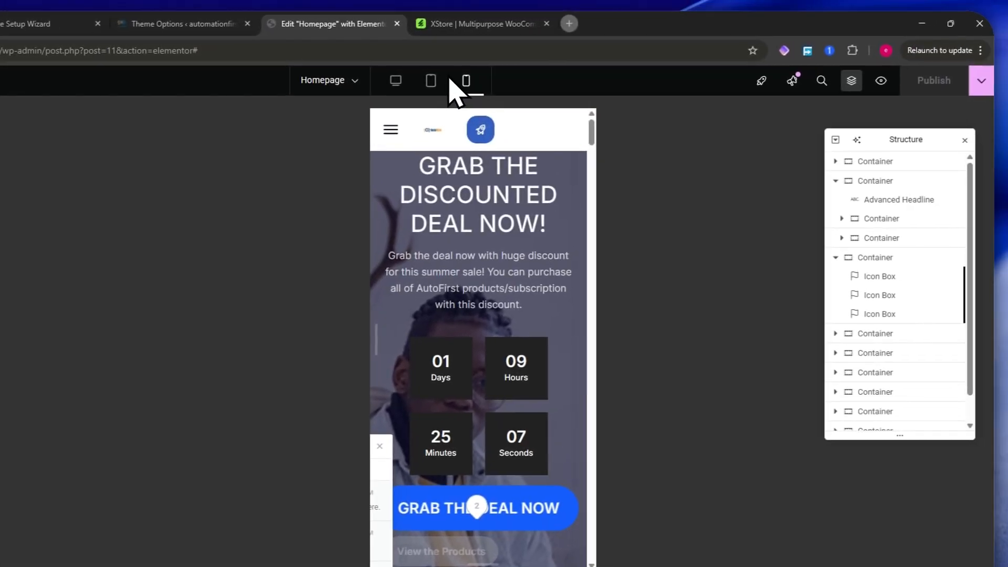
left_click(754, 82)
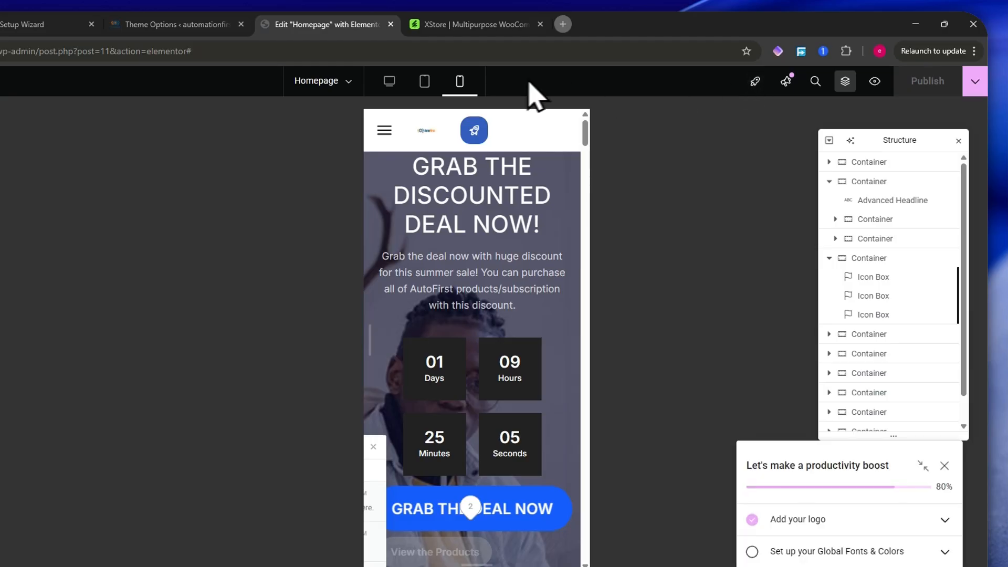
left_click(388, 80)
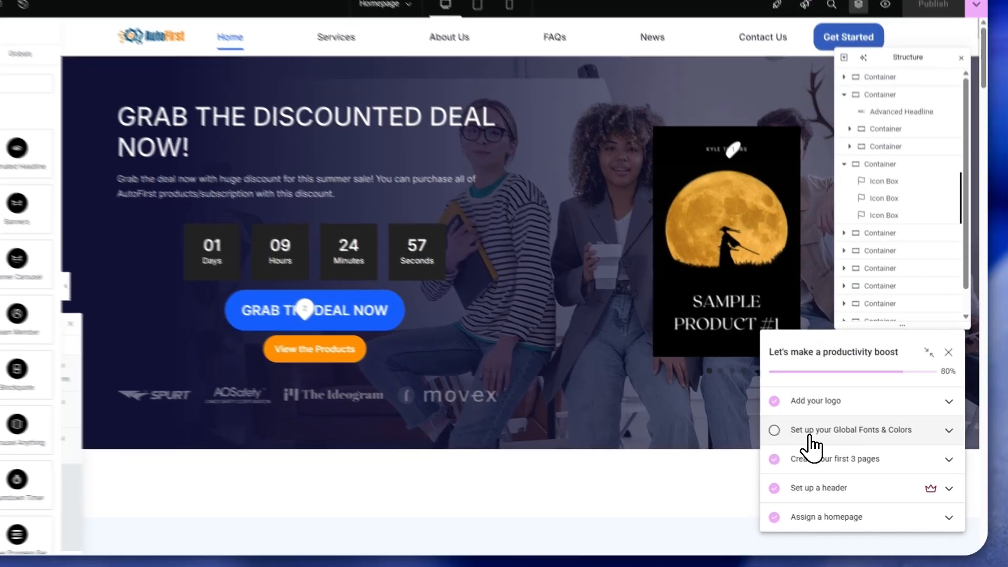
left_click(835, 444)
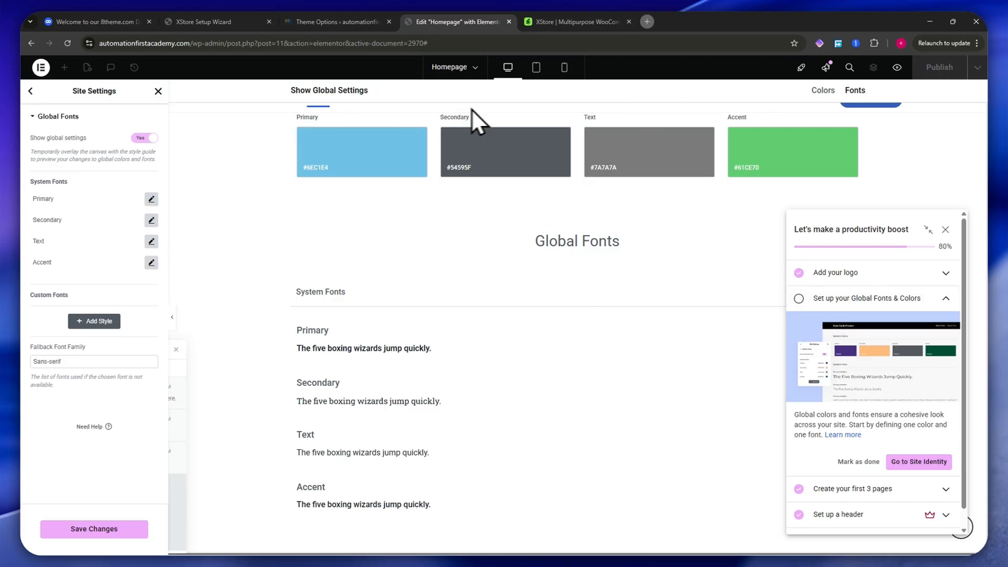
- Browse Elementor's What's New announcements and close them
left_click(826, 68)
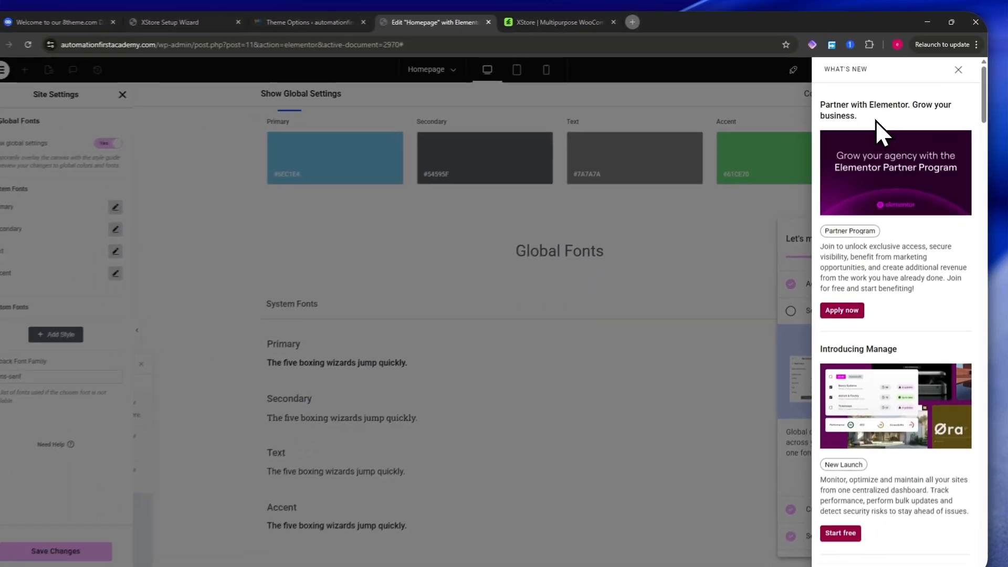
scroll(893, 262, "down", 8)
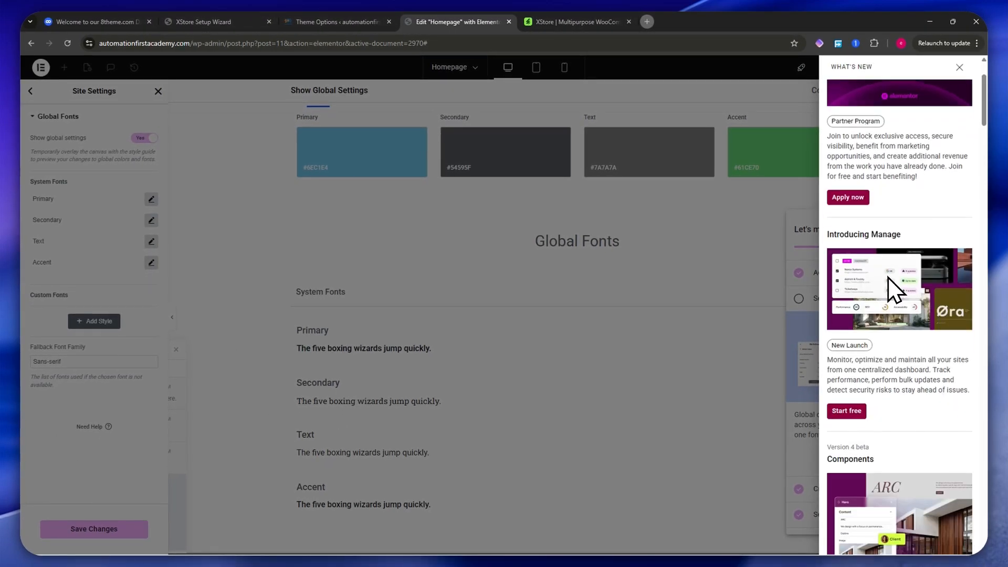
scroll(886, 273, "up", 8)
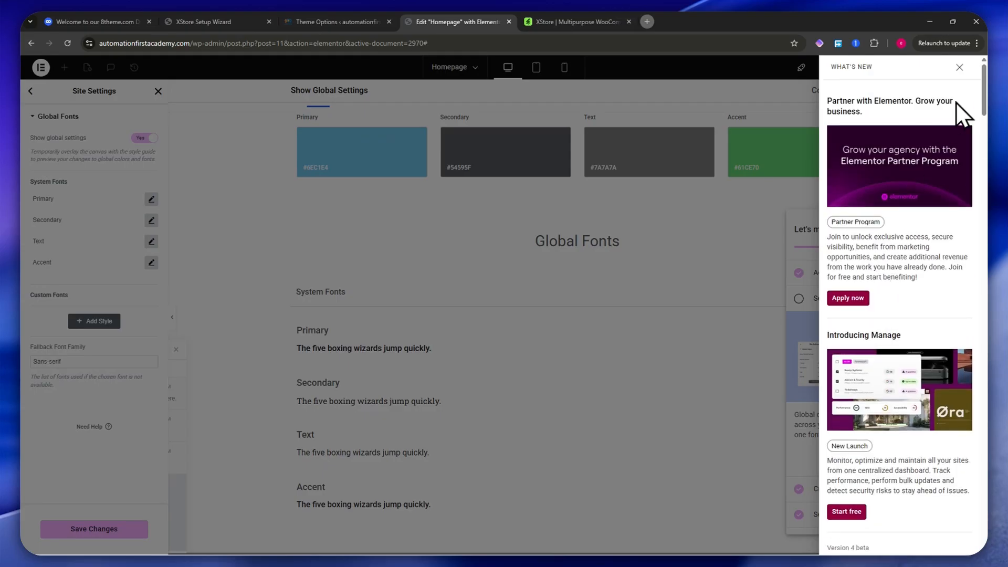
left_click(959, 68)
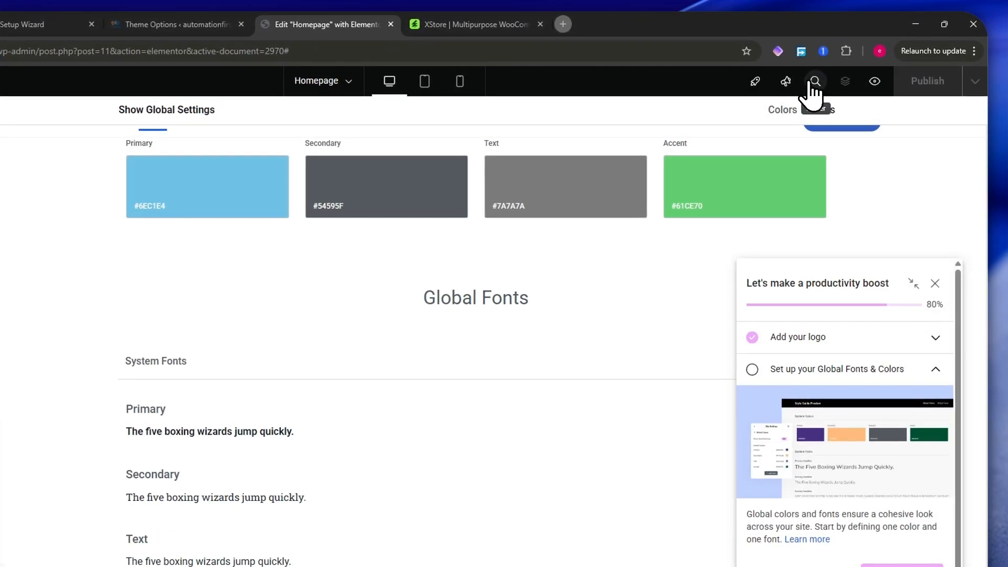
- Search the Finder for "element", look through the matching pages, settings and tools, and close it
left_click(814, 82)
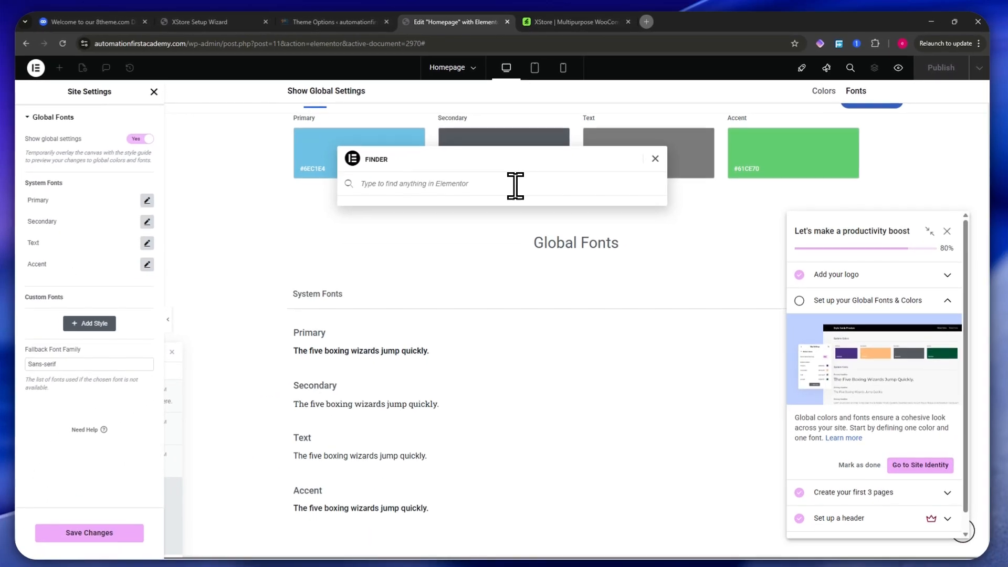
key("BackSpace")
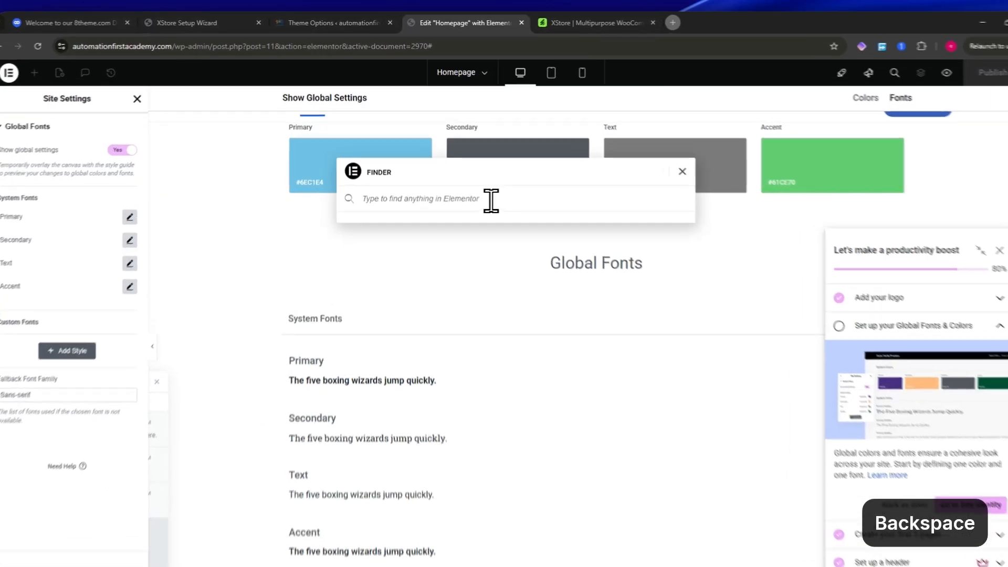
type("element")
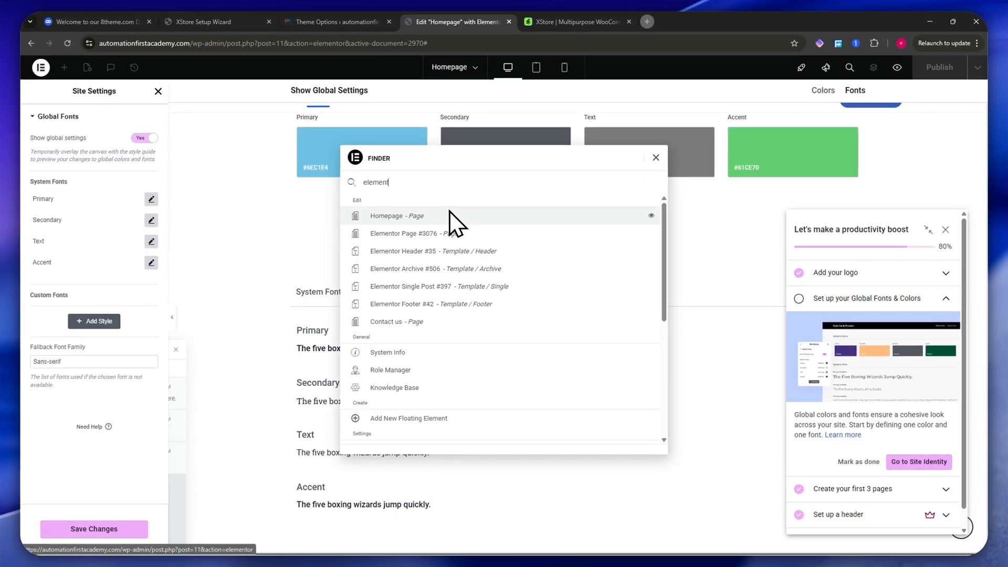
scroll(439, 329, "down", 2)
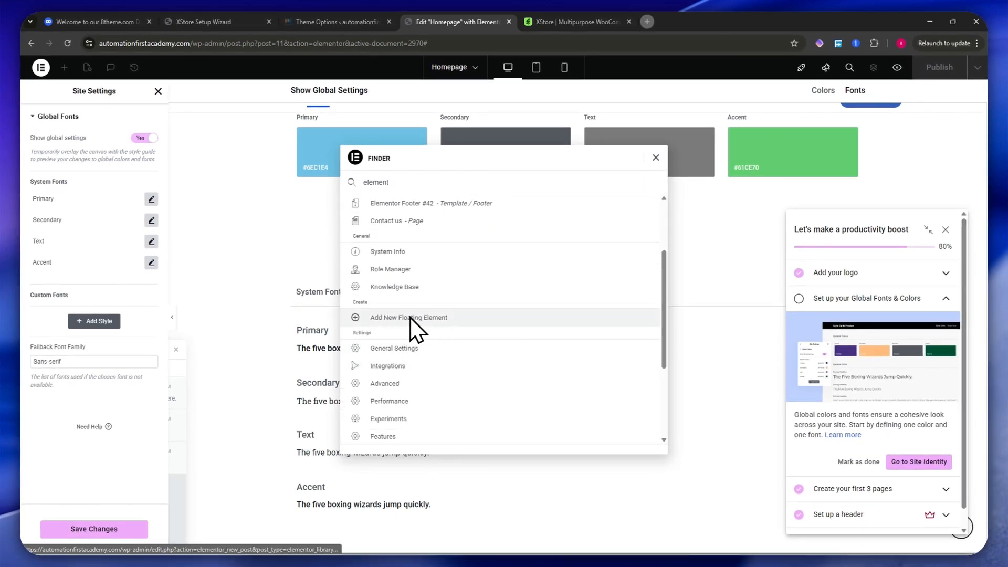
scroll(399, 352, "down", 1)
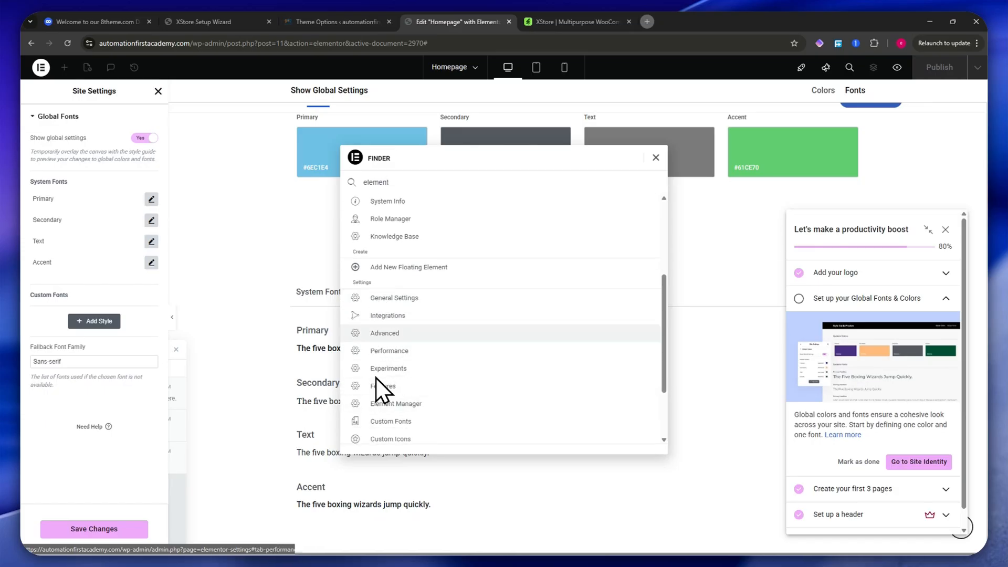
scroll(388, 362, "down", 2)
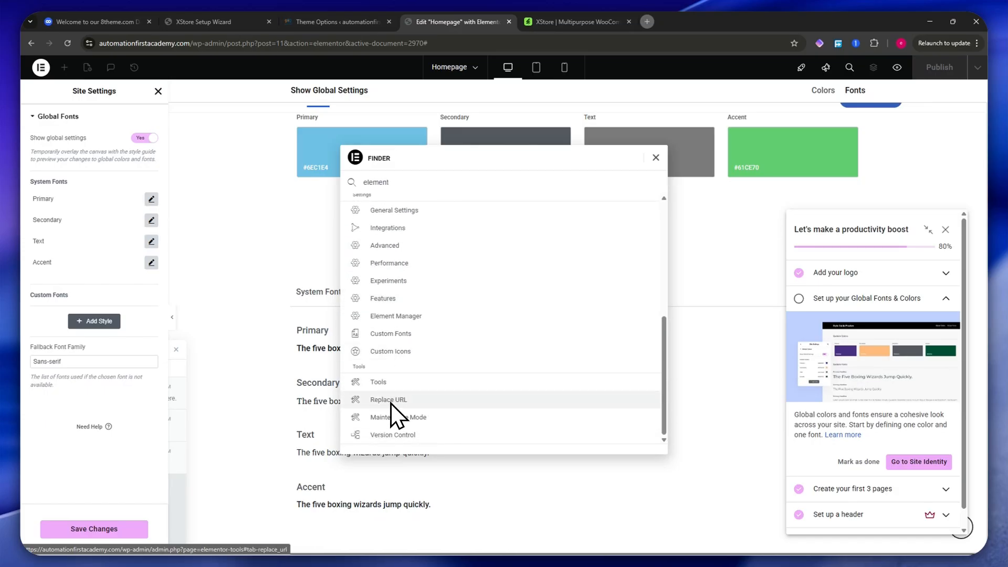
scroll(393, 367, "up", 5)
key("Escape")
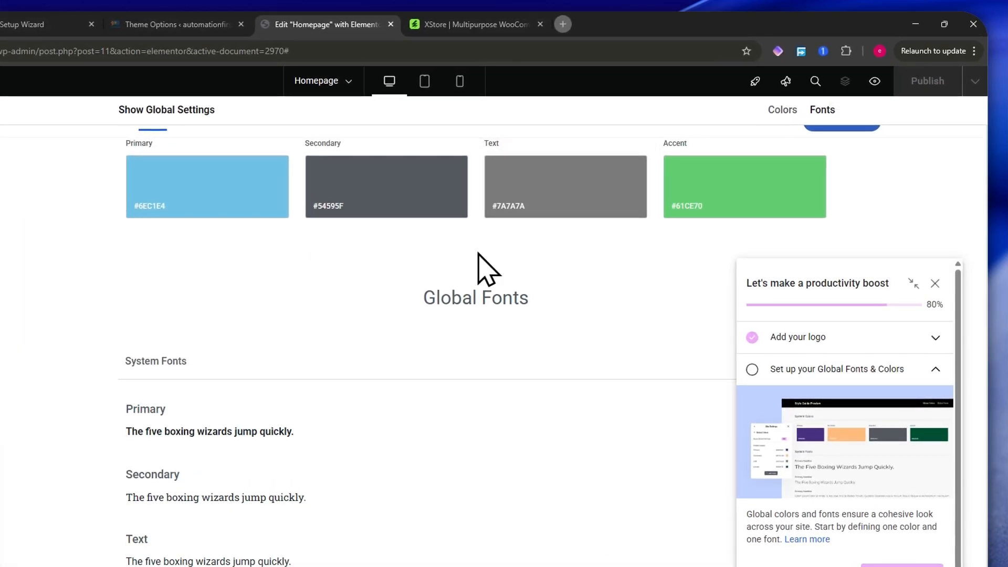
- Leave the Site Settings with changes saved and return to editing the Homepage
key("Escape")
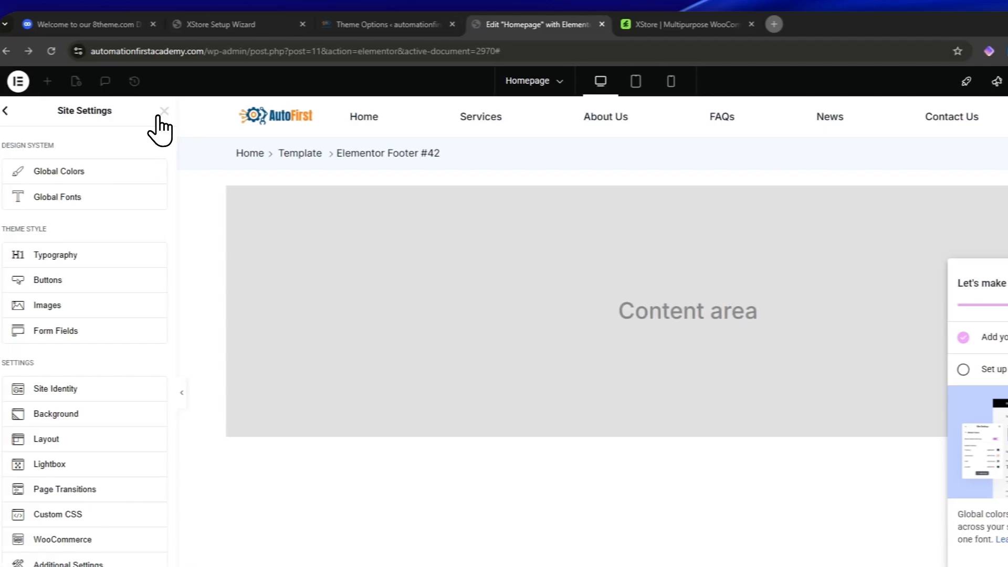
left_click(163, 111)
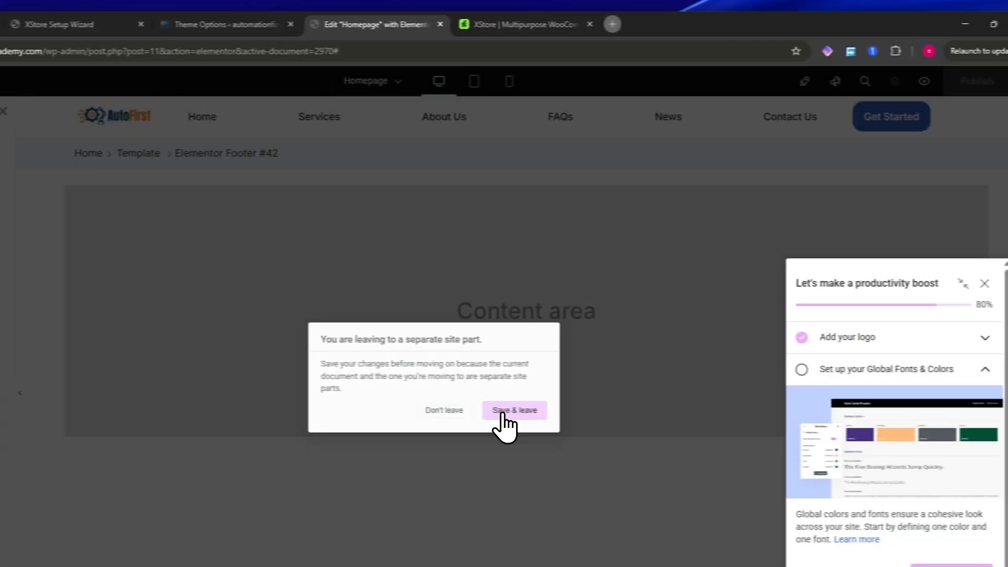
left_click(704, 412)
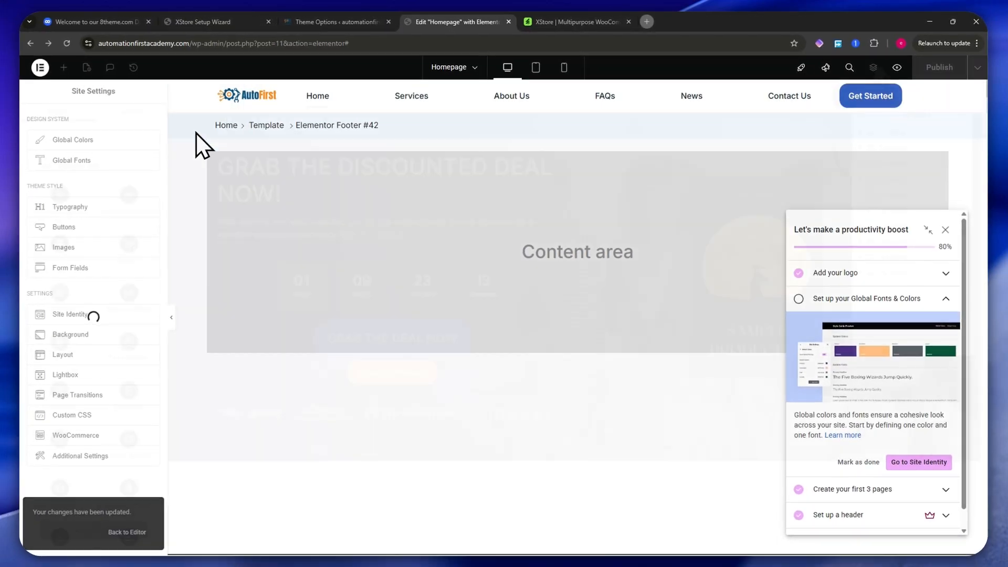
- Toggle the page Structure view and expand the first container and its first nested container
left_click(873, 67)
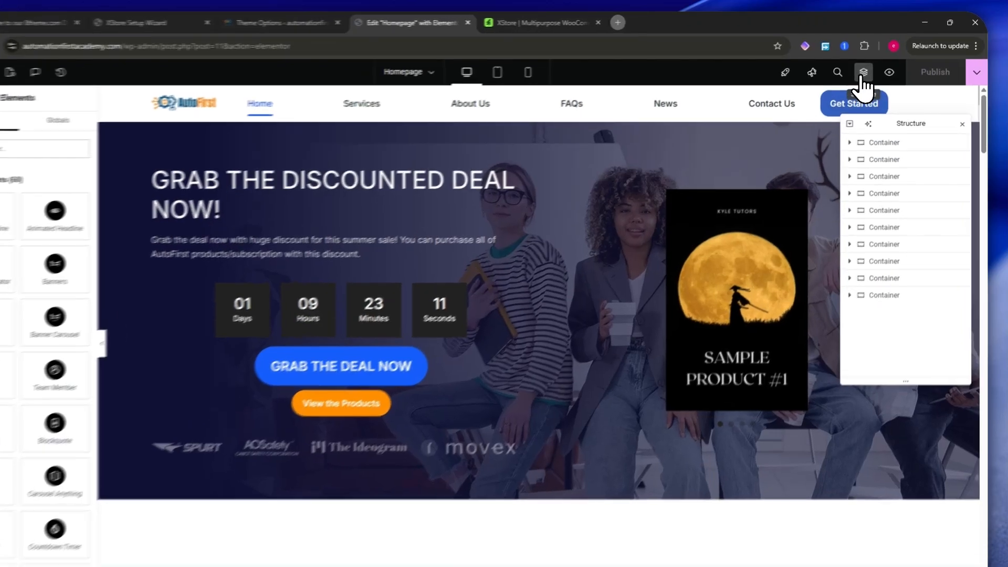
left_click(862, 75)
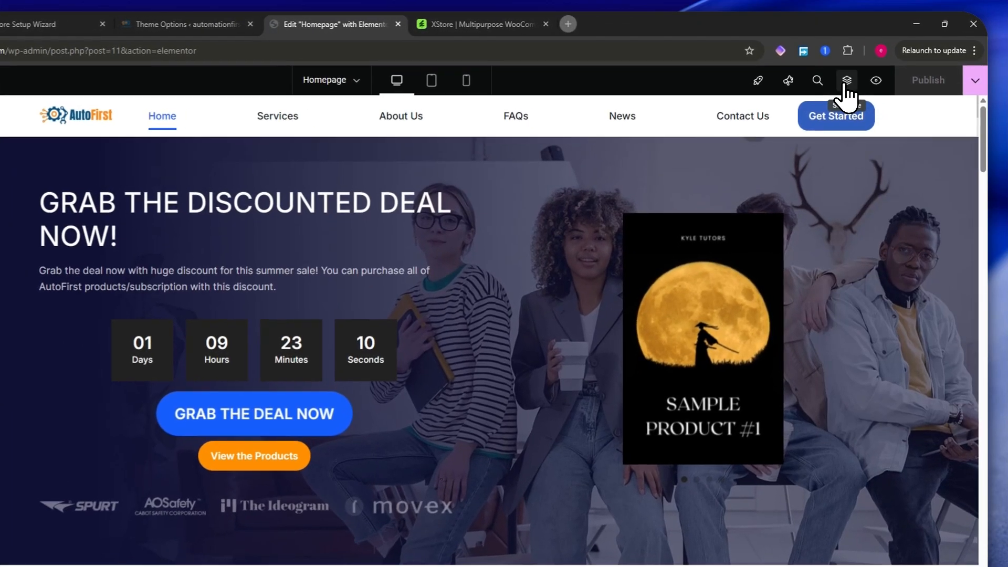
left_click(862, 75)
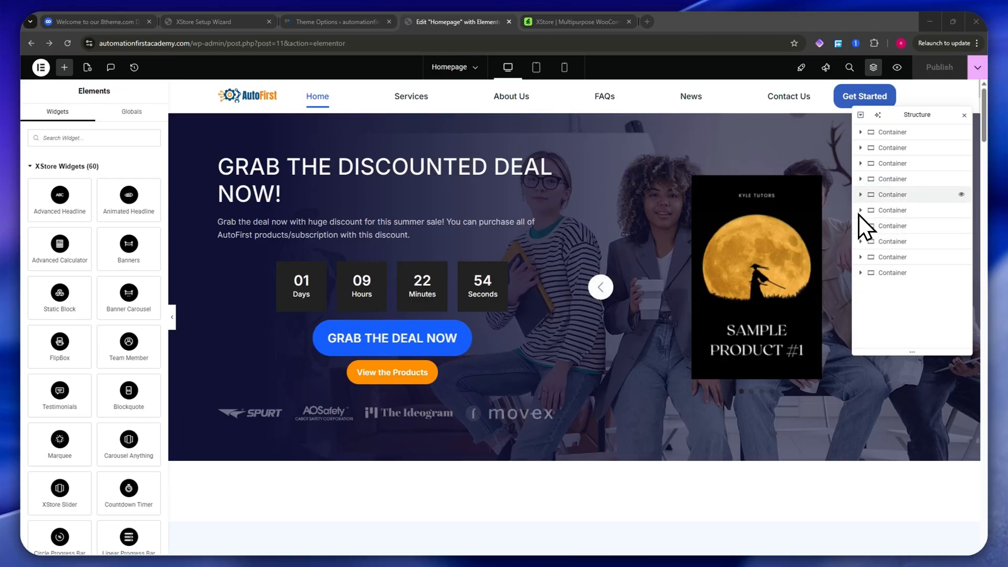
left_click(861, 132)
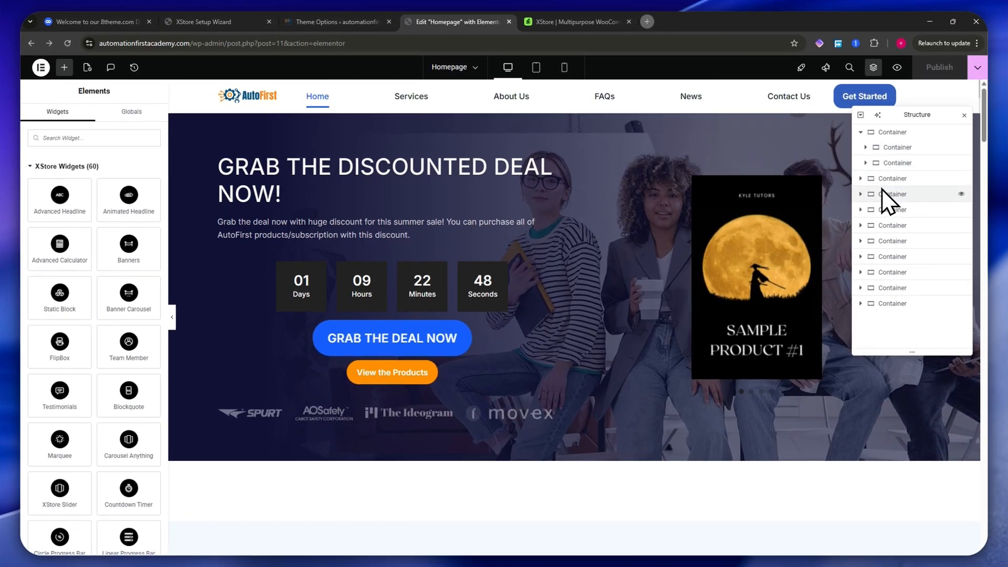
left_click(865, 147)
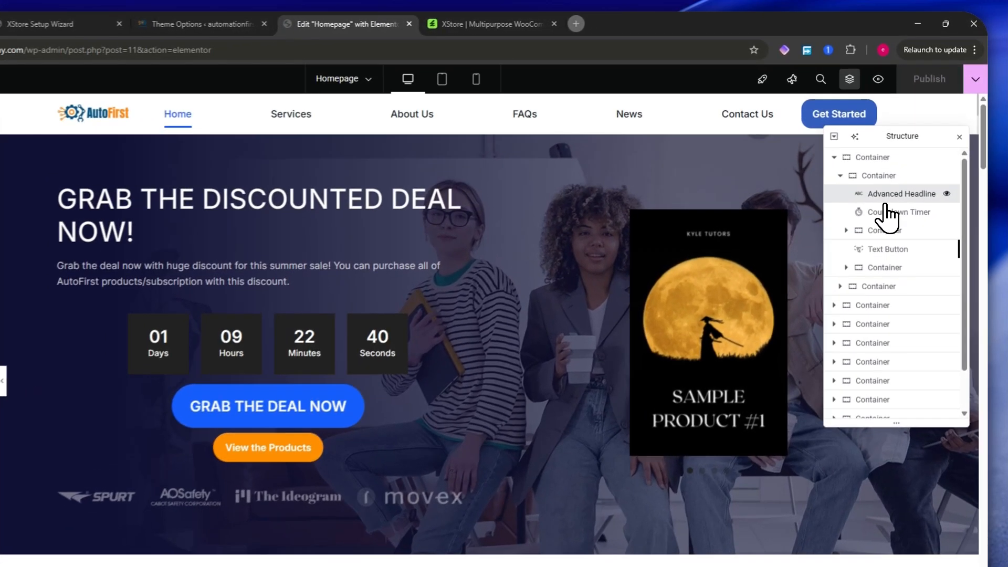
- Try reordering the Advanced Headline within its container in the page structure, and look over the page
left_click_drag(900, 168, 909, 178)
left_click_drag(889, 219, 851, 220)
scroll(439, 365, "down", 10)
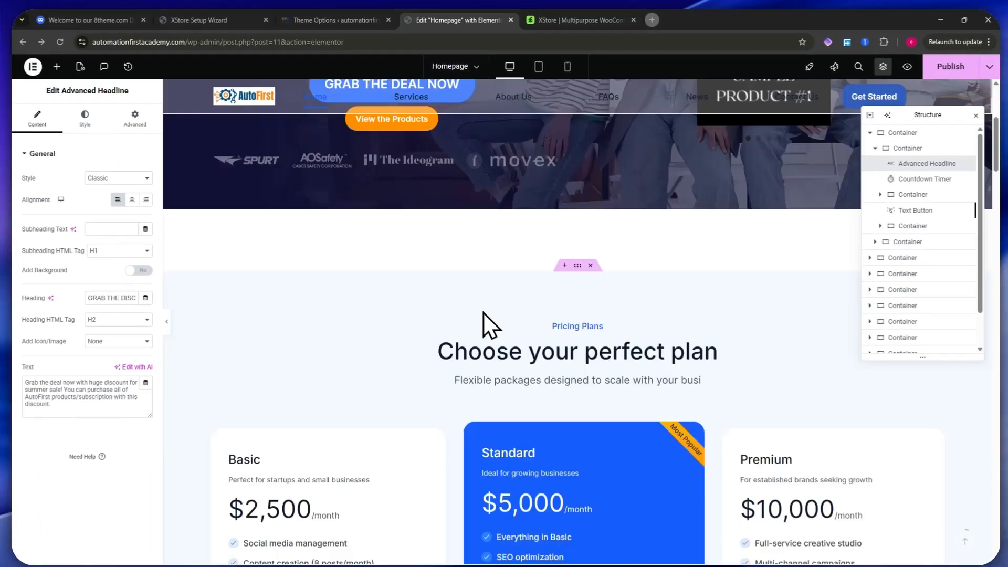
scroll(484, 383, "up", 7)
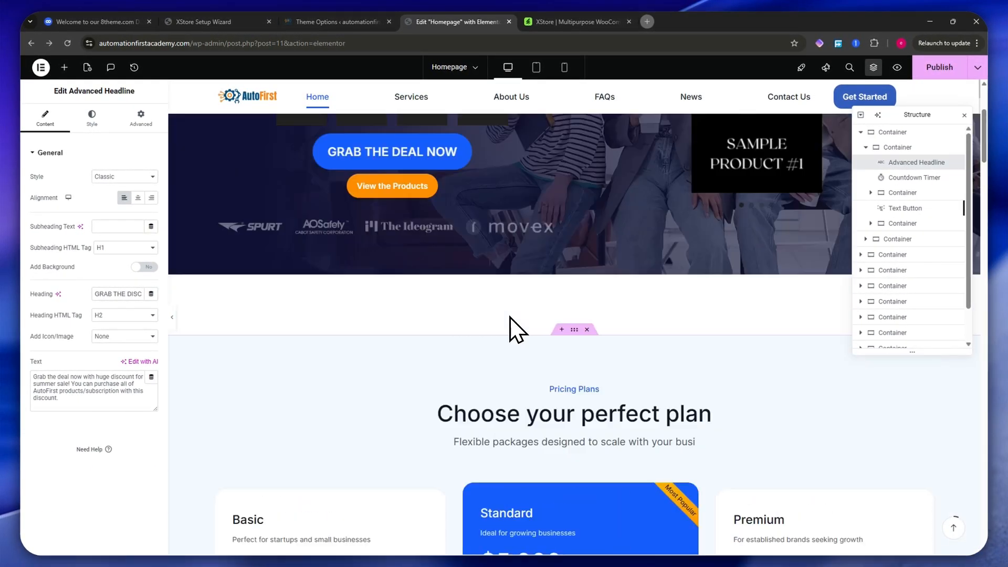
scroll(527, 301, "up", 4)
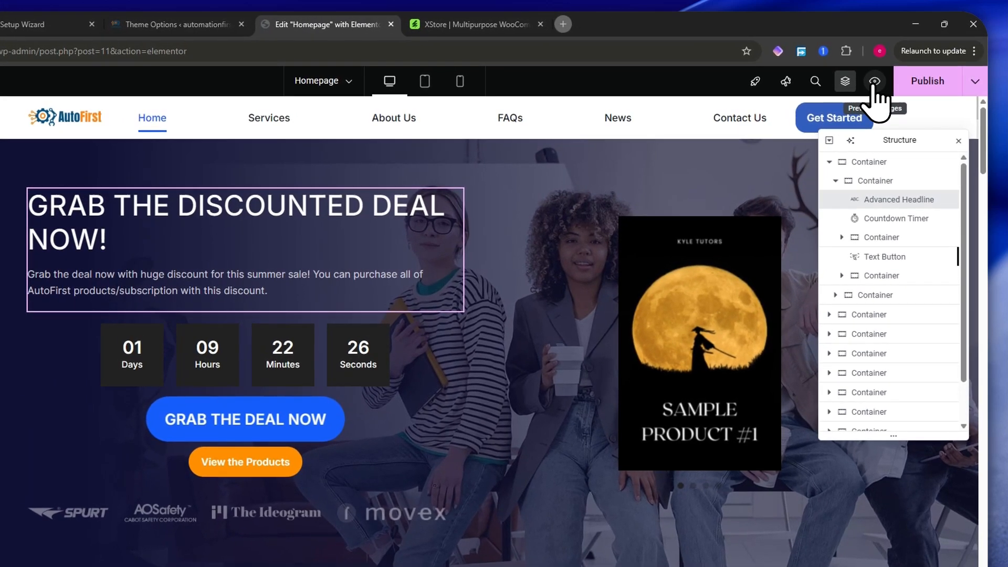
- Preview the Homepage's changes in a separate tab, and return to the editor
left_click(897, 68)
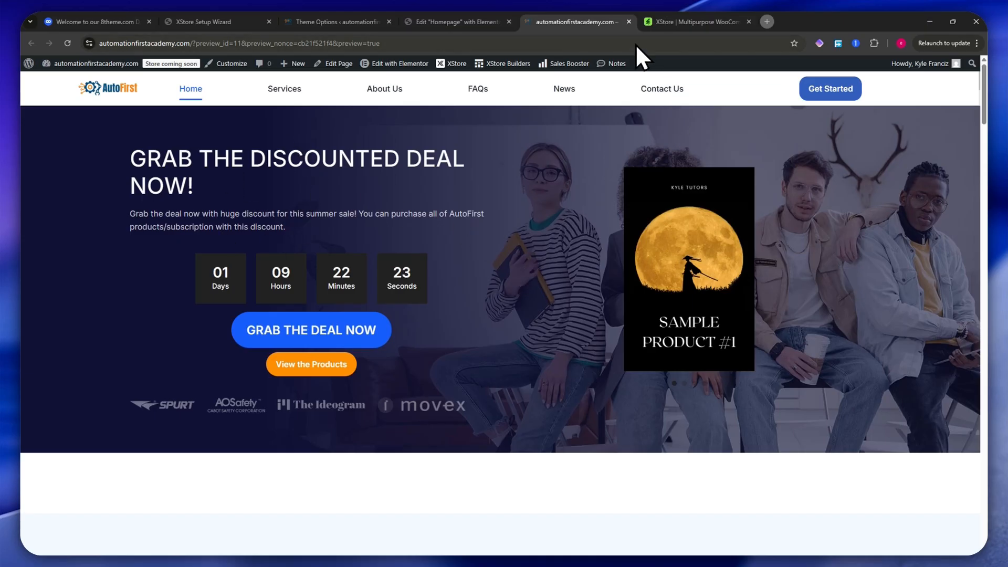
left_click(451, 21)
- Save the Homepage's changes and check the additional save options
left_click(976, 67)
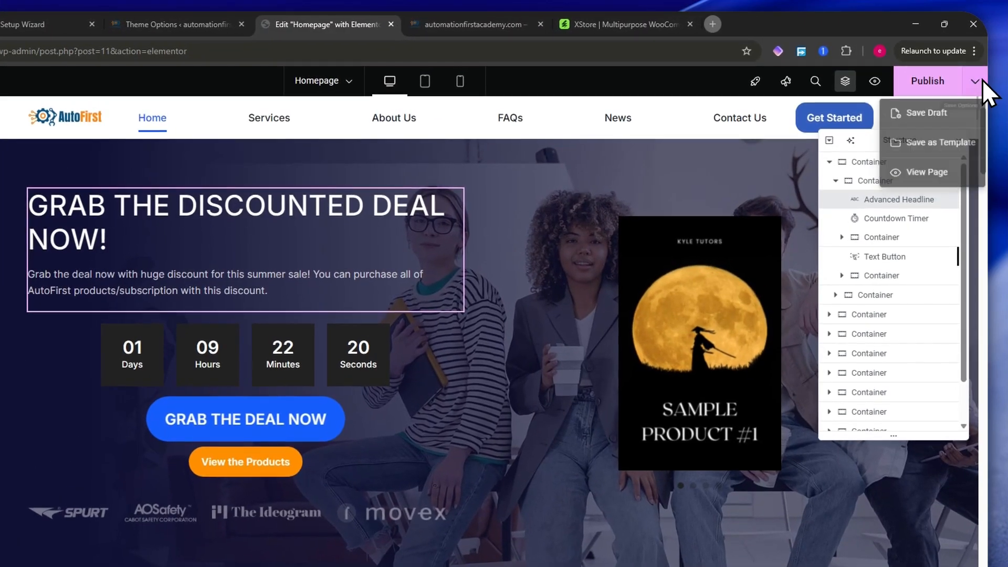
left_click(691, 88)
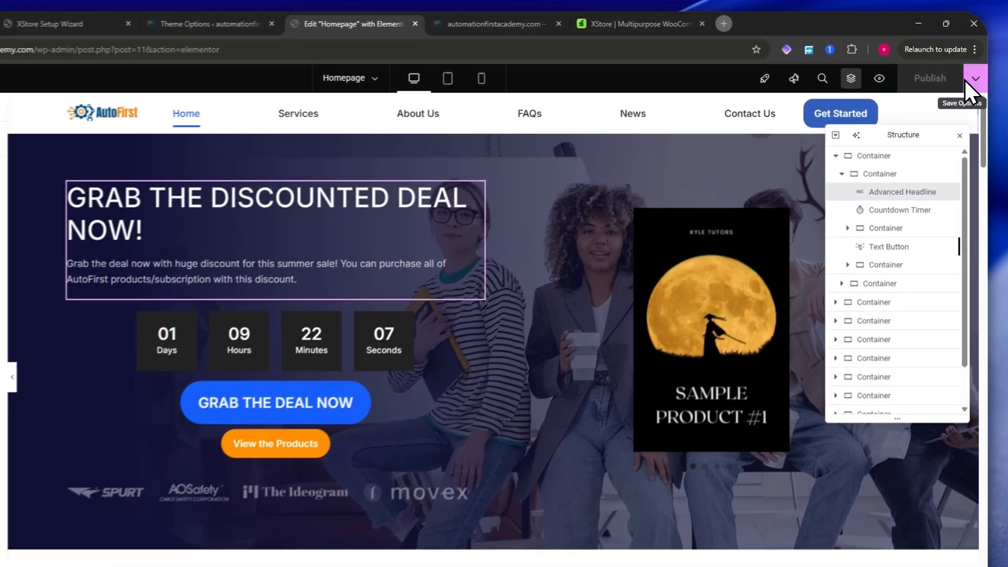
left_click(977, 67)
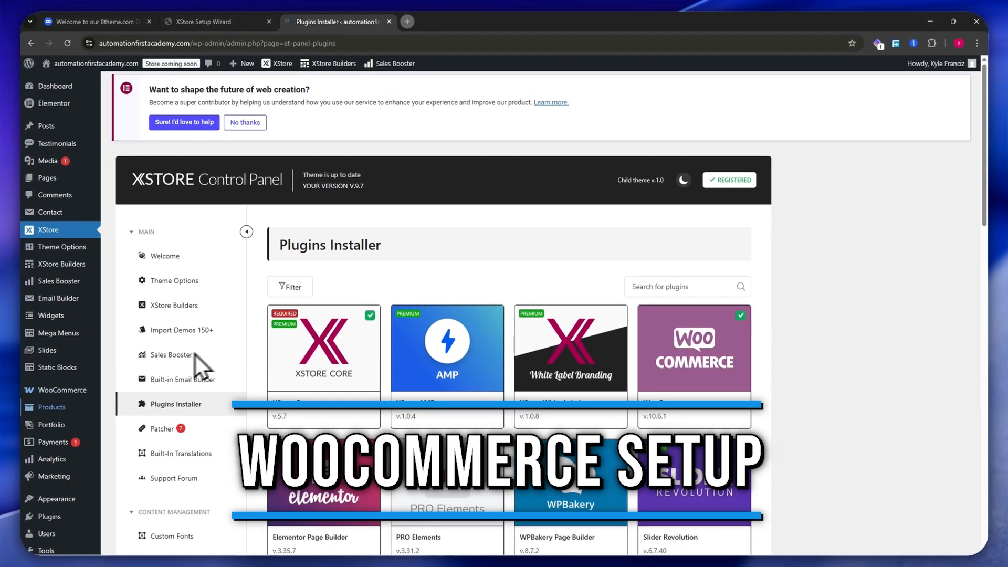
- Check WooCommerce in the XStore Plugins Installer, open the WooCommerce home, and start its guided store setup
mouse_move(61, 389)
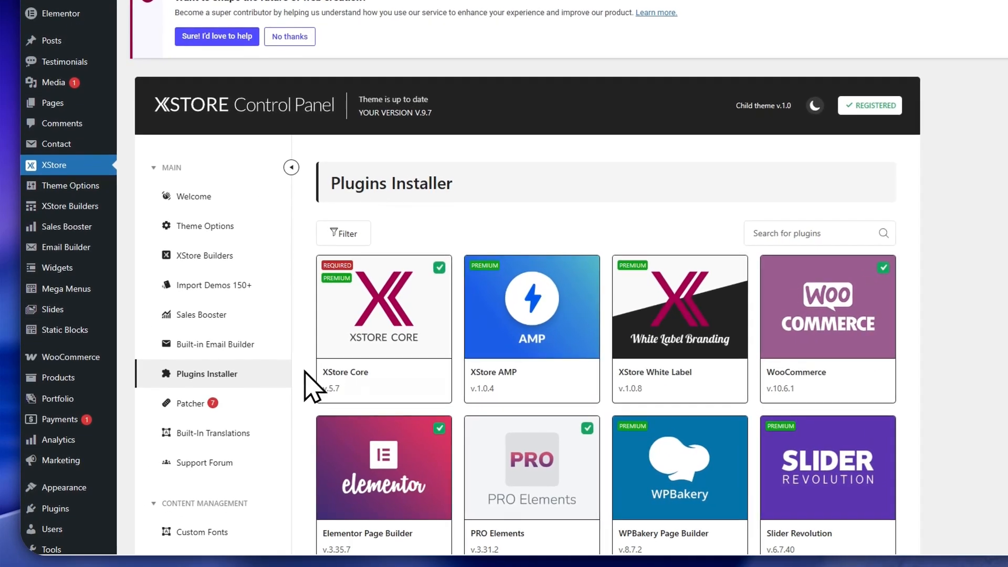
scroll(536, 320, "down", 2)
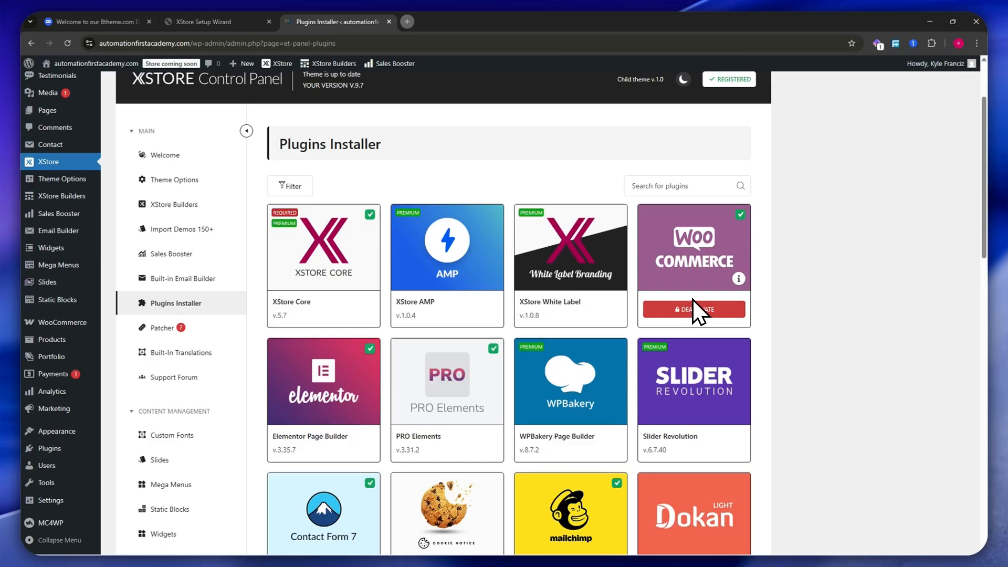
mouse_move(42, 325)
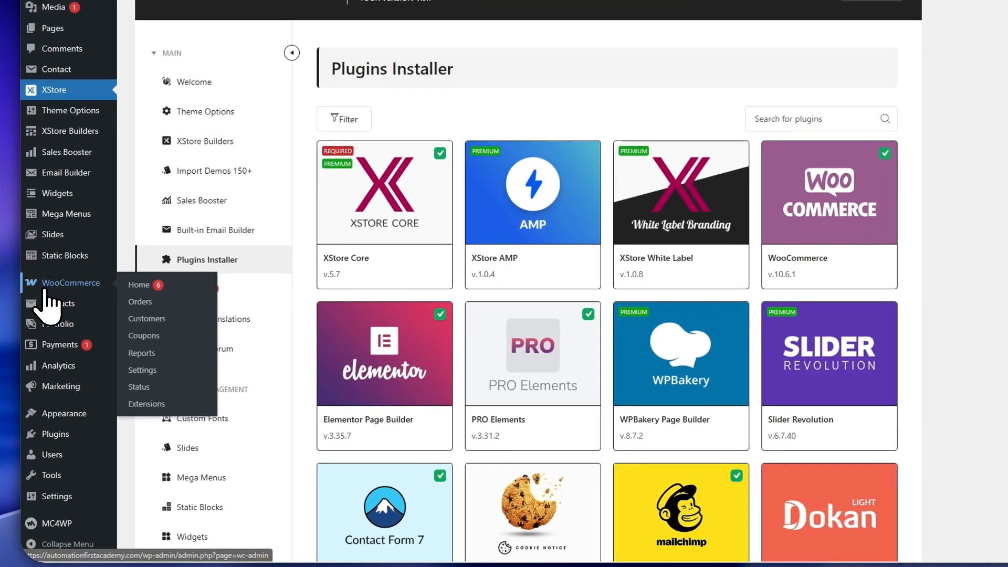
left_click(40, 317)
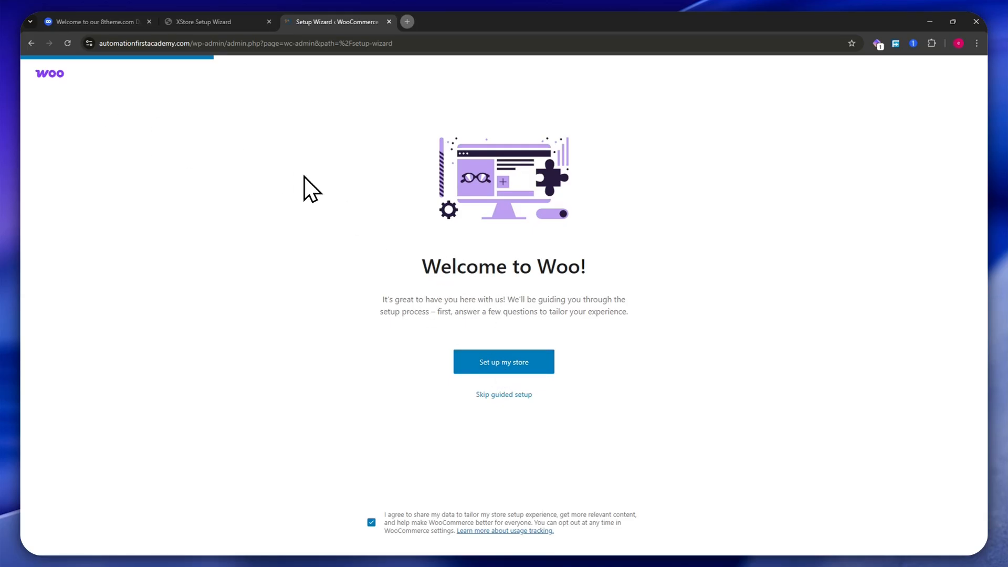
left_click(517, 362)
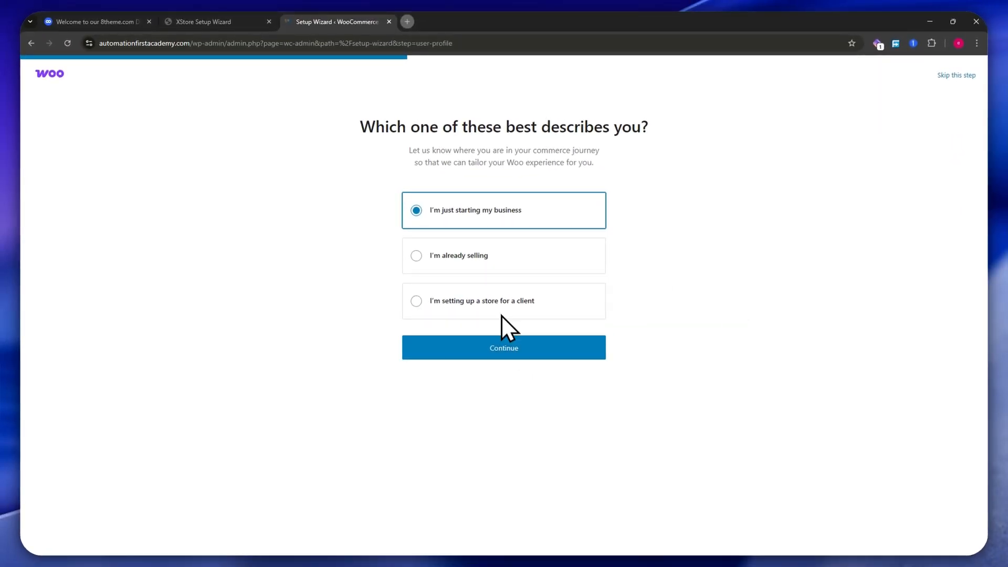
- Choose "I'm just starting my business" as the store owner profile and continue the setup wizard
left_click(441, 254)
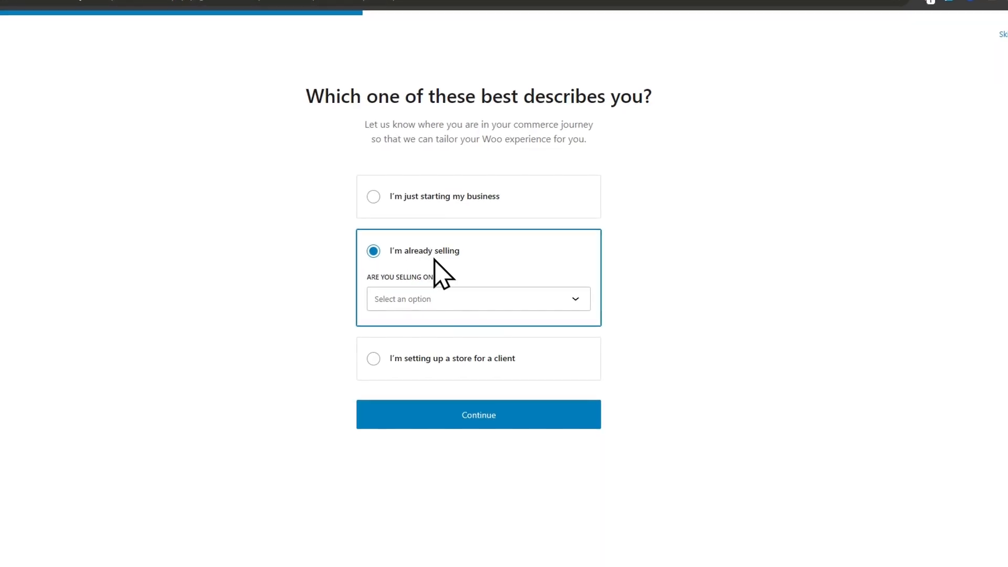
left_click(461, 203)
left_click(506, 367)
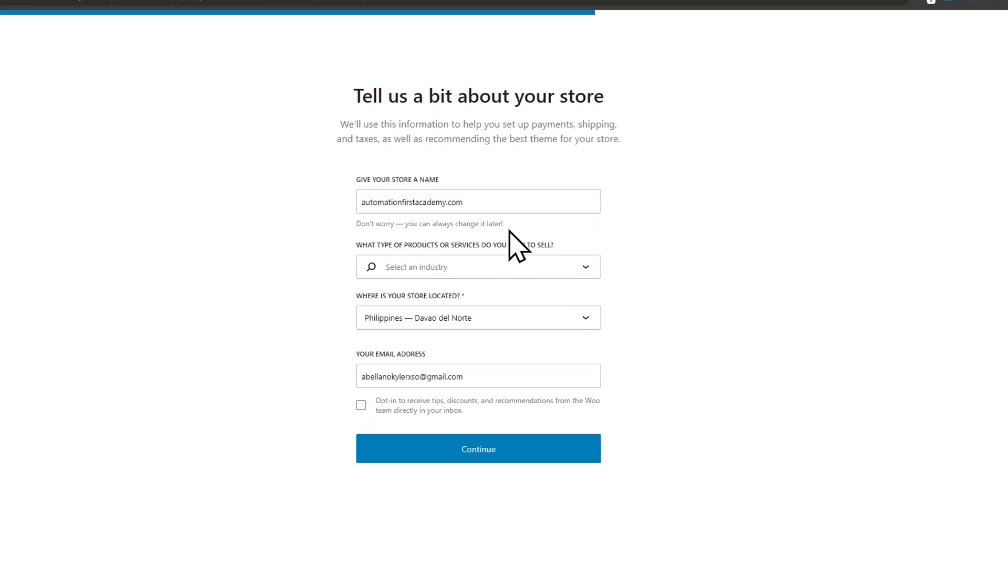
- Set the store's product type to "Education and learning" and submit the store details
left_click_drag(359, 244, 640, 241)
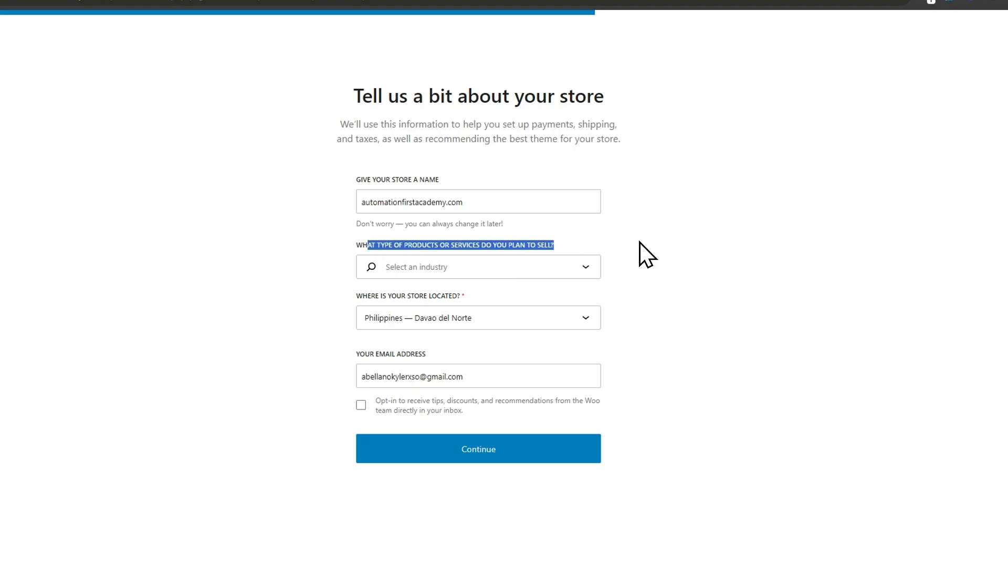
left_click(540, 267)
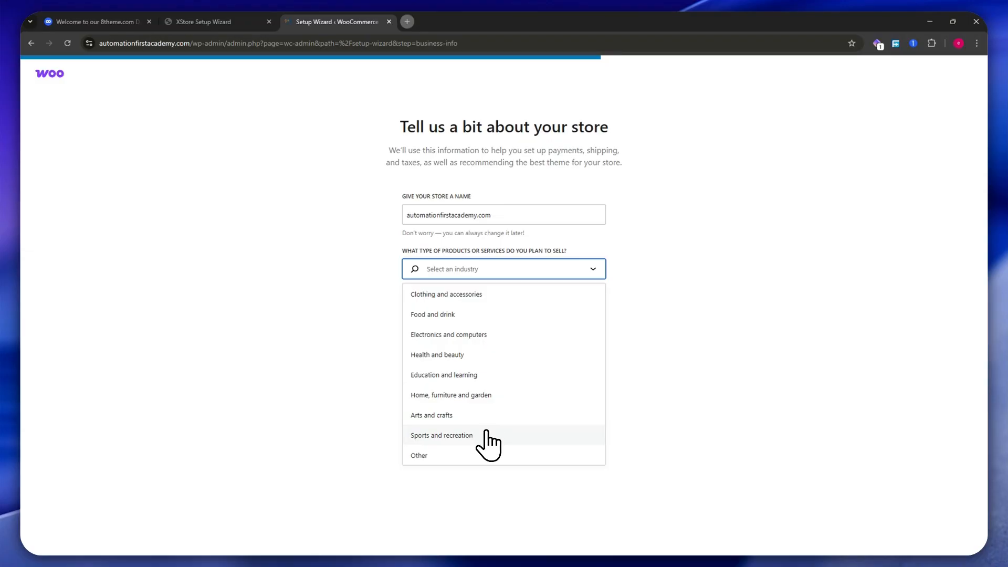
left_click(475, 374)
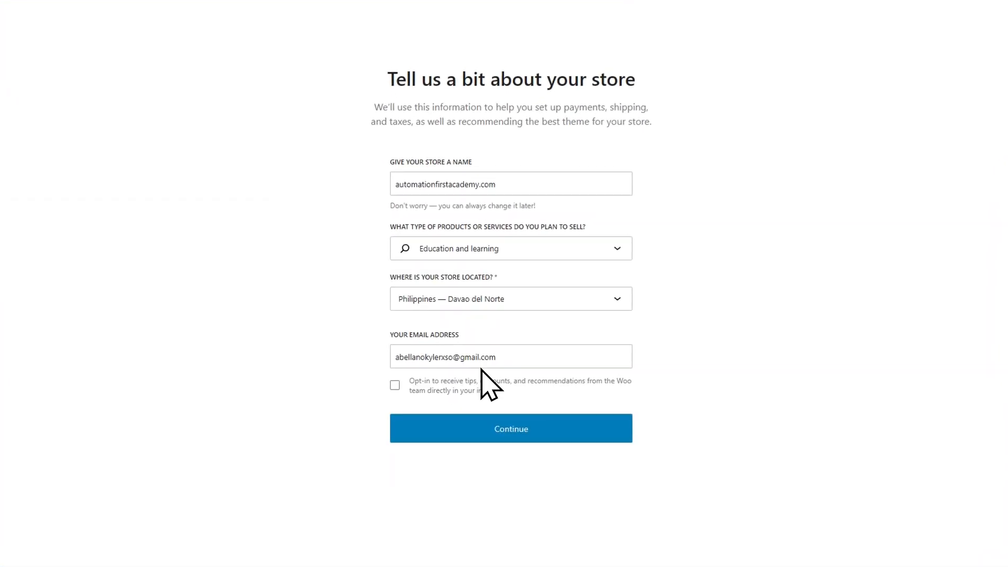
left_click(489, 426)
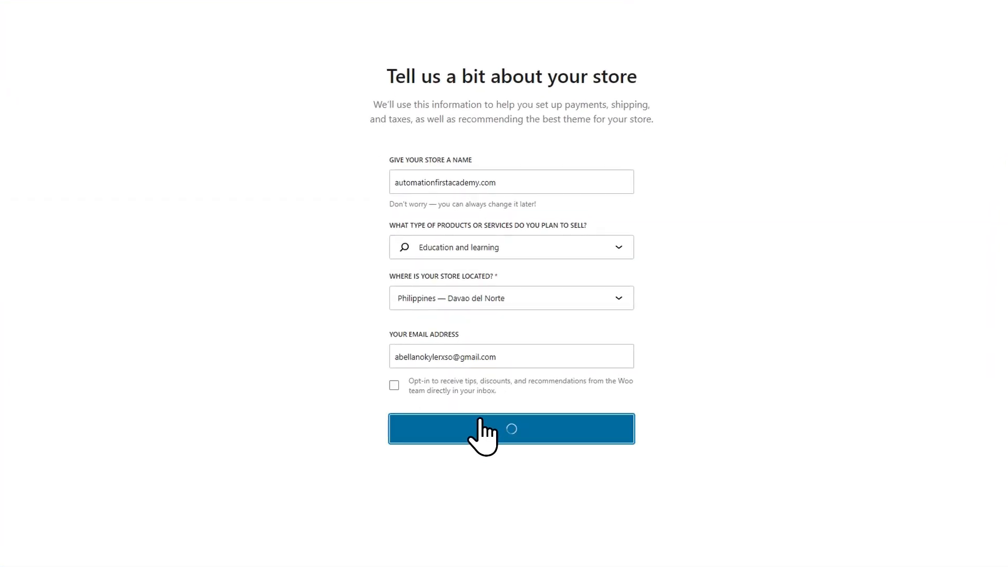
- Accept all the preselected free features and continue so that they are installed
left_click_drag(363, 68, 677, 63)
left_click(683, 66)
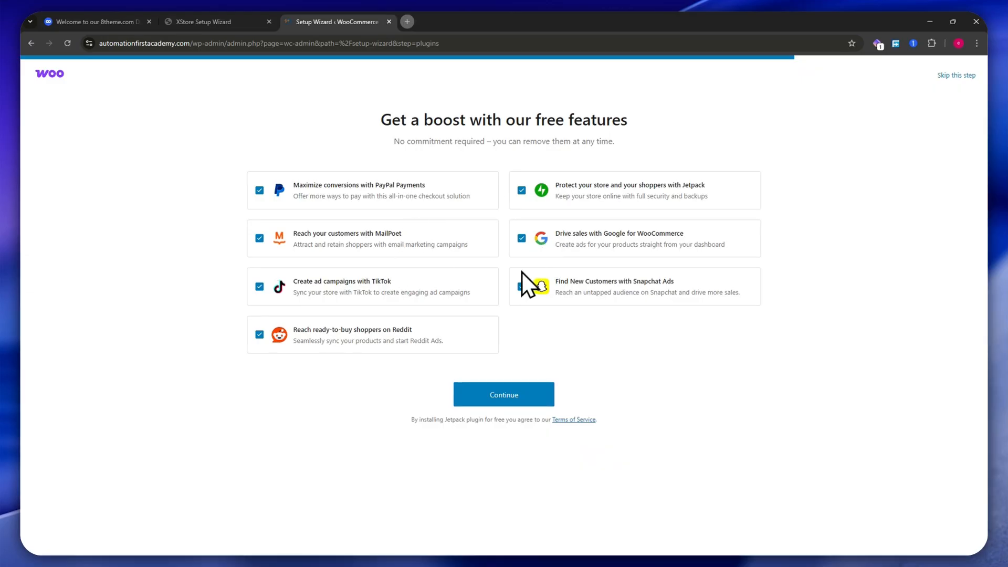
left_click(502, 397)
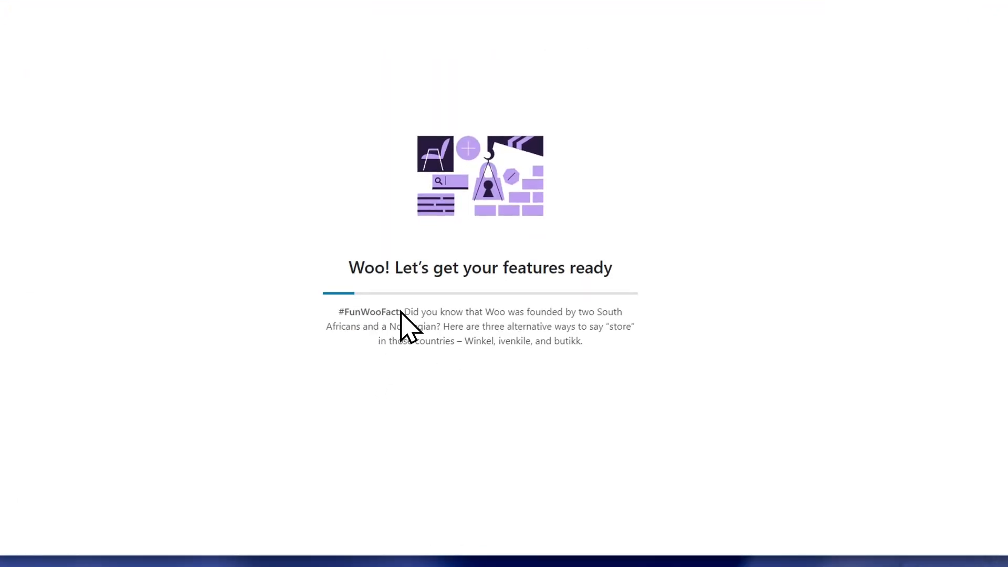
left_click_drag(349, 269, 613, 267)
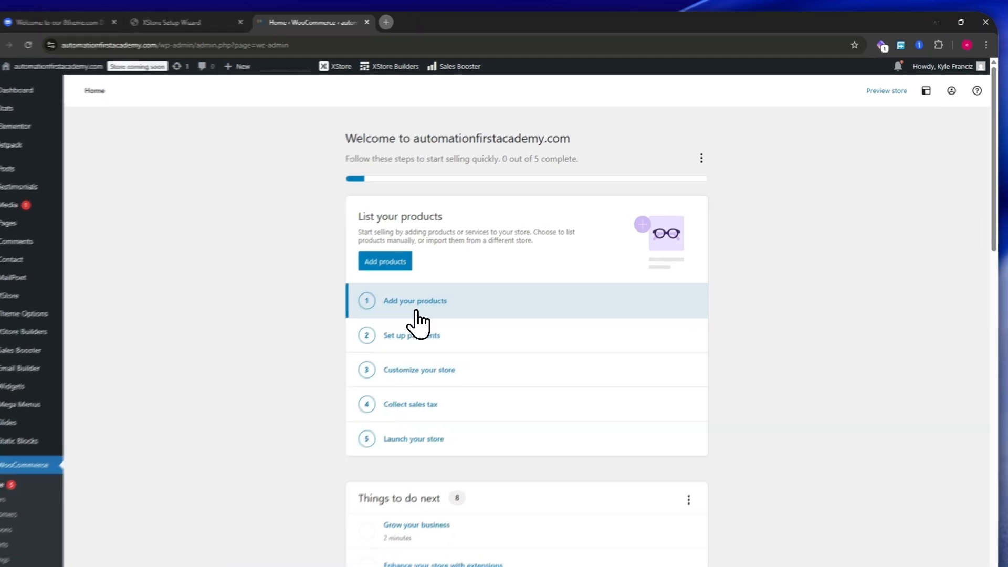
- Start adding products from the store checklist, show more product types, and choose Digital product
left_click(416, 312)
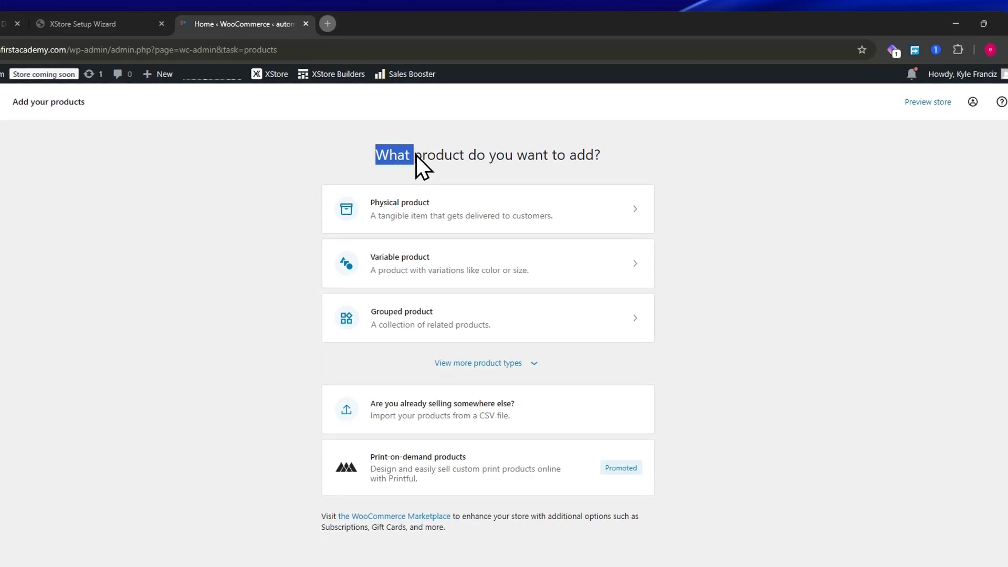
left_click_drag(391, 152, 607, 159)
left_click(609, 160)
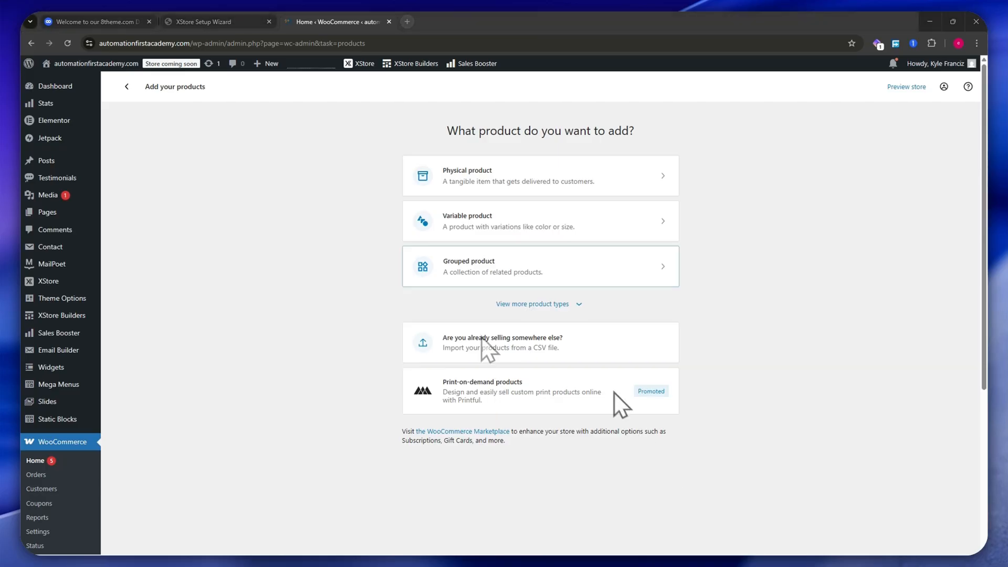
left_click(510, 305)
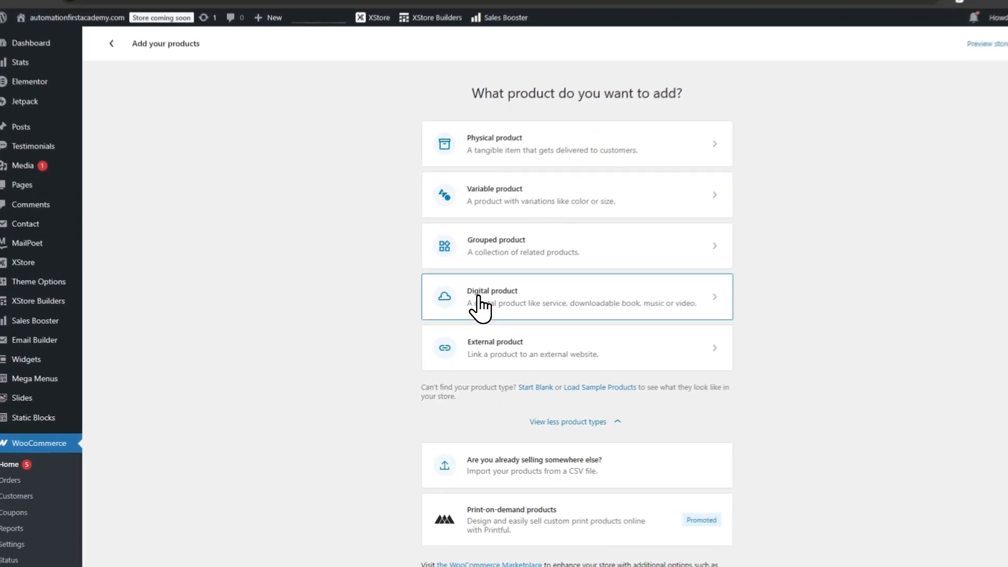
left_click(450, 314)
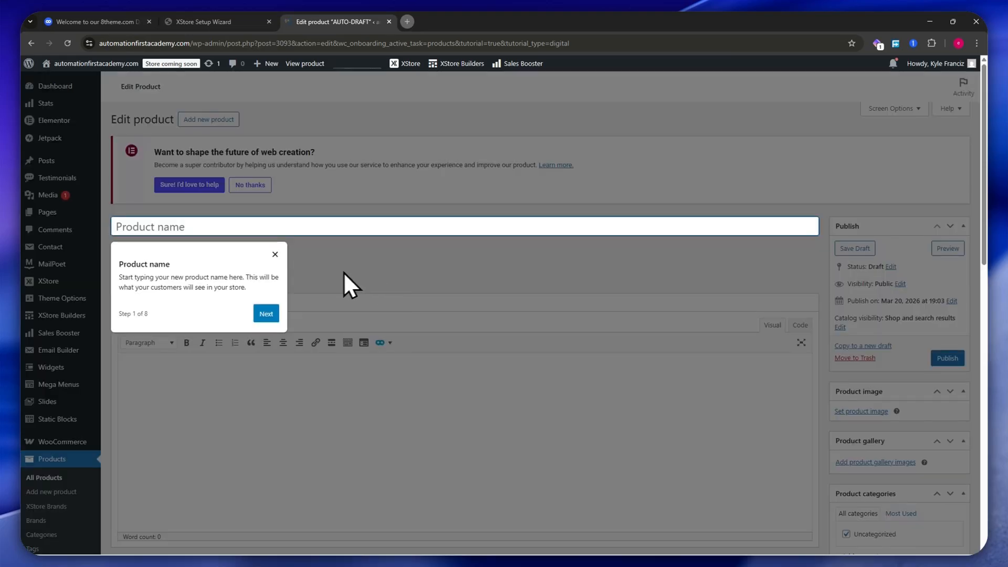
- Dismiss the product tour and name the product "Sample E-Guide Product #1"
left_click(274, 254)
left_click(208, 226)
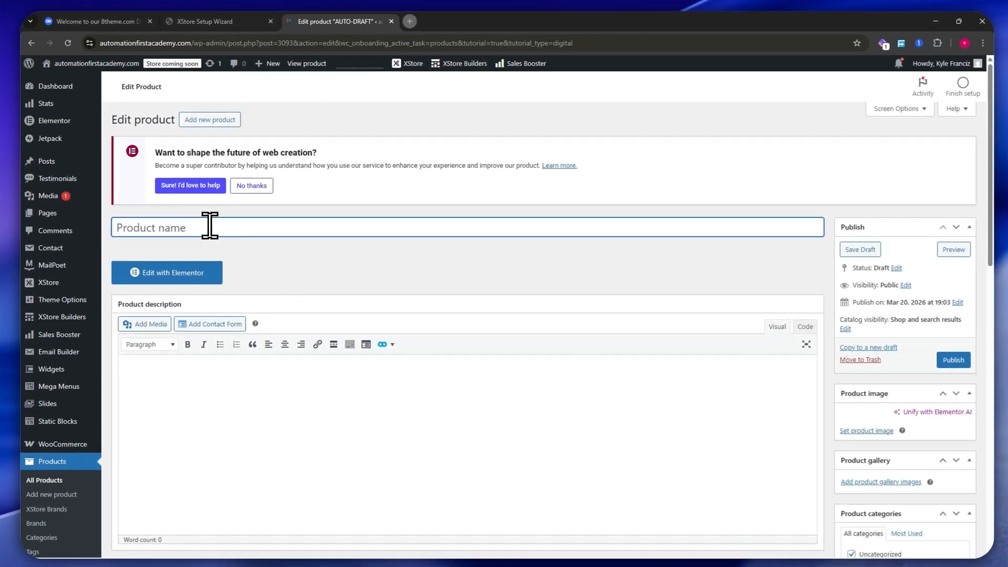
type("S")
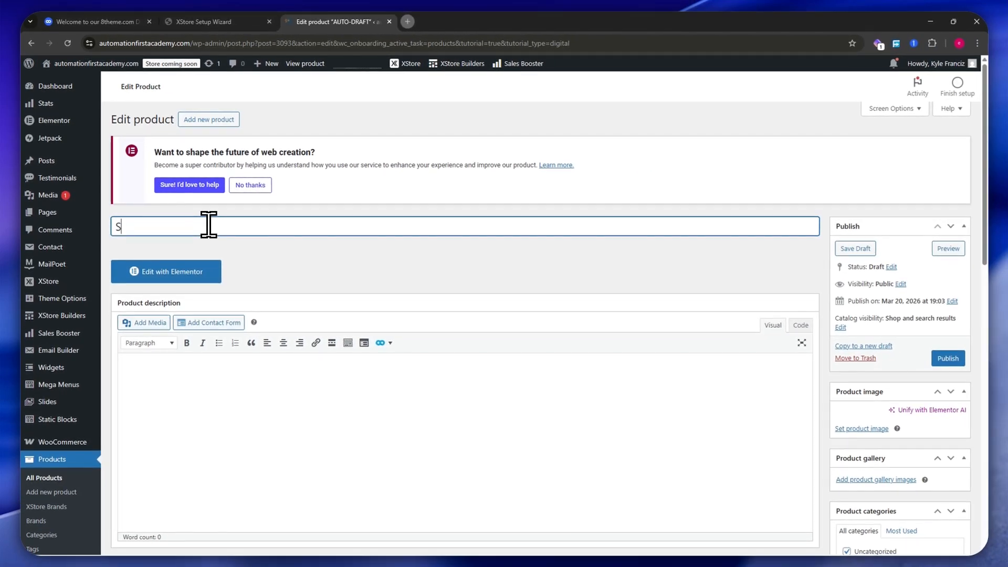
type("ample E")
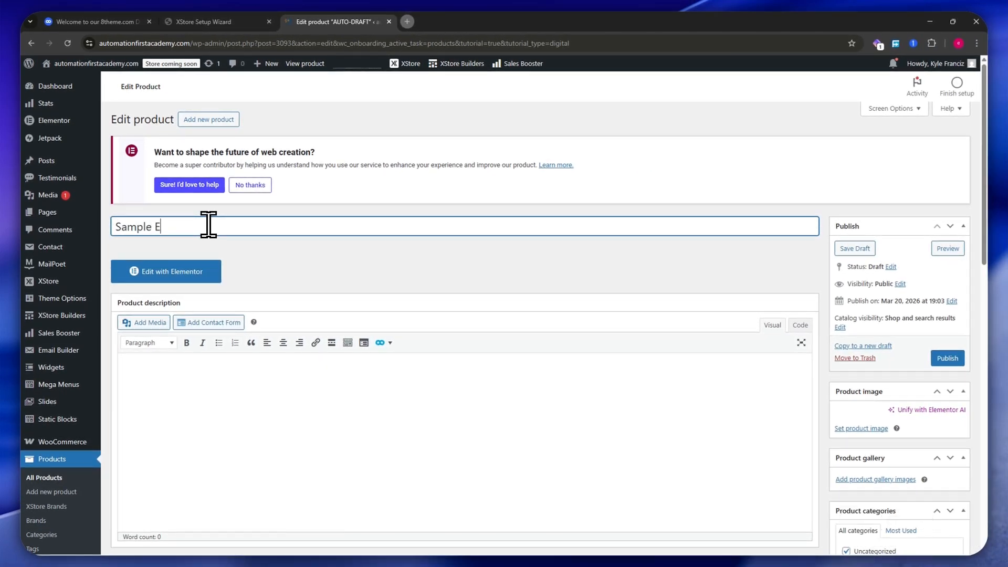
type("-")
key("BackSpace")
key("BackSpace")
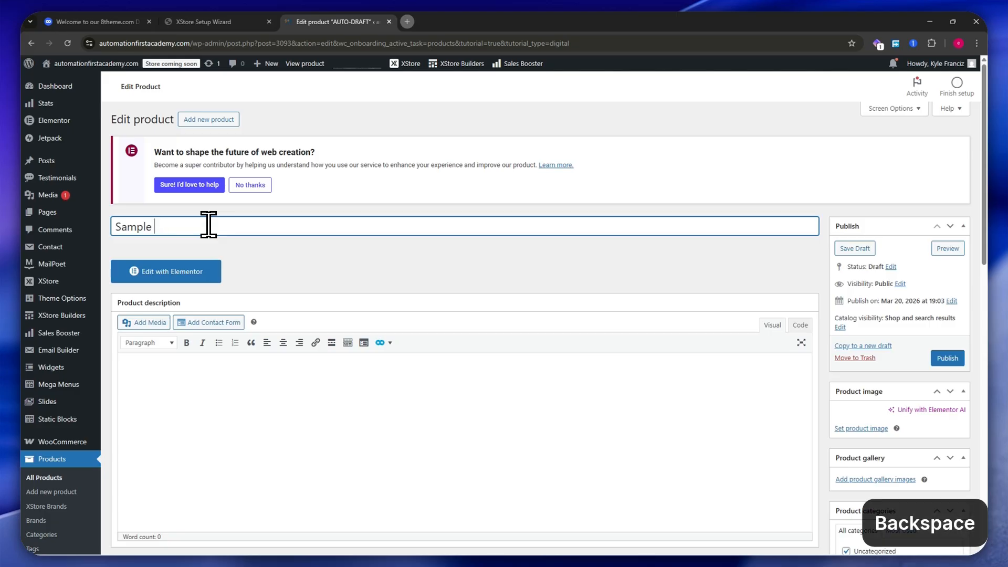
type("E-Guide Product #1")
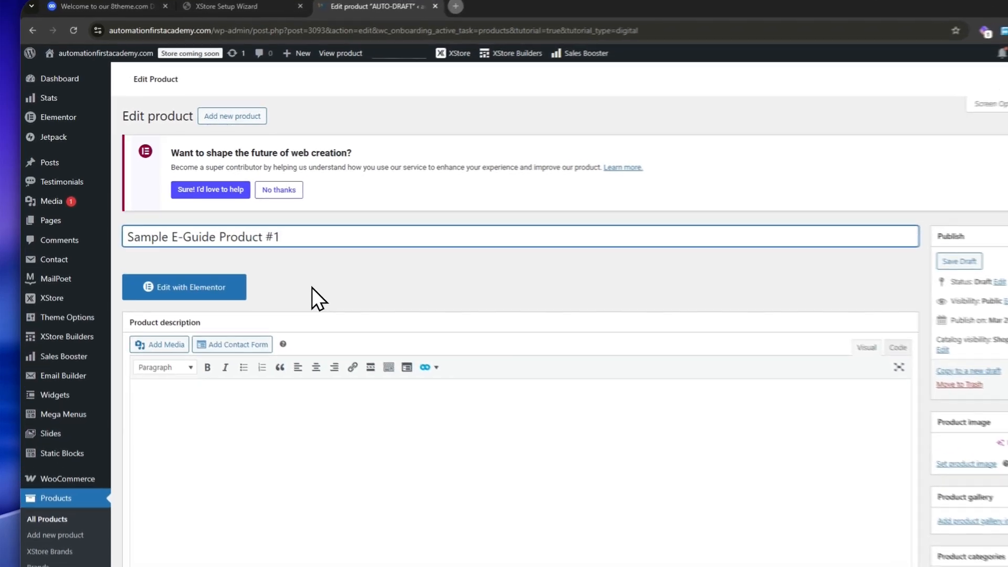
left_click(270, 273)
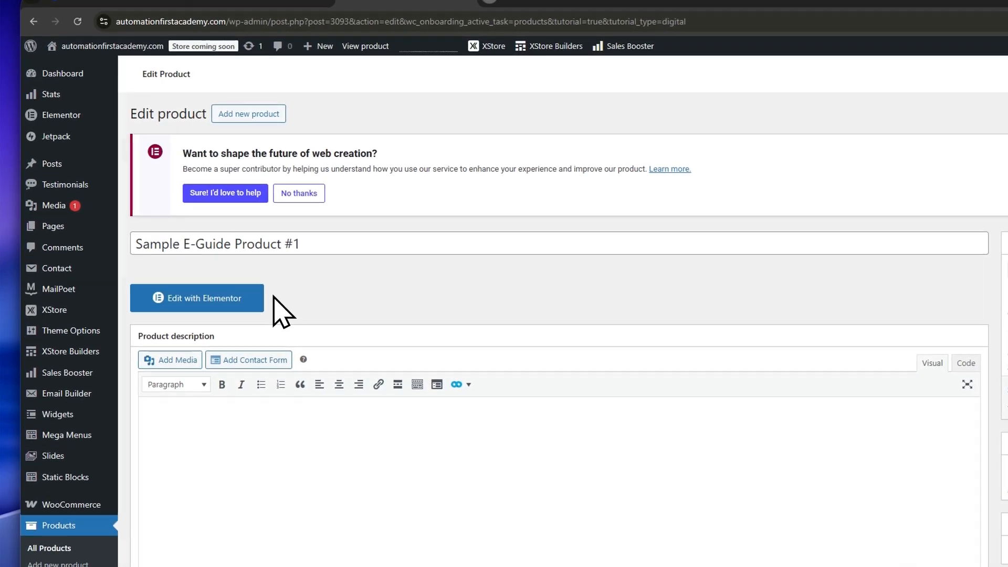
scroll(173, 264, "down", 2)
scroll(210, 260, "up", 2)
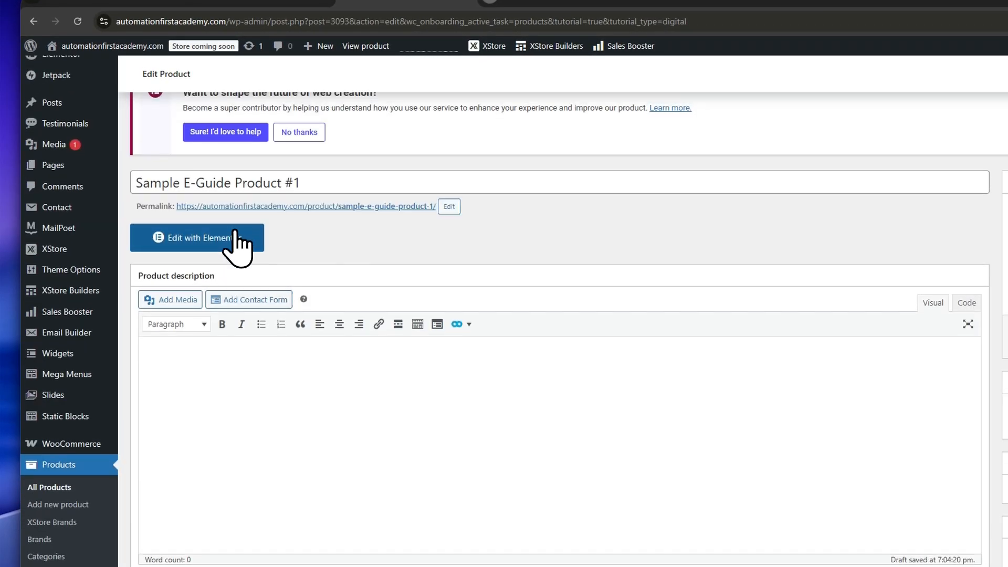
right_click(217, 233)
left_click(391, 226)
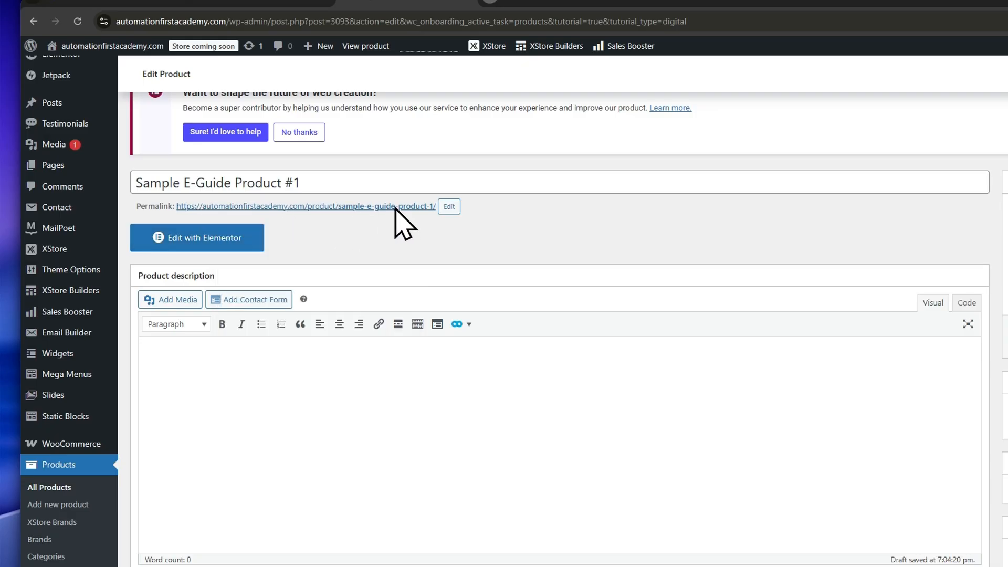
- Enter "This is the sample product description of this product." as the product description
left_click(195, 352)
scroll(290, 356, "down", 2)
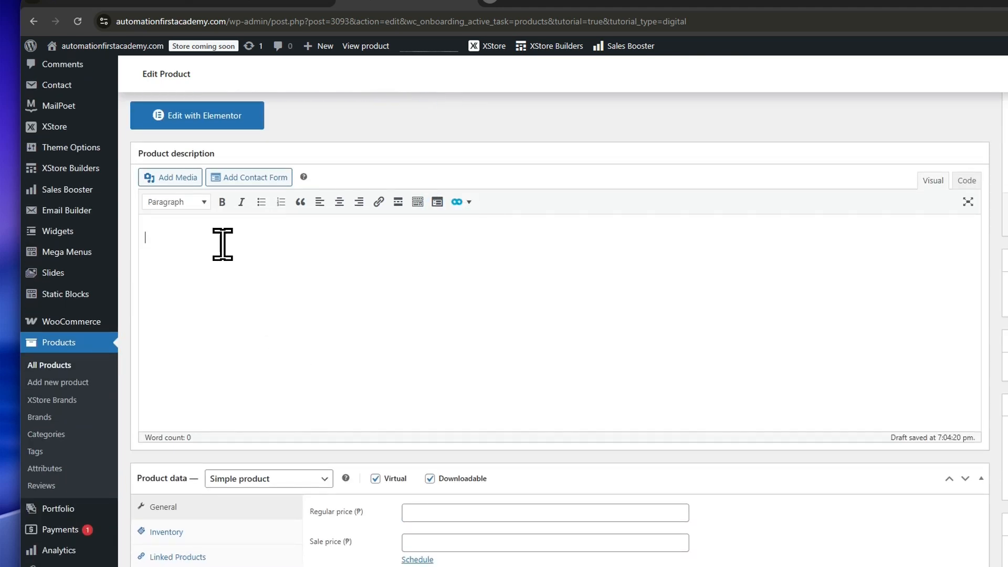
type("This is the ")
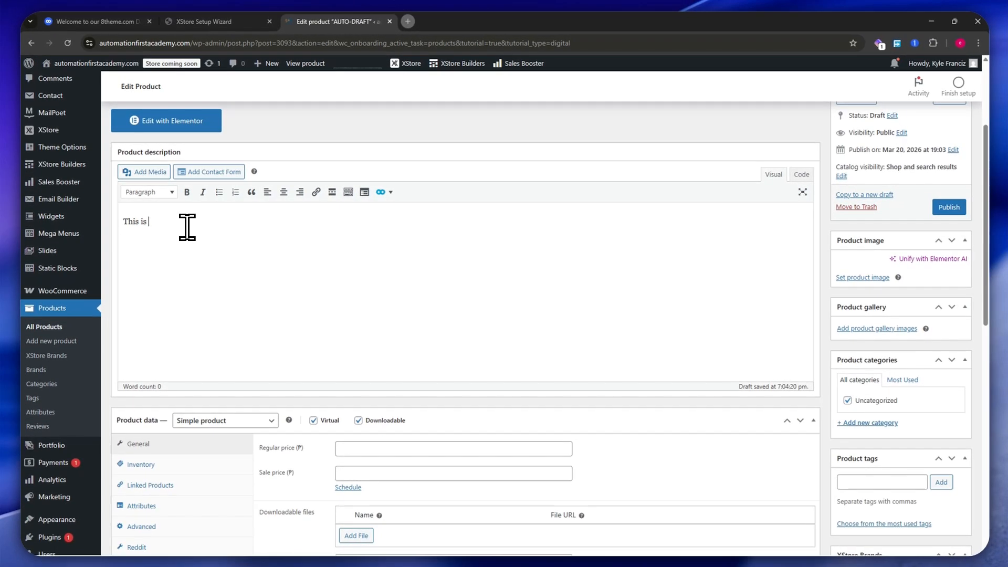
type("sample product description of this product.")
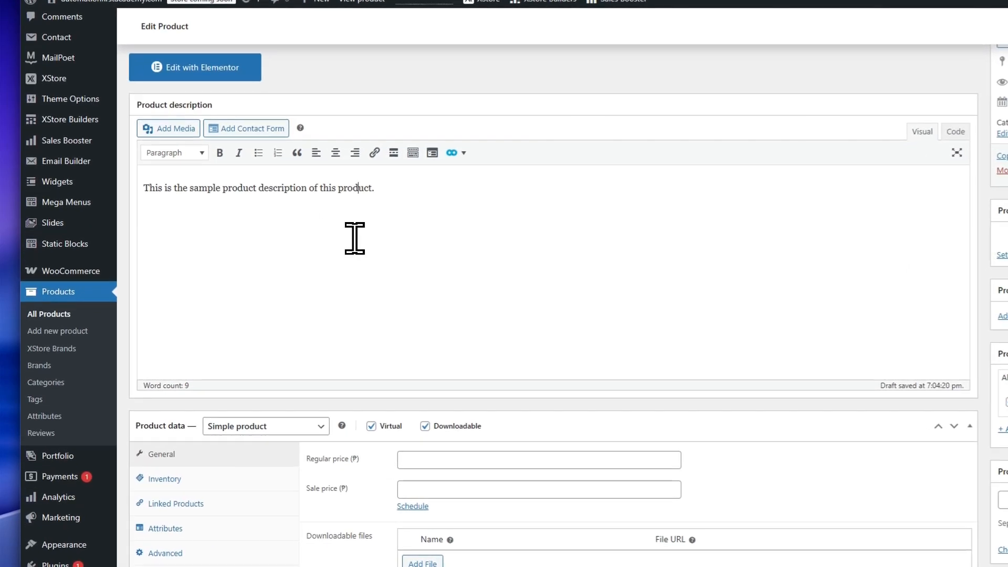
- Set the product's regular price to 5000 and its sale price to 4500
scroll(211, 394, "down", 3)
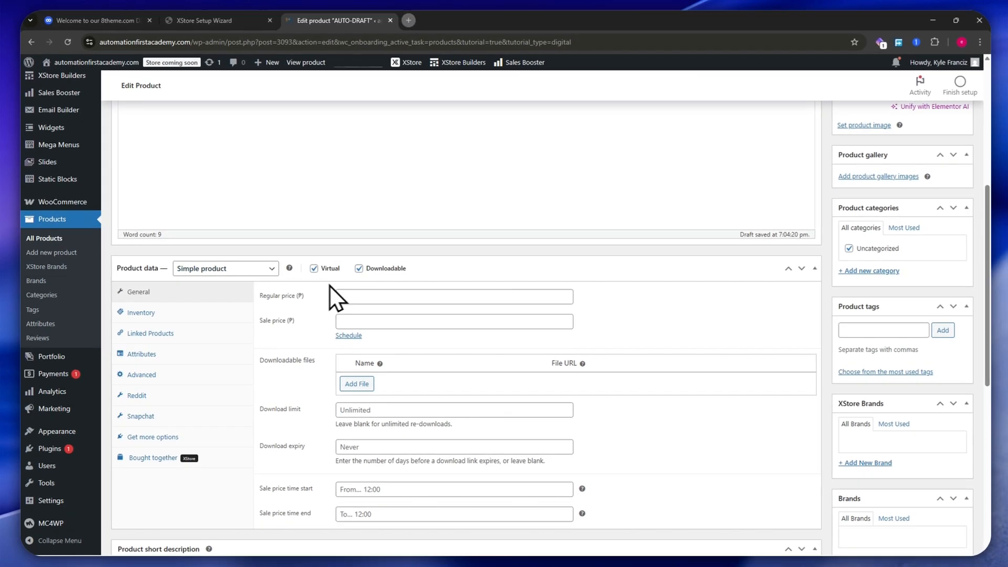
scroll(294, 304, "down", 1)
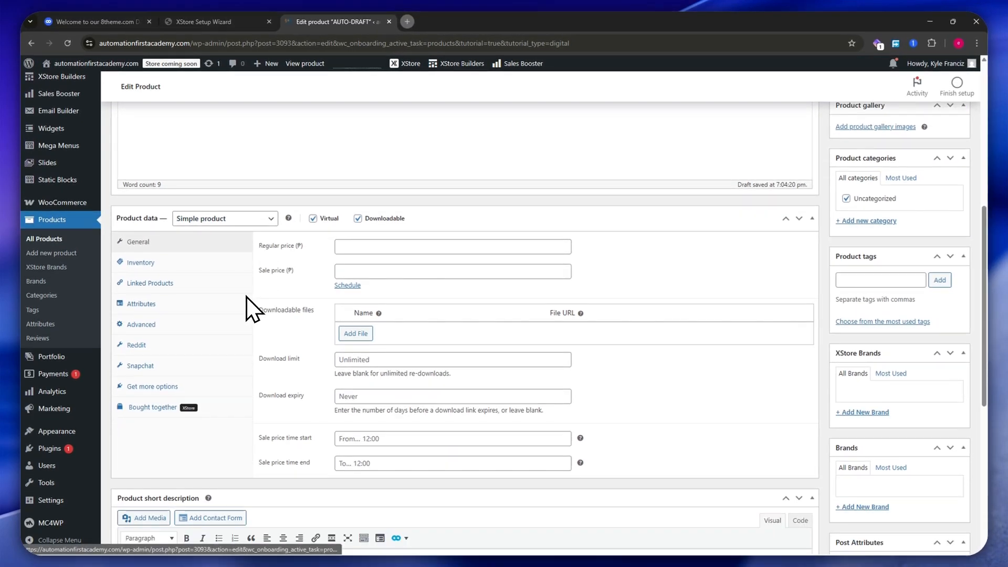
left_click(346, 246)
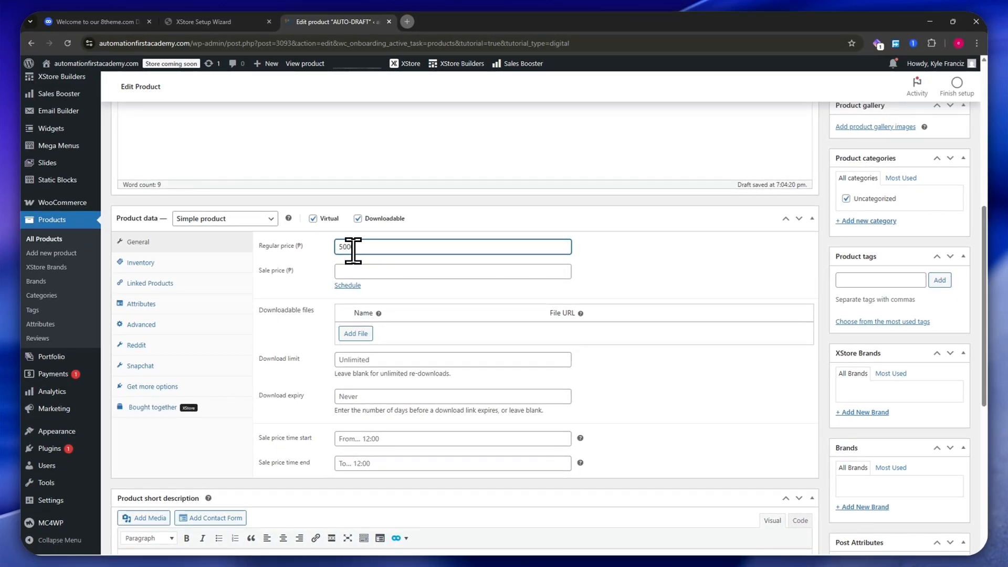
left_click(341, 268)
type("4500")
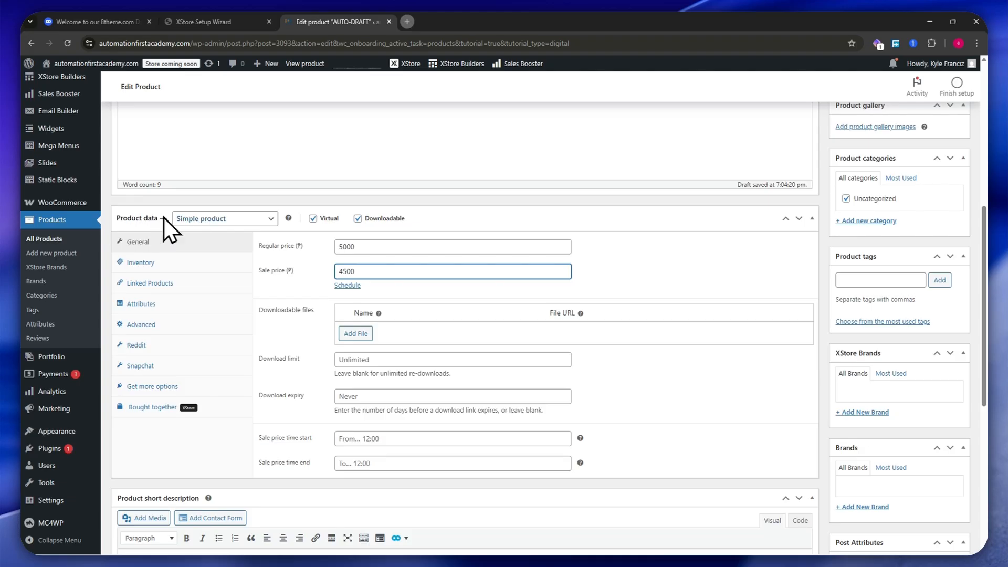
- Check the Virtual and Downloadable option hints, and add 1.png from the media library as a downloadable file of the product
mouse_move(310, 217)
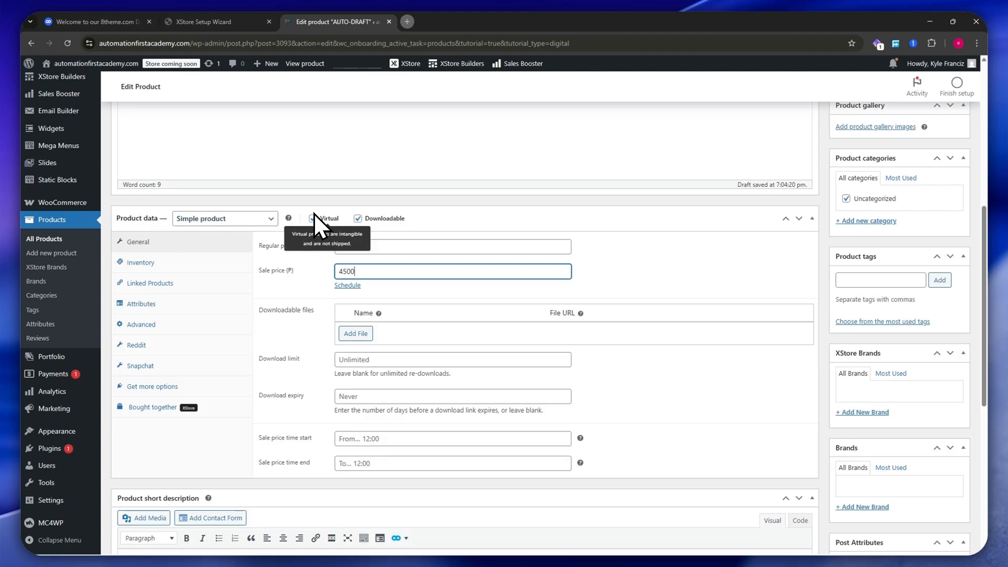
mouse_move(367, 215)
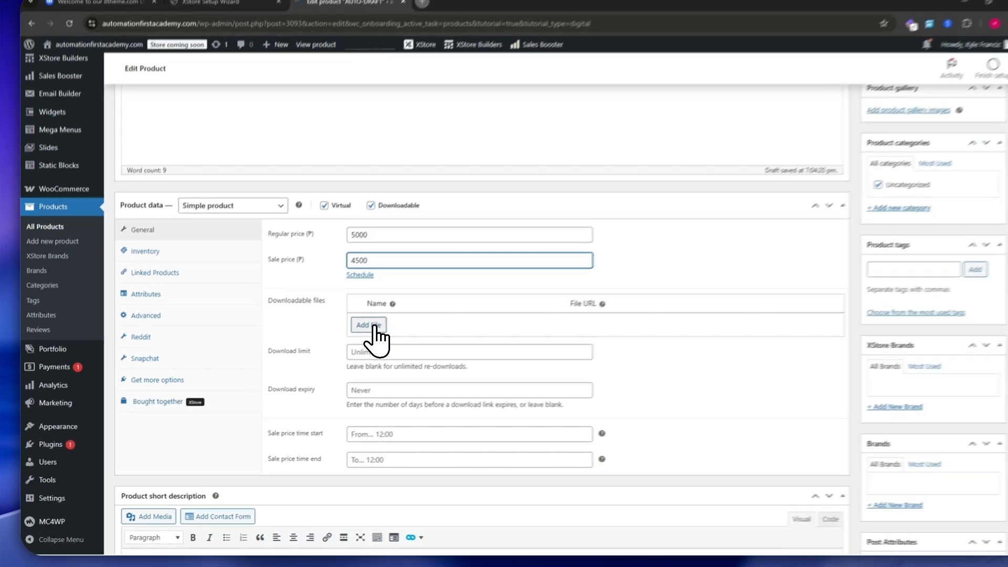
left_click(353, 333)
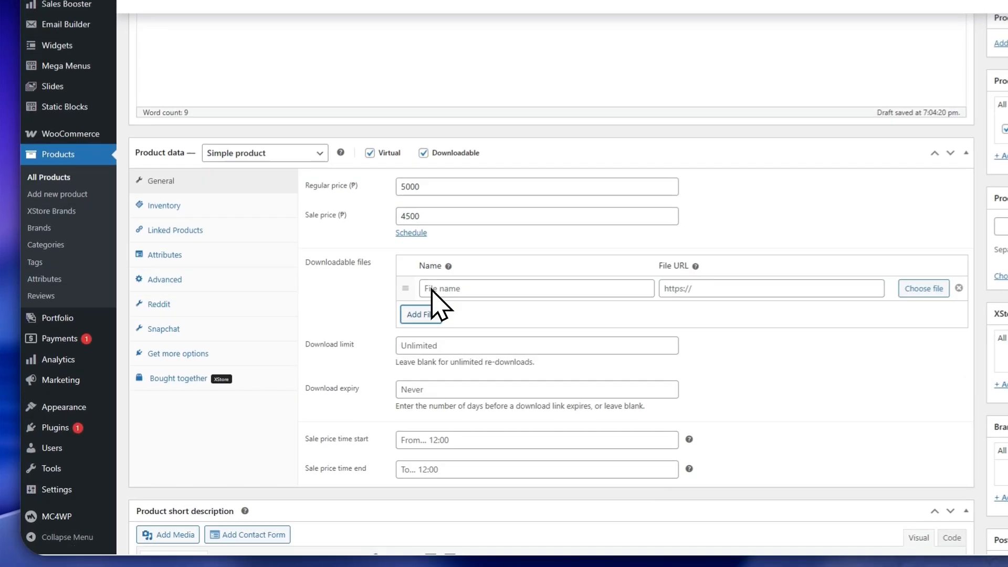
left_click(396, 335)
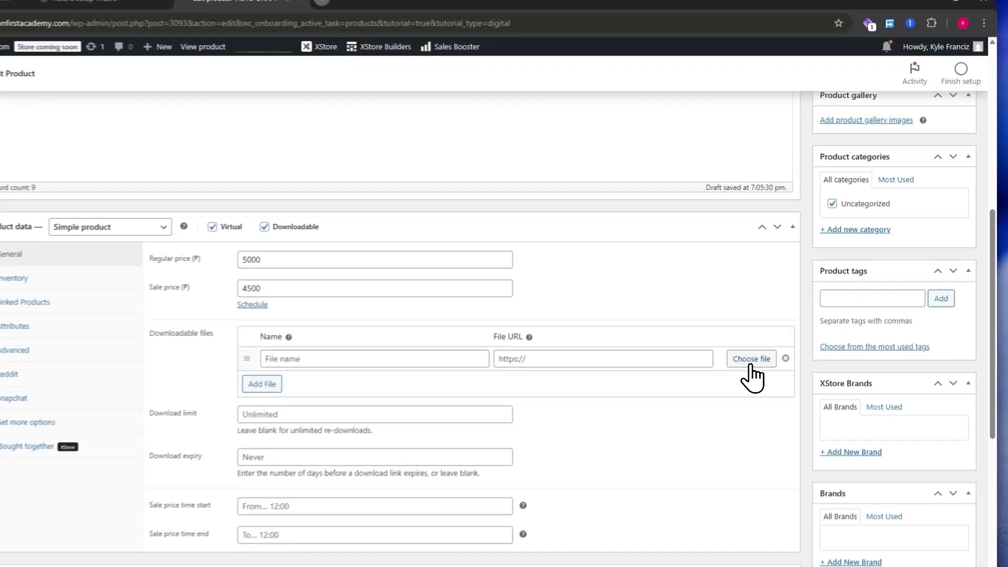
left_click(778, 336)
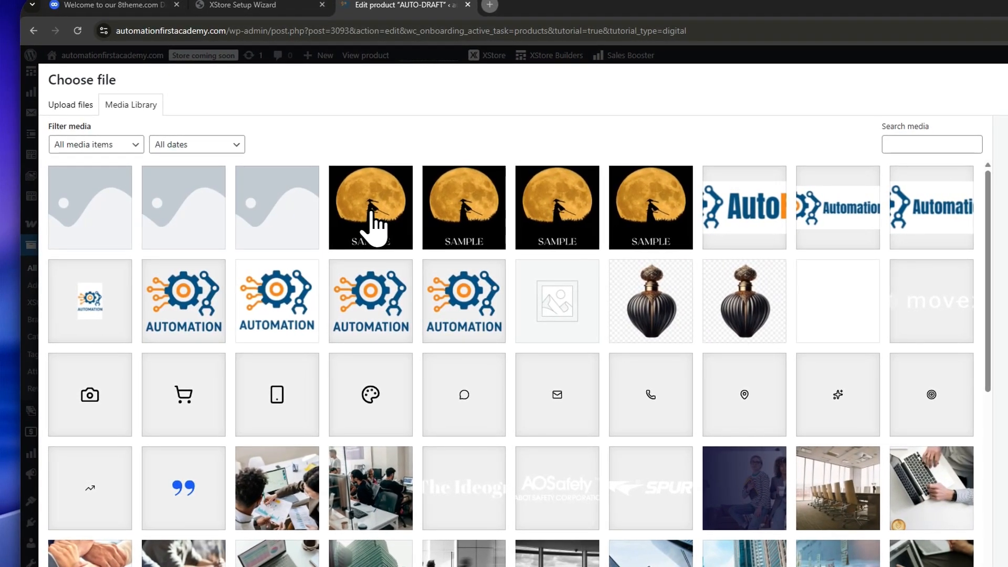
left_click(380, 226)
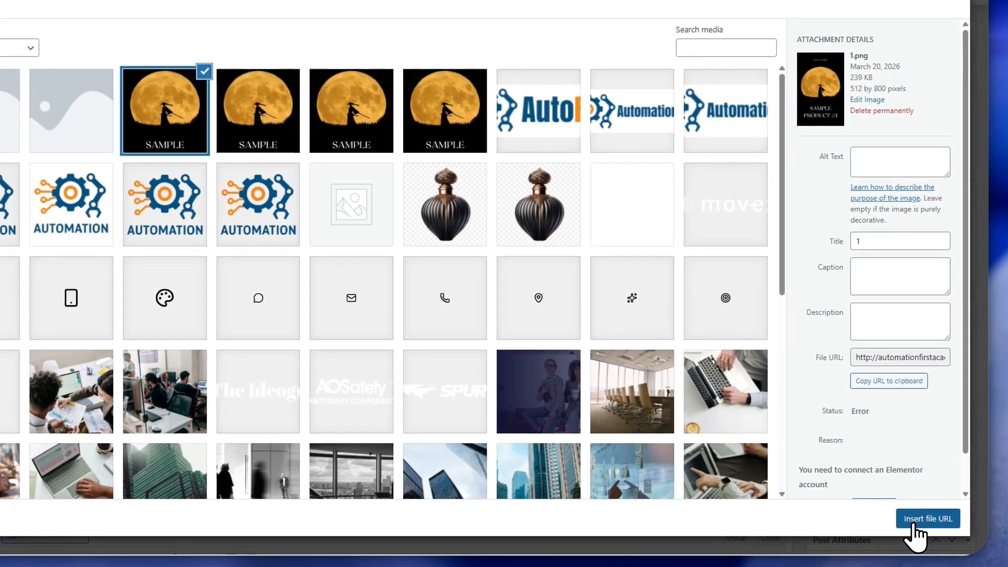
left_click(999, 536)
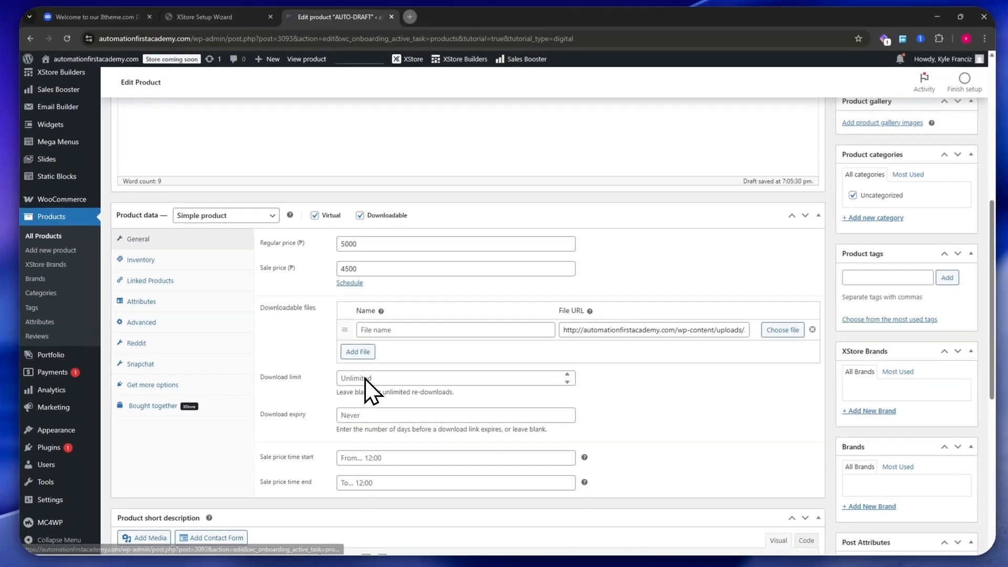
- Review the download limit, download expiry and sale price start and end time settings of the product
scroll(359, 388, "down", 3)
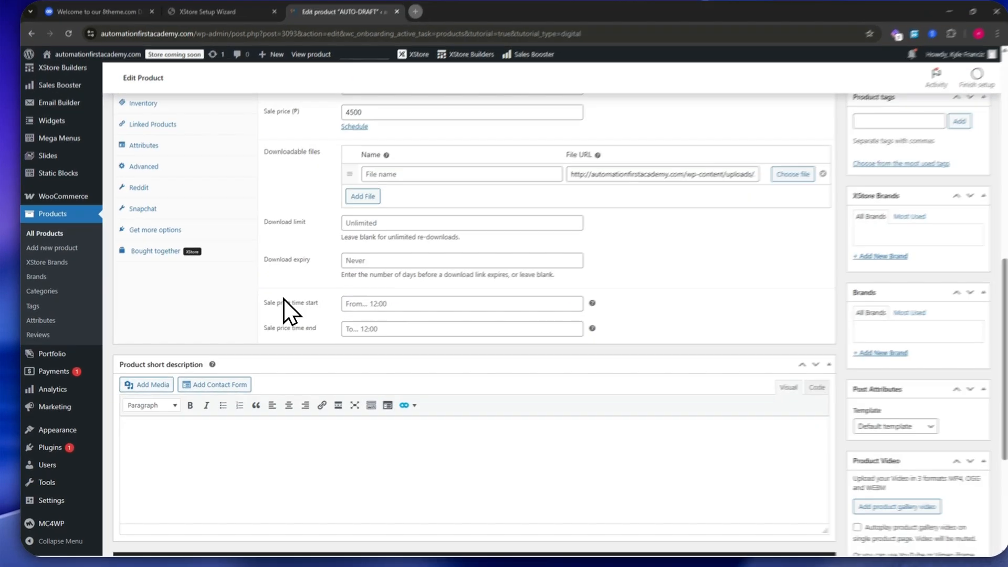
left_click_drag(266, 306, 307, 306)
left_click(385, 308)
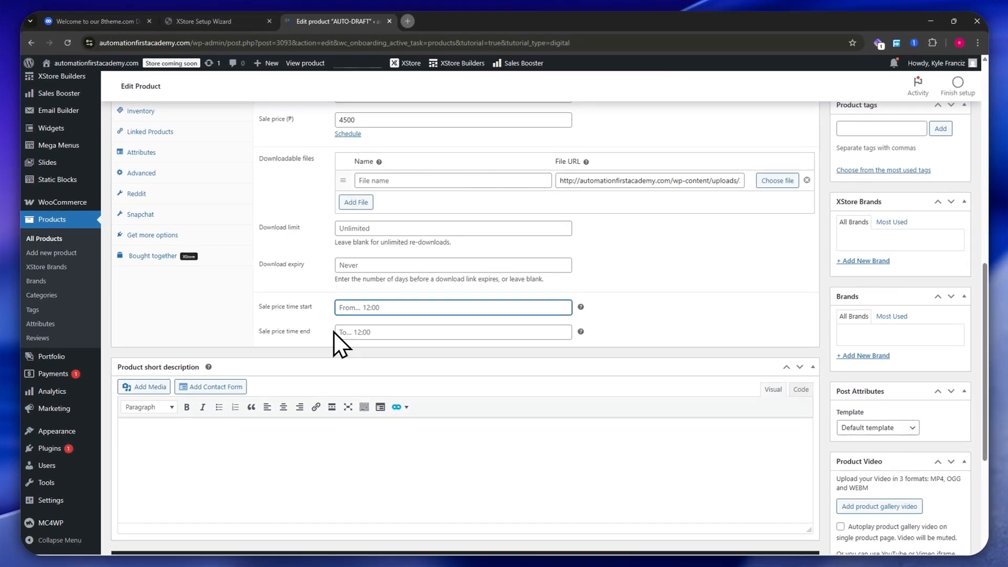
scroll(356, 333, "up", 2)
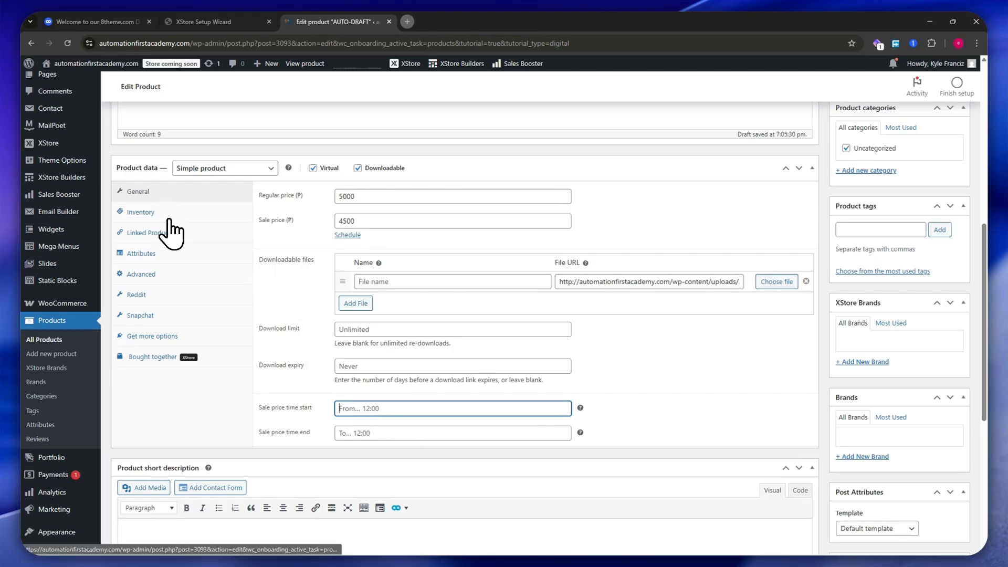
scroll(168, 224, "up", 1)
- Examine the product's inventory settings and the upsell and cross-sell search fields of its linked products
left_click(176, 279)
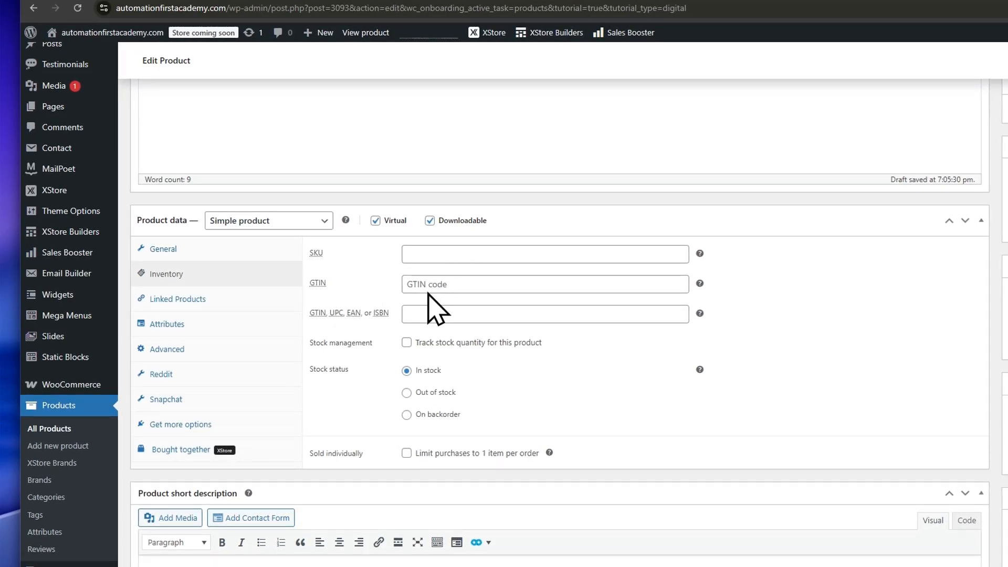
left_click(197, 299)
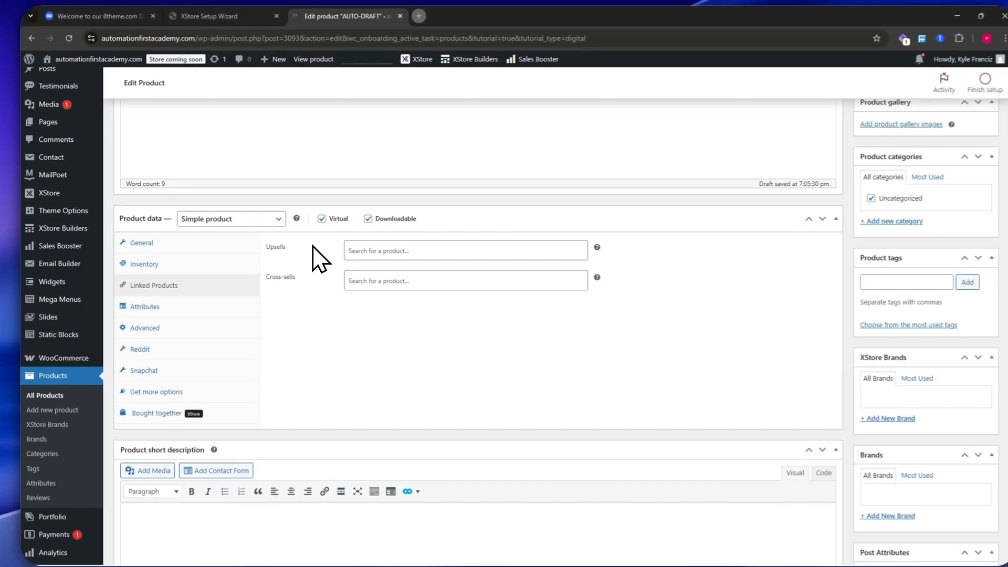
scroll(300, 314, "up", 5)
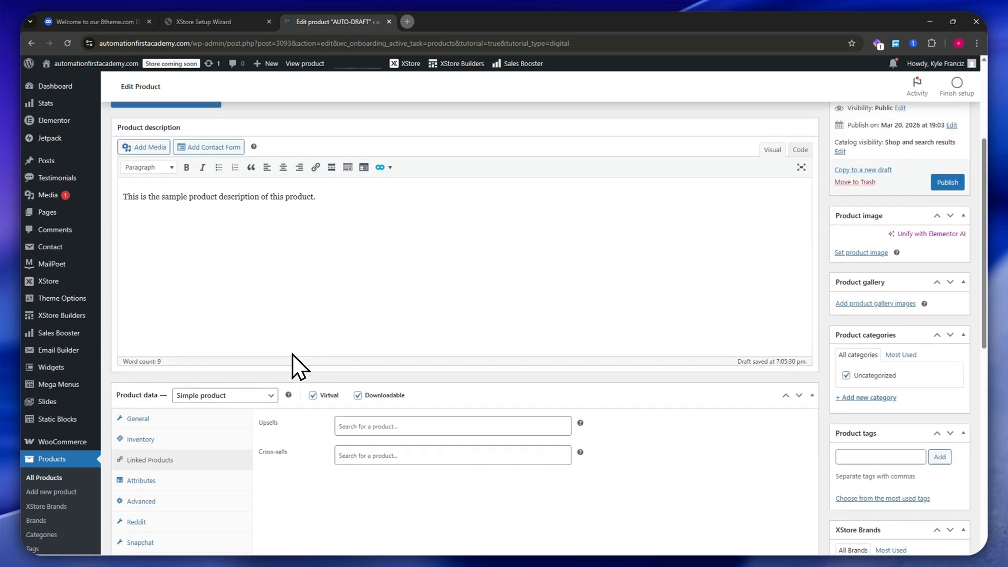
scroll(267, 308, "down", 6)
scroll(362, 320, "up", 5)
scroll(393, 337, "down", 5)
left_click(388, 304)
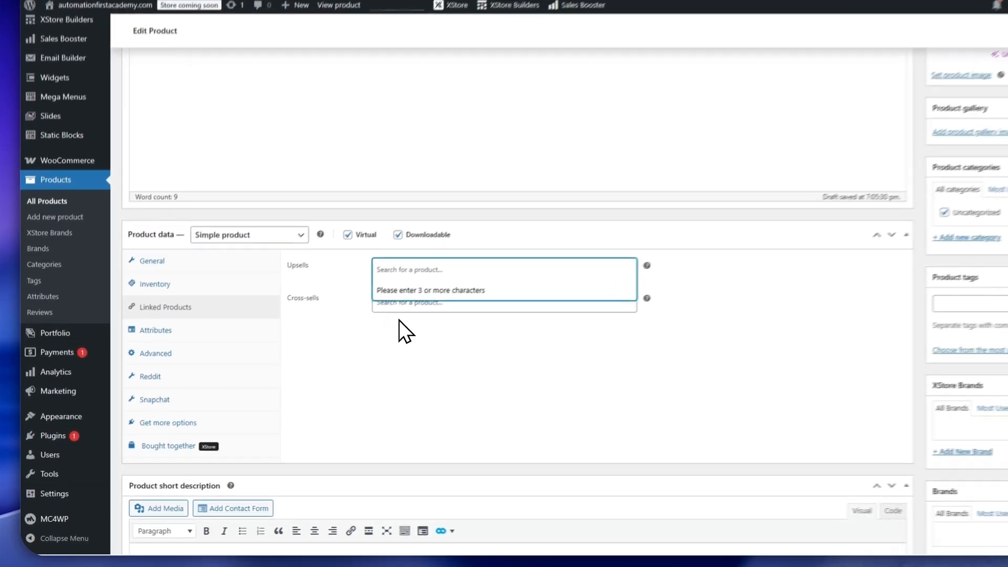
left_click(348, 352)
left_click(283, 322)
left_click(463, 290)
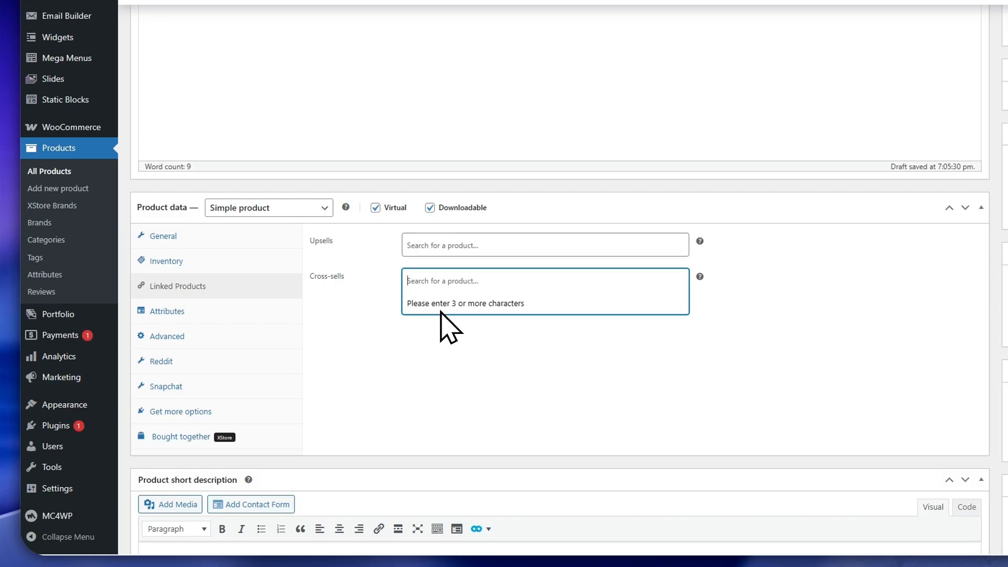
- Look through the product's attributes, advanced, Reddit and Snapchat settings and the recommended extensions such as WooCommerce Subscriptions
left_click(226, 318)
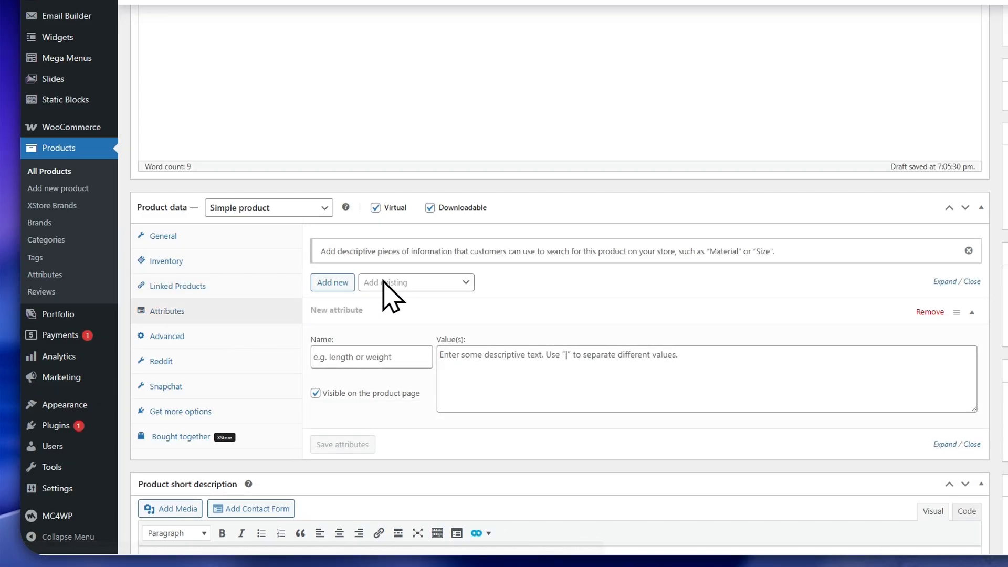
left_click(226, 338)
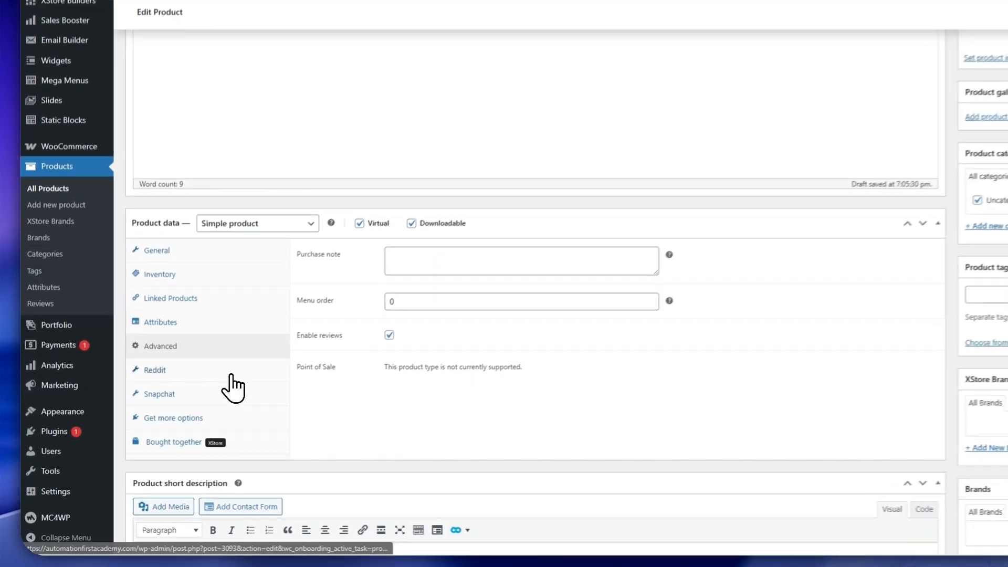
left_click(198, 397)
left_click(196, 418)
left_click(245, 418)
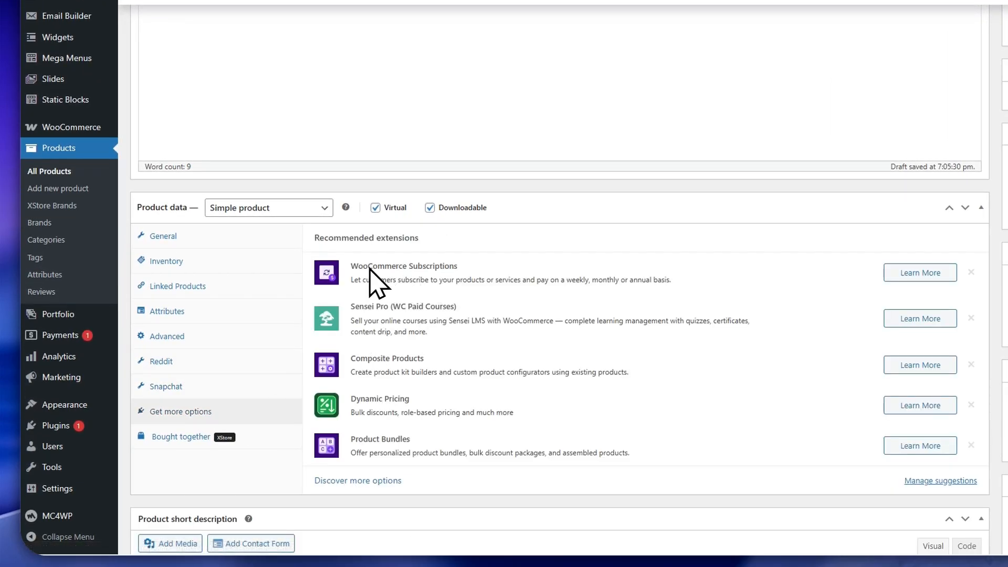
left_click_drag(374, 268, 472, 267)
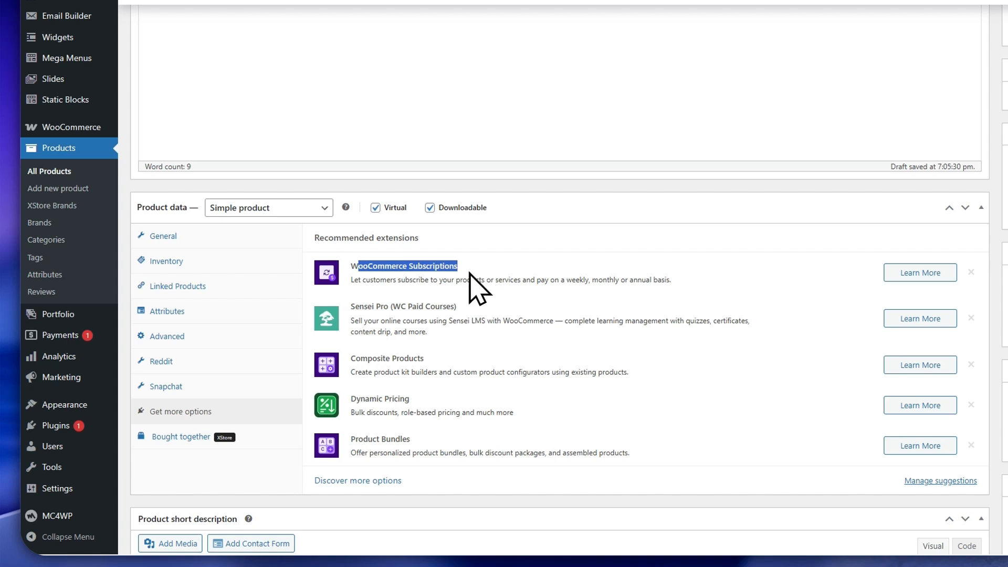
scroll(457, 320, "down", 2)
scroll(398, 325, "up", 2)
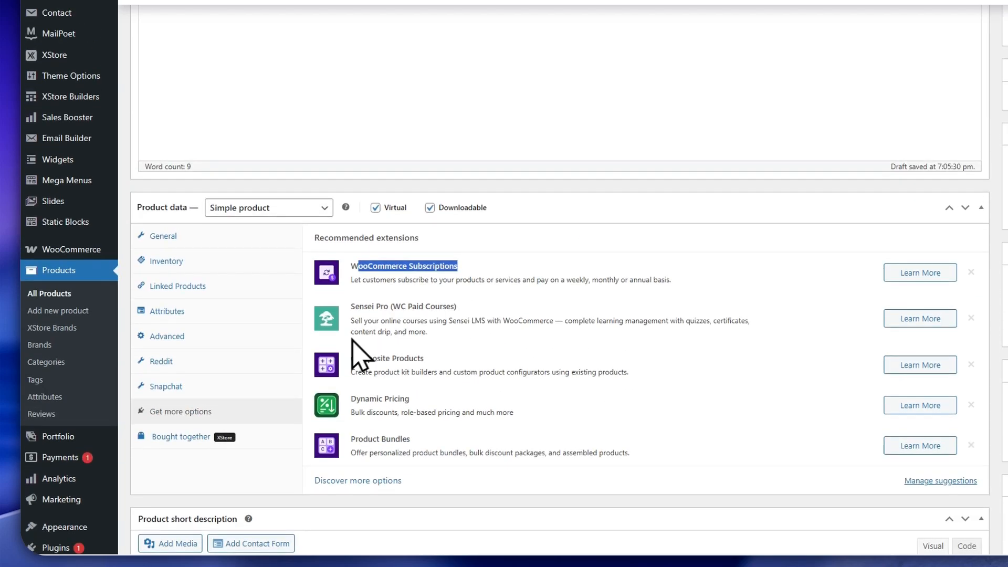
- Inspect the product search for items bought together with this product, leaving it empty
left_click(247, 443)
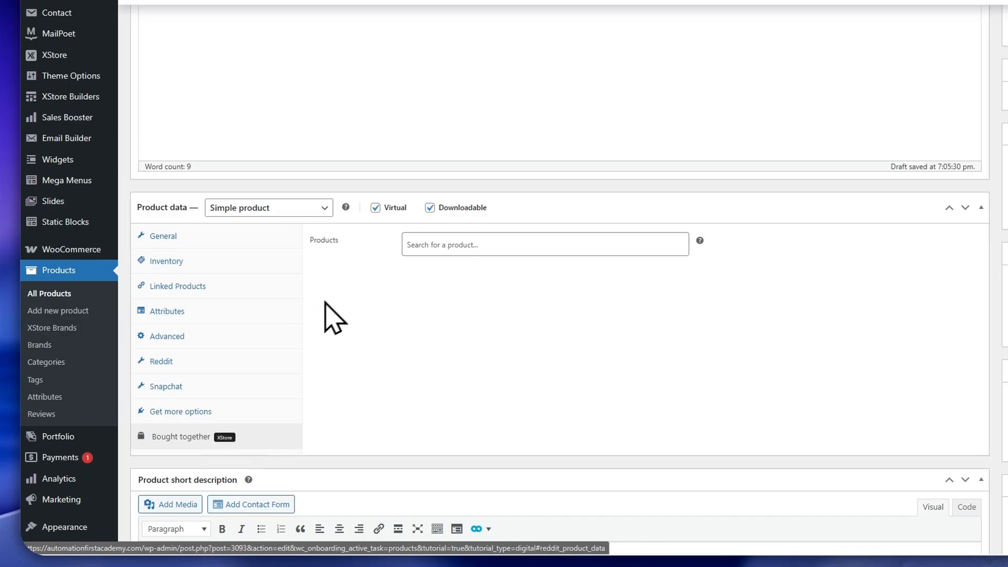
left_click(455, 246)
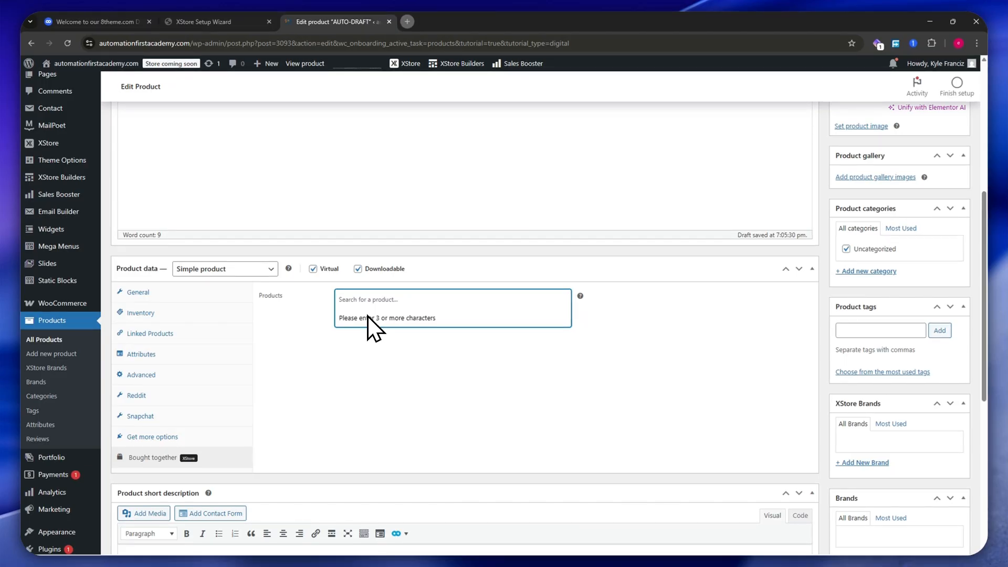
scroll(265, 316, "up", 6)
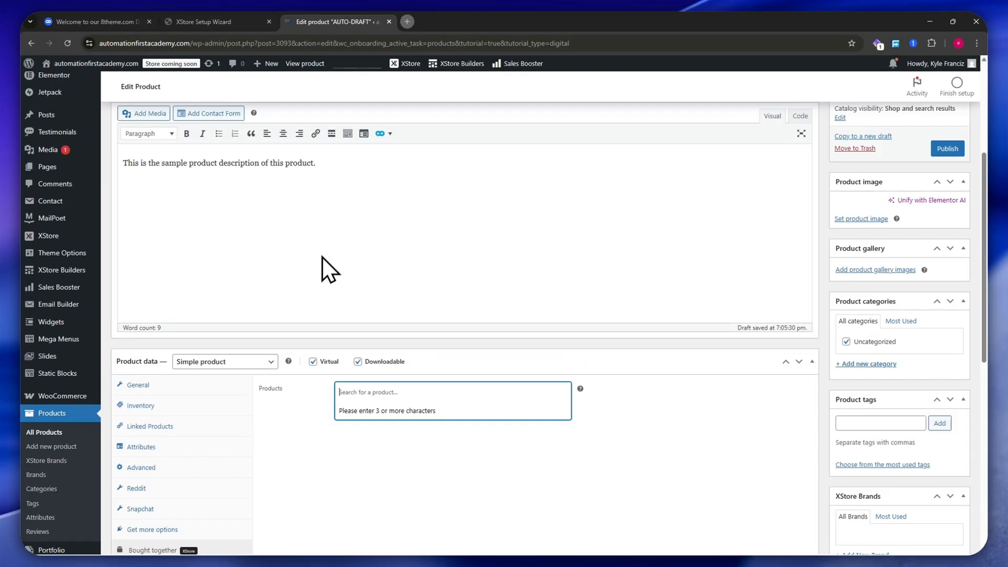
scroll(326, 291, "down", 6)
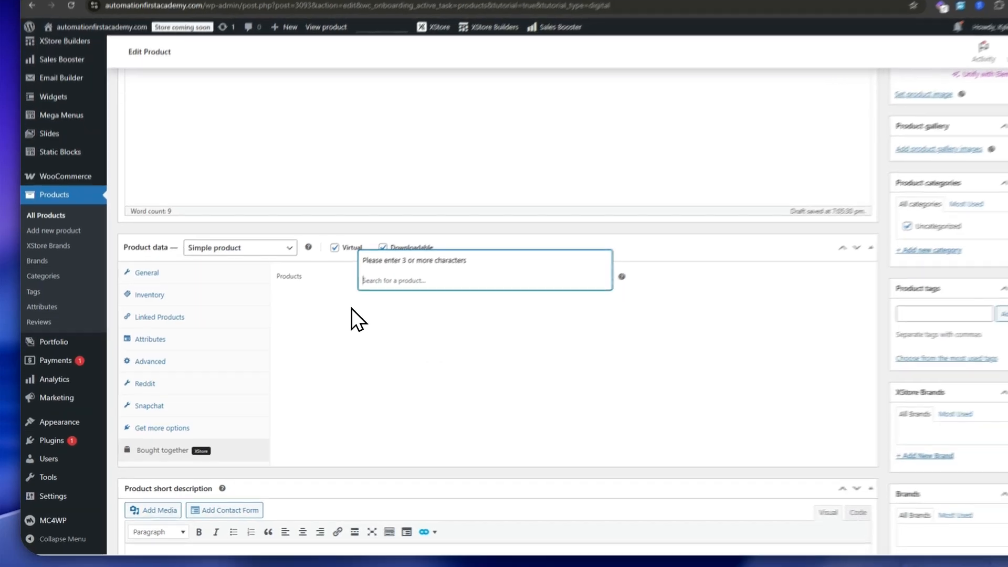
left_click(328, 321)
- Enter "This is a sample short product description." as the product short description
scroll(224, 440, "down", 3)
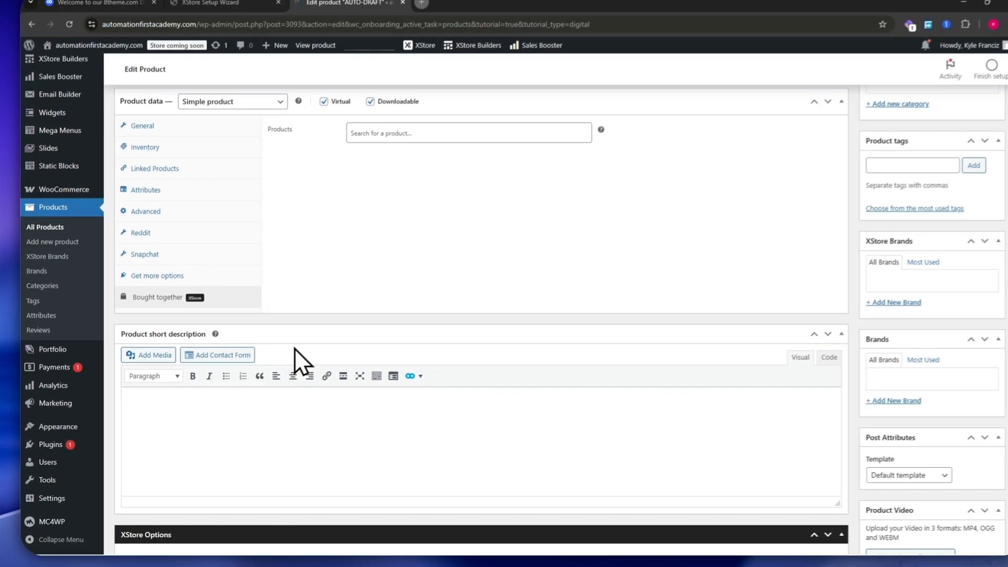
scroll(368, 302, "up", 3)
scroll(412, 270, "down", 3)
scroll(161, 367, "down", 3)
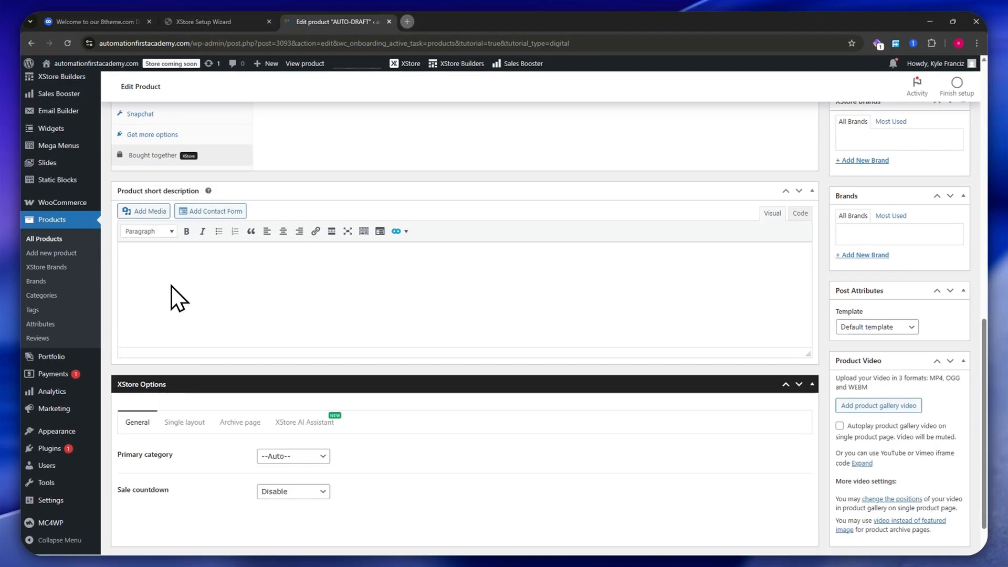
left_click(171, 266)
type("Th")
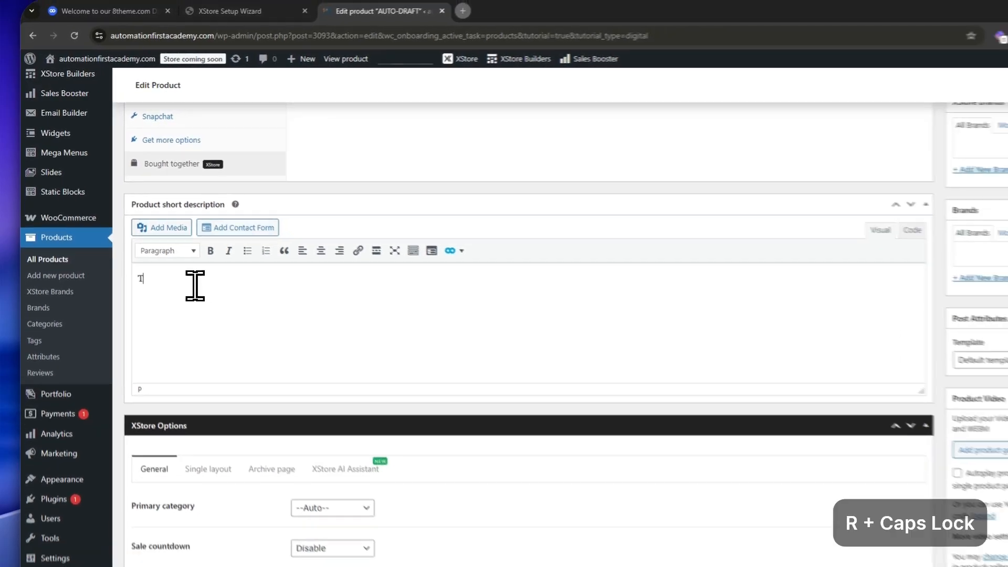
key("BackSpace")
type("his is a sample short product description.")
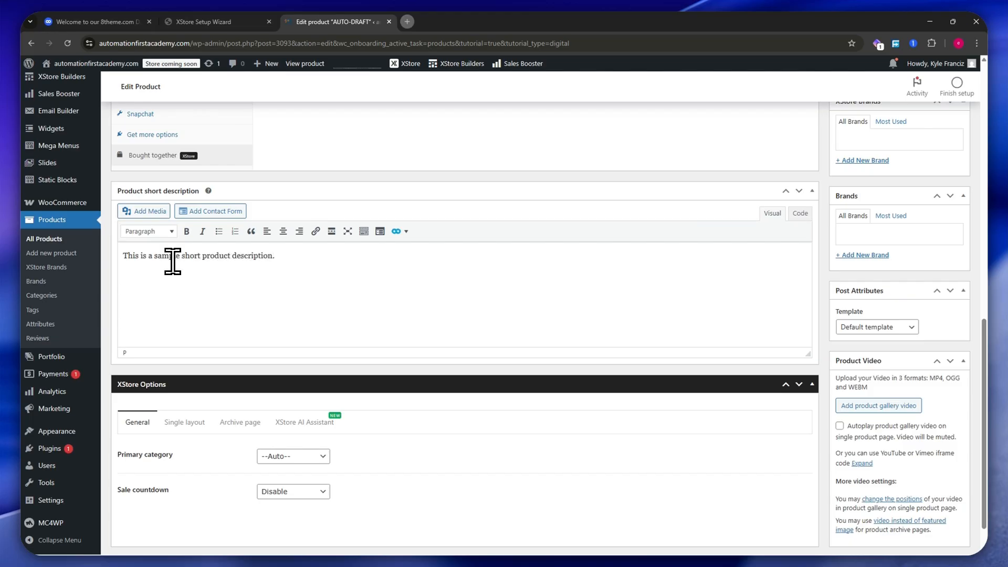
- Examine the primary category and sale countdown choices in the general XStore options without changing them
scroll(173, 261, "down", 1)
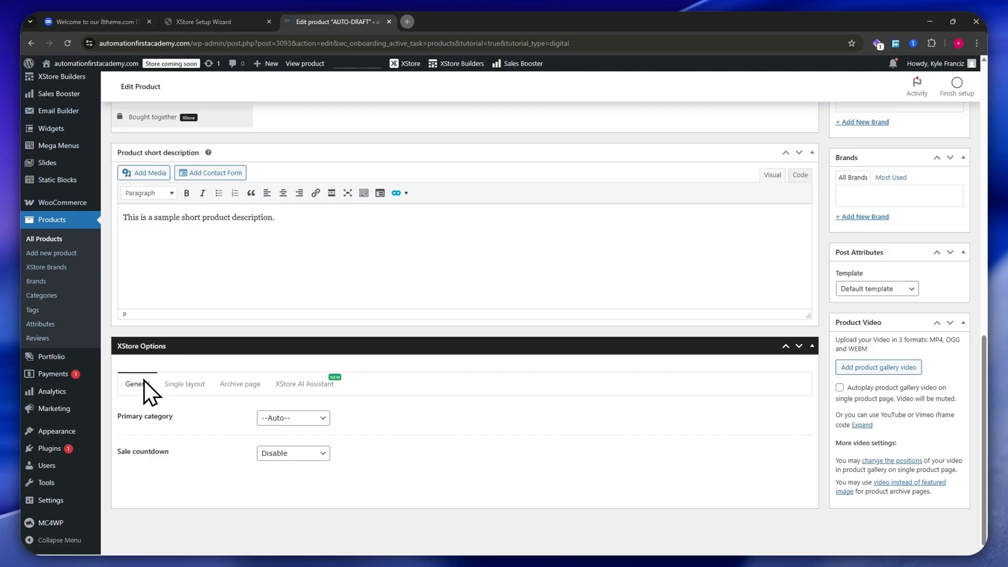
left_click(293, 419)
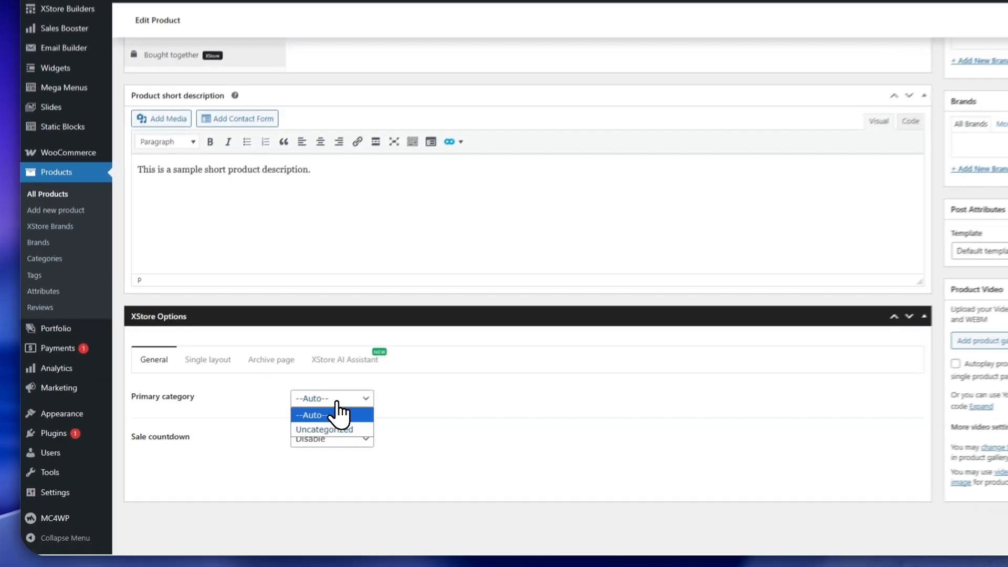
left_click(366, 415)
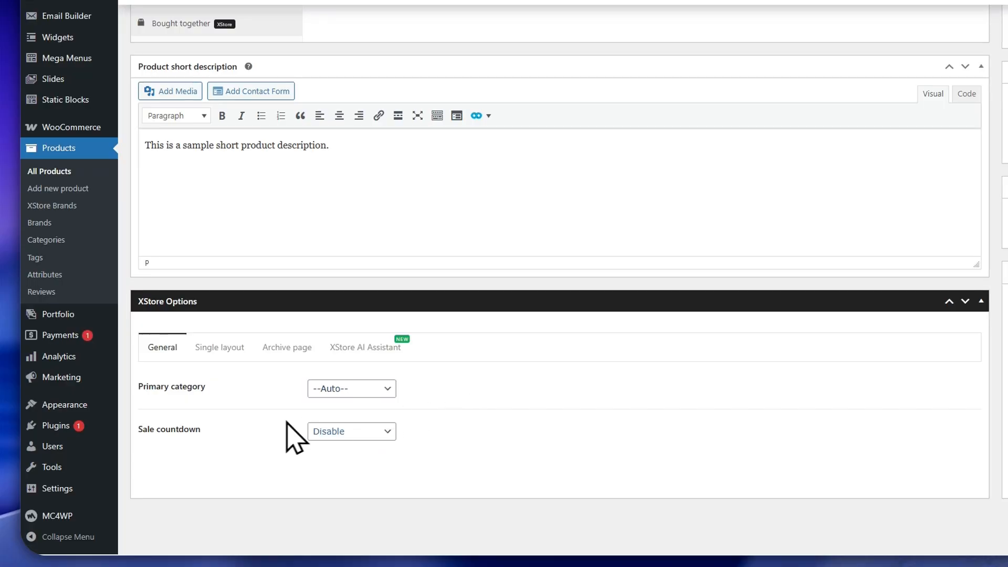
left_click(317, 431)
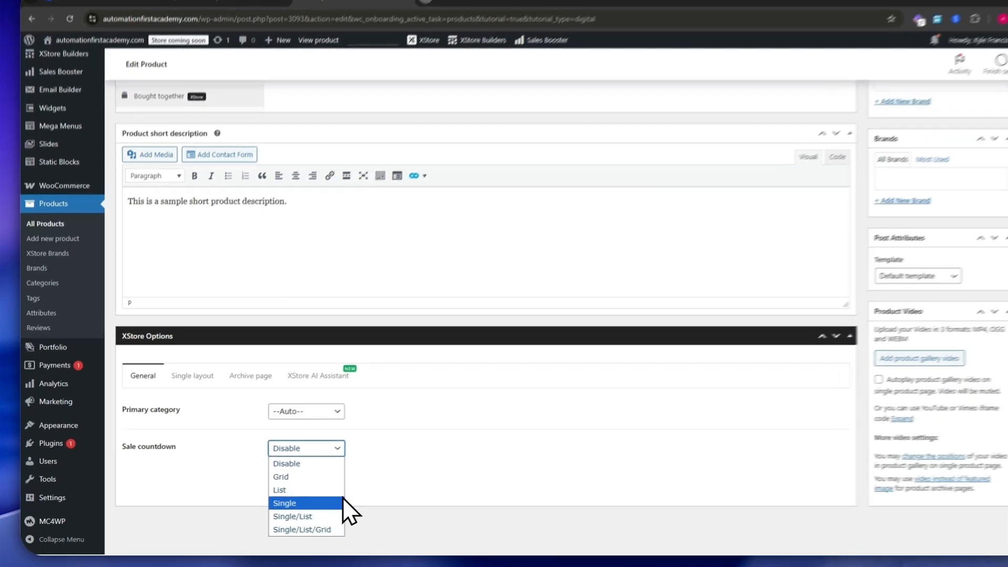
left_click(348, 438)
left_click(289, 455)
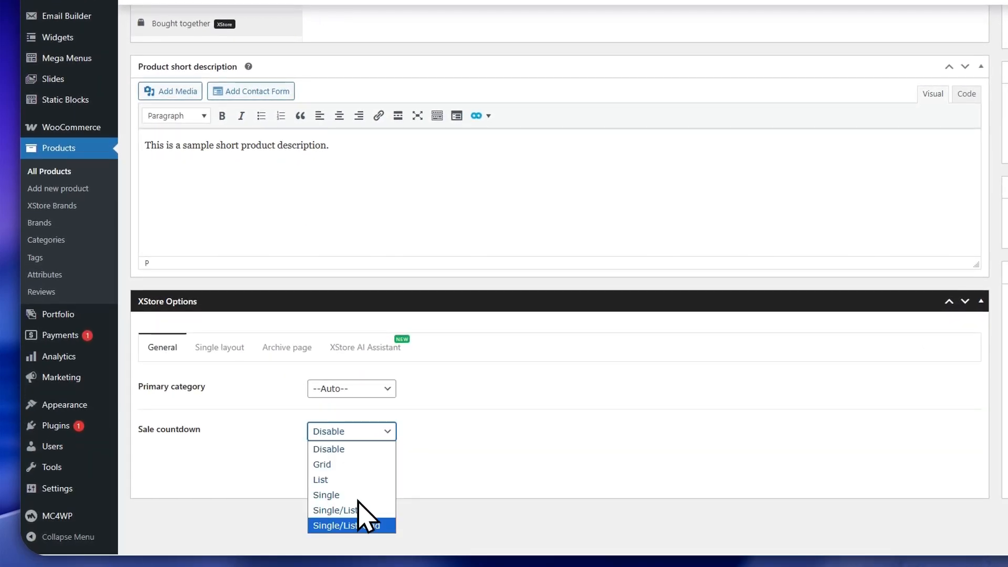
left_click(427, 474)
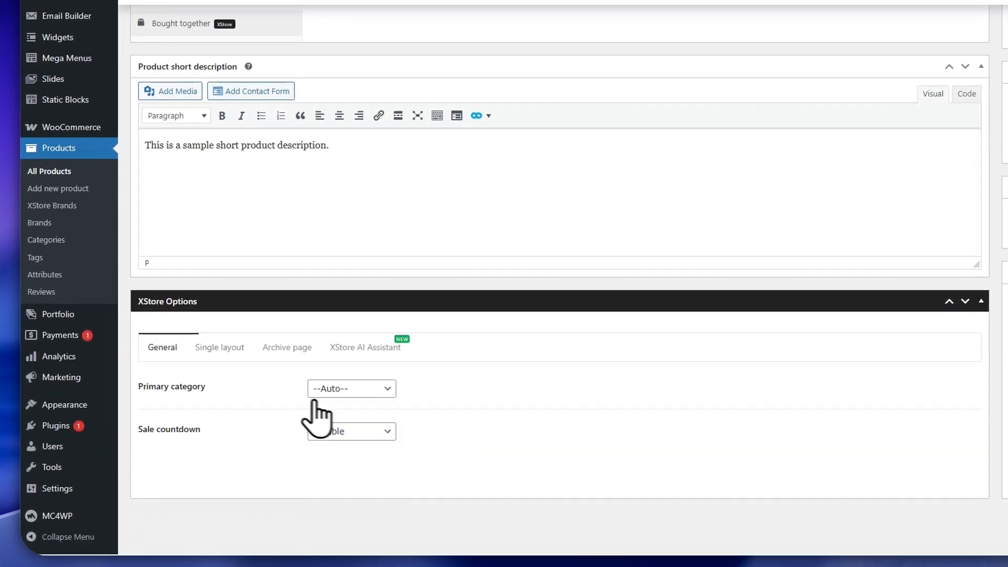
- Review the XStore single layout options for the product, from product layout to the custom tab
left_click(217, 353)
scroll(398, 399, "down", 1)
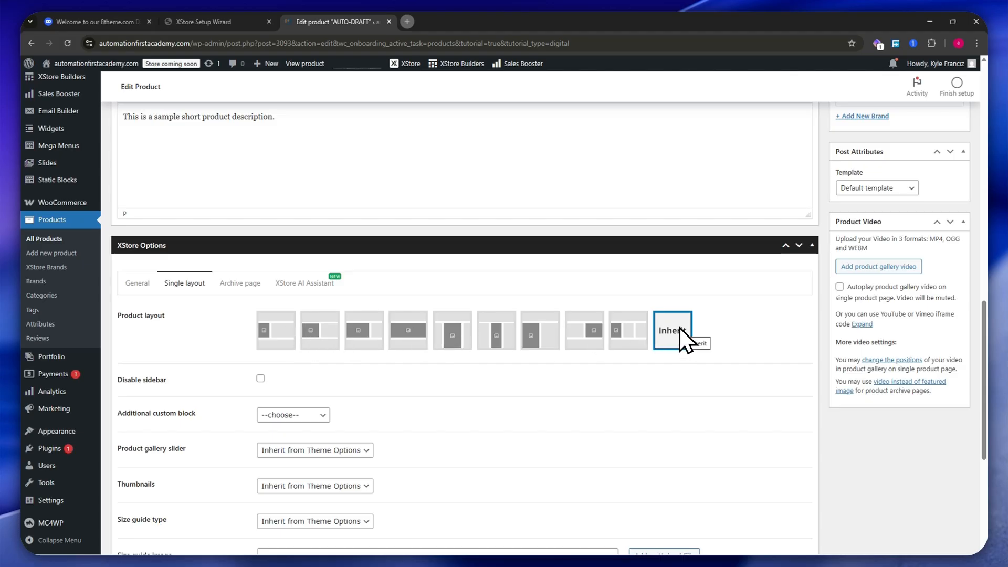
scroll(249, 380, "down", 5)
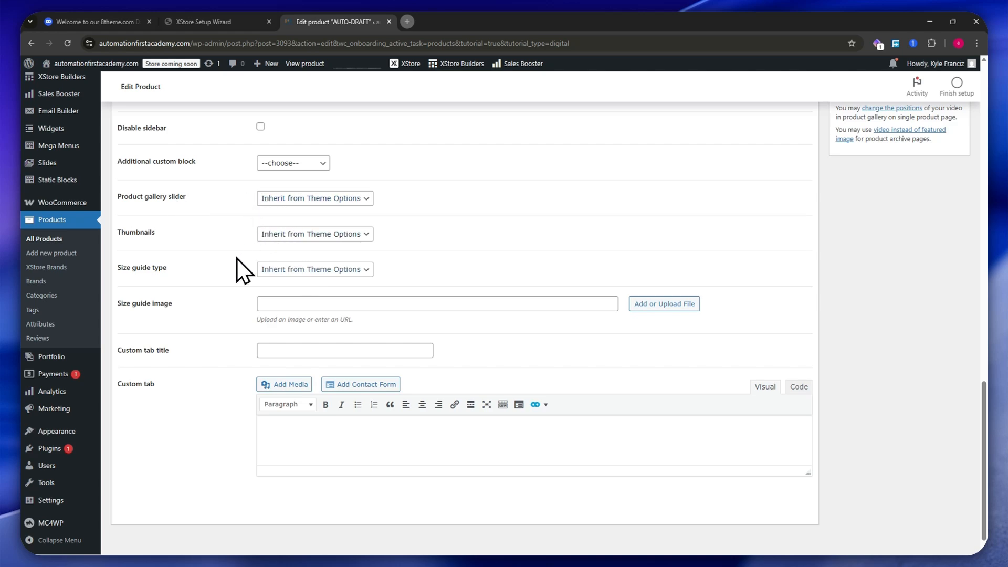
scroll(291, 305, "up", 6)
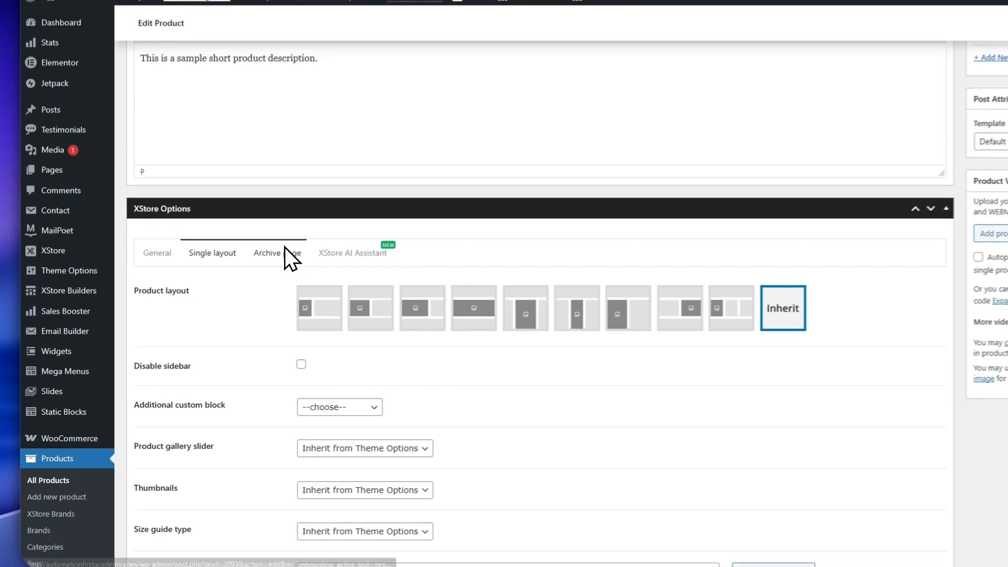
- Check the XStore archive page options, including the image hover effect choices, and view the XStore AI Assistant section
left_click(246, 226)
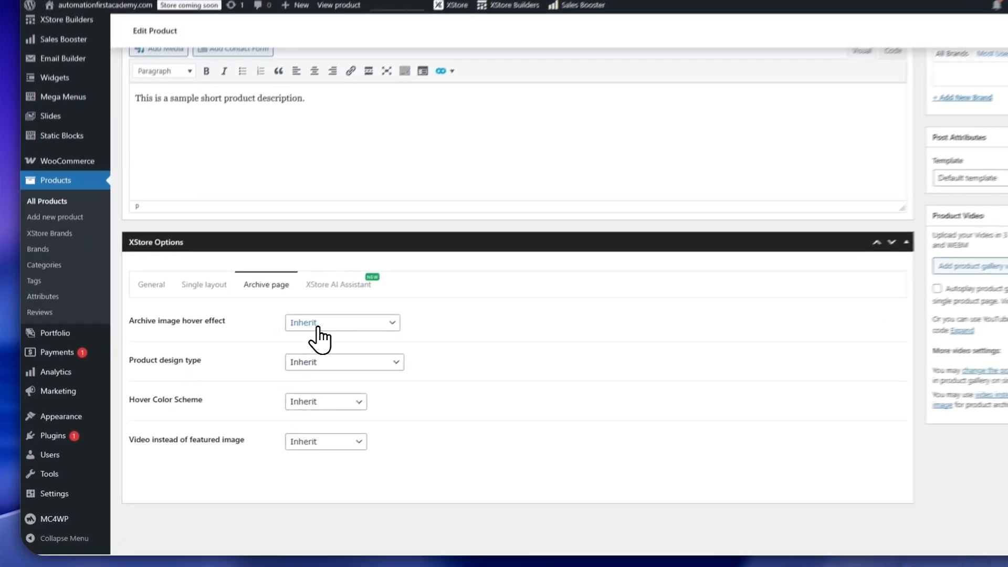
left_click(294, 348)
left_click(378, 323)
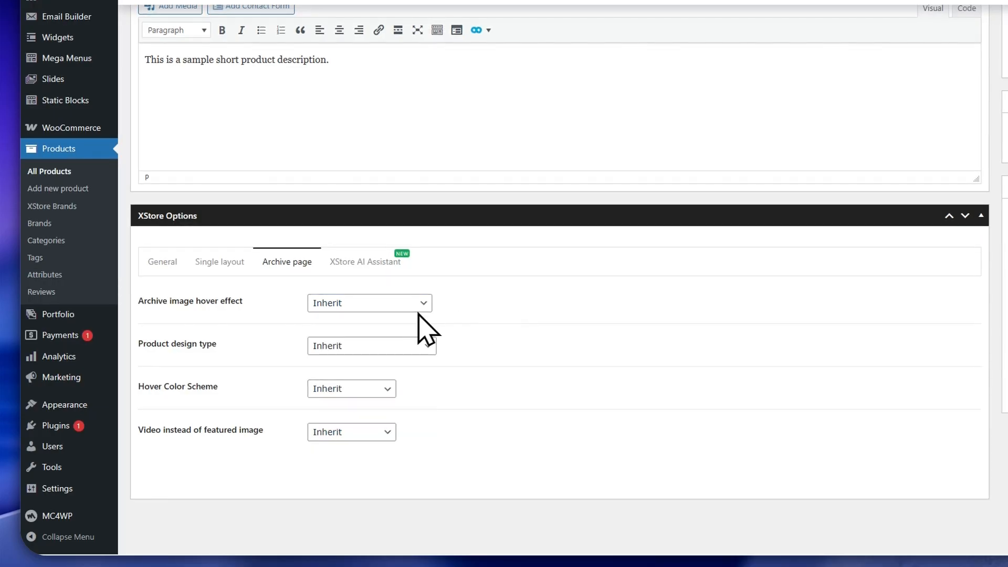
left_click(346, 303)
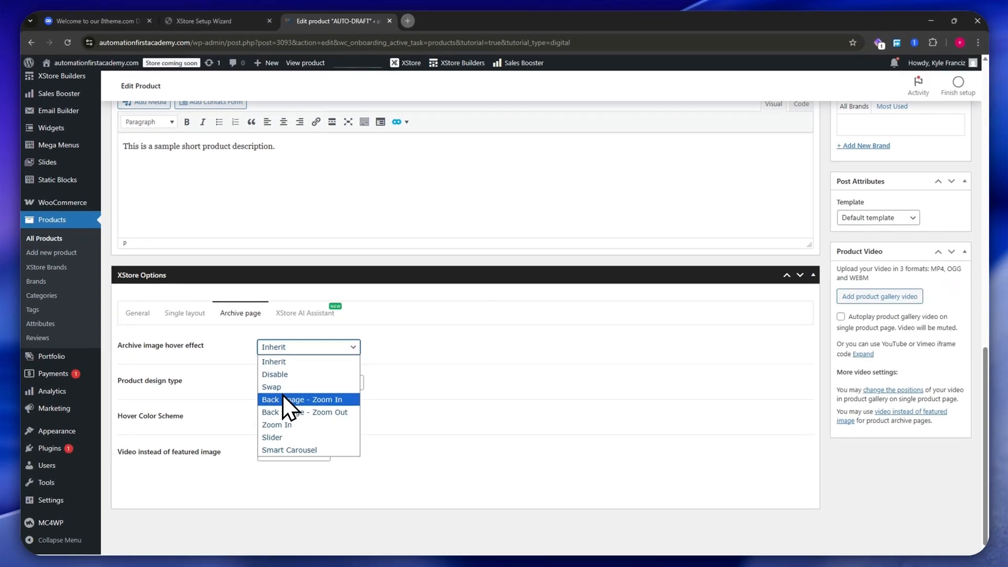
left_click(393, 362)
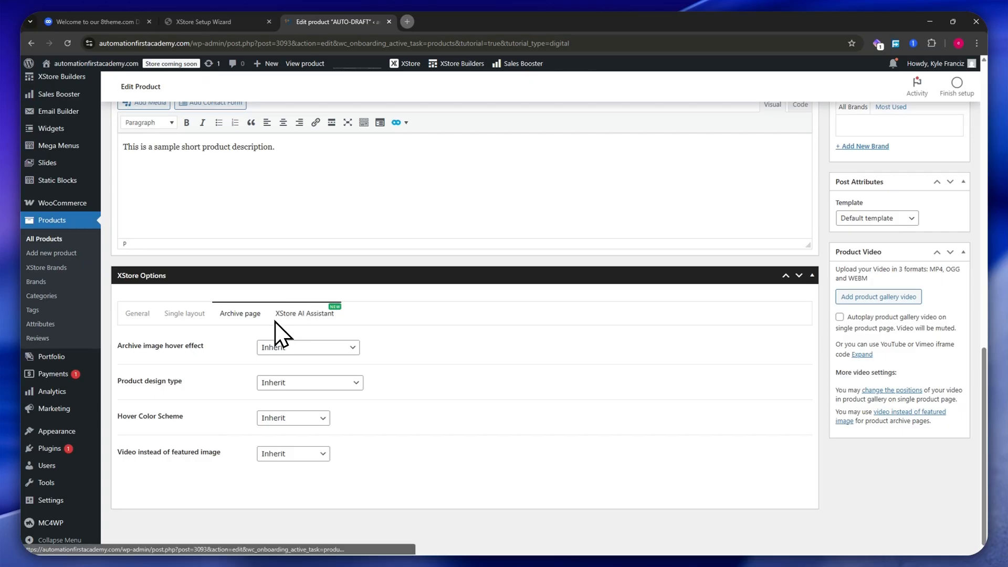
left_click(289, 318)
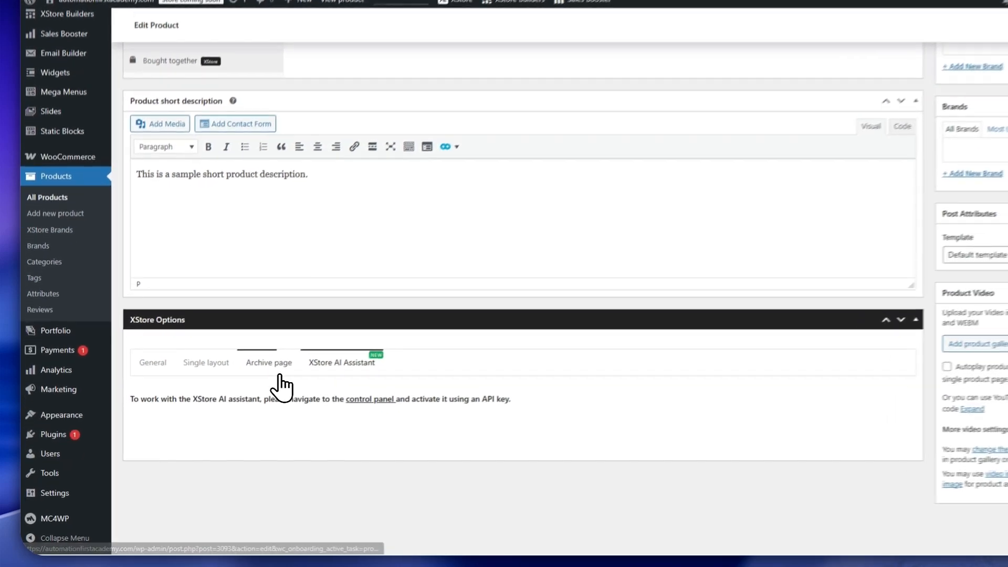
- Recheck the product's archive page, single layout and general XStore options and look back over the product page
left_click(239, 391)
scroll(278, 420, "down", 2)
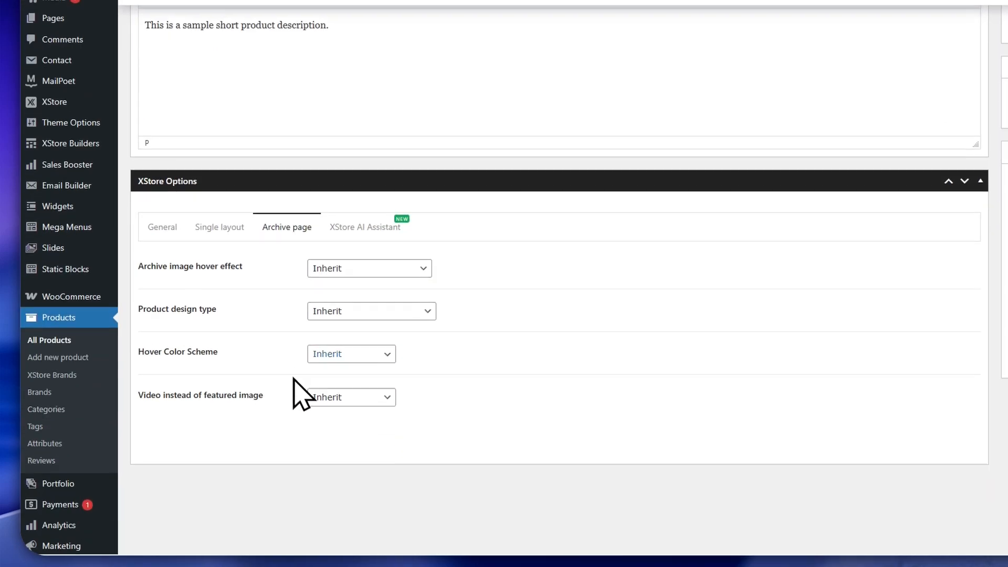
left_click(218, 227)
left_click(163, 227)
scroll(647, 349, "up", 10)
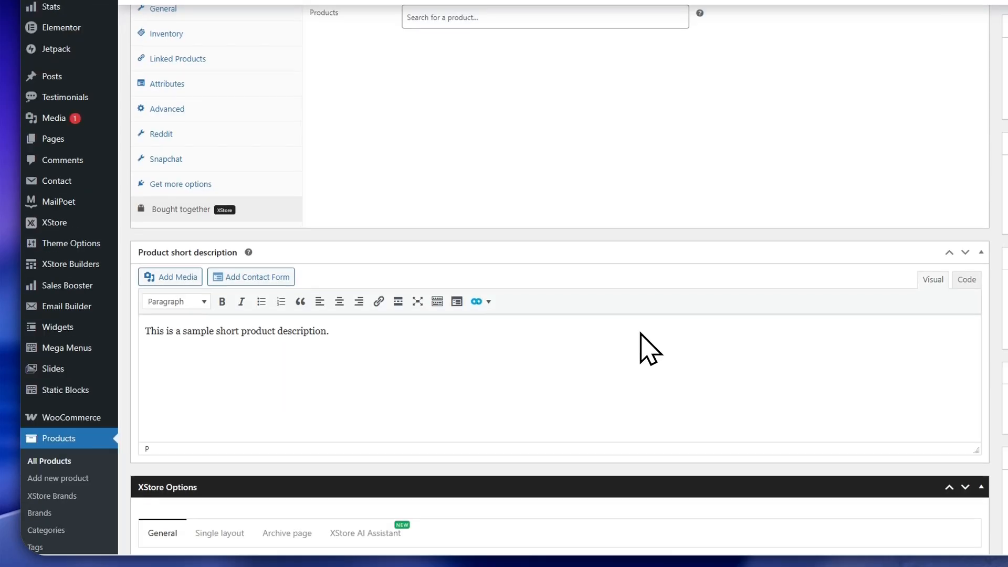
scroll(604, 347, "up", 3)
scroll(912, 305, "down", 4)
scroll(908, 238, "up", 4)
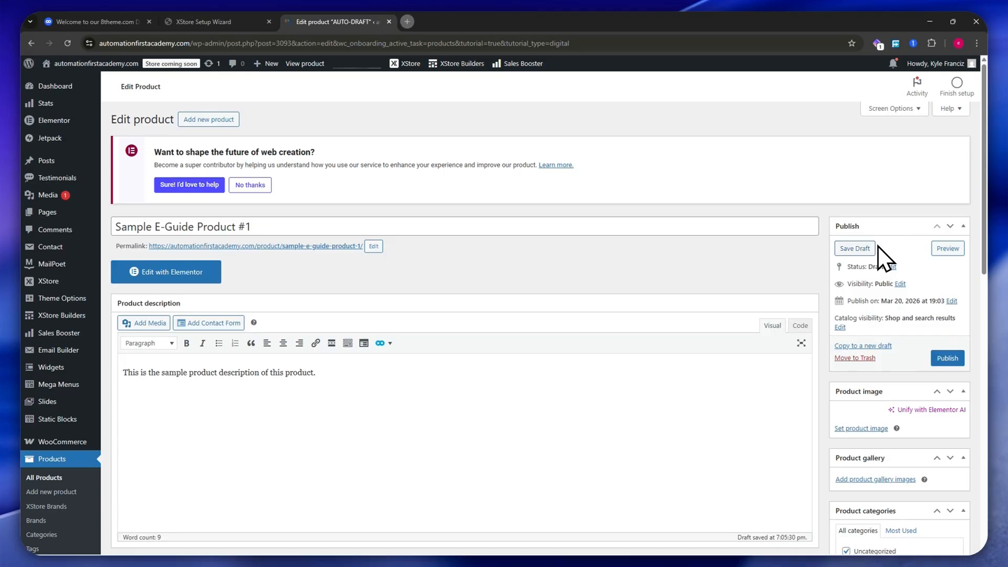
- Set 1.png, the first SAMPLE moon picture in the media library, as the product image
scroll(880, 236, "down", 1)
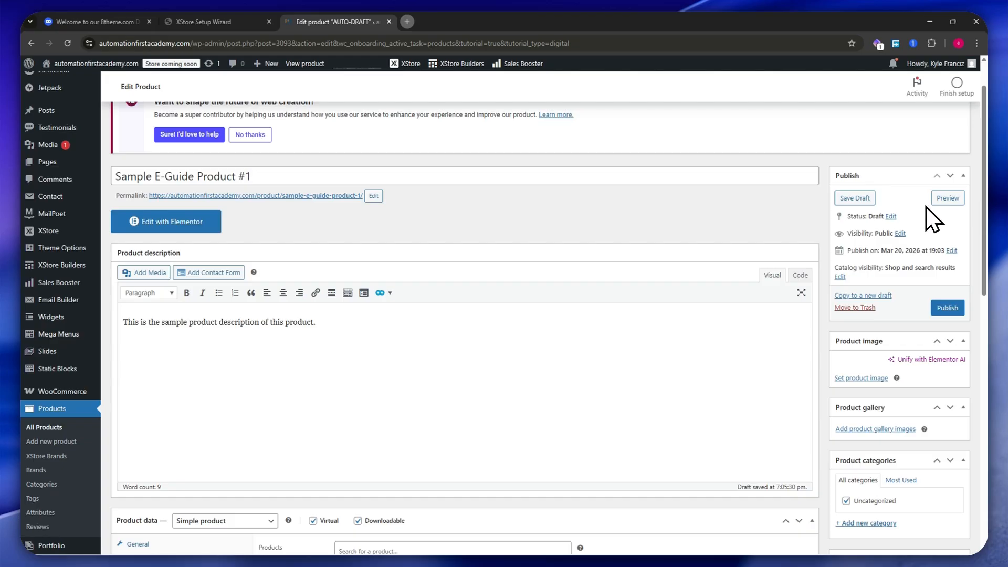
scroll(932, 318, "down", 2)
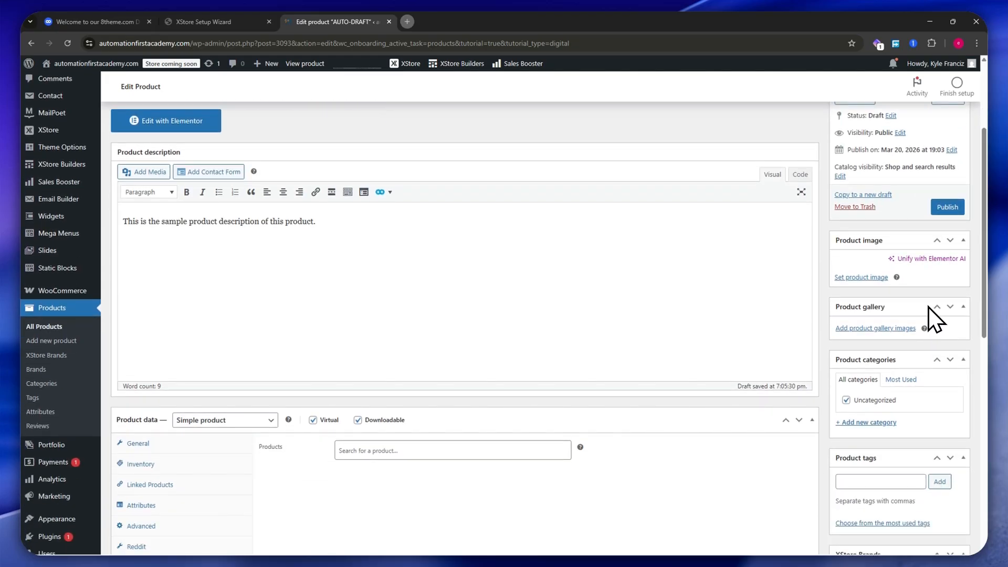
scroll(885, 283, "down", 1)
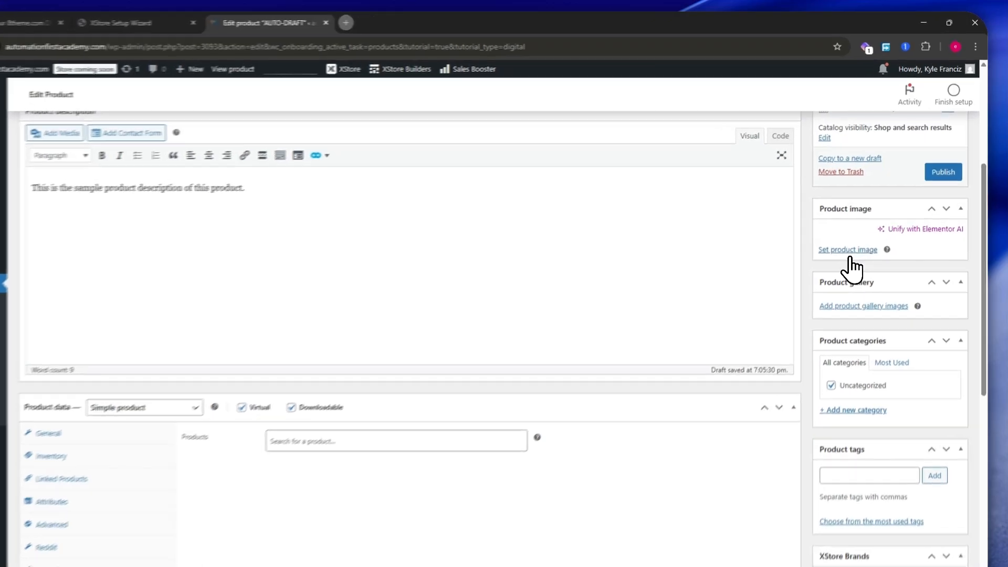
left_click(865, 228)
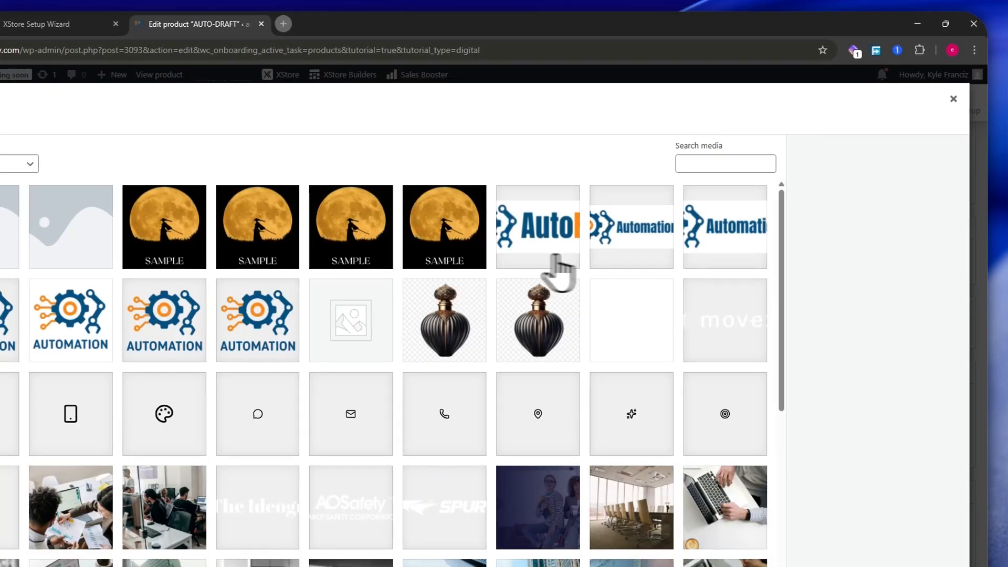
left_click(172, 247)
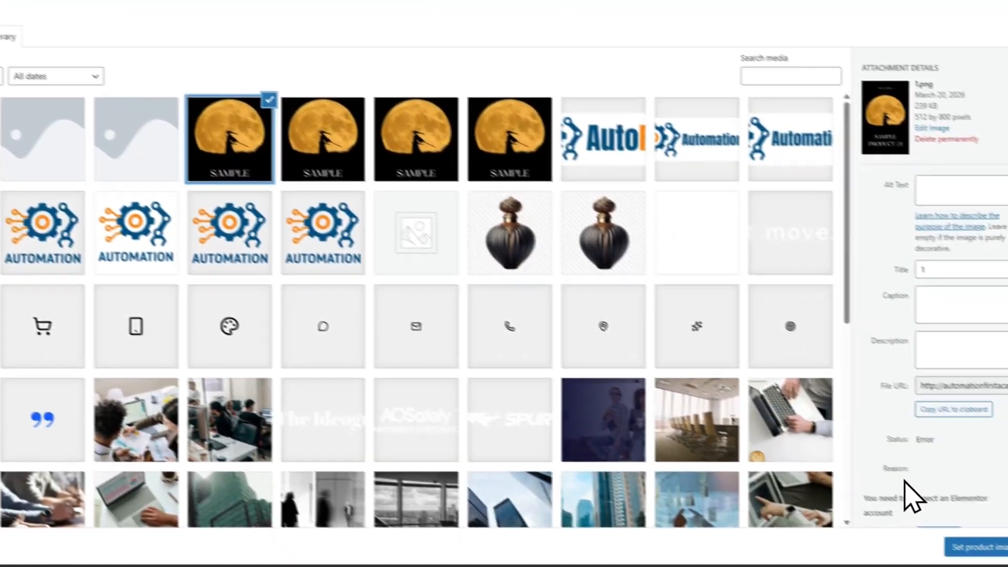
left_click(973, 546)
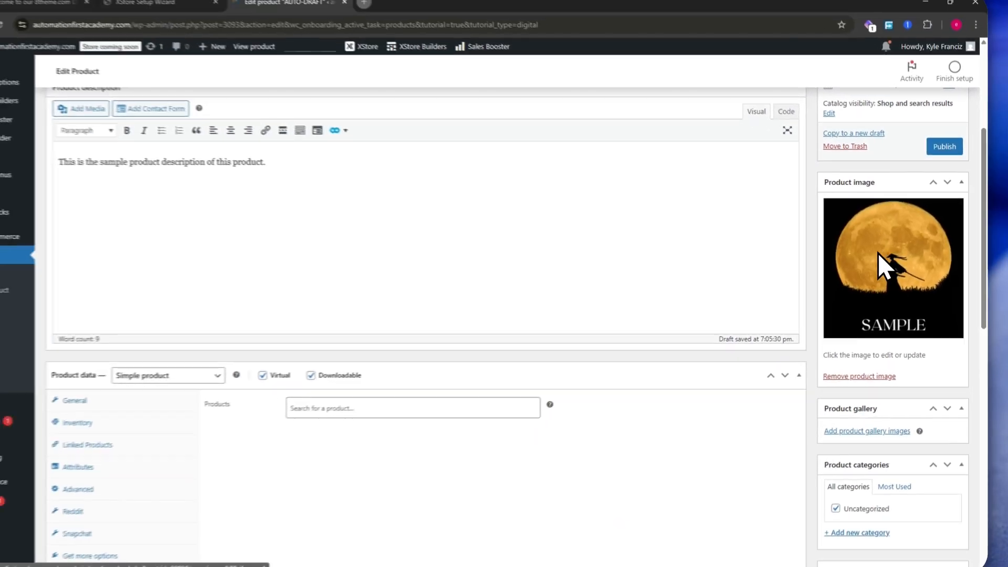
- Review the product's gallery, categories, tags, brands, template and video settings without changing them
scroll(882, 262, "down", 2)
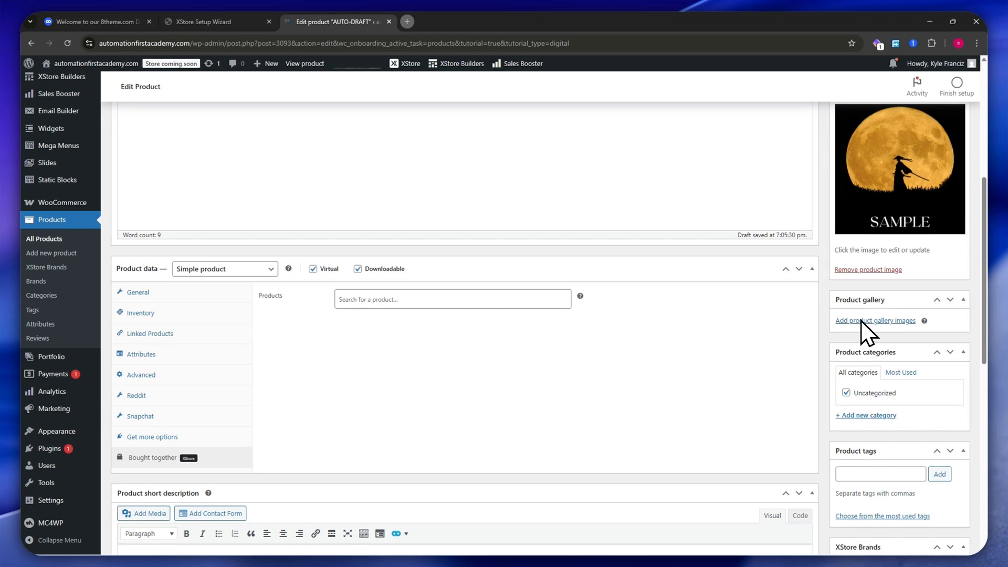
scroll(893, 326, "down", 2)
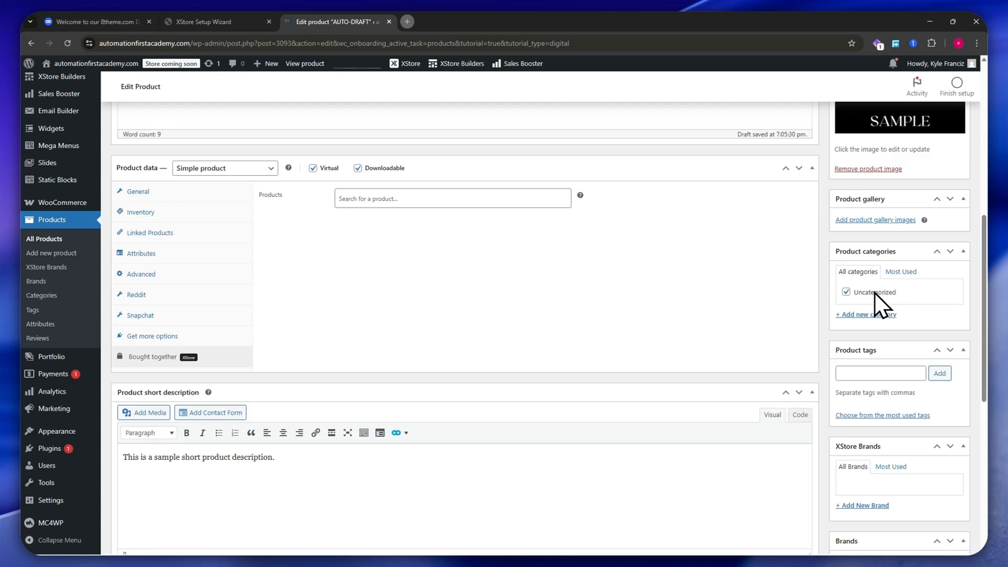
scroll(875, 347, "down", 1)
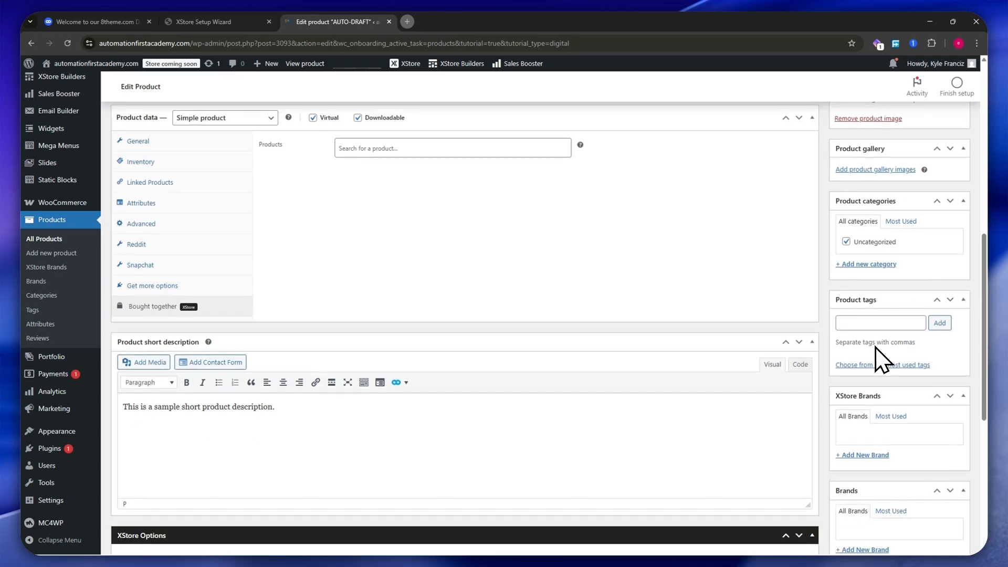
scroll(866, 315, "down", 2)
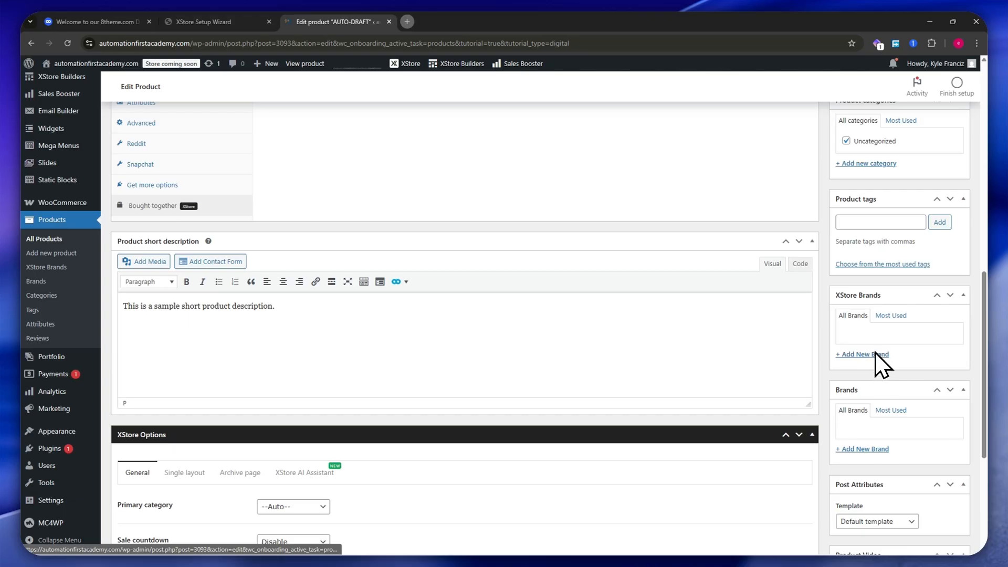
scroll(863, 330, "down", 1)
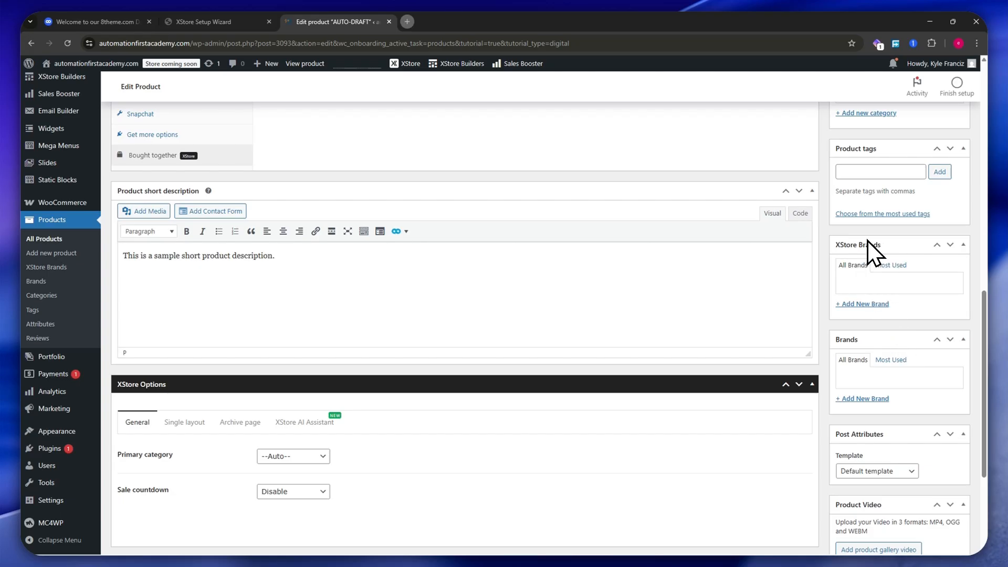
scroll(870, 265, "down", 3)
scroll(873, 286, "down", 1)
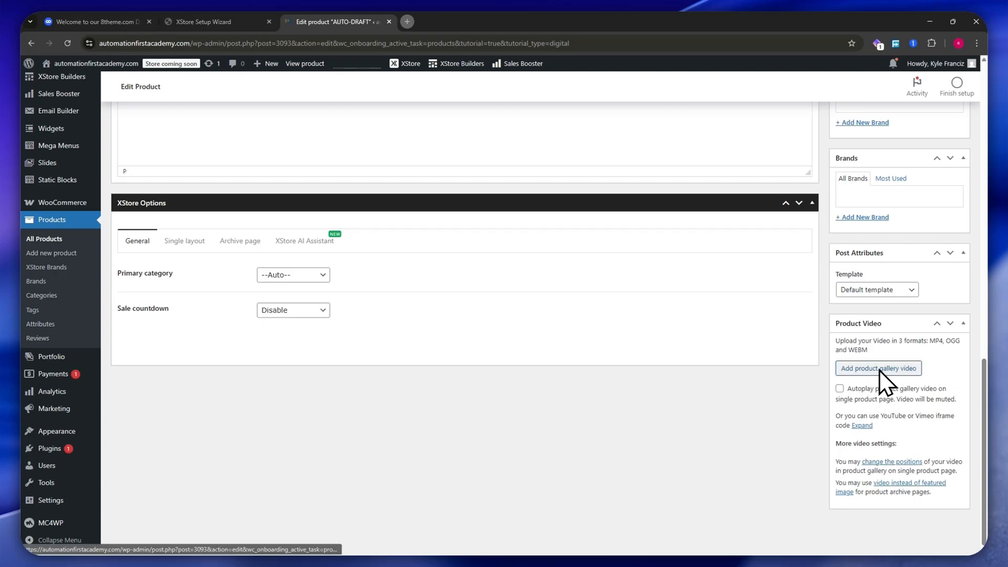
- Check the product page once more from title to short description and publish Sample E-Guide Product #1
scroll(867, 363, "up", 15)
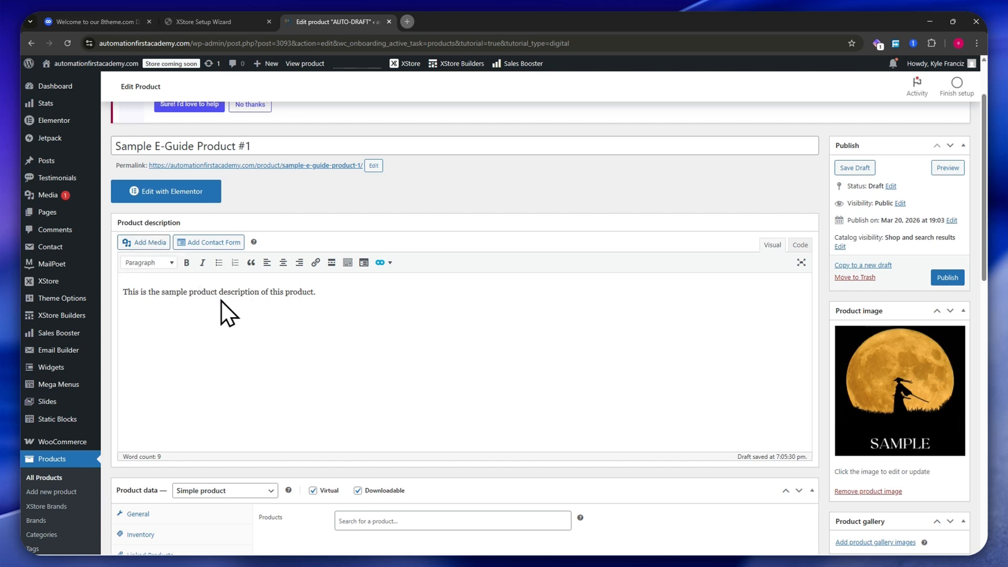
scroll(439, 440, "up", 2)
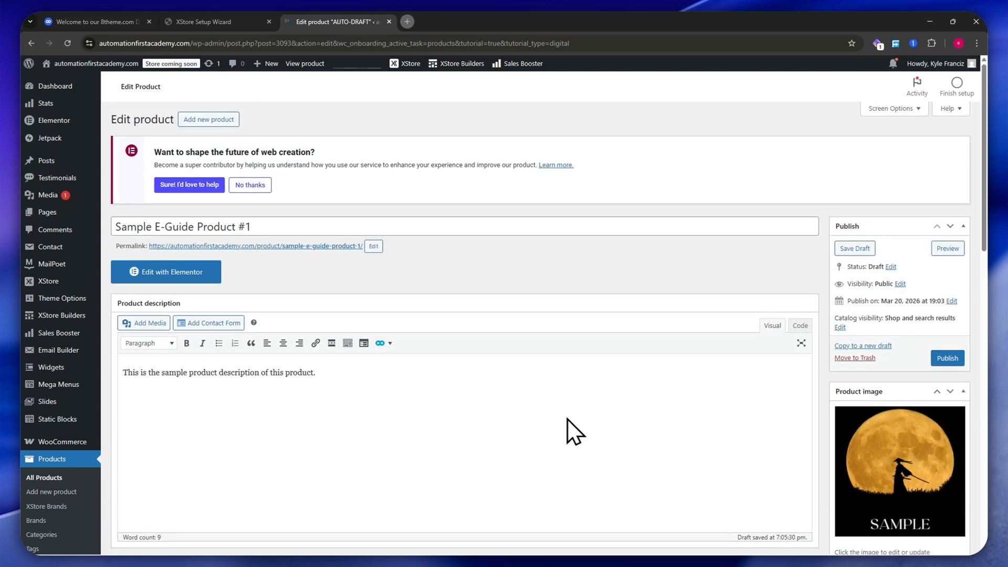
scroll(537, 360, "down", 1)
scroll(572, 366, "up", 1)
scroll(571, 364, "down", 10)
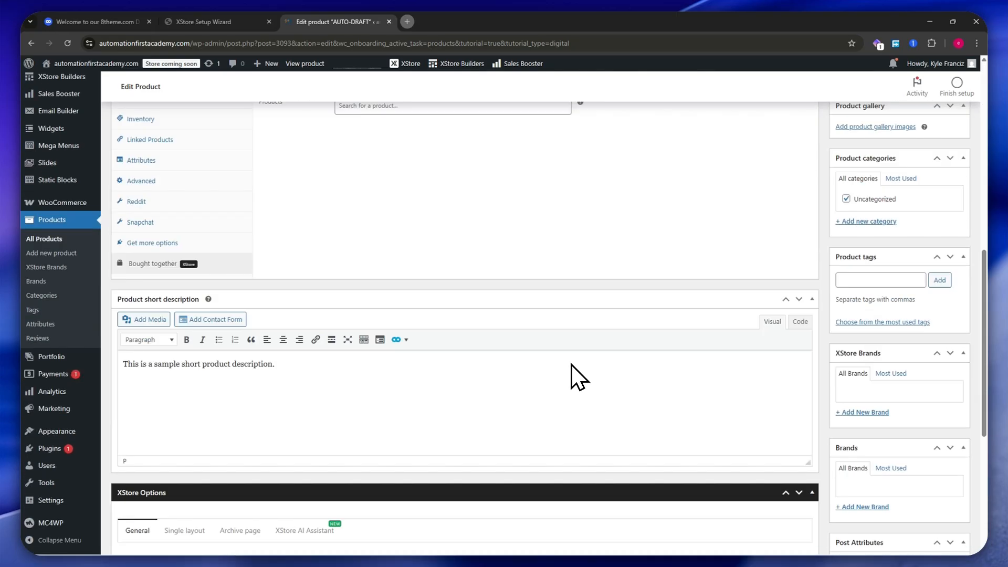
scroll(571, 363, "up", 12)
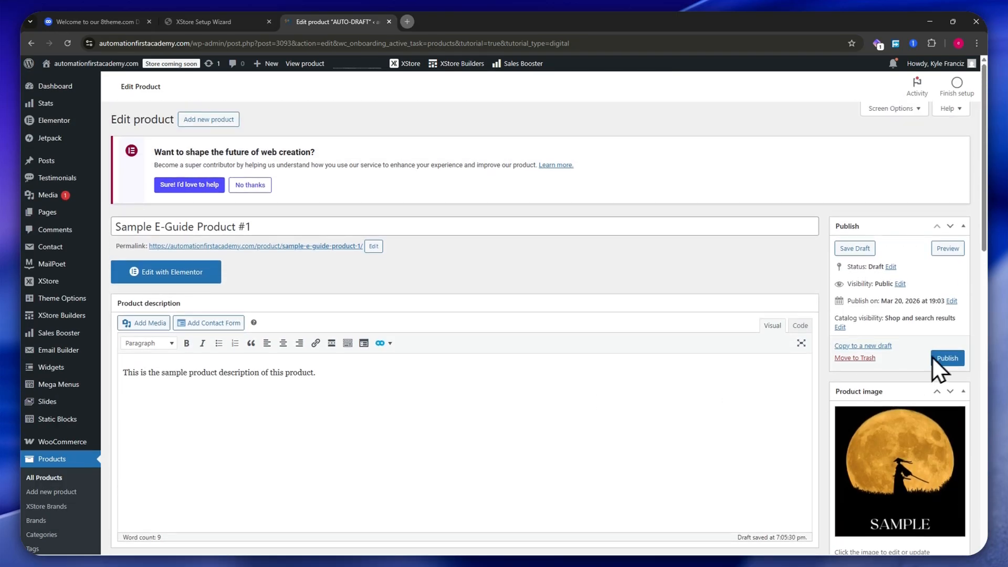
left_click(946, 359)
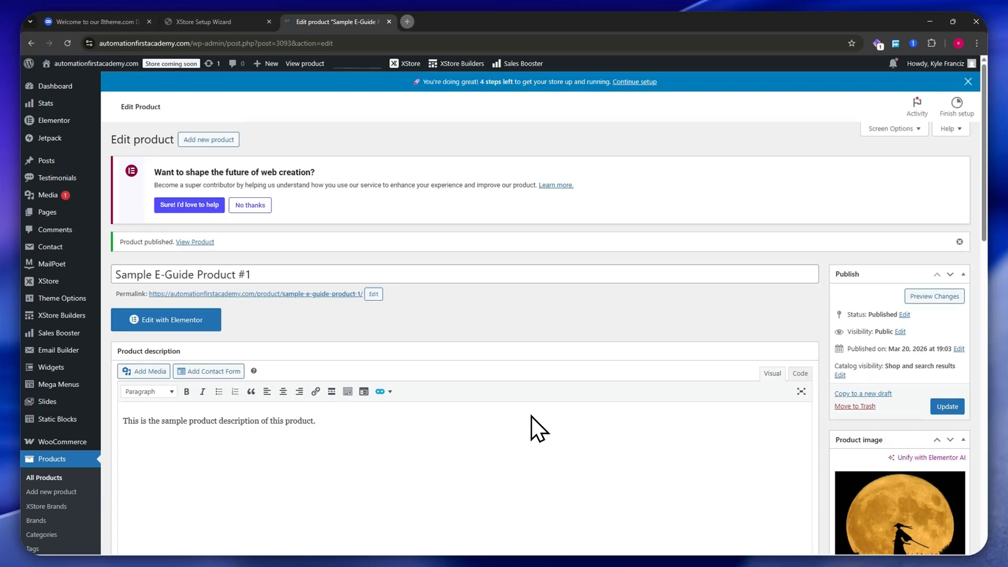
- Continue the store setup with the payments task and set the business location to United States (US)
left_click(627, 84)
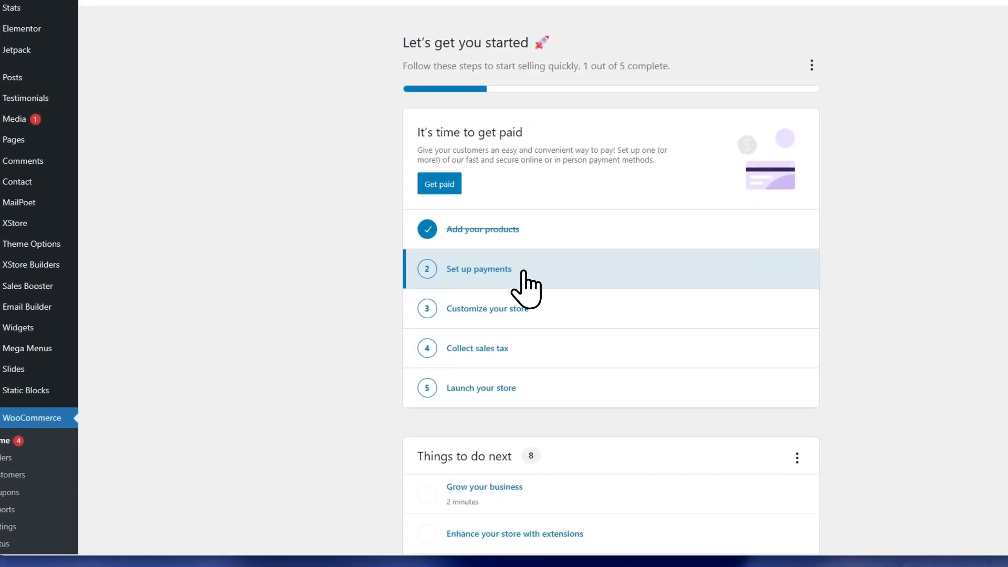
left_click(480, 270)
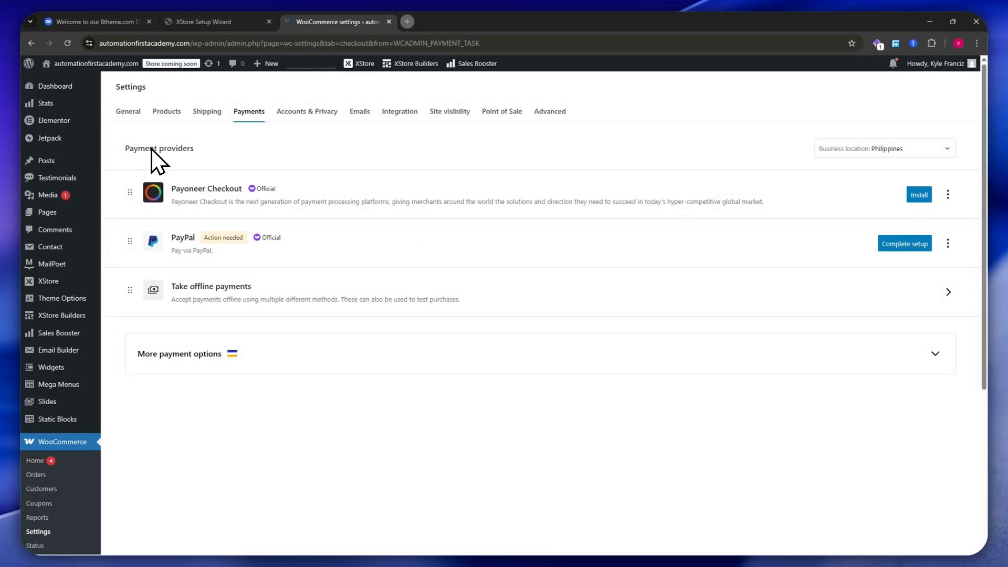
left_click(859, 151)
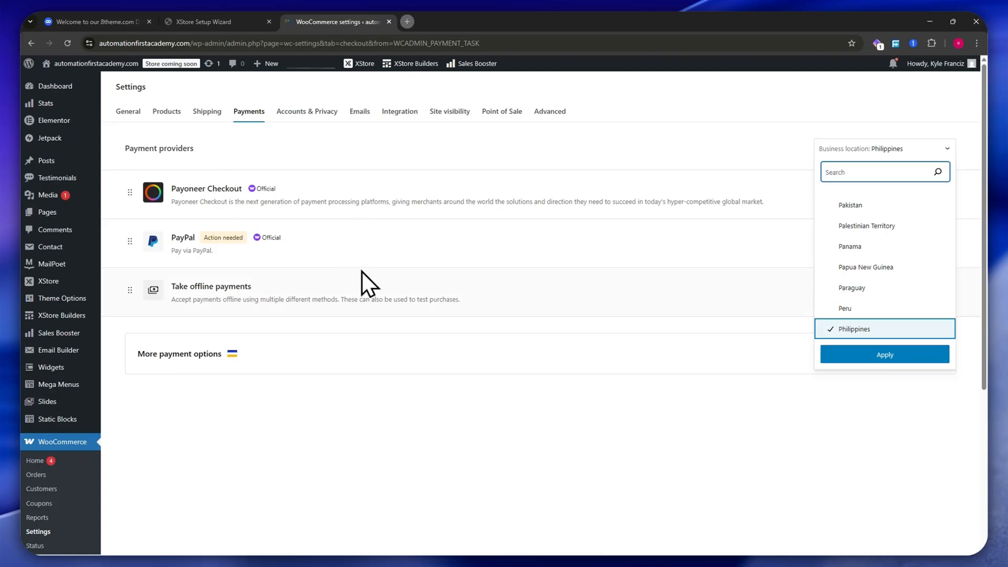
scroll(854, 279, "down", 2)
type("united")
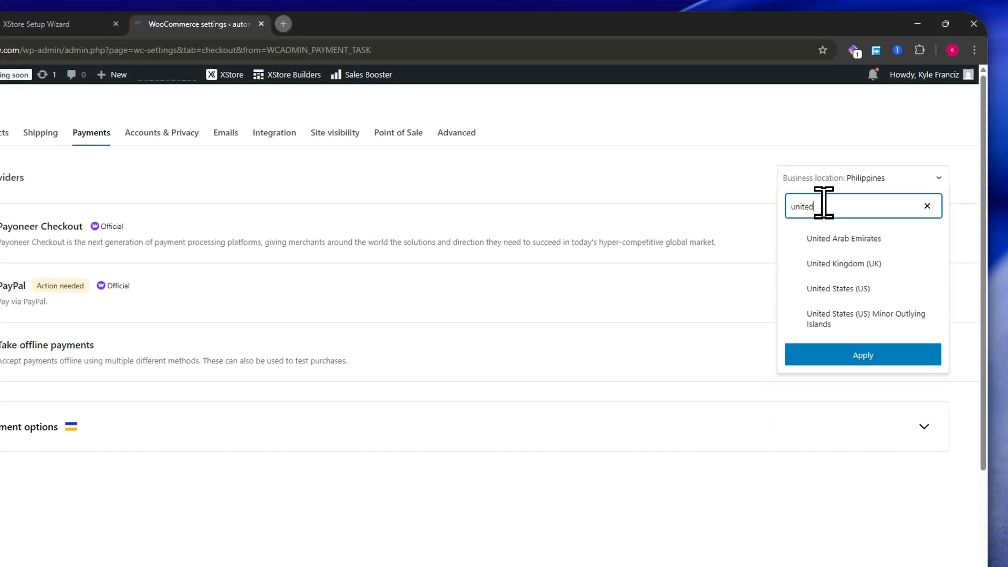
left_click(862, 290)
left_click(872, 357)
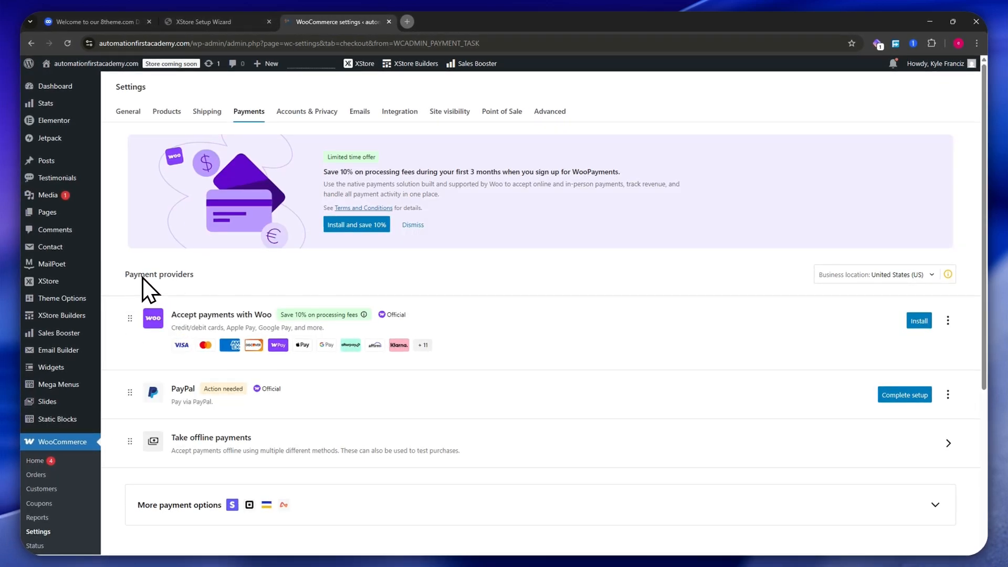
- Expand the additional payment options, examine the offered providers and recheck the business location choices without changing the location
scroll(235, 314, "down", 3)
left_click(913, 357)
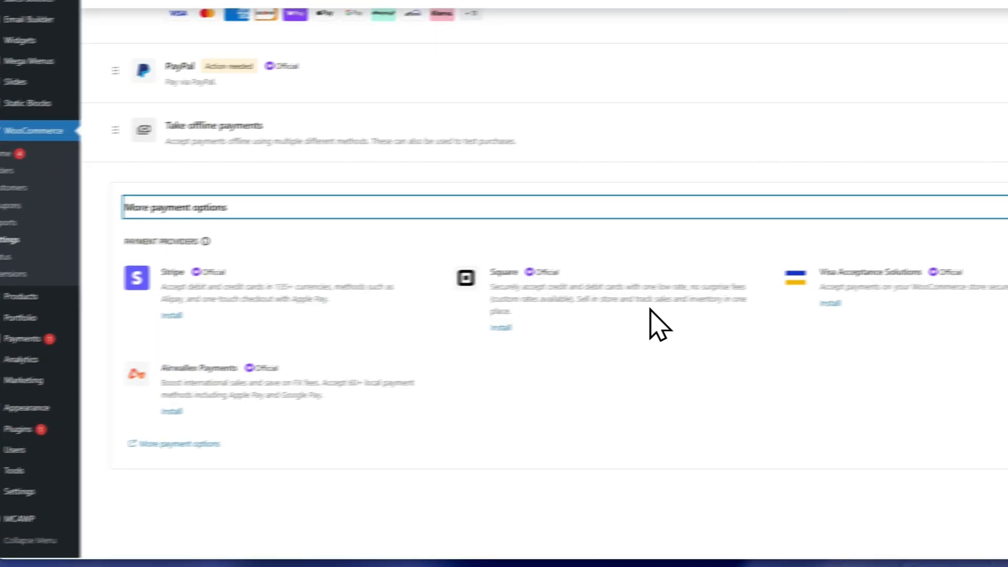
scroll(756, 343, "up", 5)
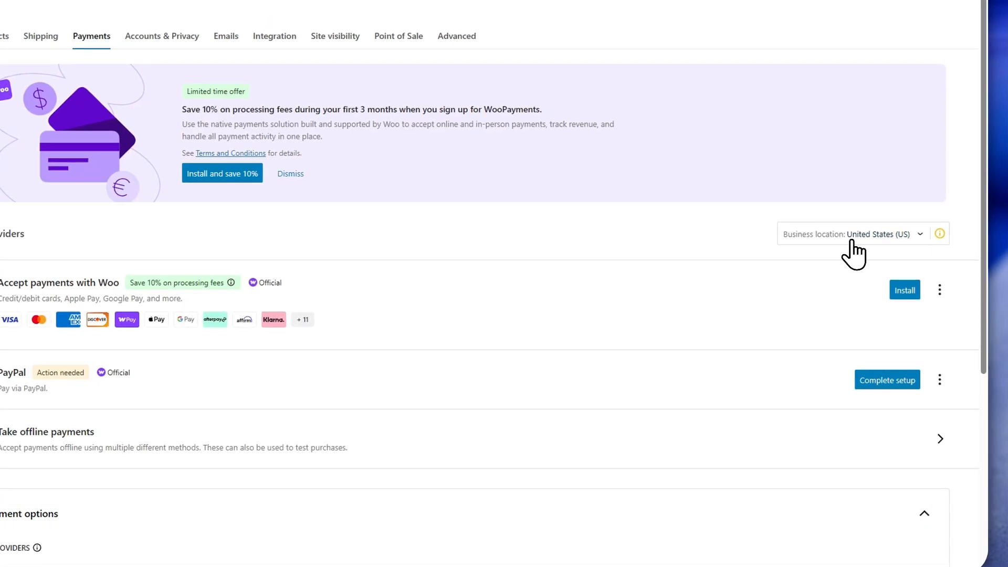
left_click(851, 240)
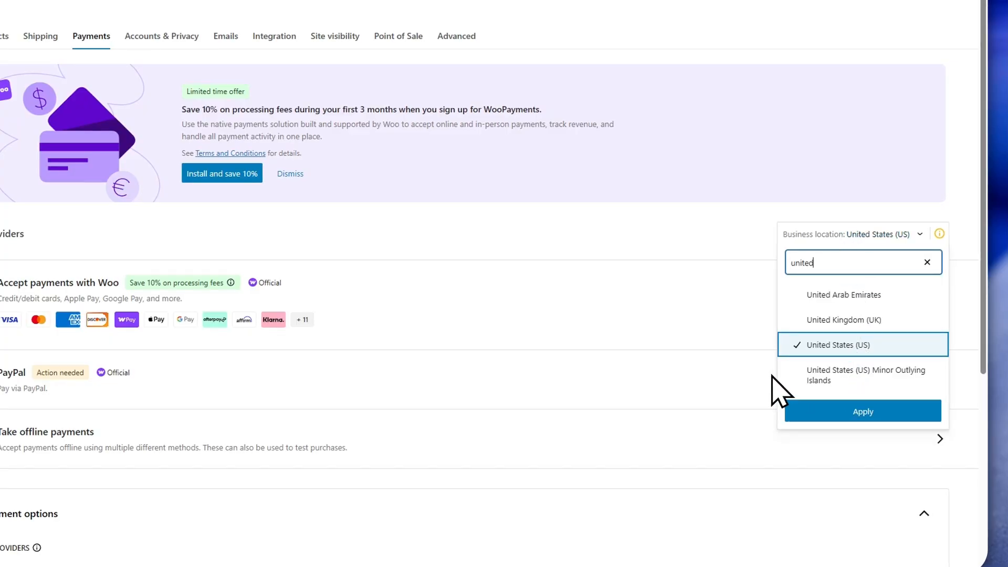
left_click(600, 233)
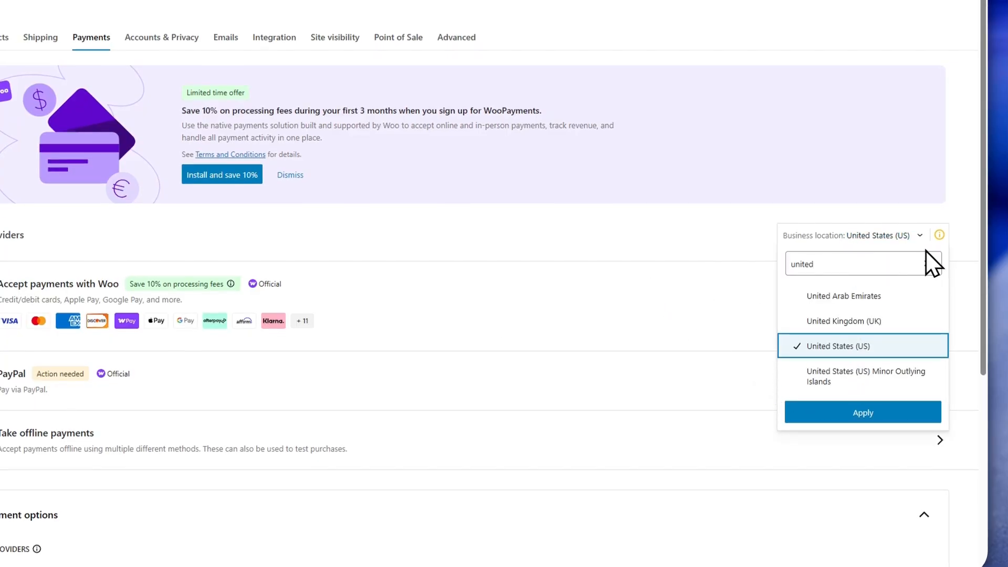
left_click(871, 247)
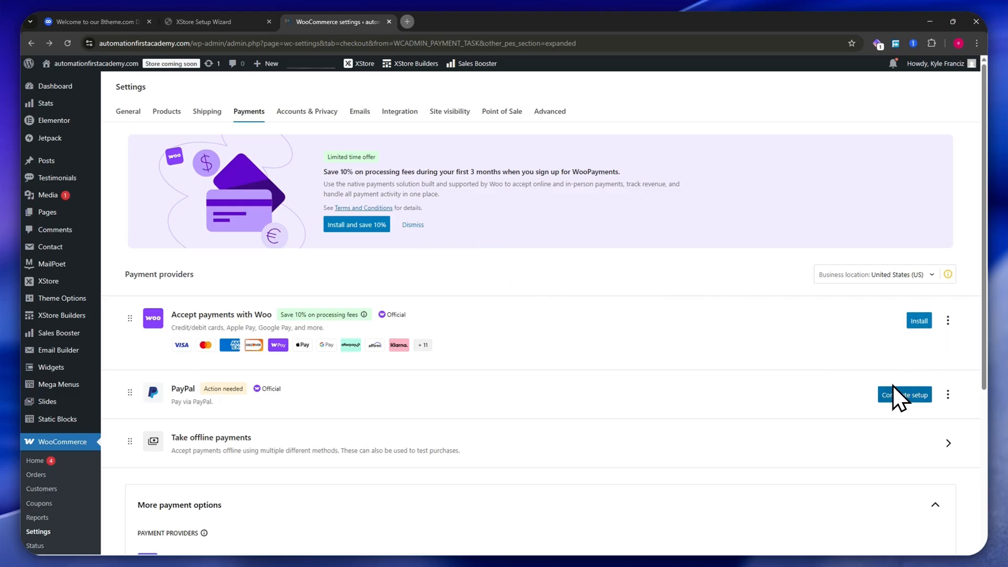
scroll(405, 395, "down", 4)
scroll(251, 387, "down", 1)
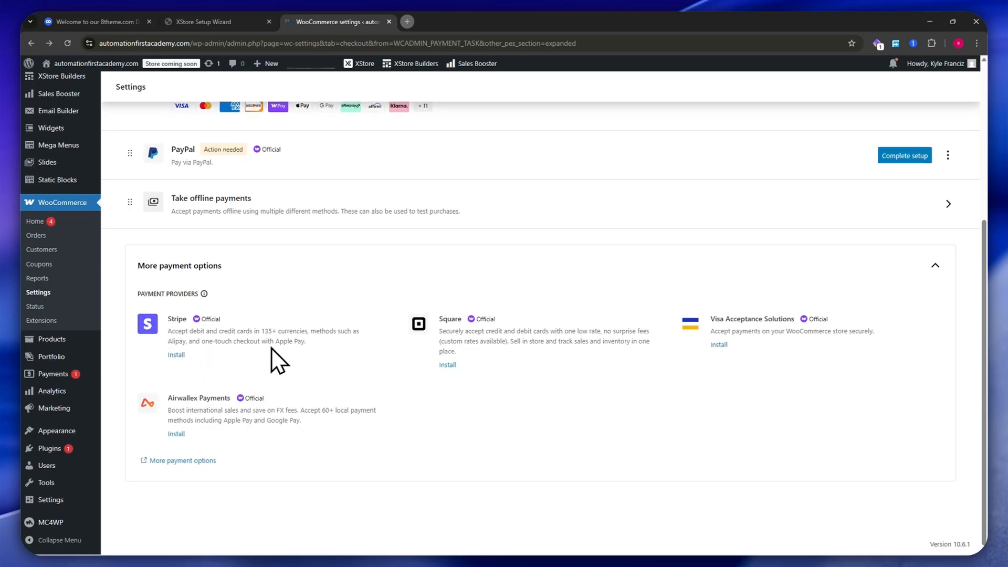
scroll(282, 345, "up", 5)
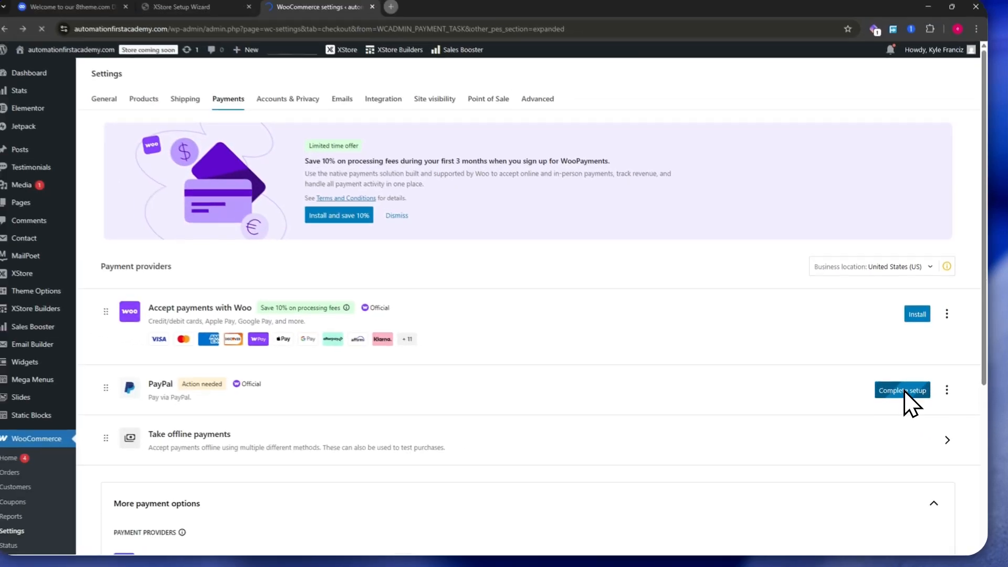
- Start the PayPal Payments setup and continue with the Business account type
left_click(892, 363)
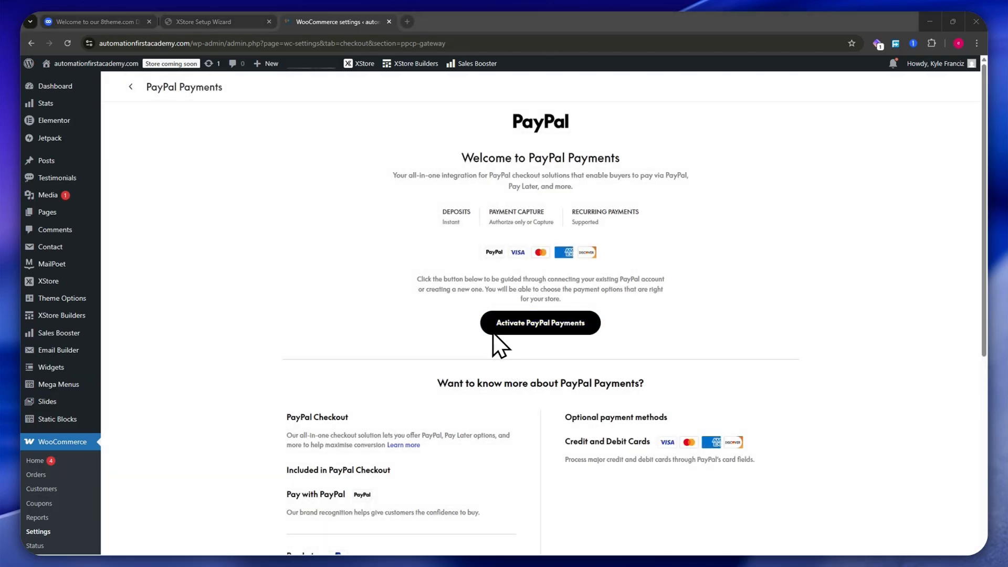
left_click(519, 328)
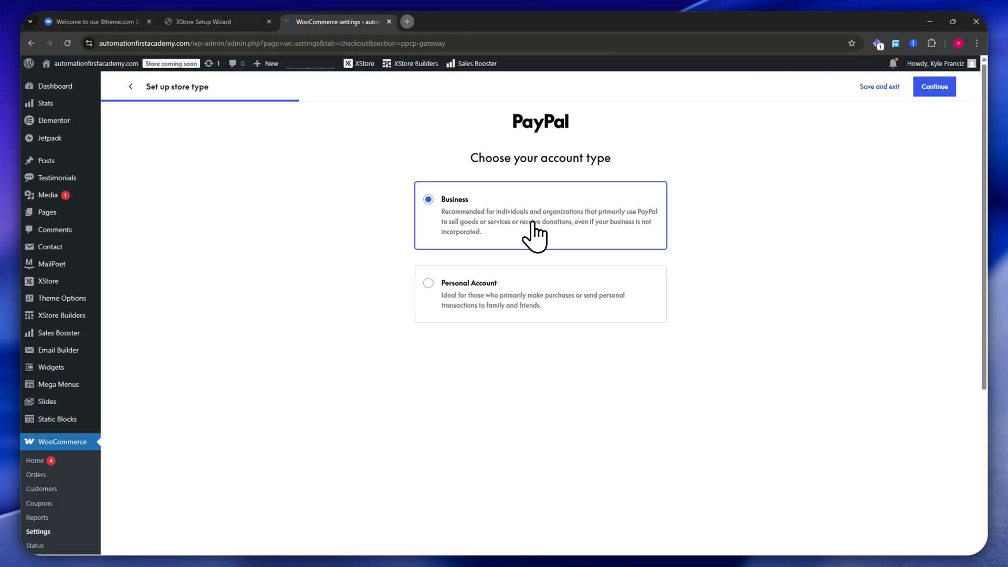
left_click(942, 87)
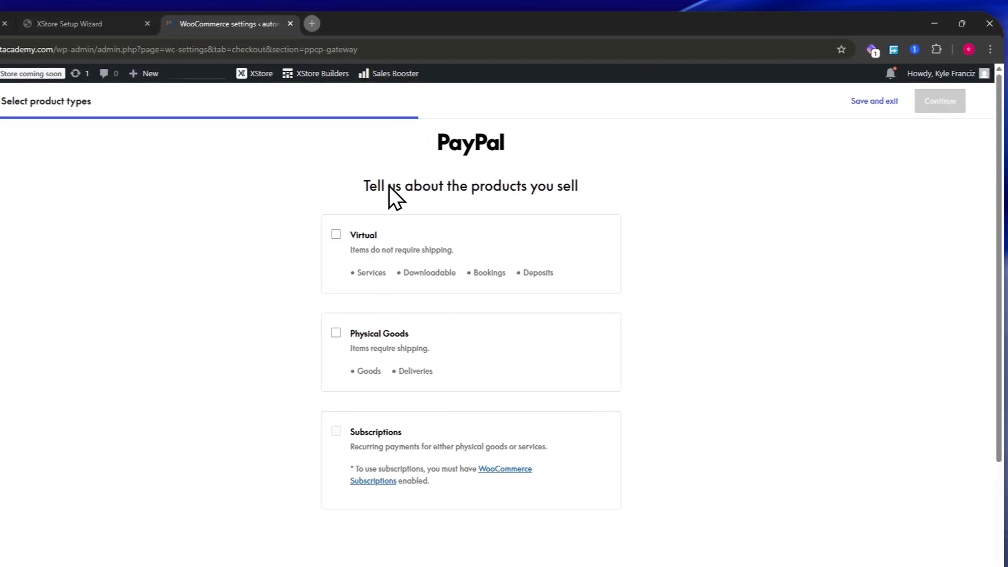
- Declare Virtual as the product type sold and decline Expanded Checkout in favour of a different provider for local payment methods
left_click_drag(348, 186, 589, 191)
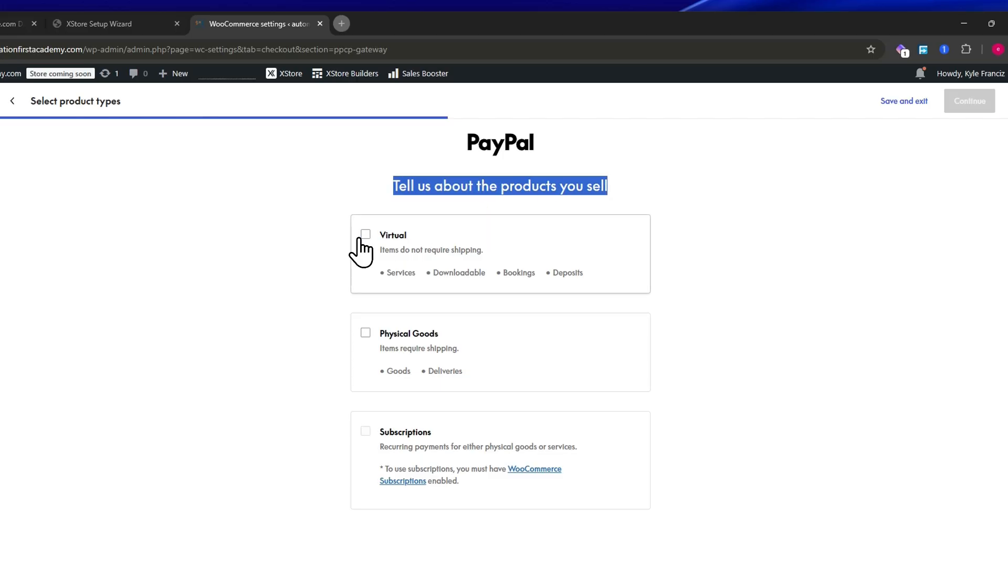
left_click(361, 237)
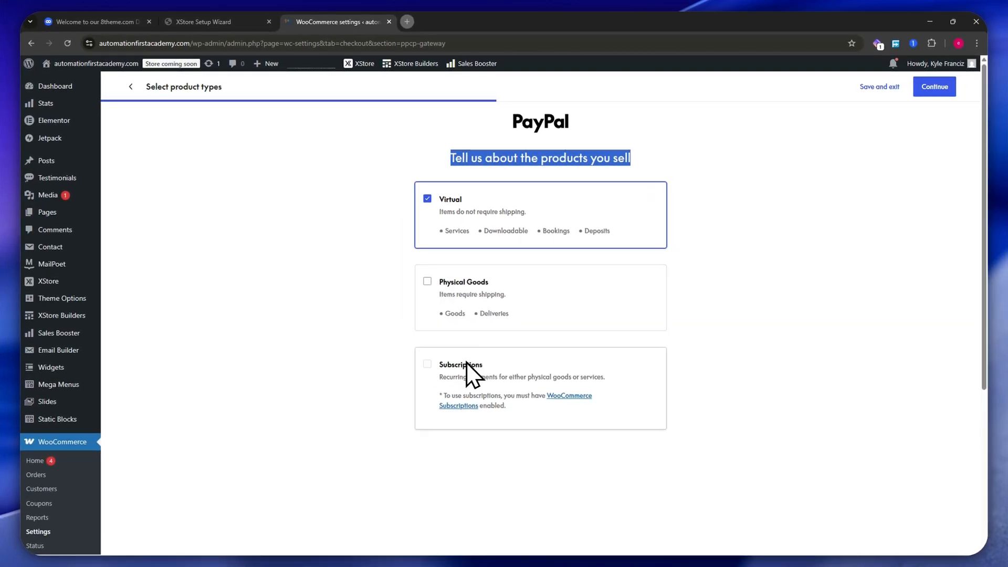
left_click(942, 87)
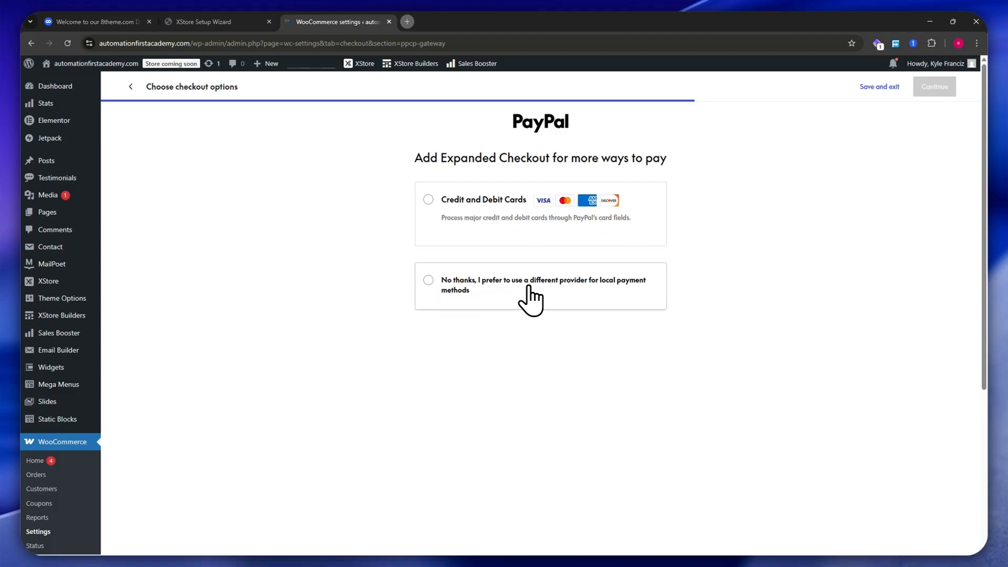
left_click(540, 293)
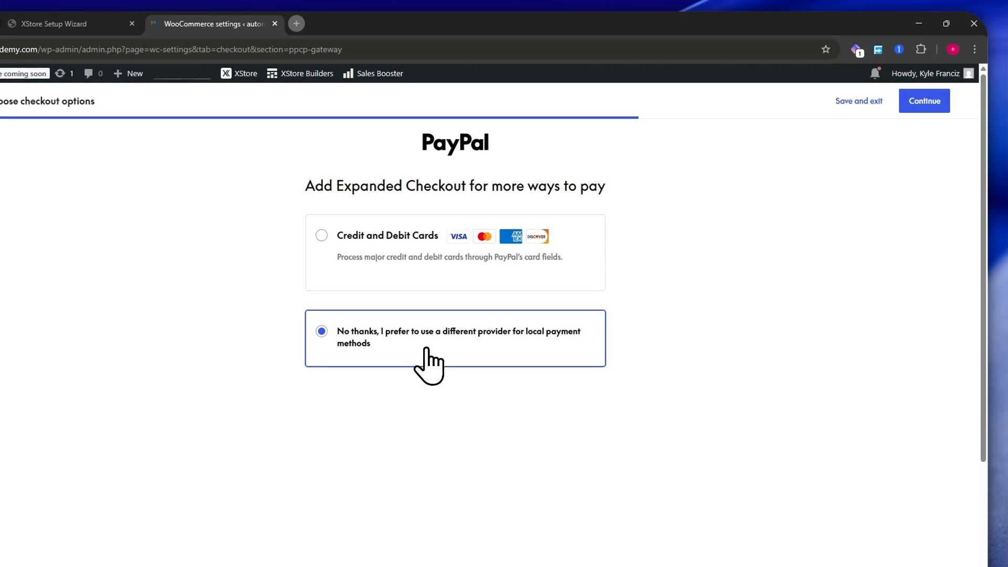
left_click(917, 102)
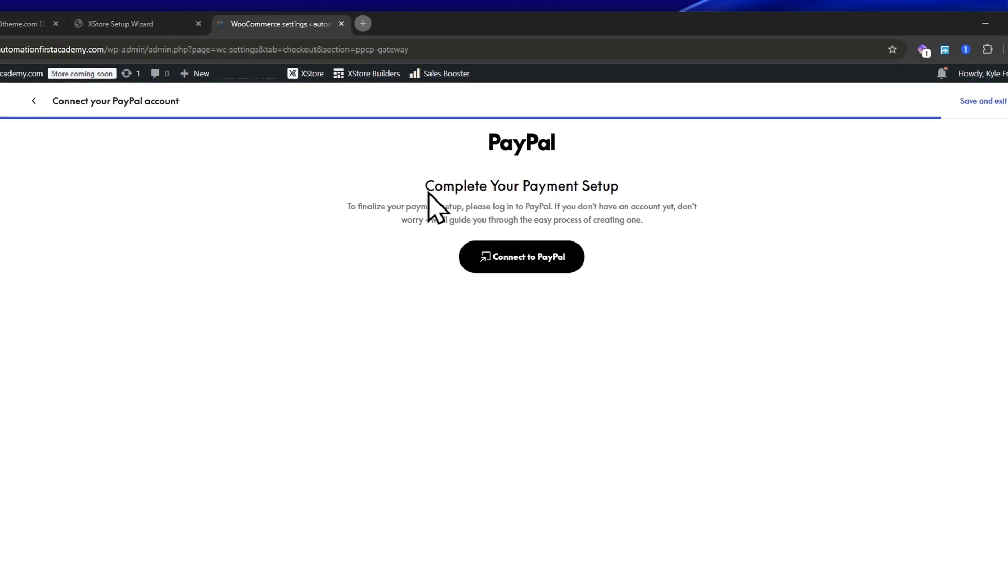
- Start connecting the PayPal account, enlarge the sign-up window and enter the account's email address
left_click(459, 263)
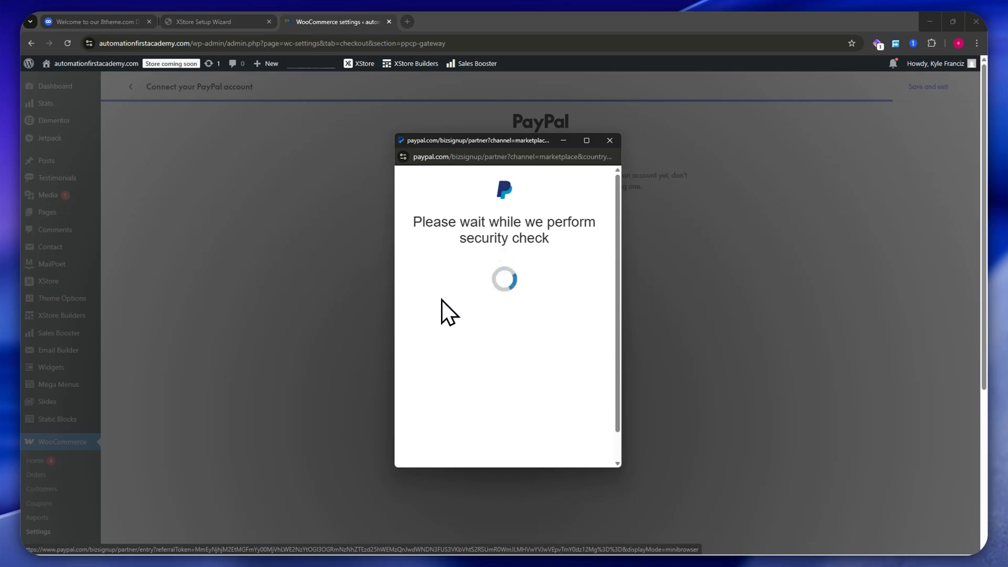
left_click_drag(394, 134, 246, 89)
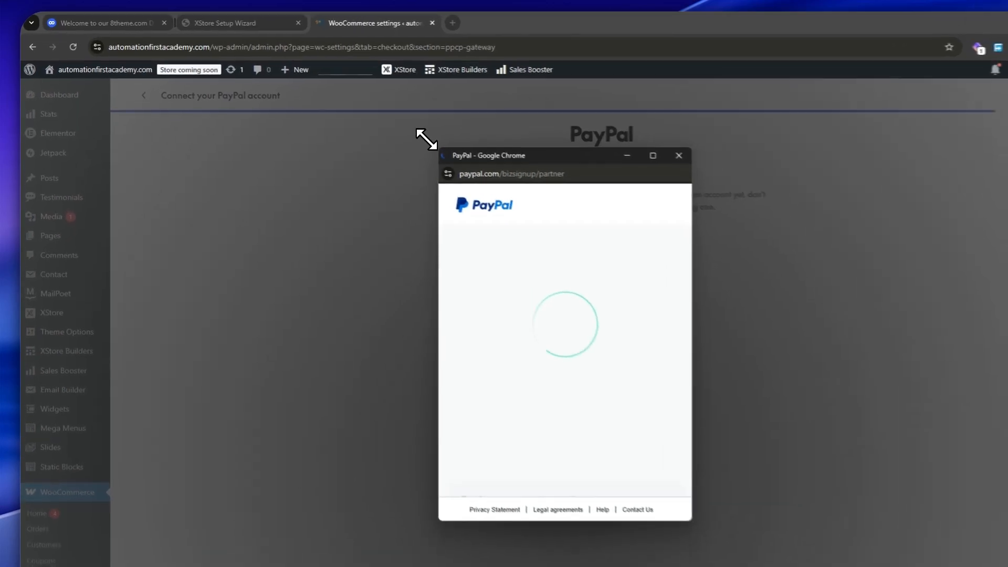
left_click_drag(471, 122, 633, 137)
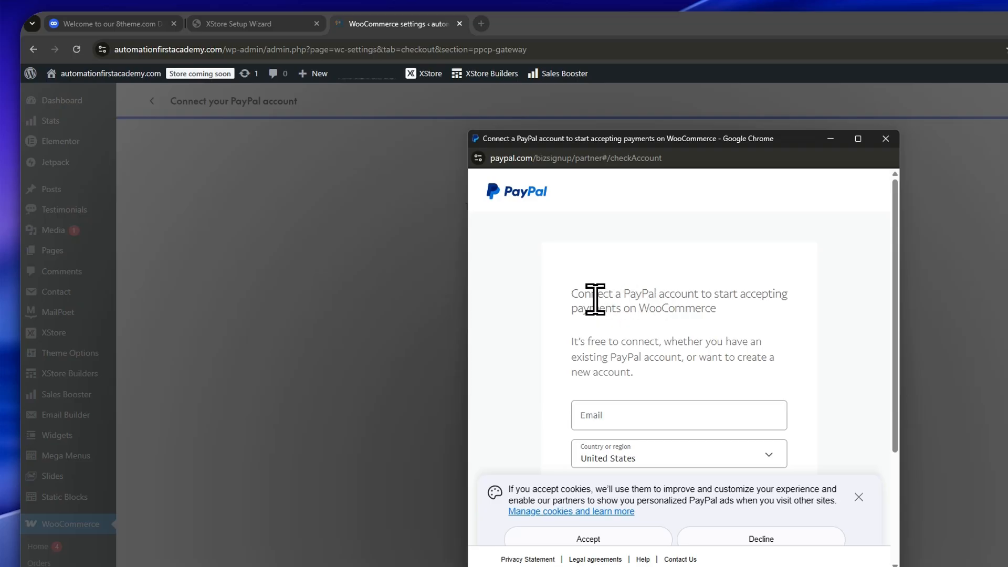
scroll(645, 294, "down", 1)
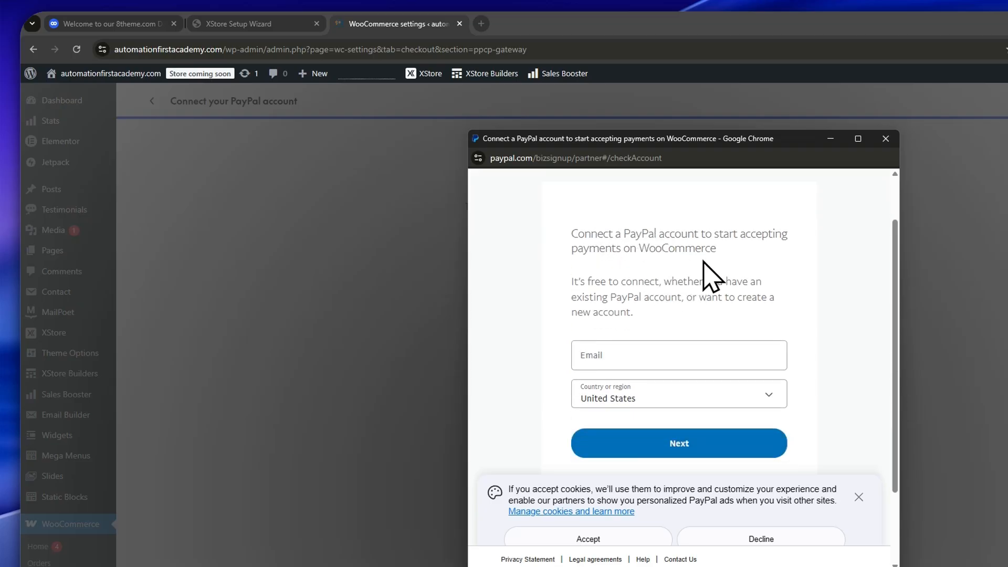
left_click(616, 354)
left_click(524, 347)
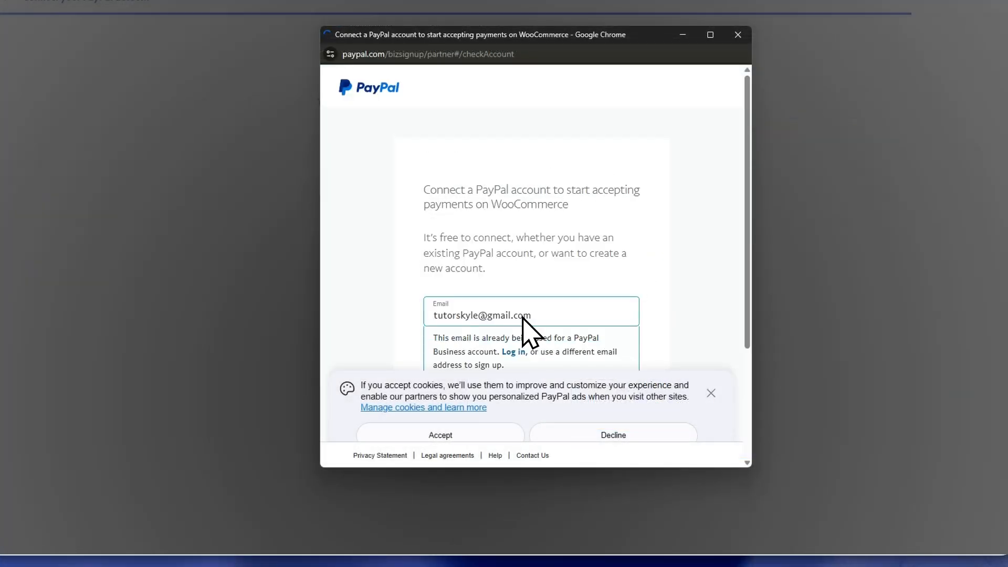
- Log in to the existing PayPal Business account with the saved email and password, and return to WooCommerce
left_click(513, 352)
left_click(634, 286)
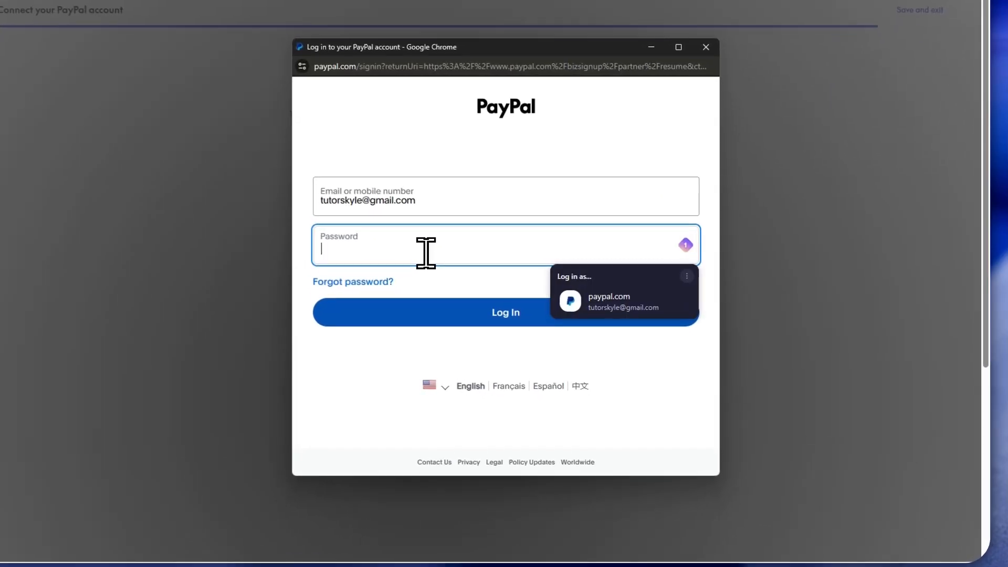
left_click(582, 307)
left_click(516, 321)
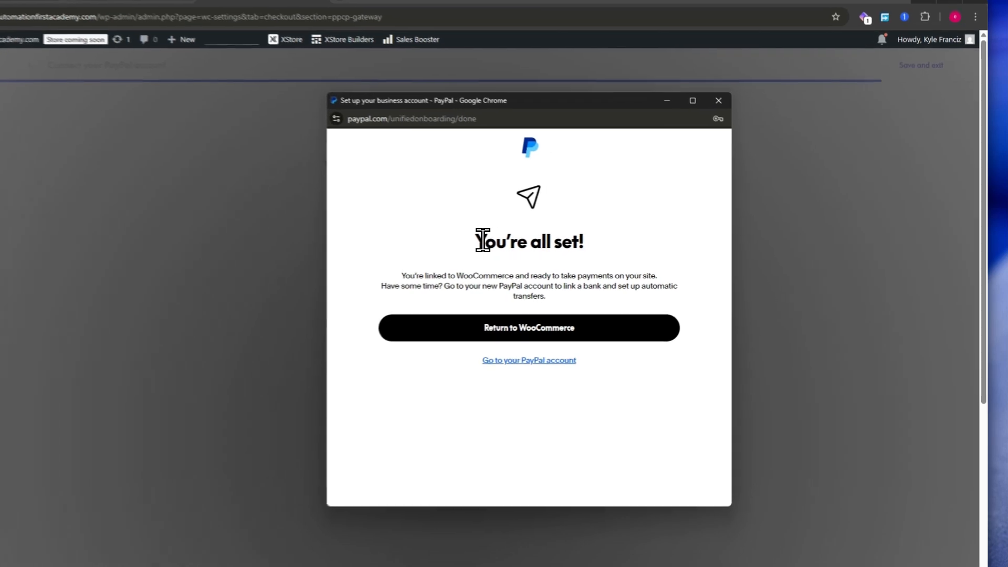
left_click_drag(482, 241, 597, 245)
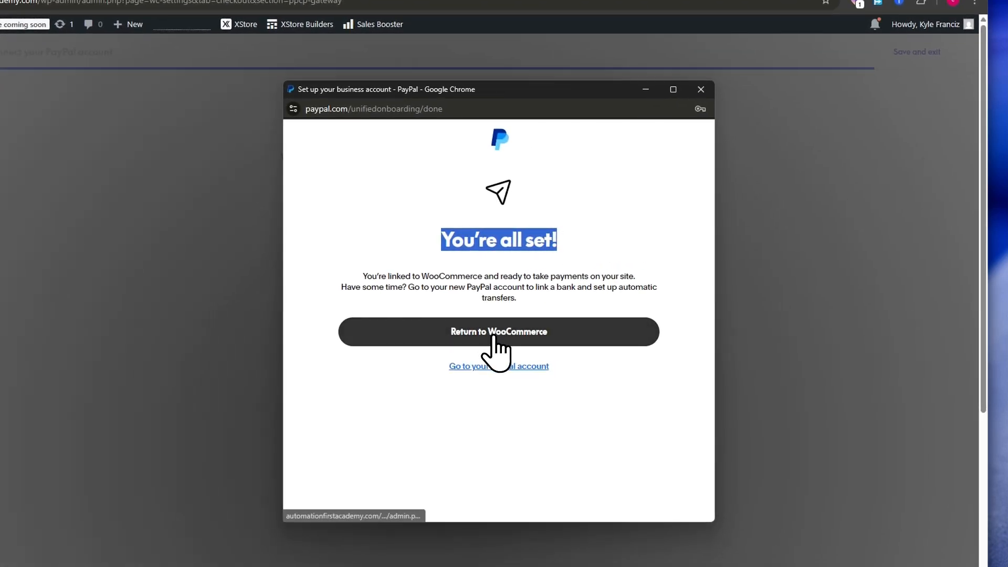
left_click(494, 336)
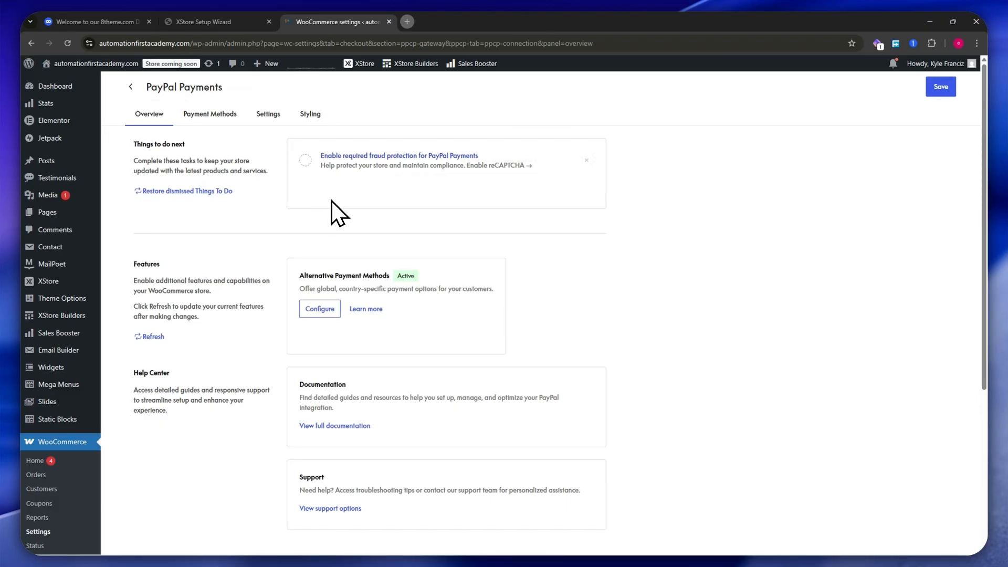
- Check the PayPal Payments overview from the to-do items to the support section and save the settings
scroll(335, 341, "down", 4)
scroll(339, 363, "up", 4)
left_click(929, 97)
scroll(584, 348, "down", 1)
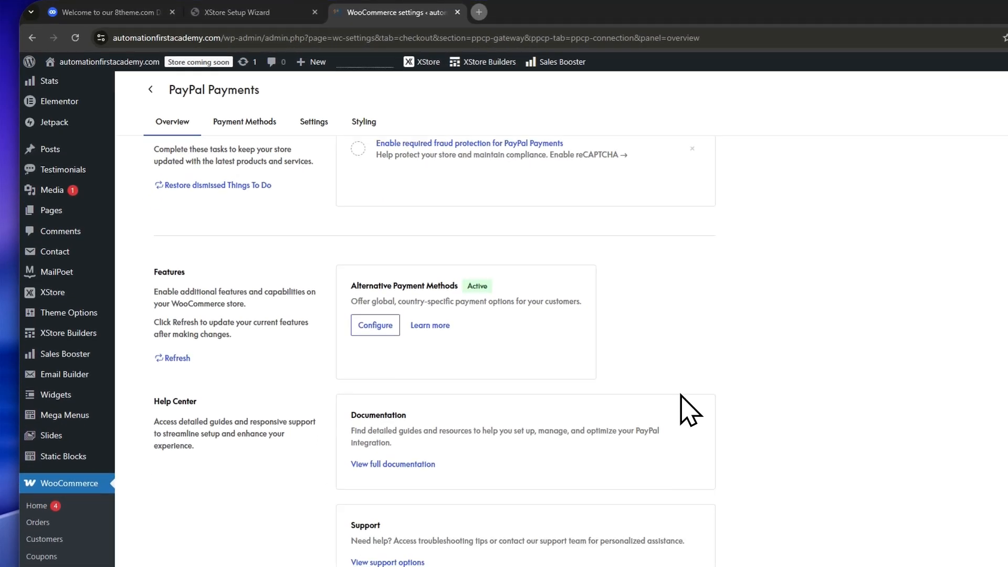
scroll(680, 395, "down", 4)
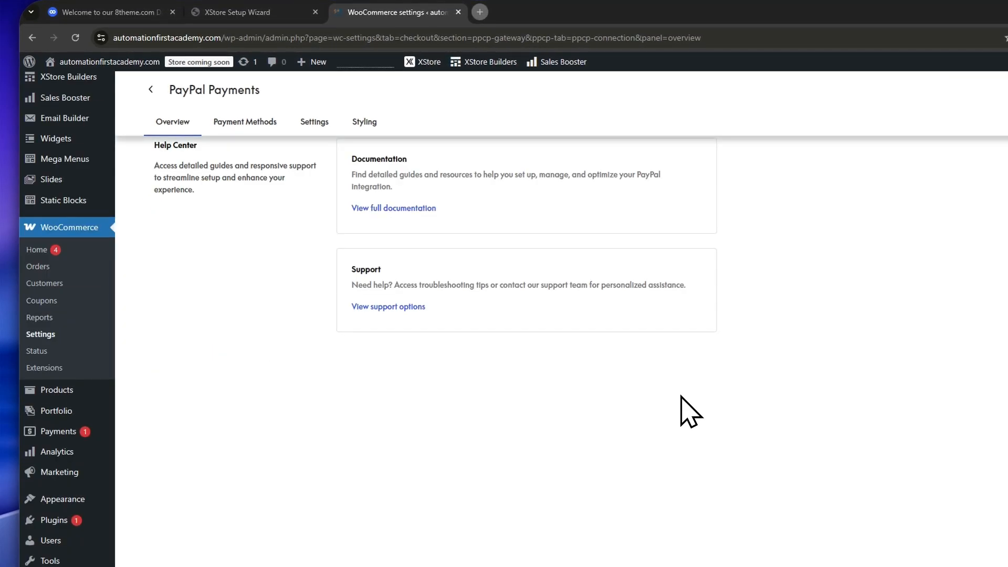
scroll(680, 395, "up", 5)
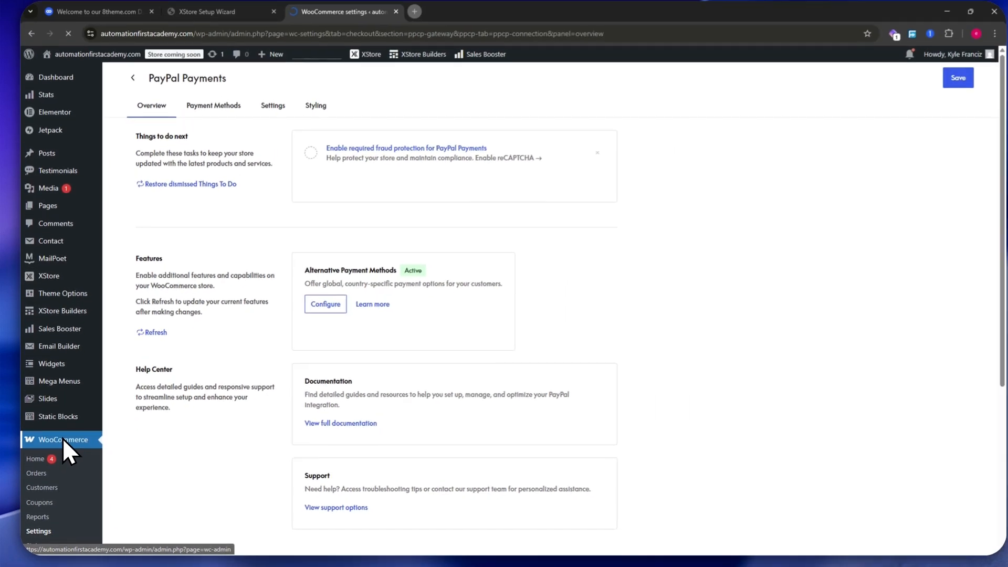
- Return to the WooCommerce setup list, check the store location form of the sales tax task and leave it unchanged
left_click(70, 422)
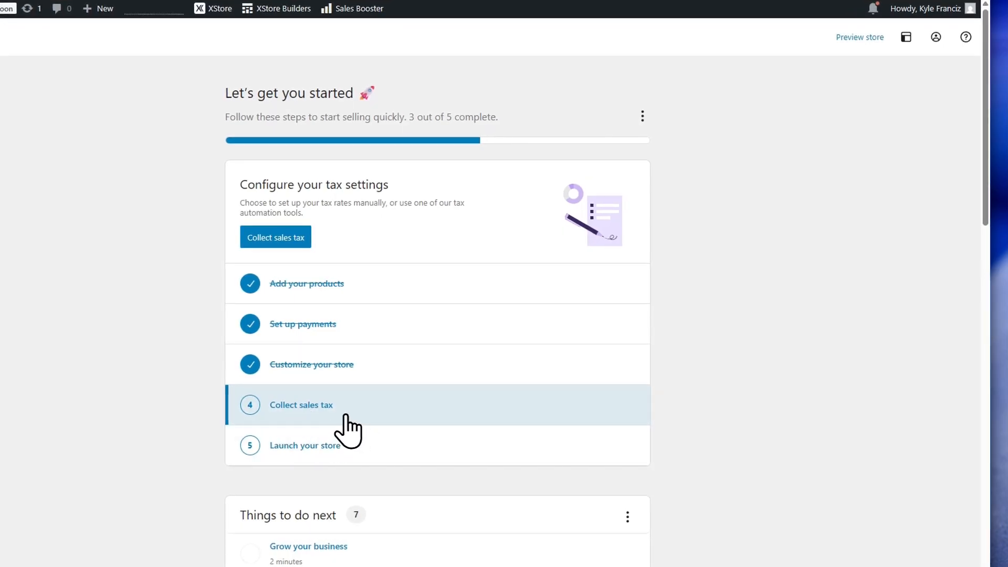
left_click(328, 408)
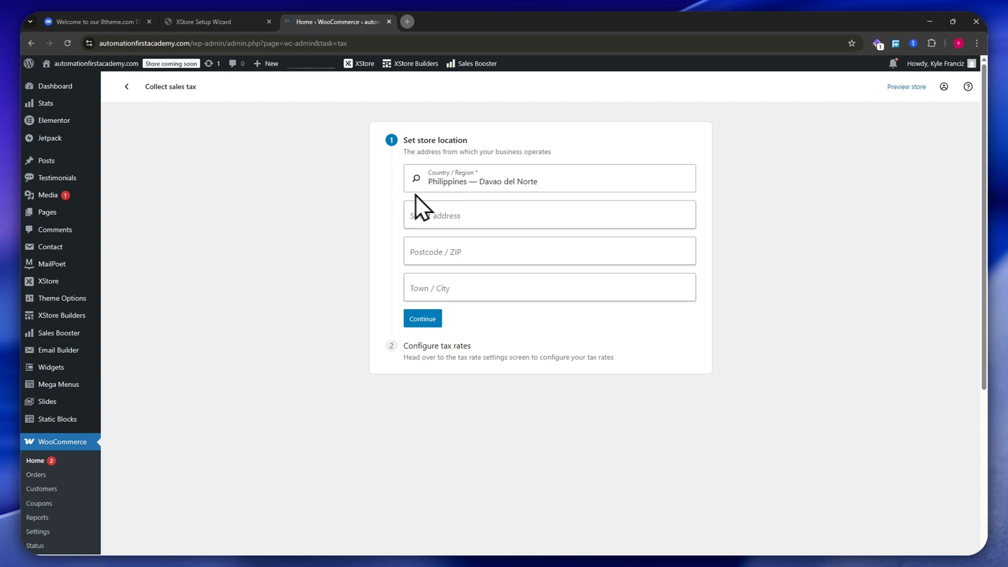
left_click(125, 89)
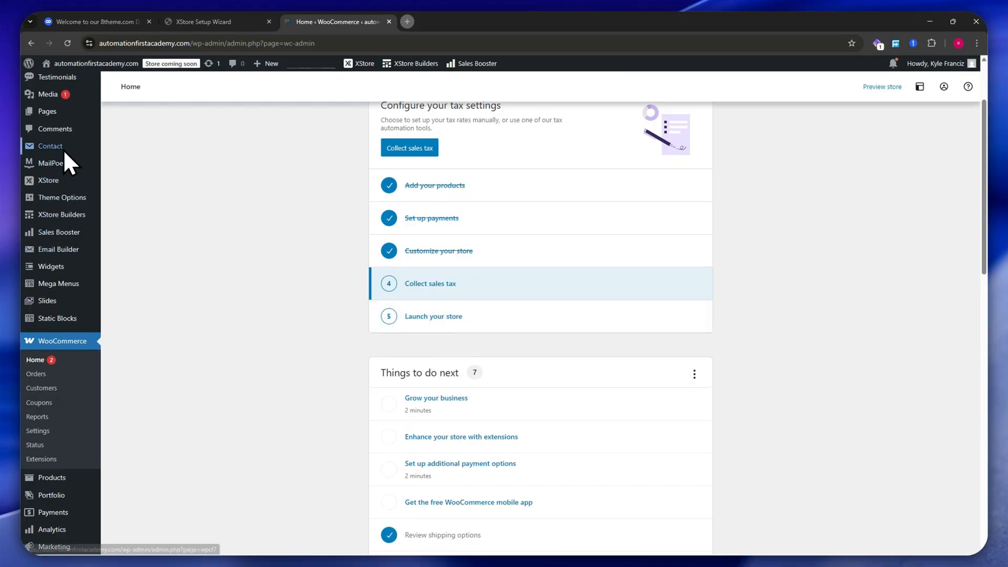
- Examine the setup tasks and the Things to do next list, and open the shipping options task
scroll(504, 344, "down", 1)
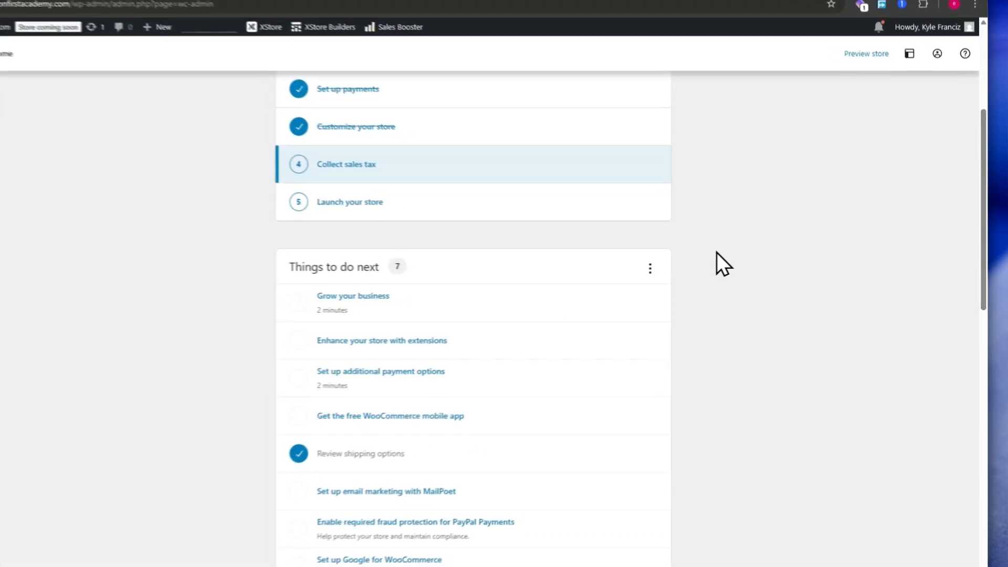
scroll(705, 262, "up", 5)
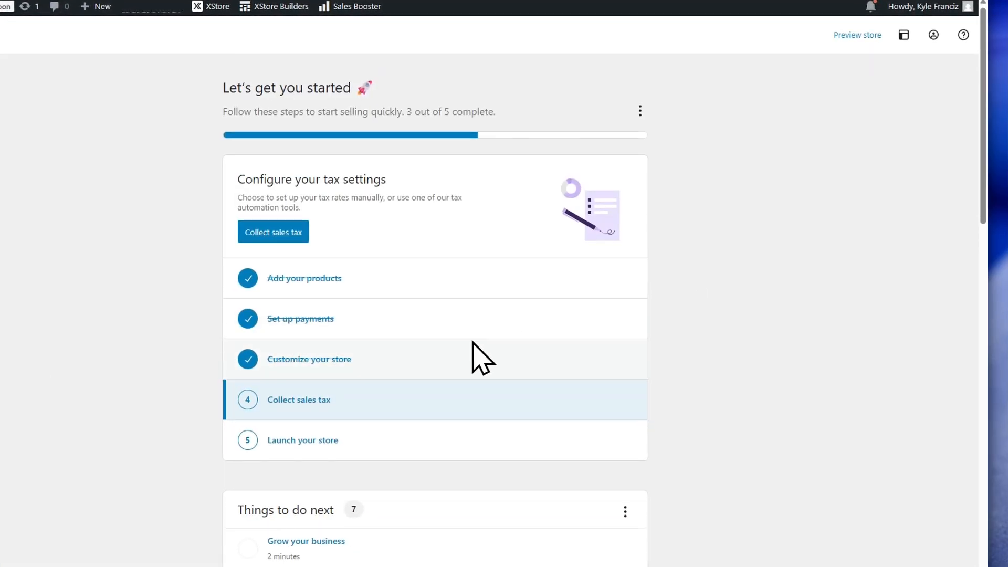
scroll(469, 349, "down", 8)
scroll(322, 256, "down", 1)
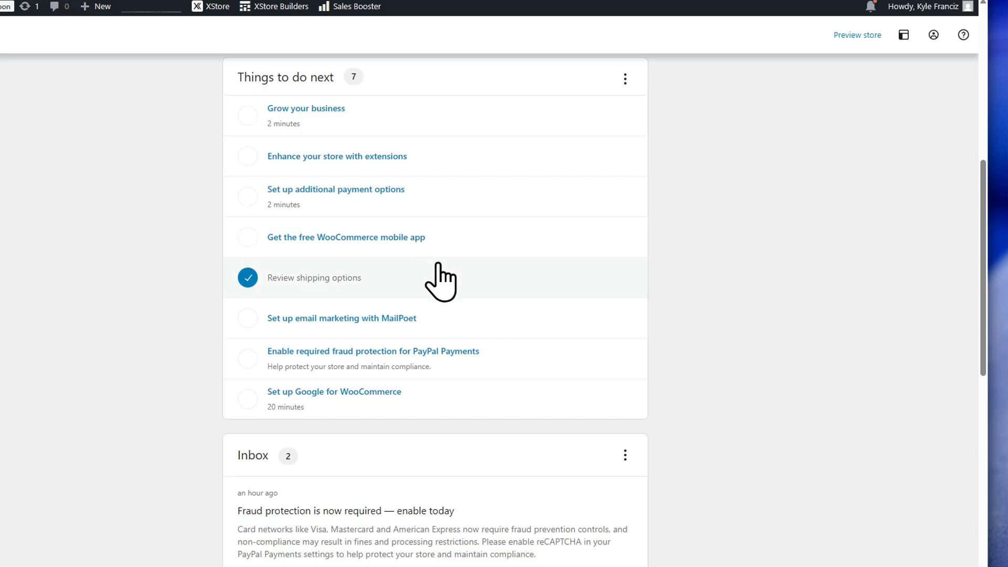
left_click(295, 283)
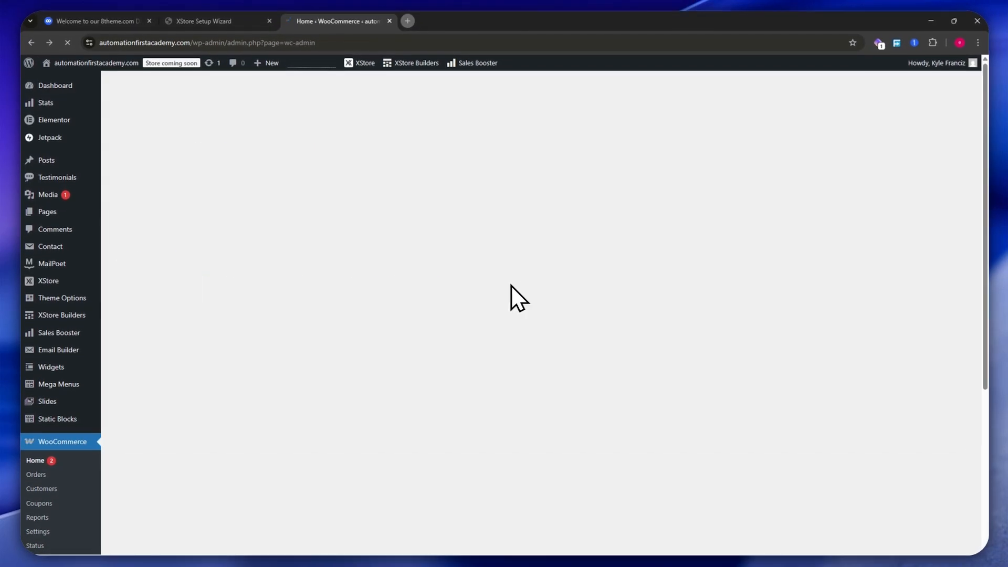
- Look through the reloaded WooCommerce home page, from the setup tasks to the stats overview and store management links
scroll(496, 265, "down", 7)
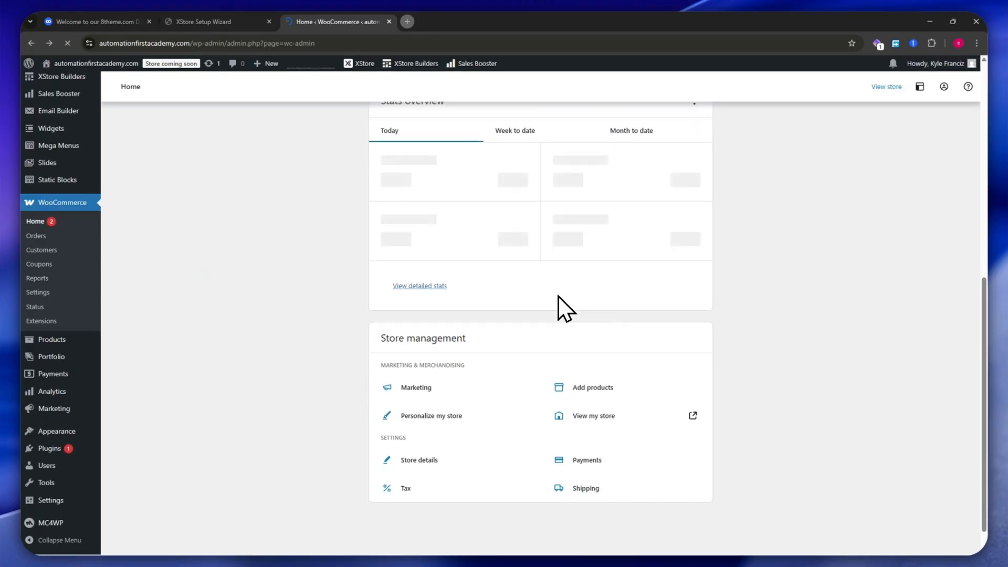
scroll(465, 336, "up", 8)
scroll(460, 328, "down", 6)
scroll(460, 326, "up", 6)
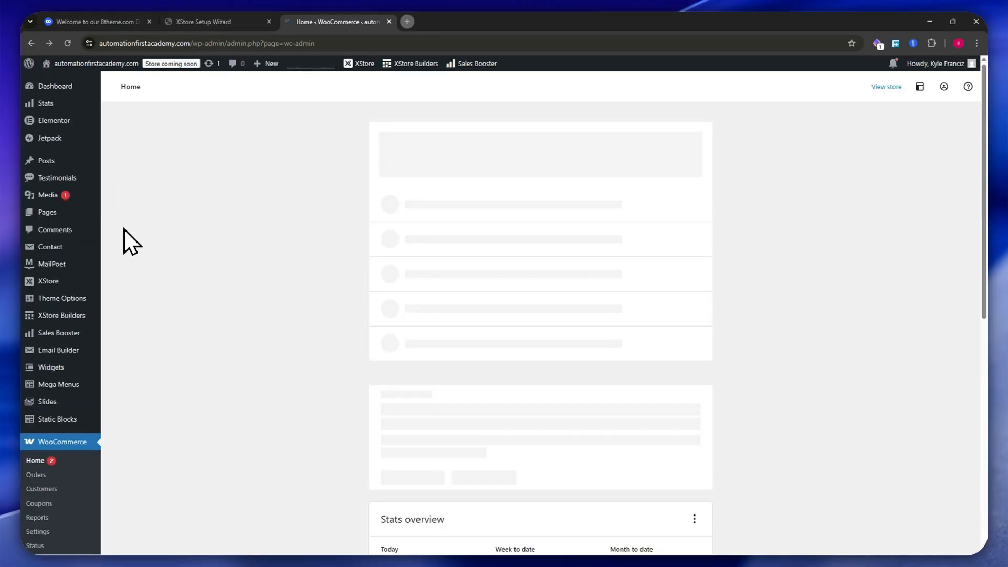
scroll(336, 361, "down", 5)
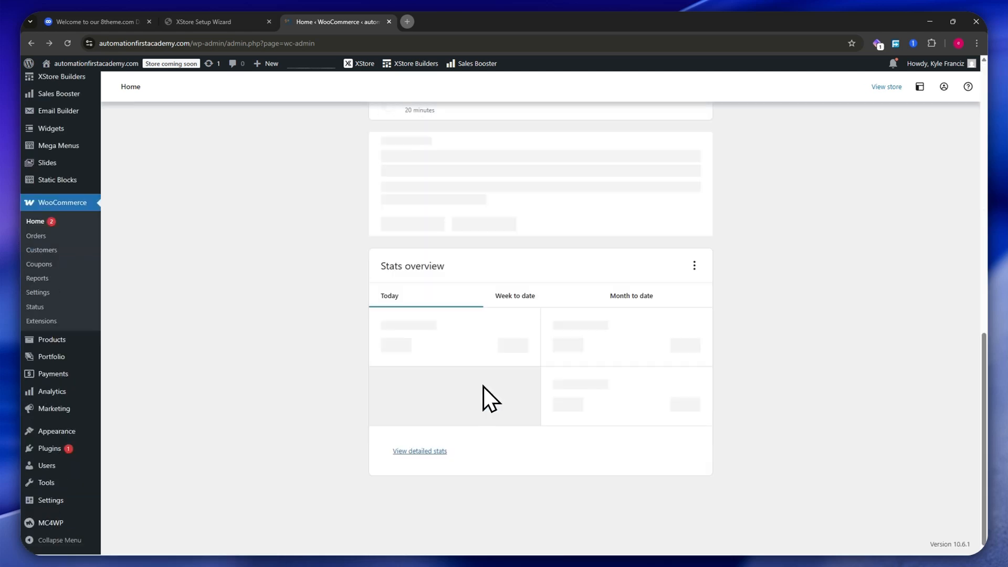
scroll(499, 422, "up", 10)
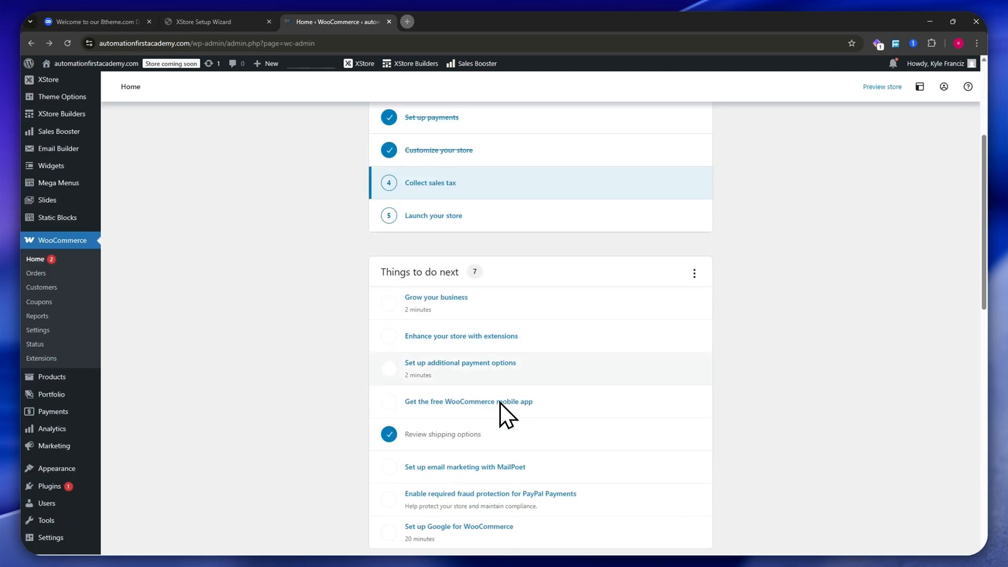
scroll(511, 304, "down", 2)
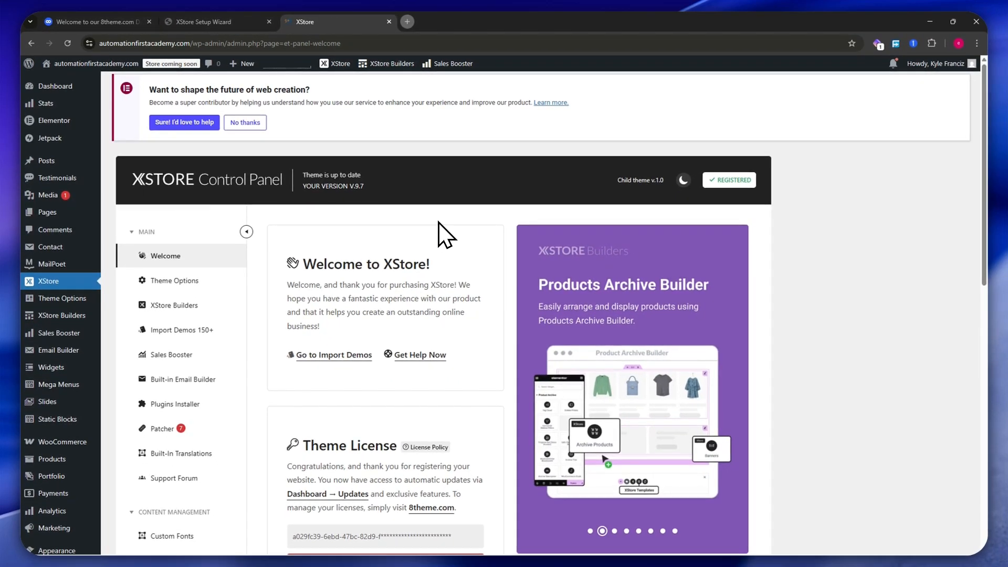
- Look over the XStore Control Panel welcome page and open its Theme Options
scroll(430, 223, "down", 1)
scroll(427, 222, "down", 3)
scroll(427, 222, "up", 4)
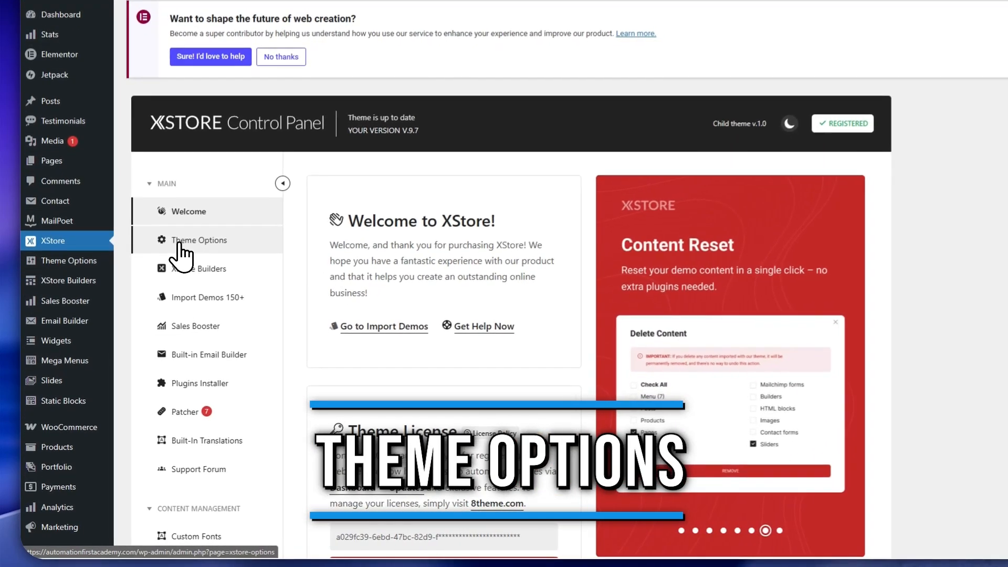
left_click(160, 277)
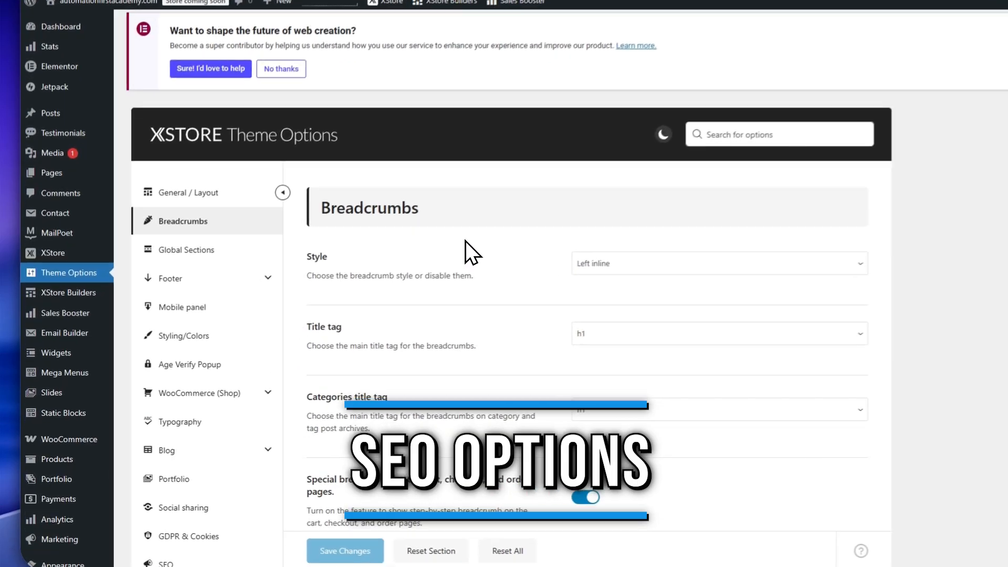
- Look through the Breadcrumbs theme options from style and title tags to text color, and check the breadcrumb effect choices
left_click_drag(274, 283, 304, 280)
left_click(382, 251)
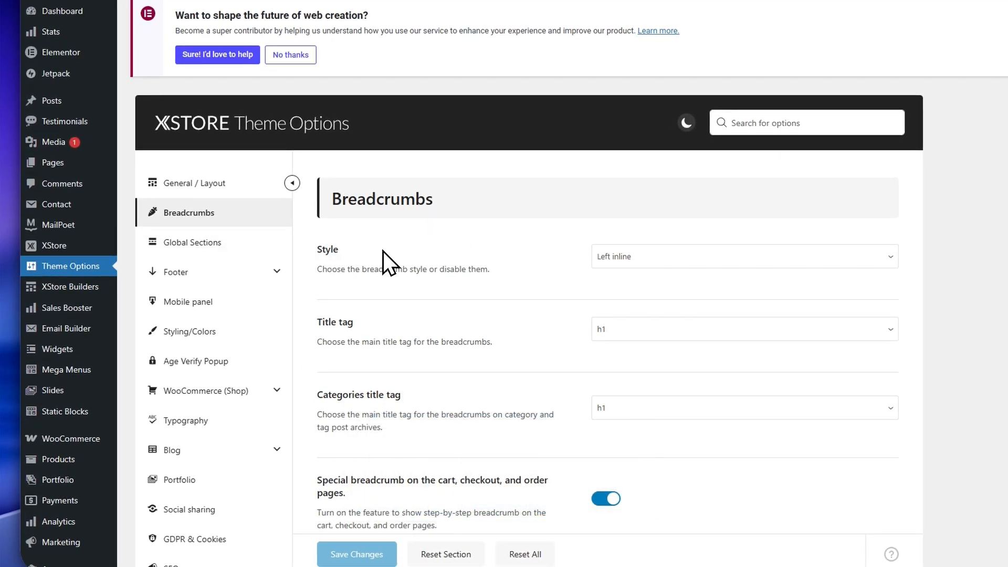
scroll(402, 325, "down", 3)
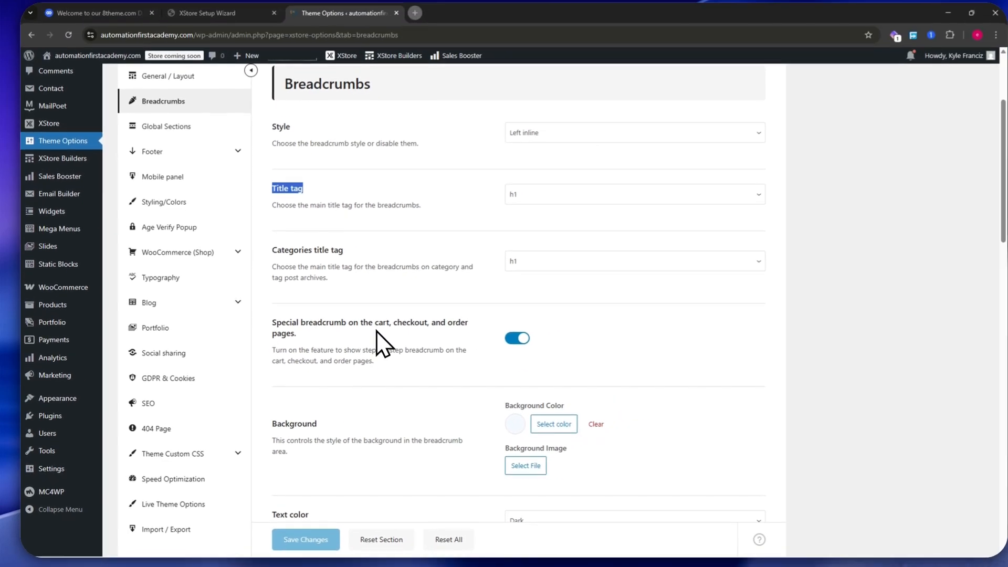
scroll(370, 338, "down", 2)
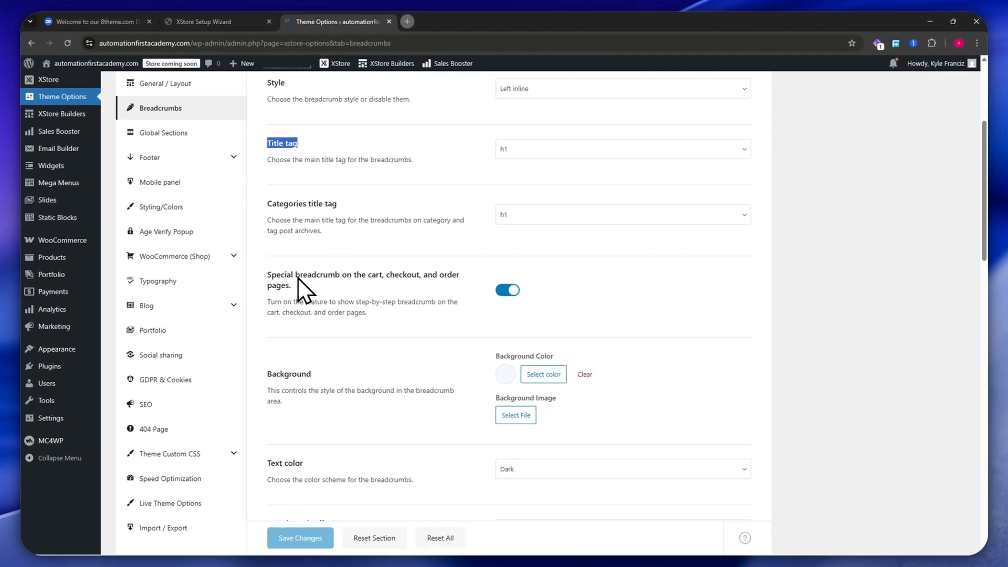
scroll(302, 299, "down", 2)
scroll(315, 325, "down", 2)
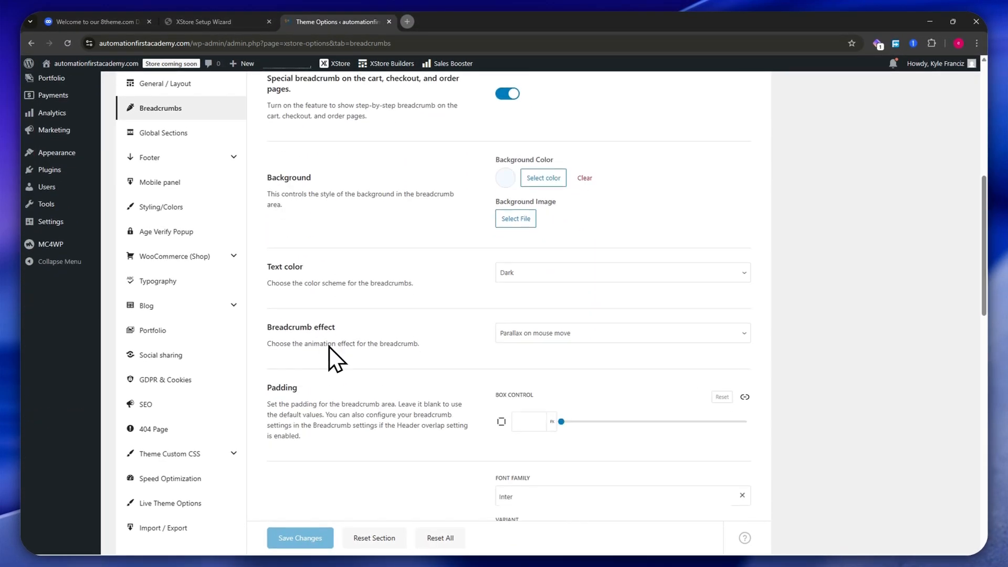
left_click(567, 328)
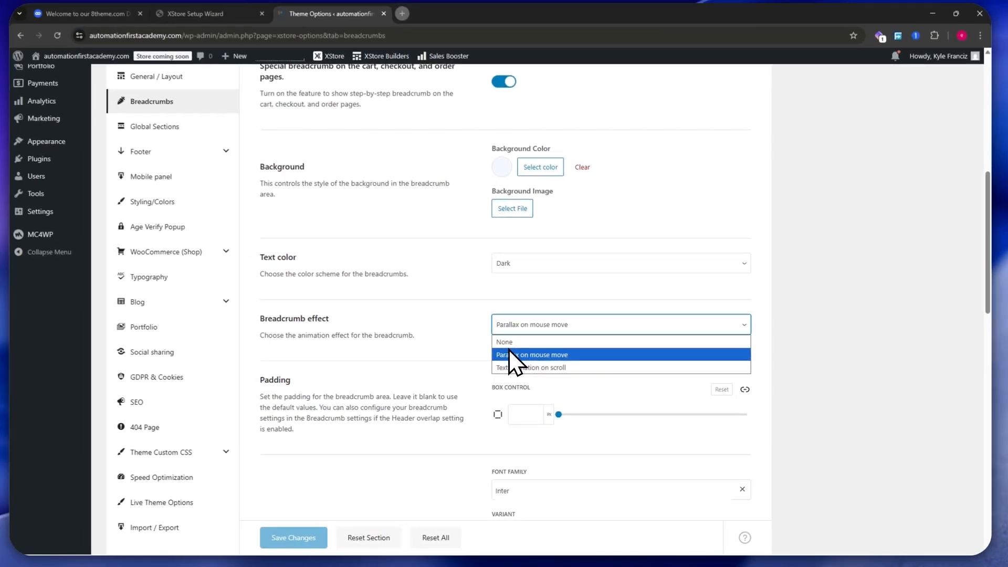
left_click(569, 371)
- Review the remaining breadcrumb options, from padding and typefaces to the "Return to previous page" link, and return to the section's start
scroll(473, 314, "down", 4)
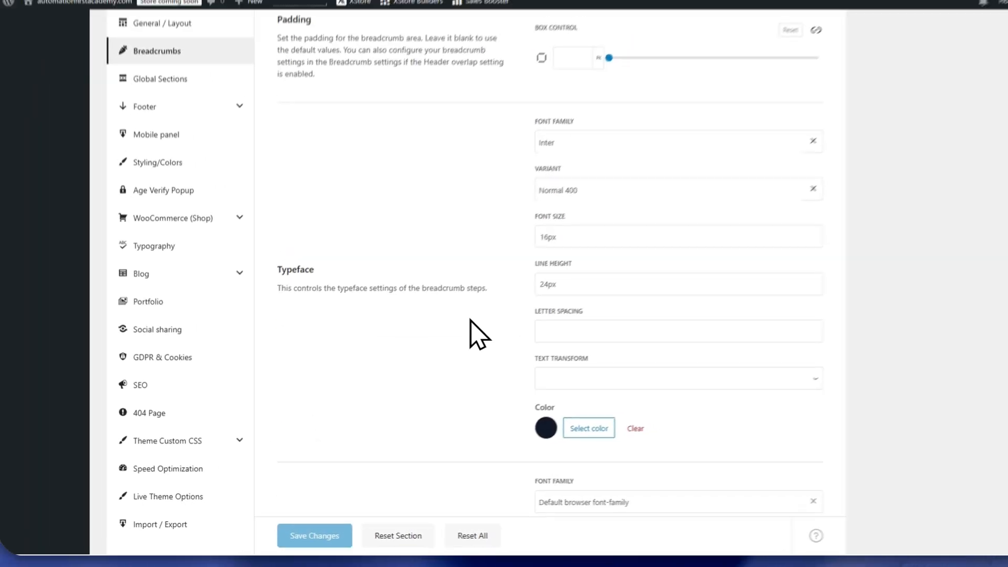
scroll(471, 320, "down", 10)
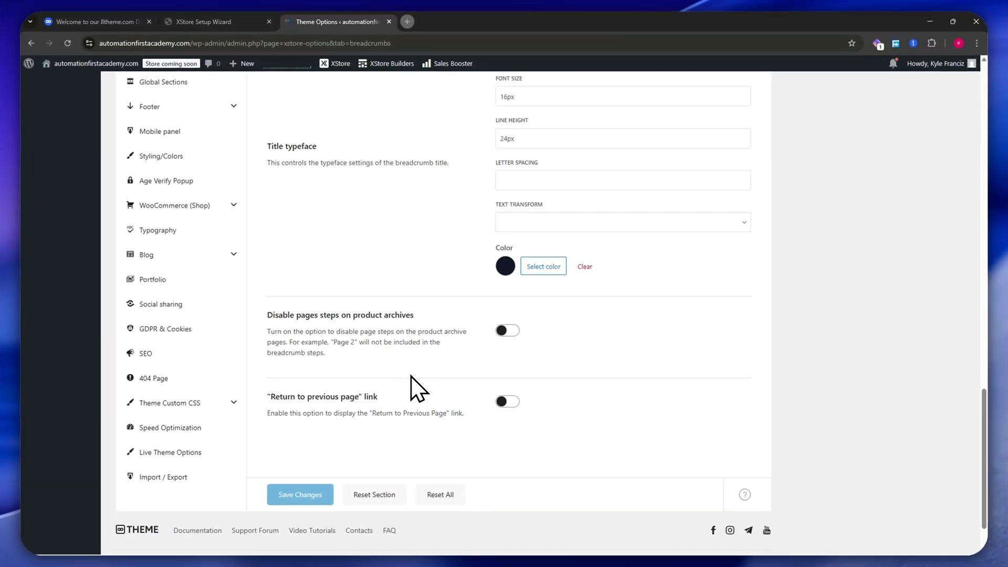
scroll(420, 367, "up", 15)
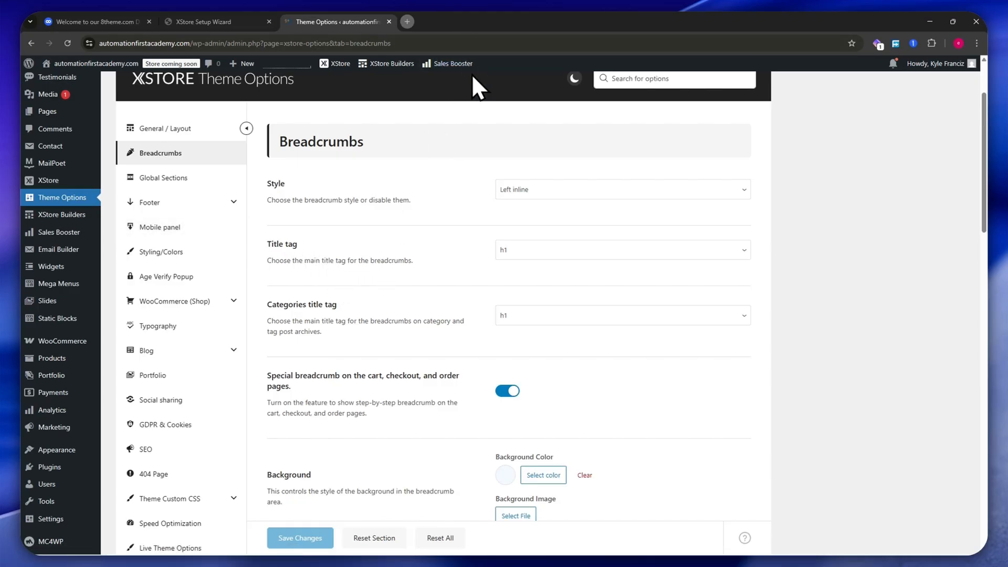
scroll(504, 247, "down", 2)
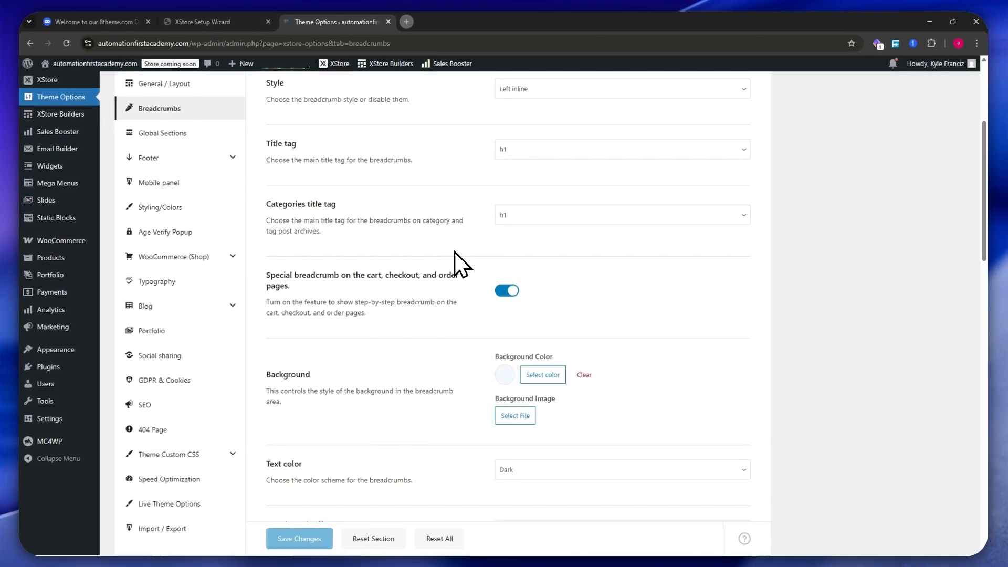
scroll(458, 332, "up", 4)
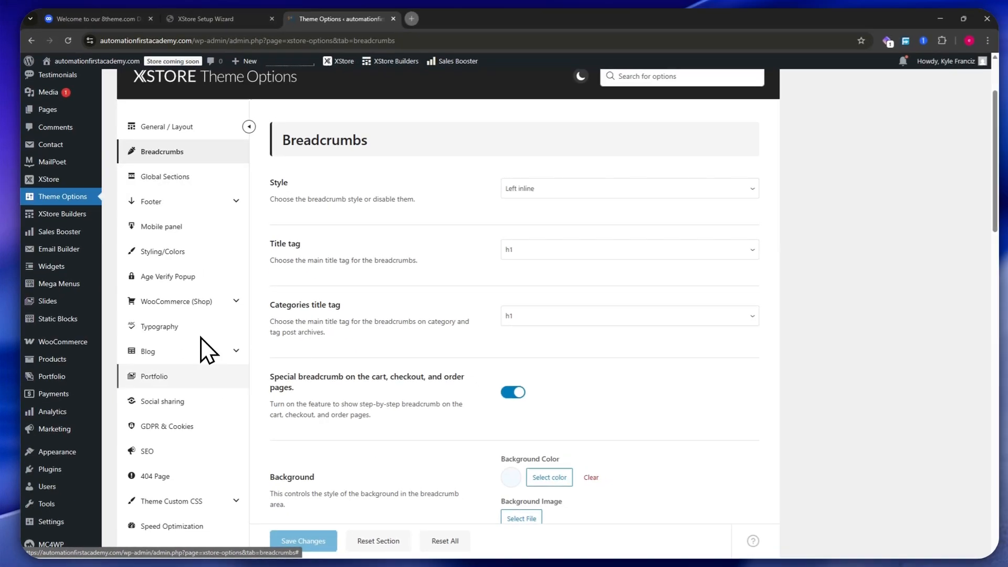
- Open the SEO section of the theme options and enable the SEO settings
scroll(212, 346, "down", 2)
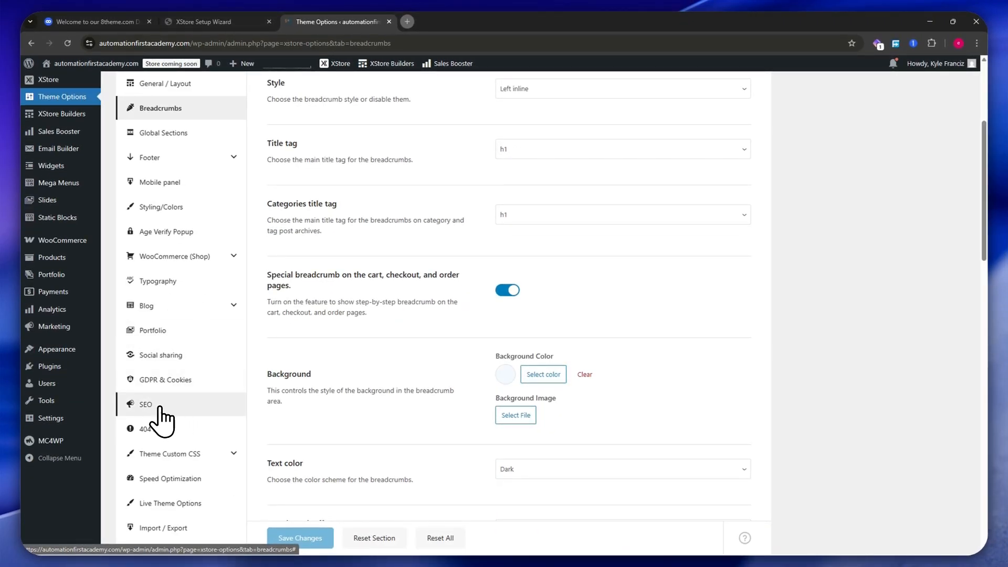
left_click(142, 406)
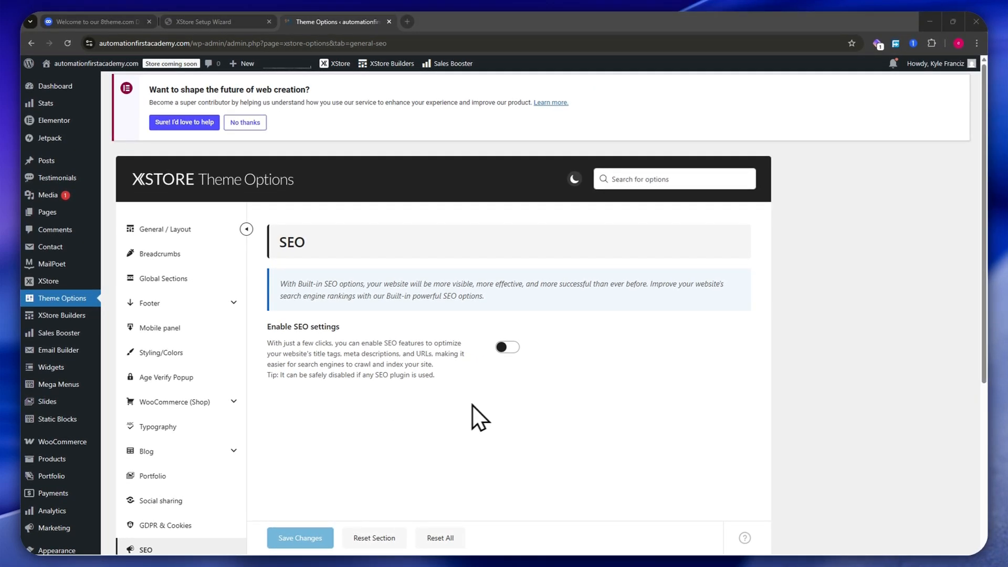
left_click(506, 347)
- Examine the SEO fields, including custom meta description, meta keywords, Open Graph image, and the noindex and nofollow tag options
scroll(511, 351, "down", 2)
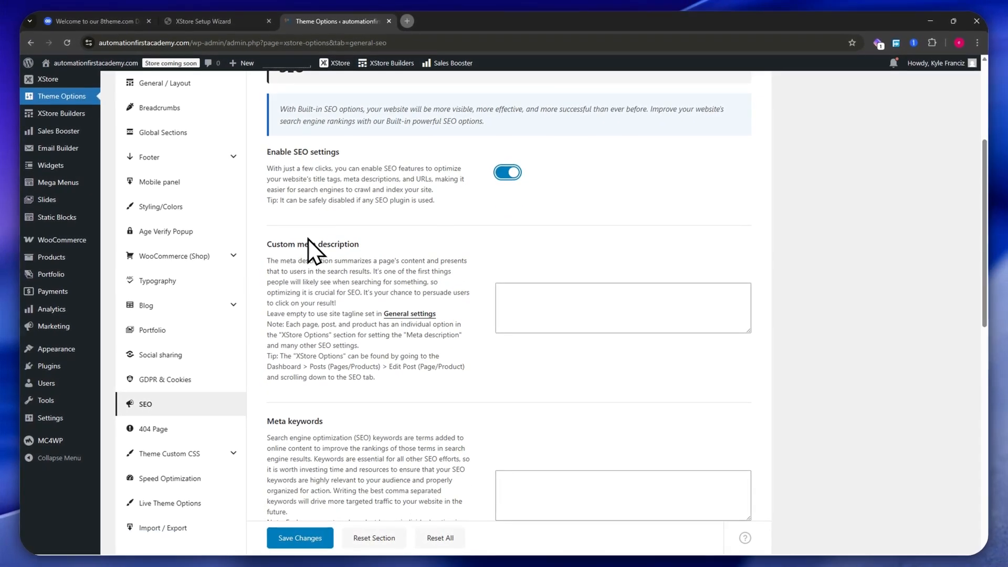
scroll(294, 330, "down", 1)
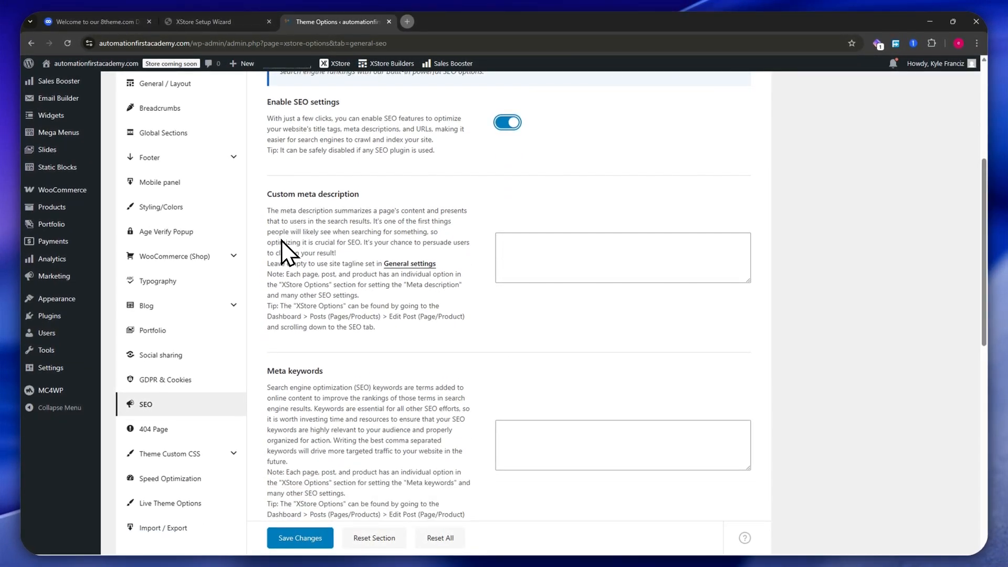
scroll(436, 362, "down", 4)
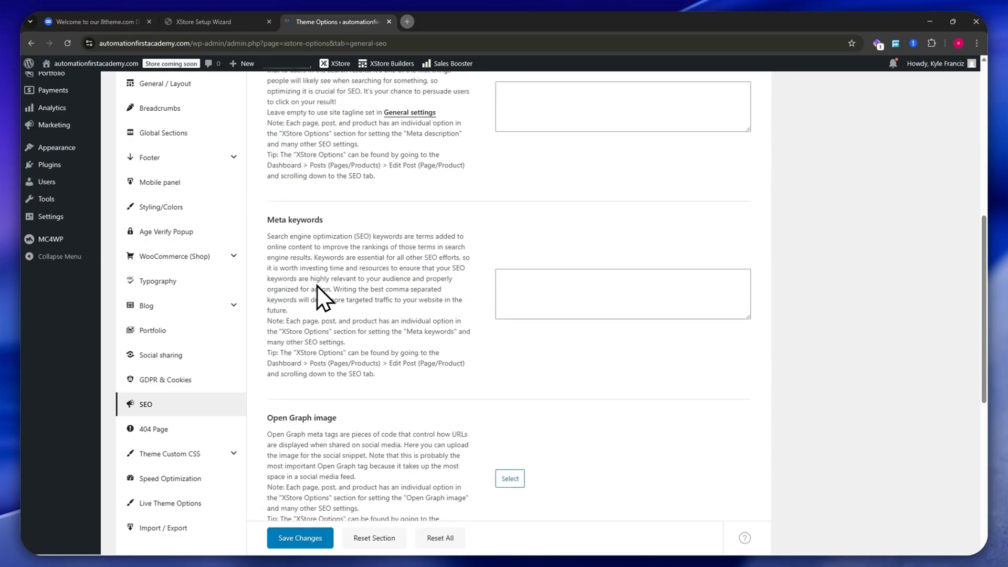
scroll(332, 325, "down", 5)
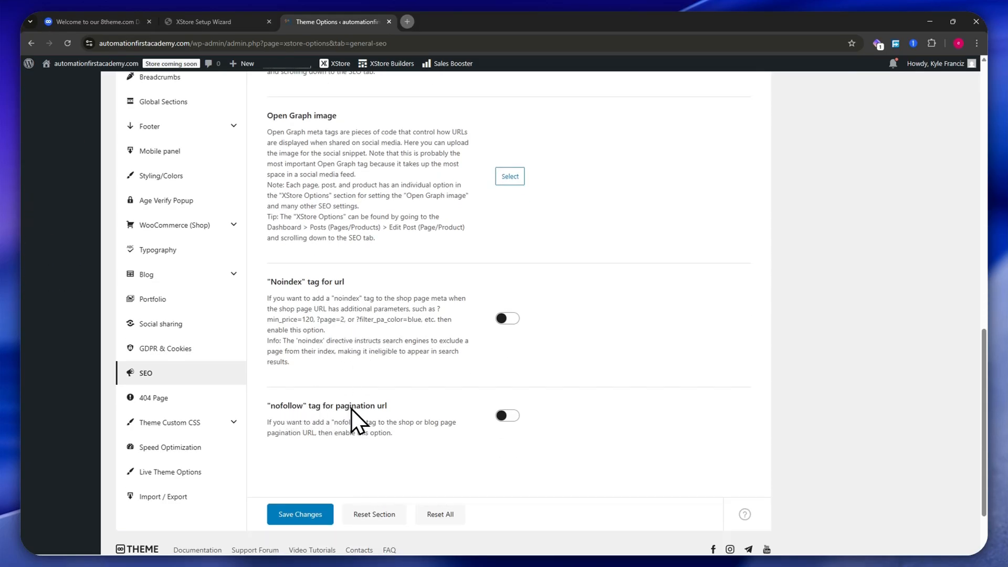
scroll(429, 387, "up", 15)
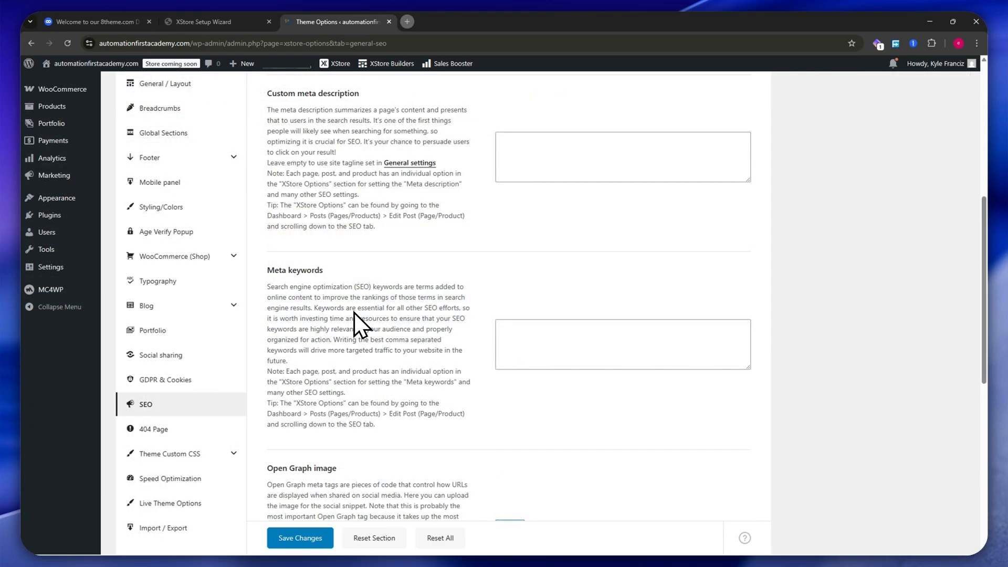
scroll(382, 323, "up", 2)
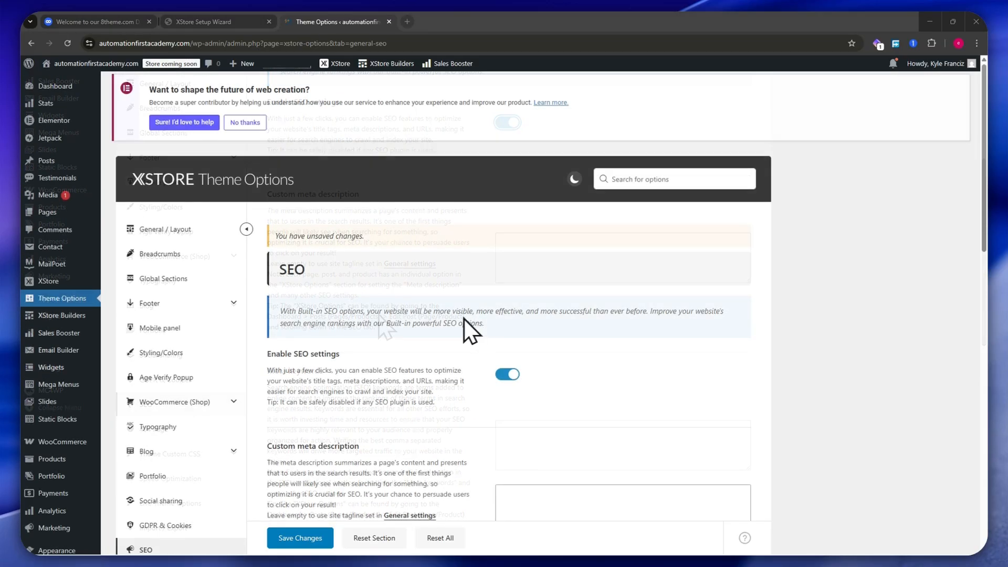
left_click(778, 297)
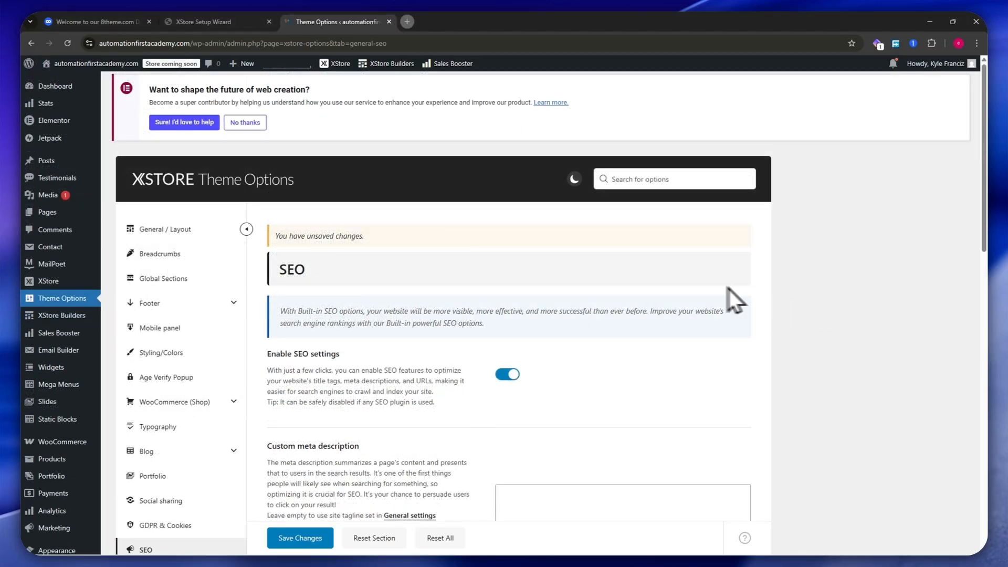
scroll(481, 266, "down", 2)
scroll(481, 266, "down", 1)
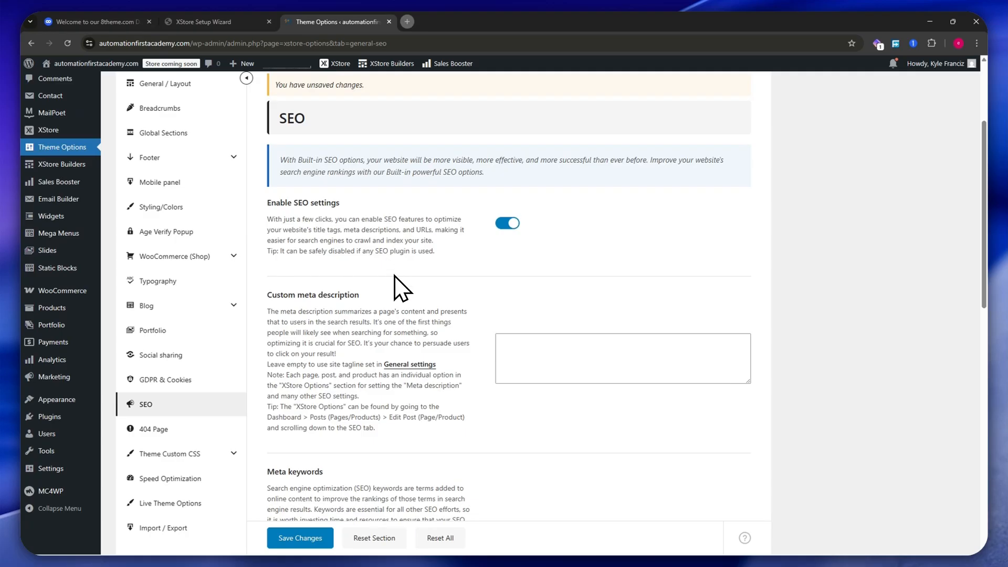
scroll(399, 298, "down", 3)
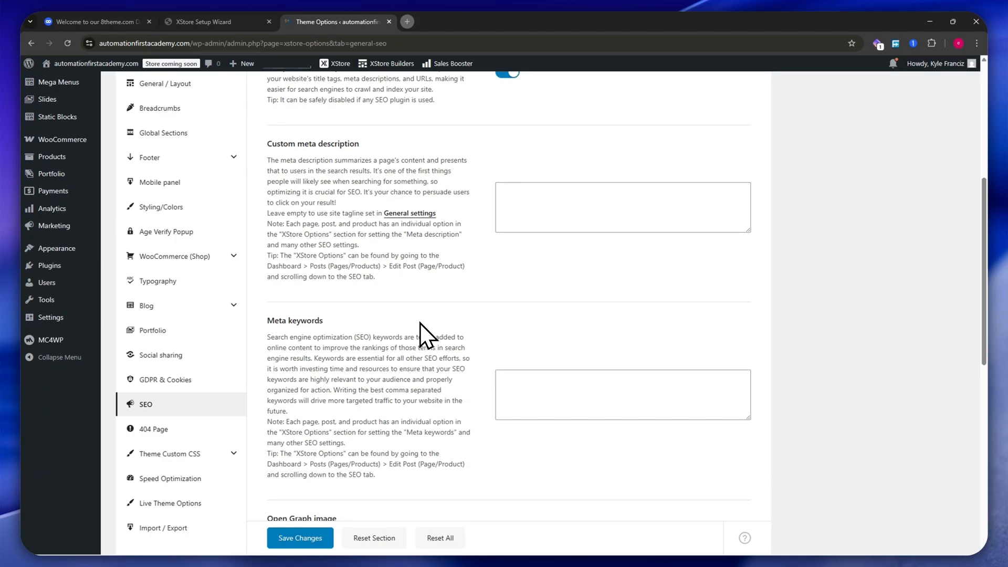
scroll(422, 328, "down", 2)
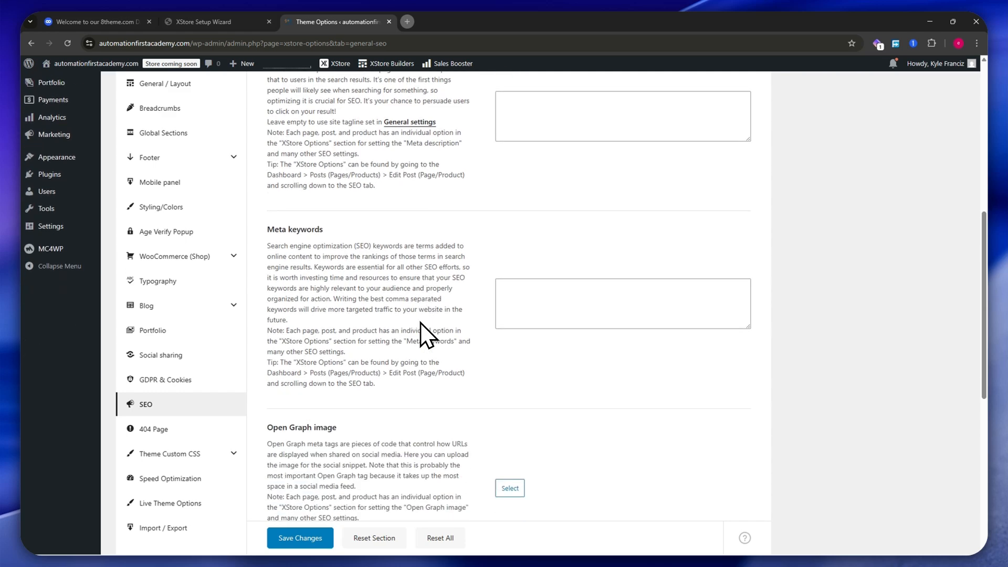
scroll(556, 293, "up", 7)
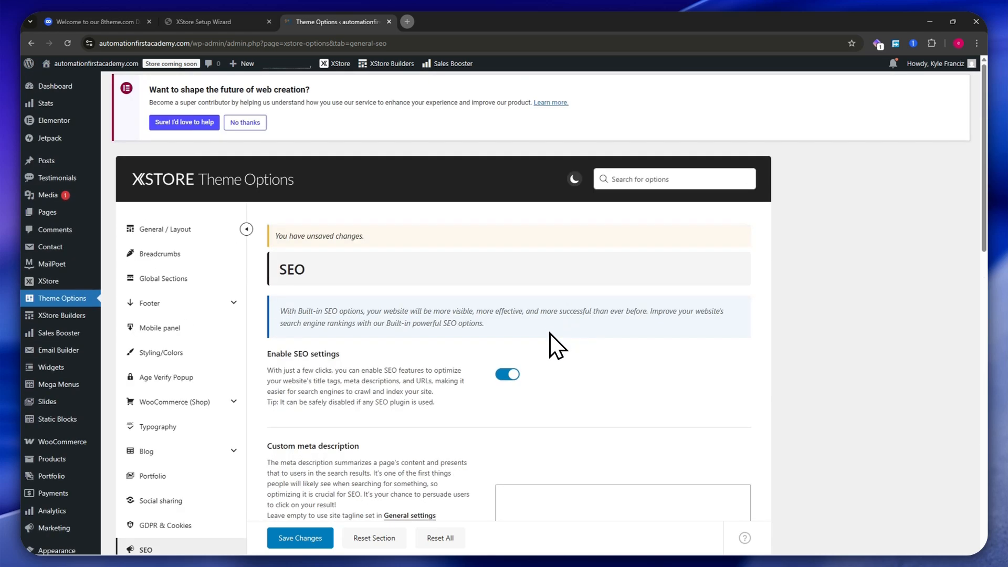
- Switch to the Moz website and browse its SEO and digital marketing solutions from SEO at Scale through Custom Data
mouse_move(53, 196)
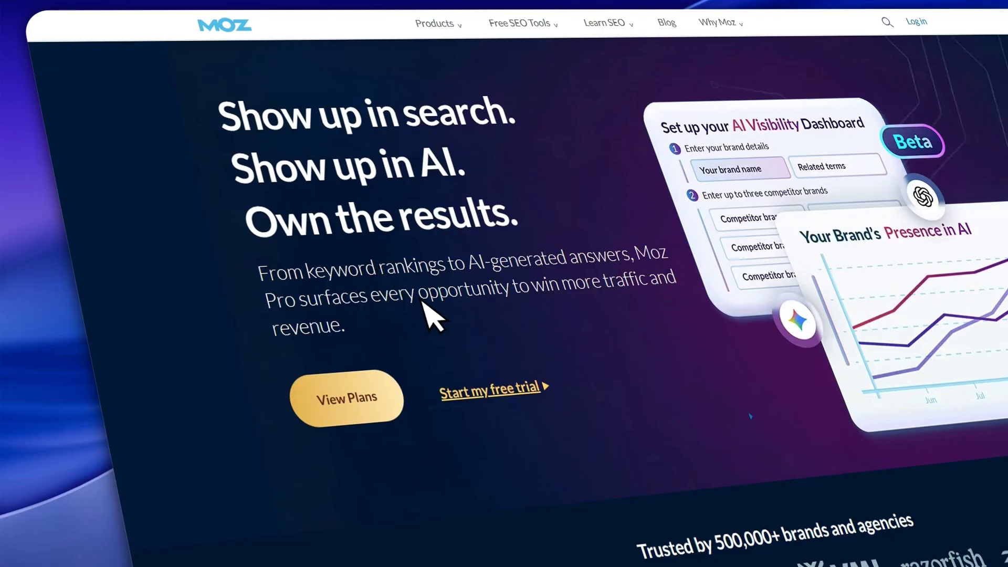
scroll(497, 300, "down", 8)
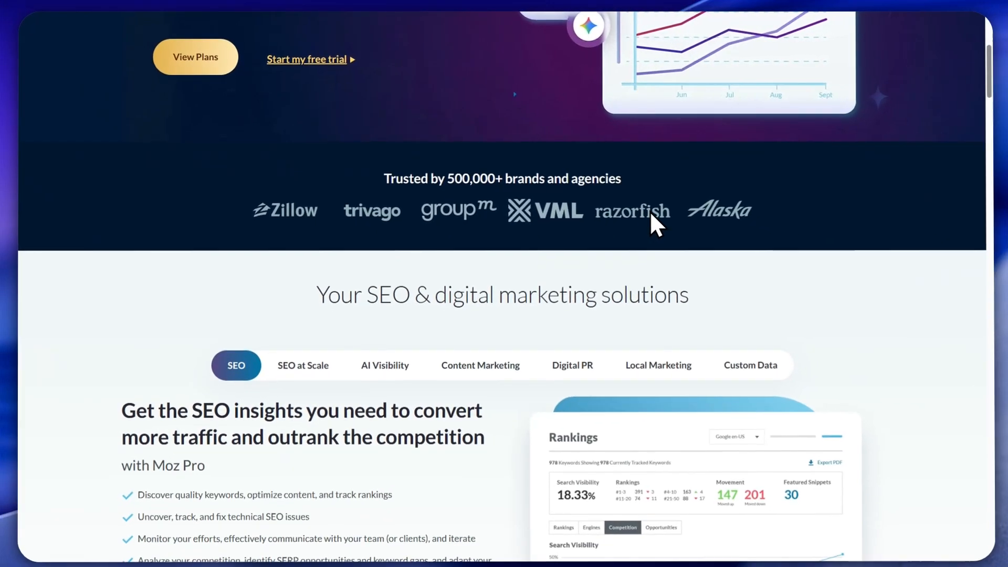
scroll(648, 213, "down", 3)
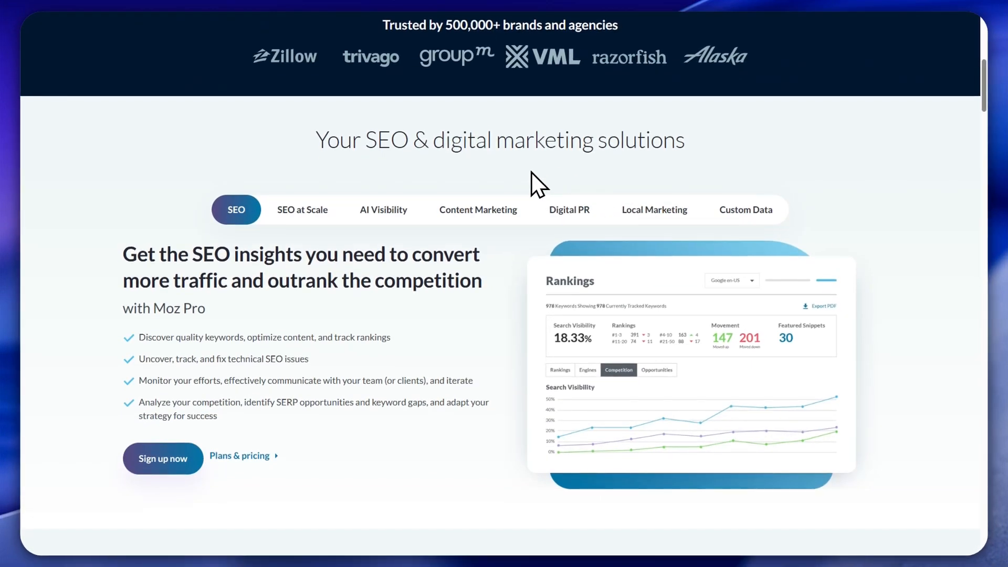
scroll(527, 176, "down", 1)
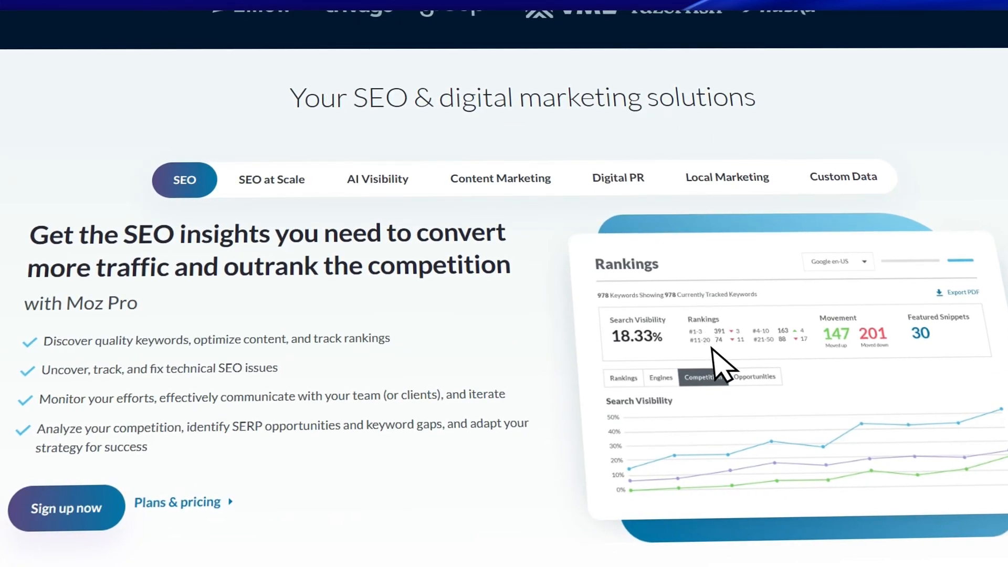
left_click(297, 179)
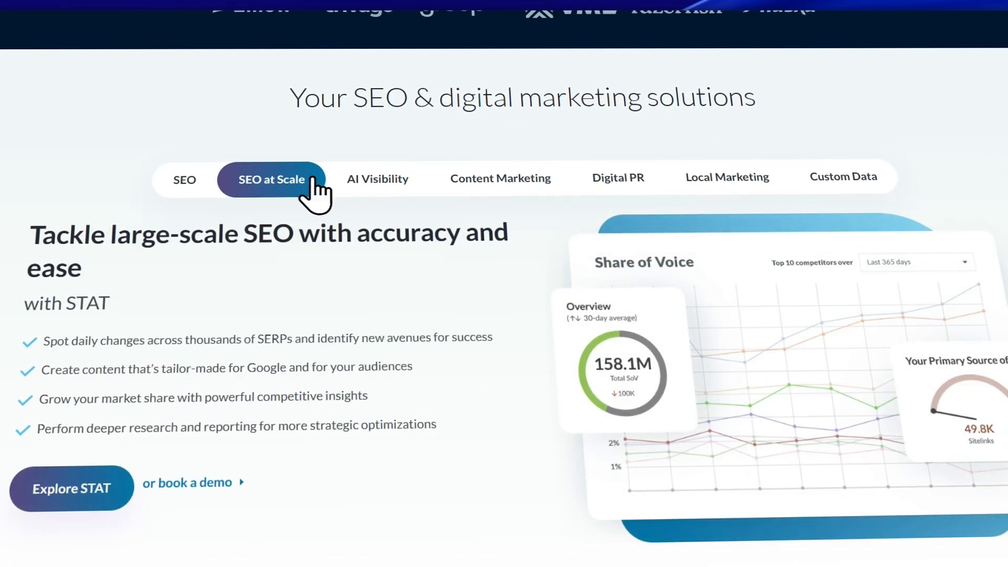
left_click(372, 182)
left_click(492, 184)
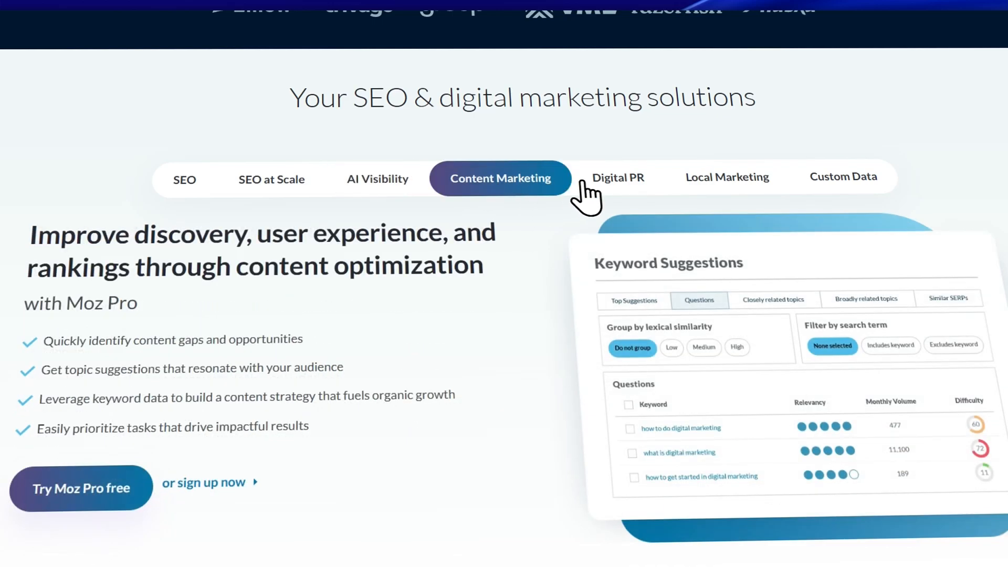
left_click(597, 180)
left_click(731, 180)
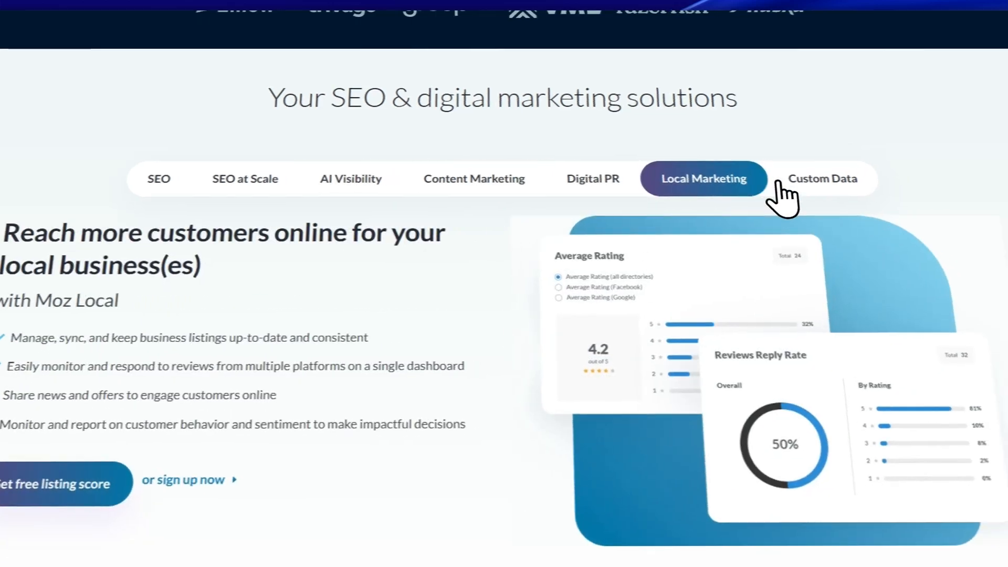
left_click(843, 177)
- Look over the AI search tracking section and the Moz Pro tools overview on the Moz home page
scroll(516, 313, "down", 10)
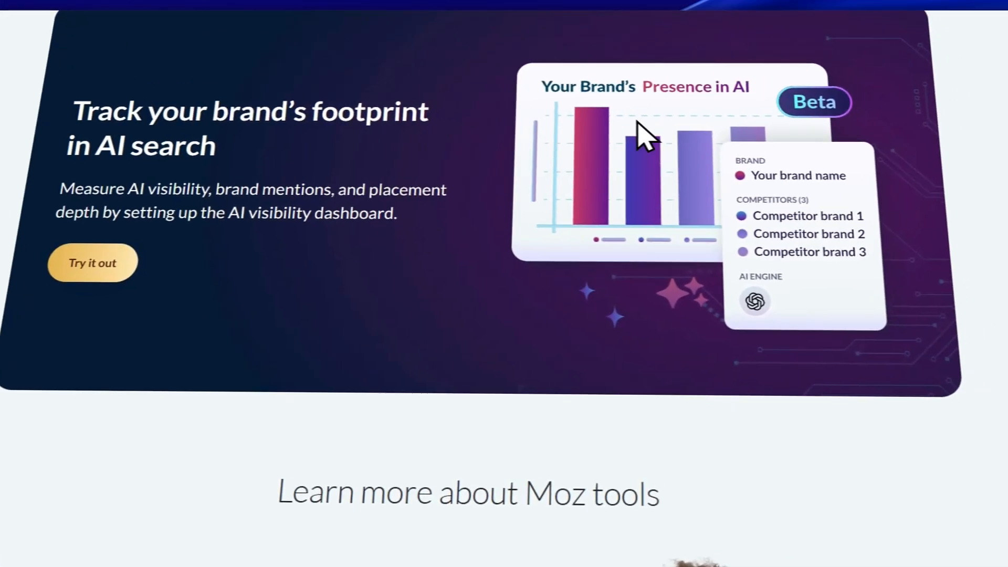
scroll(607, 214, "down", 5)
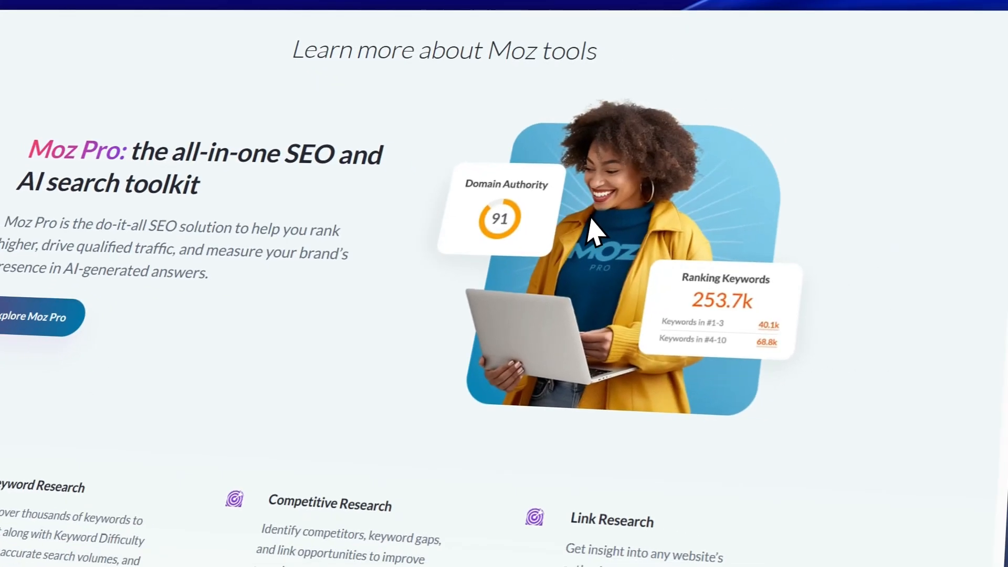
scroll(592, 230, "down", 3)
scroll(582, 230, "down", 3)
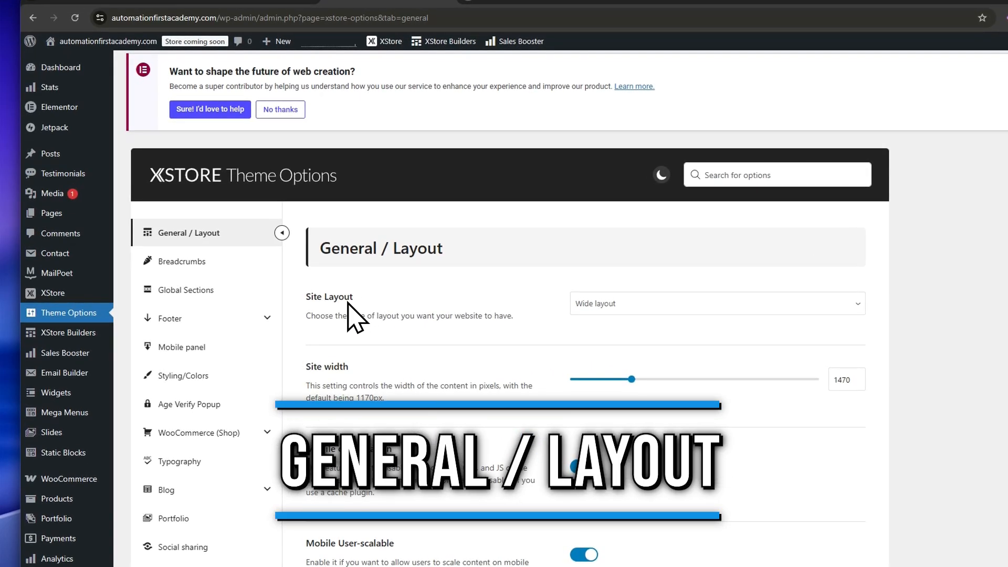
- Look through the available Site Layout choices and the site width setting in the General / Layout options
scroll(593, 341, "down", 3)
scroll(613, 342, "up", 3)
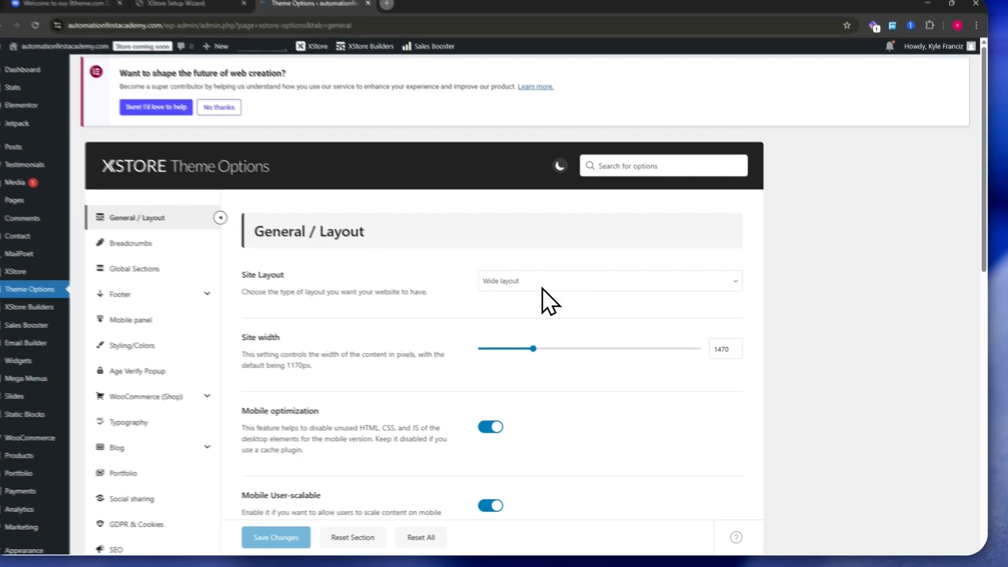
left_click(572, 290)
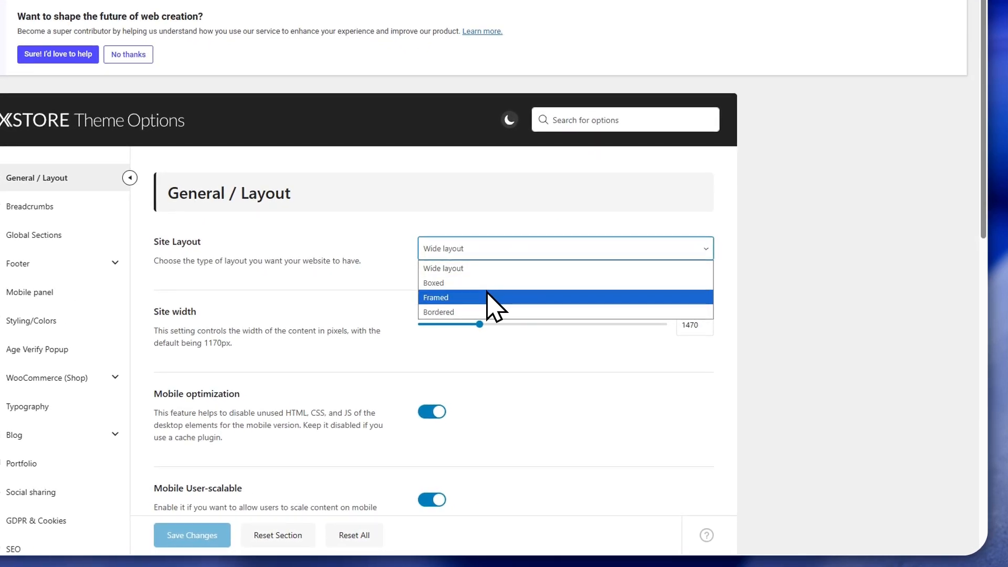
left_click(694, 325)
scroll(200, 313, "down", 5)
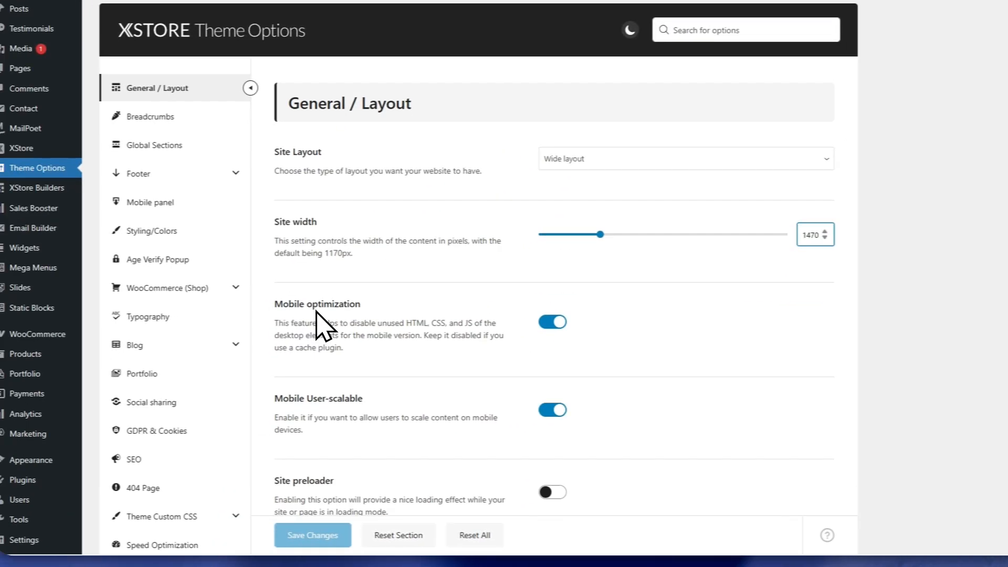
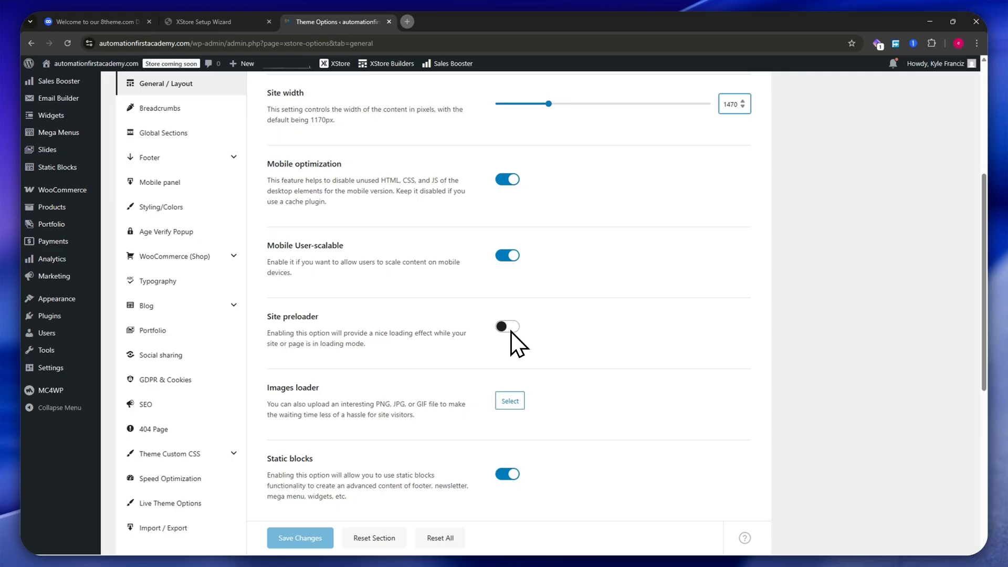
- Review the remaining General / Layout options, from the site preloader and images loader through static blocks, XStudio and menu advanced options
scroll(367, 367, "down", 2)
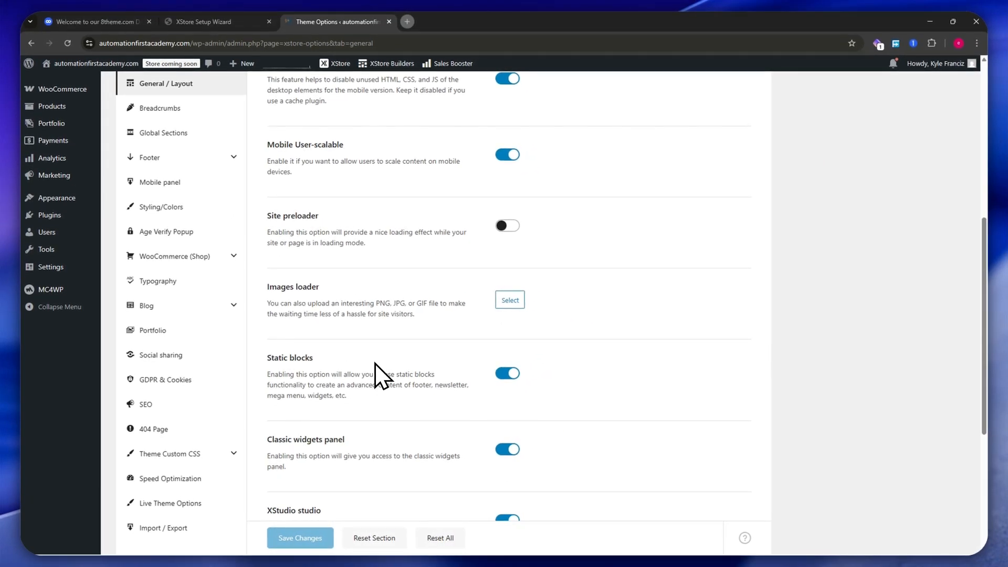
scroll(389, 380, "down", 1)
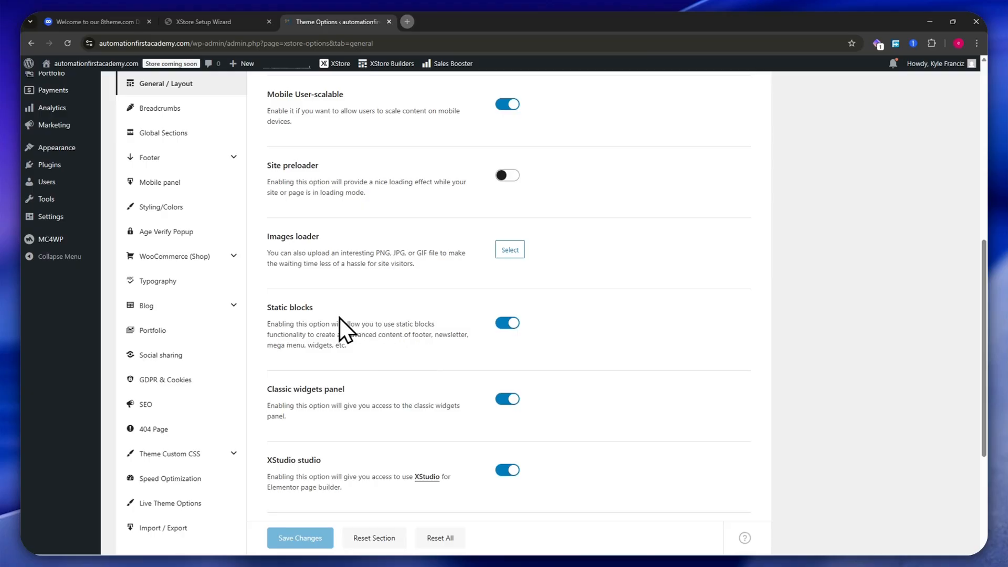
scroll(350, 320, "down", 2)
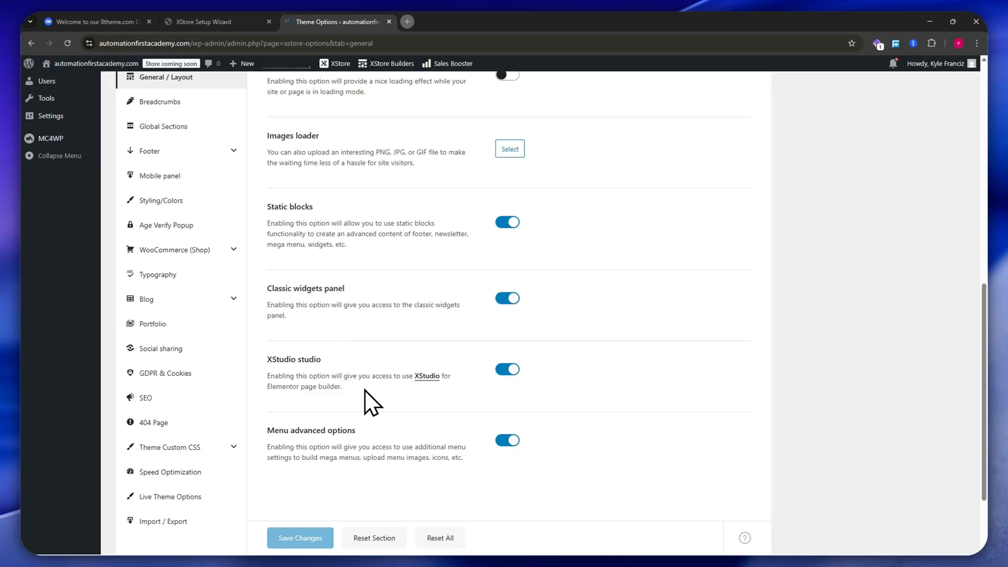
scroll(346, 367, "up", 5)
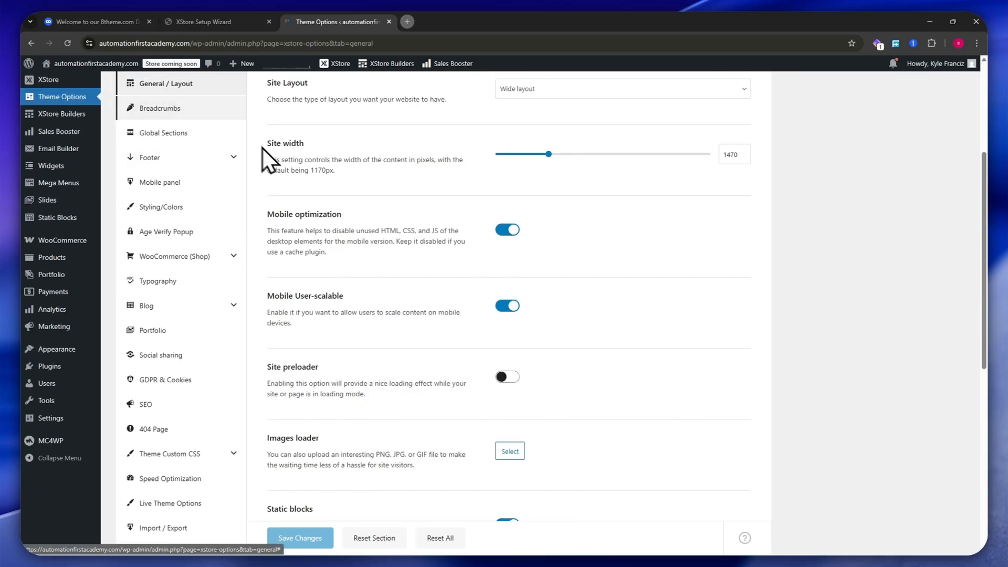
scroll(423, 341, "up", 4)
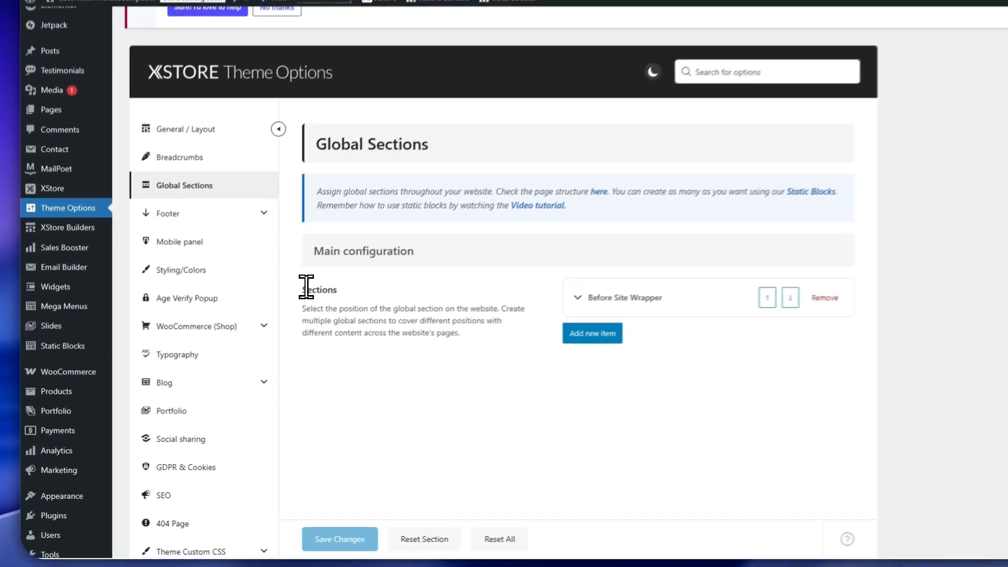
- Expand the Before Site Wrapper item in Global Sections and examine its position and generic section settings
left_click_drag(271, 319, 303, 338)
left_click_drag(363, 296, 523, 286)
left_click(646, 283)
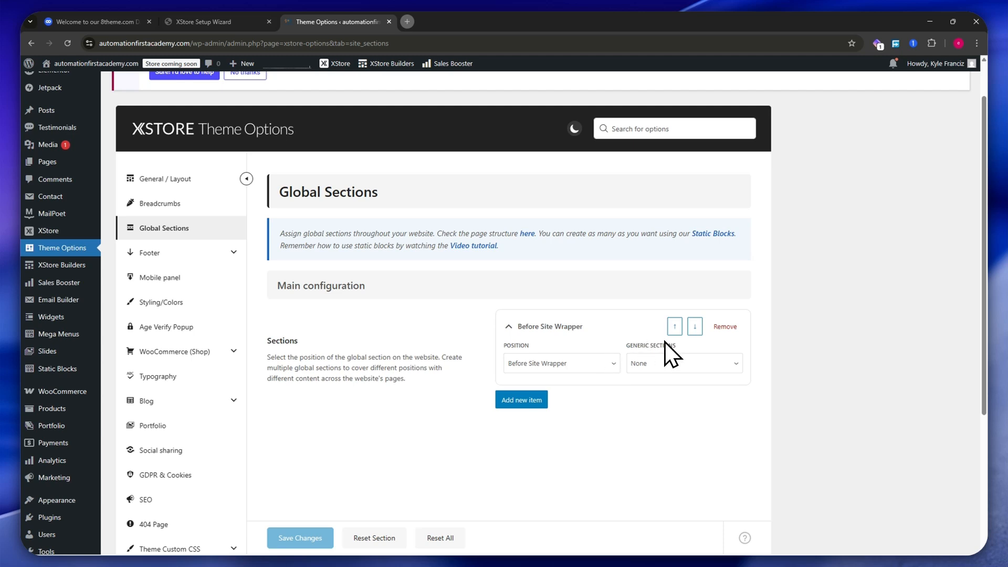
scroll(656, 358, "down", 3)
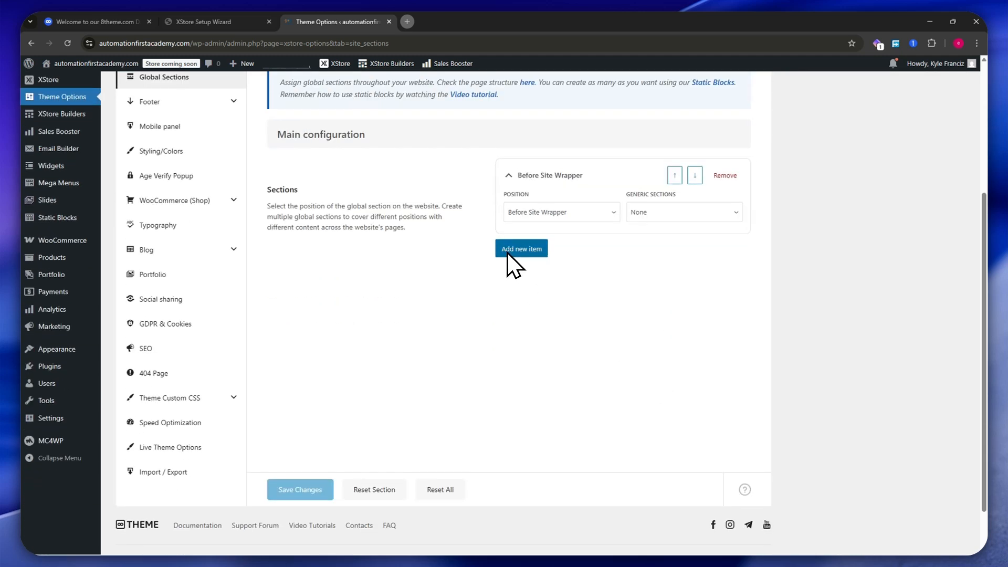
left_click(292, 489)
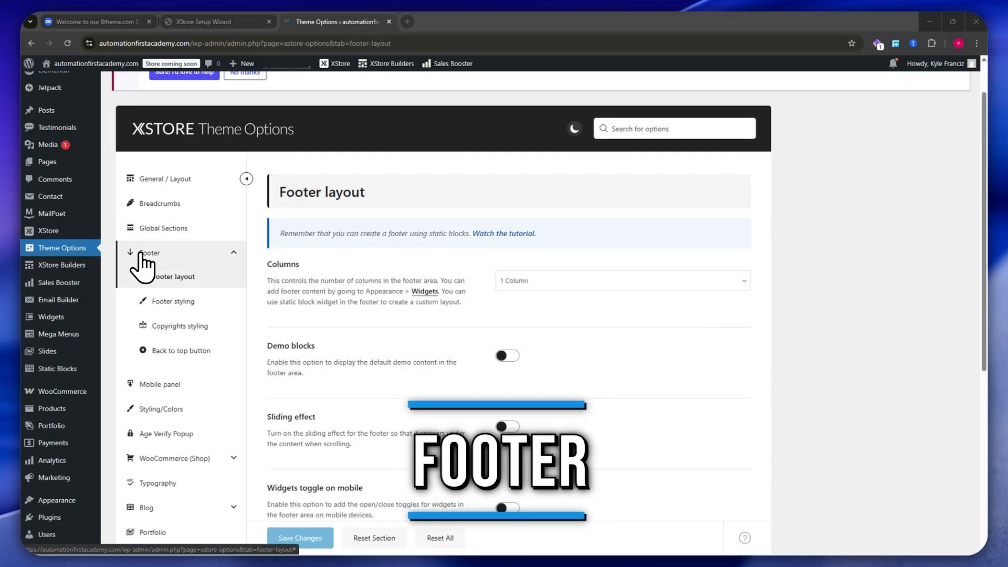
- Expand the Footer options and review the footer layout settings for columns, demo blocks, sliding effect and mobile widget toggles
left_click(208, 255)
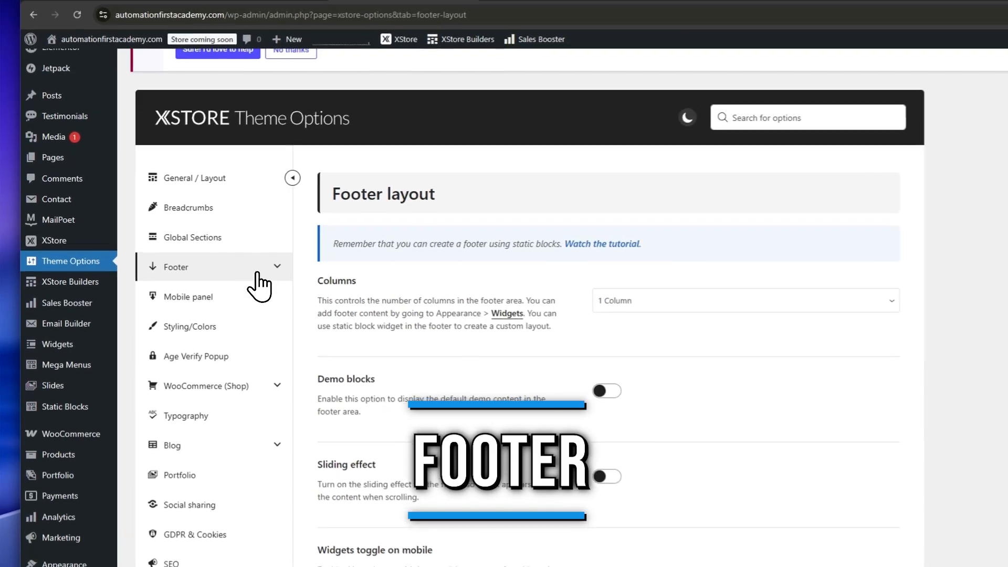
left_click(206, 255)
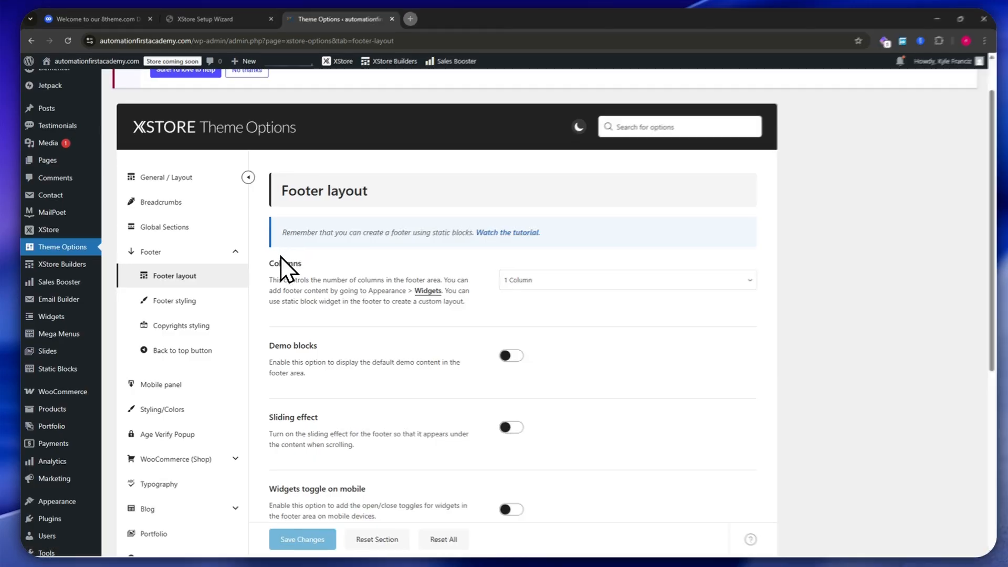
scroll(349, 321, "down", 5)
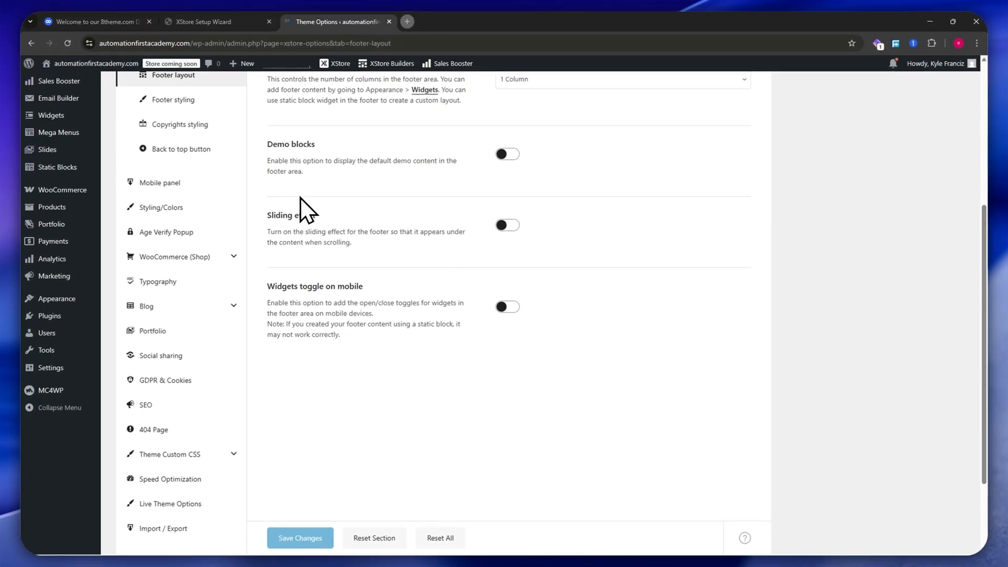
left_click_drag(274, 286, 365, 288)
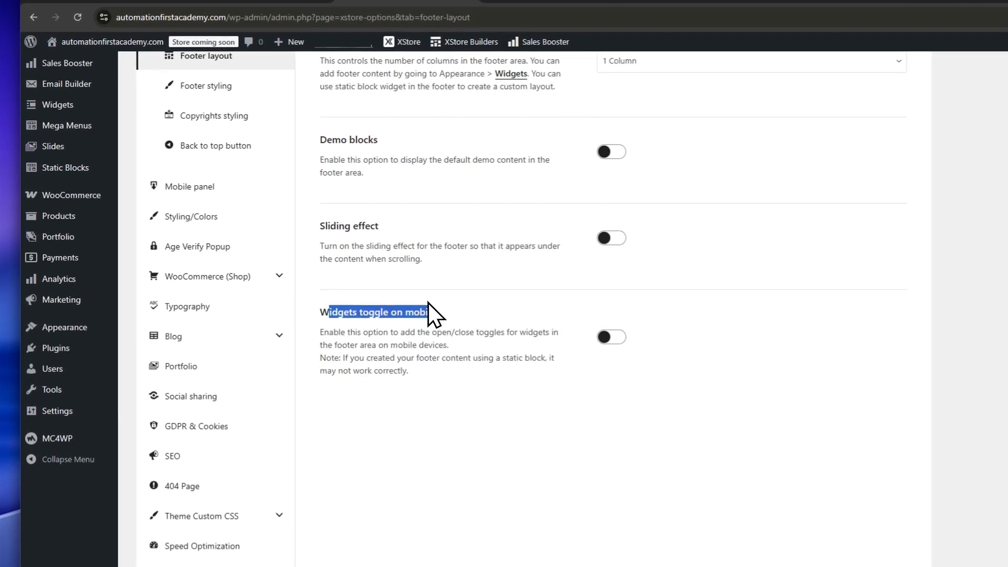
left_click(462, 318)
scroll(486, 288, "up", 5)
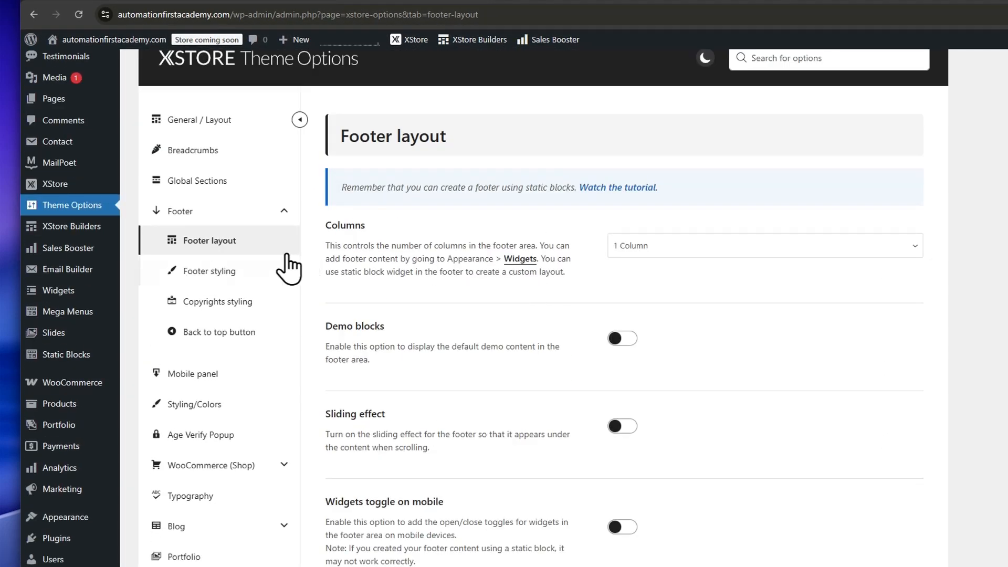
- Open the footer styling options and review the link colors, background, padding and bottom border settings
left_click(230, 273)
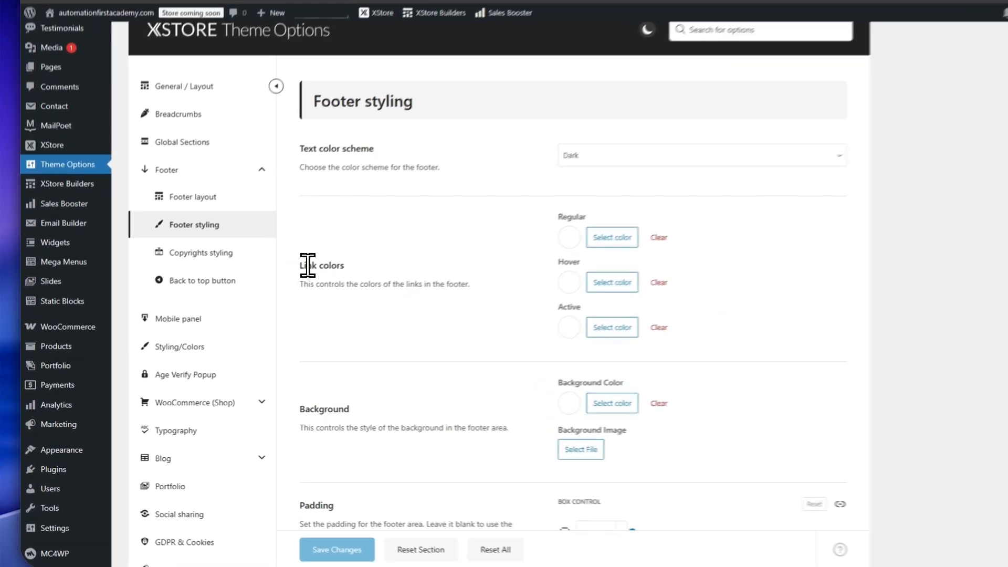
triple_click(274, 286)
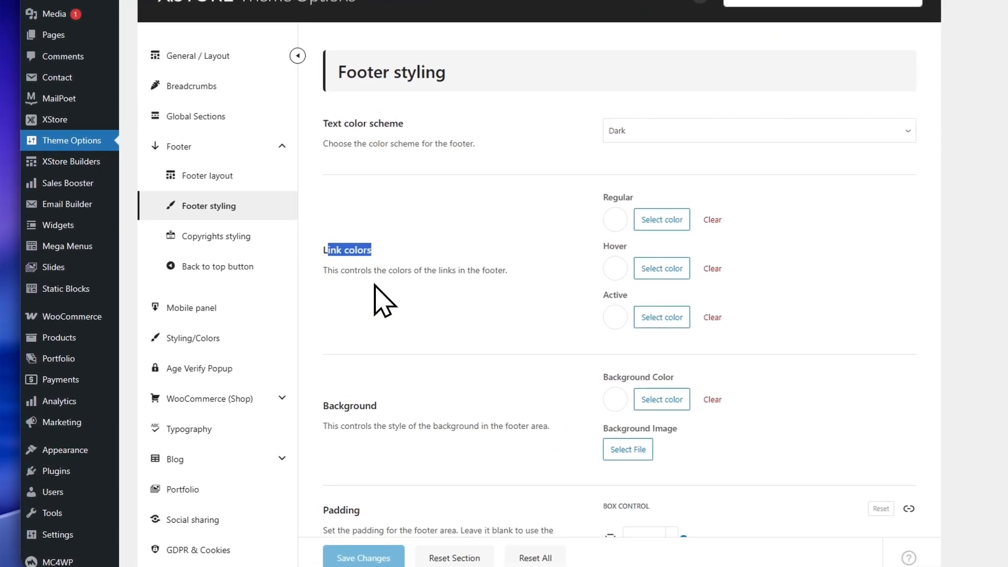
left_click_drag(268, 430, 284, 430)
scroll(383, 383, "down", 5)
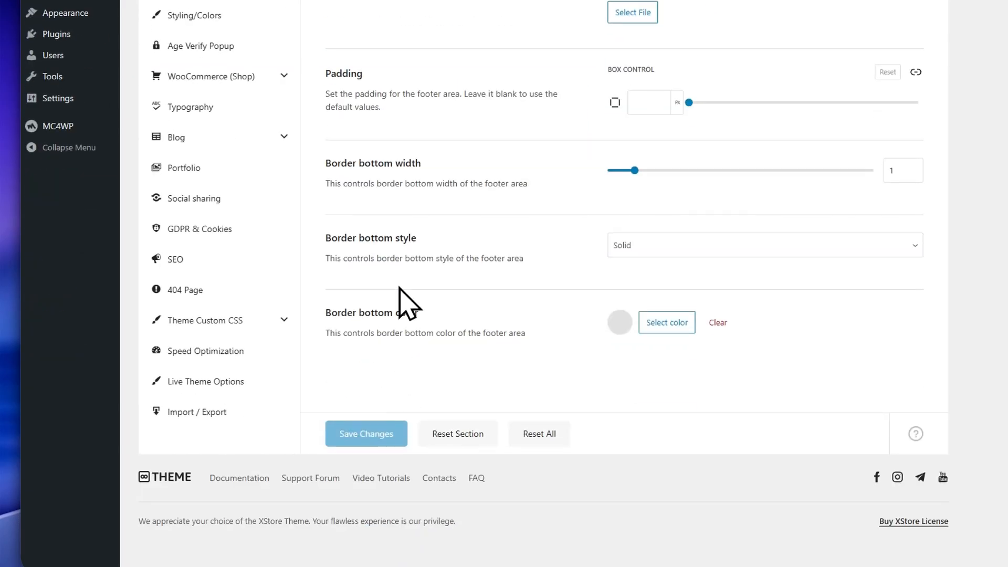
- Open the copyrights styling options and review the text color scheme, link colors, background and padding settings
scroll(377, 283, "up", 2)
left_click(217, 99)
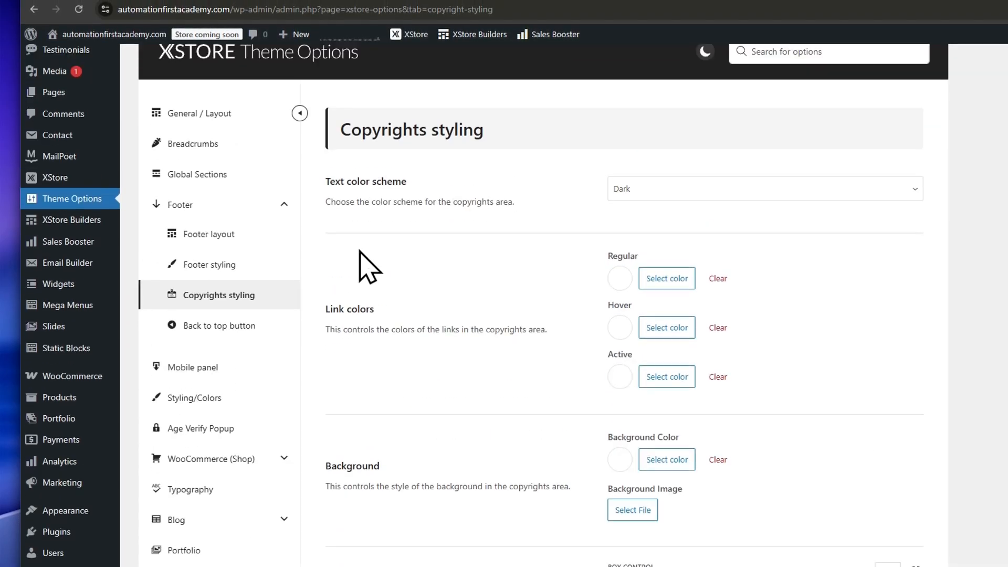
scroll(370, 270, "up", 3)
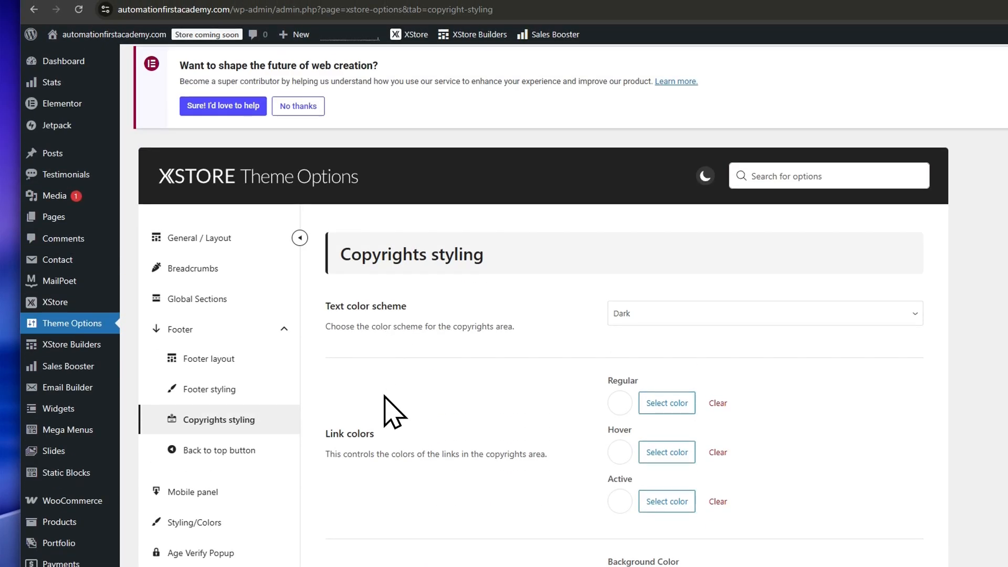
left_click_drag(329, 306, 383, 306)
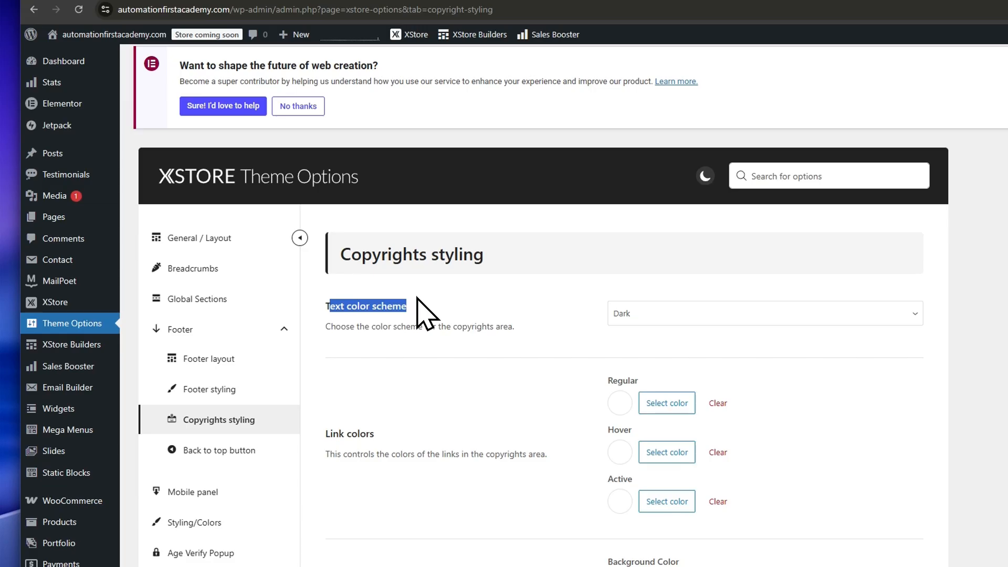
scroll(409, 367, "down", 3)
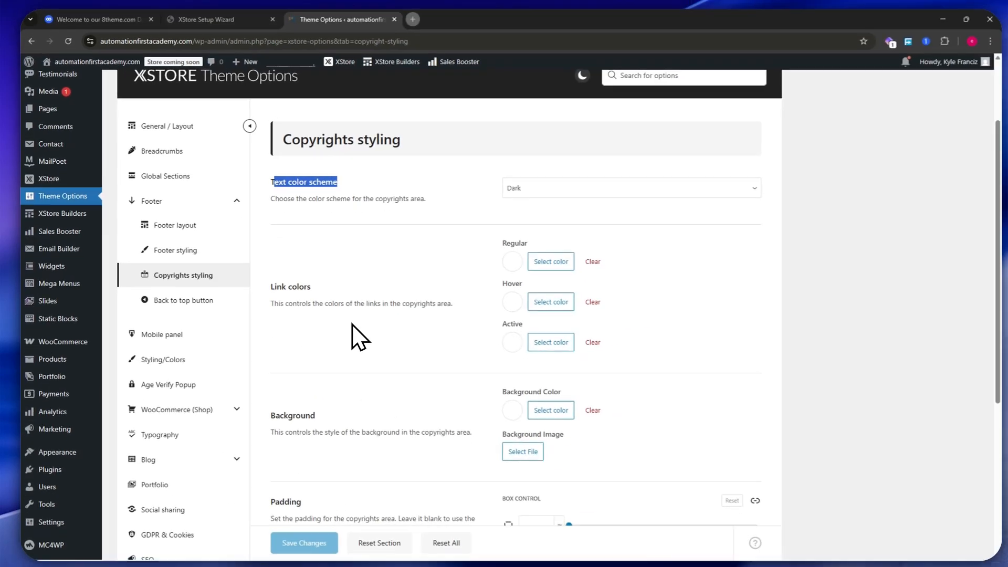
scroll(368, 331, "down", 3)
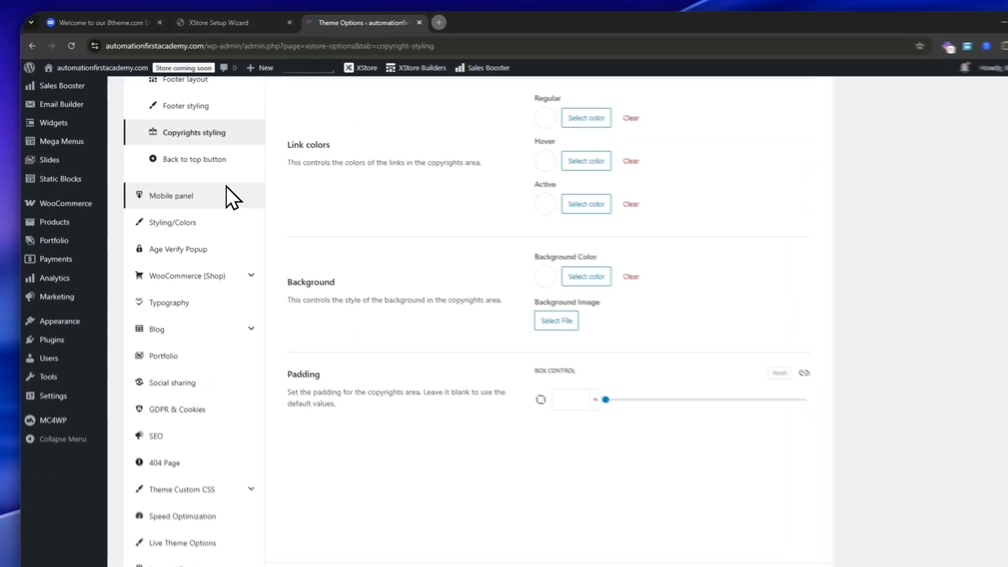
- Open the Back to top button settings and try out the button on the website's home page
left_click(207, 159)
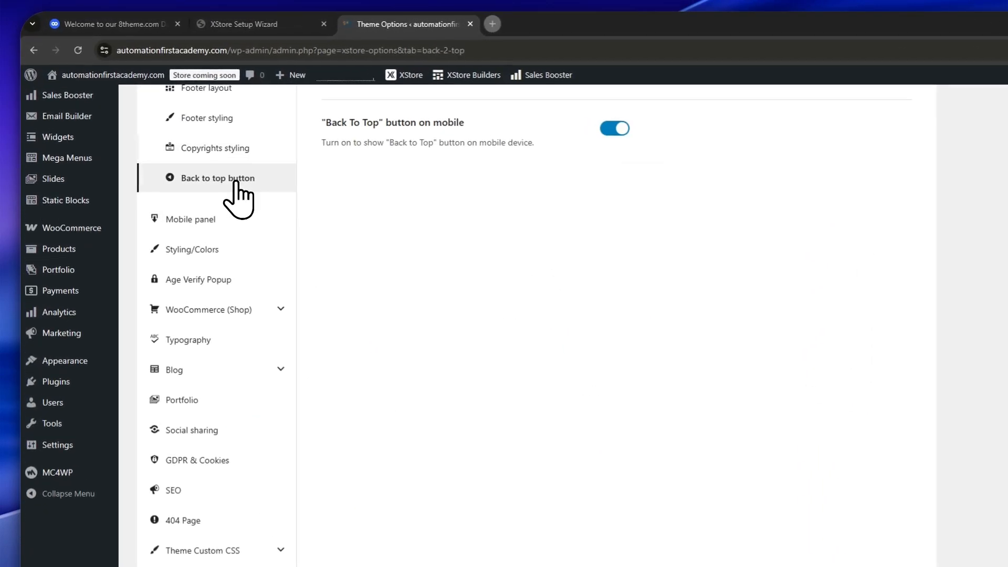
scroll(367, 294, "up", 3)
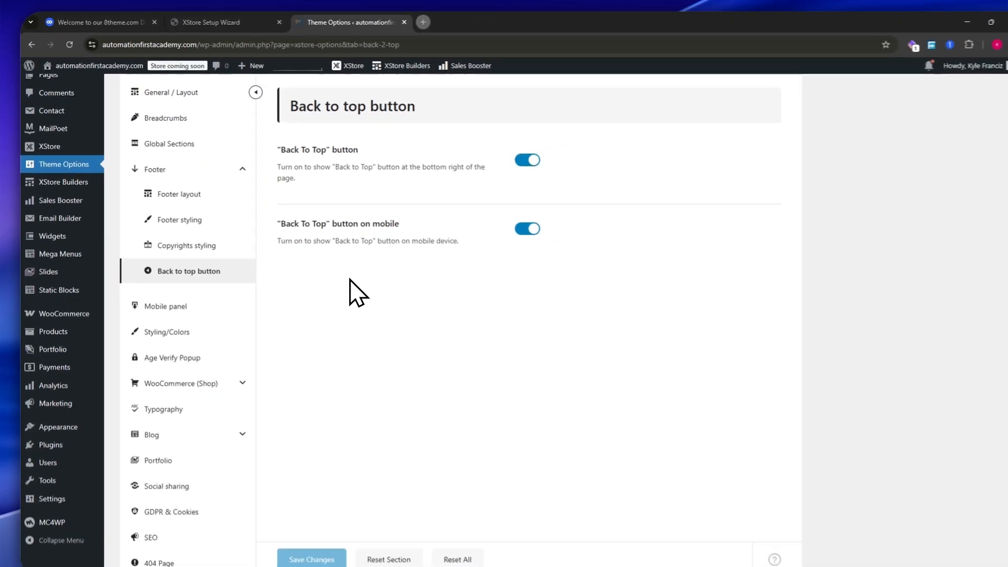
scroll(350, 283, "up", 5)
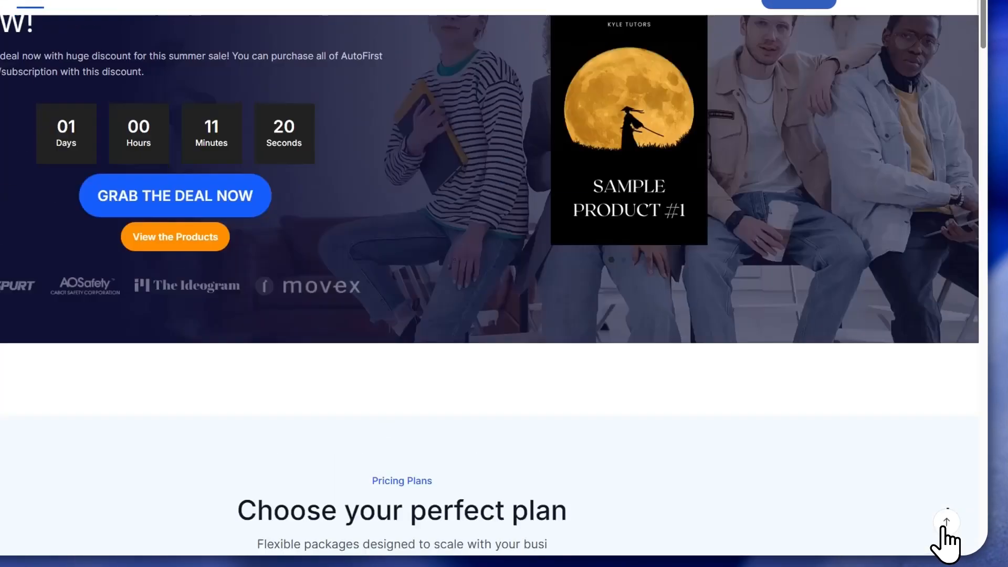
left_click(945, 524)
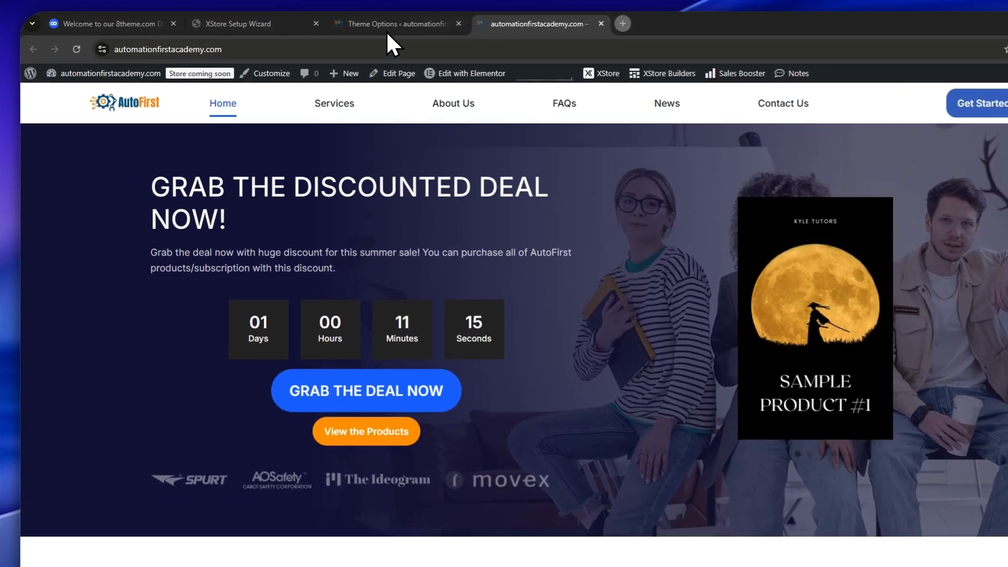
- Return to the theme options, open the Mobile panel settings and move the Home item below Shop
left_click(330, 22)
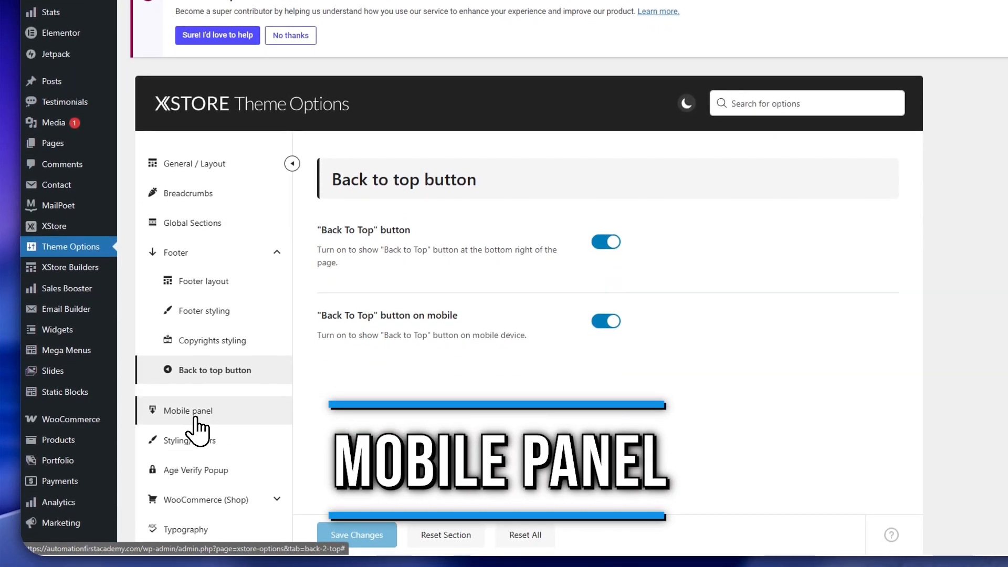
left_click(195, 417)
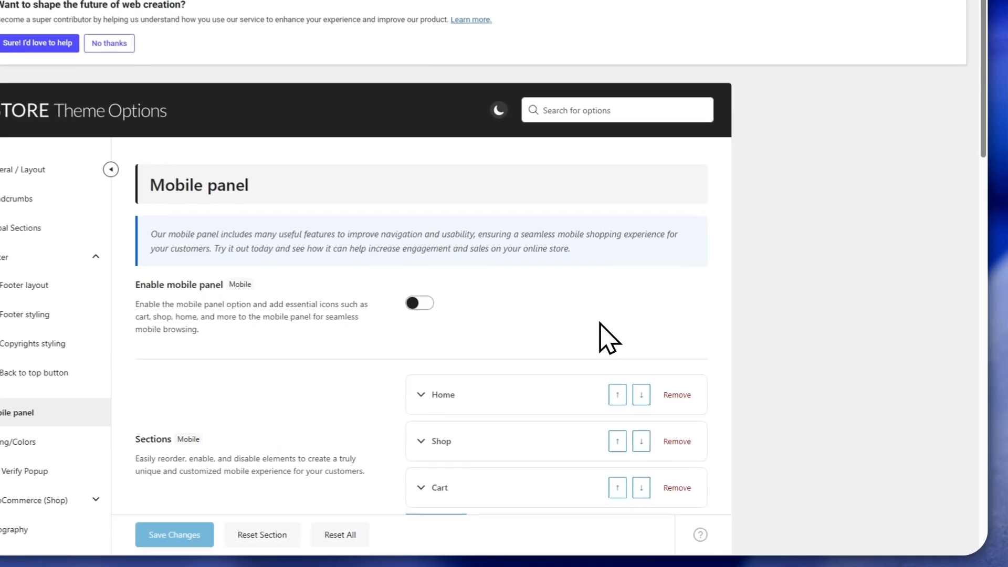
scroll(624, 341, "down", 3)
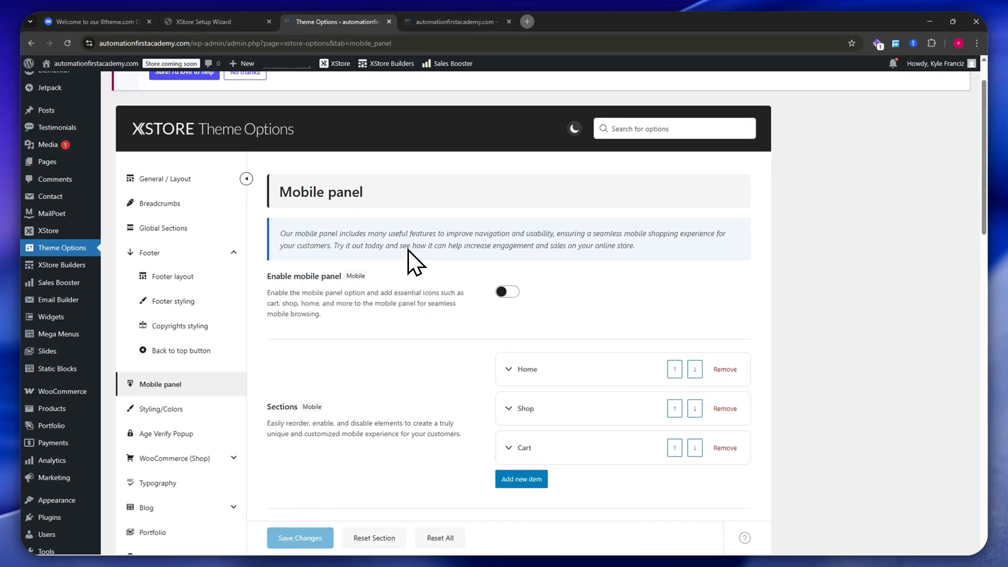
scroll(322, 325, "down", 1)
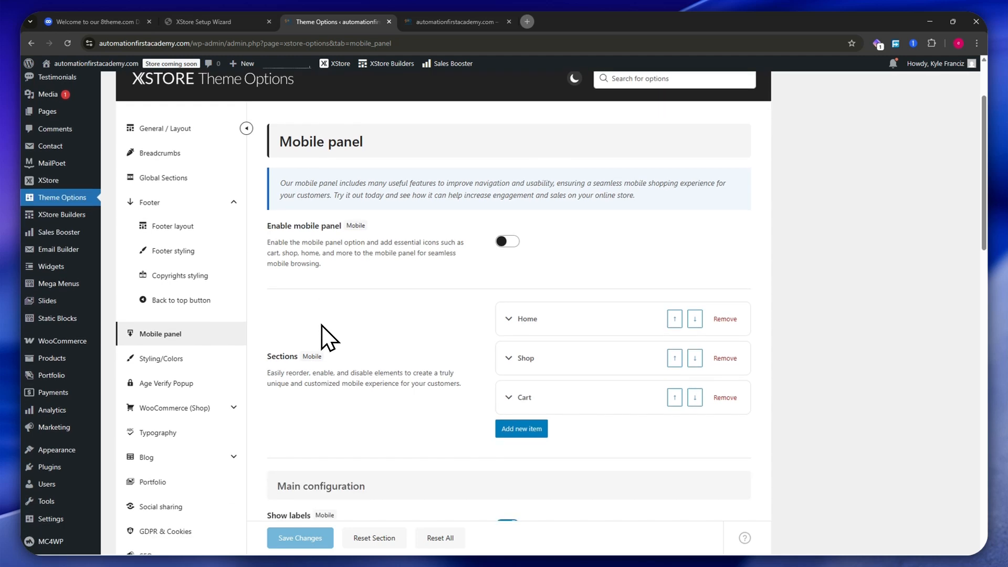
scroll(322, 326, "down", 1)
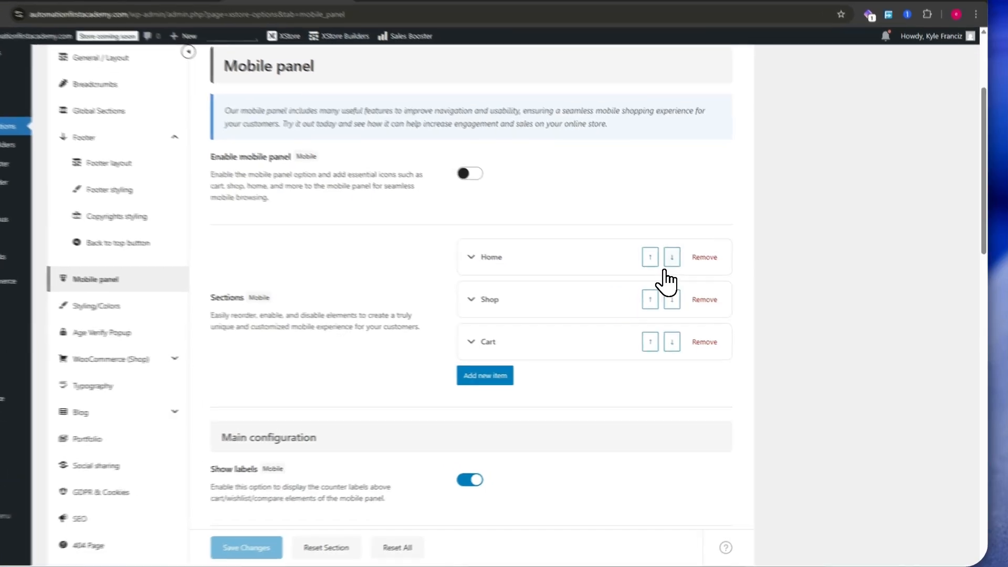
left_click(695, 268)
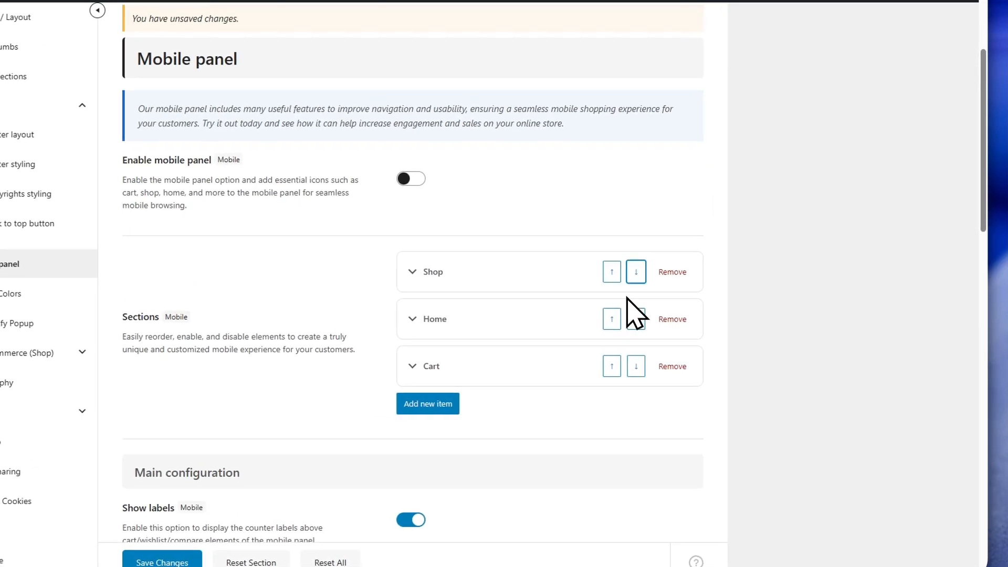
- Move the Home item back above Shop and review the mobile panel's main configuration and style settings
left_click(611, 318)
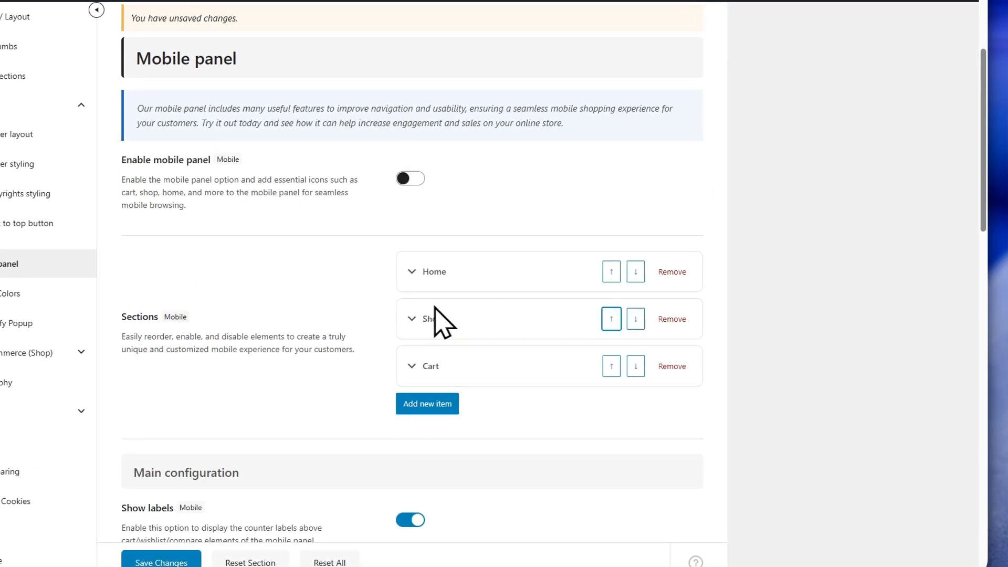
scroll(419, 312, "down", 5)
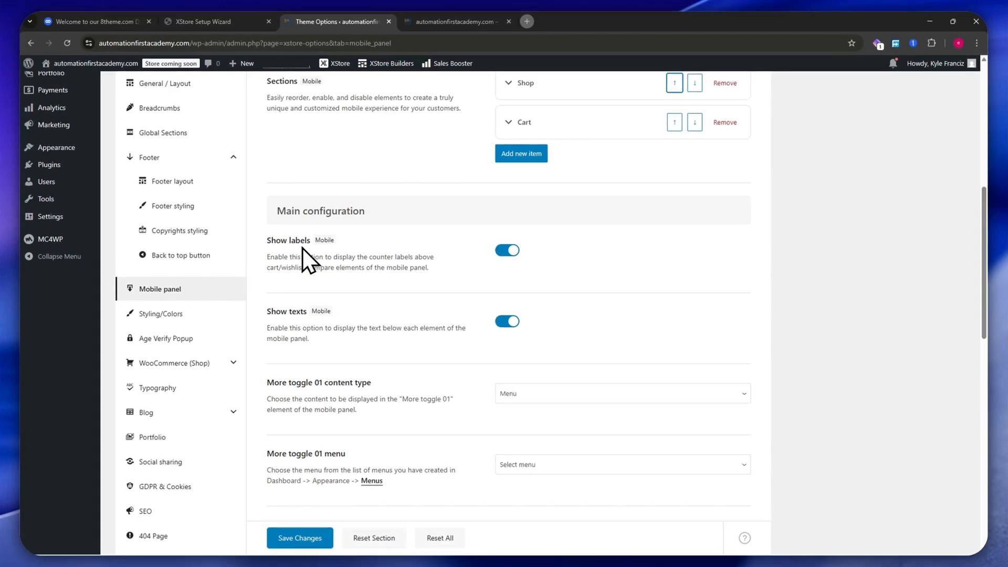
scroll(457, 372, "down", 2)
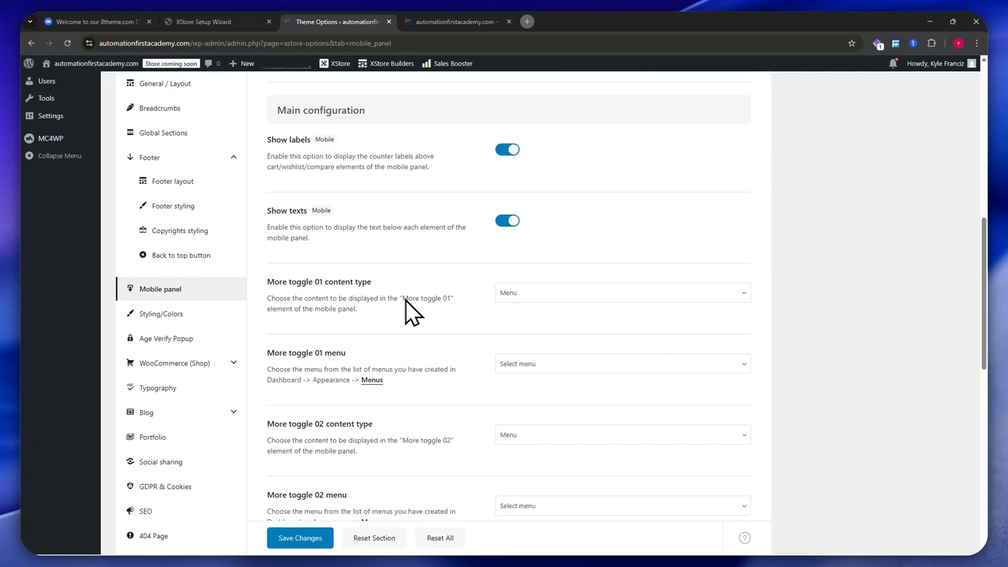
scroll(500, 357, "down", 6)
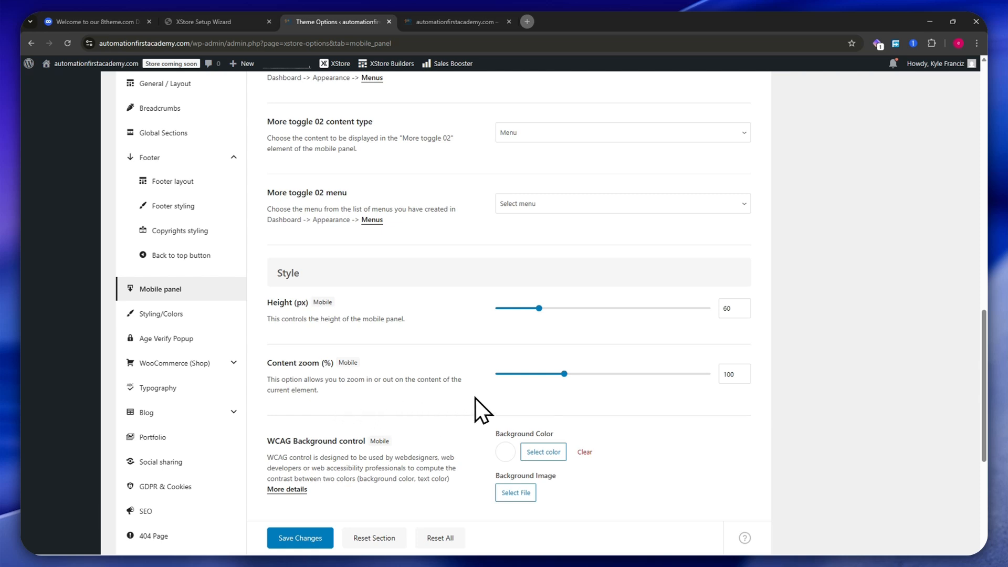
scroll(614, 373, "down", 3)
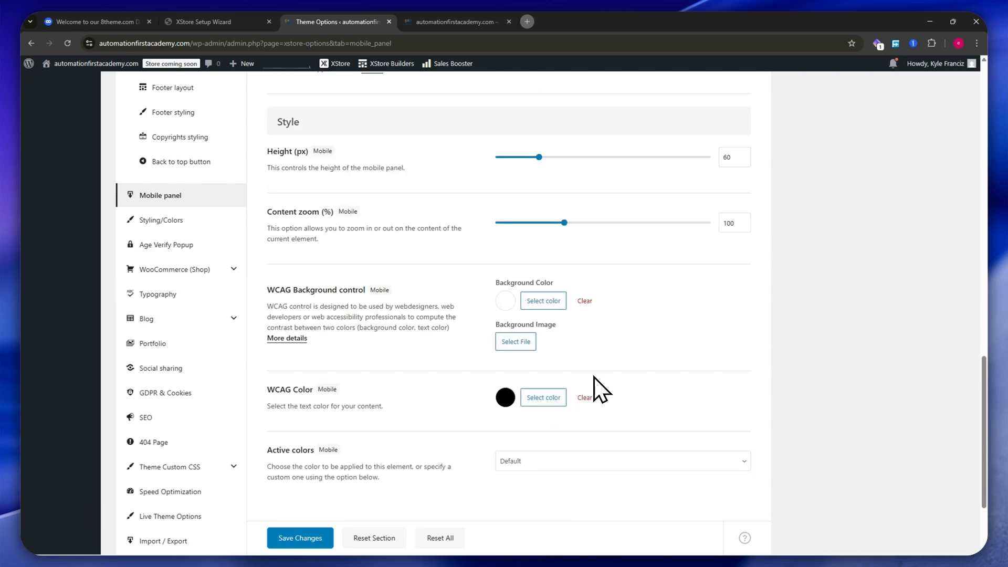
scroll(513, 353, "down", 2)
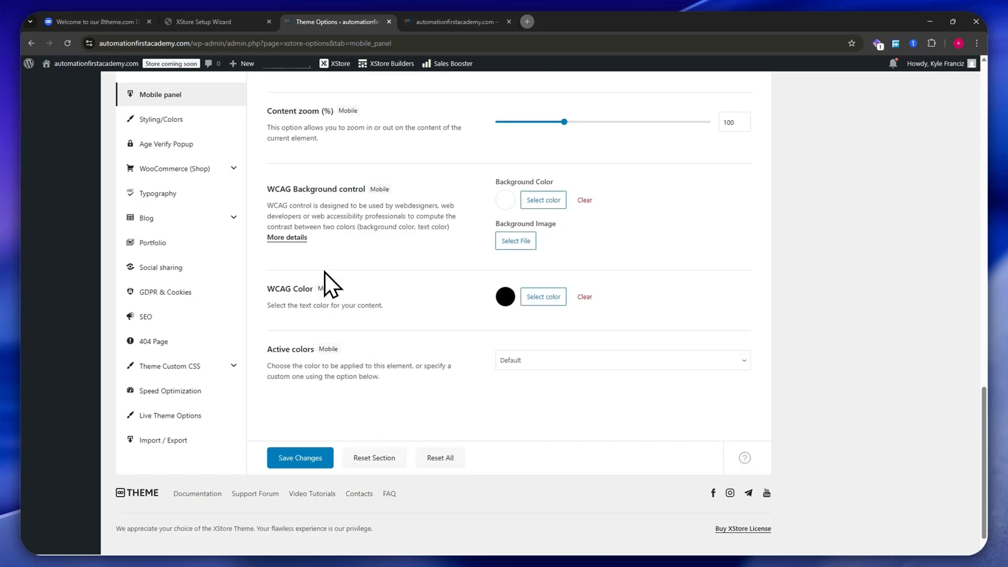
scroll(339, 339, "up", 1)
scroll(344, 351, "down", 1)
left_click(296, 457)
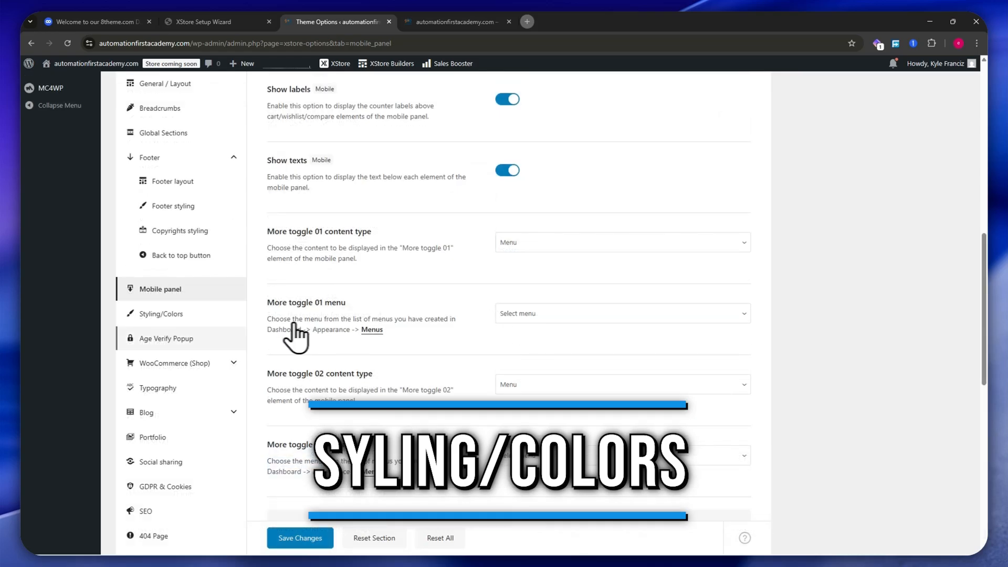
- Open the Styling/Colors settings, turn on the dark version of the website and save the changes
left_click(164, 320)
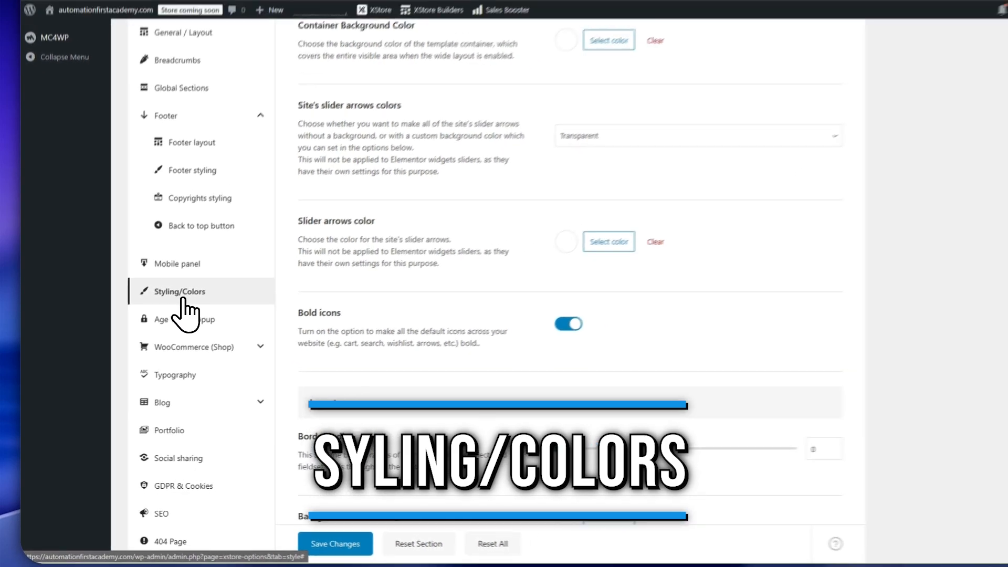
scroll(530, 298, "up", 7)
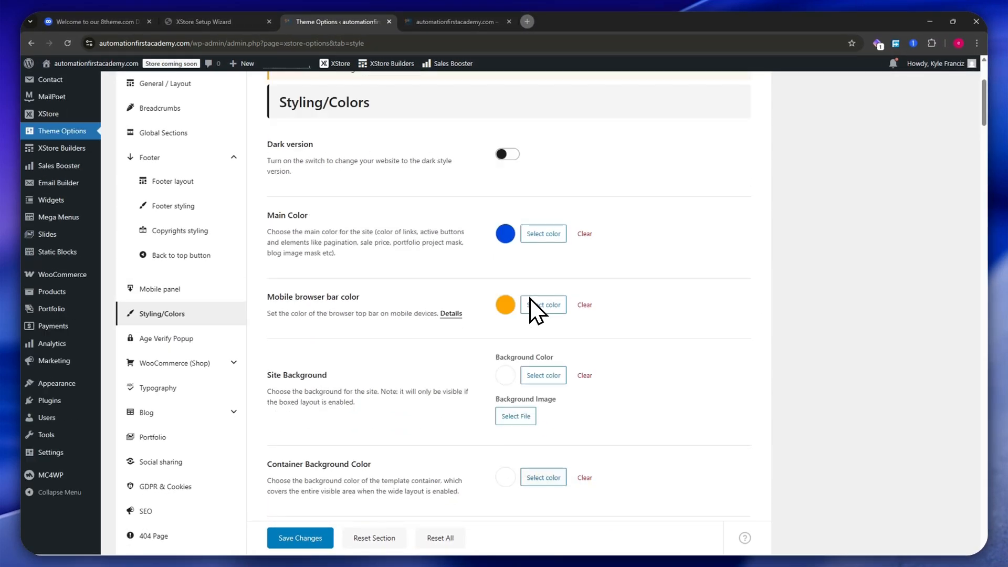
scroll(530, 298, "up", 2)
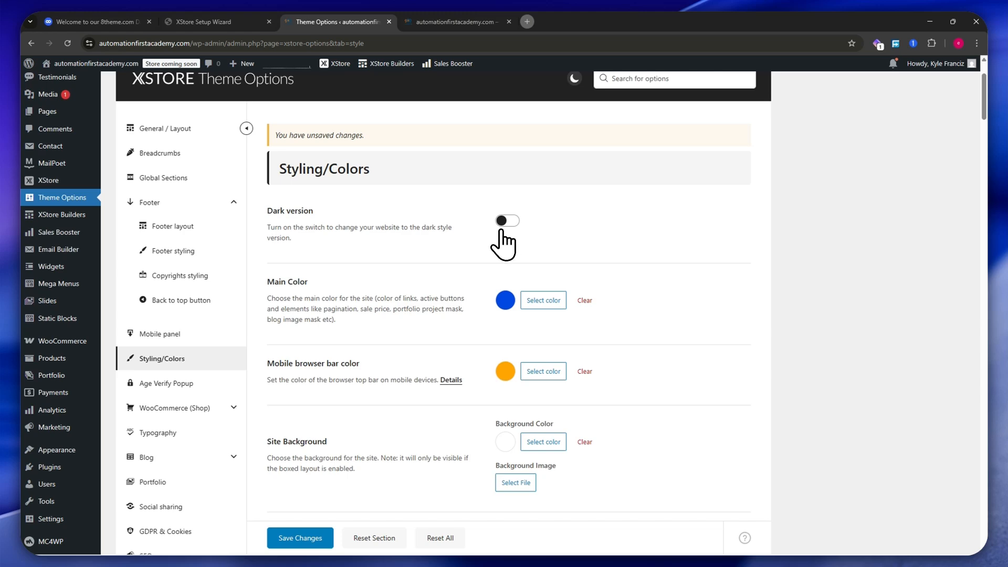
left_click(506, 223)
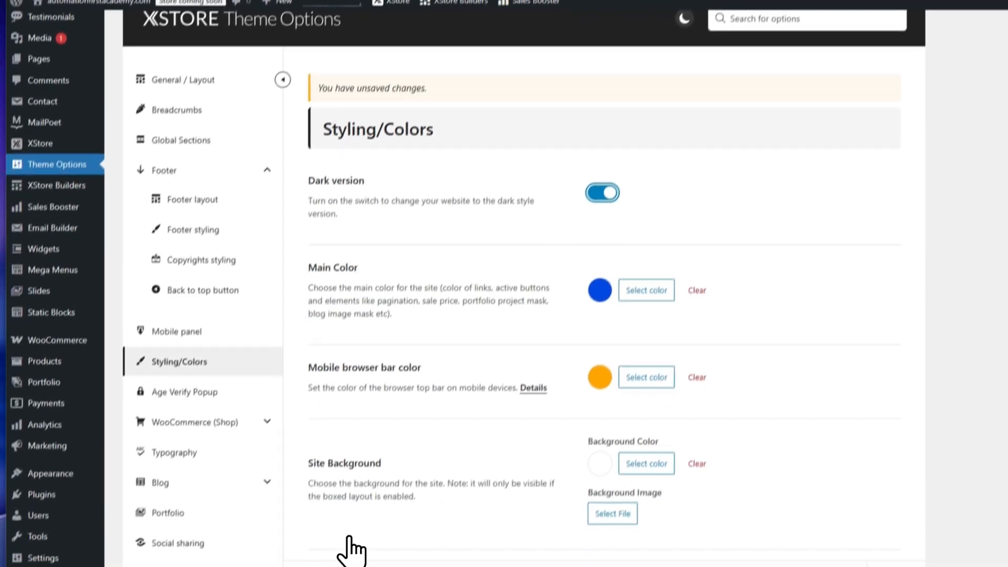
left_click(362, 541)
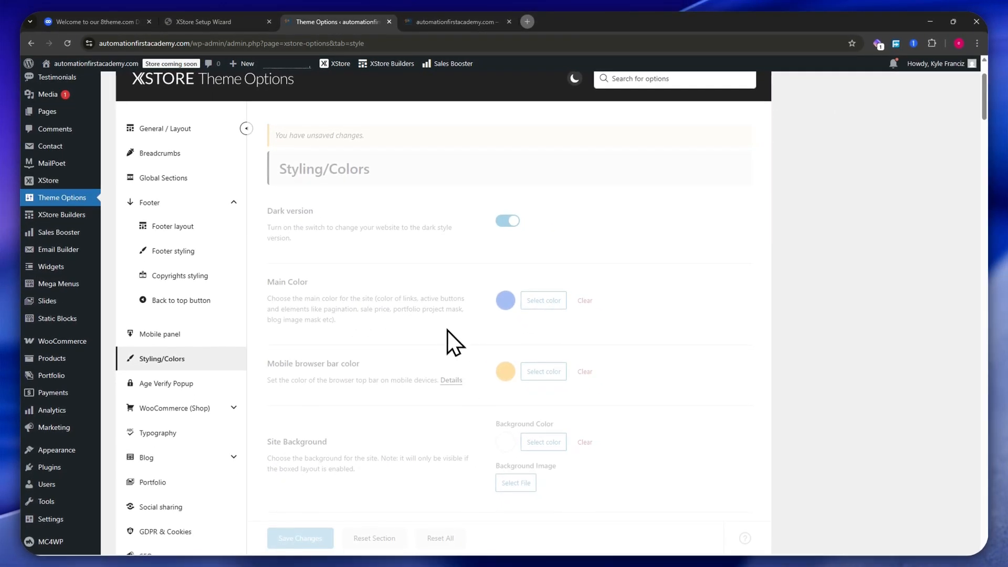
- Go to the website's home page and reload it to load the dark style
left_click(407, 23)
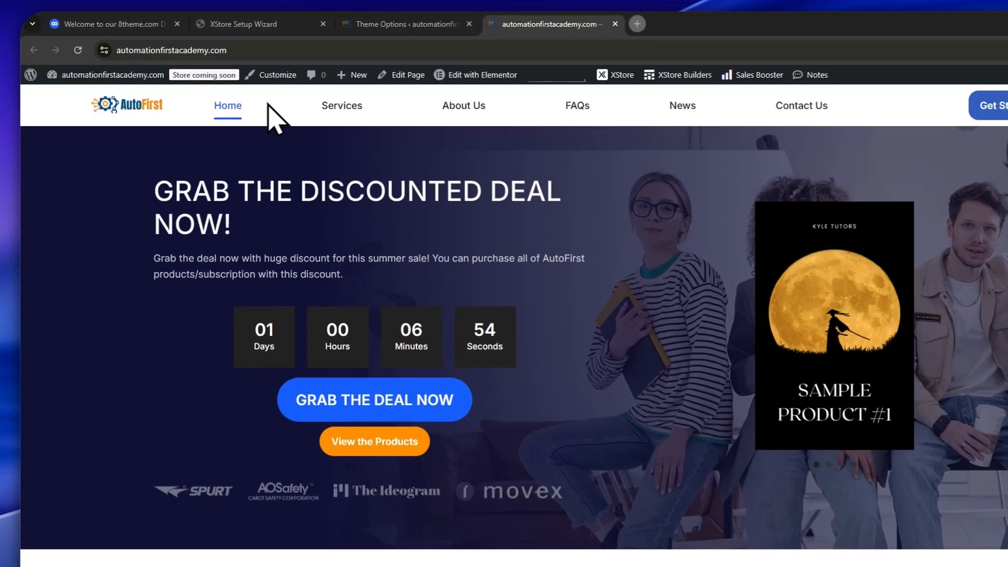
left_click(409, 24)
scroll(506, 368, "down", 3)
scroll(496, 399, "up", 3)
left_click(527, 26)
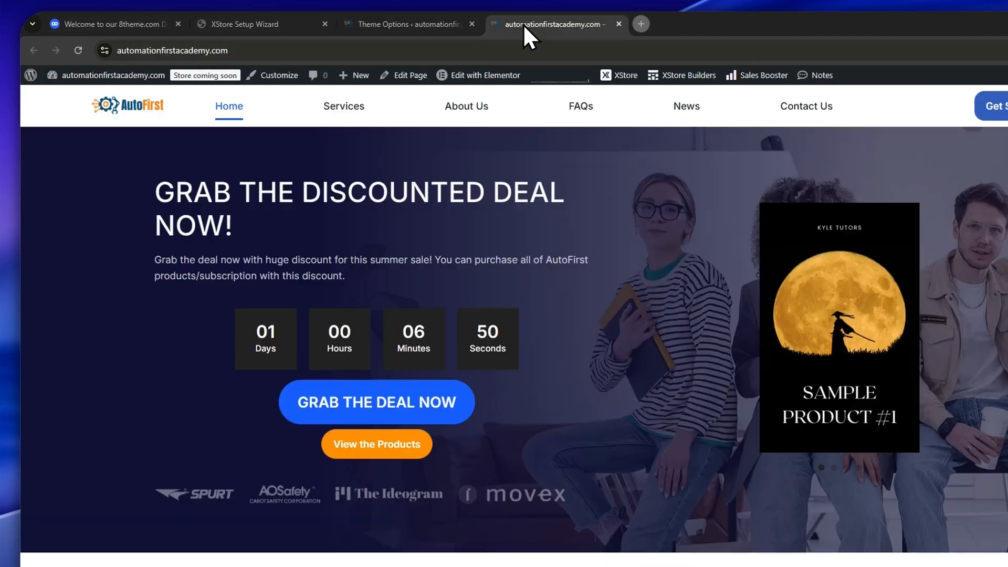
left_click(78, 50)
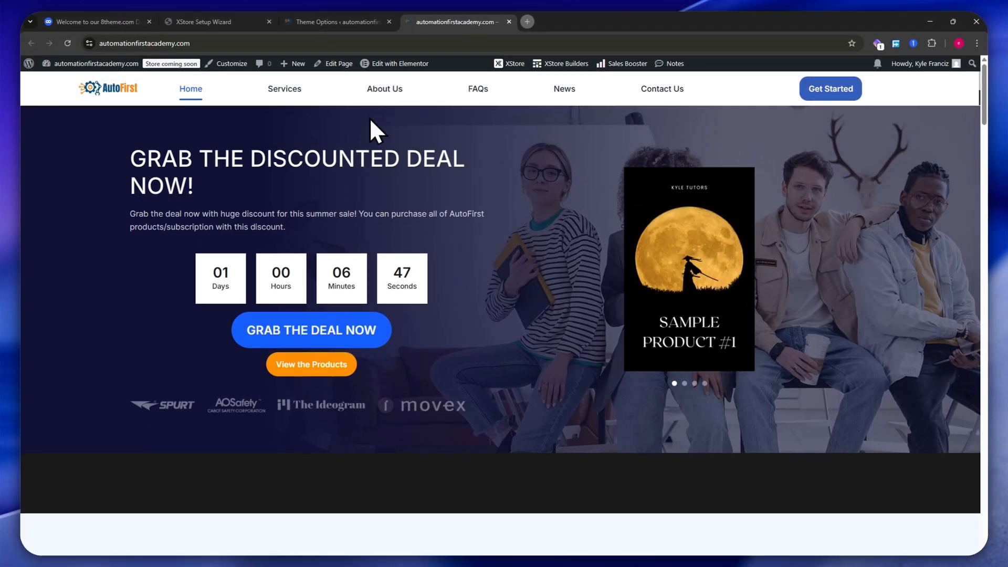
- Examine how the home page's header, text and content sections look in the dark version
scroll(551, 262, "down", 3)
scroll(533, 362, "up", 3)
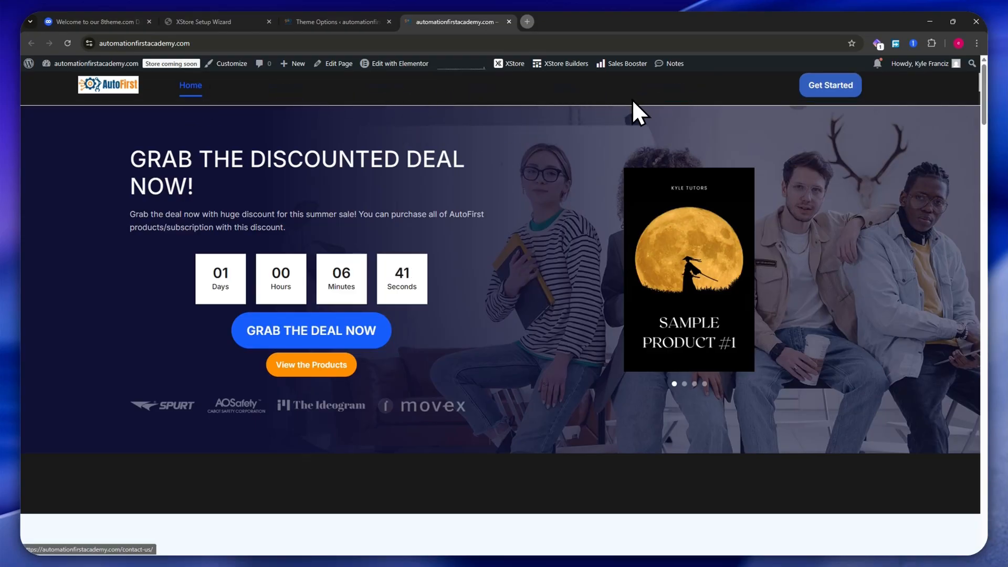
scroll(556, 326, "down", 15)
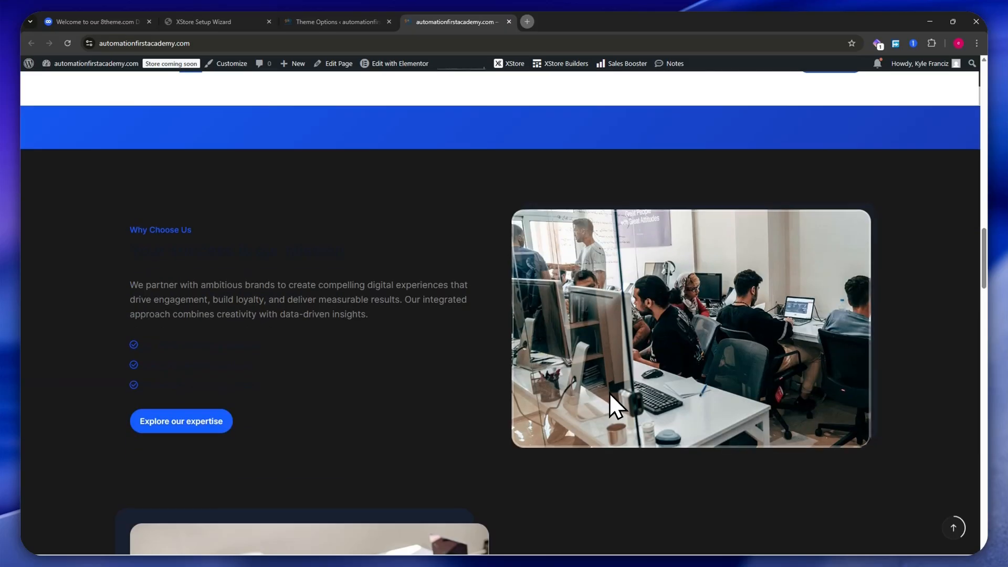
scroll(607, 399, "down", 6)
scroll(320, 358, "down", 3)
scroll(321, 358, "down", 2)
scroll(314, 252, "up", 6)
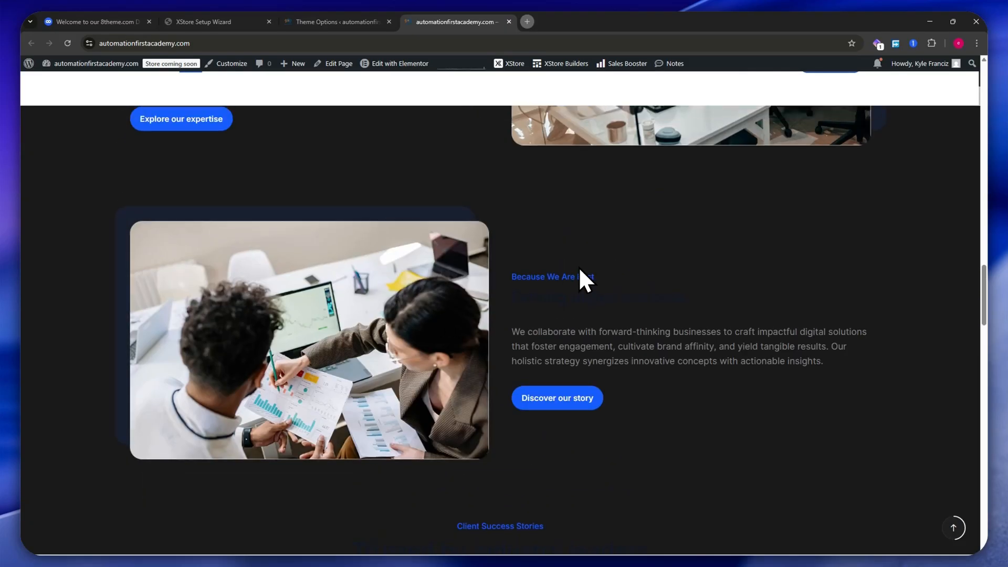
scroll(573, 291, "up", 2)
scroll(570, 373, "up", 1)
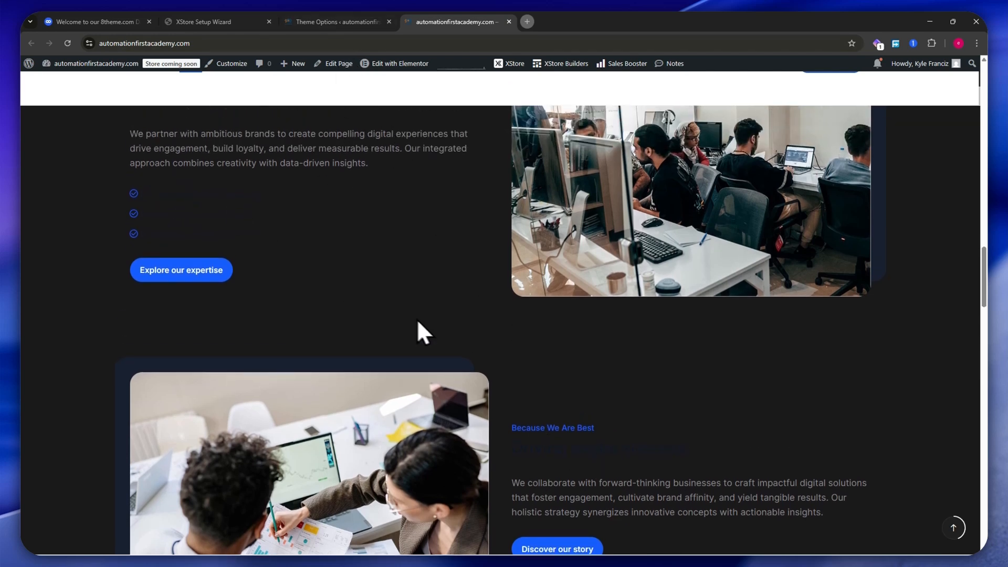
scroll(336, 315, "up", 2)
- Return to the theme options, turn off the dark version and save the changes
left_click(336, 22)
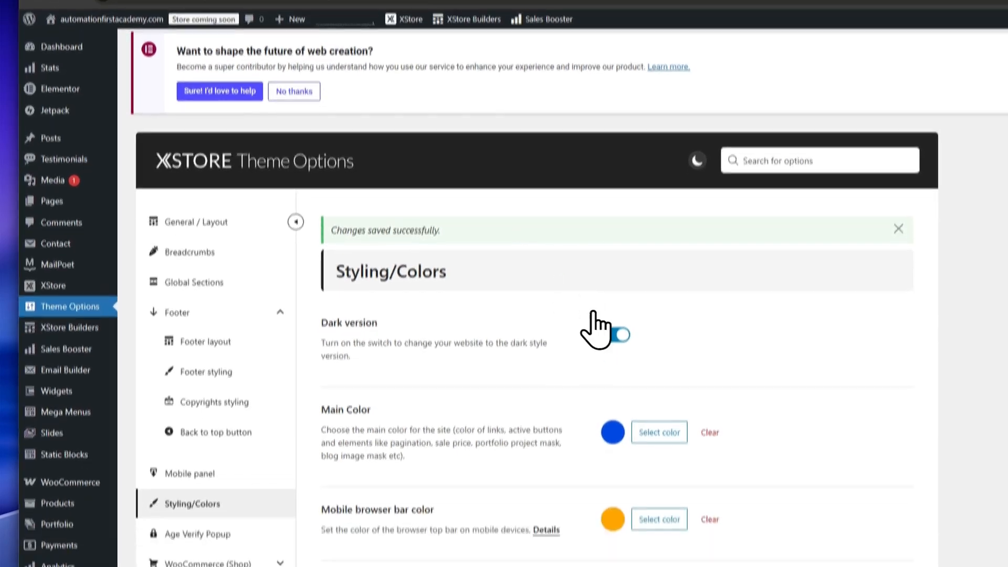
left_click(615, 332)
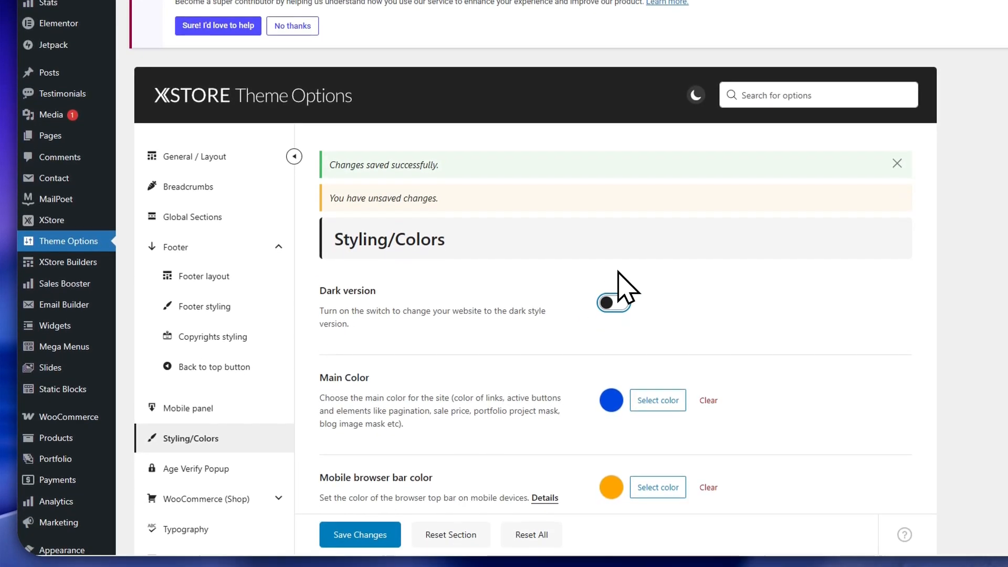
scroll(456, 320, "down", 1)
left_click(370, 532)
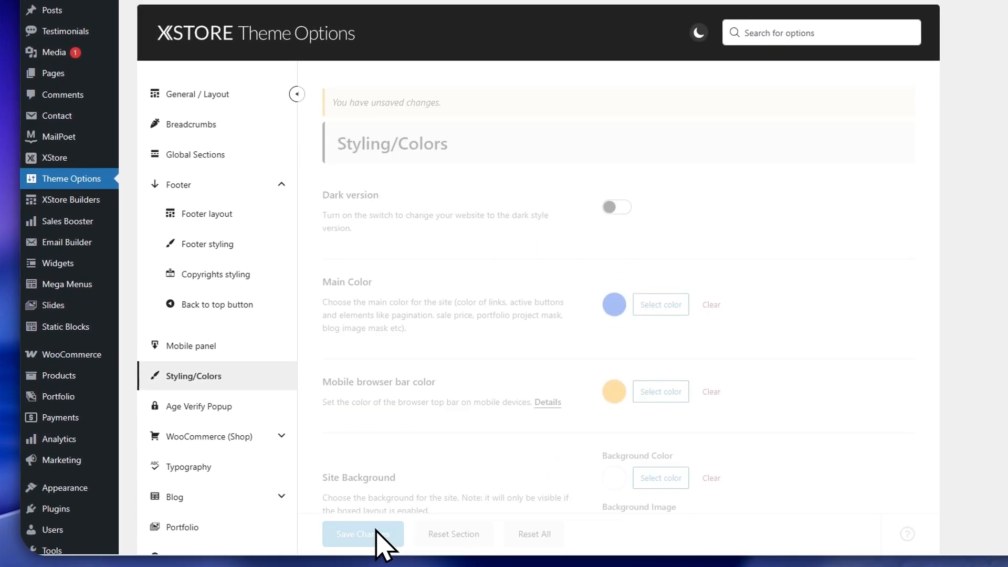
- Review the Main Color description and open its color picker, closing it without choosing another color
scroll(467, 341, "down", 3)
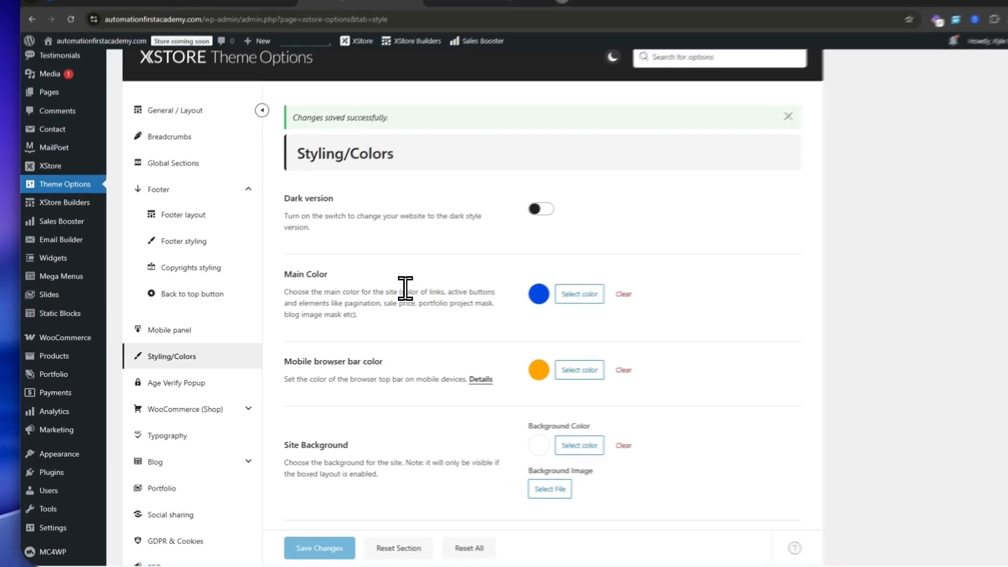
left_click_drag(377, 298, 413, 295)
left_click_drag(492, 273, 511, 270)
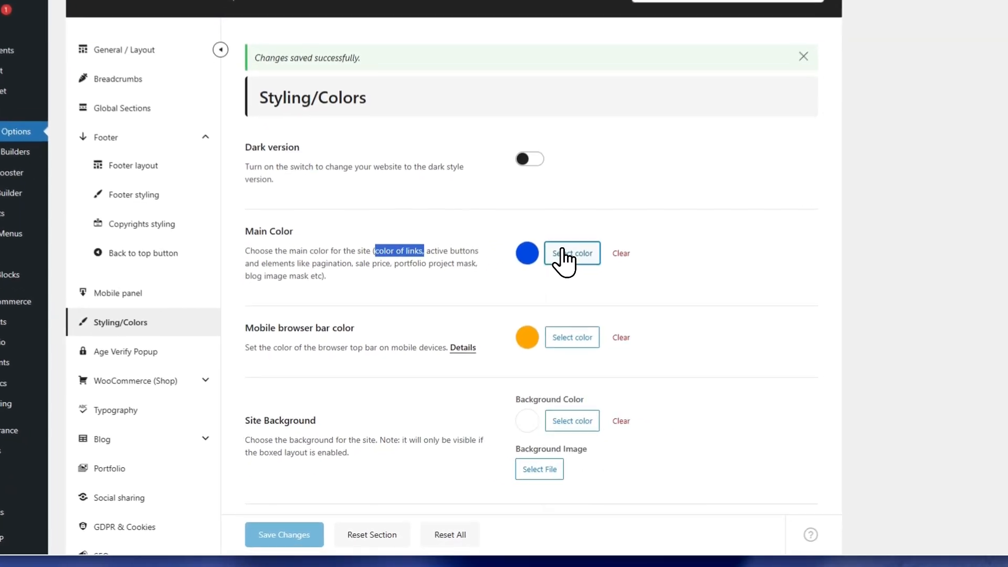
left_click(524, 299)
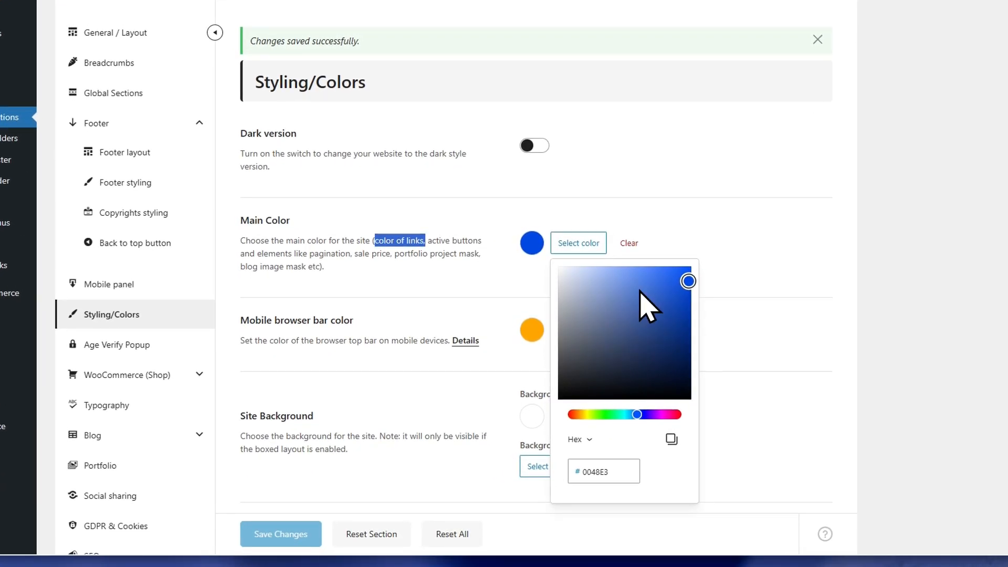
left_click(743, 326)
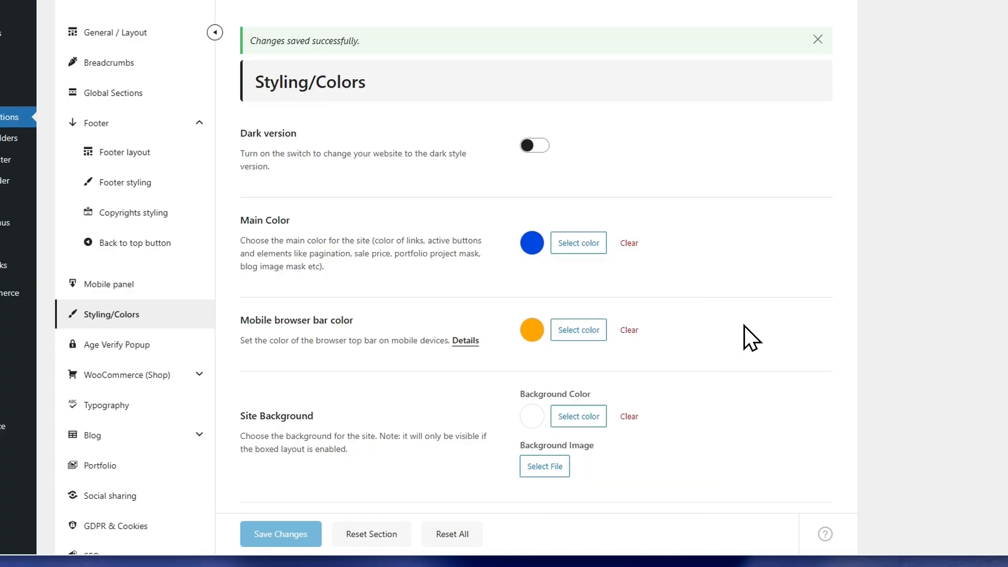
- Review the mobile browser bar color, site and container background, slider arrow, bold icon, input and alert color settings
left_click_drag(240, 320, 361, 324)
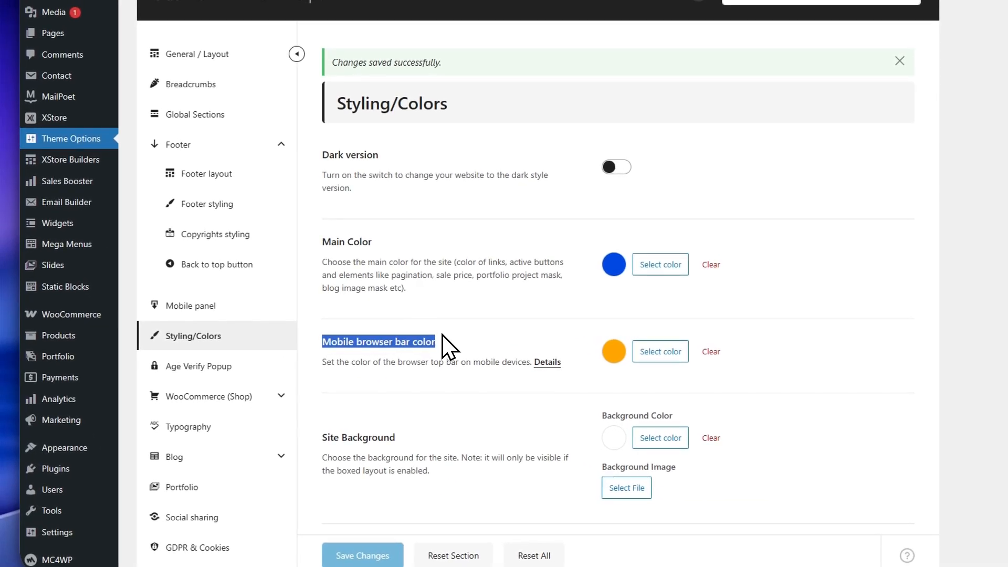
scroll(443, 341, "down", 3)
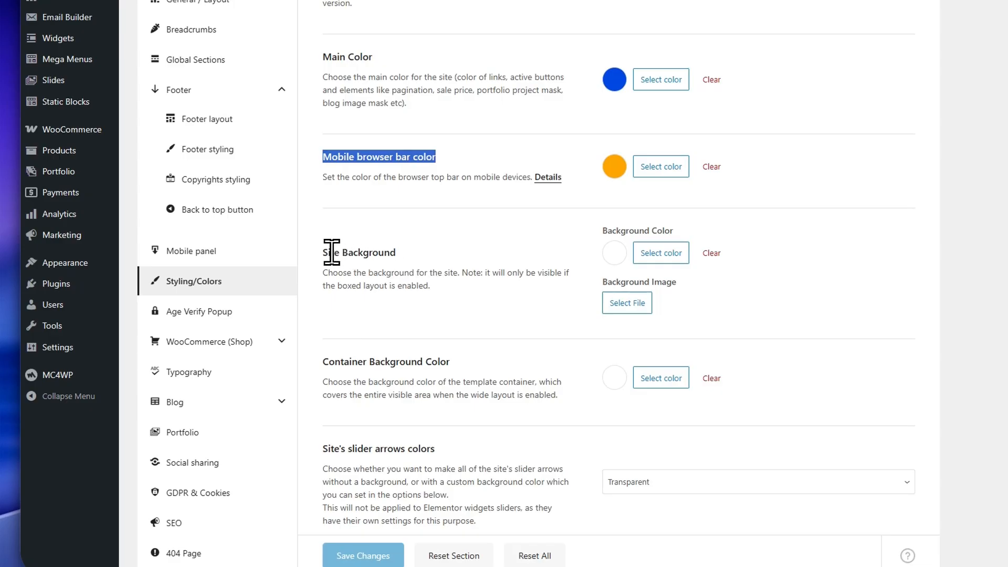
left_click_drag(331, 252, 419, 244)
scroll(481, 281, "down", 3)
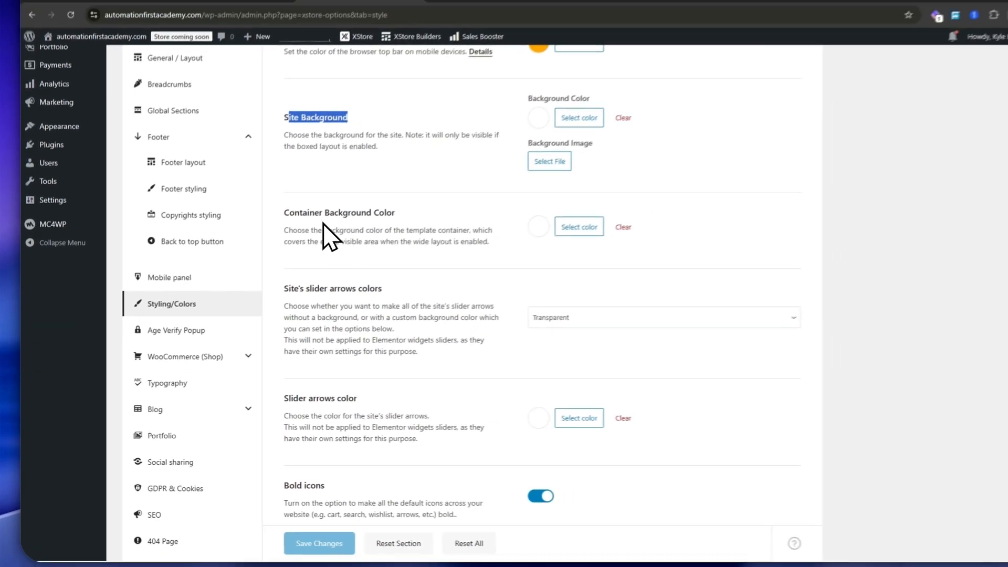
scroll(319, 371, "down", 1)
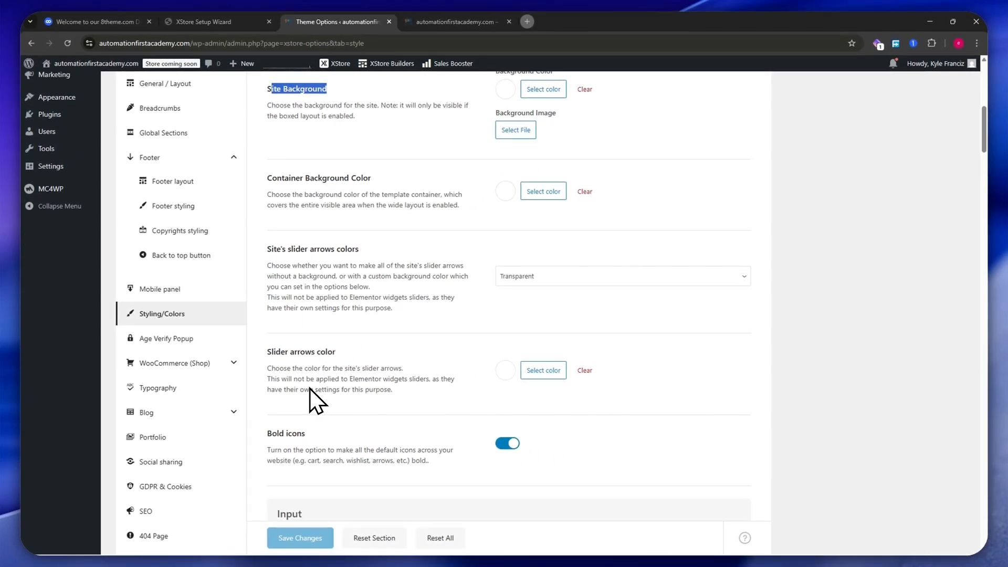
left_click_drag(267, 249, 354, 247)
scroll(338, 345, "down", 4)
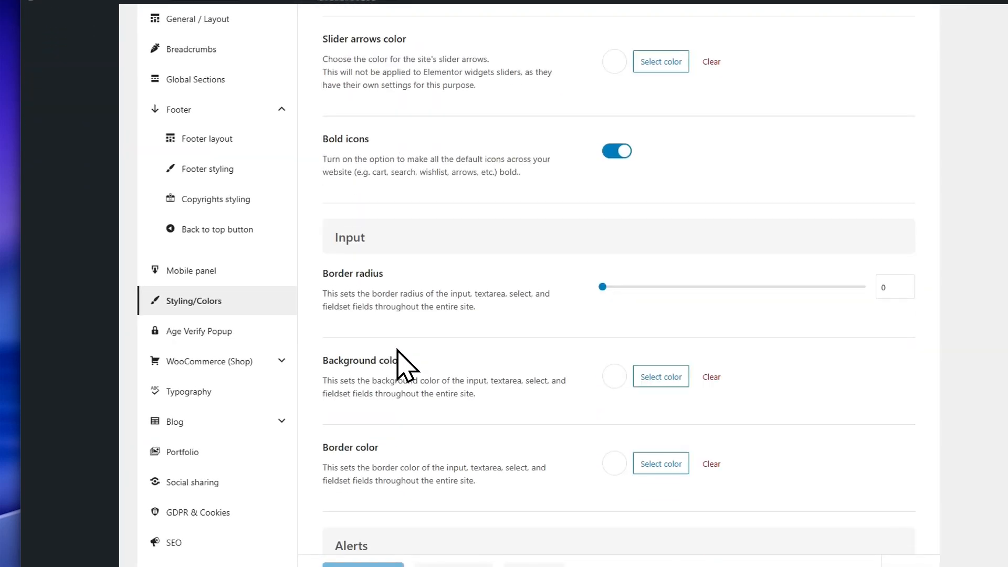
scroll(397, 351, "down", 1)
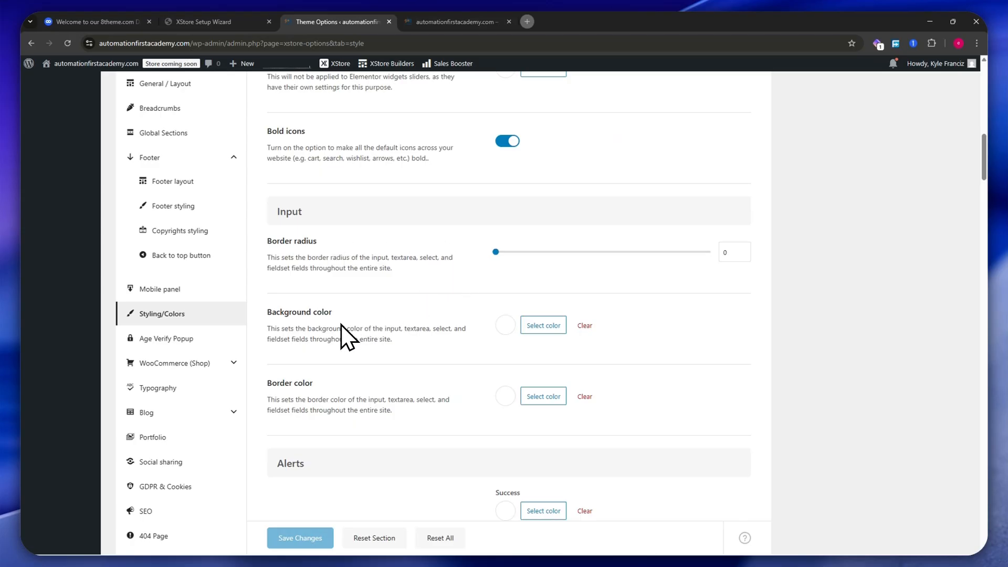
scroll(315, 402, "down", 1)
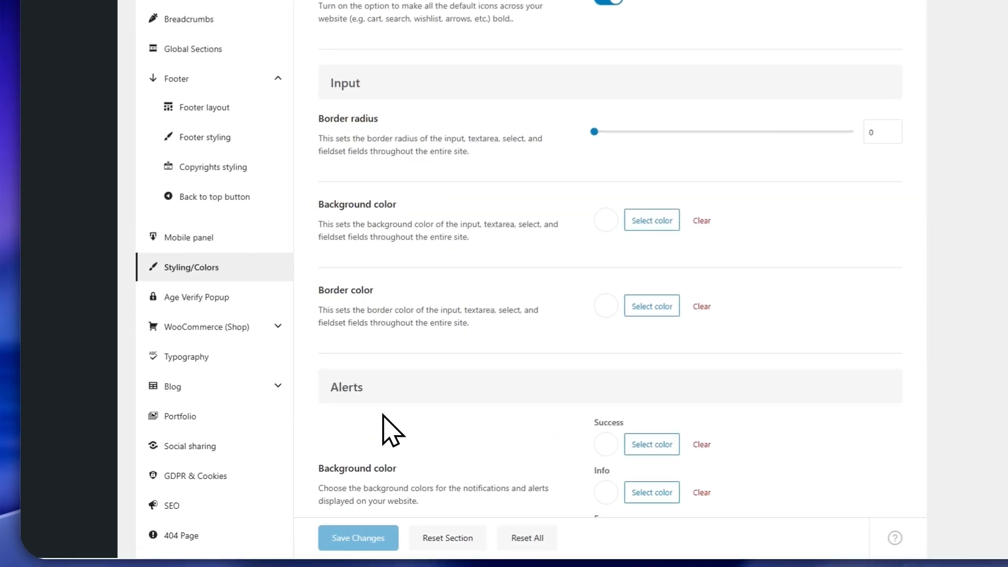
- Review the alert colors and the light, bordered, dark and active button settings in the Styling/Colors options
scroll(328, 410, "down", 4)
left_click_drag(323, 220, 447, 220)
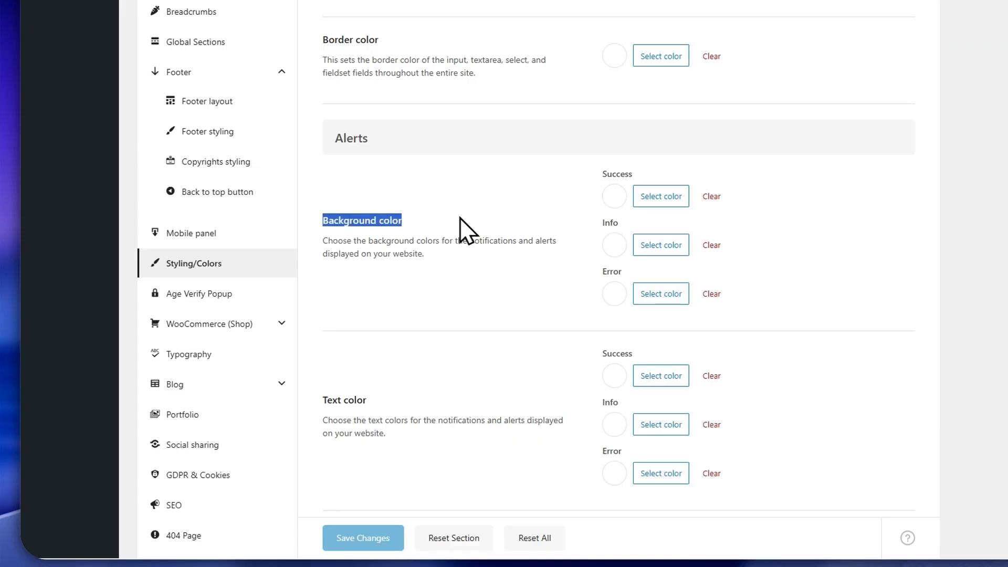
scroll(604, 355, "down", 5)
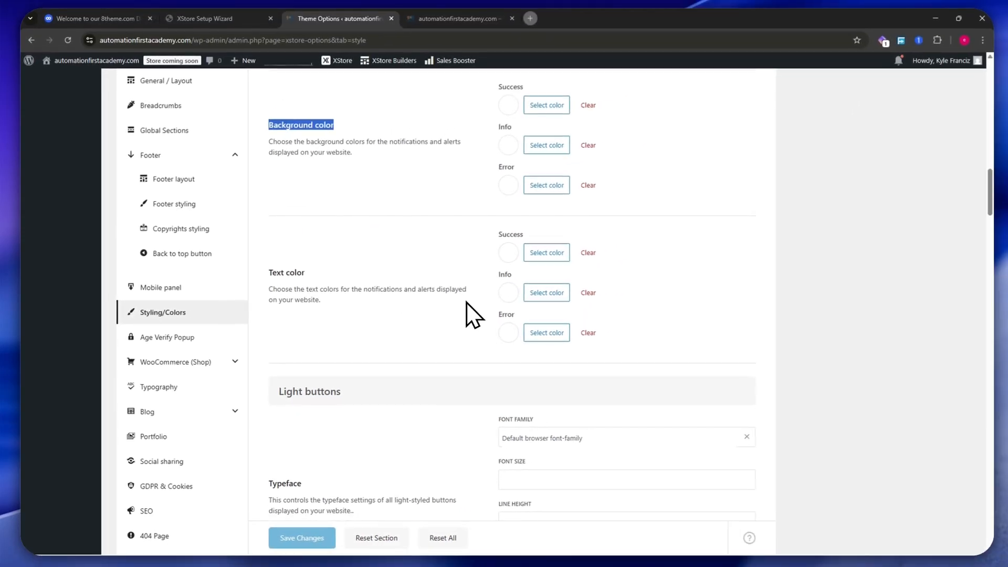
scroll(326, 292, "down", 12)
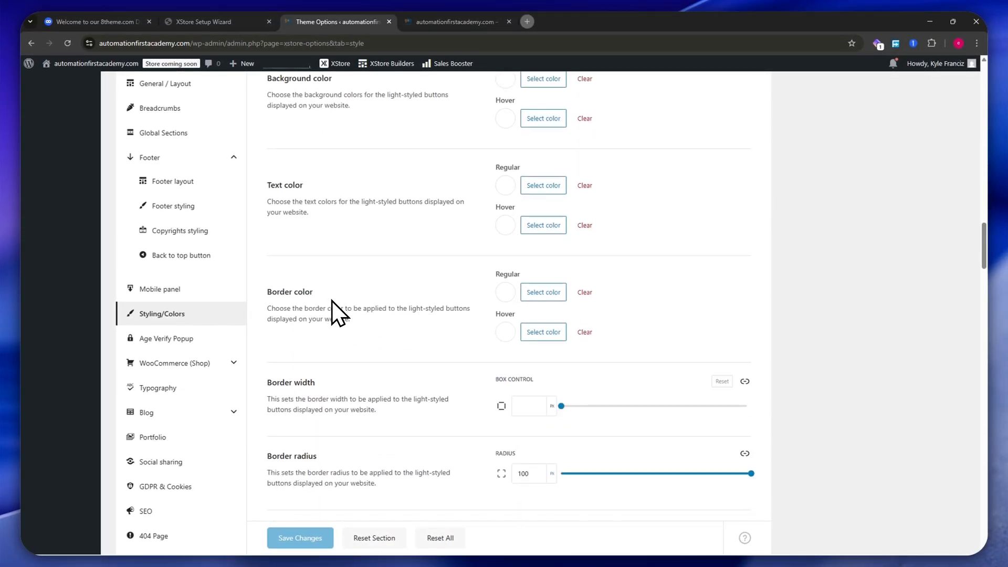
scroll(331, 302, "down", 15)
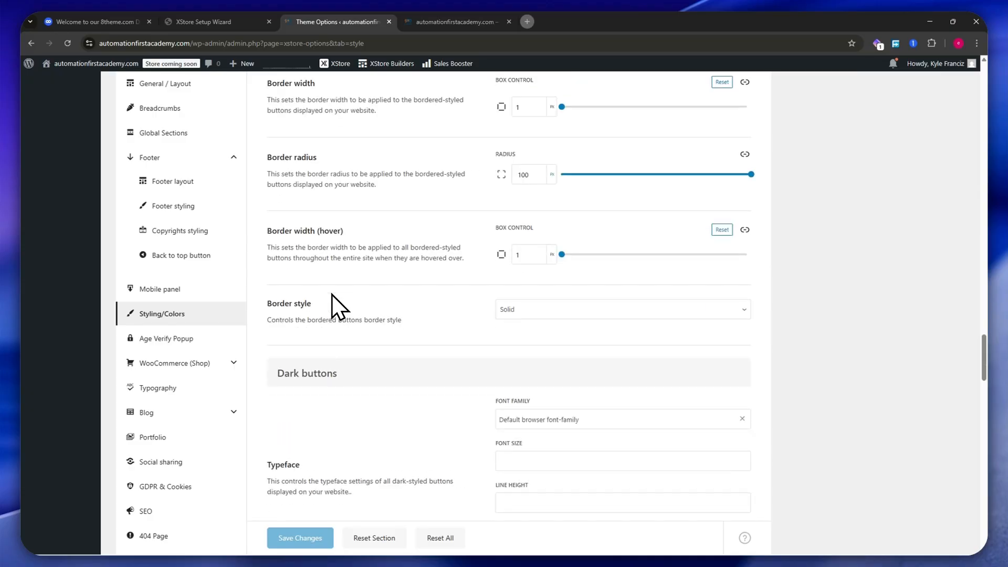
scroll(332, 295, "down", 5)
scroll(332, 294, "up", 4)
scroll(331, 300, "down", 6)
scroll(332, 300, "down", 5)
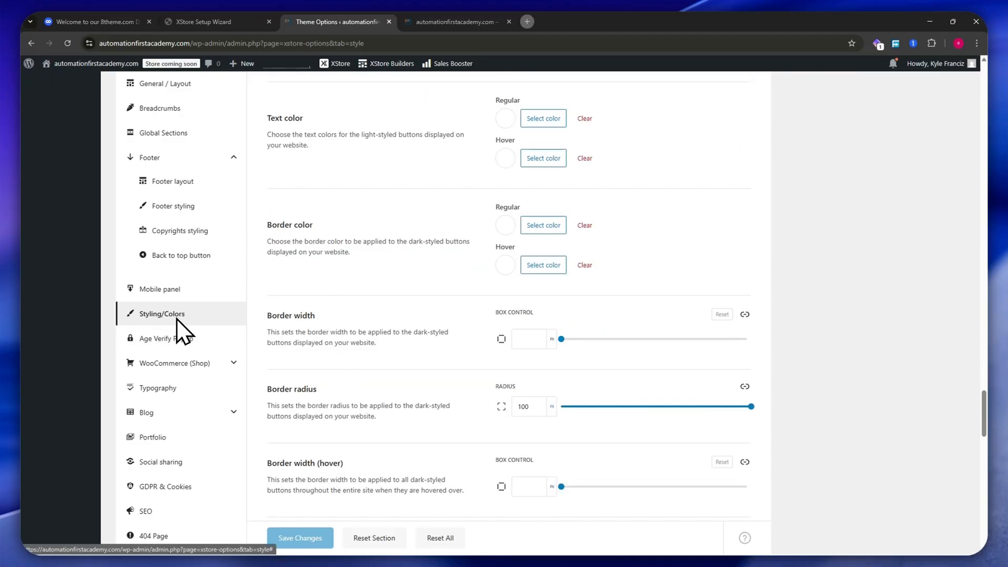
scroll(361, 342, "down", 15)
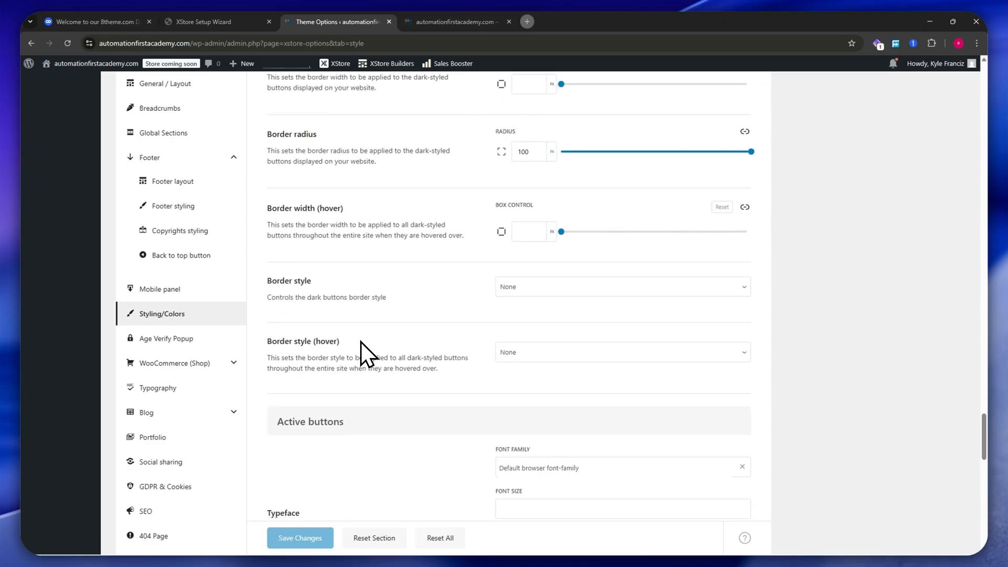
scroll(370, 377, "up", 7)
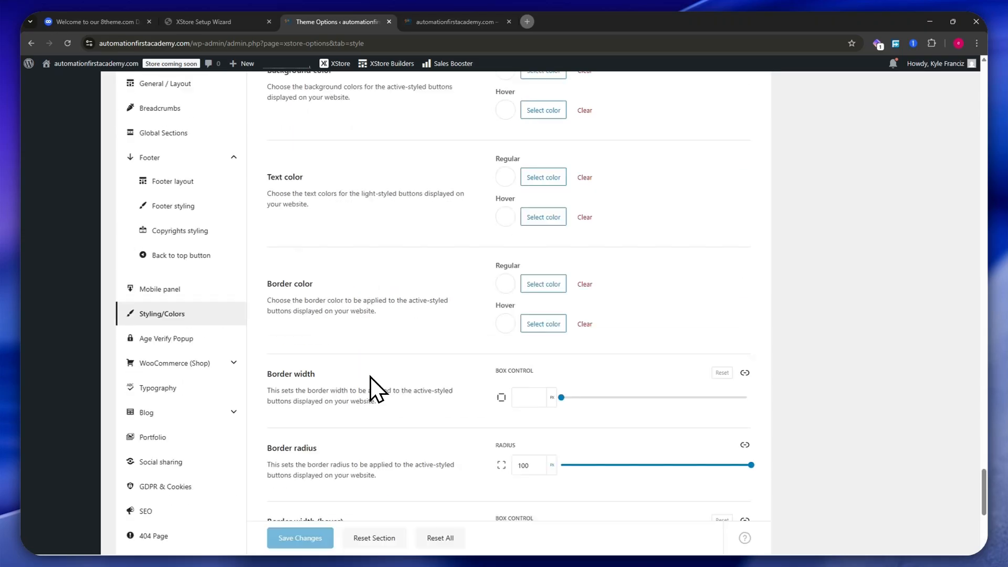
scroll(370, 376, "down", 6)
scroll(370, 376, "down", 1)
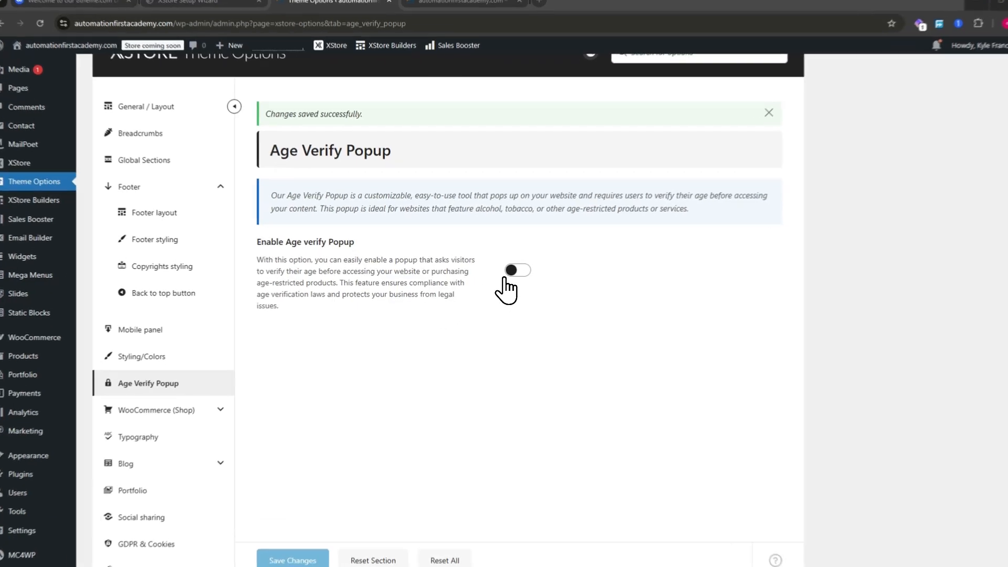
- Enable the age verify popup and read the description of its developer mode option
left_click(507, 271)
scroll(489, 294, "down", 2)
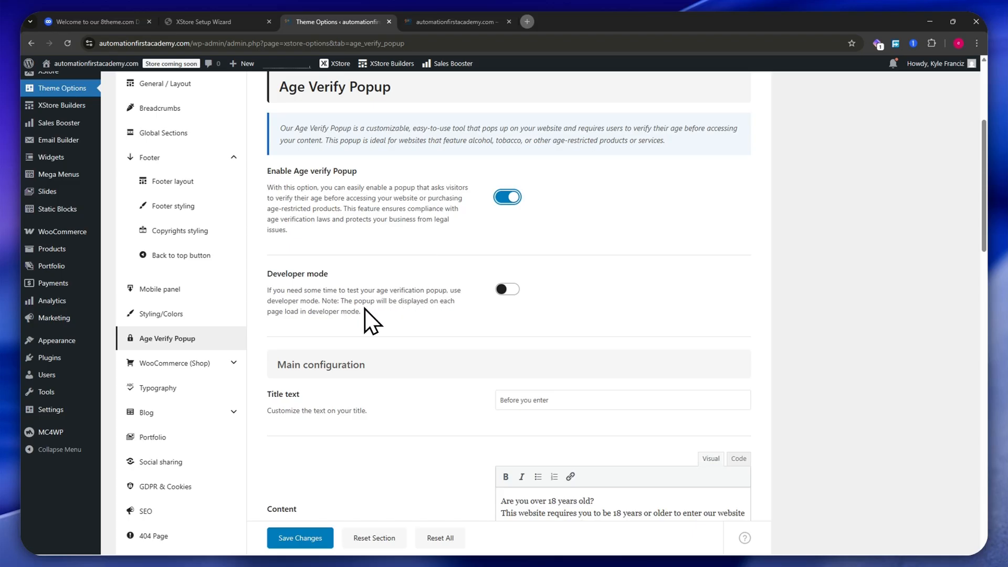
scroll(382, 316, "down", 2)
left_click_drag(344, 200, 312, 221)
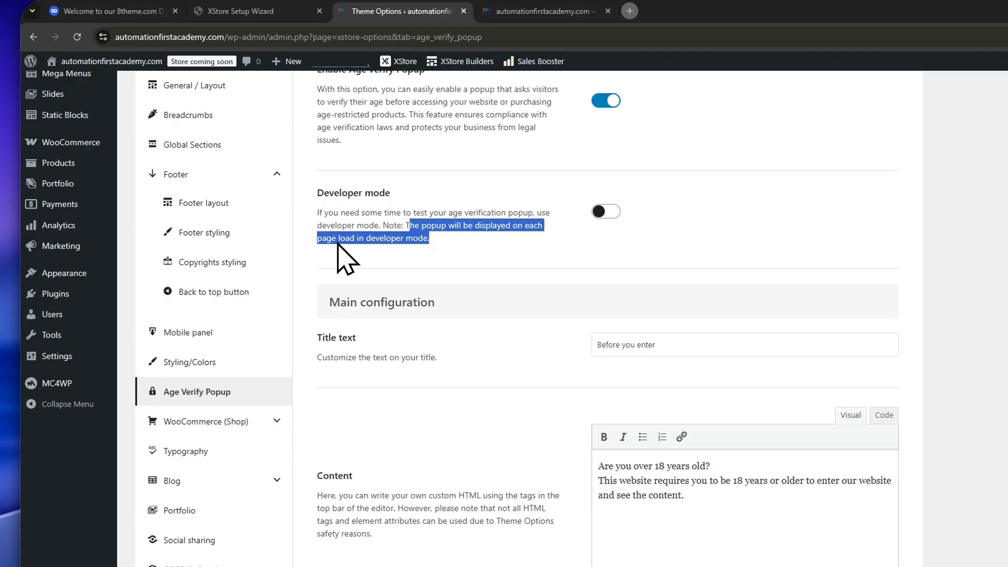
left_click(422, 255)
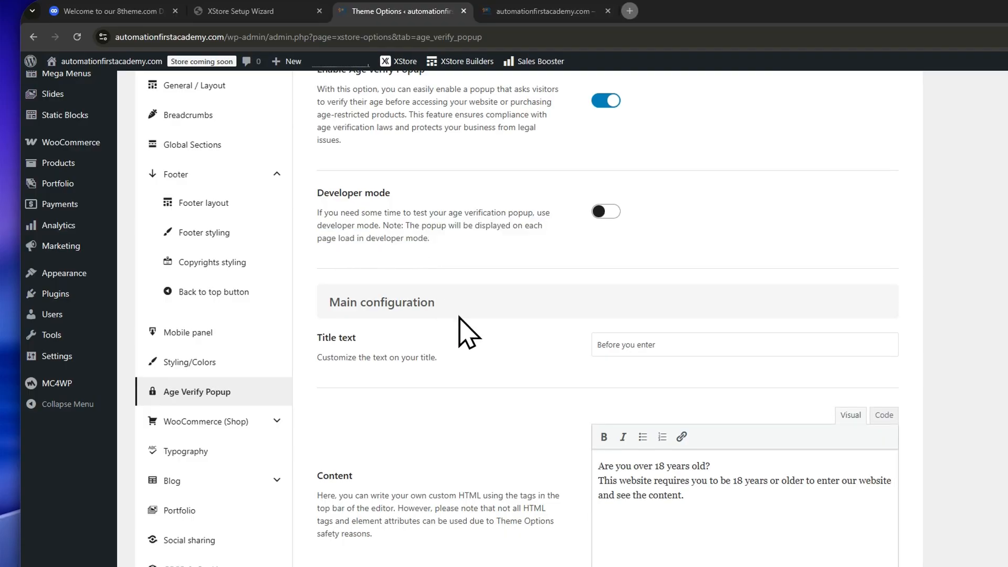
- Examine the popup's title text, content, agree button text and deny button text in the main configuration
scroll(532, 338, "down", 1)
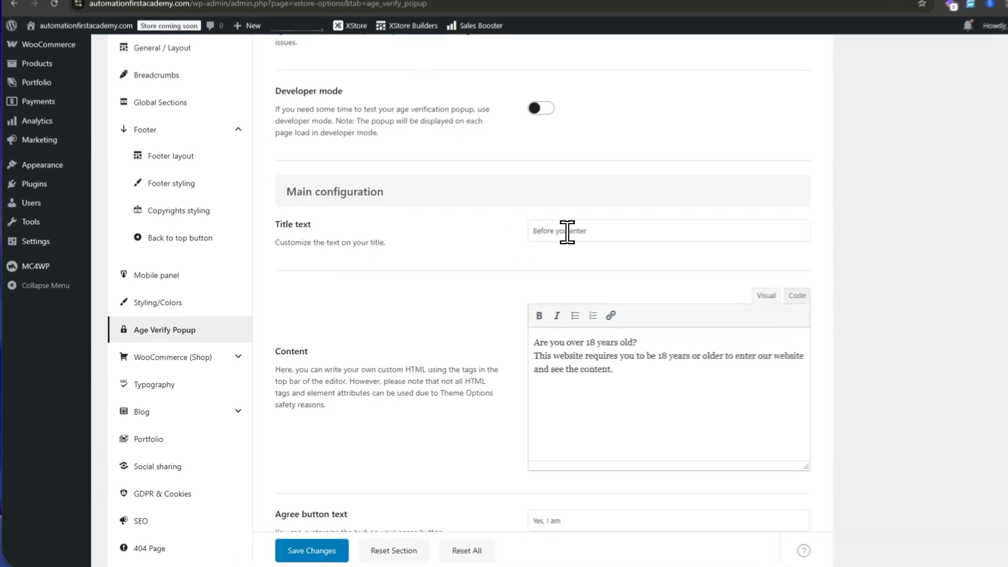
left_click(549, 249)
left_click_drag(554, 249, 505, 249)
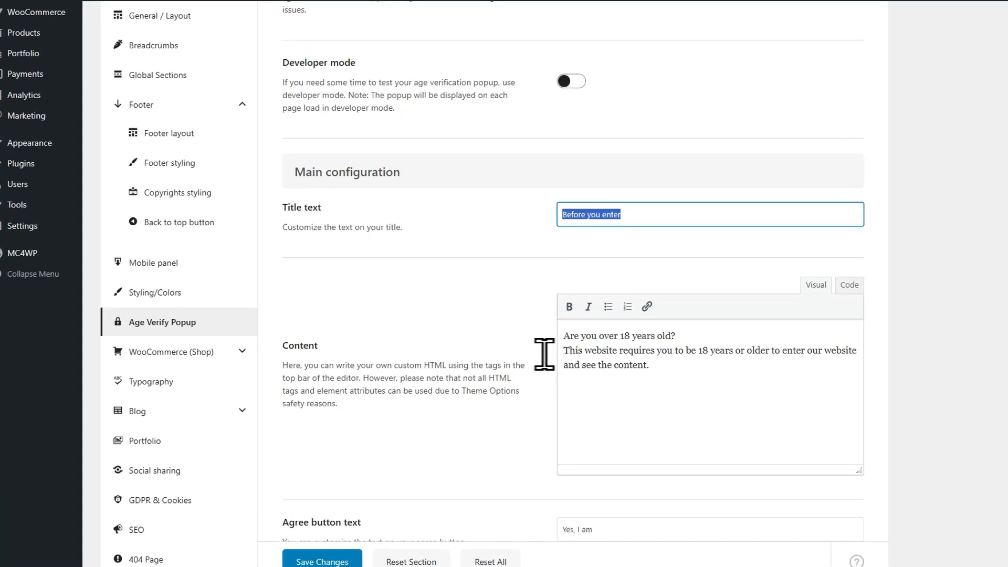
left_click(606, 337)
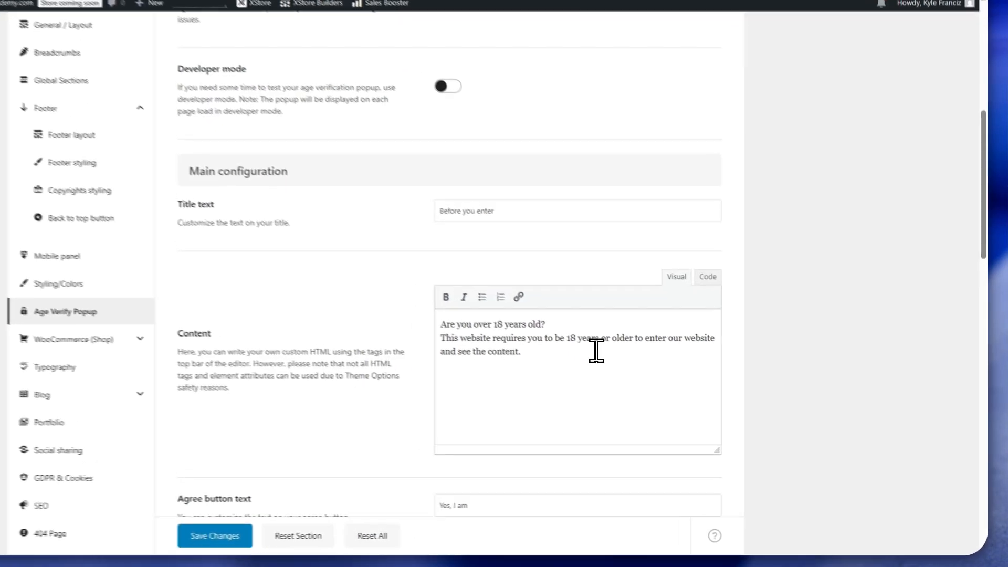
left_click(638, 374)
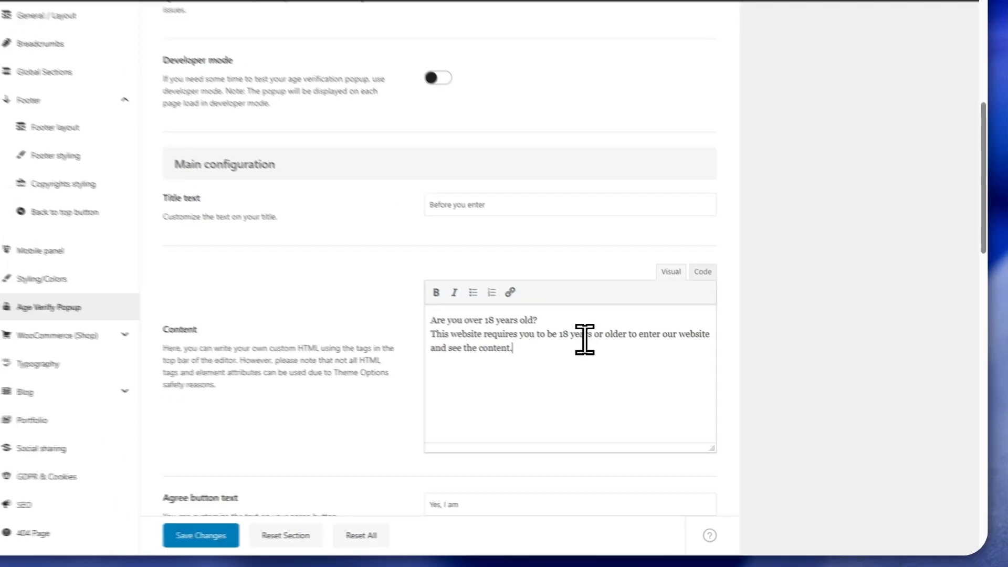
scroll(506, 360, "down", 5)
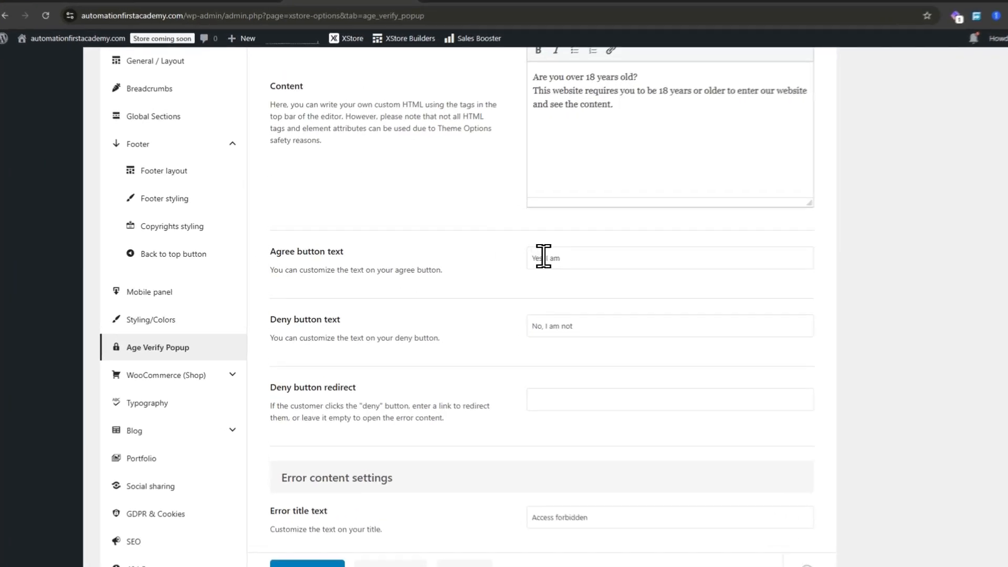
left_click(515, 259)
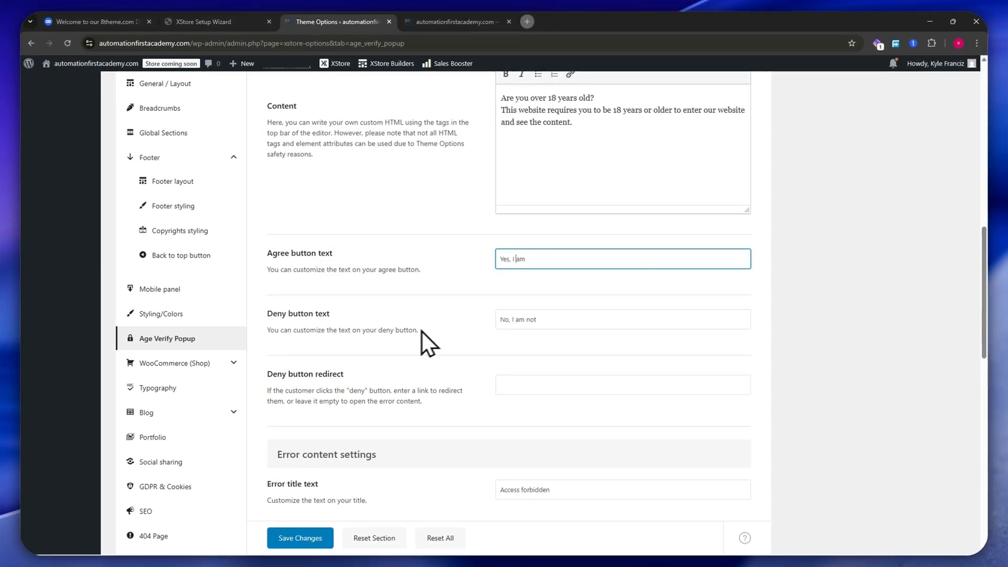
scroll(443, 327, "down", 2)
left_click_drag(538, 217, 492, 211)
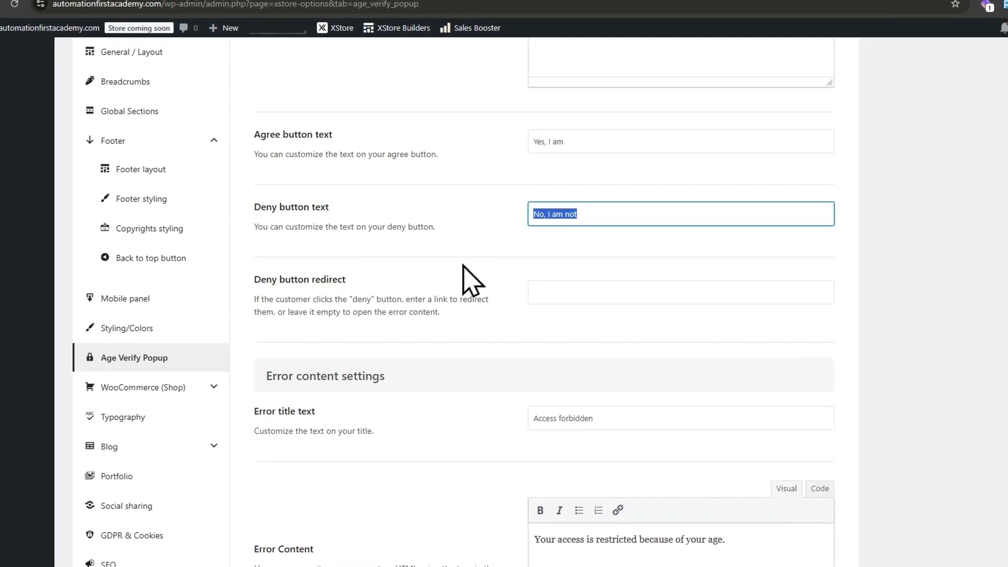
- Set the deny button redirect link to google.com
scroll(446, 315, "down", 3)
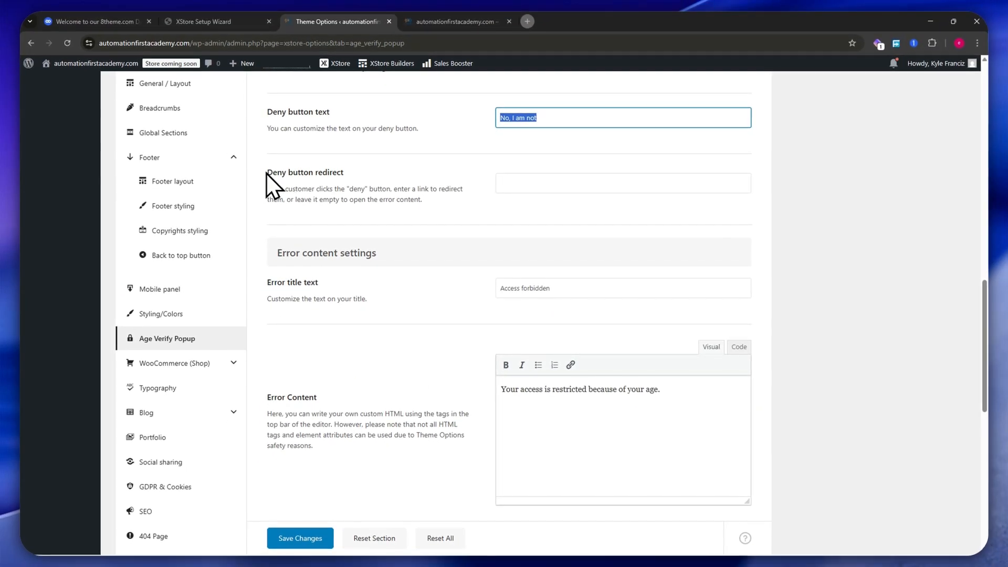
left_click_drag(266, 189, 463, 184)
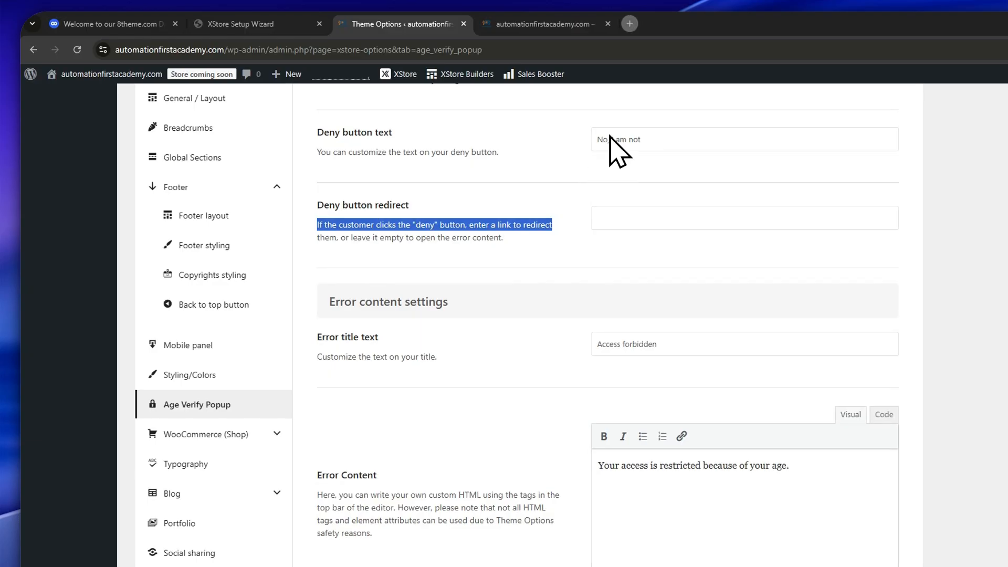
left_click(624, 215)
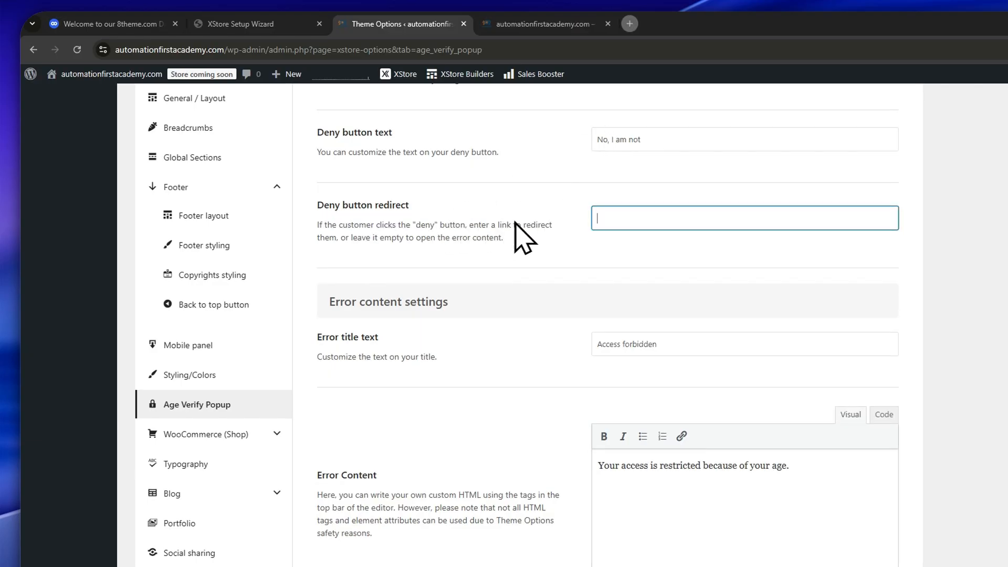
type("google.com")
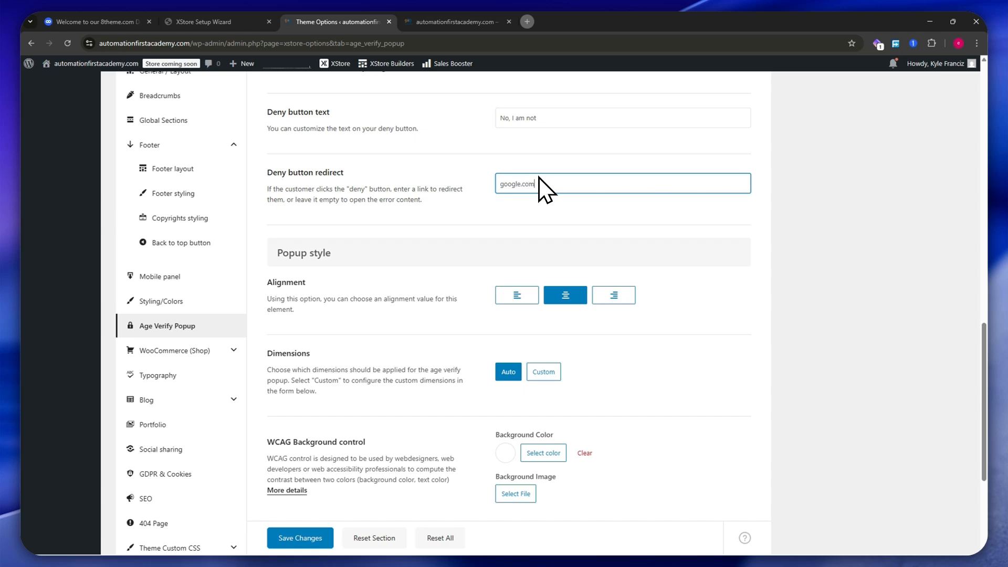
left_click(758, 190)
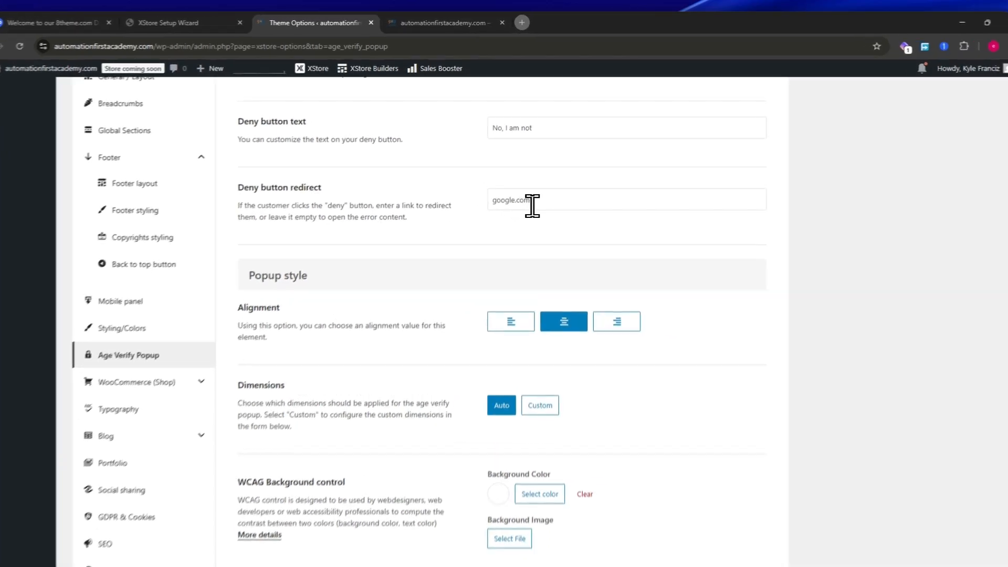
- Clear the deny button redirect link so that denying opens the error content
left_click_drag(537, 184, 439, 187)
key("BackSpace")
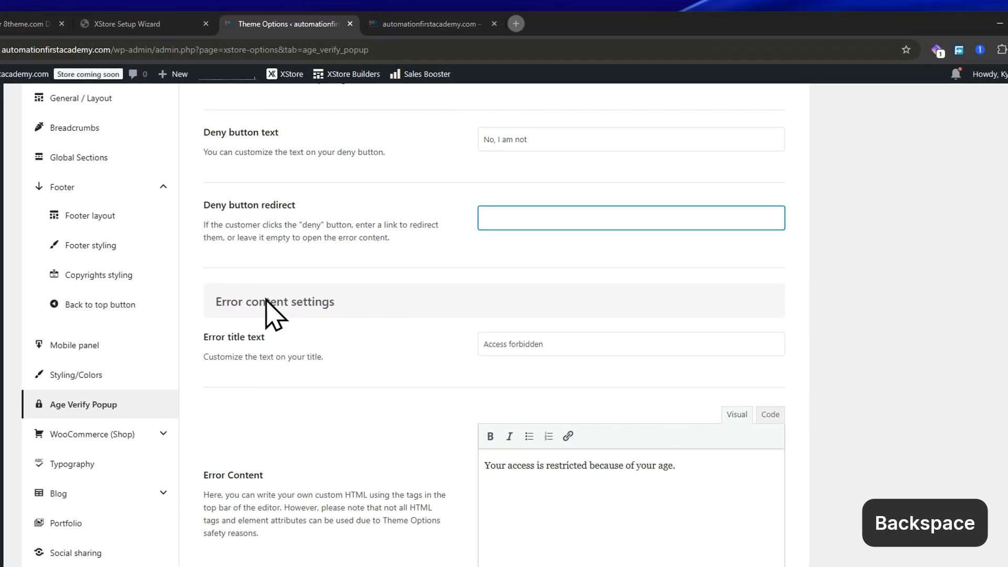
left_click(911, 294)
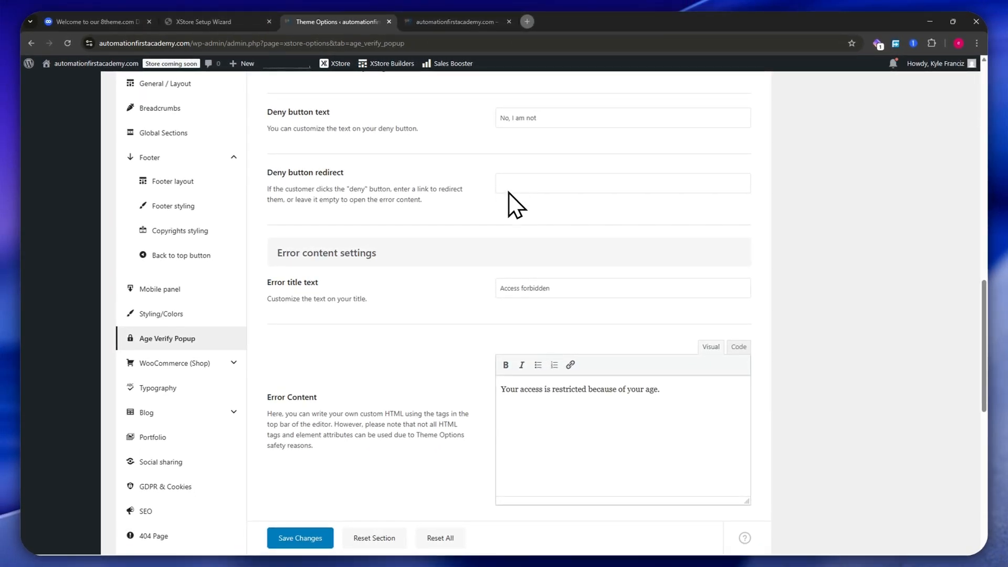
- Examine the error title, error content and the popup style options for alignment, dimensions, background and text color
scroll(299, 268, "down", 2)
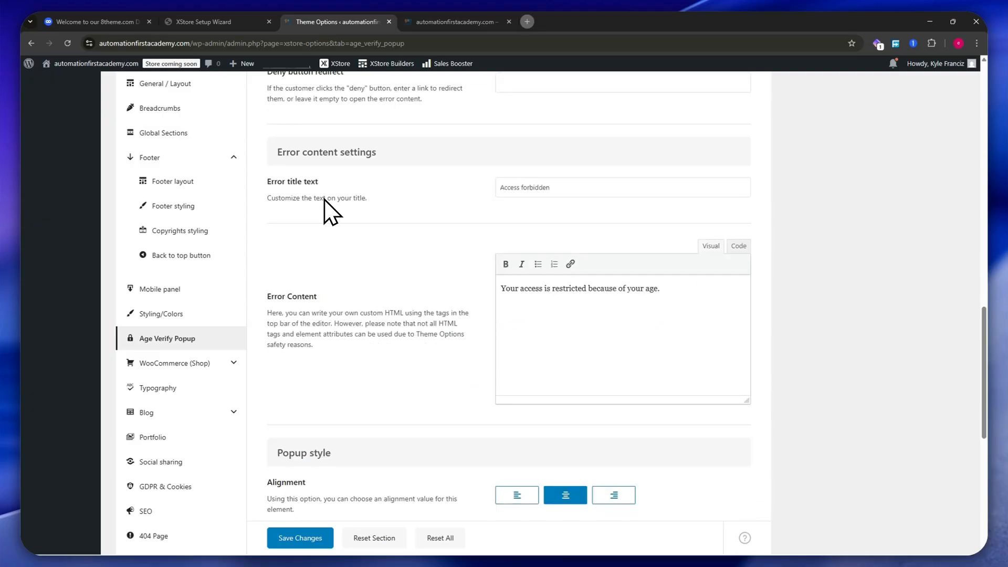
left_click_drag(272, 182, 336, 189)
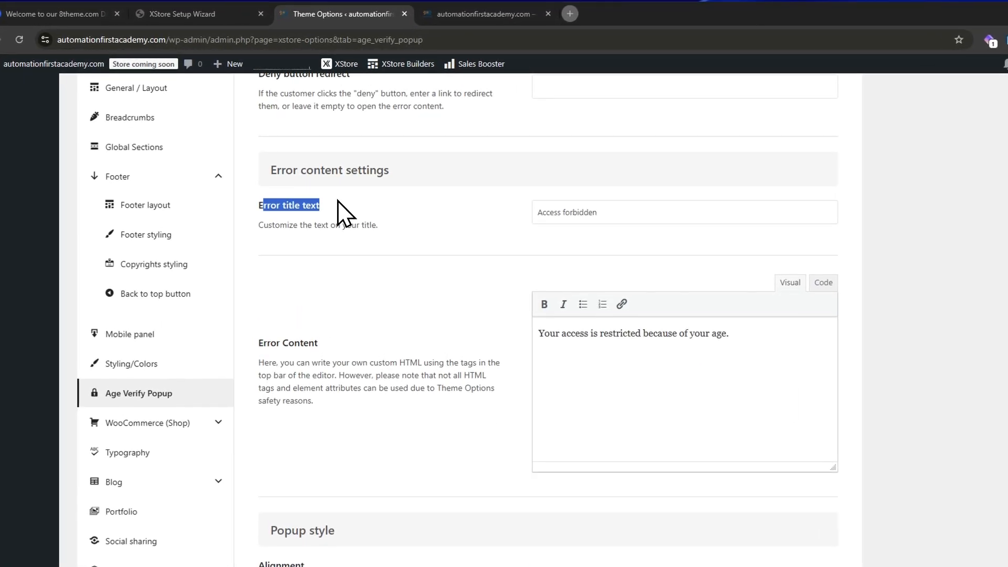
left_click(570, 213)
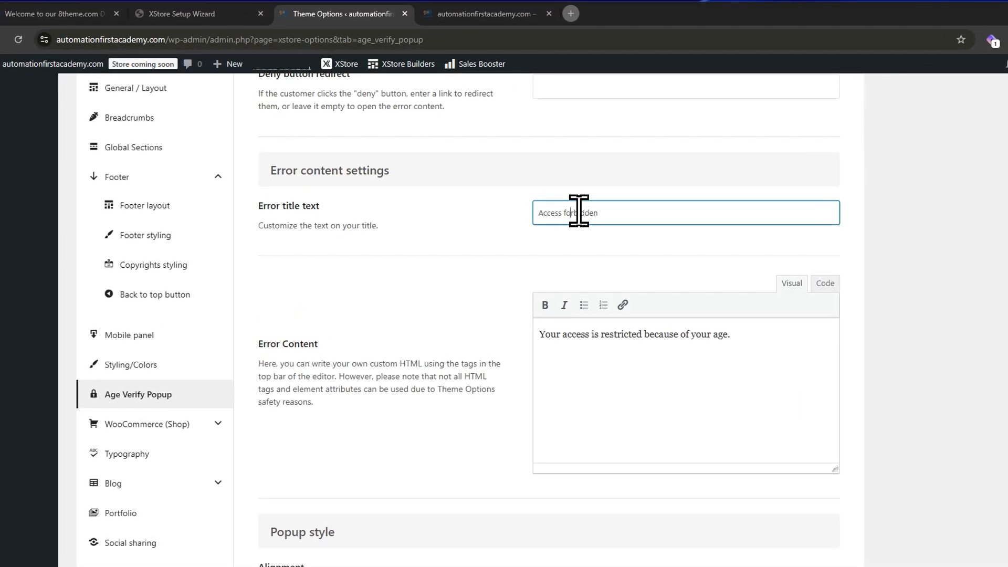
left_click_drag(585, 336, 680, 338)
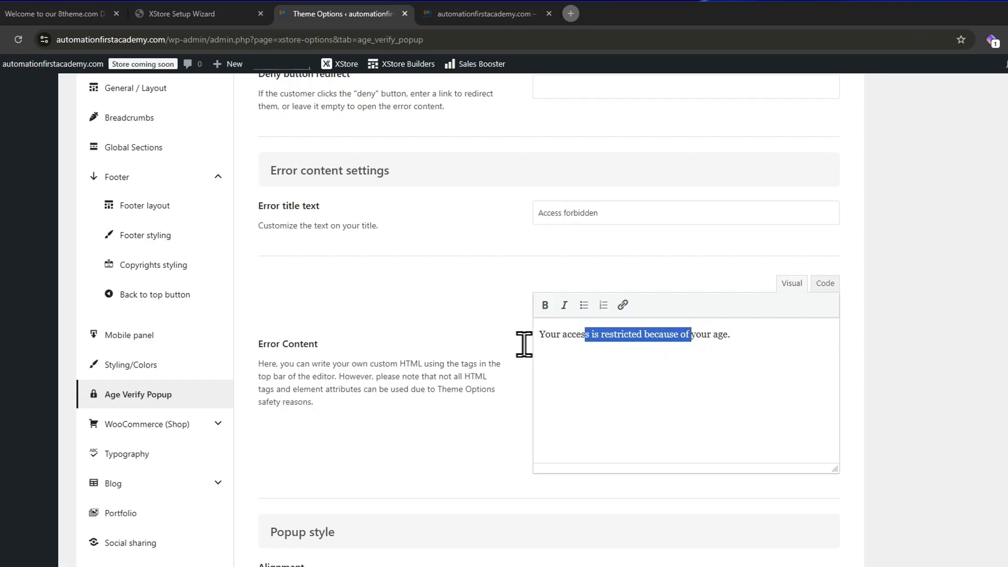
left_click(581, 335)
scroll(584, 360, "down", 5)
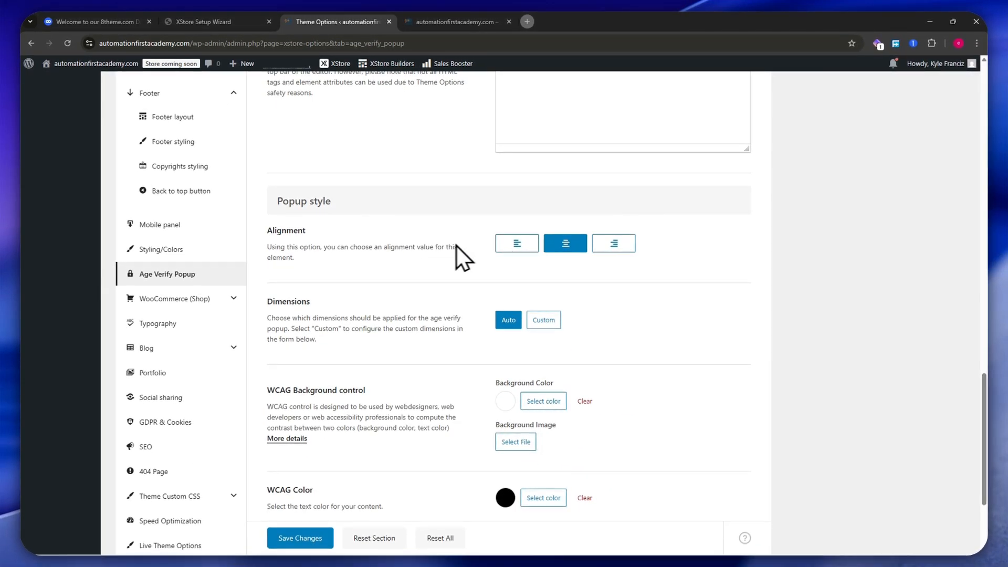
scroll(455, 245, "down", 3)
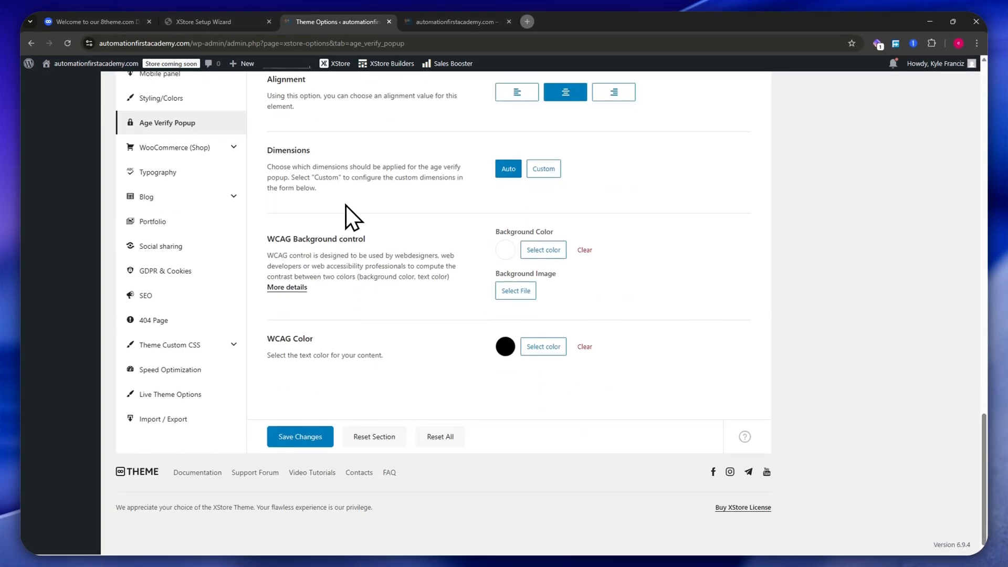
scroll(380, 358, "up", 4)
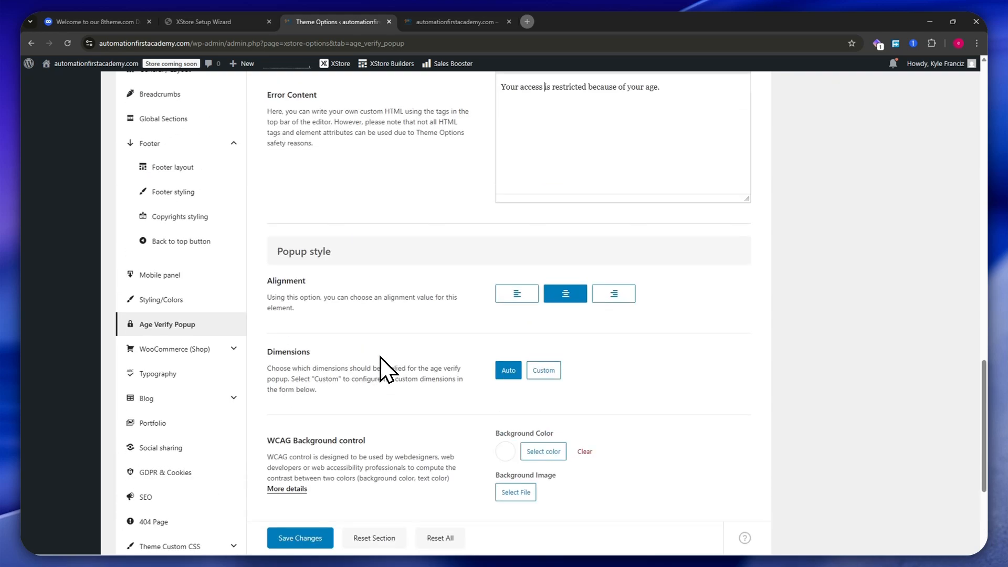
scroll(380, 357, "down", 3)
- Turn on developer mode for the age verify popup
scroll(380, 355, "up", 20)
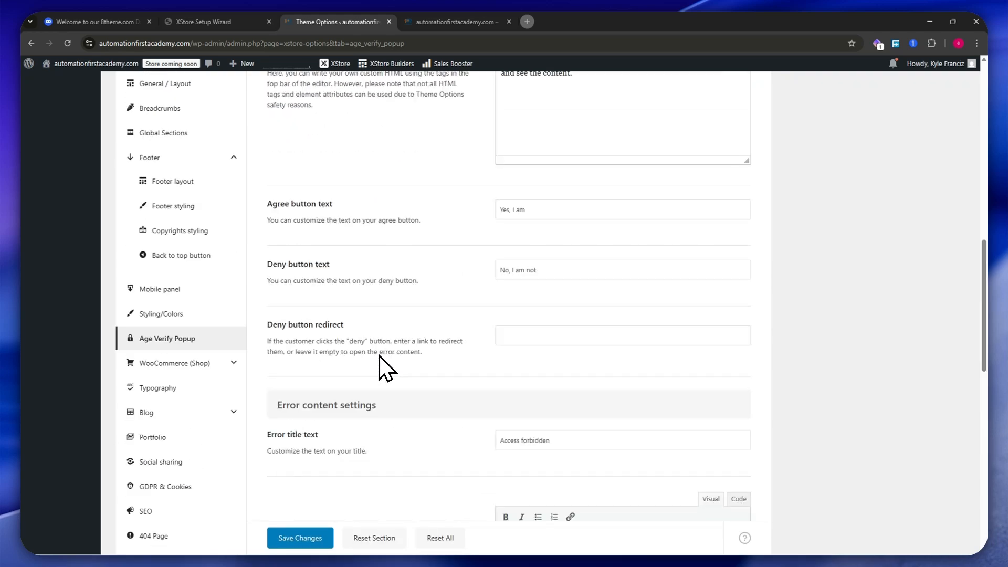
scroll(383, 354, "down", 4)
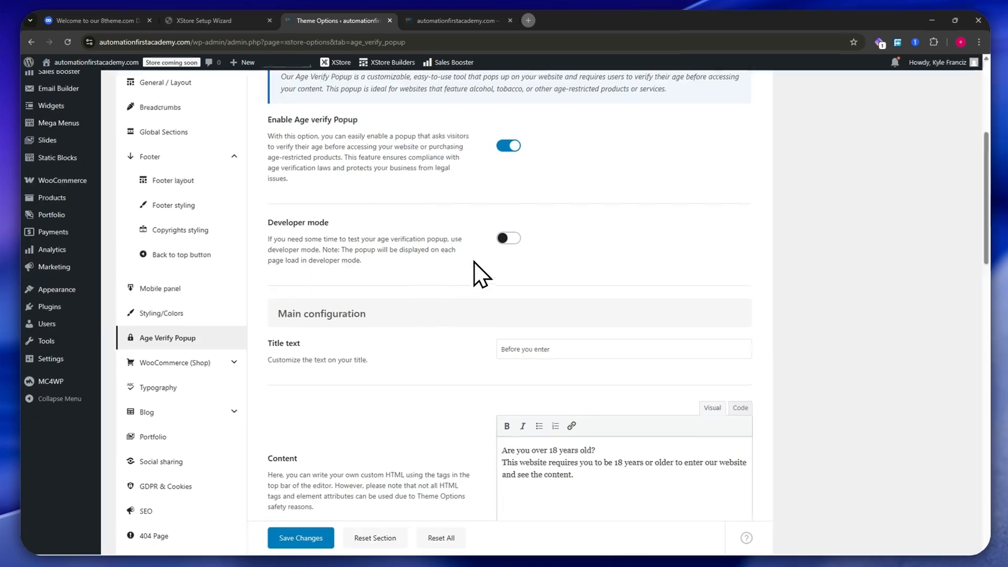
left_click(507, 238)
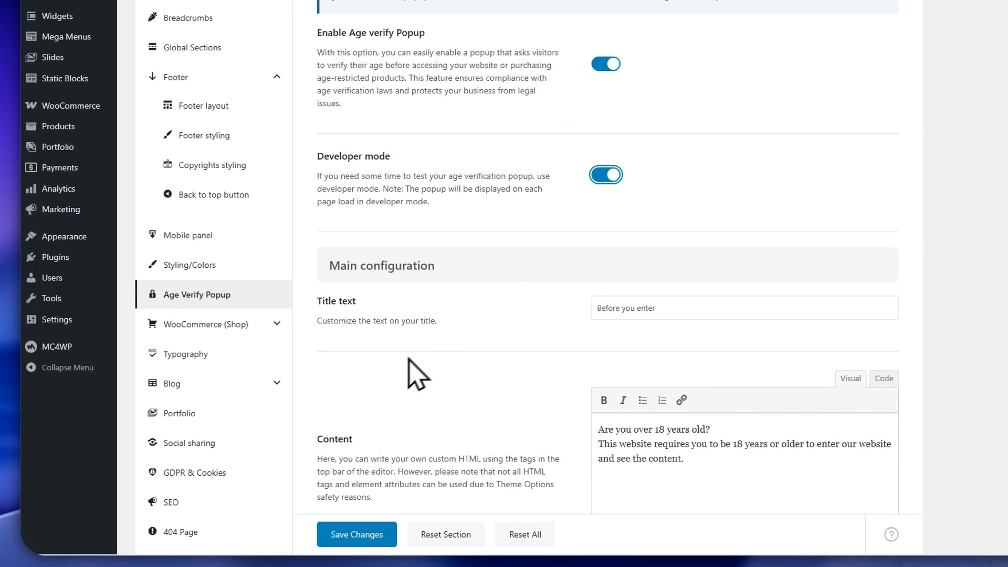
- Save the age verify popup settings, reload the live site and test the popup by answering that the visitor is not over 18
left_click(356, 527)
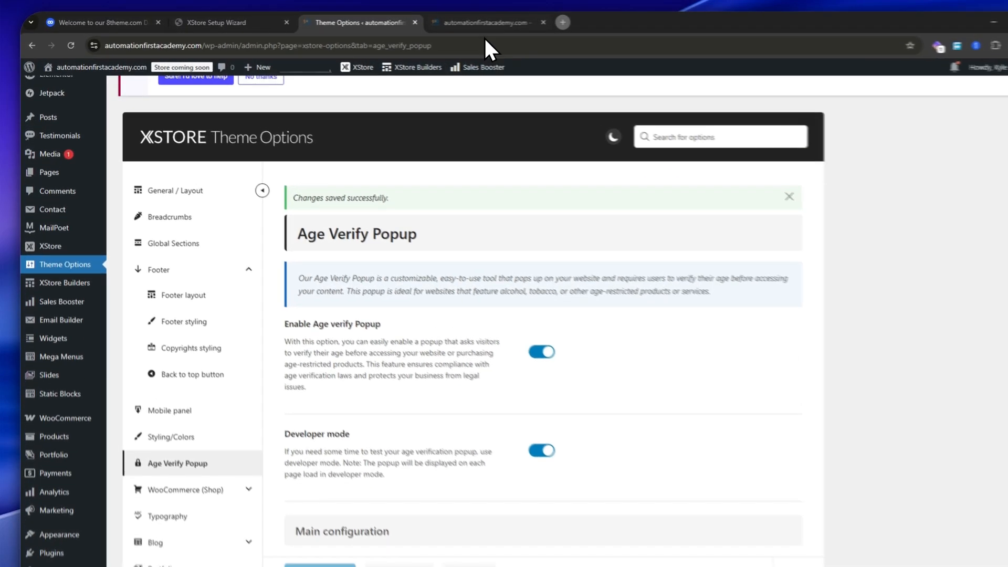
left_click(456, 22)
left_click(77, 49)
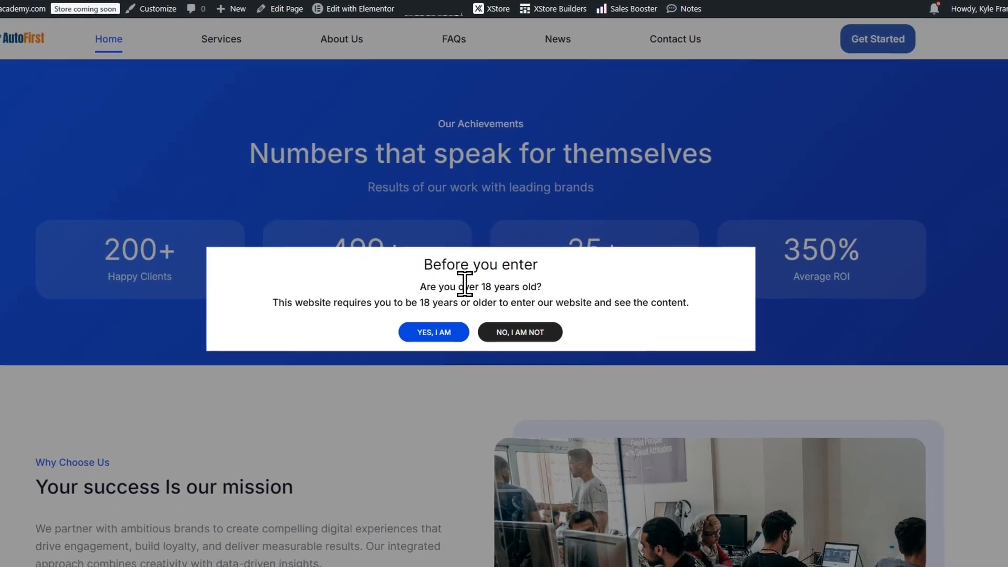
left_click(503, 340)
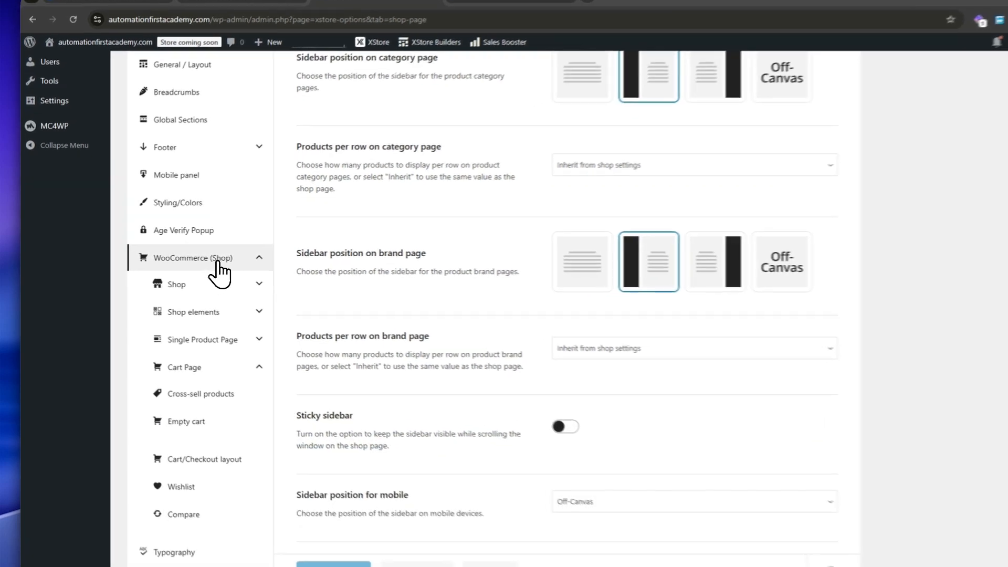
- Look through the WooCommerce shop settings for shop page layout, shop page filters, products design and catalog mode
left_click(189, 258)
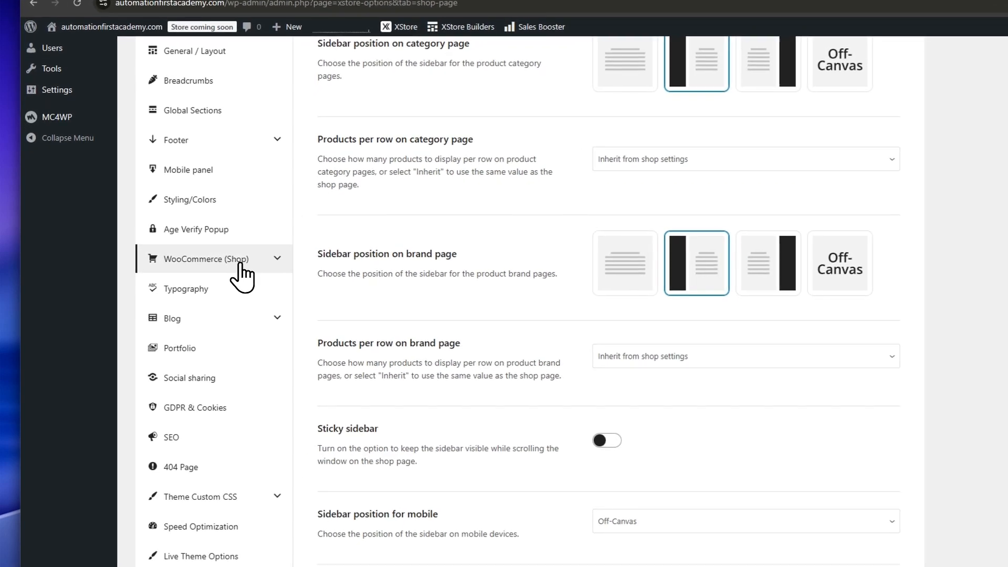
left_click(195, 259)
left_click(242, 290)
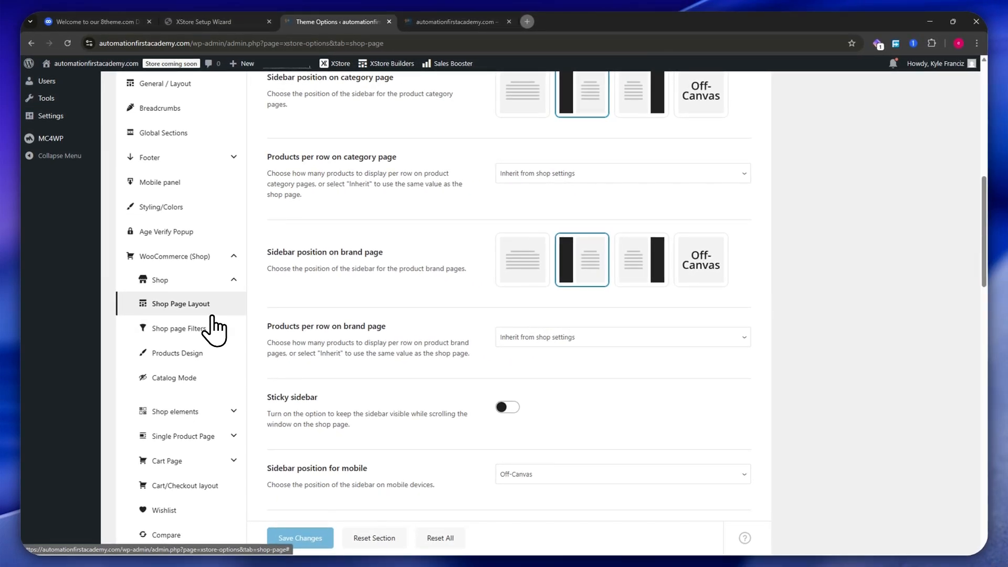
scroll(212, 316, "down", 1)
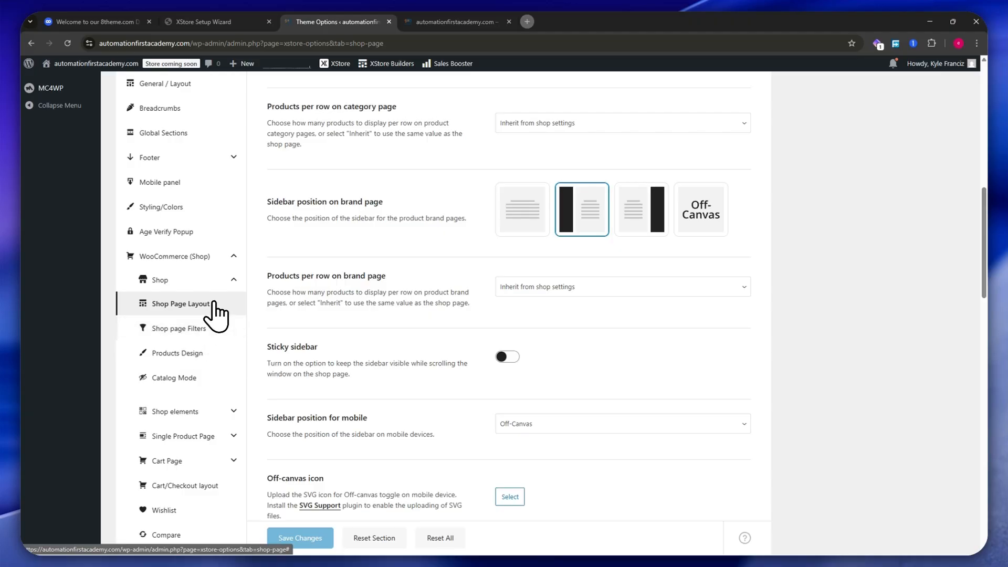
left_click(188, 327)
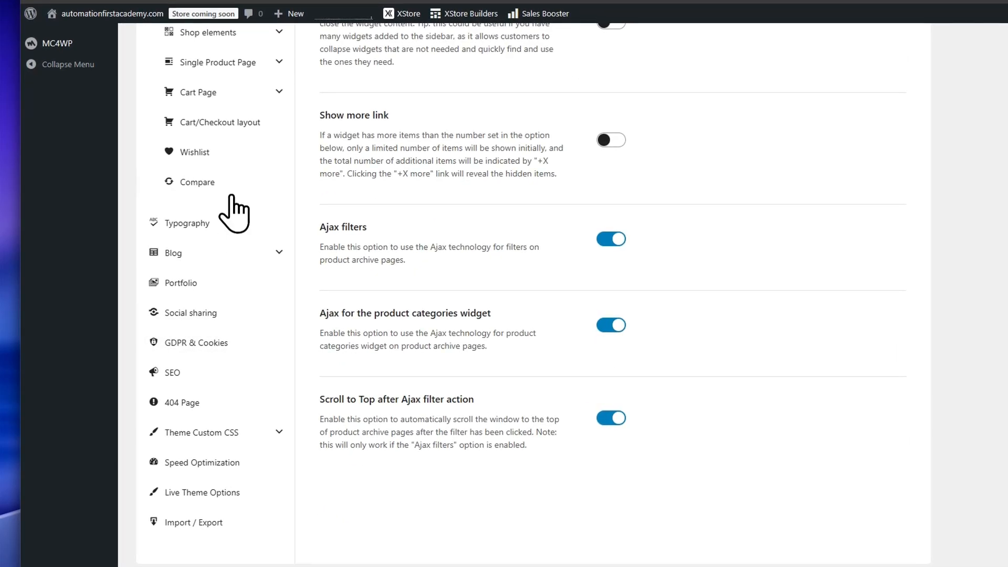
scroll(236, 225, "up", 5)
scroll(223, 200, "up", 1)
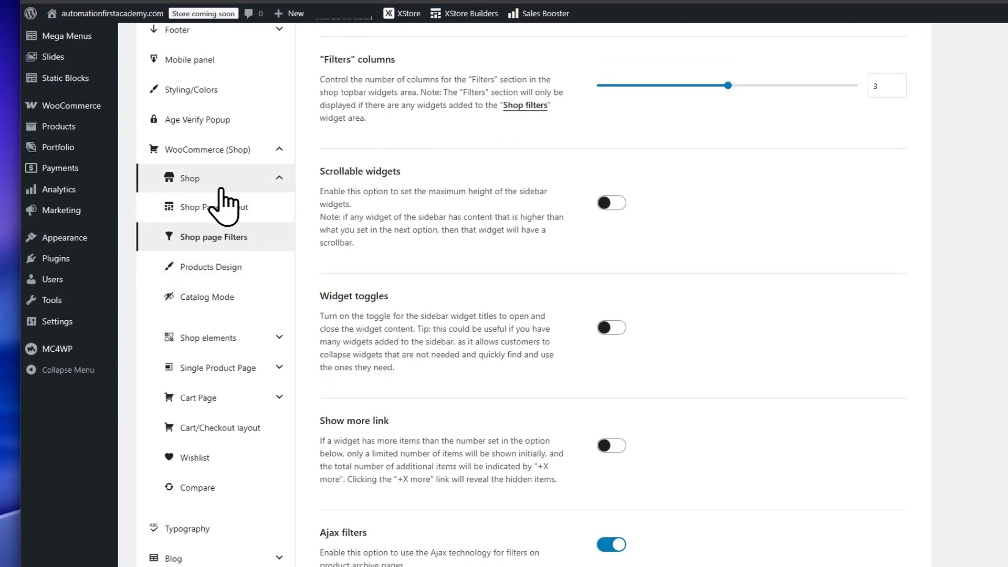
left_click(215, 266)
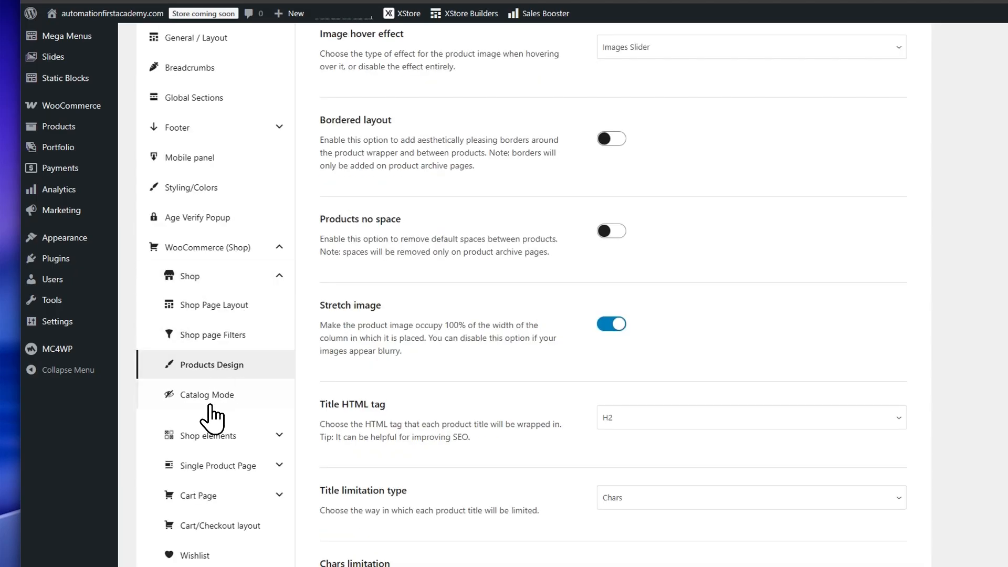
left_click(210, 406)
- Review which WooCommerce options are grouped under shop elements, single product page and cart page
scroll(464, 300, "down", 5)
left_click(215, 308)
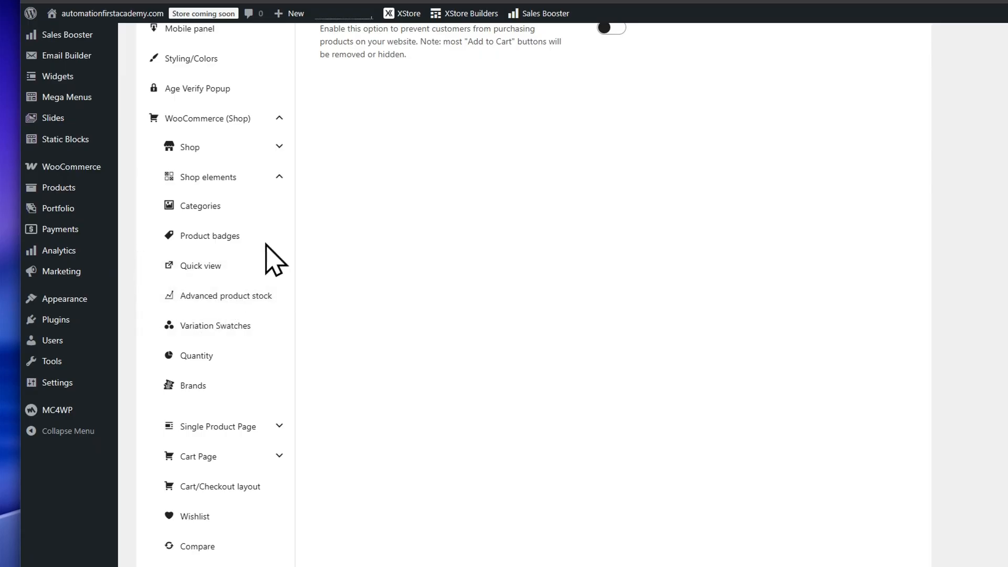
left_click(212, 418)
scroll(219, 412, "down", 2)
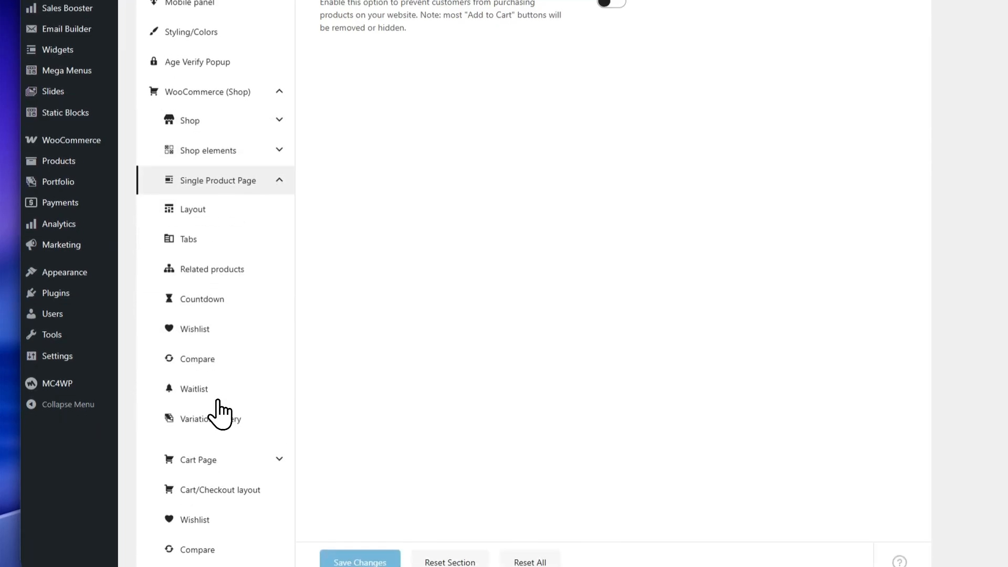
left_click(228, 388)
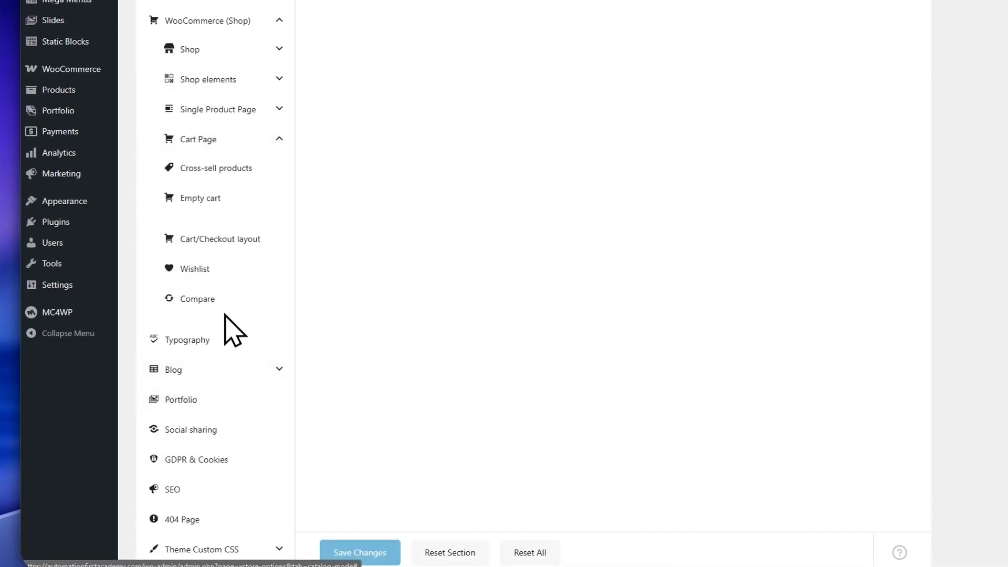
scroll(215, 294, "up", 1)
scroll(217, 283, "up", 2)
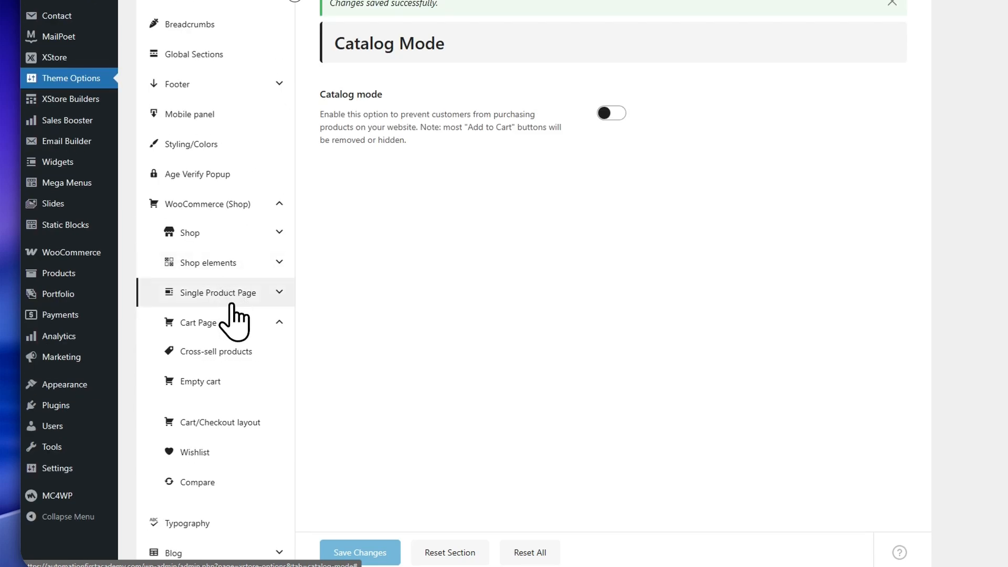
left_click(240, 330)
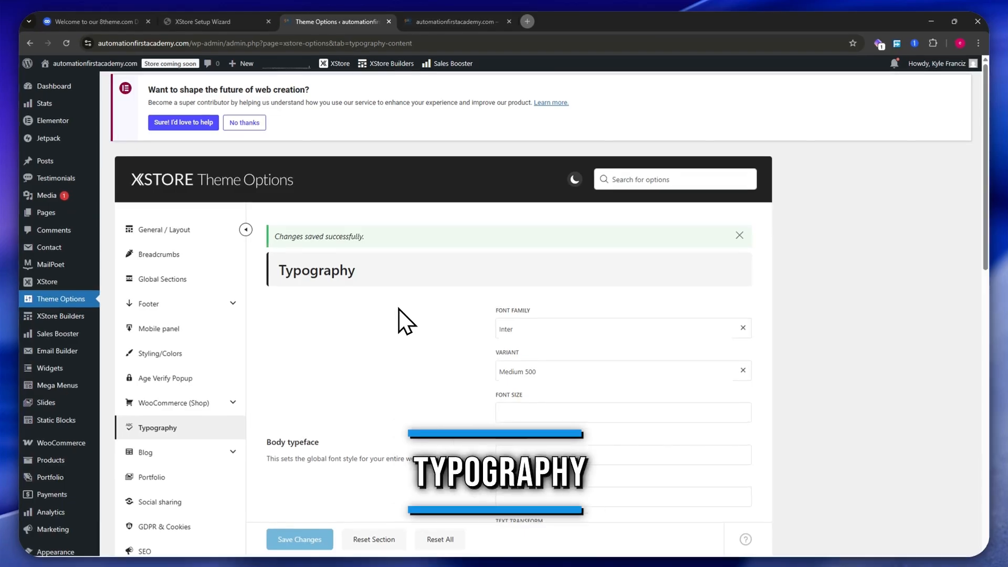
- Examine the body typeface options in the typography settings, including the available font families, variants and the font size field
scroll(415, 294, "down", 2)
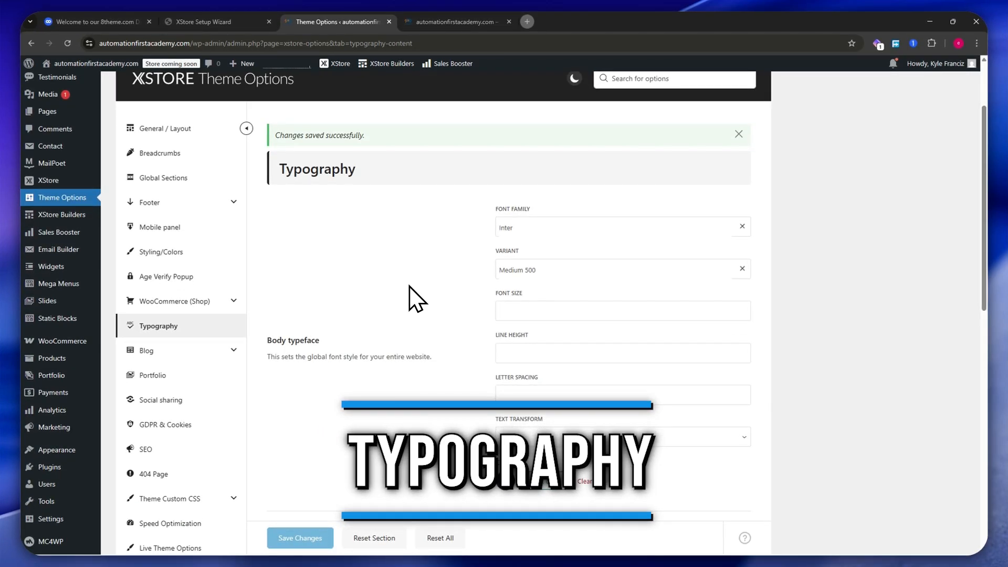
scroll(409, 286, "down", 2)
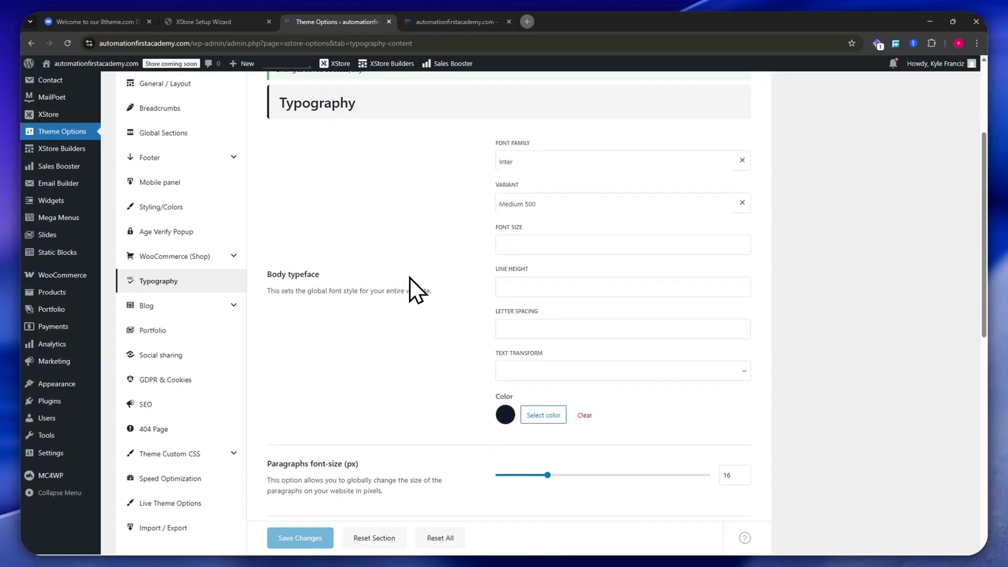
scroll(406, 281, "up", 2)
left_click(506, 225)
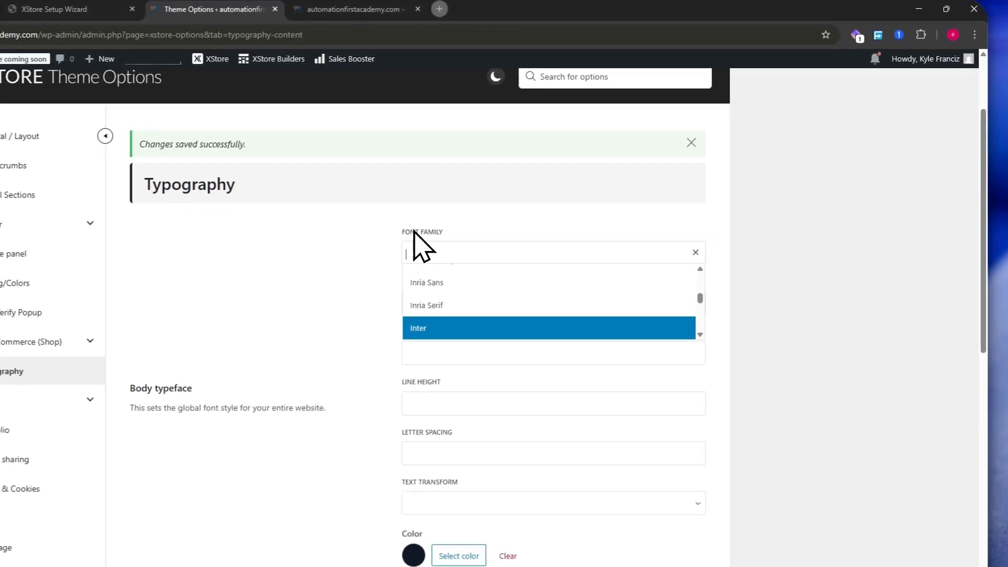
left_click(549, 276)
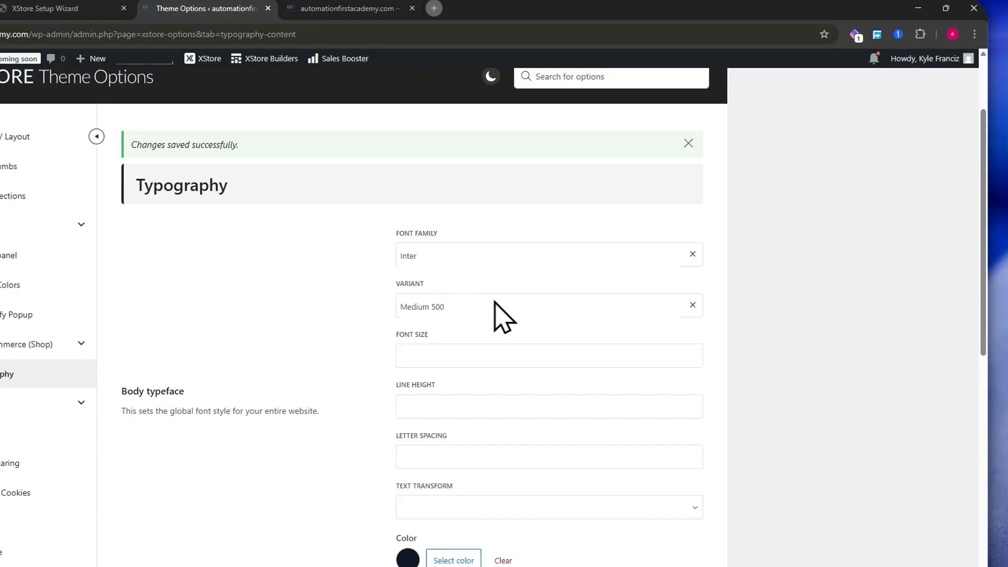
left_click(612, 303)
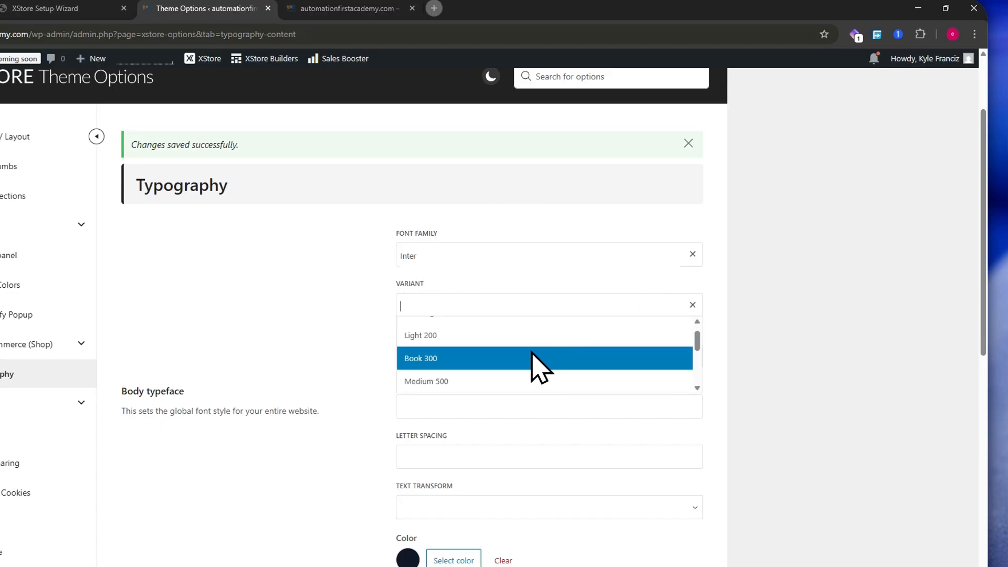
scroll(540, 360, "up", 1)
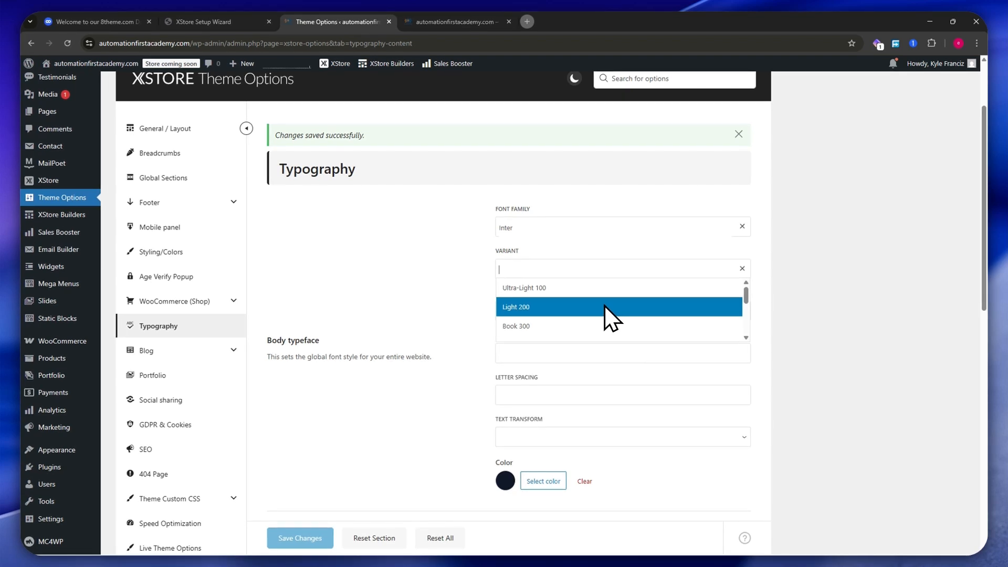
scroll(549, 306, "down", 3)
scroll(552, 317, "up", 2)
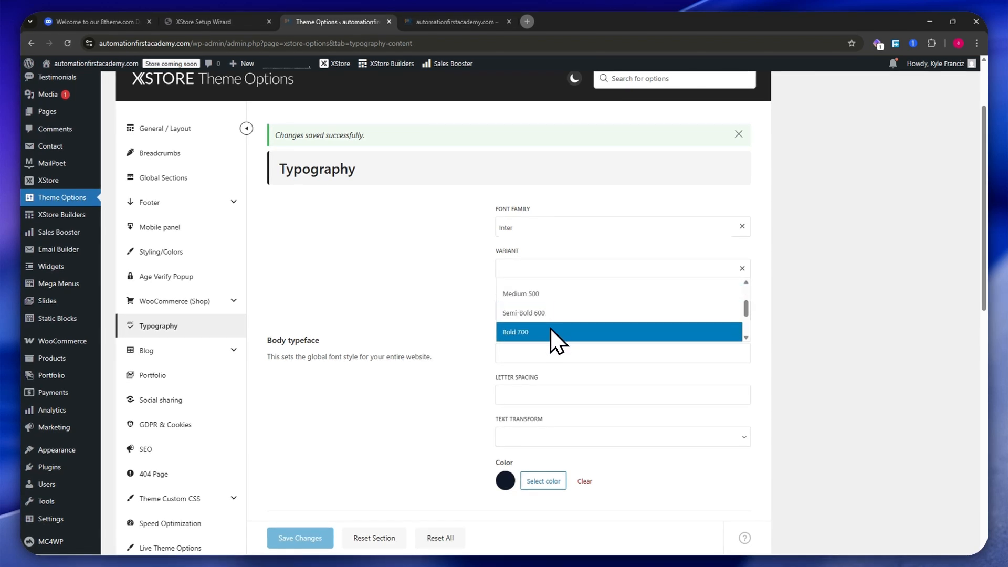
left_click(553, 331)
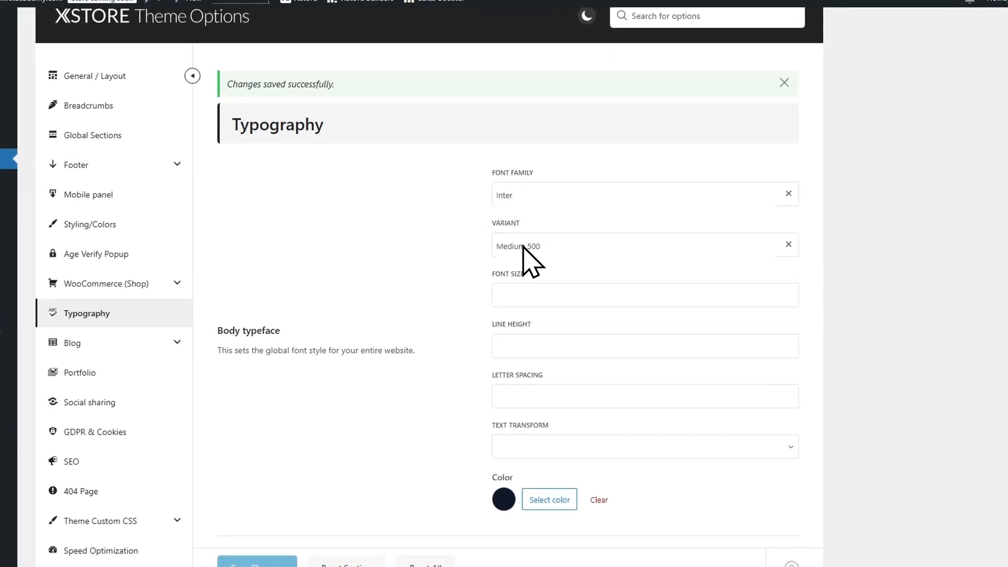
left_click(564, 299)
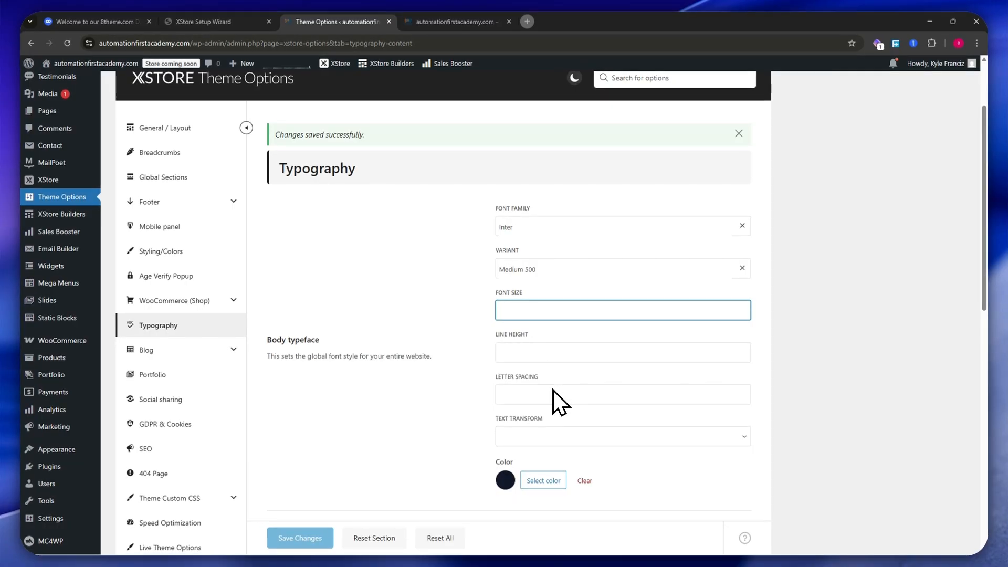
- Examine the typography options for paragraph font size, paragraph line height and global headings
scroll(552, 389, "down", 3)
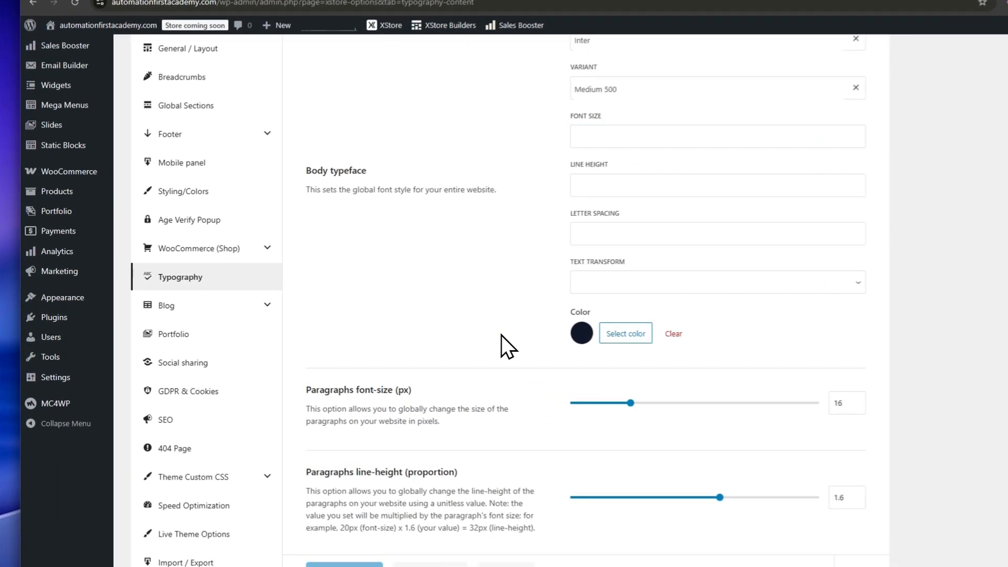
scroll(503, 342, "down", 3)
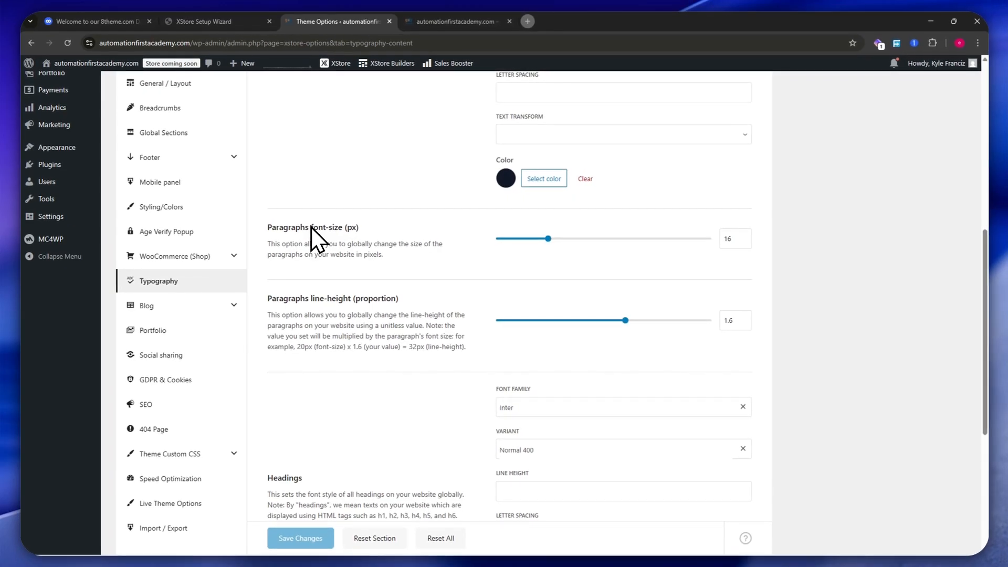
scroll(325, 315, "down", 5)
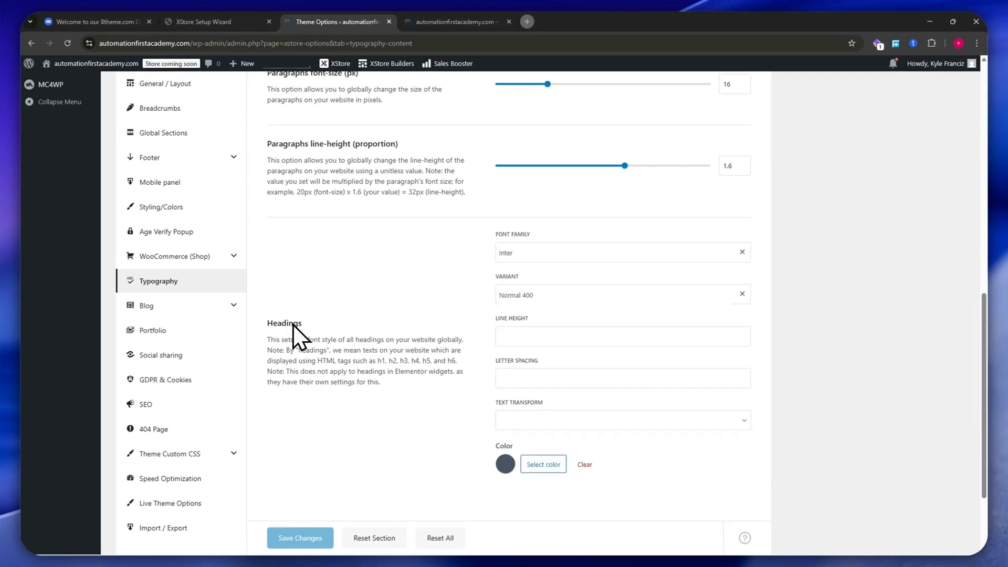
scroll(455, 341, "up", 5)
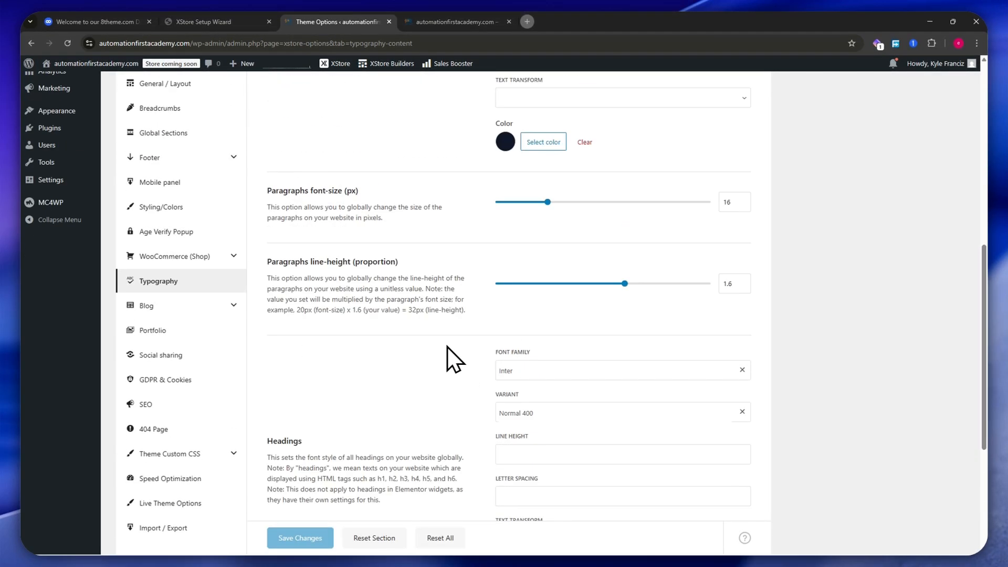
scroll(383, 344, "down", 2)
- Open the blog settings and look at the layout choices for the blog page and for single posts
scroll(392, 345, "up", 9)
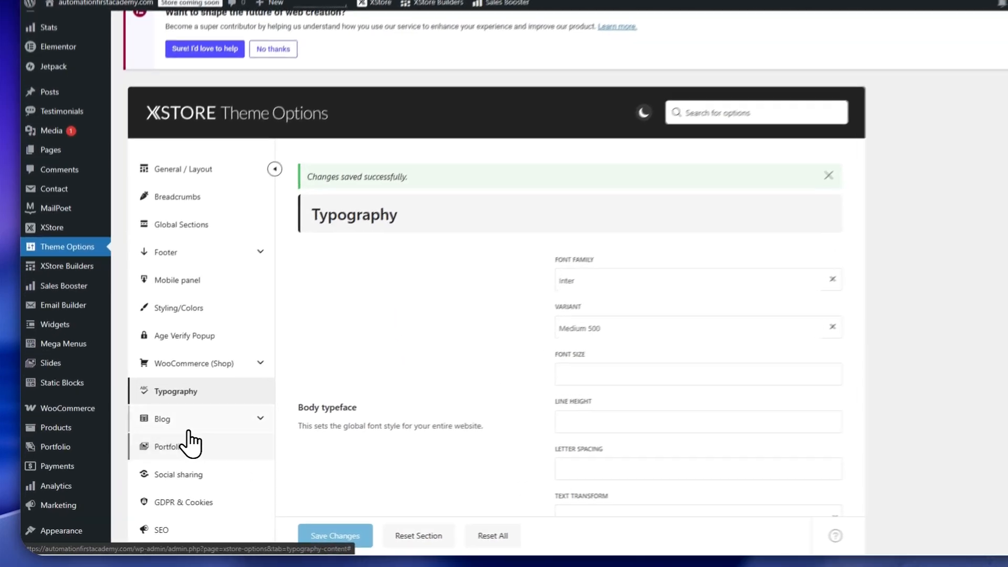
left_click(156, 436)
scroll(212, 423, "down", 1)
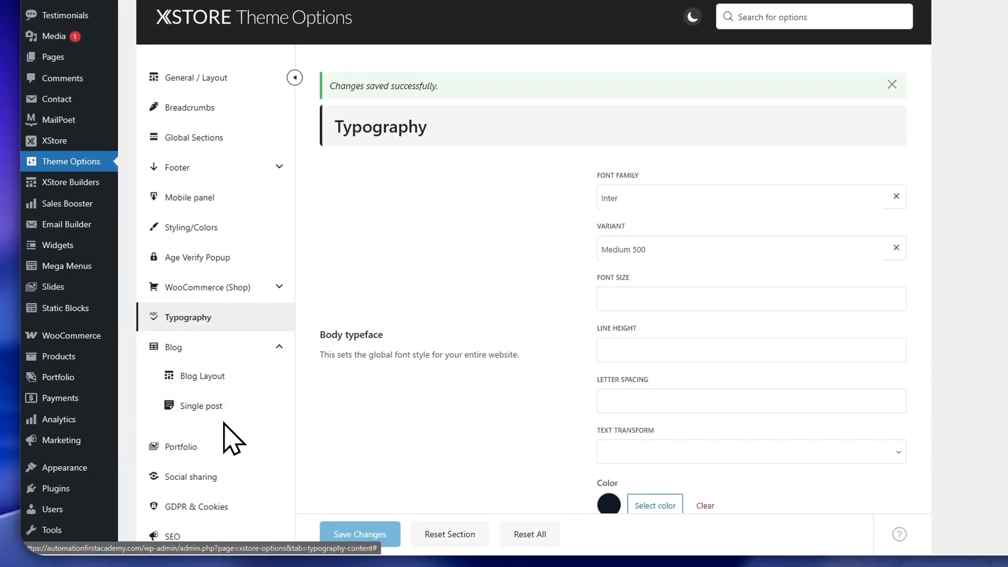
left_click(213, 377)
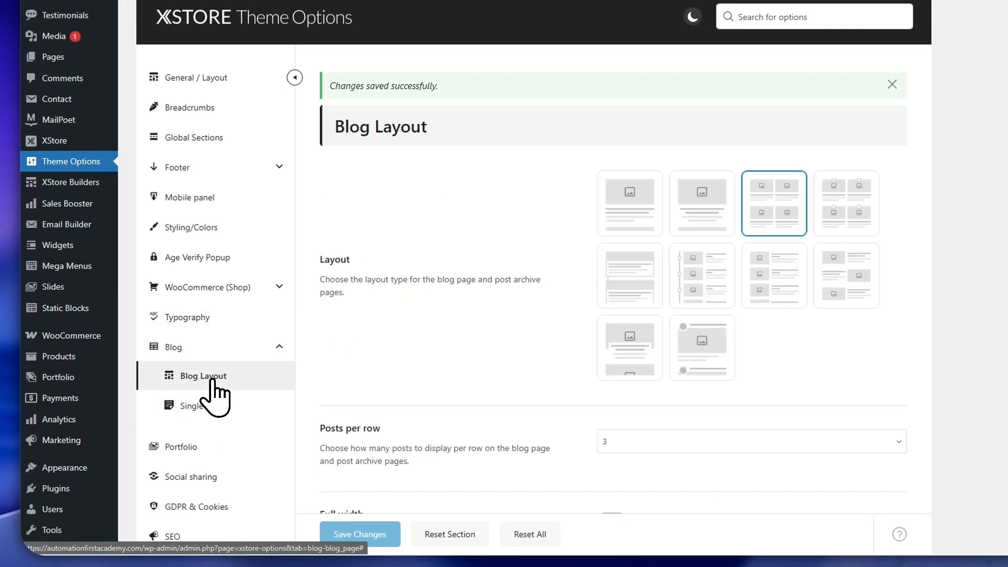
left_click(211, 406)
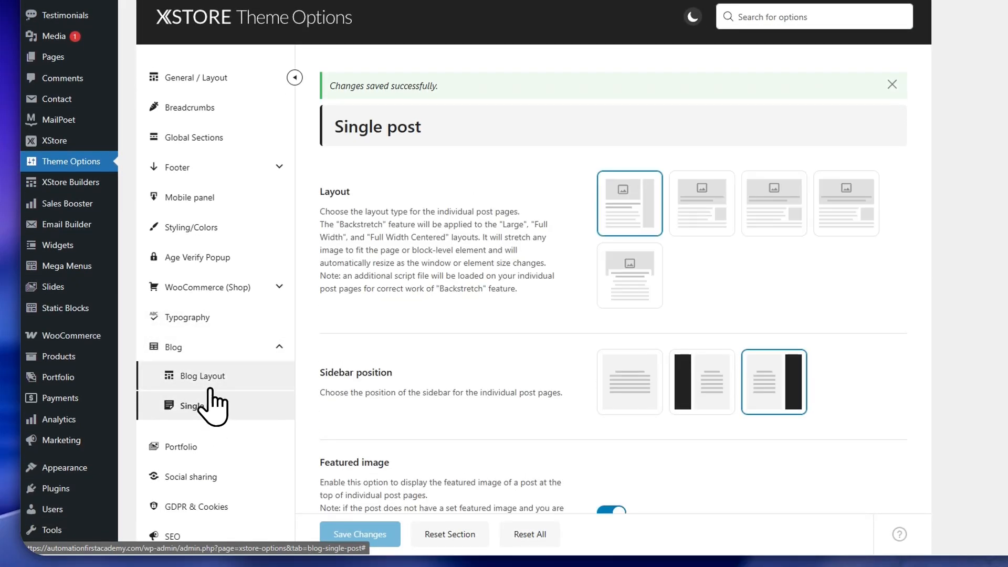
- Examine the blog layout options for posts per row, full width, masonry, sidebar position, pagination and posts design
left_click(209, 380)
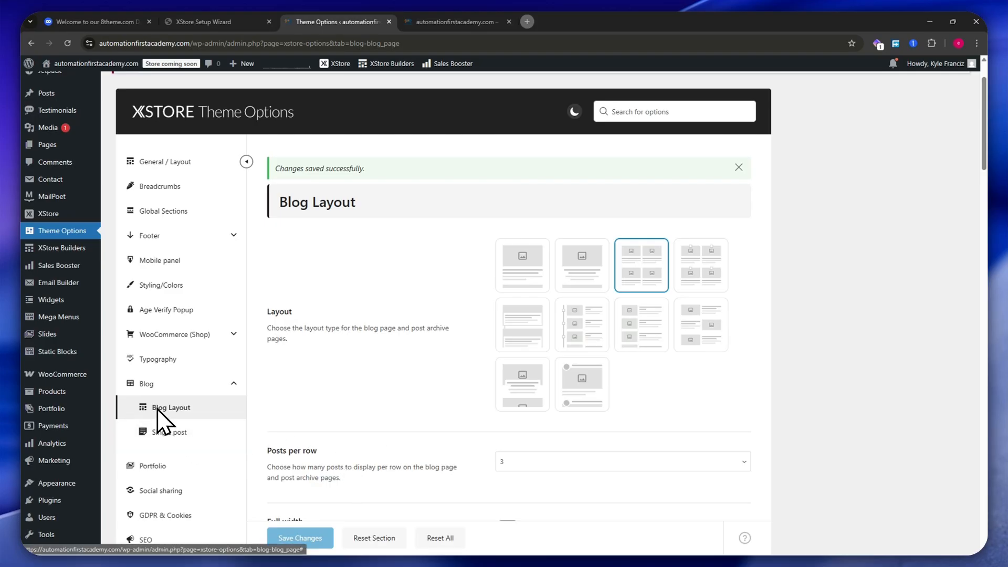
scroll(416, 266, "down", 2)
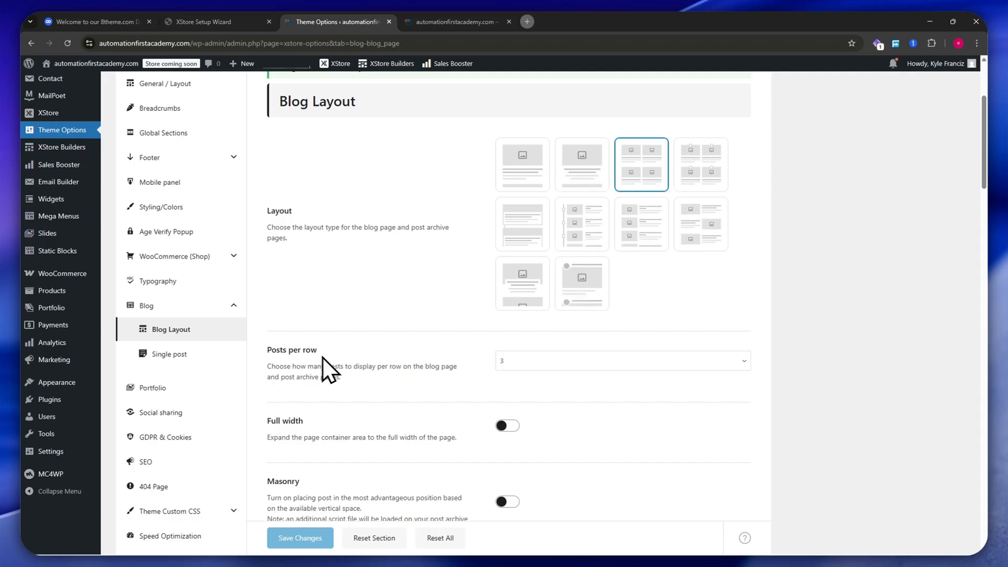
scroll(327, 370, "down", 1)
scroll(288, 414, "down", 5)
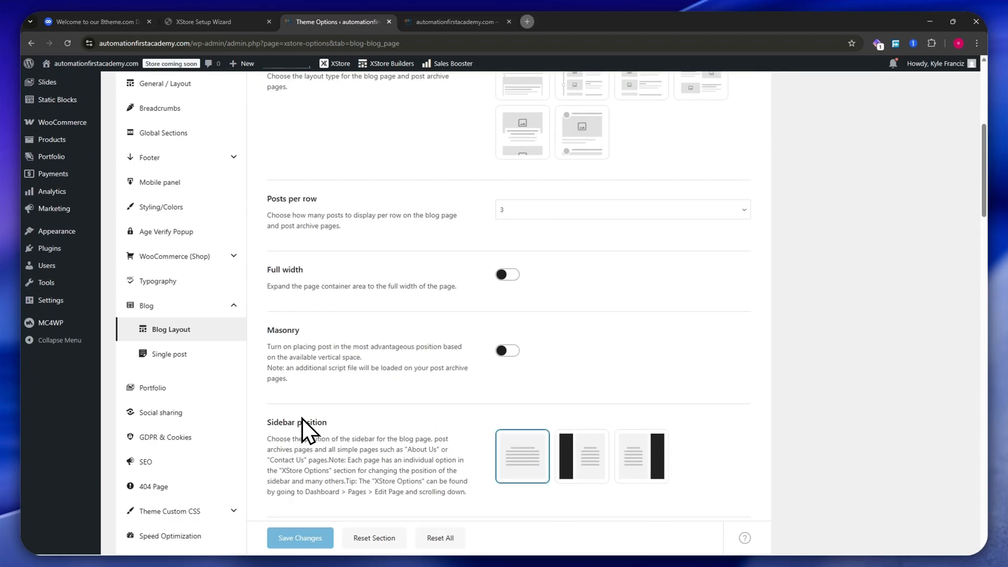
scroll(370, 333, "down", 15)
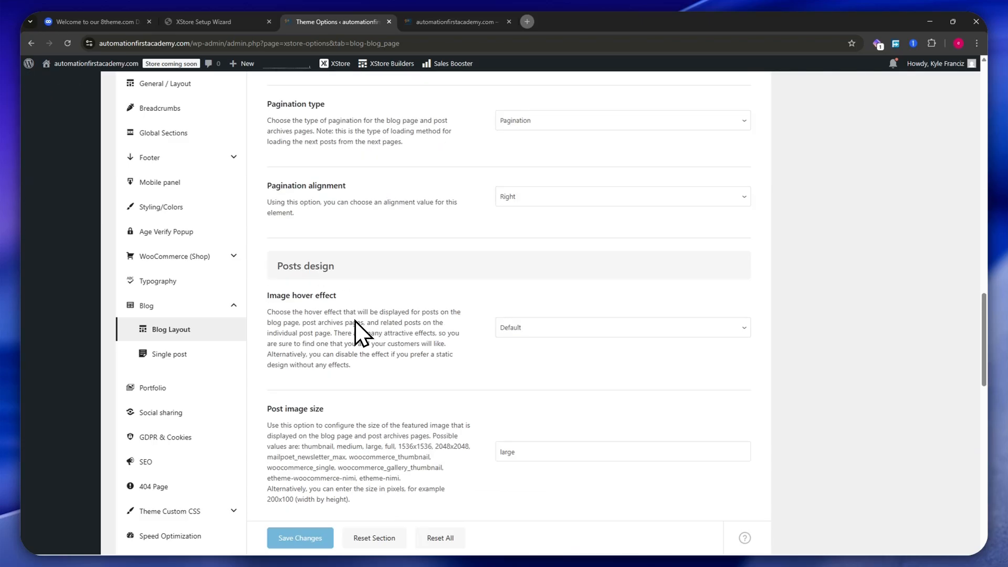
- Open the single post settings of the blog and examine the options for layout, sidebar position, featured image, byline, author information and related posts
scroll(232, 340, "down", 17)
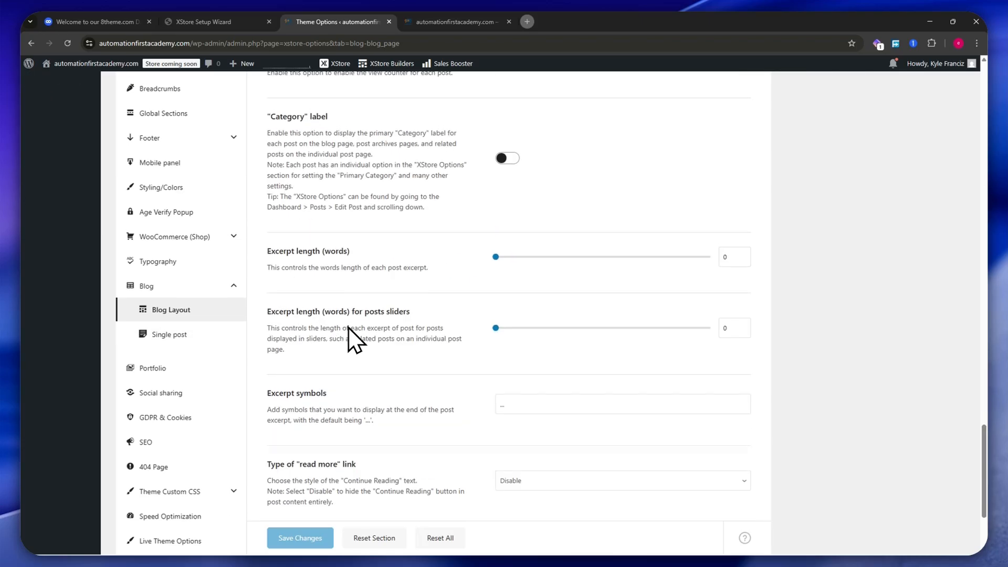
left_click(169, 232)
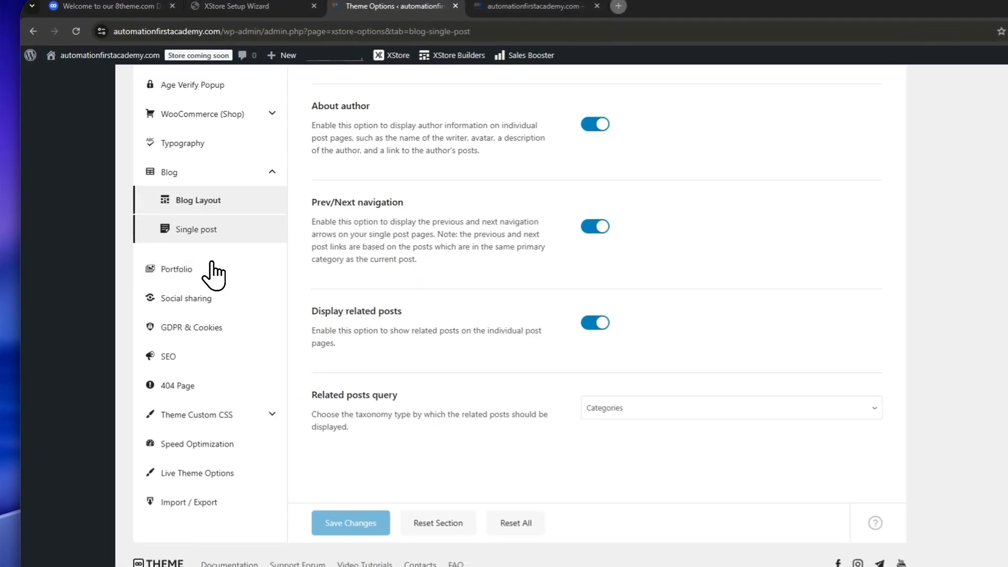
scroll(472, 299, "up", 5)
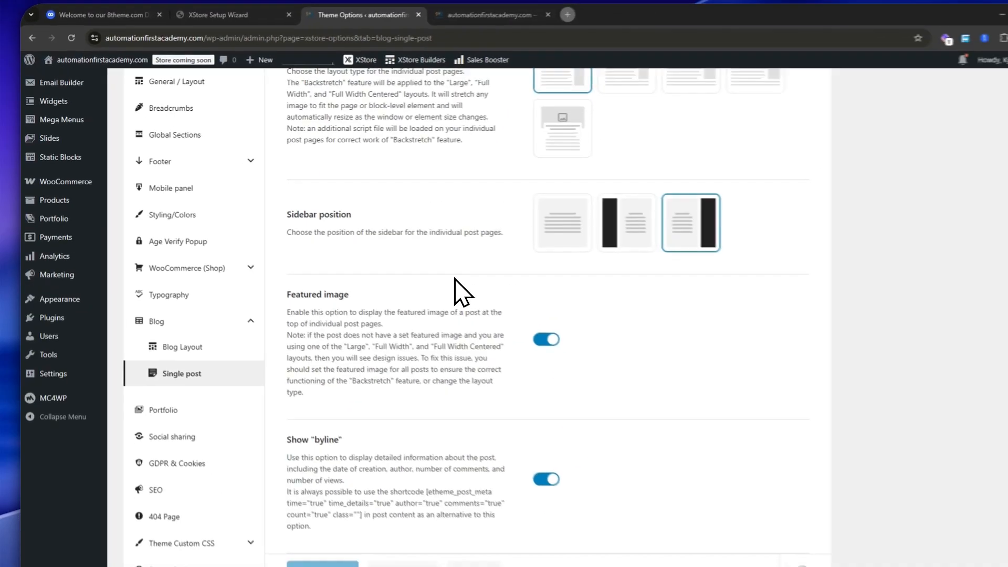
scroll(446, 278, "up", 5)
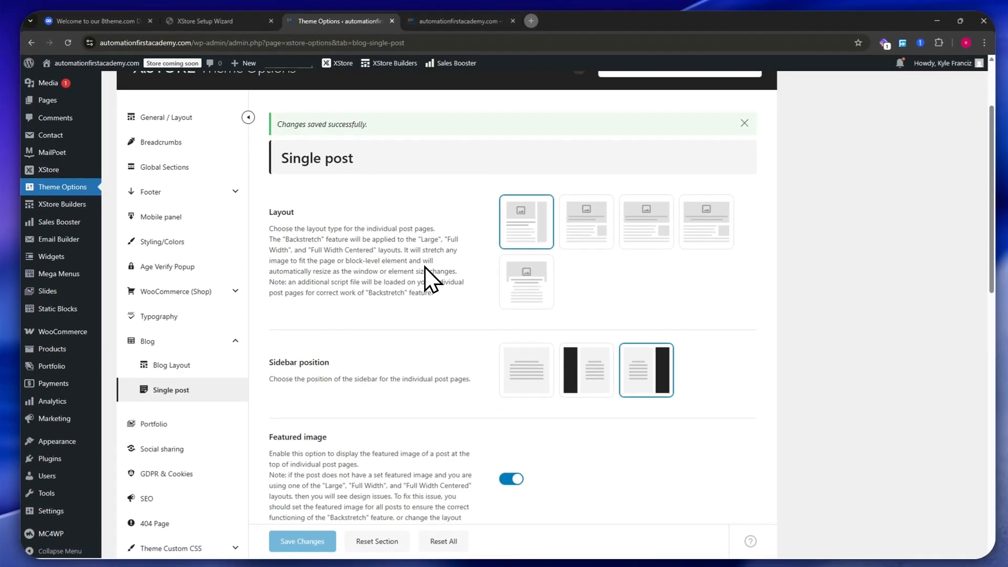
scroll(388, 294, "down", 4)
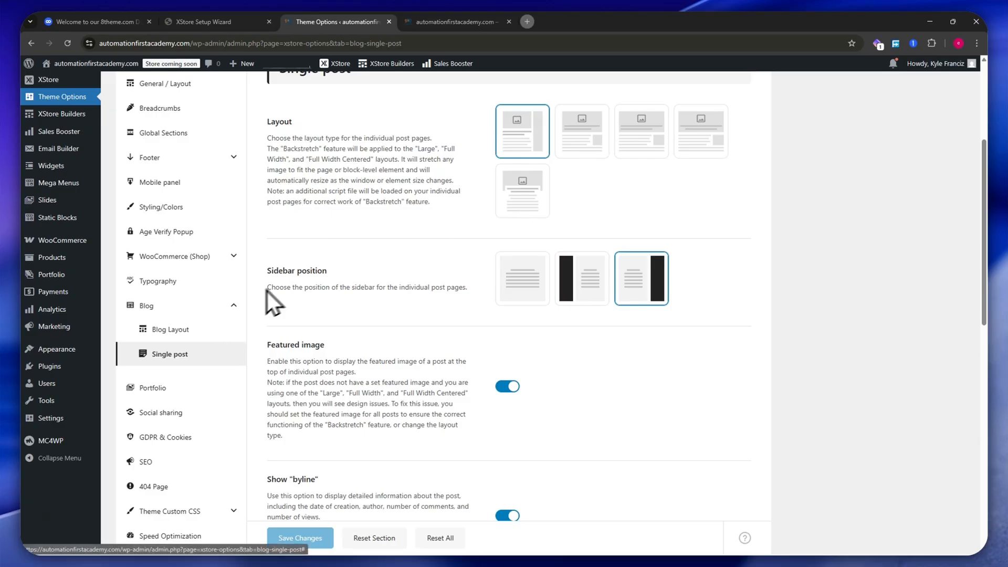
scroll(351, 266, "down", 10)
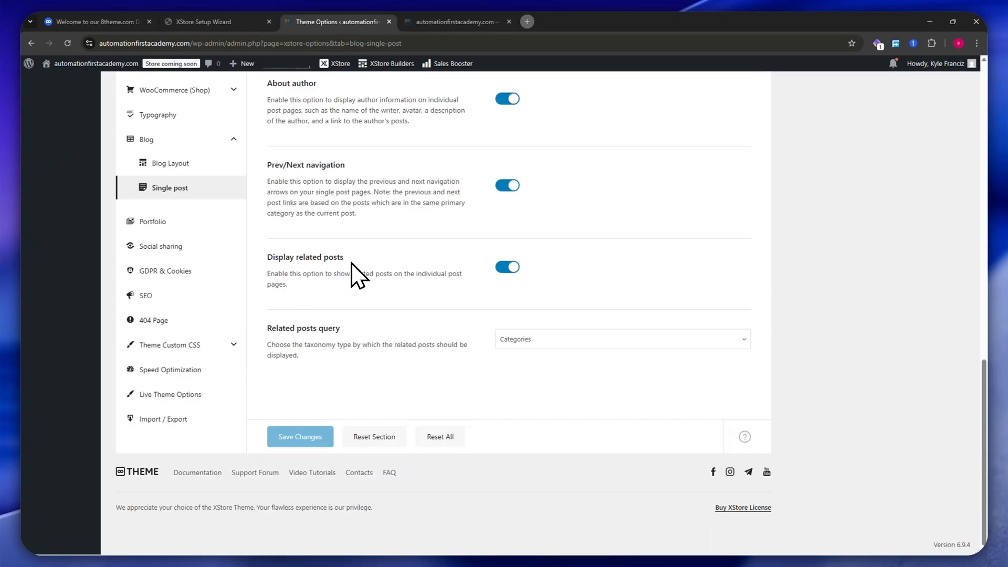
scroll(351, 260, "up", 5)
scroll(294, 283, "down", 4)
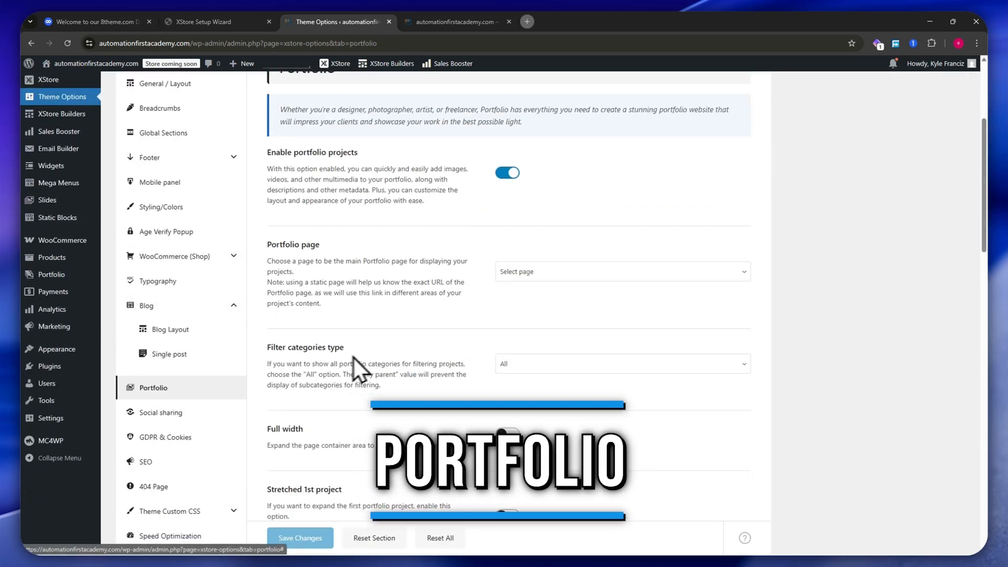
- Turn the Enable portfolio projects option off and back on in the portfolio settings
scroll(368, 357, "up", 3)
scroll(462, 344, "down", 1)
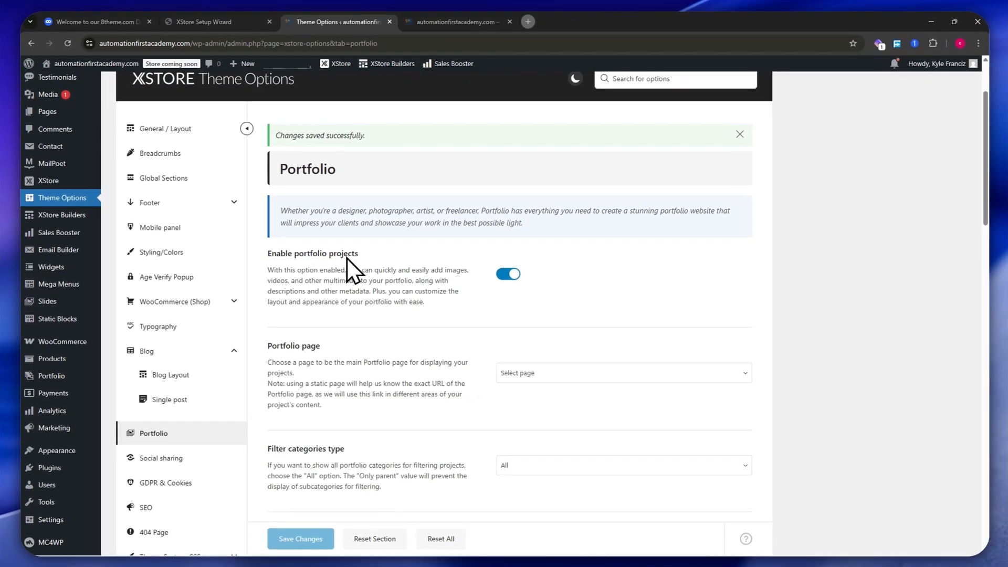
left_click(508, 273)
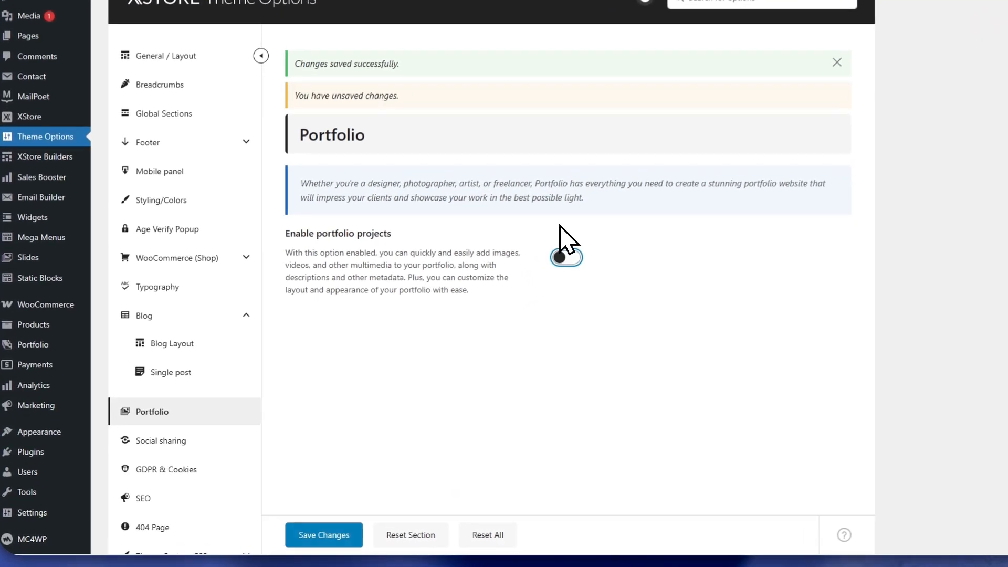
left_click(576, 256)
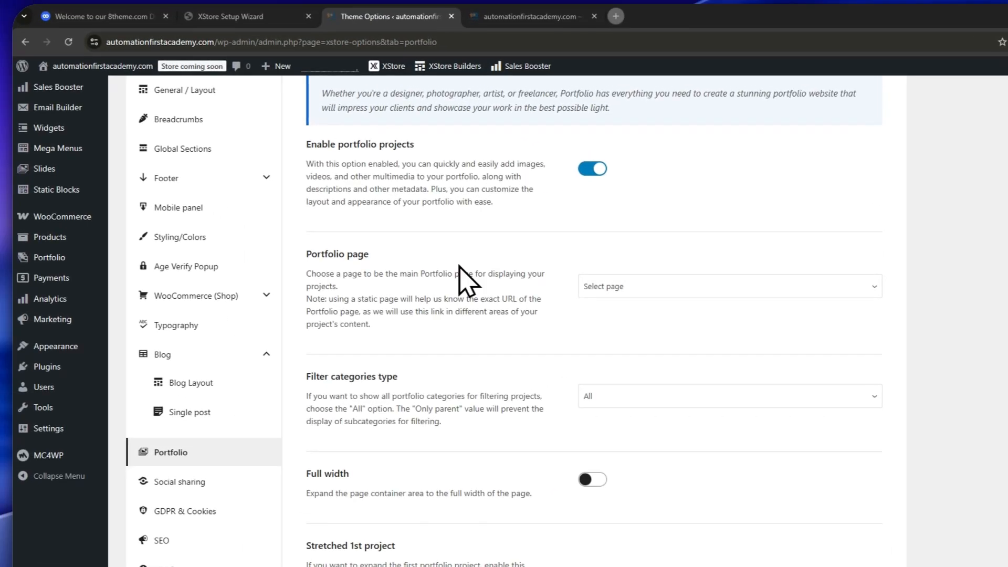
- Look at the choices offered for the portfolio page and the filter categories type without changing either
left_click(653, 290)
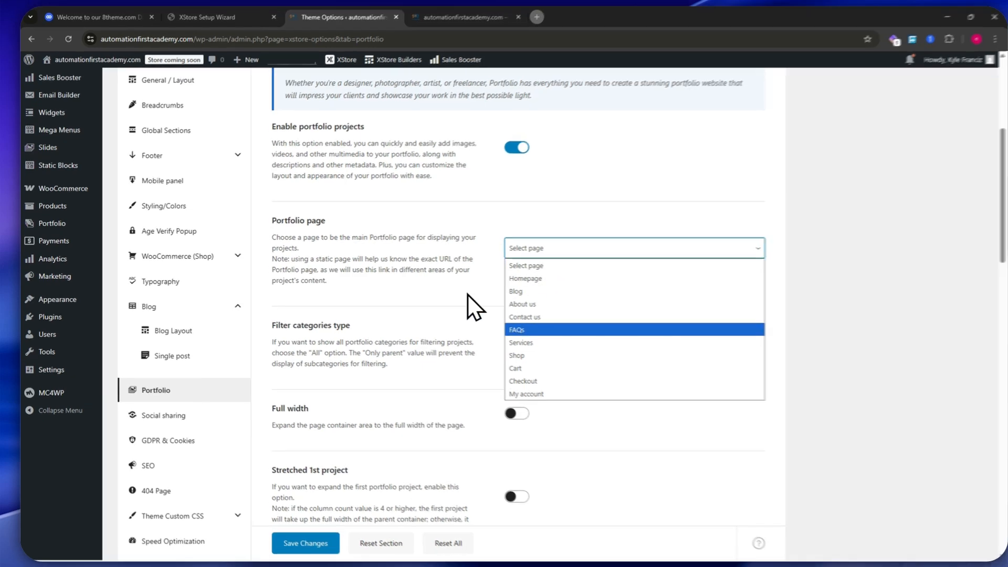
left_click(452, 291)
scroll(432, 284, "down", 1)
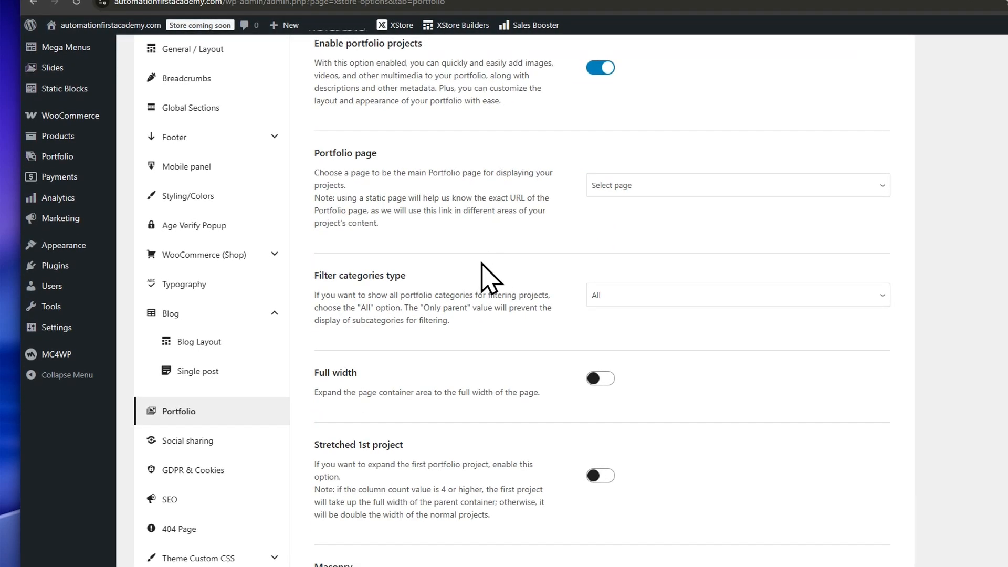
left_click(593, 296)
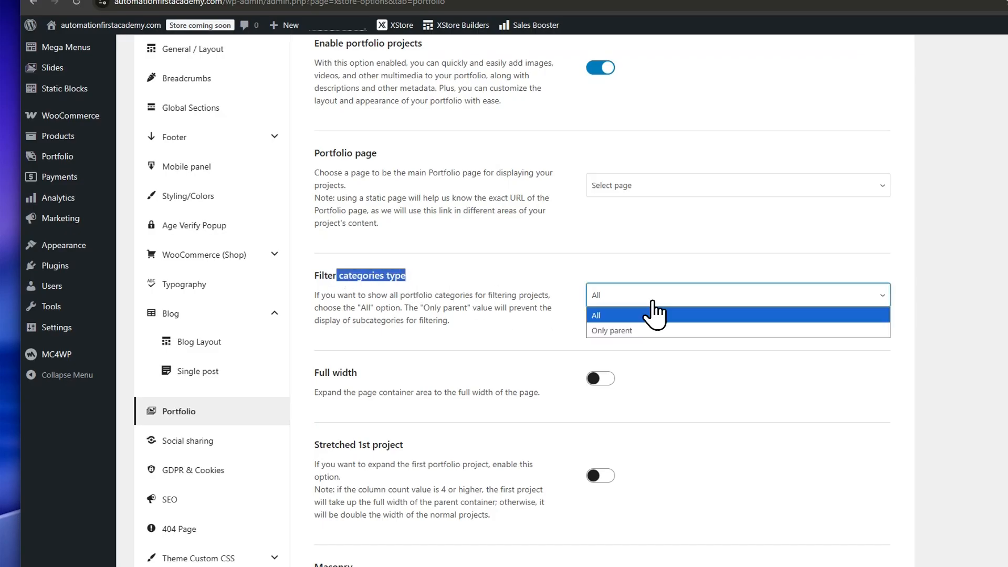
left_click_drag(338, 295, 499, 294)
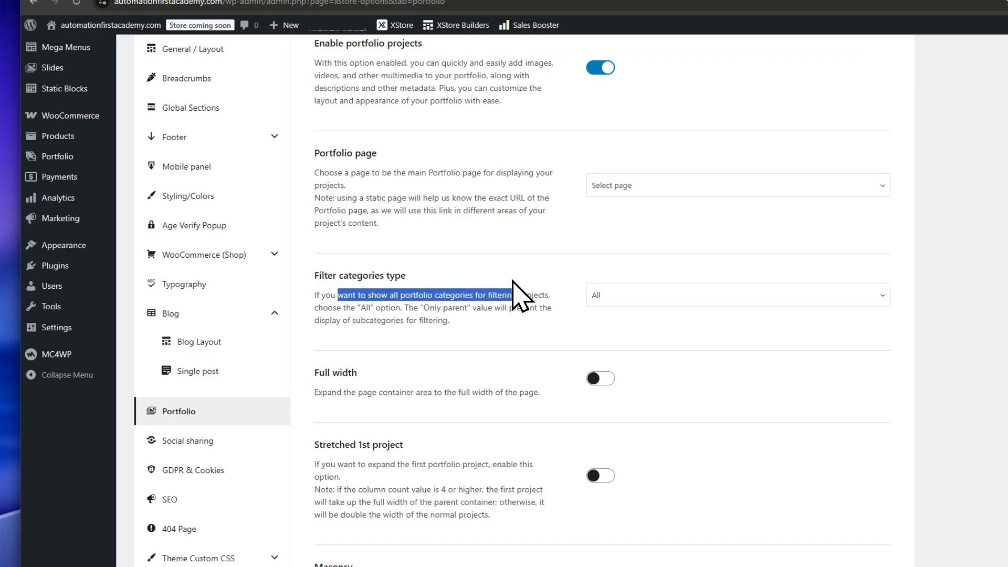
left_click(633, 295)
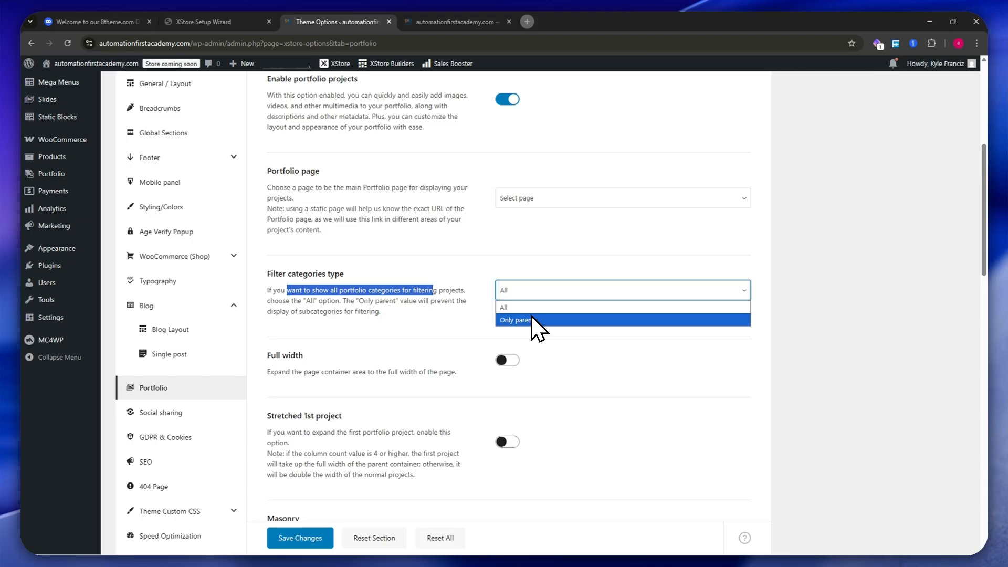
left_click(439, 323)
left_click(442, 324)
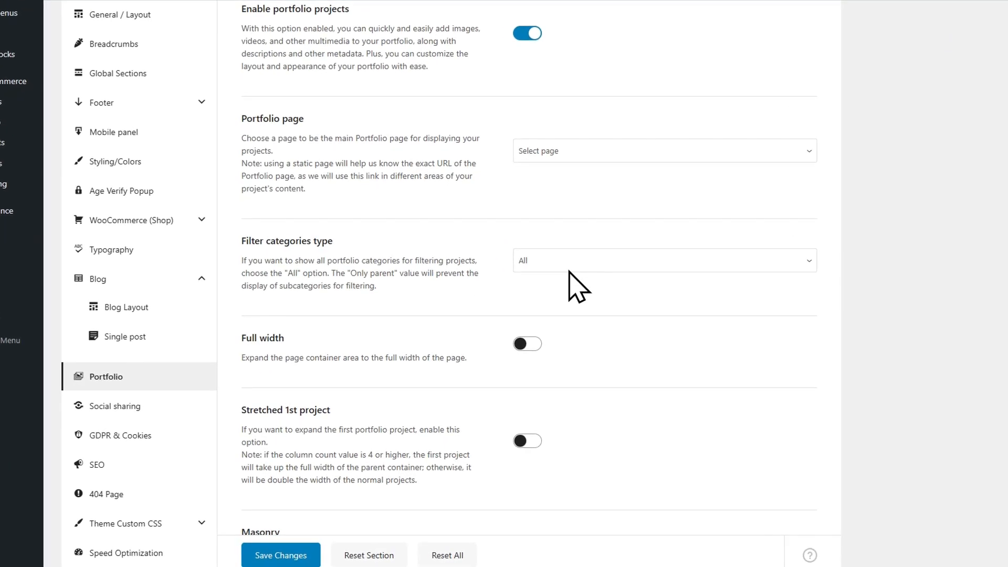
- Examine the portfolio options for full width, masonry, projects per row, ordering, project design, project image size and single project navigation
scroll(549, 291, "down", 4)
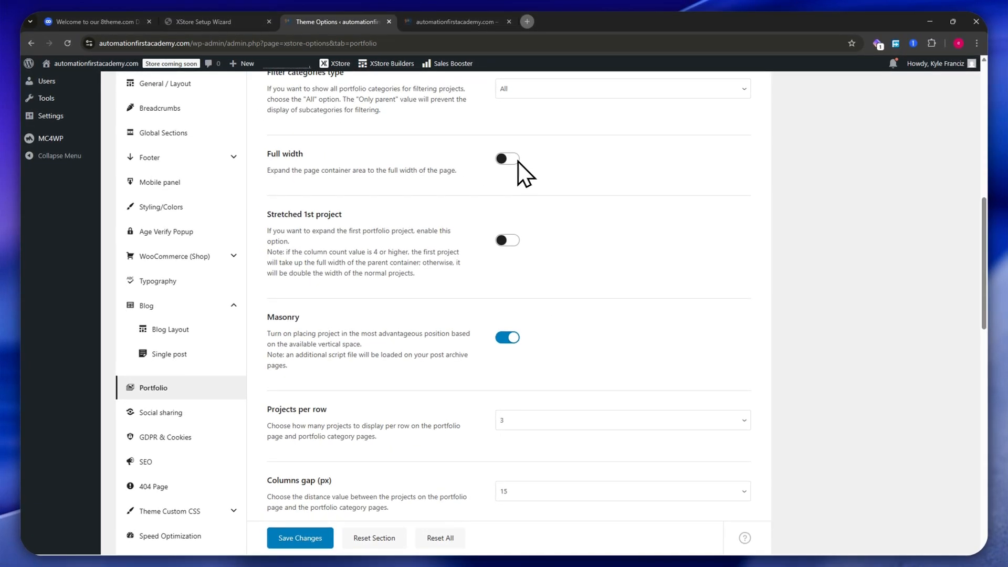
scroll(488, 257, "down", 5)
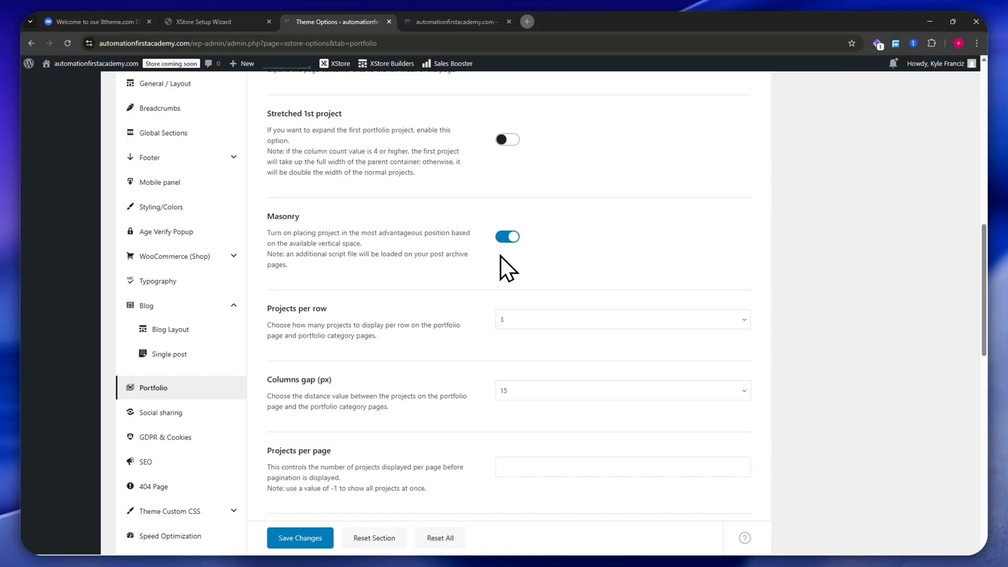
scroll(468, 260, "down", 3)
scroll(357, 283, "down", 7)
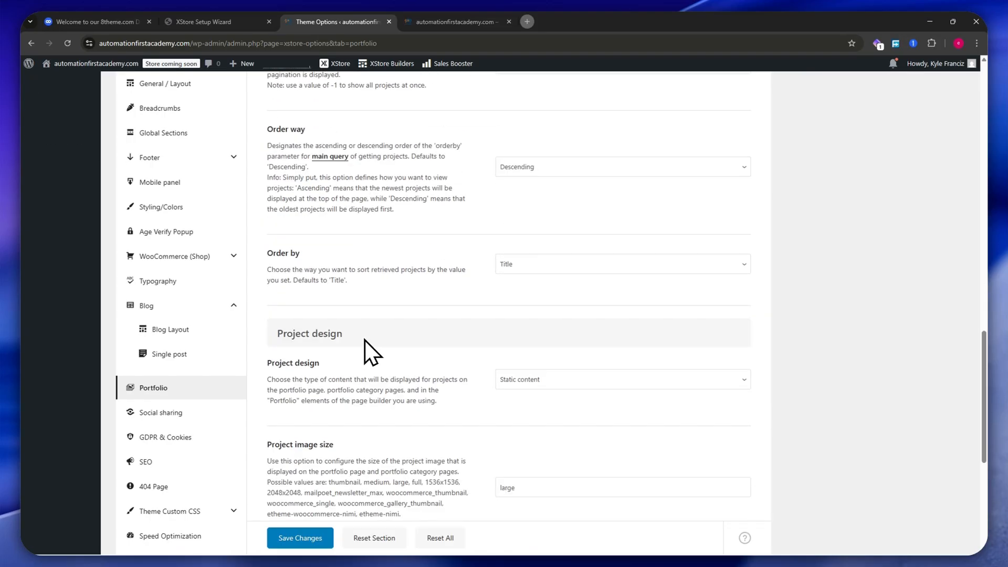
scroll(374, 346, "up", 2)
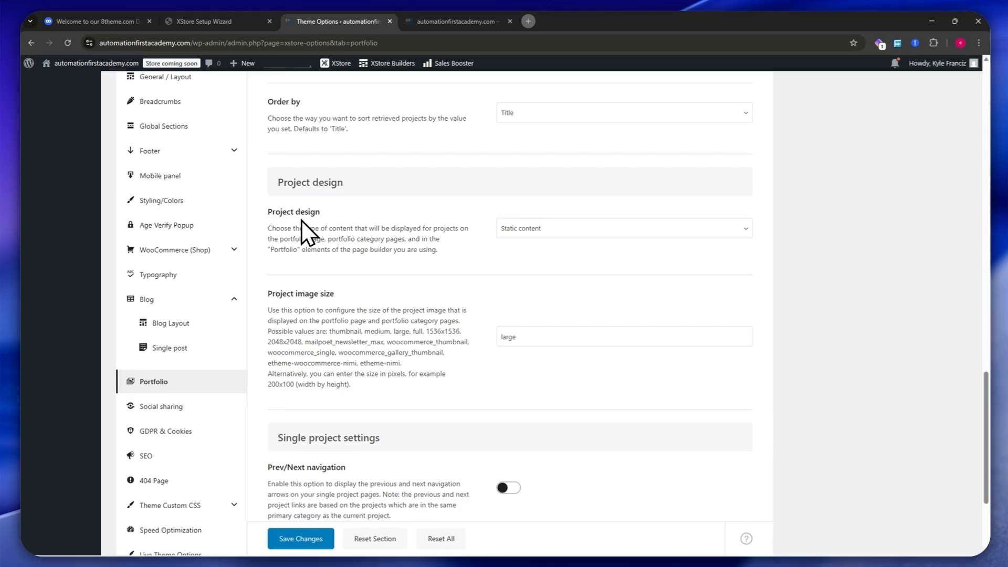
left_click_drag(281, 212, 351, 214)
left_click_drag(297, 293, 409, 302)
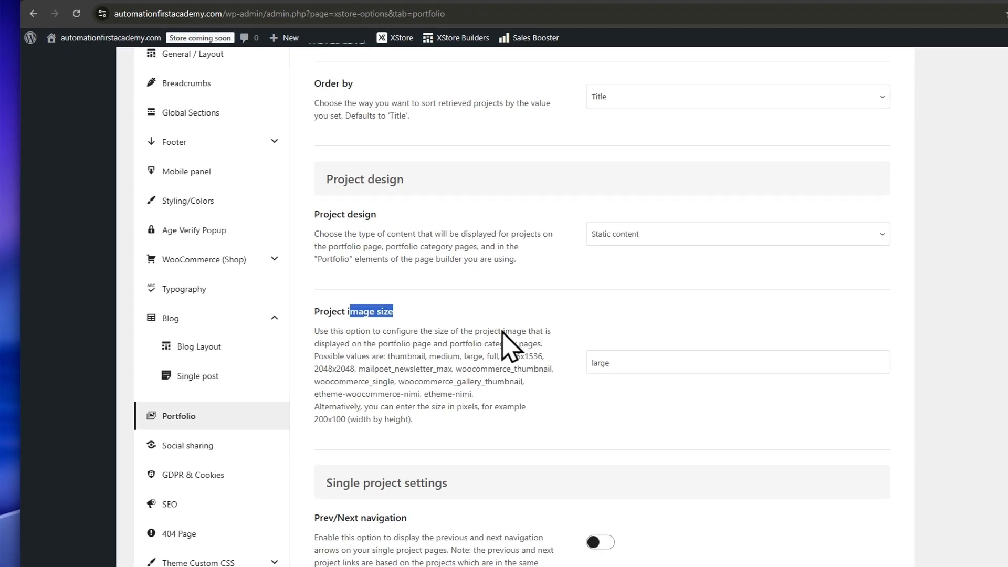
scroll(625, 341, "down", 2)
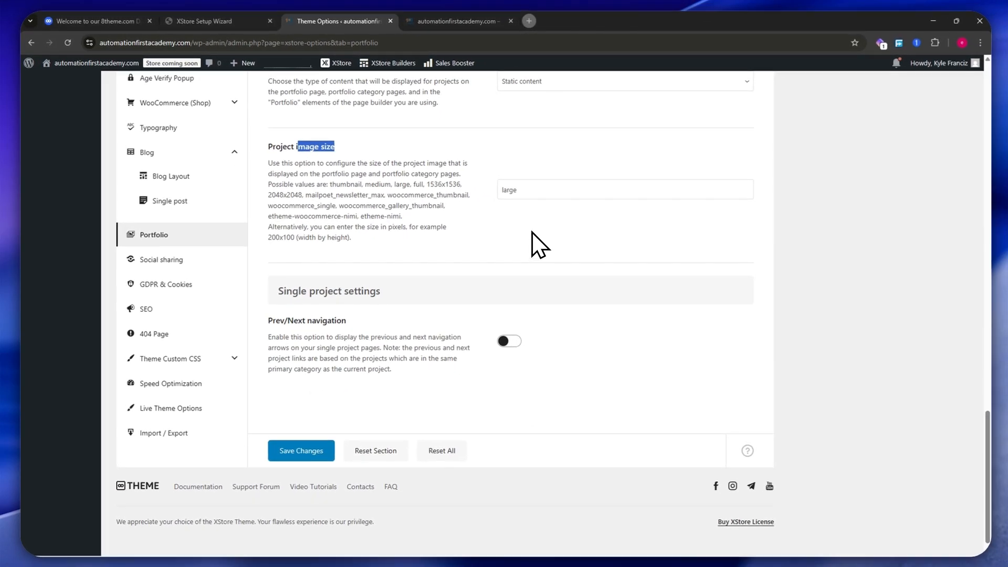
scroll(533, 232, "up", 5)
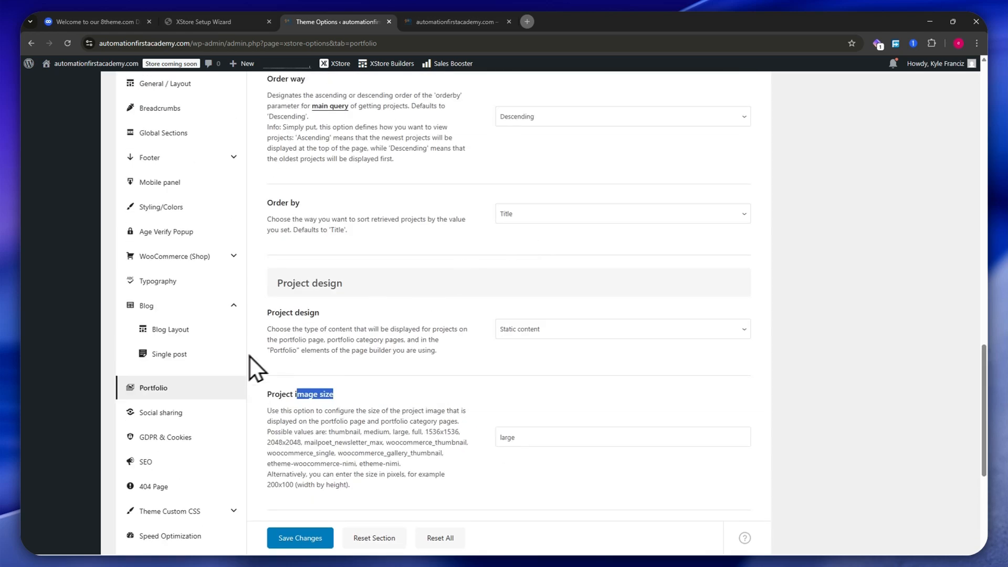
scroll(389, 387, "up", 9)
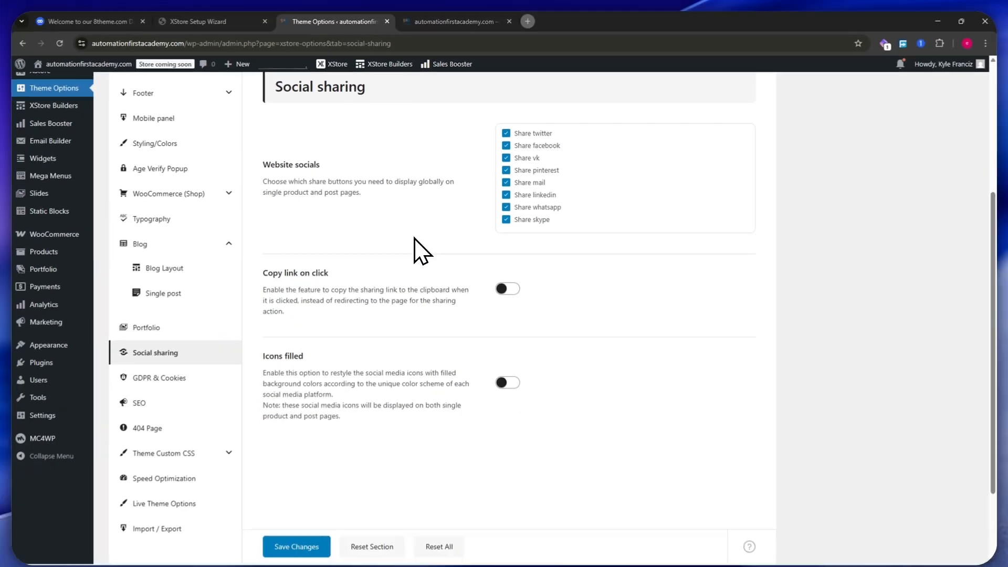
- Enable Copy link on click in the social sharing settings and review the Website socials and Icons filled options
scroll(418, 237, "up", 4)
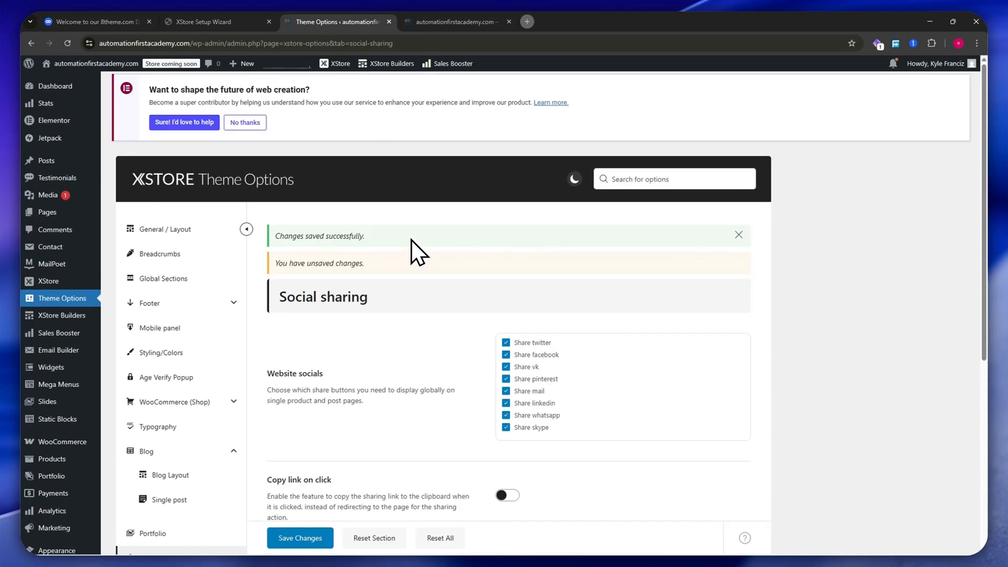
scroll(409, 250, "down", 2)
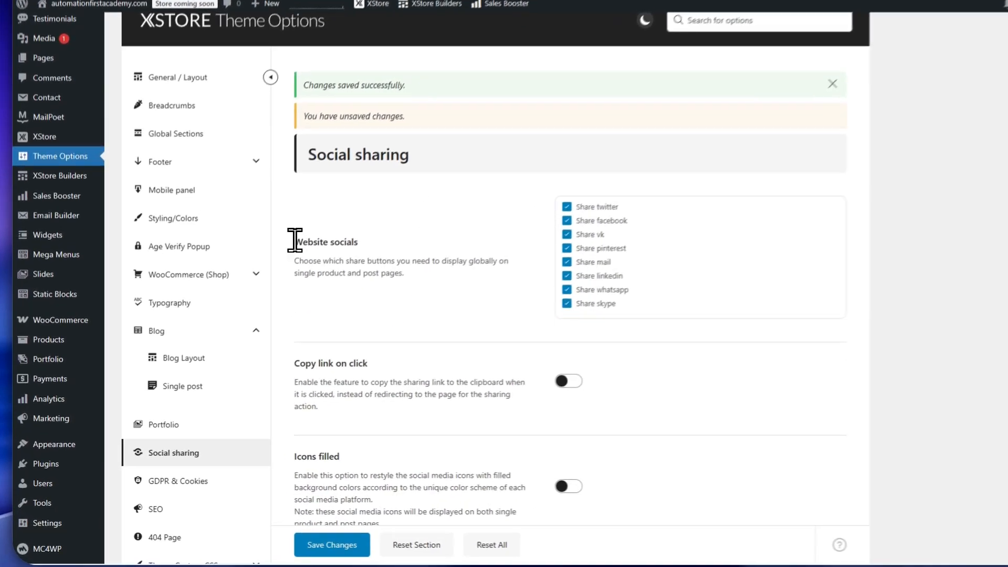
left_click_drag(266, 273, 340, 273)
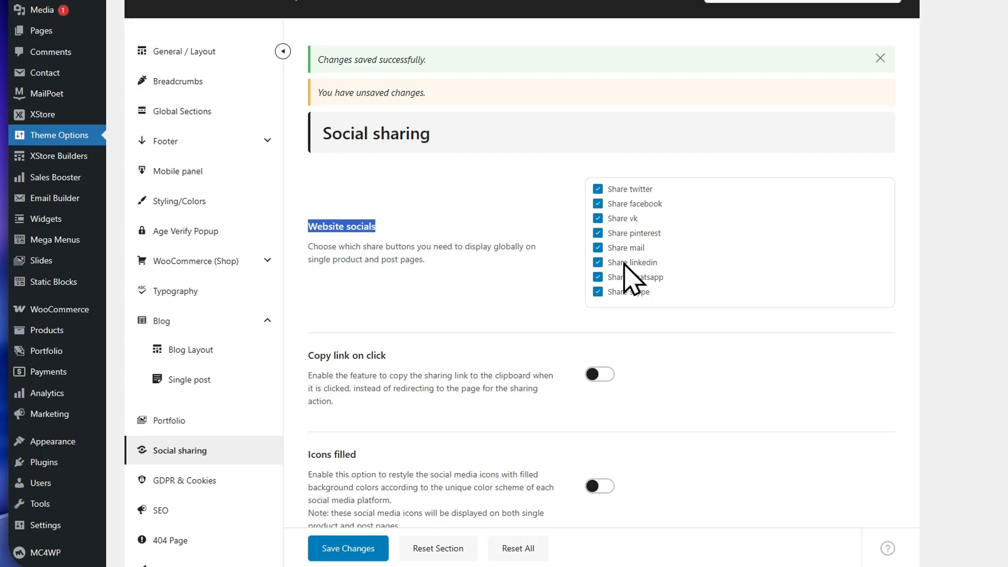
left_click_drag(313, 356, 399, 349)
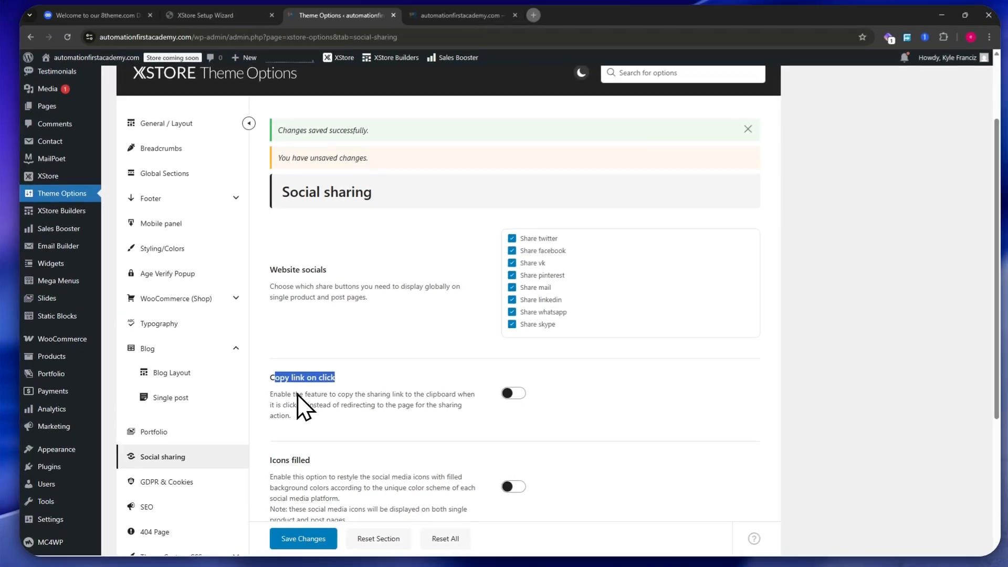
scroll(409, 420, "down", 1)
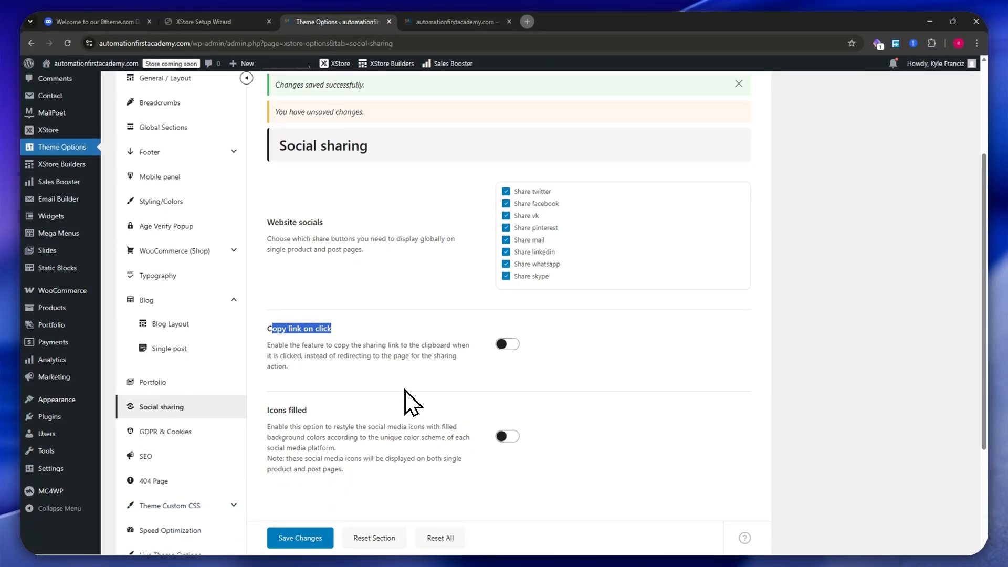
left_click(505, 344)
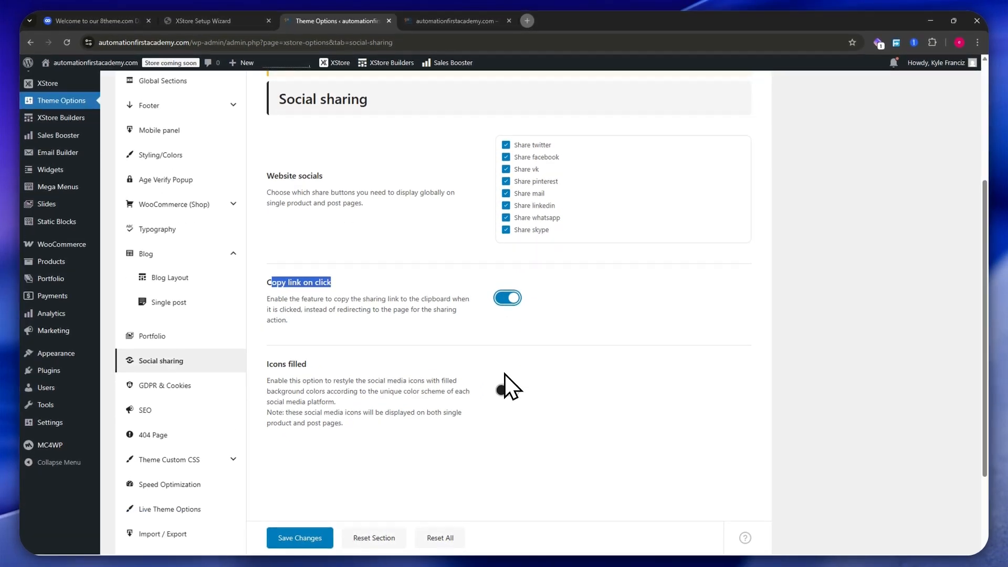
scroll(505, 374, "down", 2)
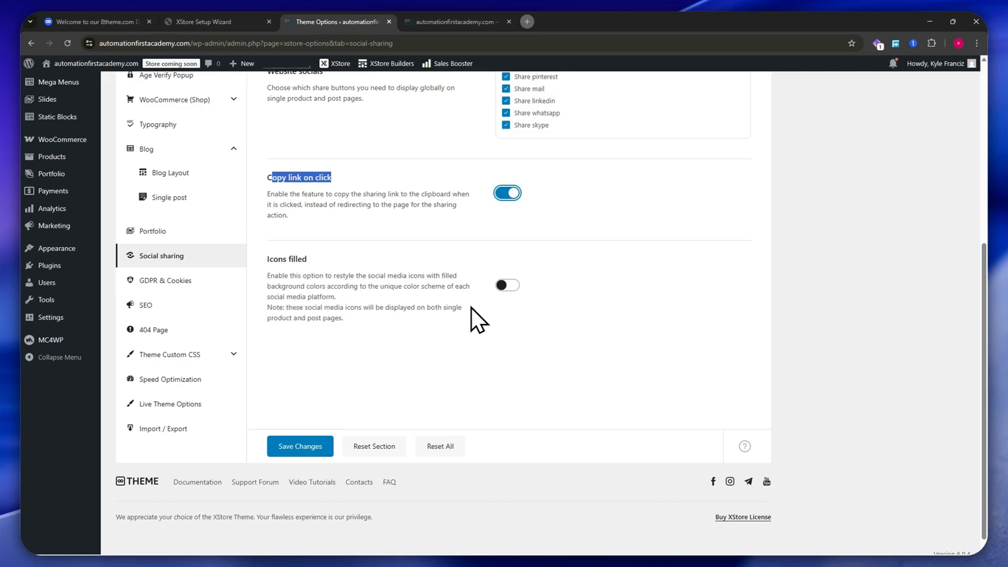
scroll(499, 362, "up", 2)
scroll(493, 362, "down", 2)
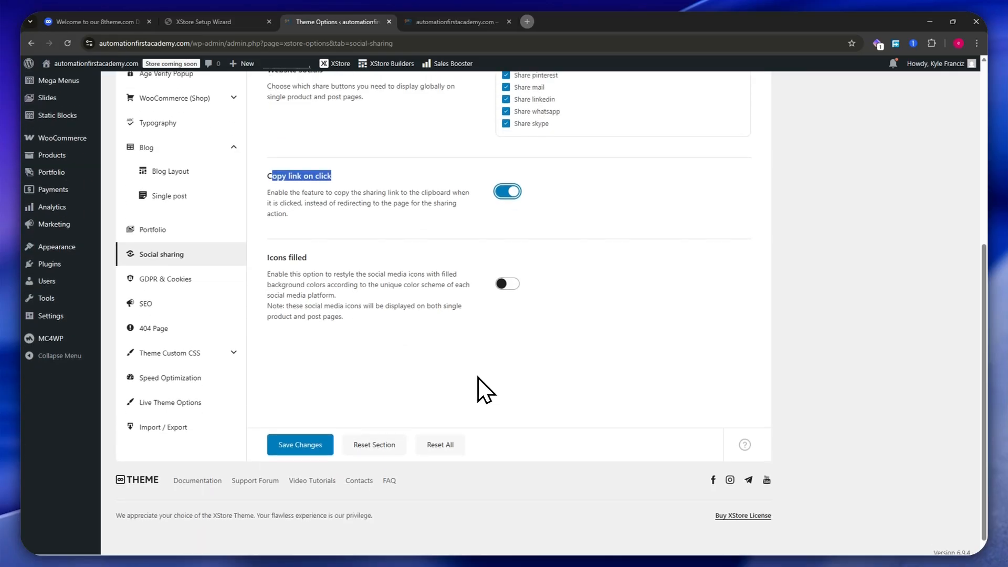
scroll(414, 425, "up", 2)
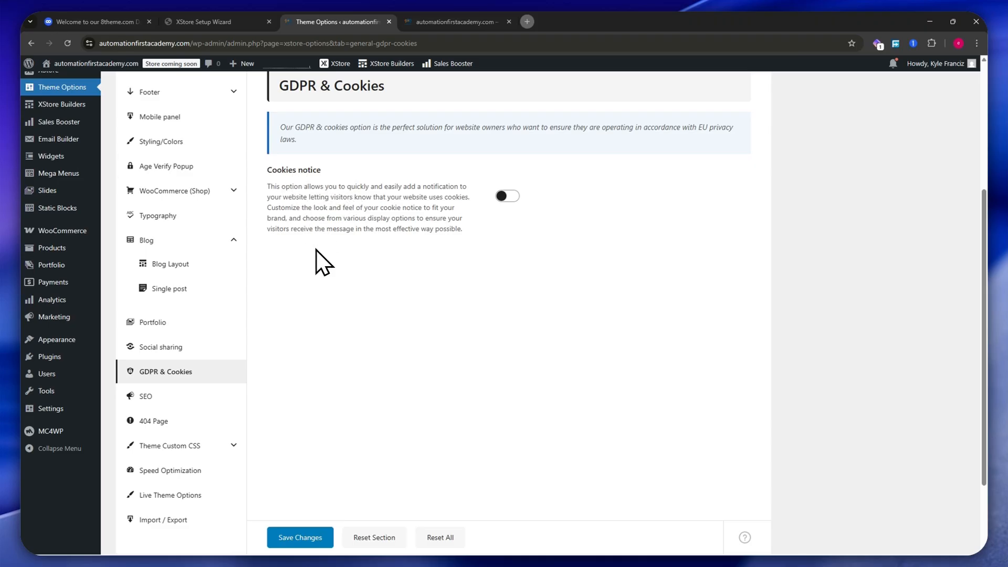
- Enable the cookies notice in the GDPR & Cookies settings and look at its device, position and animation options
left_click(504, 198)
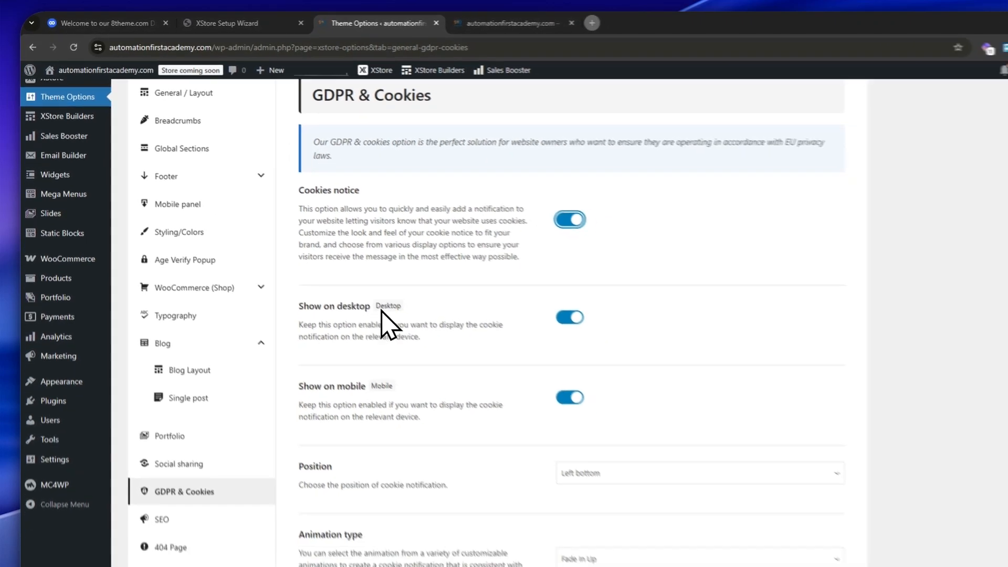
scroll(546, 281, "down", 4)
scroll(557, 300, "up", 2)
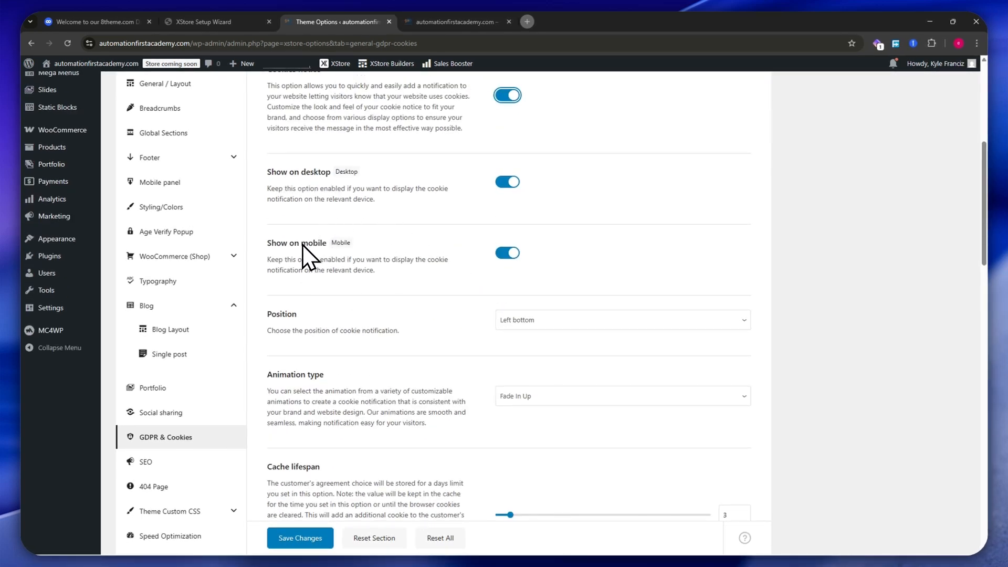
- Review the cookie notice's position and animation settings and read the Cache lifespan description
scroll(295, 317, "down", 3)
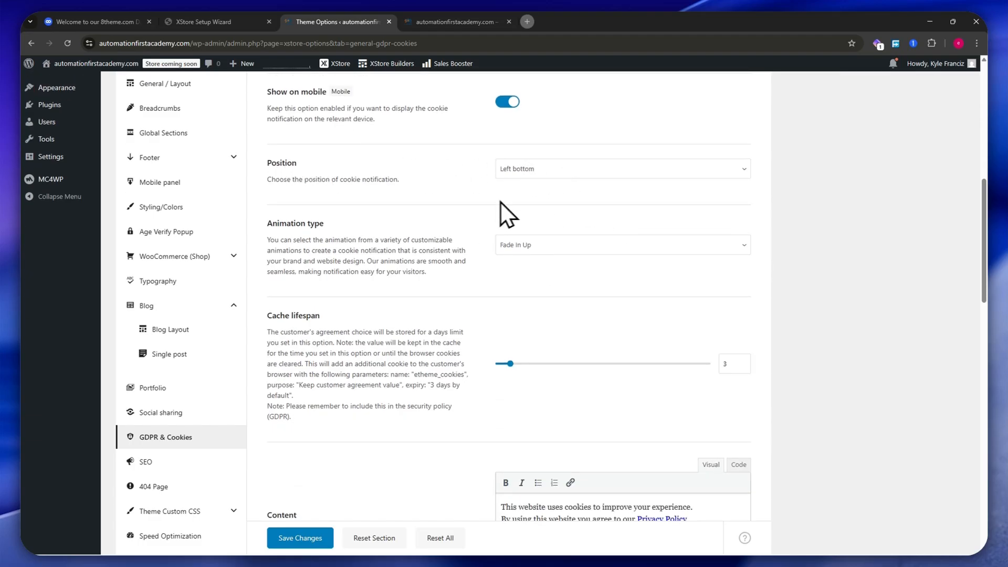
scroll(467, 338, "down", 2)
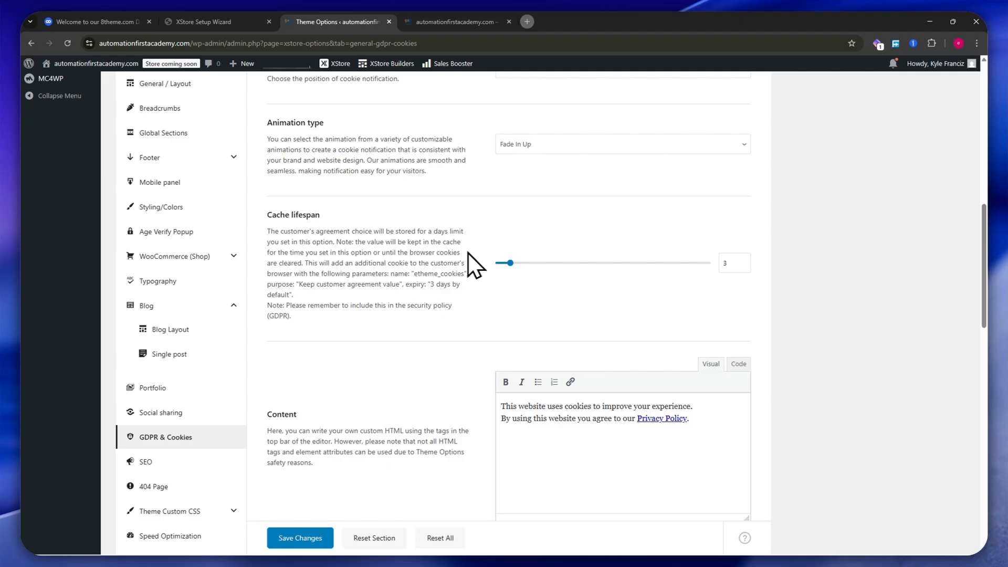
left_click_drag(303, 231, 464, 232)
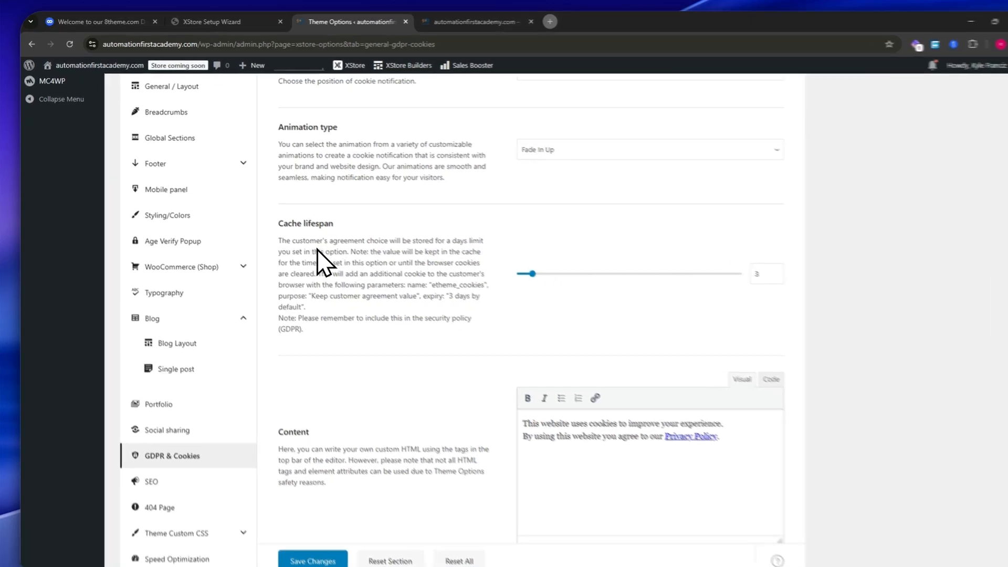
left_click(343, 287)
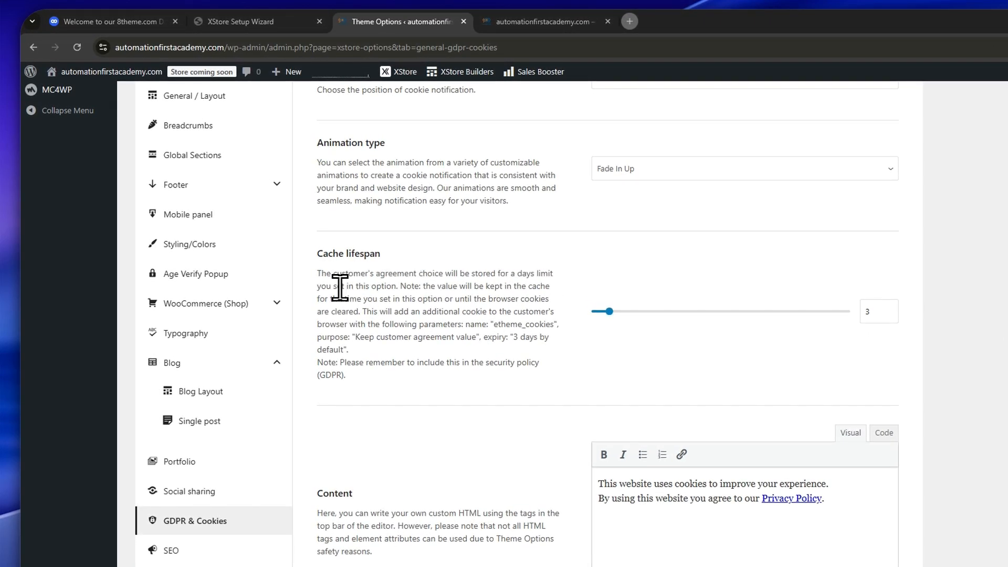
left_click_drag(334, 287, 527, 287)
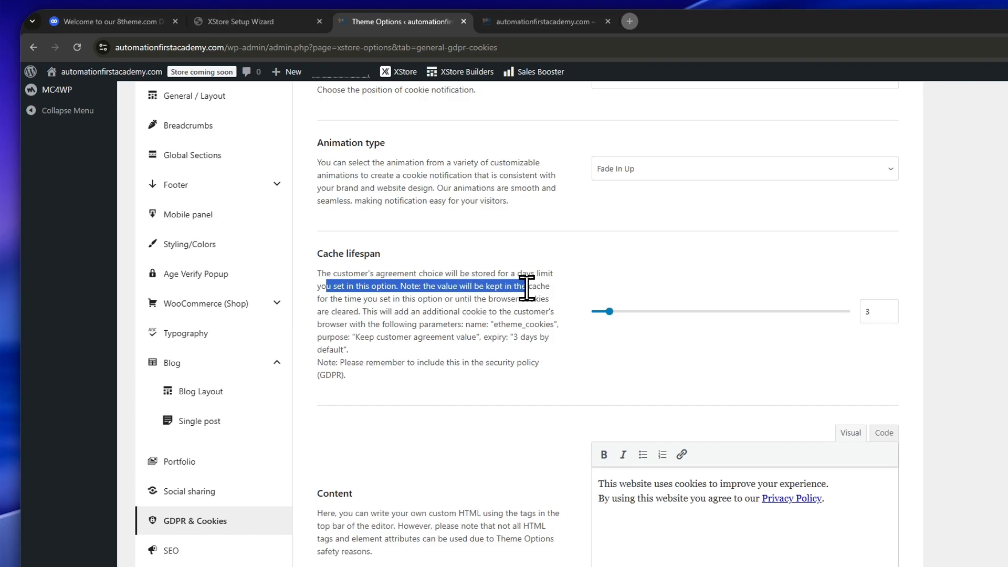
left_click(460, 297)
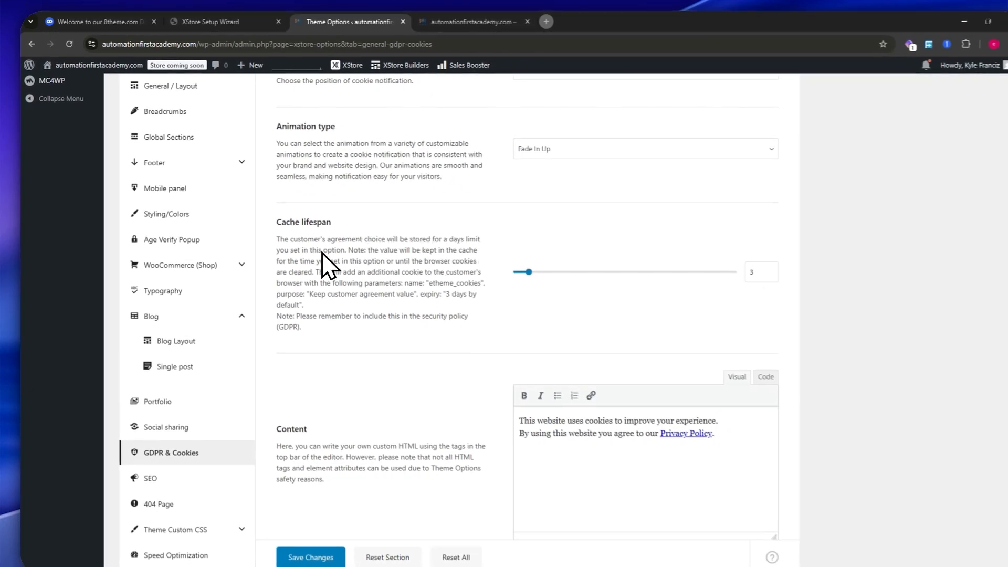
- Review the cookie notice's content text, page details, static block, button text and popup style options
scroll(371, 416, "down", 4)
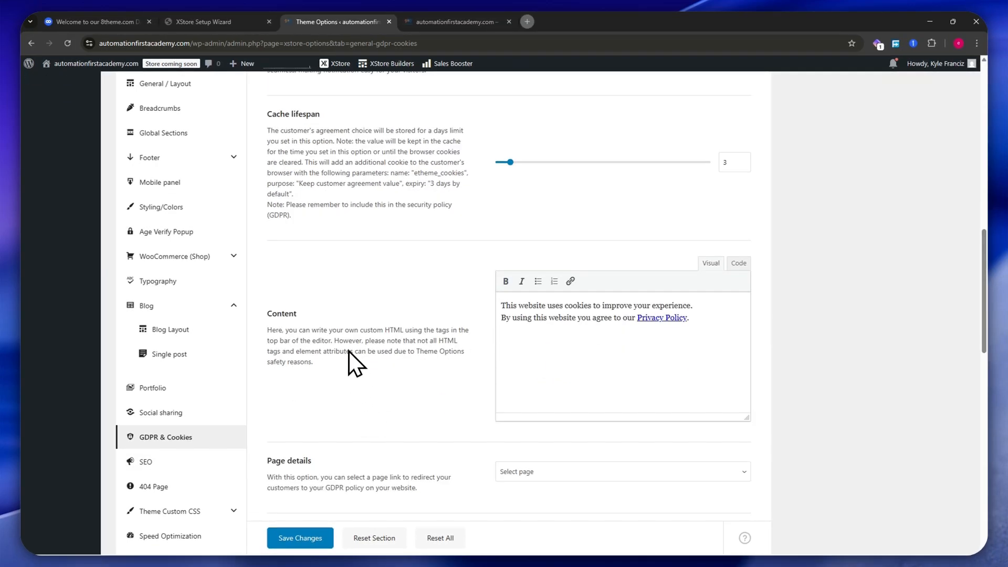
left_click_drag(504, 204, 687, 205)
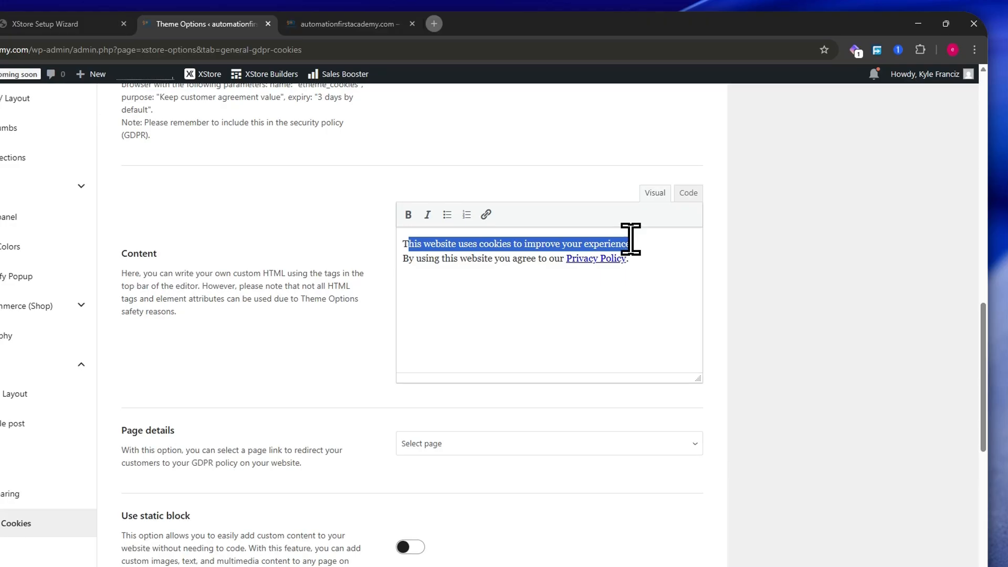
scroll(410, 362, "down", 2)
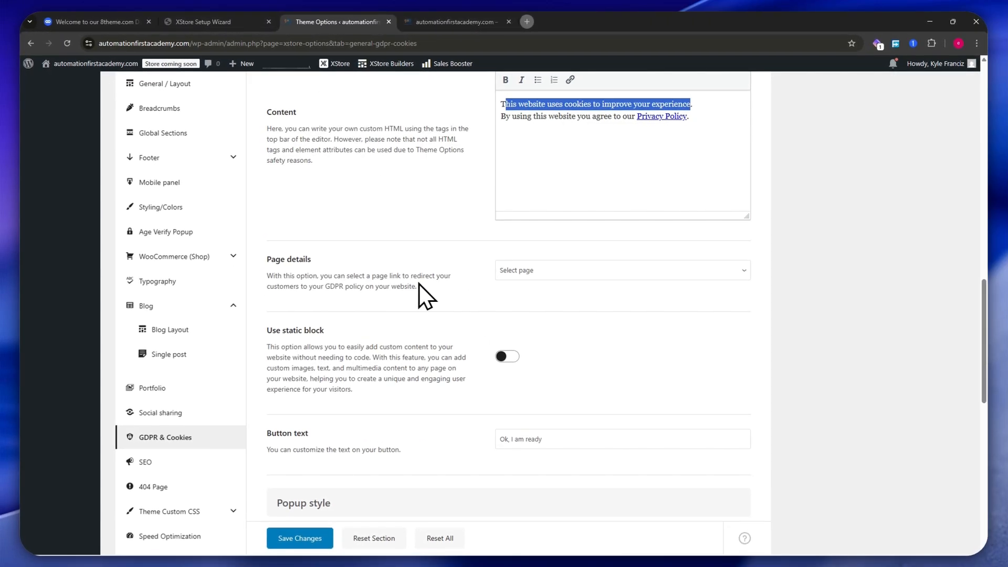
scroll(315, 288, "down", 2)
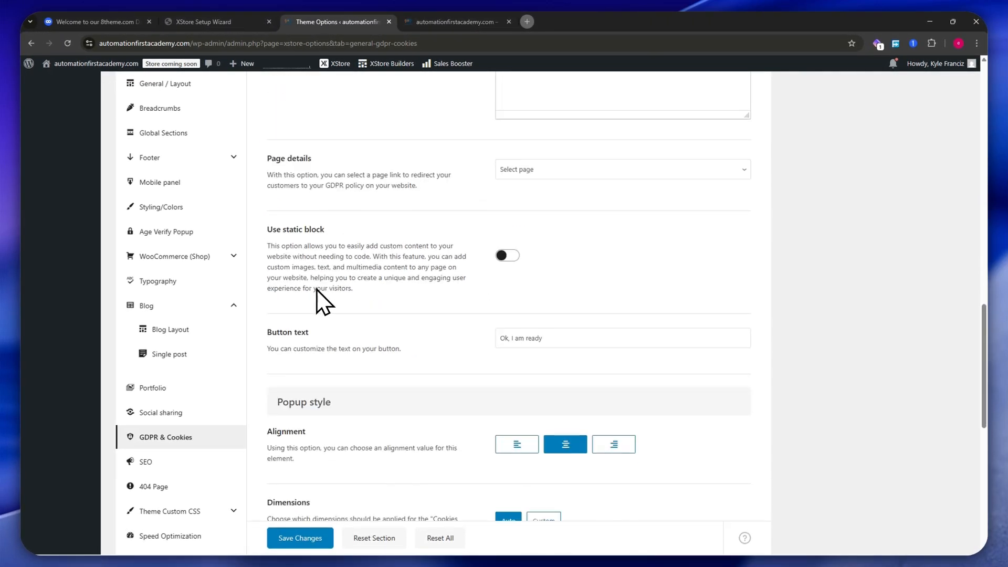
scroll(320, 236, "down", 2)
scroll(316, 225, "down", 3)
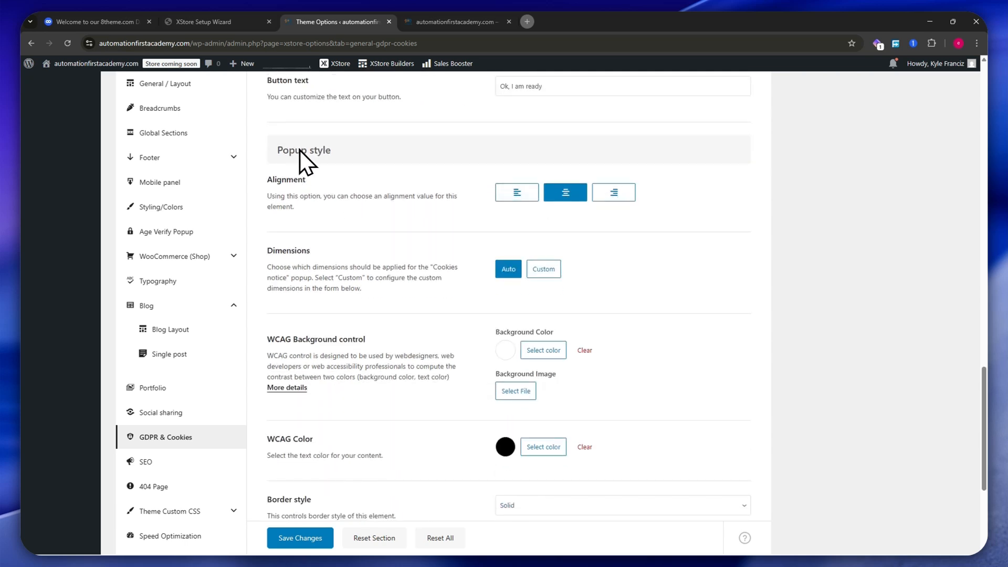
scroll(364, 250, "down", 4)
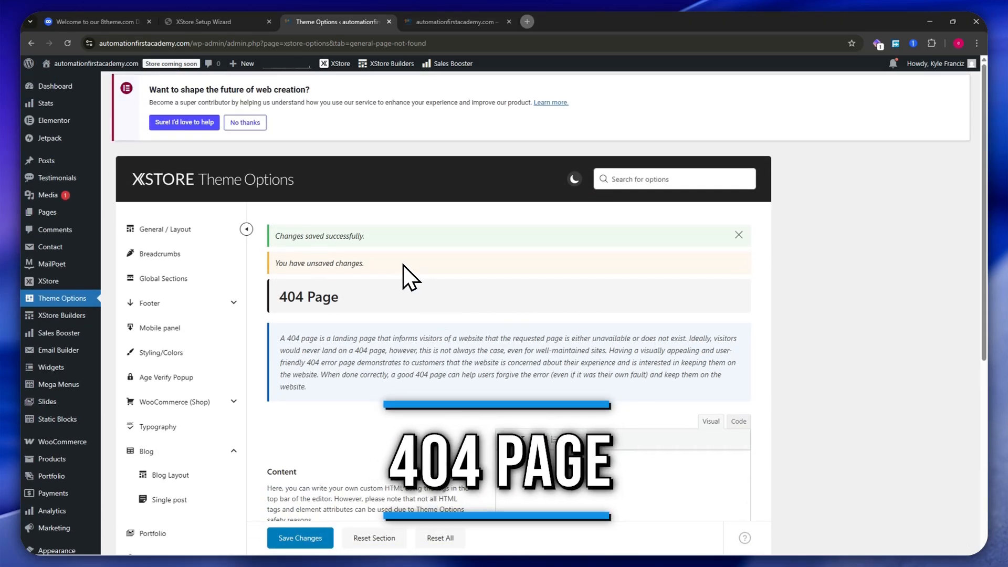
- Read the 404 Page description and look over its custom content editor
scroll(411, 266, "down", 3)
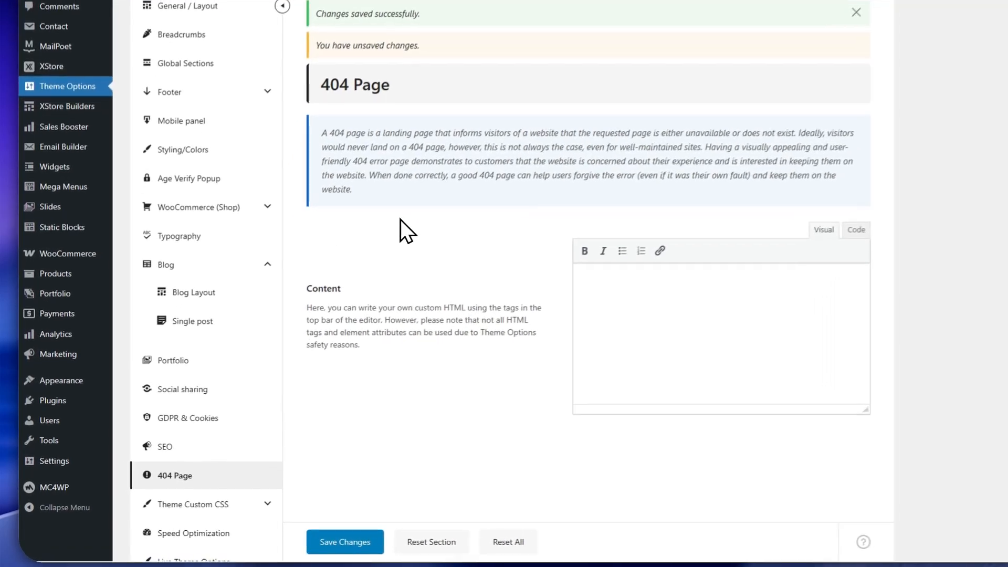
scroll(346, 271, "up", 2)
scroll(391, 344, "down", 1)
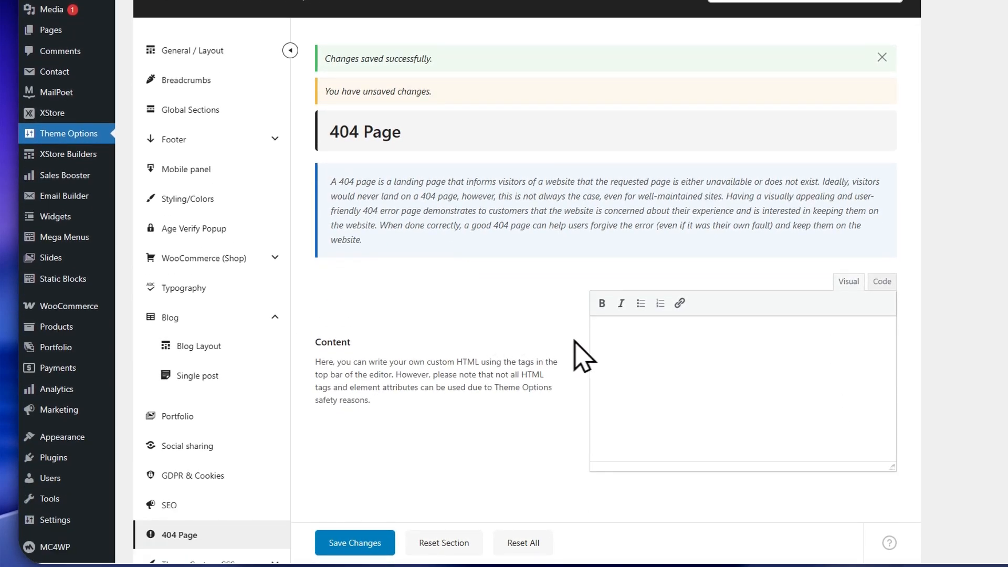
left_click(620, 352)
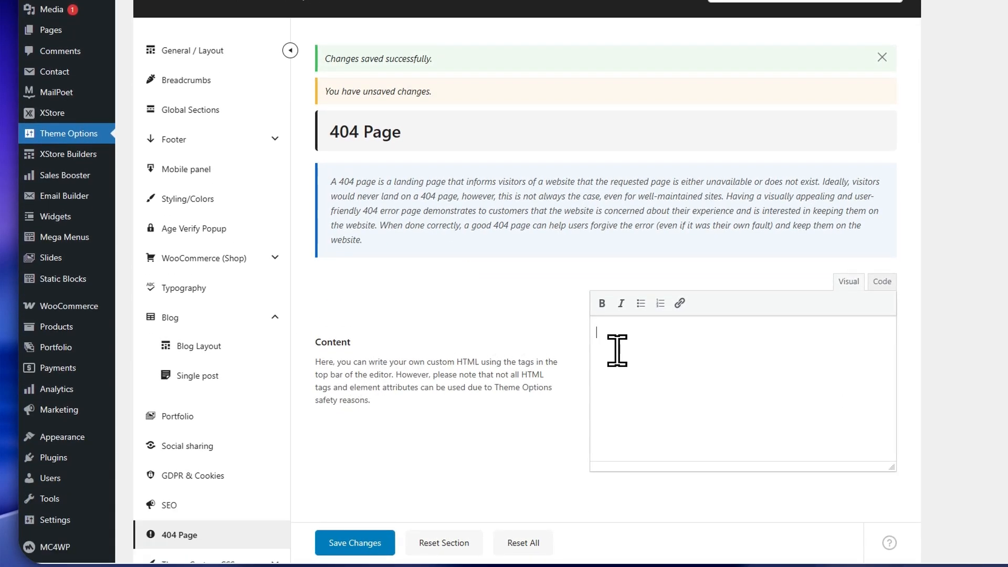
scroll(644, 330, "down", 3)
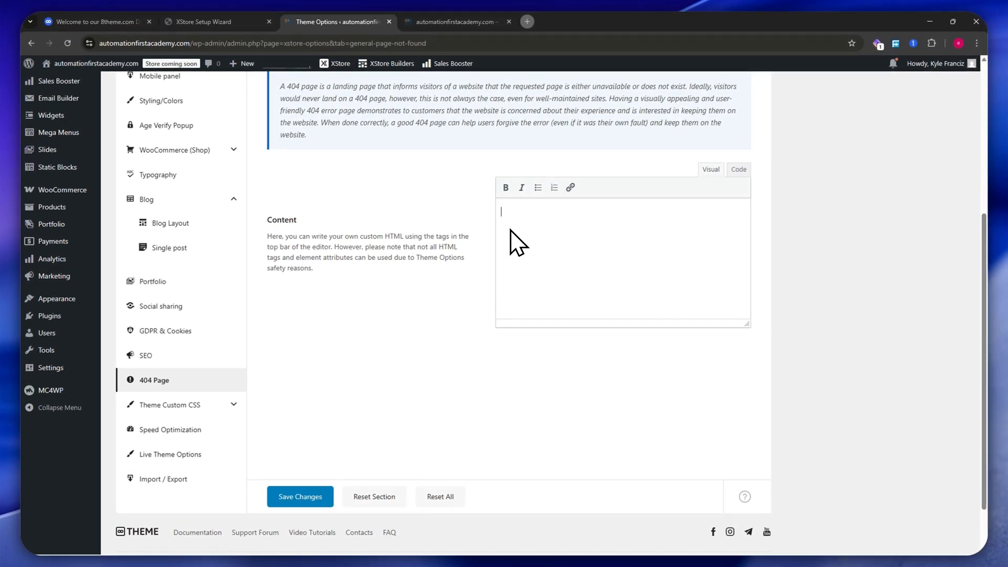
scroll(573, 269, "up", 4)
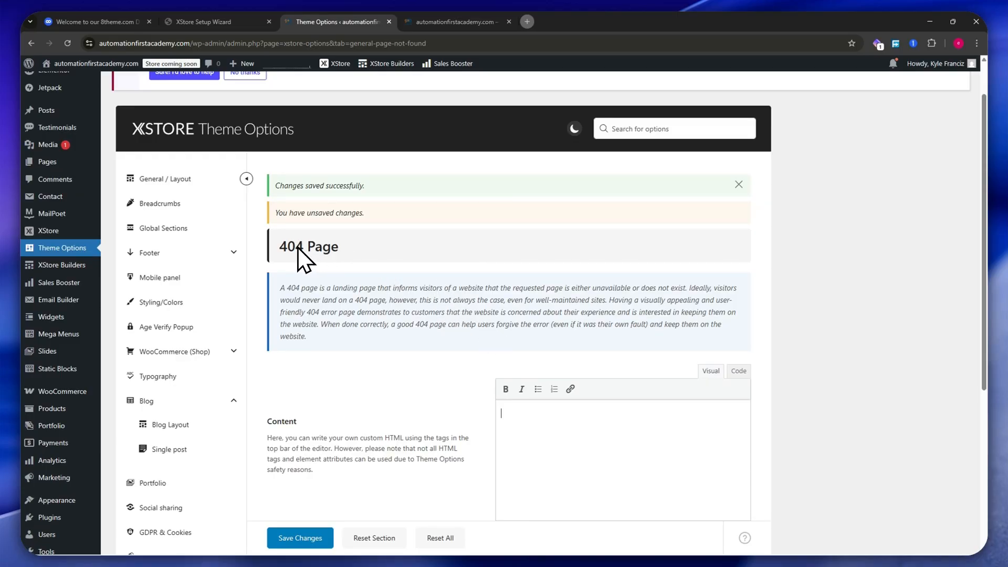
- Look at the 404 page content editor in Code mode and return it to Visual mode
scroll(411, 315, "down", 3)
left_click(510, 272)
left_click(738, 220)
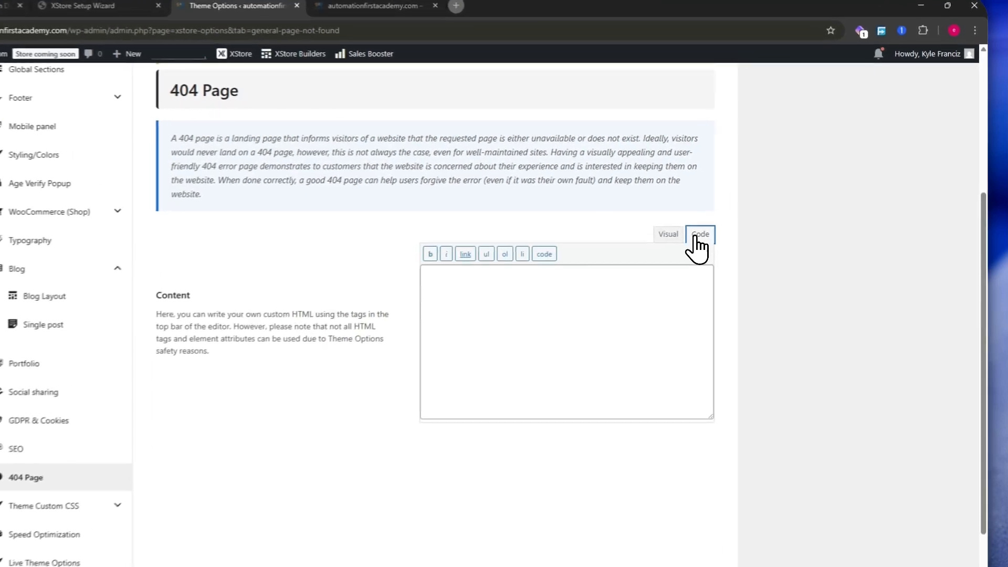
left_click(654, 239)
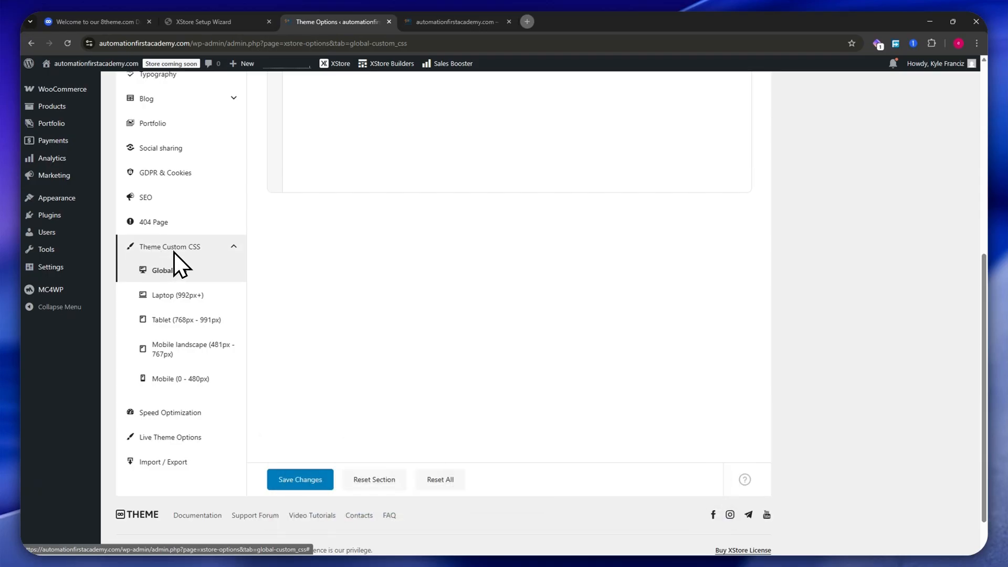
- Look over the Global CSS editor and the device-specific sections listed under Theme Custom CSS
scroll(417, 269, "up", 7)
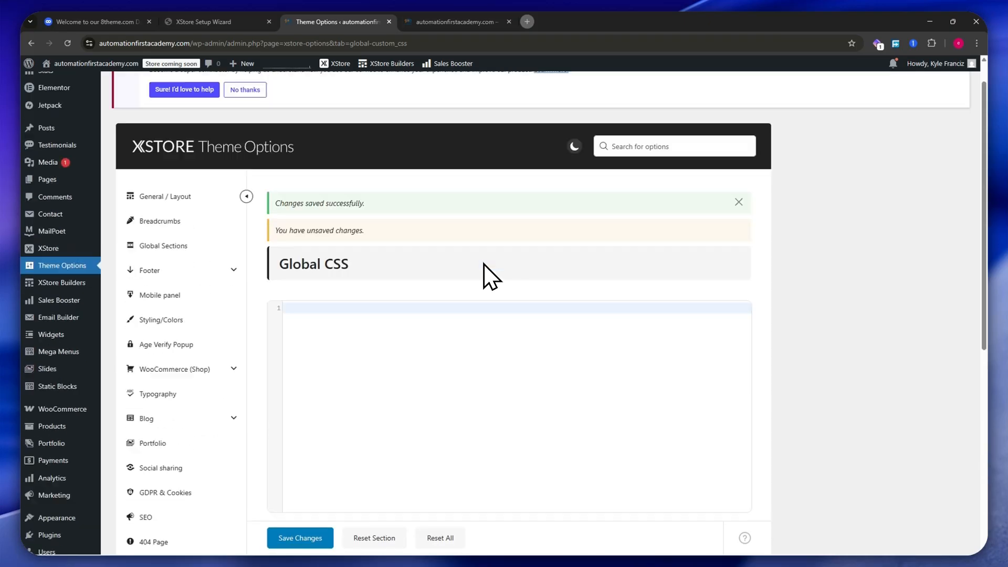
scroll(477, 299, "down", 4)
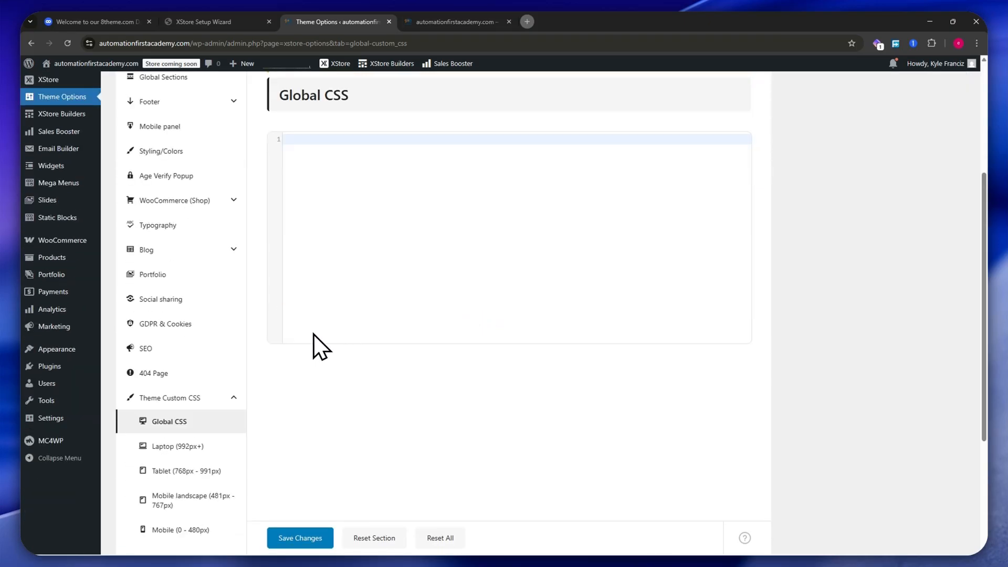
scroll(317, 348, "down", 2)
scroll(368, 362, "up", 5)
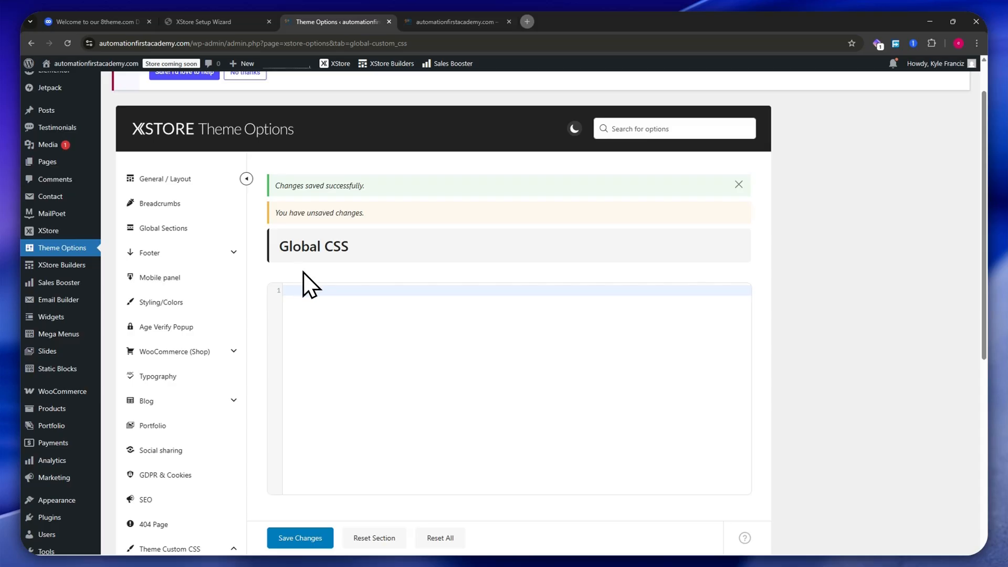
scroll(342, 278, "down", 3)
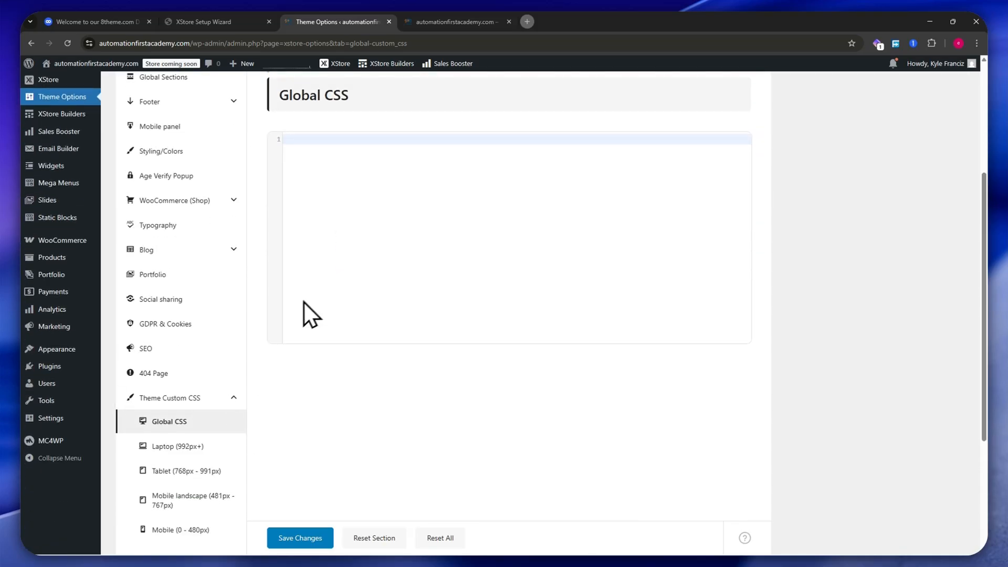
scroll(367, 272, "up", 3)
scroll(315, 357, "down", 4)
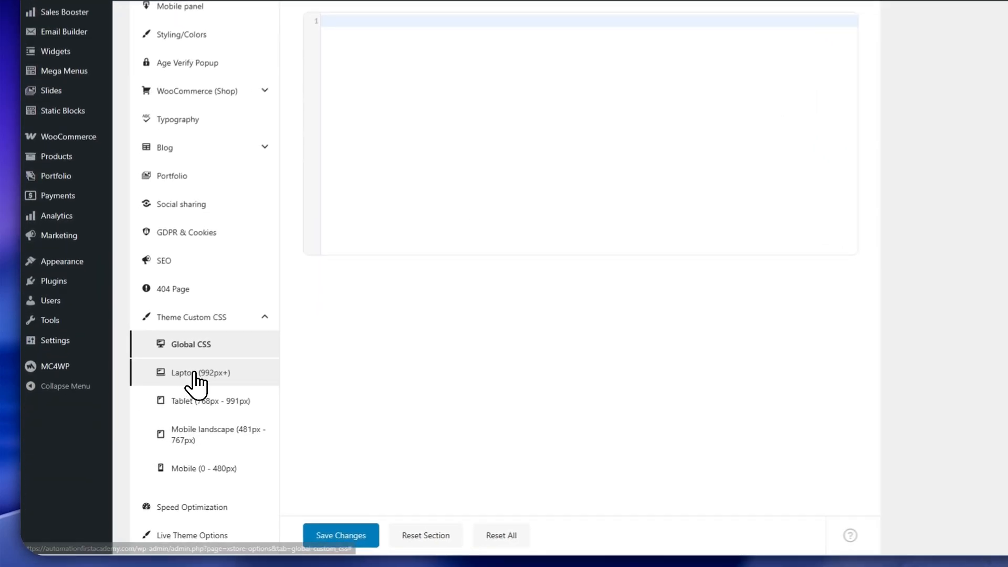
- View the custom CSS editors for Laptop (992px+), Tablet (768px - 991px) and Mobile landscape (481px - 767px)
left_click(194, 375)
left_click(189, 404)
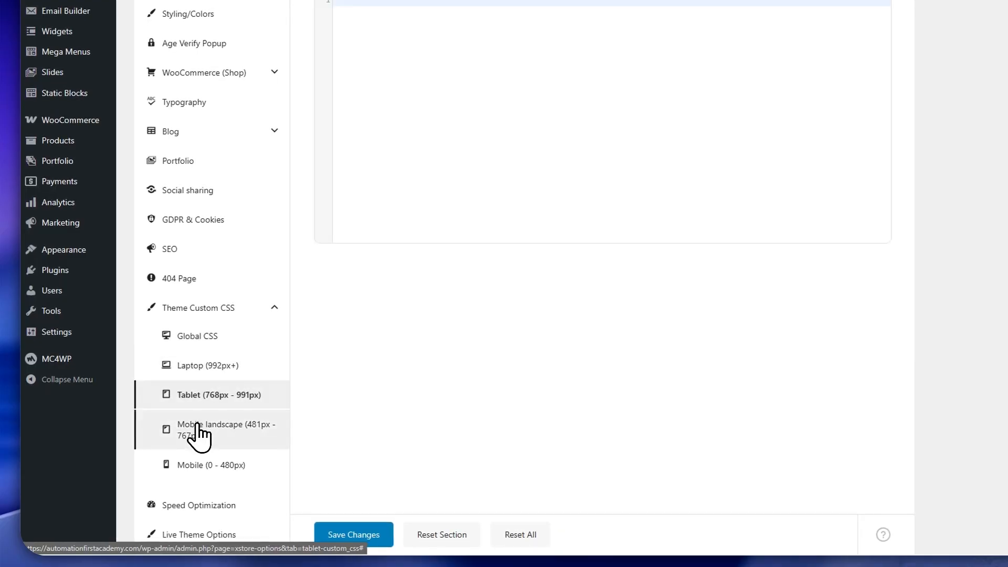
left_click(198, 435)
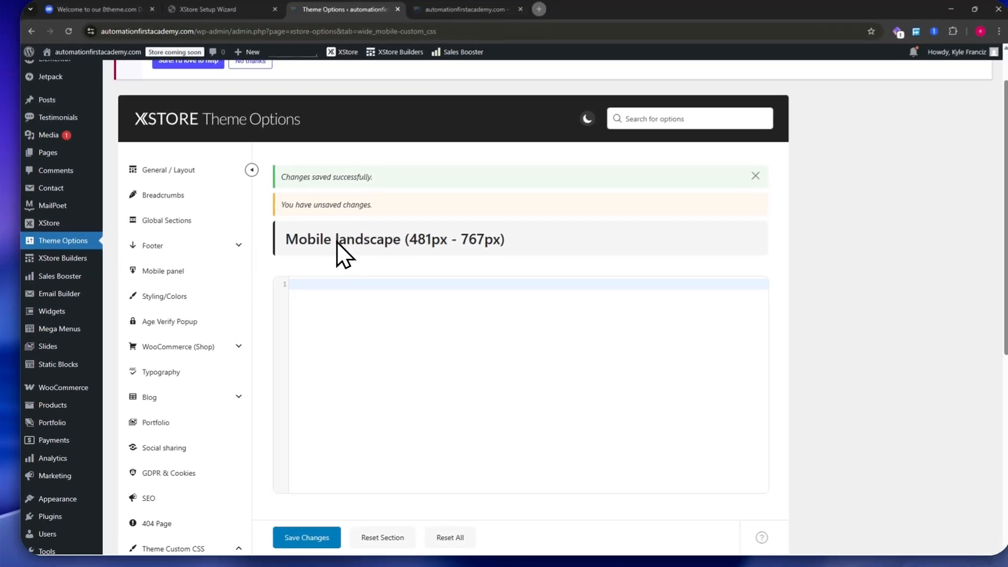
scroll(410, 281, "down", 3)
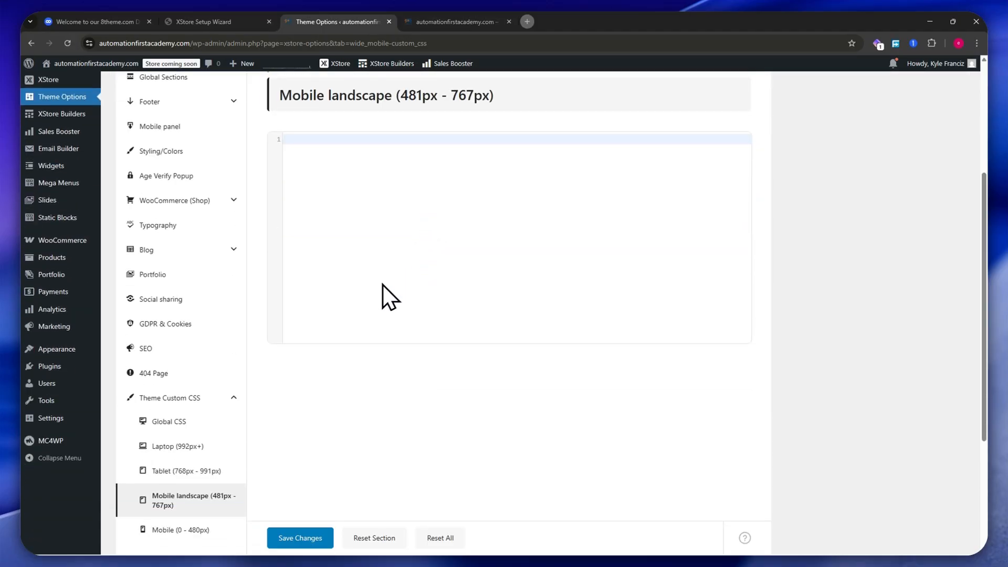
scroll(207, 448, "down", 1)
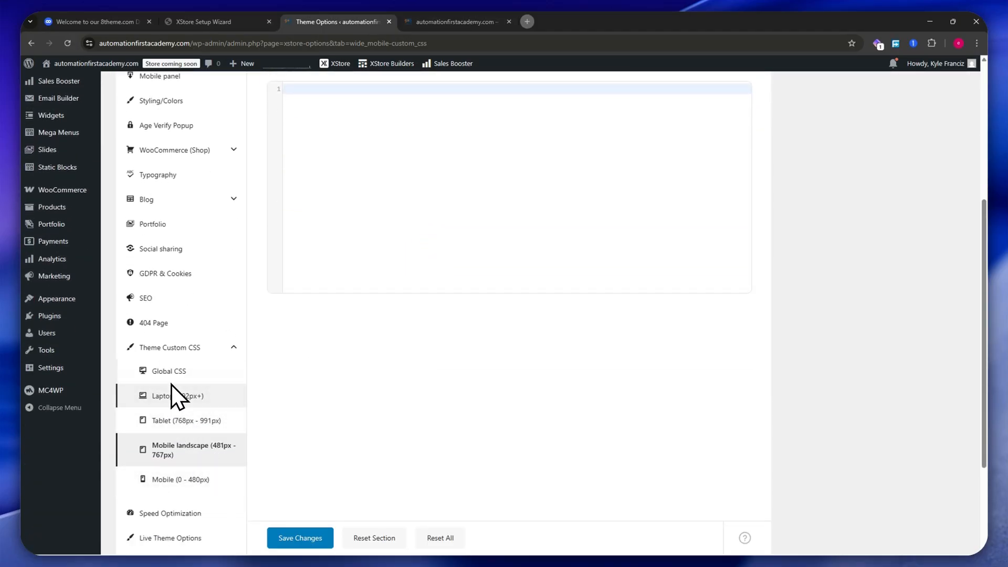
scroll(288, 386, "up", 3)
left_click(321, 267)
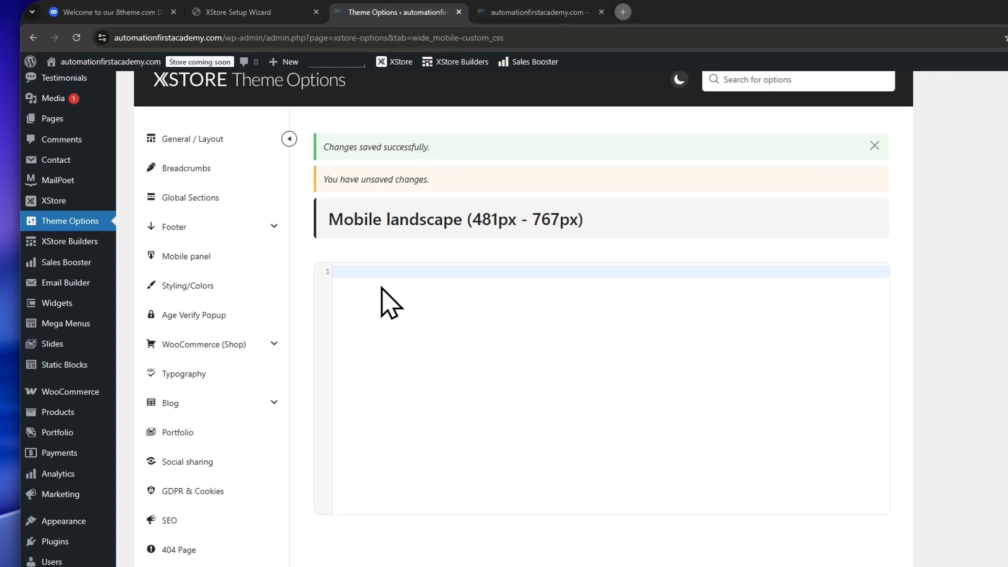
scroll(318, 462, "down", 2)
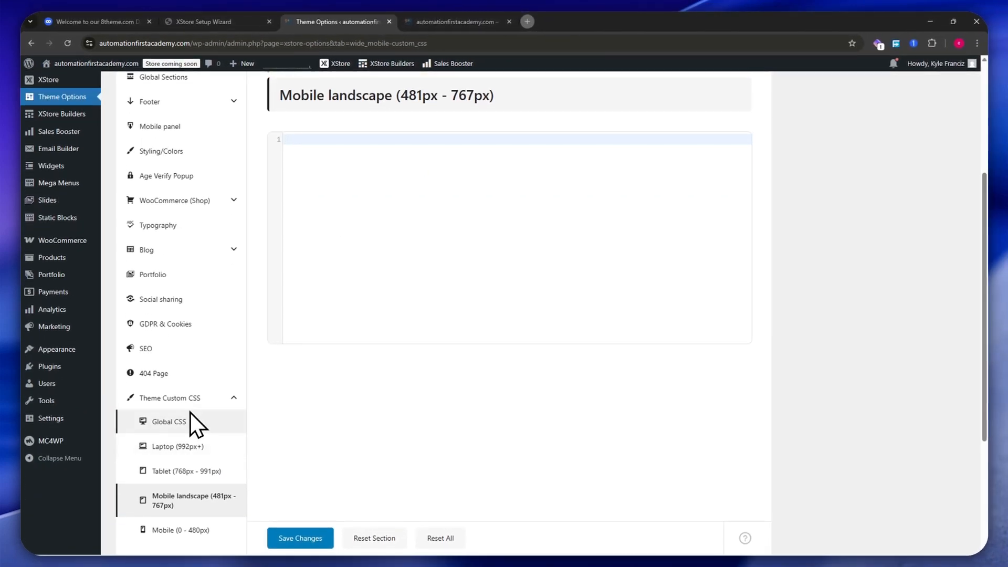
- Review the Speed Optimization introduction and the Disable Pjax pagination, Image loading type and native lazy loading options
scroll(189, 404, "down", 3)
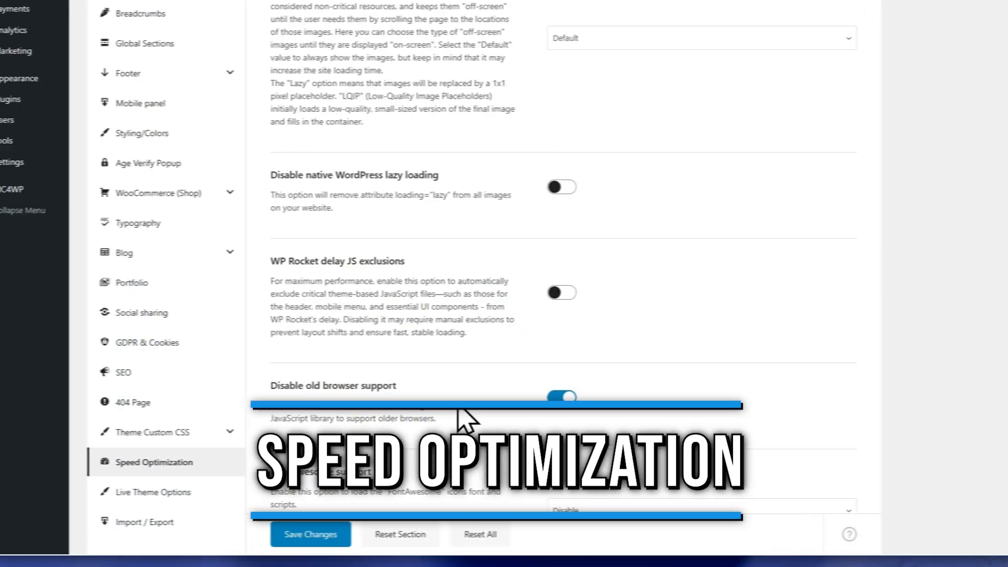
scroll(461, 416, "up", 5)
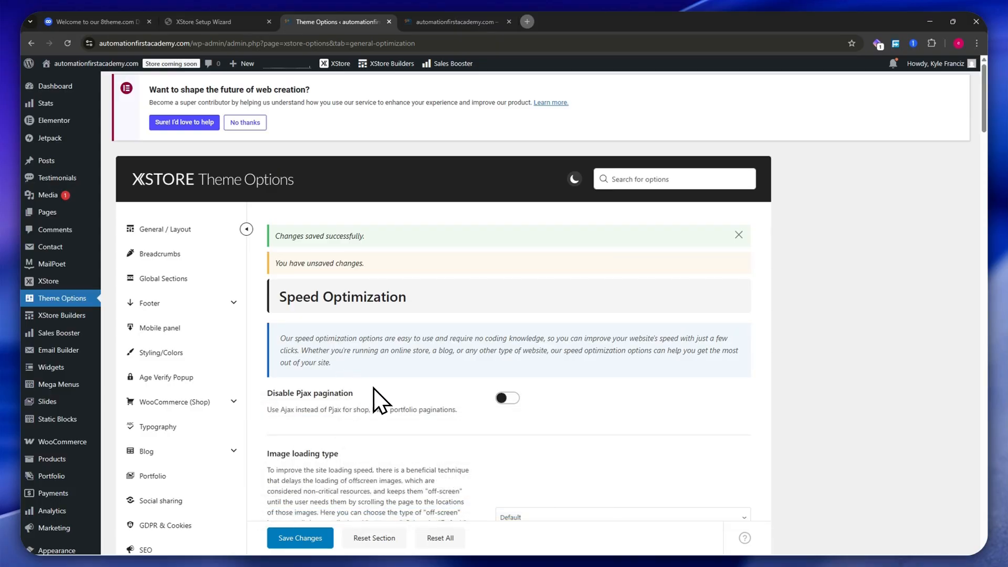
scroll(378, 391, "down", 3)
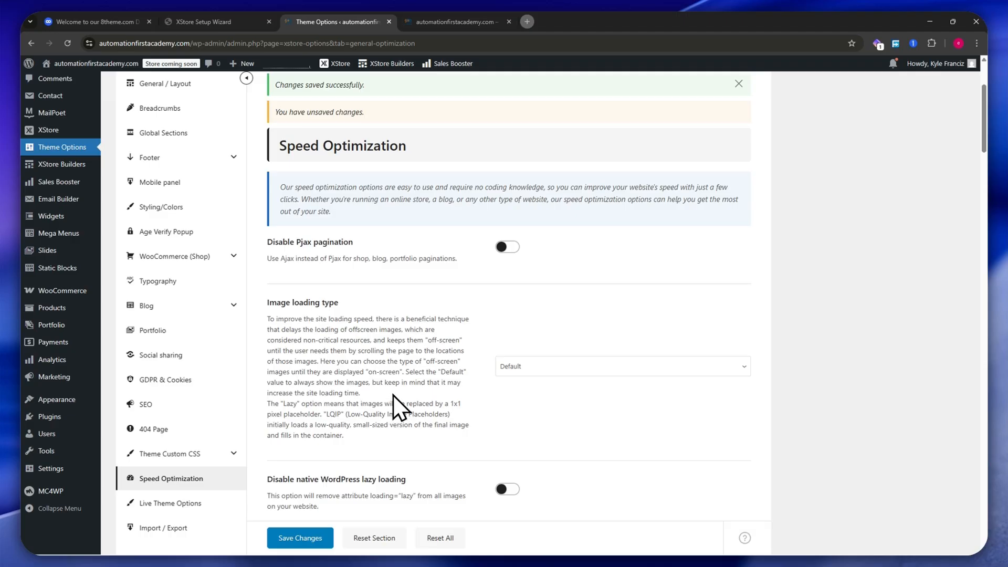
scroll(390, 398, "up", 3)
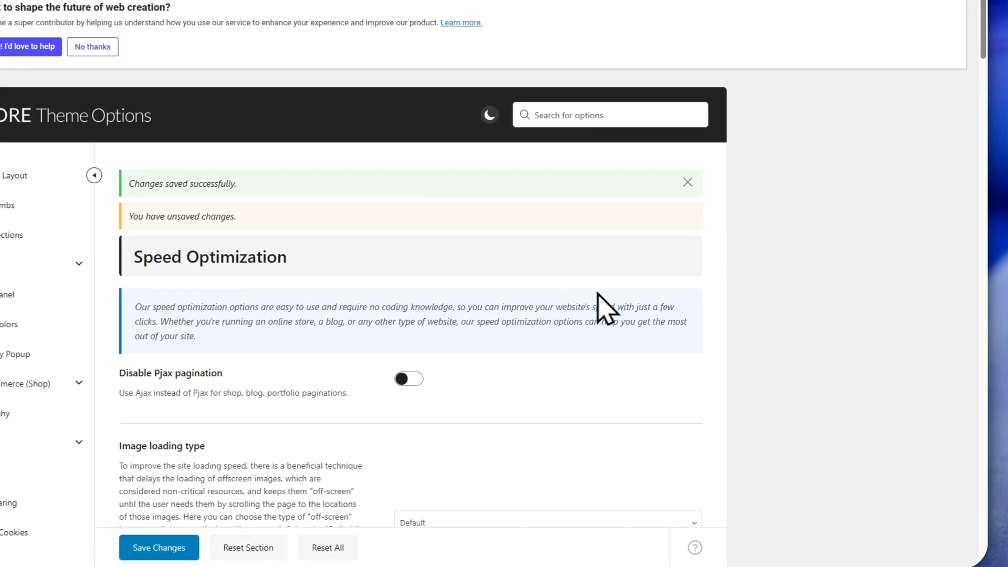
scroll(473, 279, "down", 3)
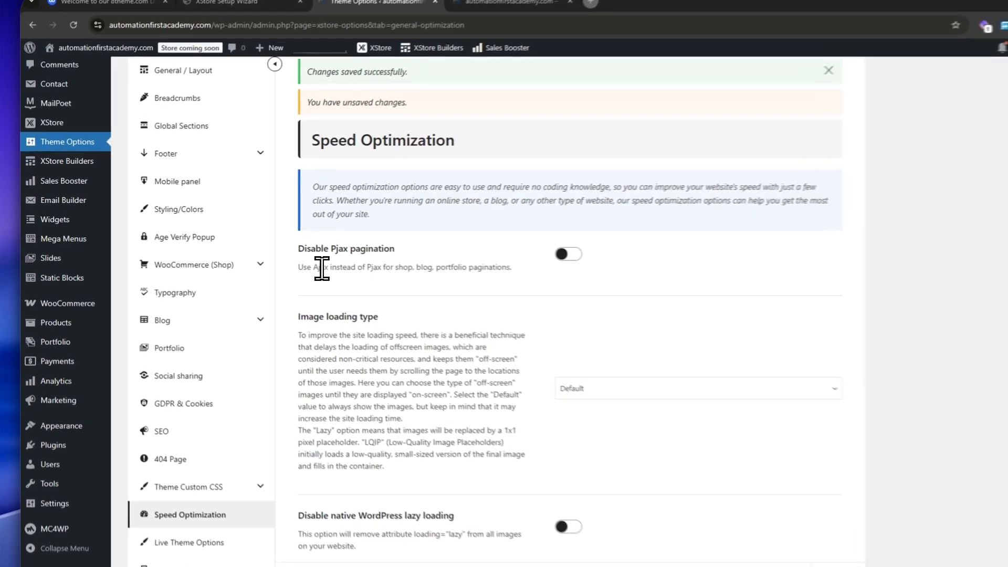
- Read the Disable Pjax pagination description and view the Image loading type choices, keeping it on Default
left_click_drag(285, 258, 344, 256)
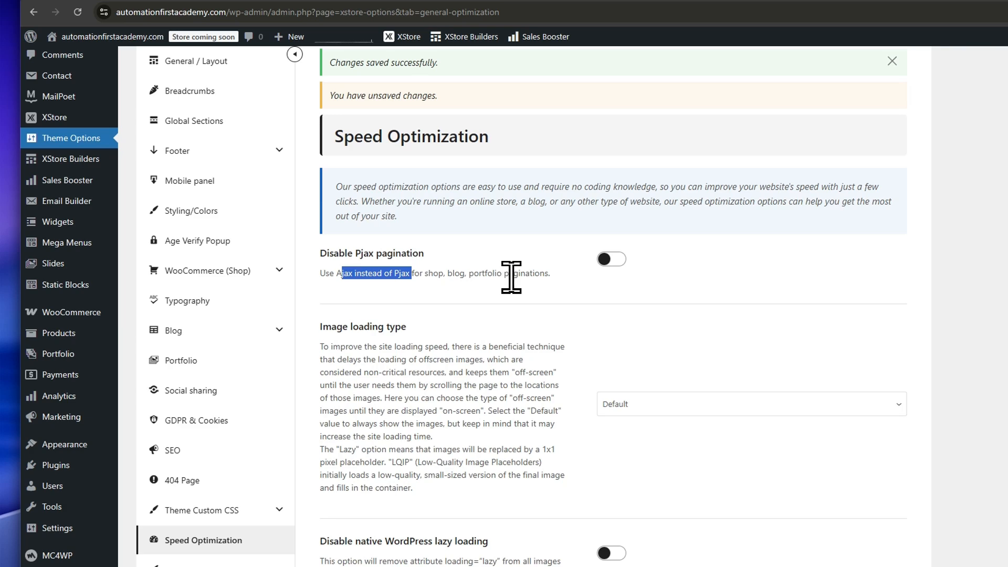
left_click(393, 292)
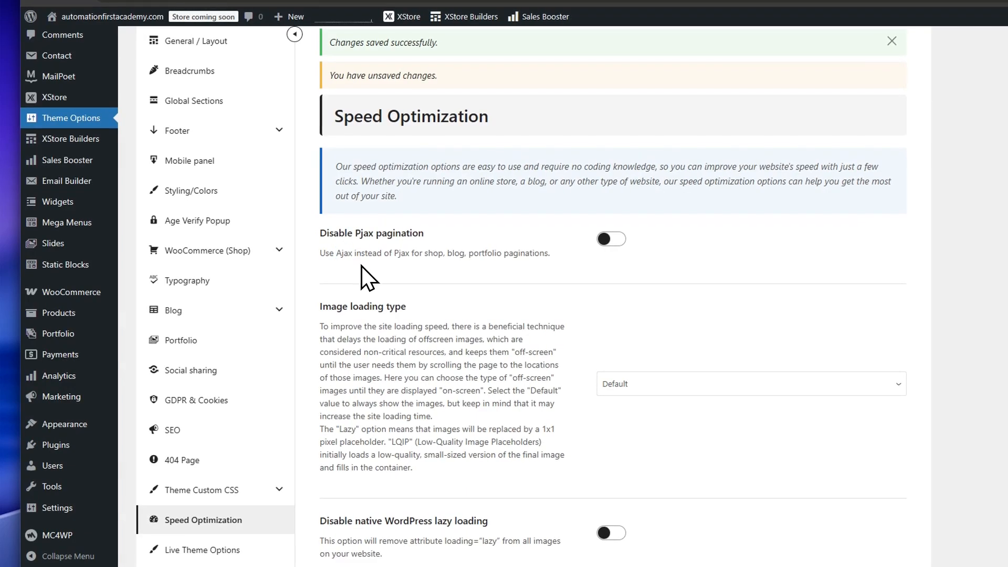
scroll(361, 268, "down", 1)
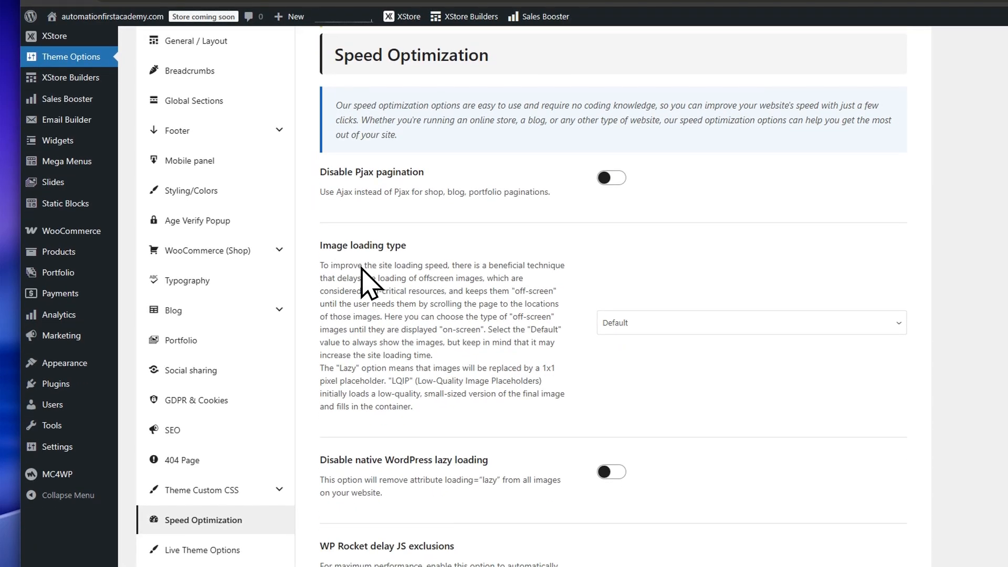
left_click(660, 323)
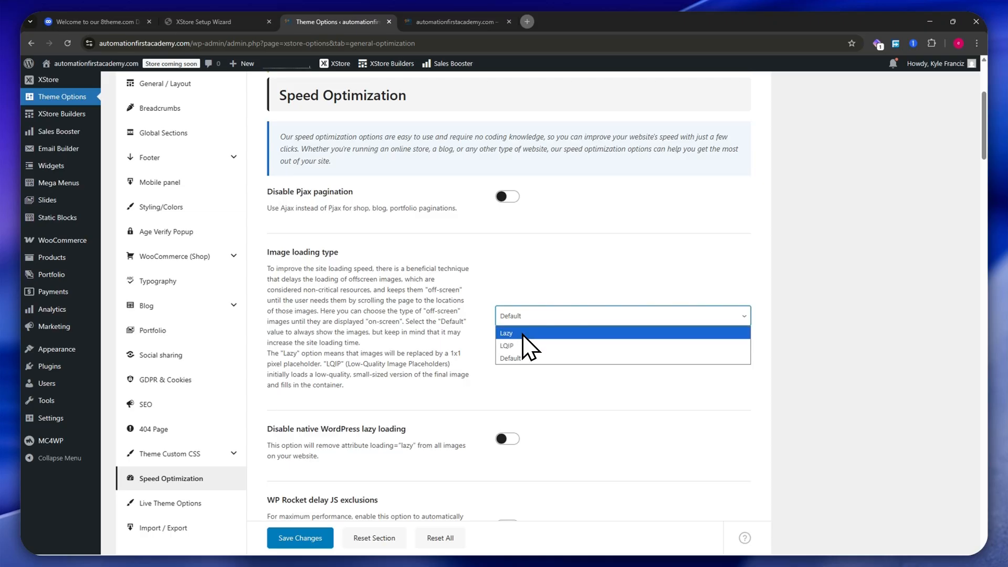
left_click(521, 357)
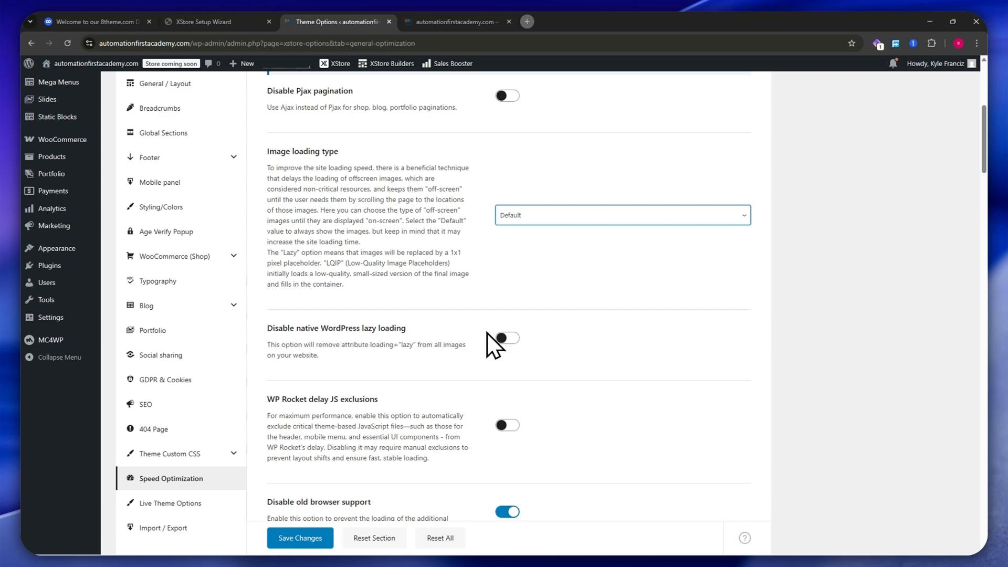
- Try the Disable native WordPress lazy loading option by switching it on, and turn it back off
left_click(504, 339)
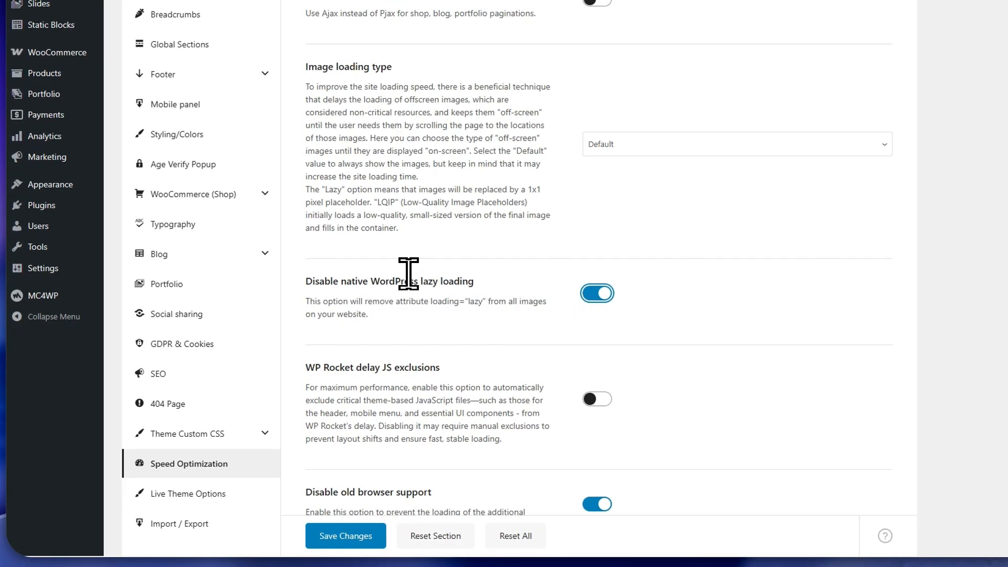
left_click_drag(421, 281, 489, 281)
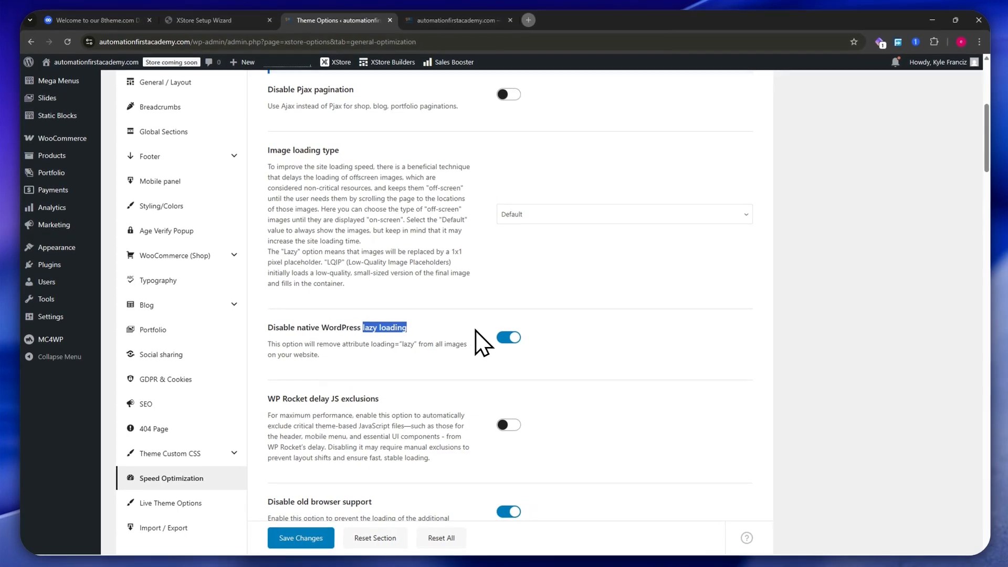
left_click(505, 342)
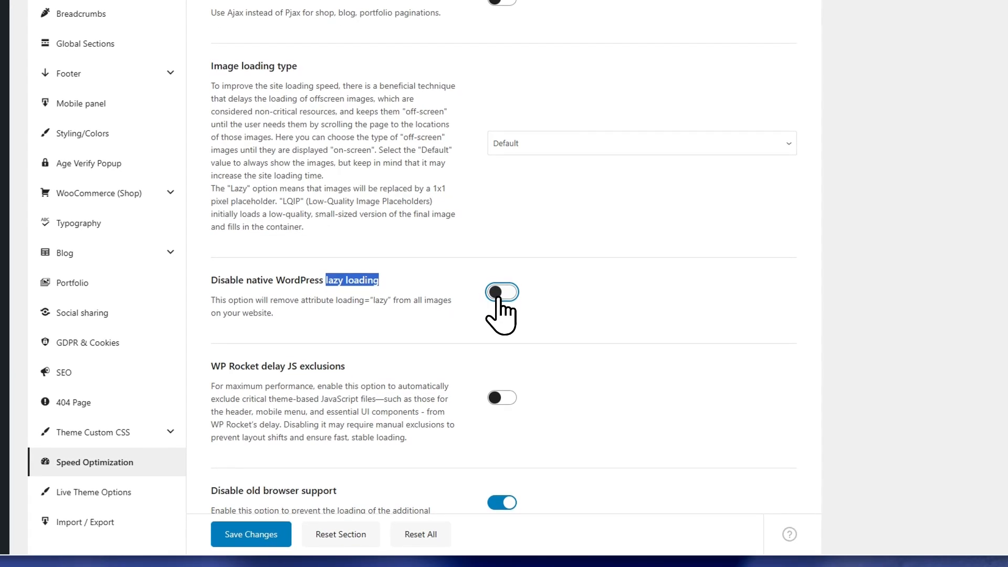
left_click(497, 297)
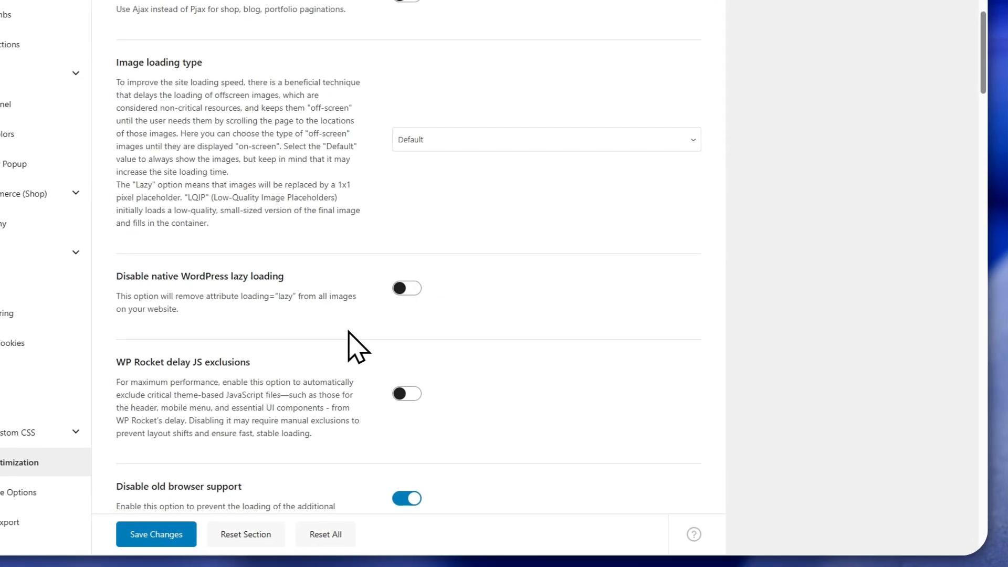
- Review the speed options from WP Rocket delay JS exclusions through the menu and search caches to Flying Pages and Wishlist for product variations
scroll(396, 335, "down", 3)
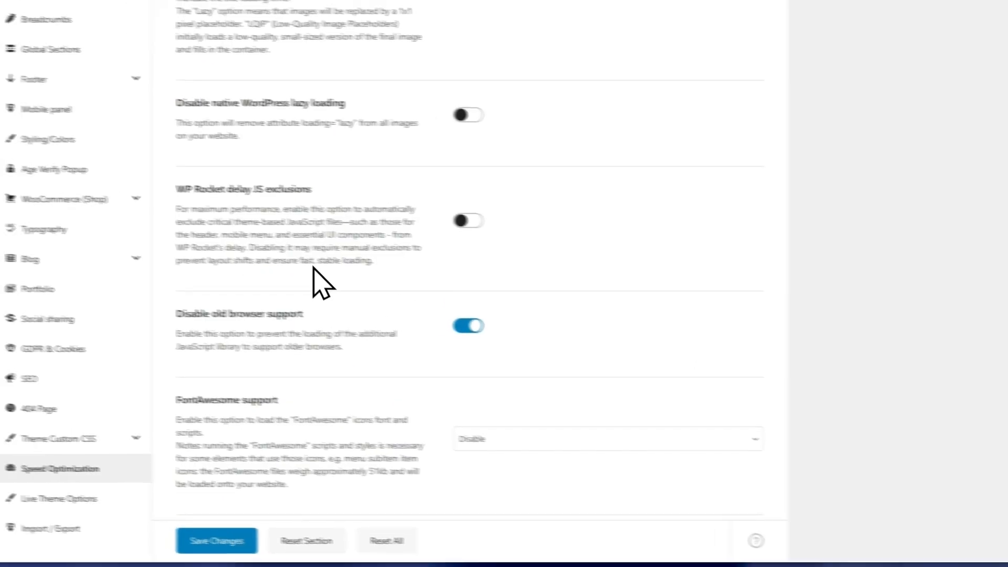
scroll(278, 194, "down", 2)
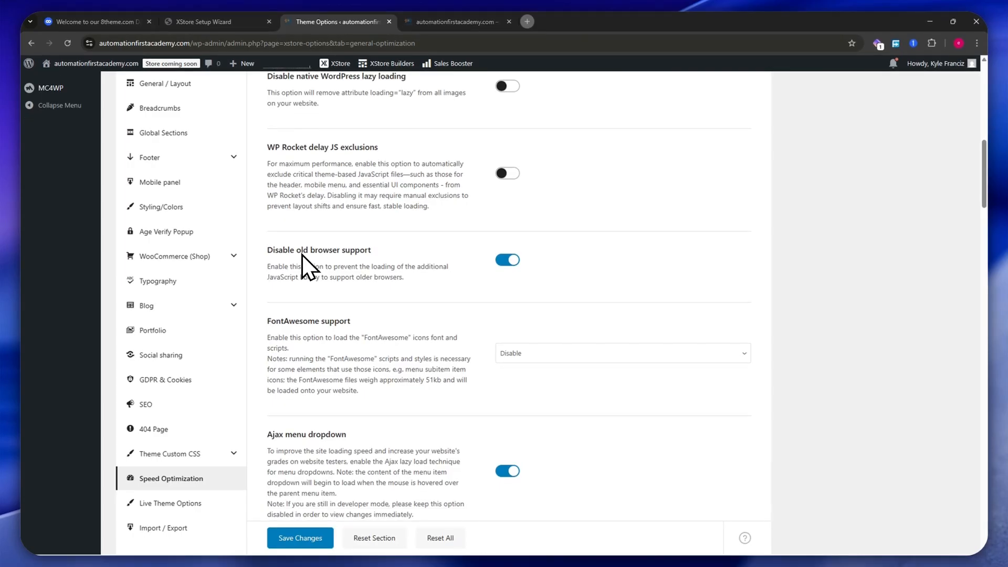
scroll(322, 308, "down", 2)
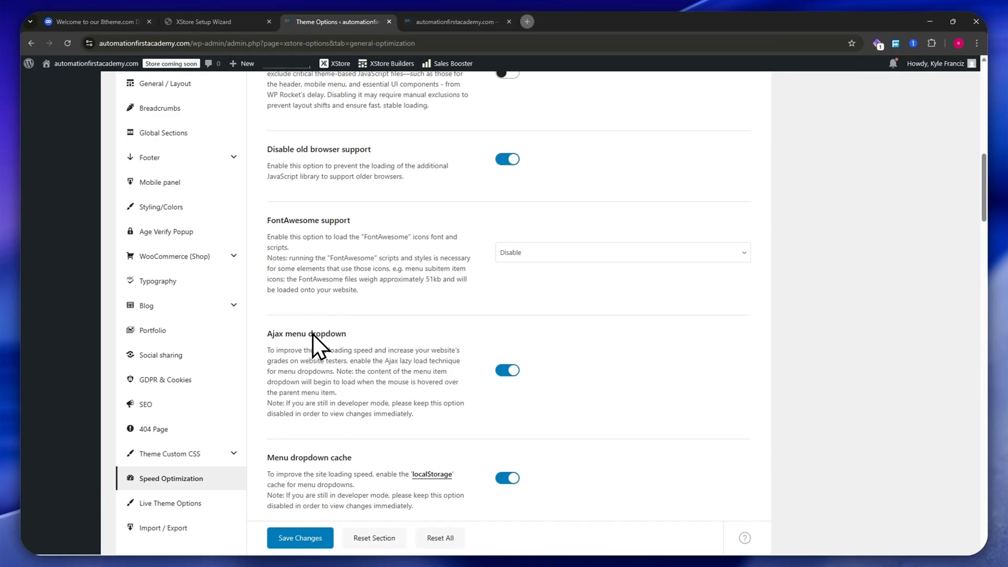
scroll(473, 367, "down", 2)
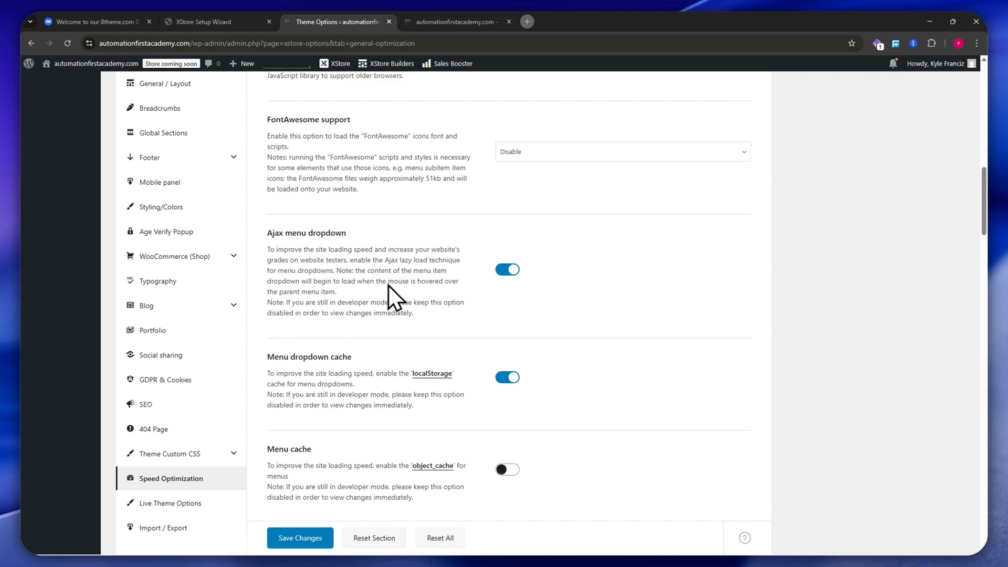
scroll(355, 279, "down", 3)
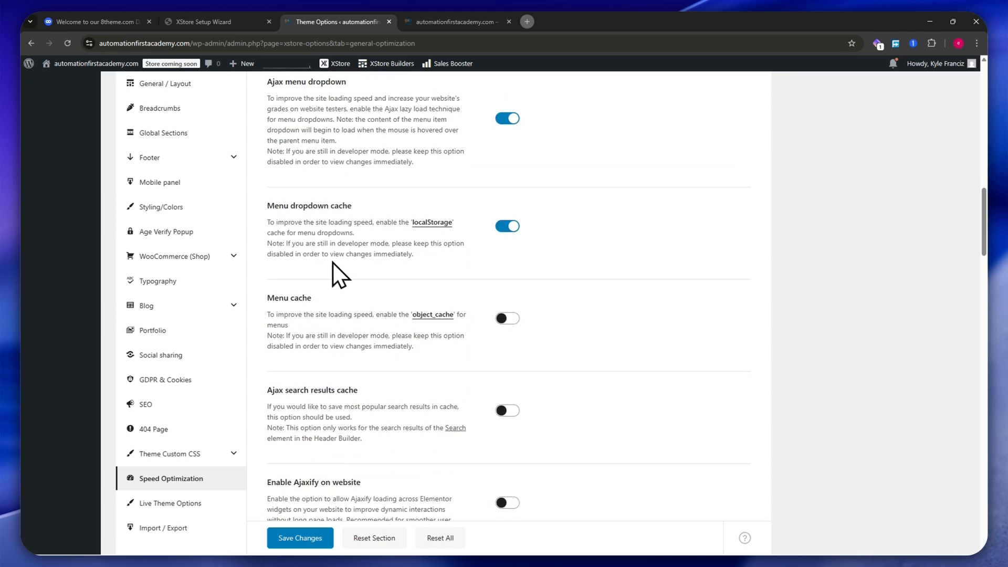
left_click_drag(277, 210, 448, 208)
scroll(344, 290, "down", 8)
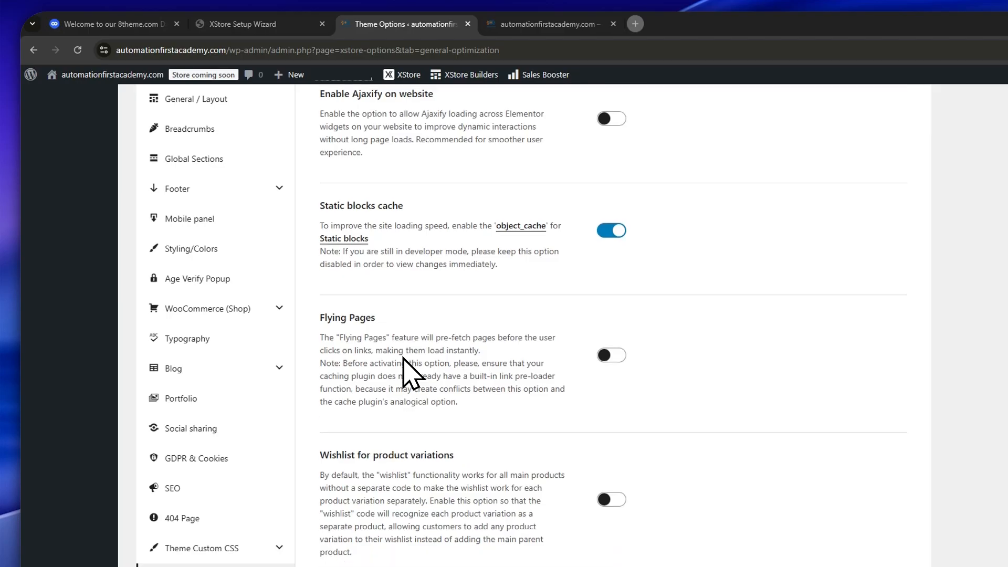
scroll(422, 304, "down", 1)
- Review the remaining speed options, from cart fragments, CSS minification and Ajaxify widgets to Disable emoji, script disabling and WordPress image size settings
scroll(421, 304, "down", 10)
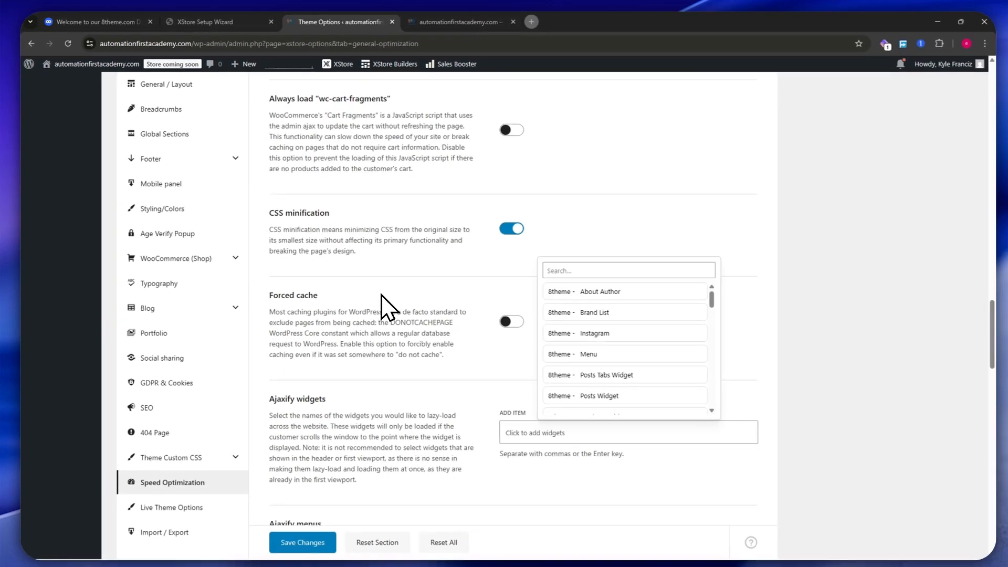
scroll(376, 291, "down", 4)
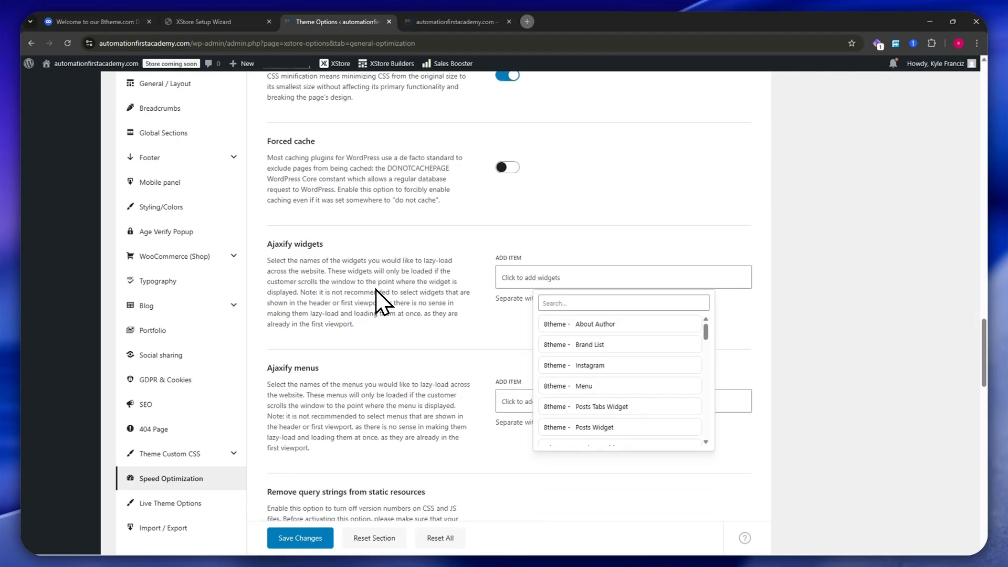
scroll(376, 296, "down", 4)
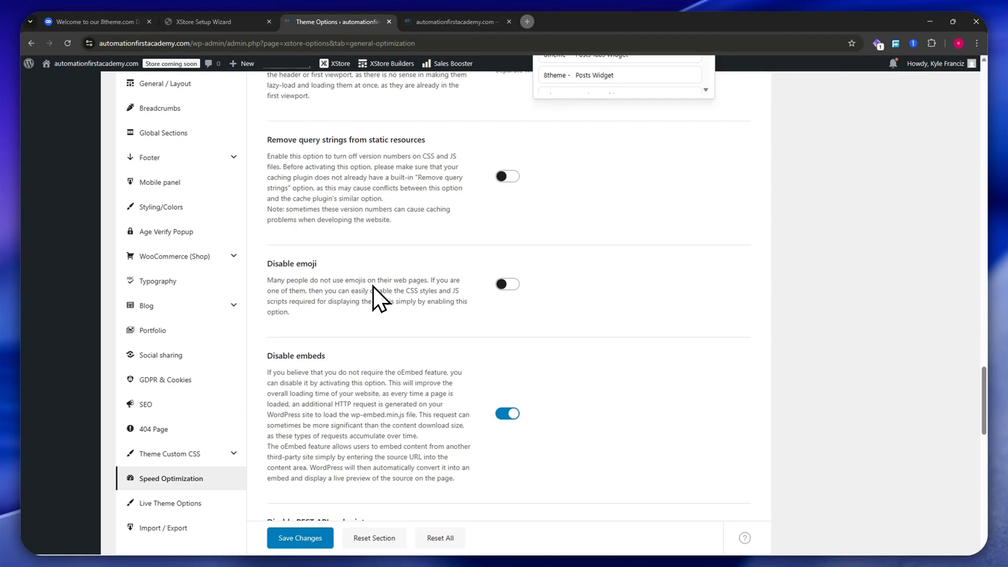
left_click_drag(267, 264, 333, 259)
left_click(332, 259)
scroll(330, 257, "down", 3)
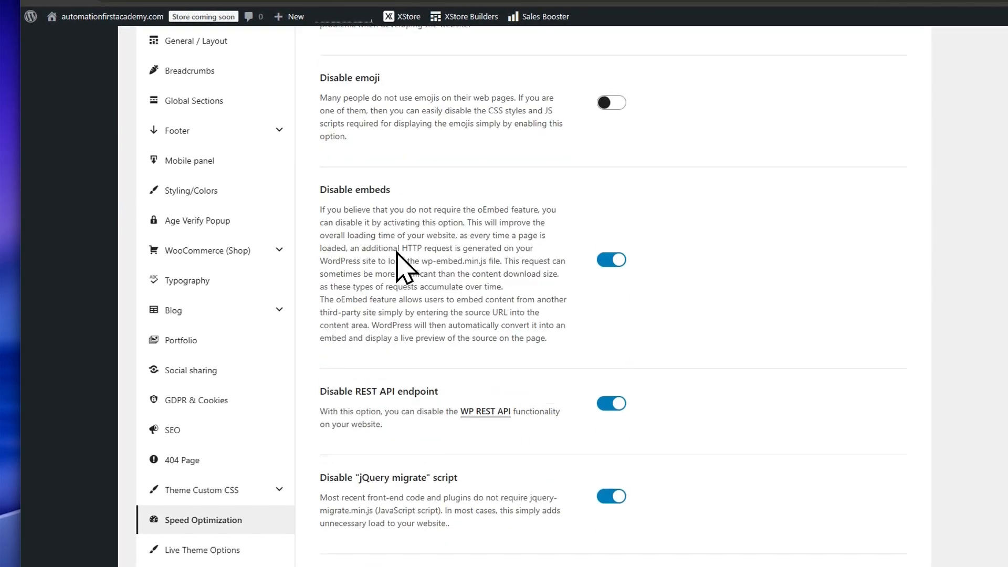
scroll(396, 254, "down", 6)
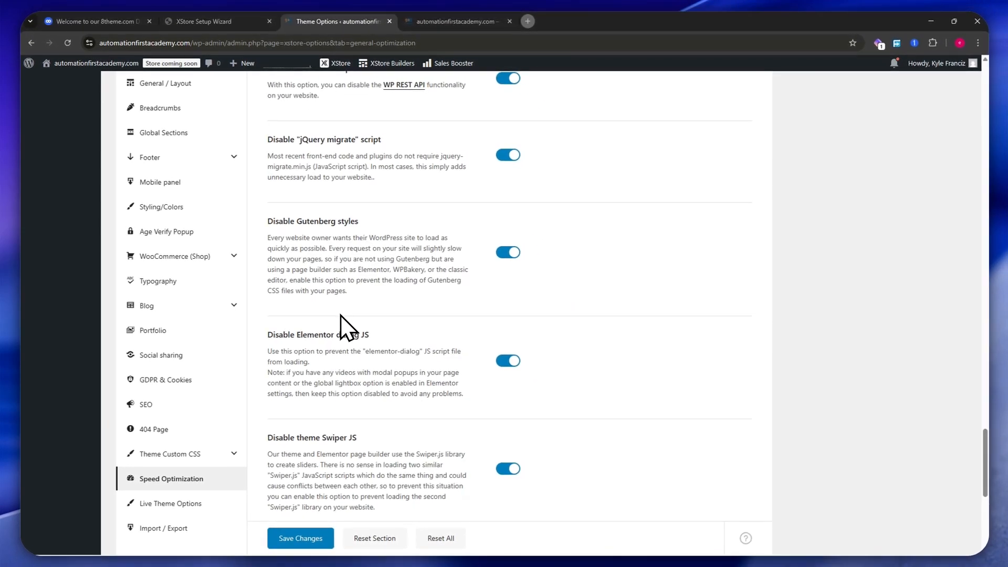
scroll(340, 315, "down", 7)
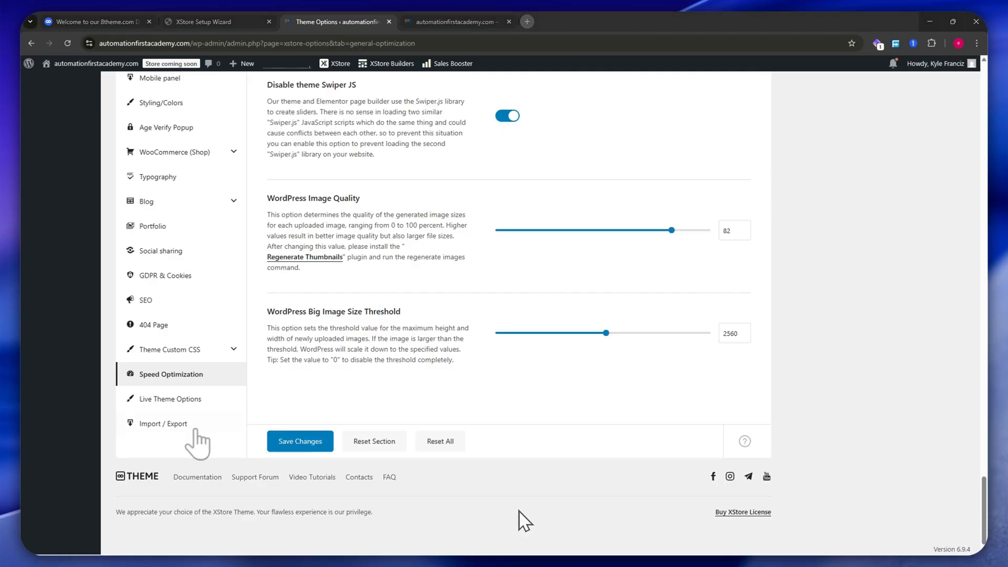
- Open Live Theme Options and look over the site preview and the list of customizer sections
left_click(164, 402)
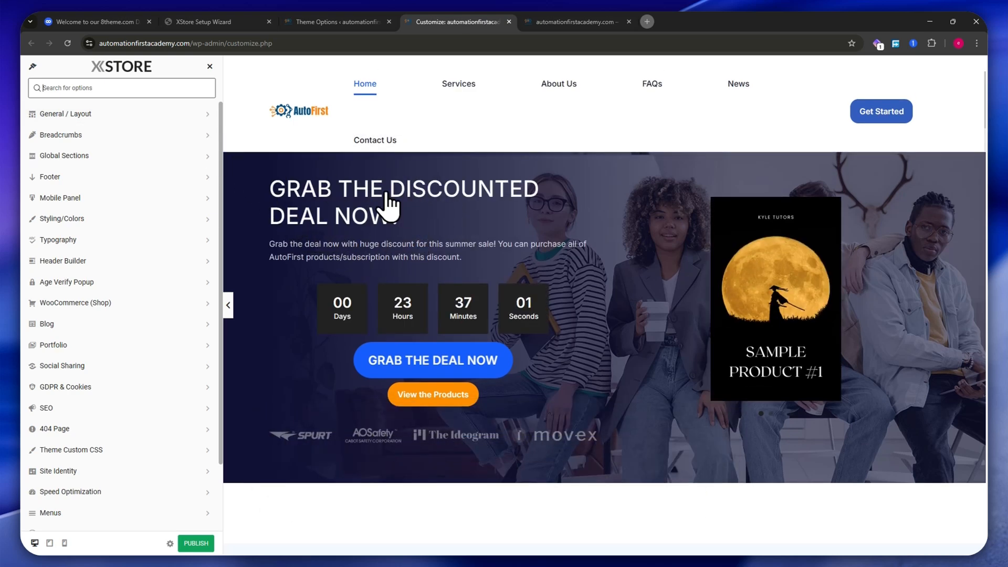
scroll(377, 201, "down", 3)
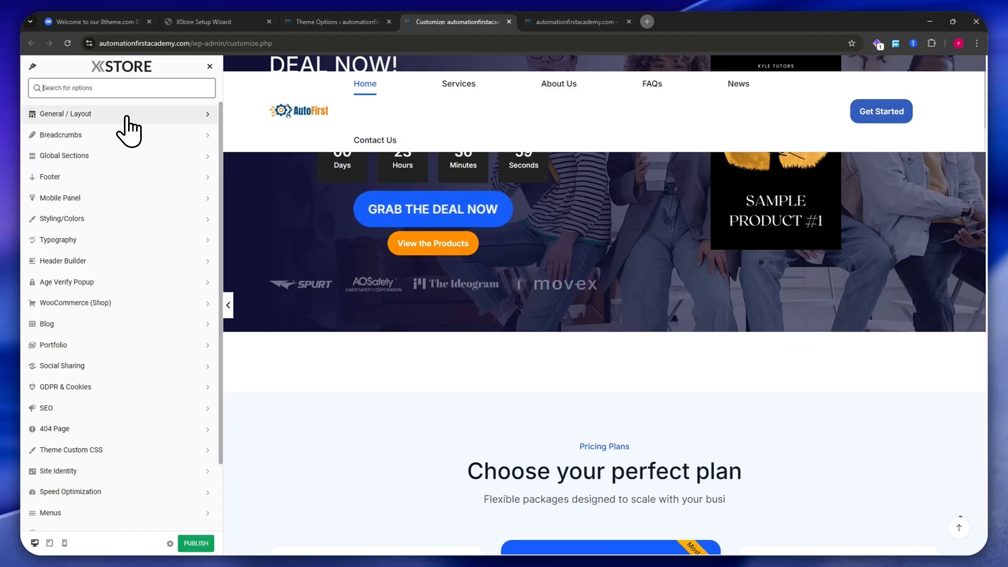
scroll(113, 249, "down", 2)
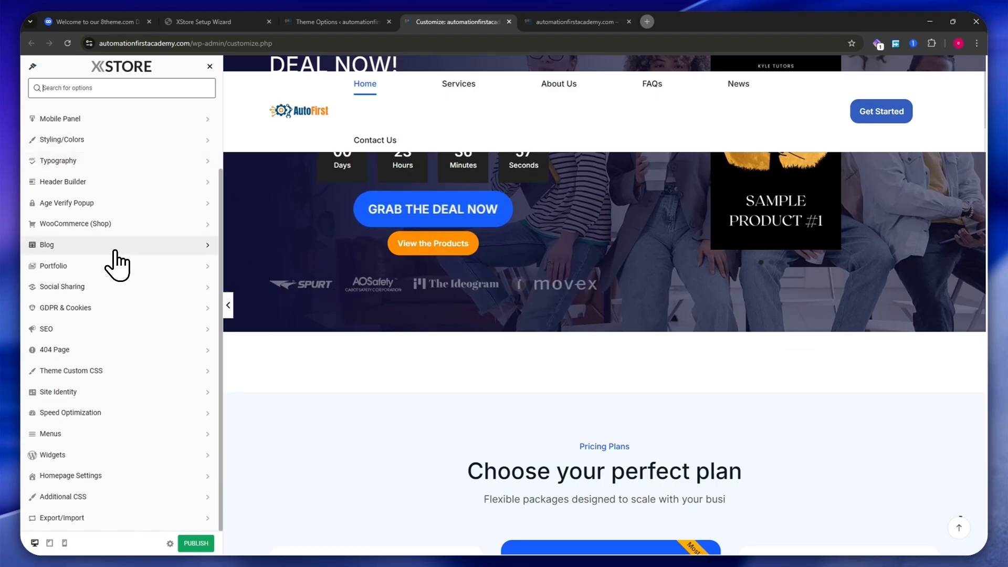
scroll(106, 404, "up", 2)
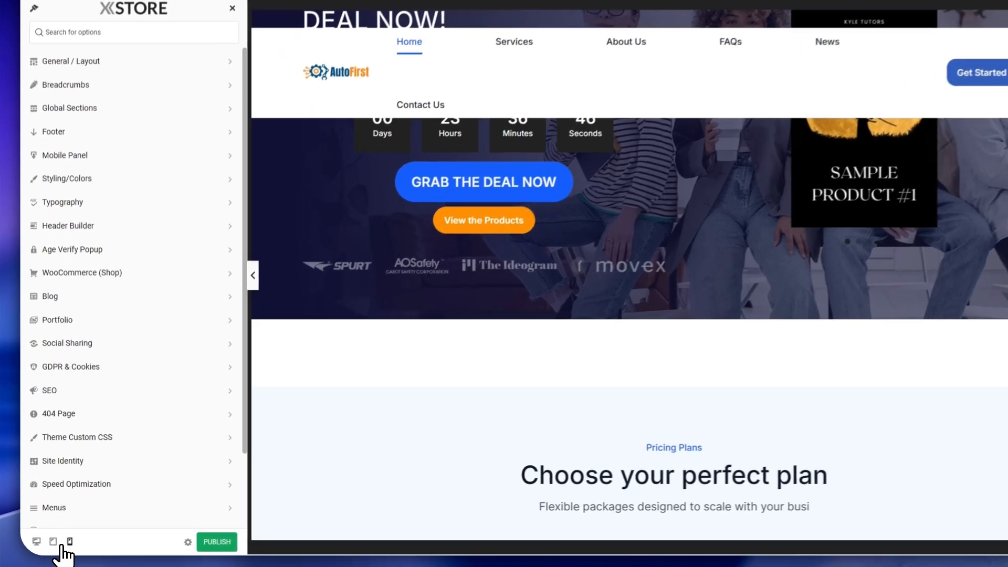
- Preview the site in the mobile and tablet views, return to desktop view and skim the customizer sections
left_click(64, 544)
left_click(50, 543)
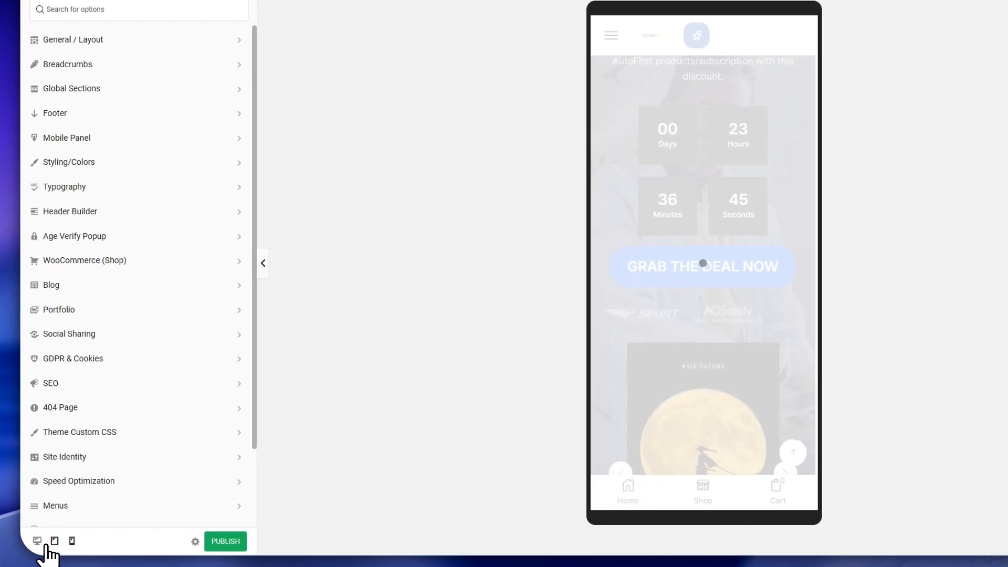
left_click(37, 541)
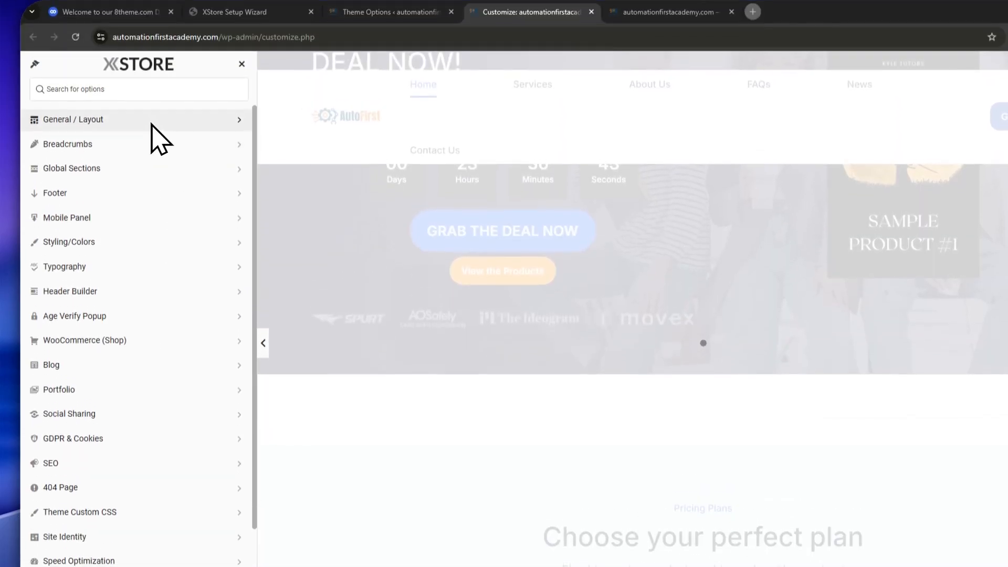
scroll(127, 195, "down", 2)
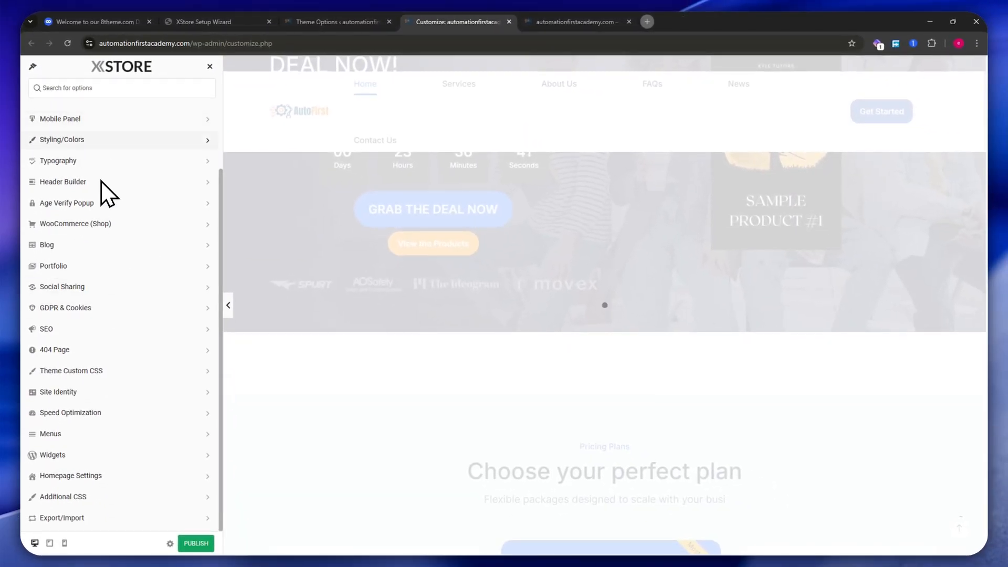
scroll(105, 184, "up", 2)
- Return to the Theme Options page and examine the export and import settings under Import / Export
left_click(342, 22)
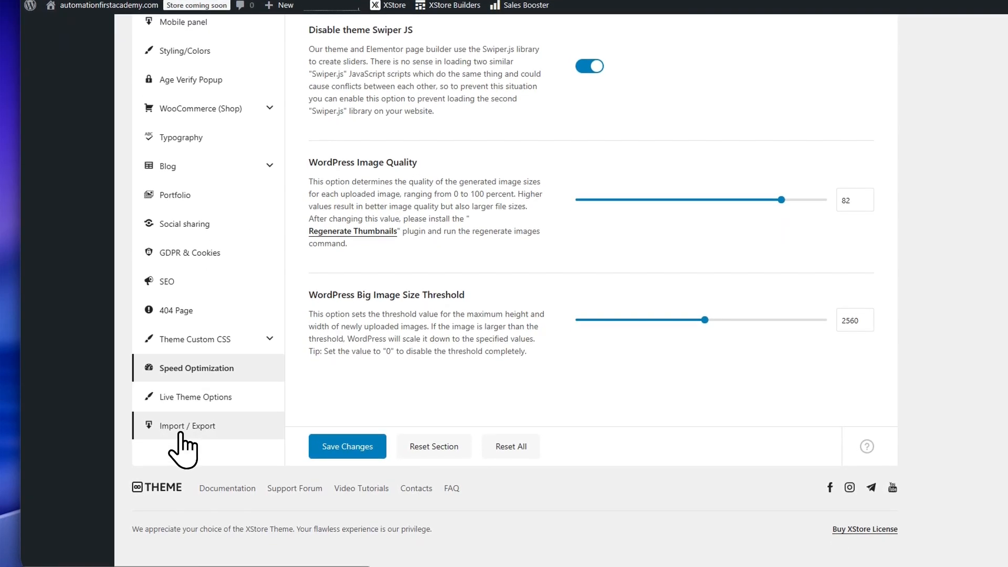
left_click(179, 434)
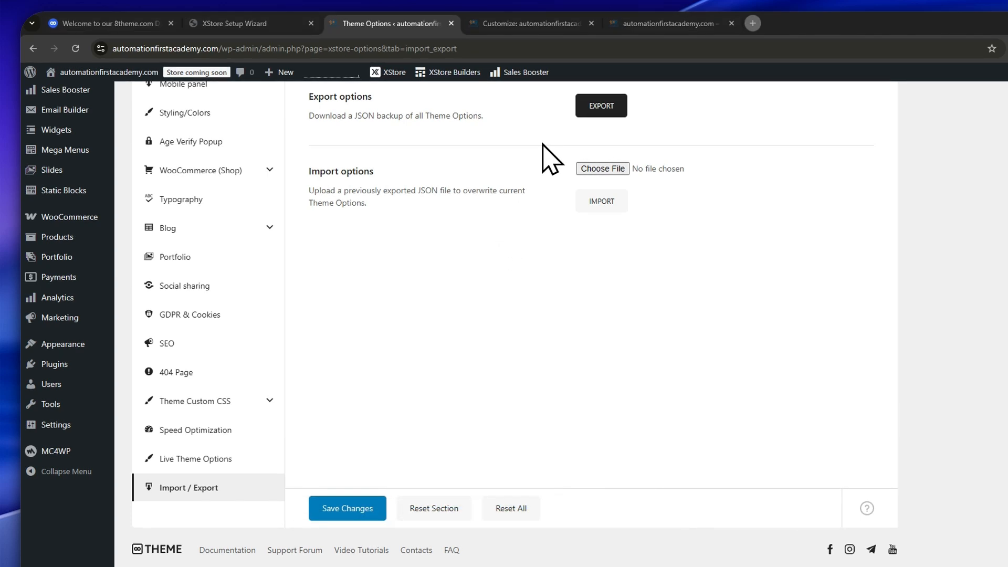
scroll(551, 179, "up", 3)
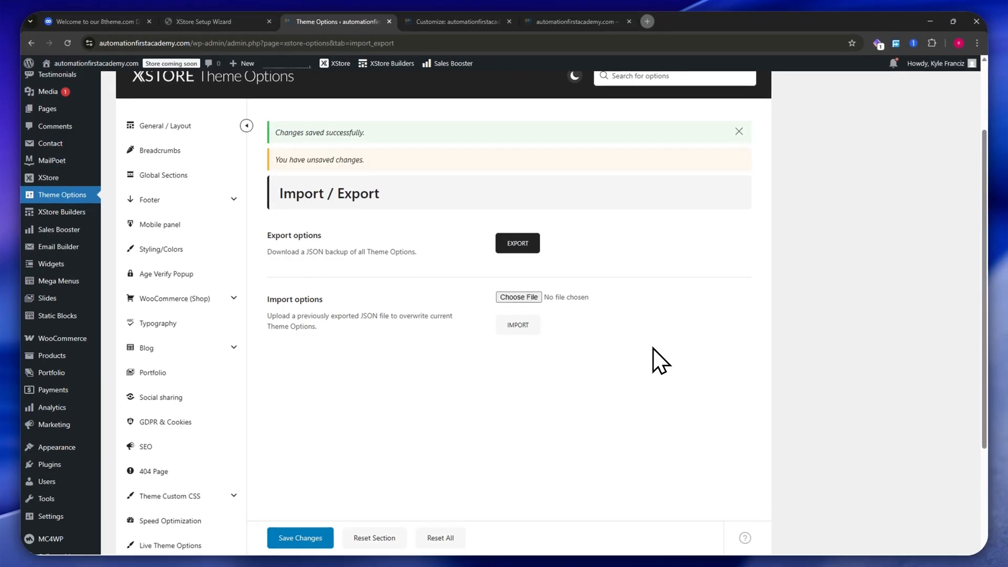
scroll(625, 353, "down", 3)
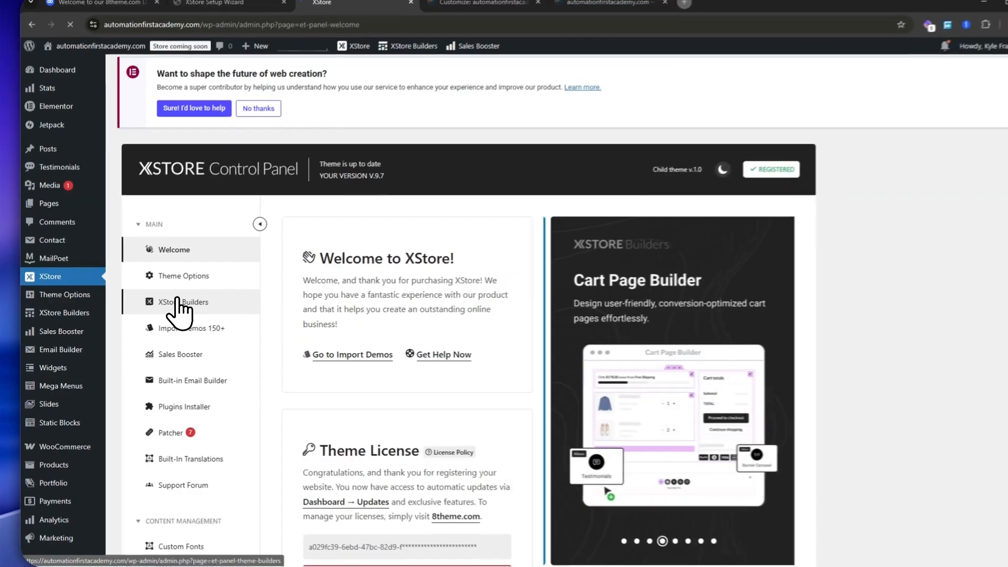
- Open XStore Builders from the XStore control panel and look over the available website builders
left_click(202, 293)
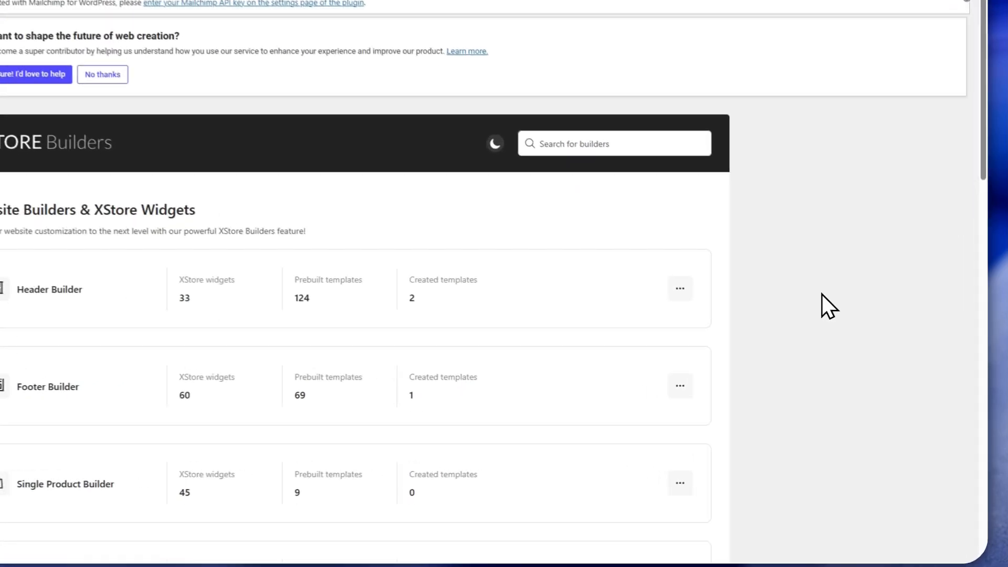
scroll(403, 327, "down", 3)
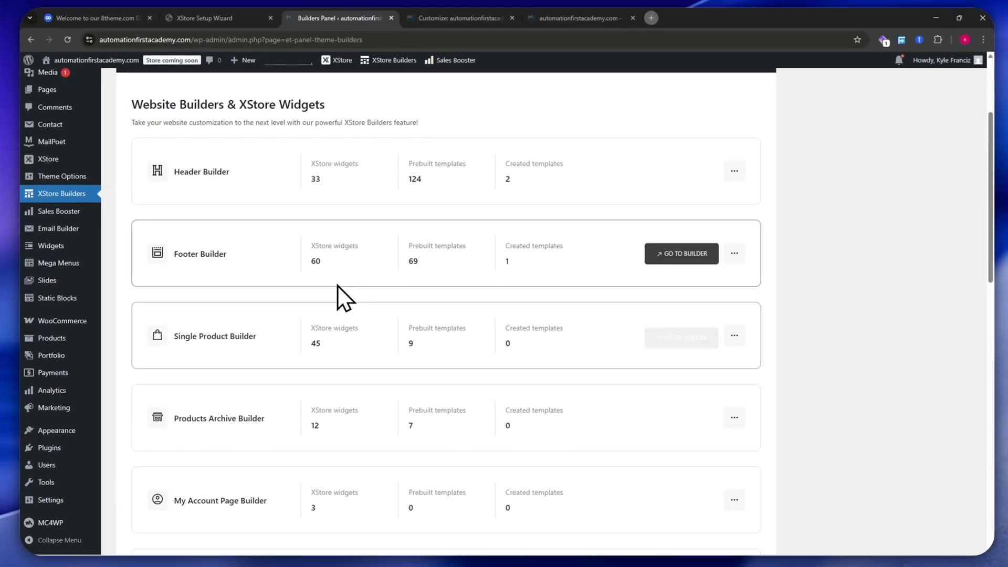
scroll(289, 320, "down", 1)
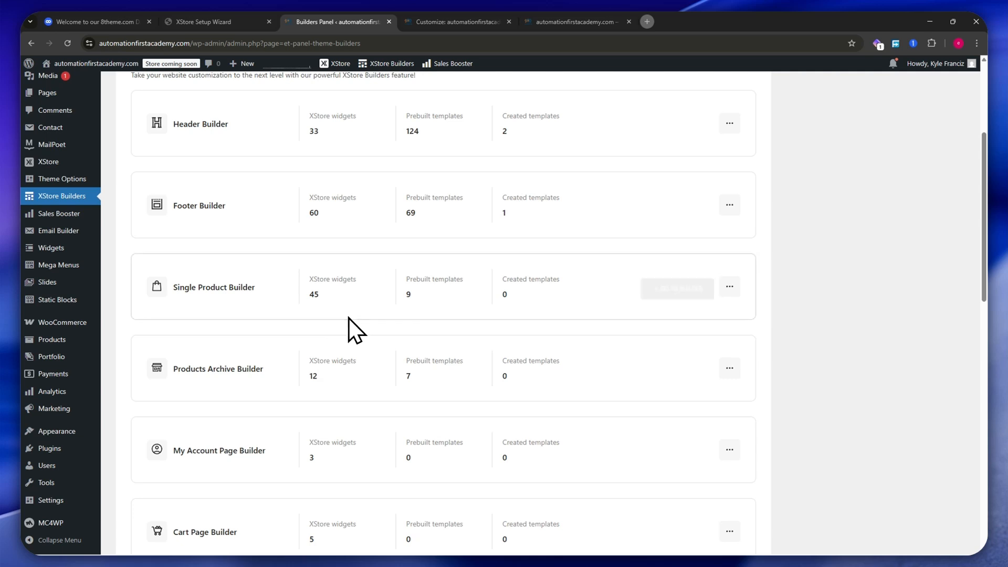
- Look through the list of website builders, from Header Builder down to Error-404 Builder, with their widgets and templates
scroll(254, 298, "up", 1)
scroll(254, 298, "up", 3)
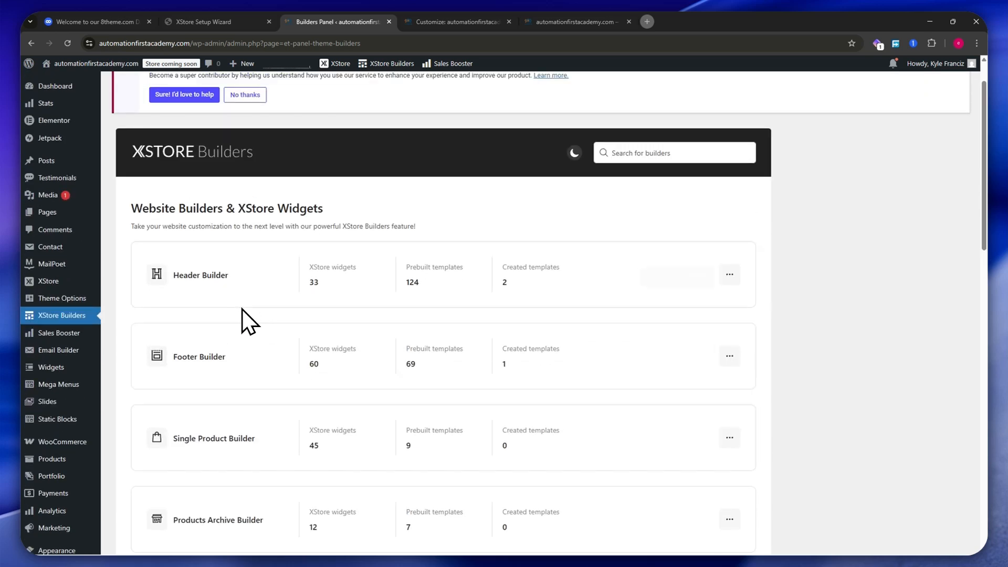
scroll(236, 325, "down", 3)
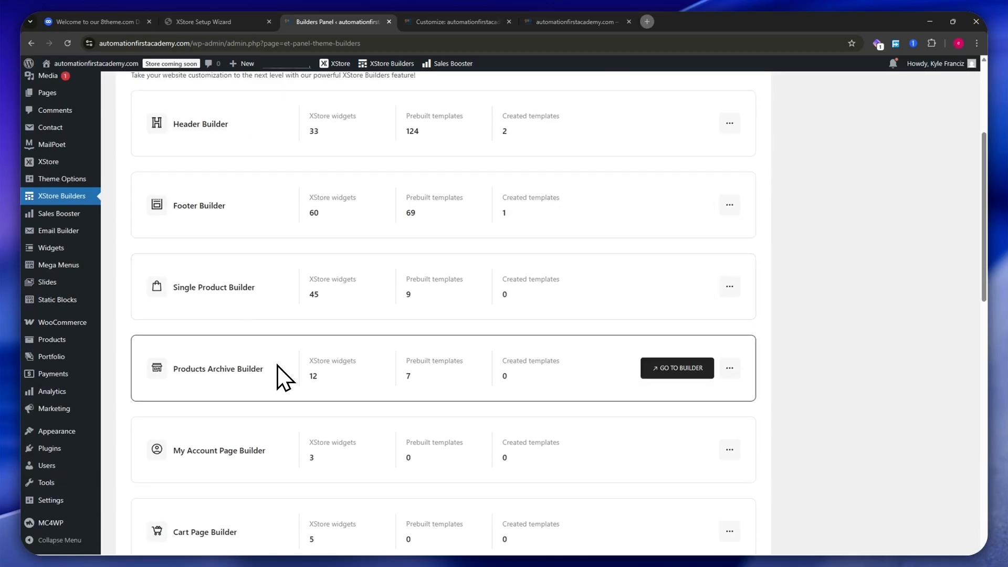
scroll(278, 367, "up", 3)
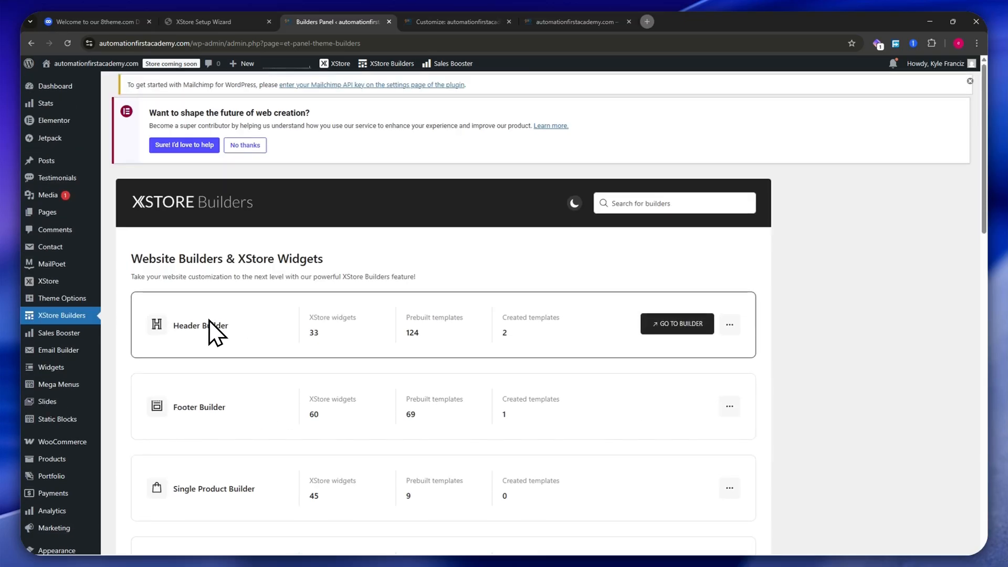
scroll(212, 326, "down", 3)
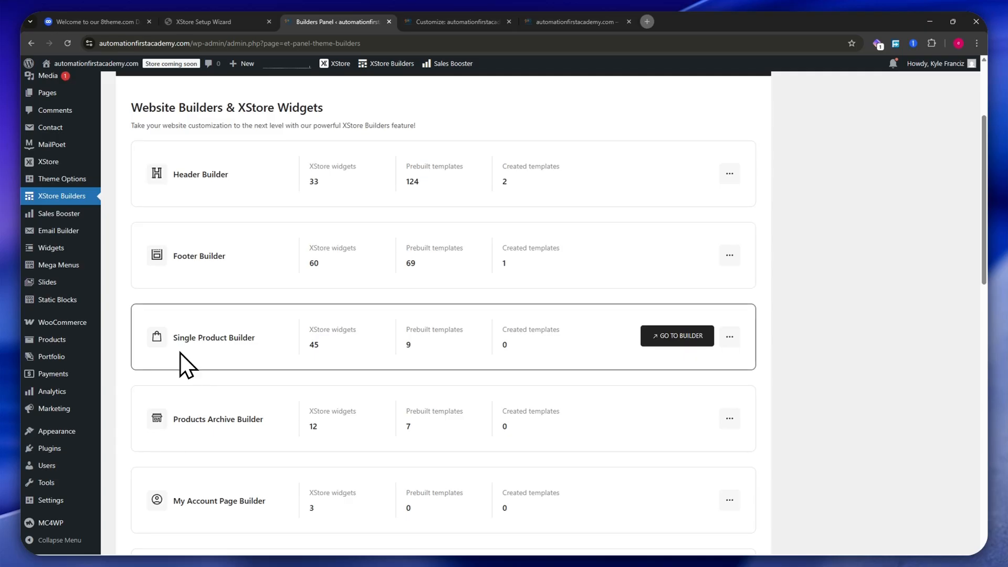
scroll(190, 378, "down", 2)
scroll(189, 399, "down", 1)
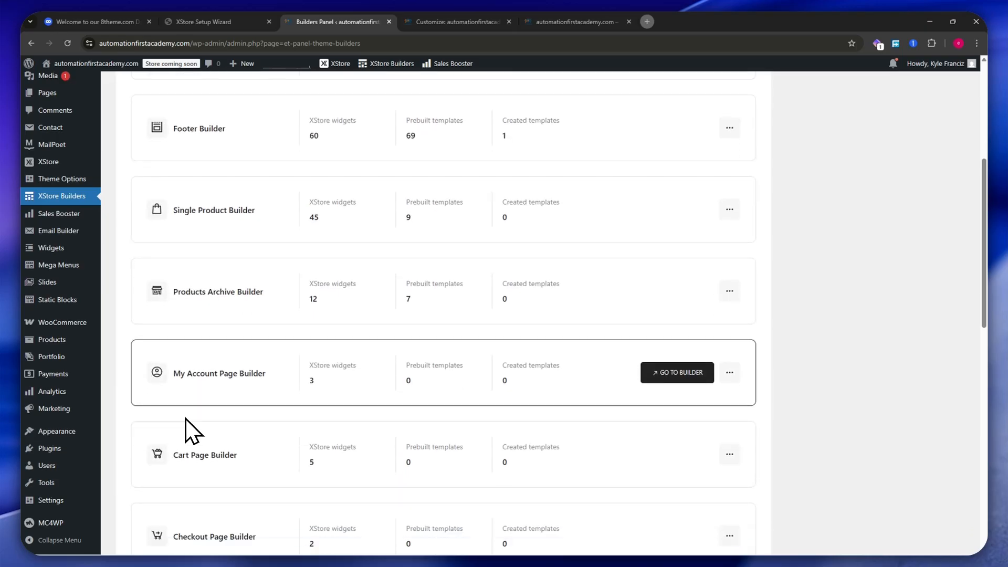
scroll(190, 415, "down", 10)
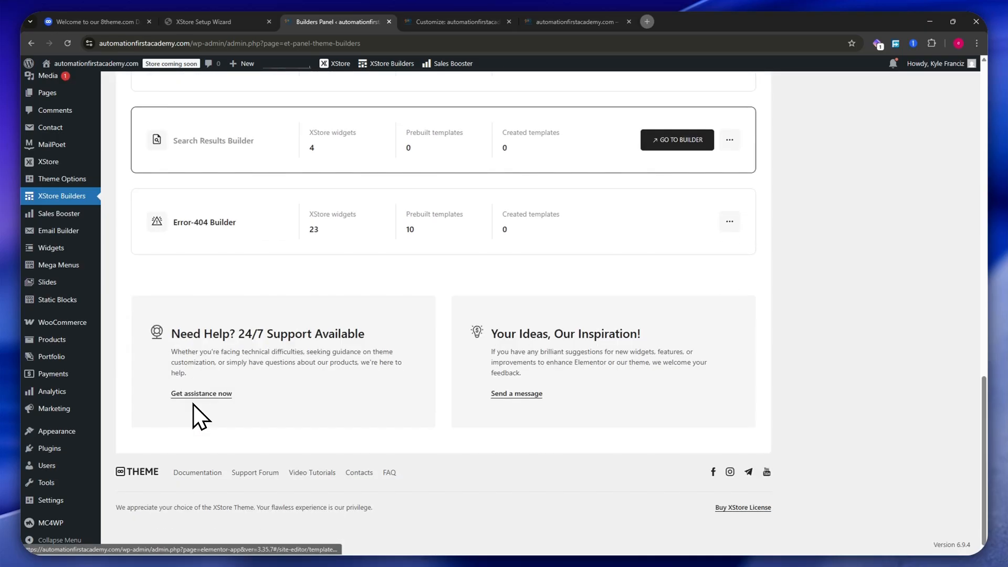
scroll(195, 396, "up", 5)
scroll(316, 278, "up", 3)
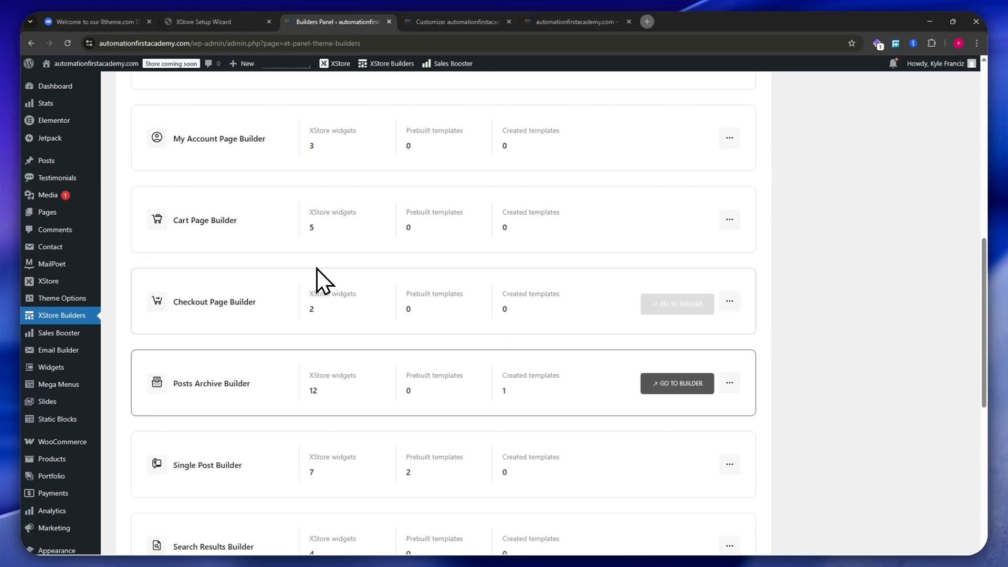
- Open the Header Builder via Elementor from the website builders list
scroll(245, 231, "up", 2)
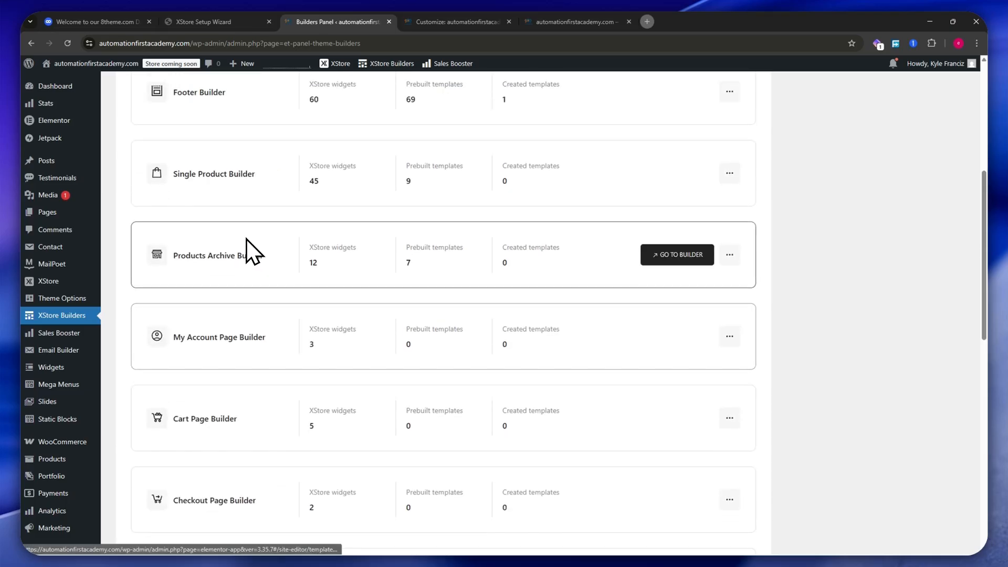
scroll(225, 220, "up", 4)
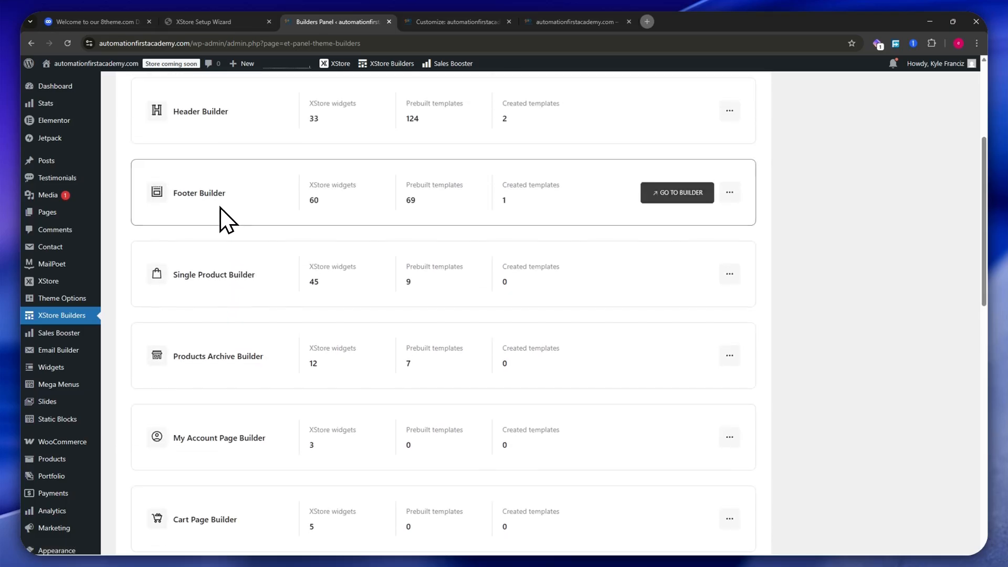
mouse_move(661, 210)
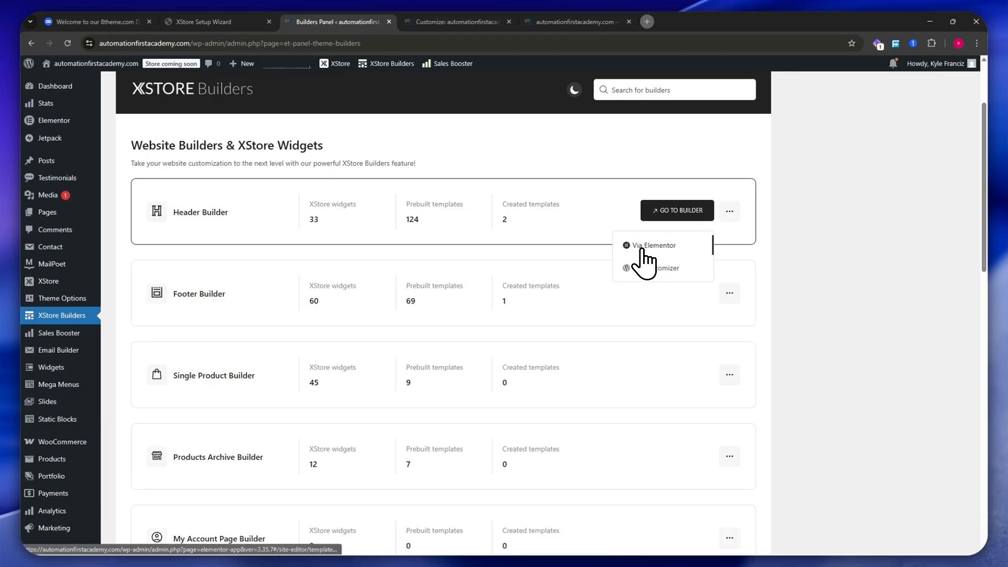
left_click(646, 259)
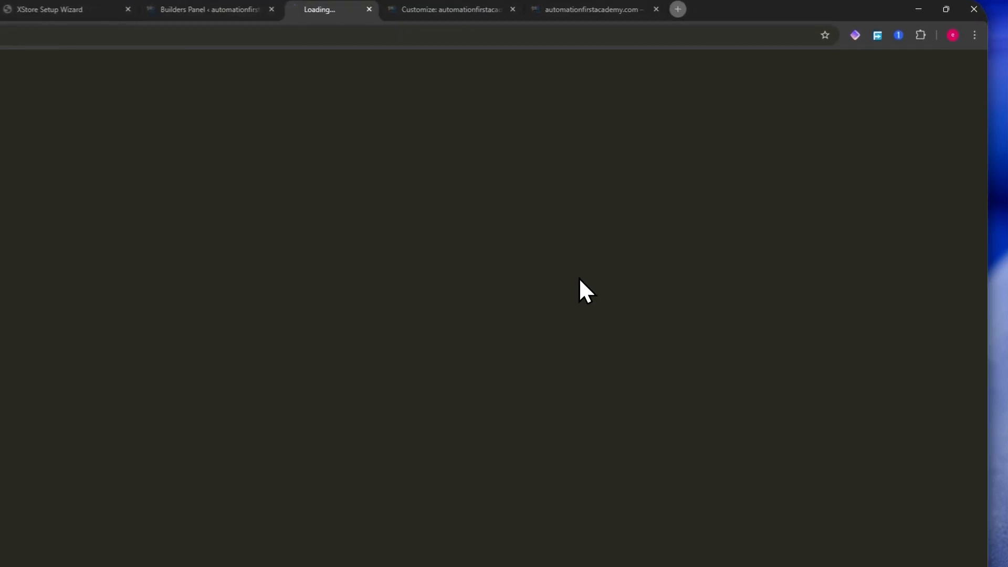
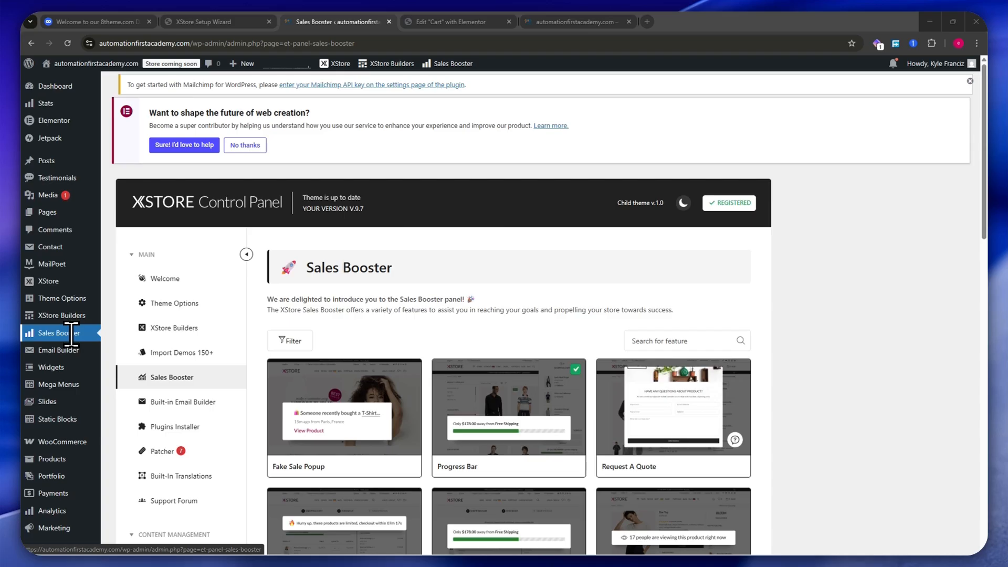
- Look over the Sales Booster features, from Fake Sale Popup through Linked Variations Products
mouse_move(283, 376)
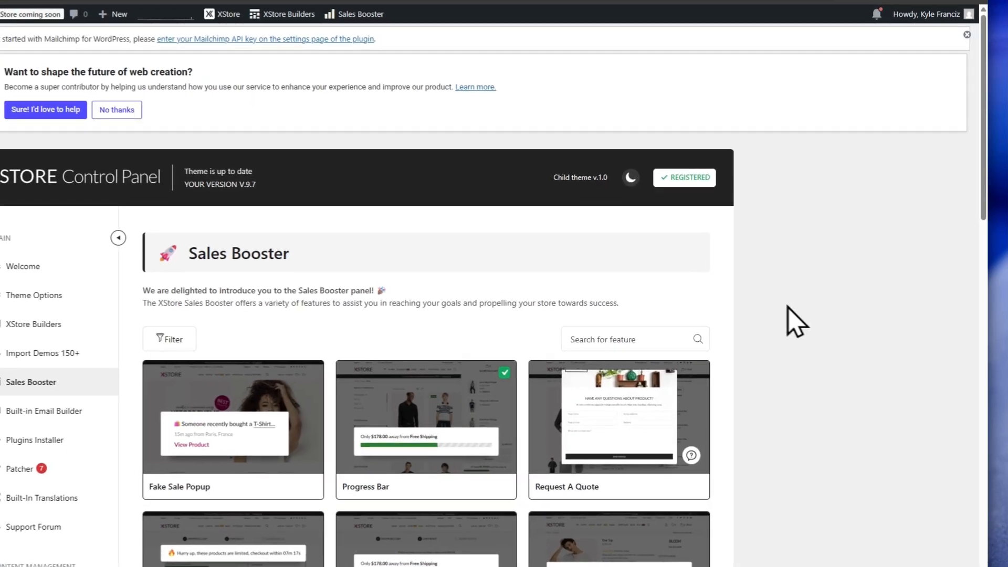
scroll(485, 254, "down", 5)
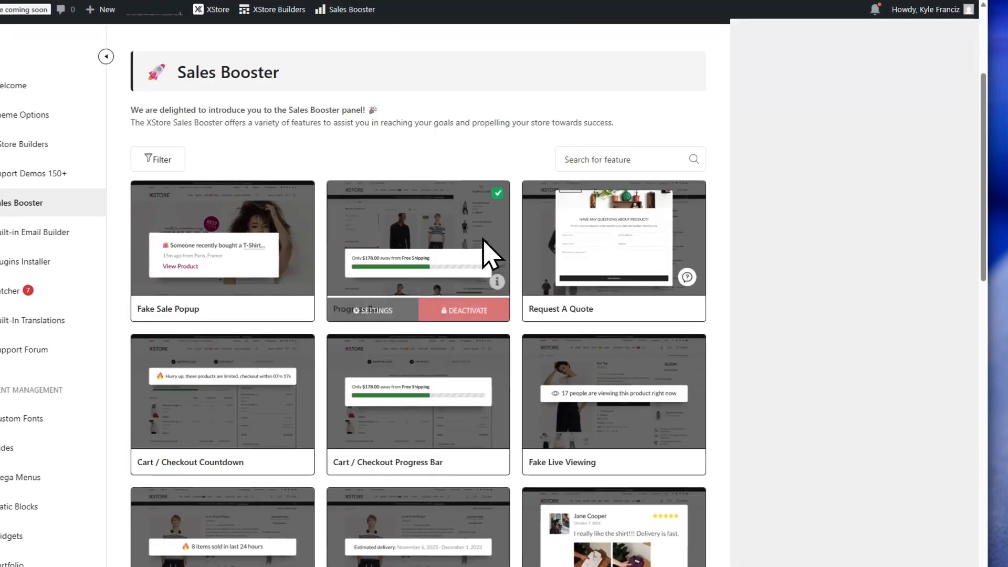
mouse_move(477, 223)
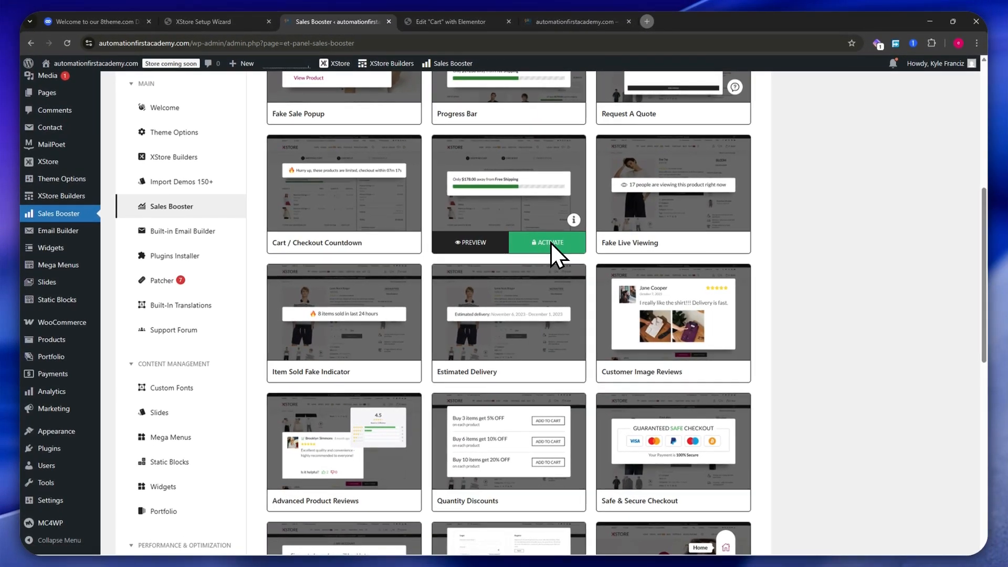
scroll(530, 263, "down", 4)
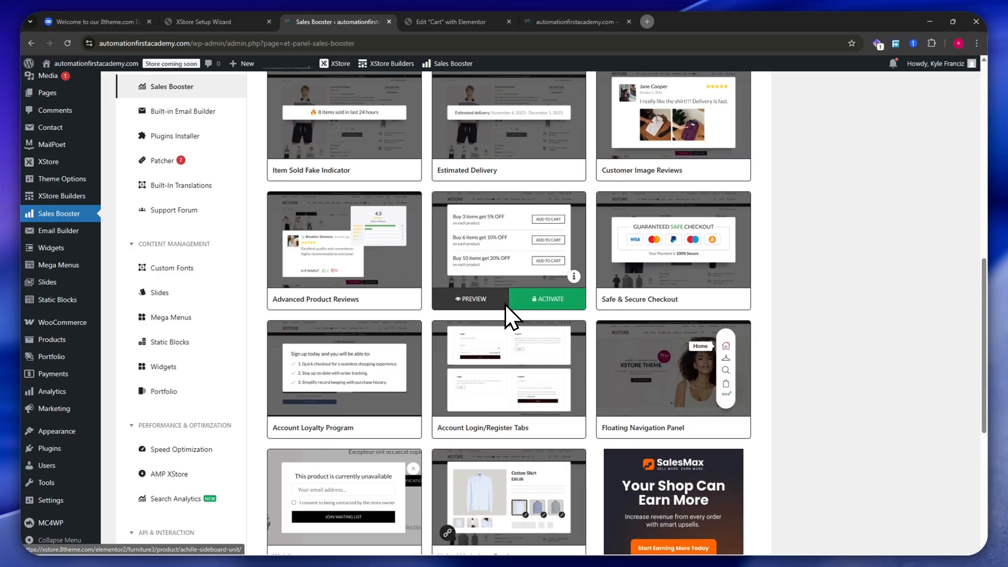
scroll(506, 301, "down", 2)
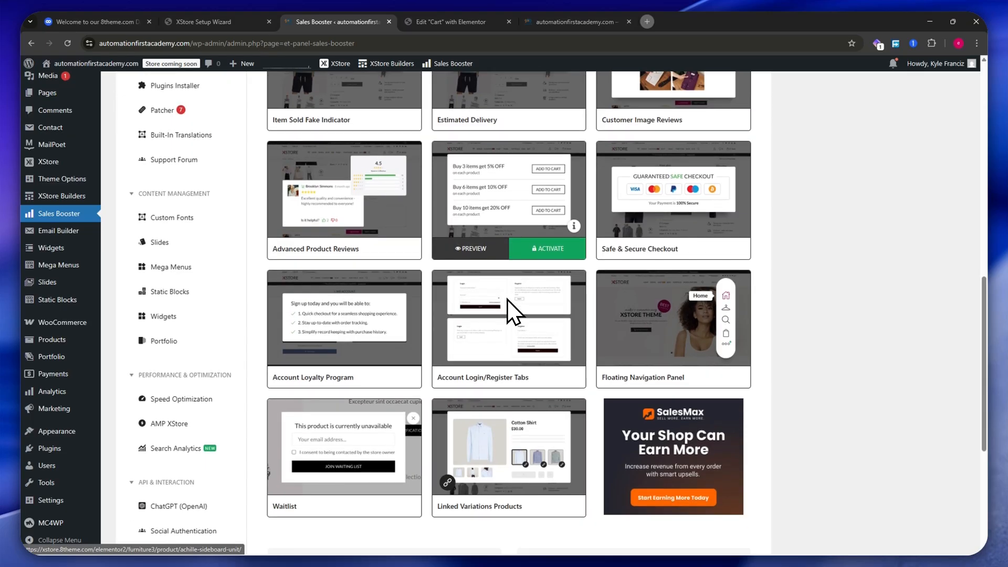
scroll(521, 293, "down", 3)
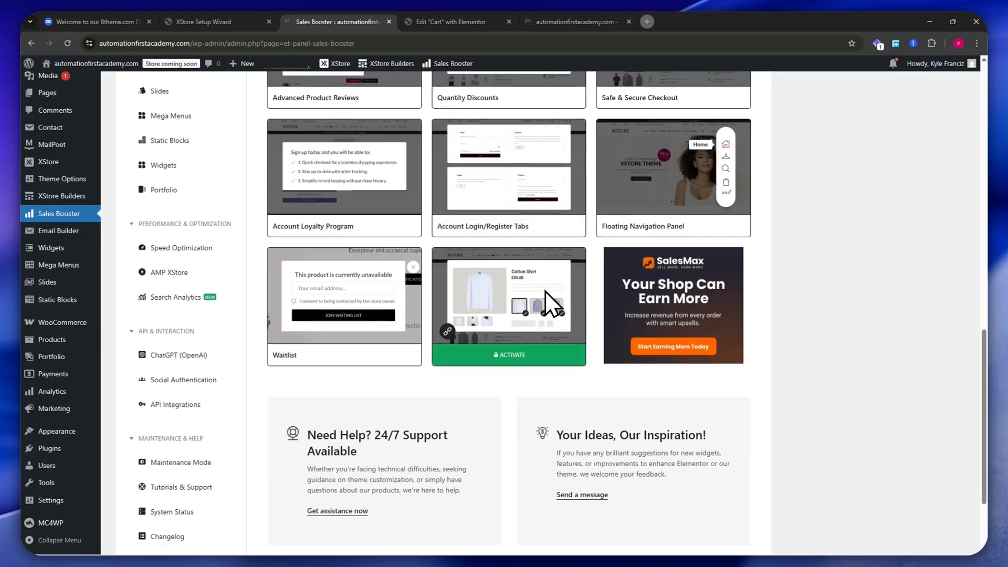
scroll(546, 292, "up", 4)
scroll(540, 298, "up", 9)
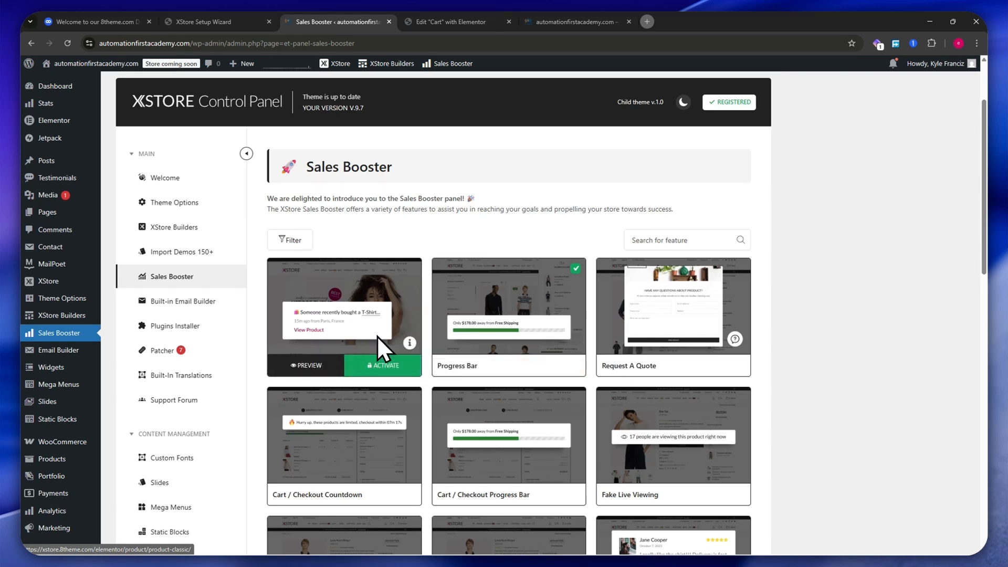
- Activate the Fake Sale Popup feature and open its settings
scroll(641, 355, "down", 2)
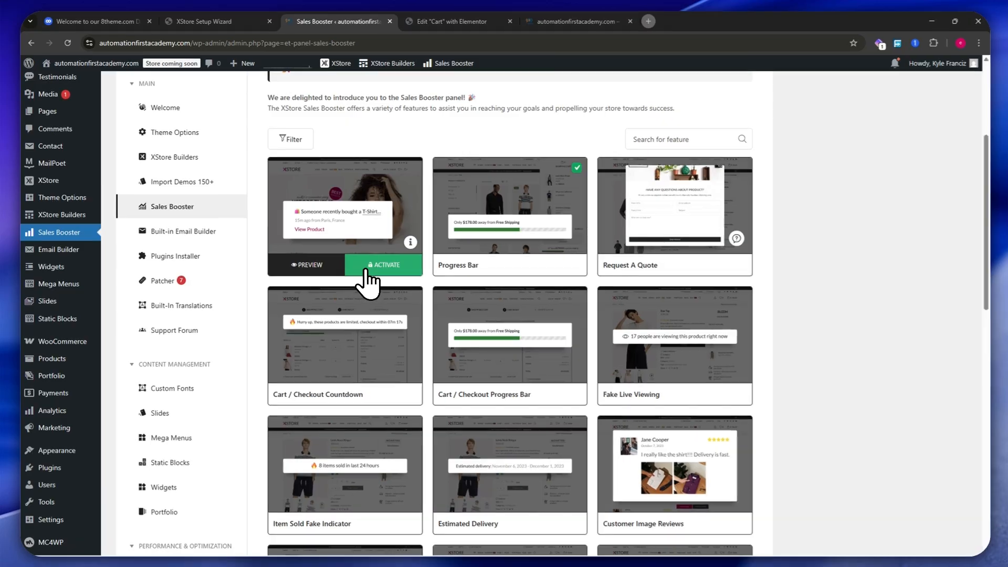
left_click(365, 271)
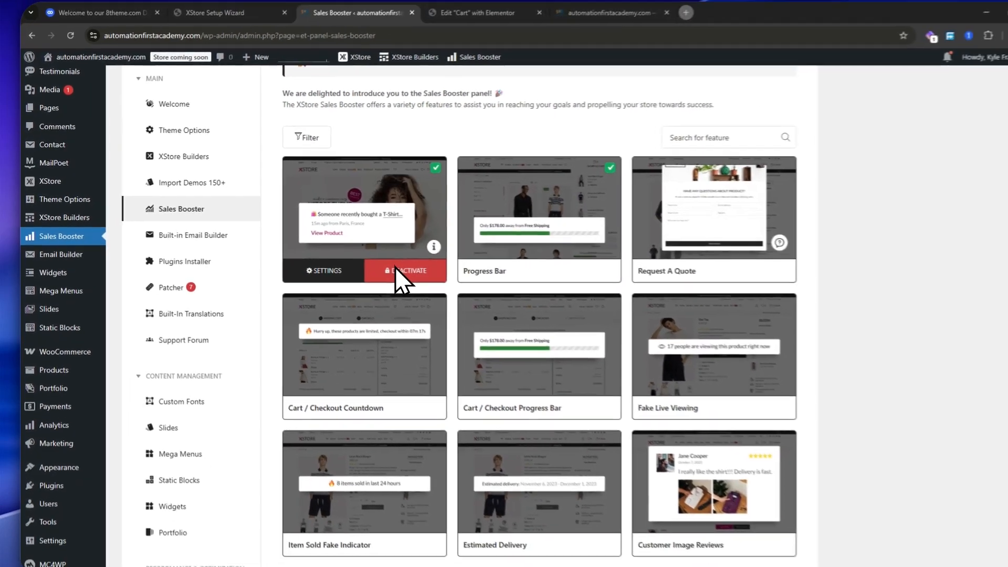
left_click(336, 271)
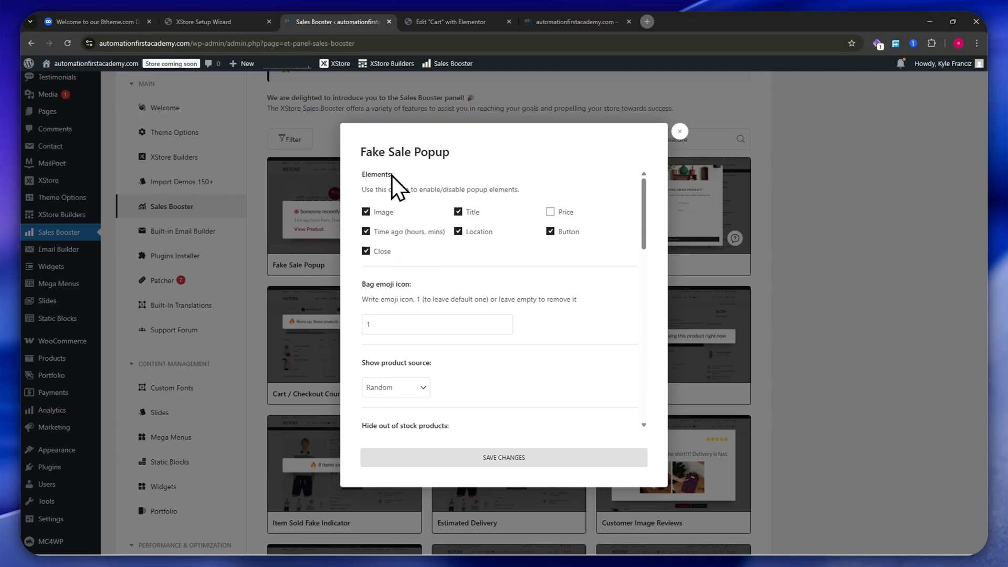
- Examine the Fake Sale Popup's element options, bag emoji icon, product source, out-of-stock and sound notification settings
left_click_drag(365, 151, 464, 151)
left_click(456, 157)
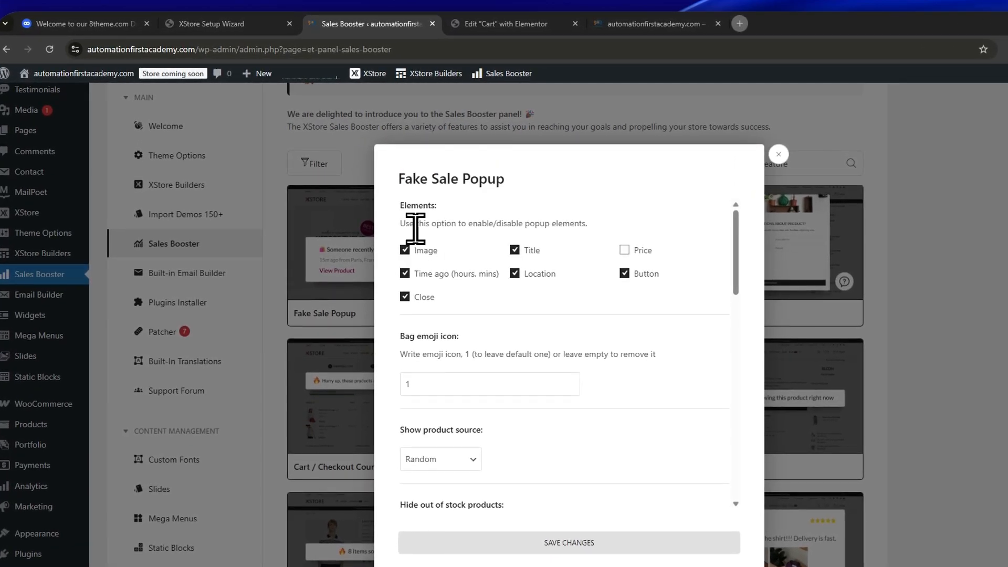
left_click_drag(415, 227, 537, 223)
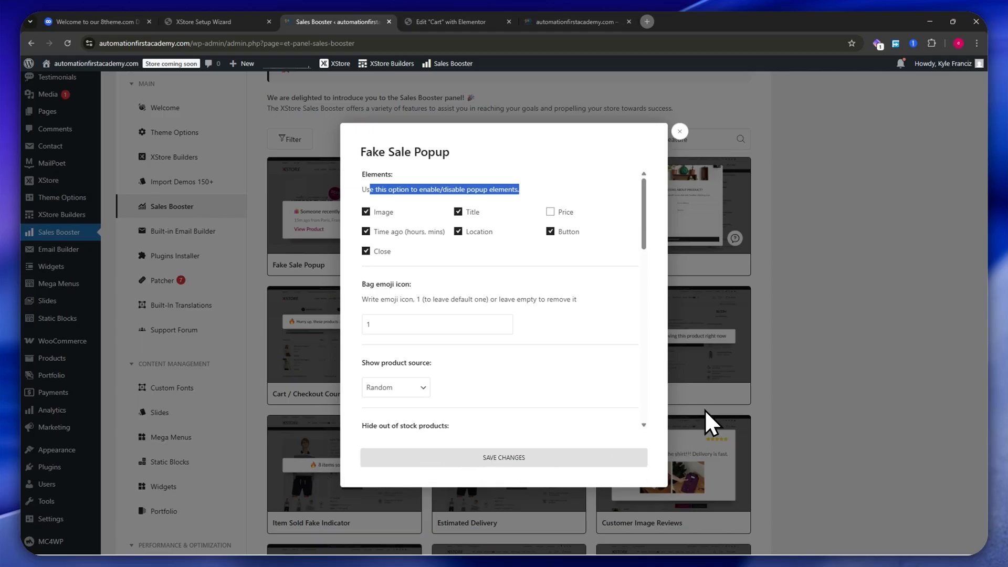
left_click_drag(381, 152, 471, 150)
left_click(464, 166)
scroll(424, 293, "down", 2)
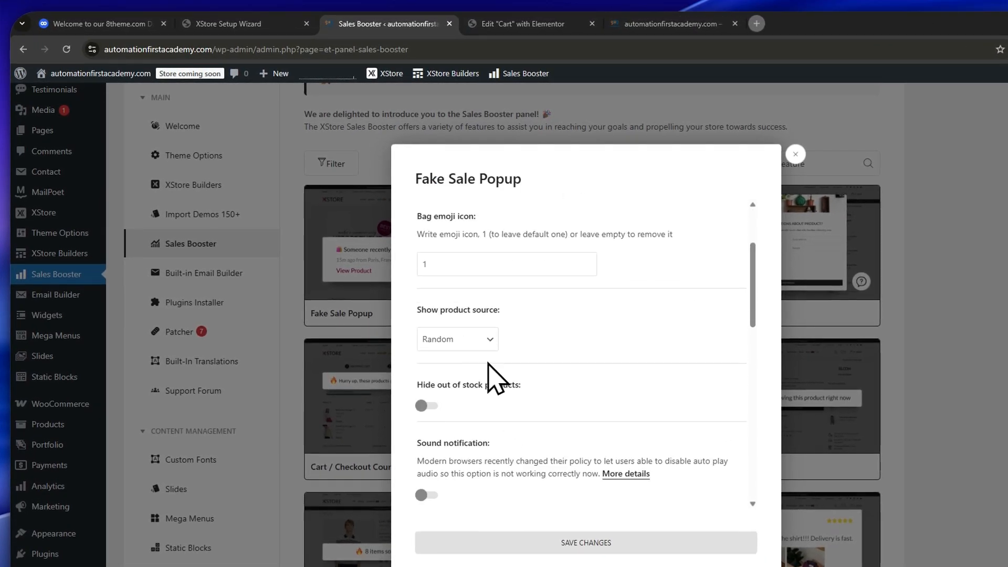
scroll(513, 314, "up", 2)
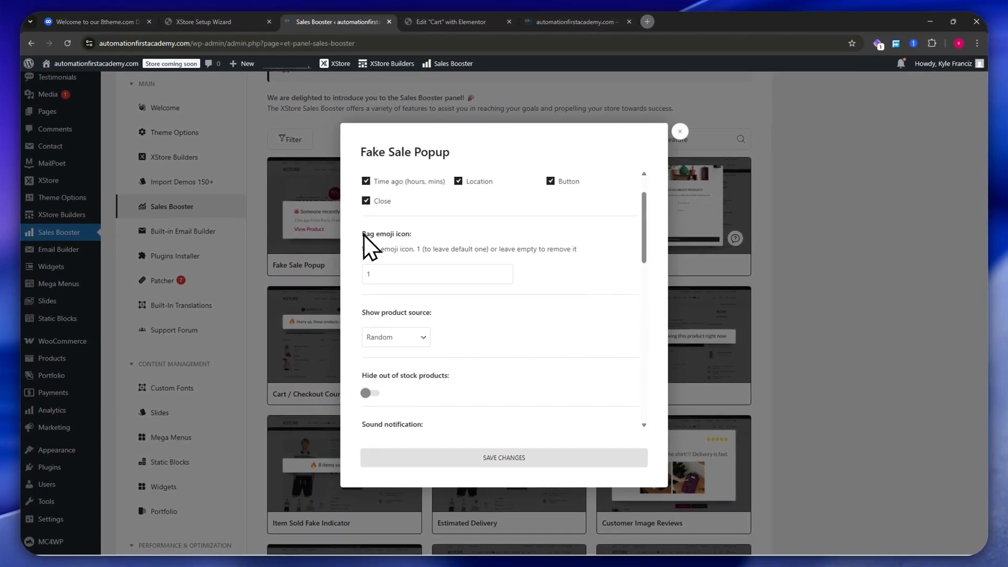
scroll(431, 266, "down", 2)
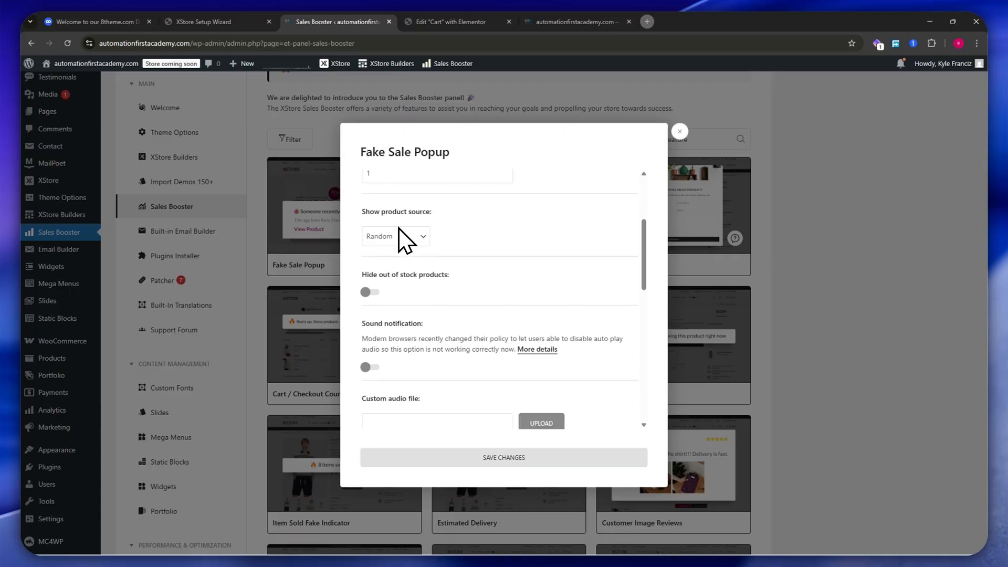
scroll(405, 236, "up", 3)
left_click(393, 324)
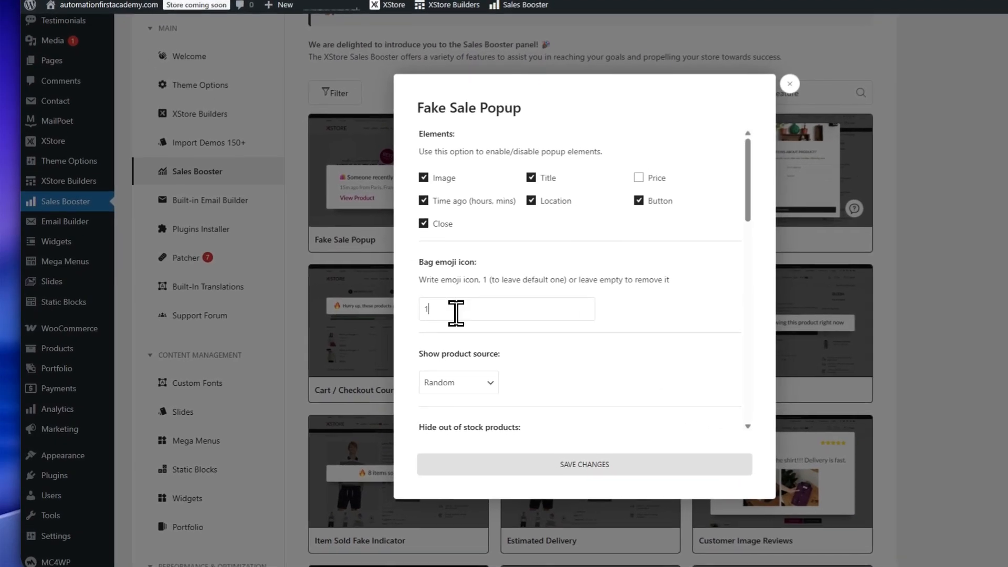
scroll(405, 318, "down", 2)
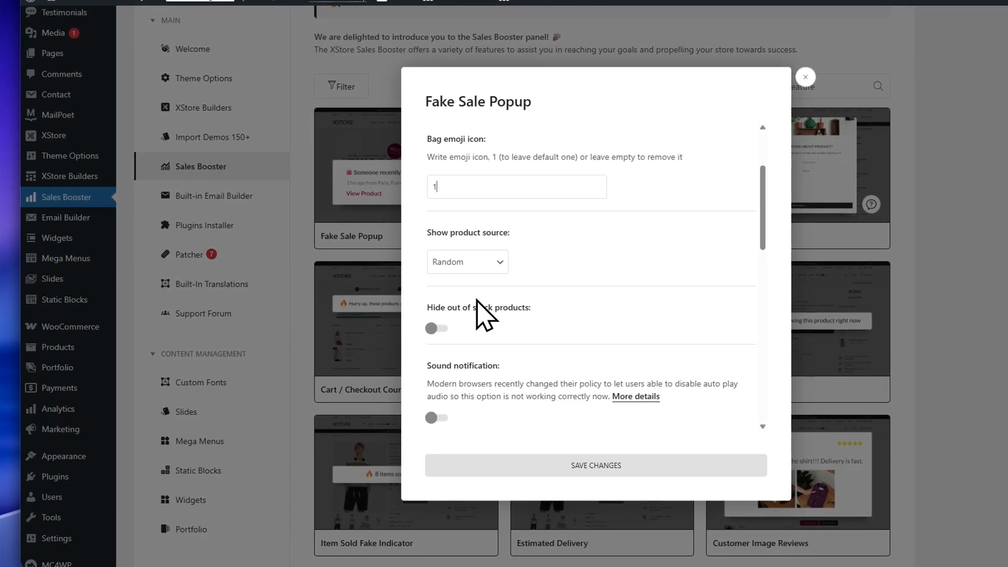
- Enable the Price element for the Fake Sale Popup and set its popup animation to Slide up
scroll(475, 284, "up", 3)
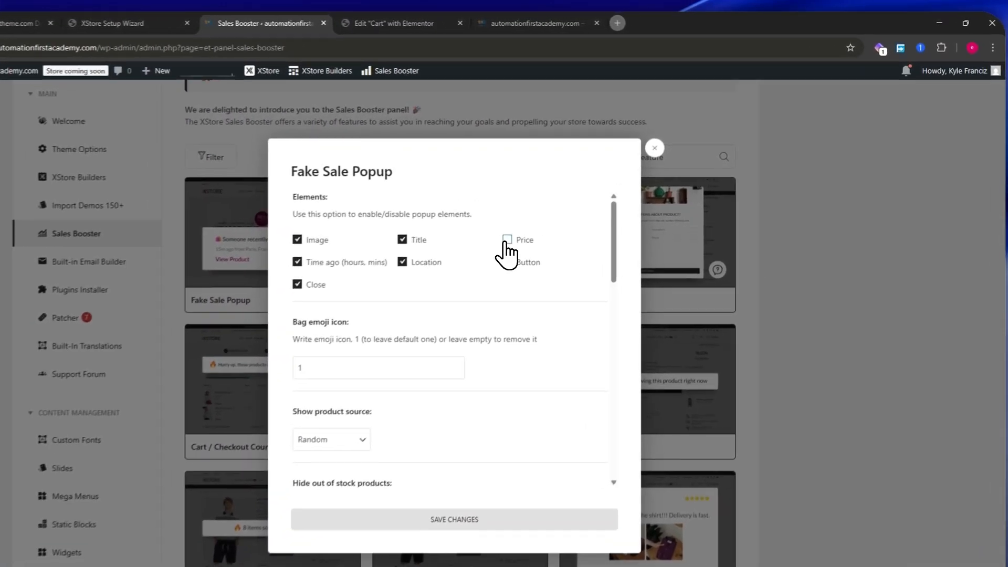
left_click(550, 212)
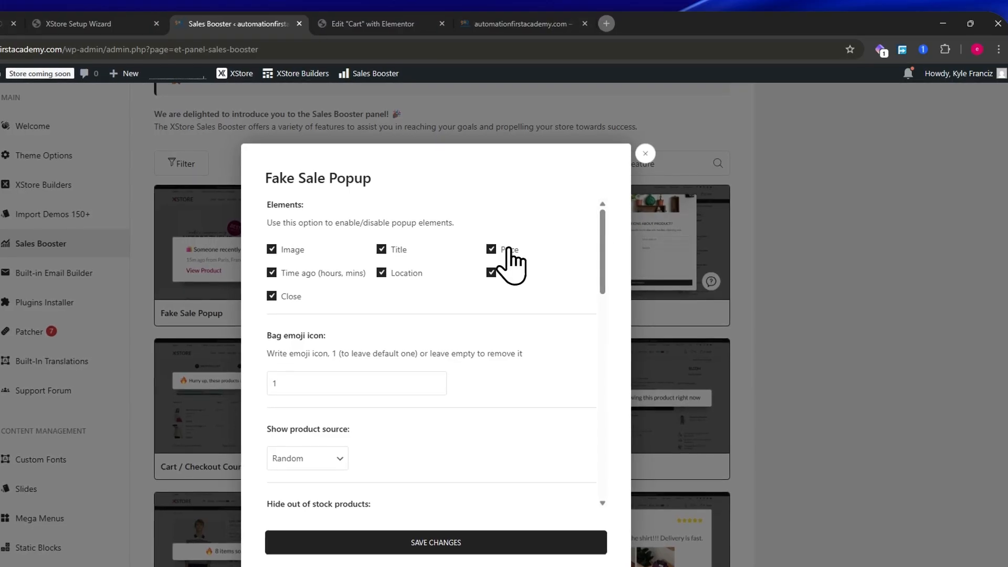
scroll(443, 292, "down", 3)
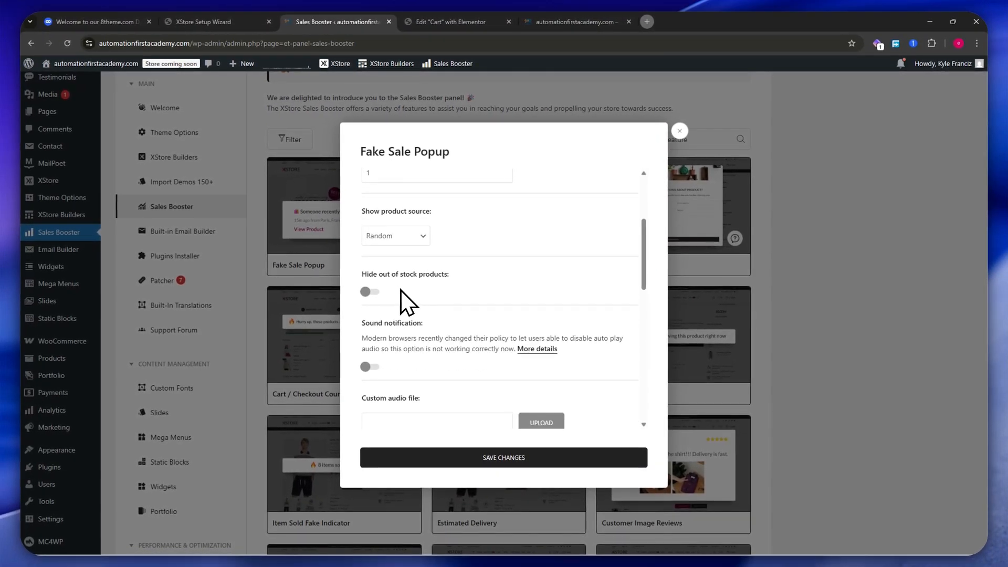
scroll(416, 282, "down", 3)
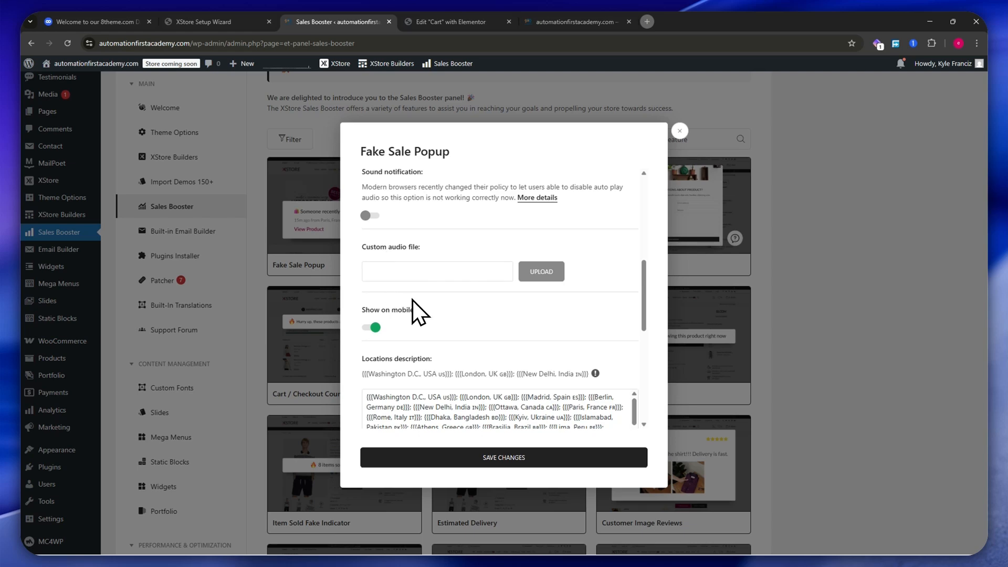
scroll(410, 300, "down", 8)
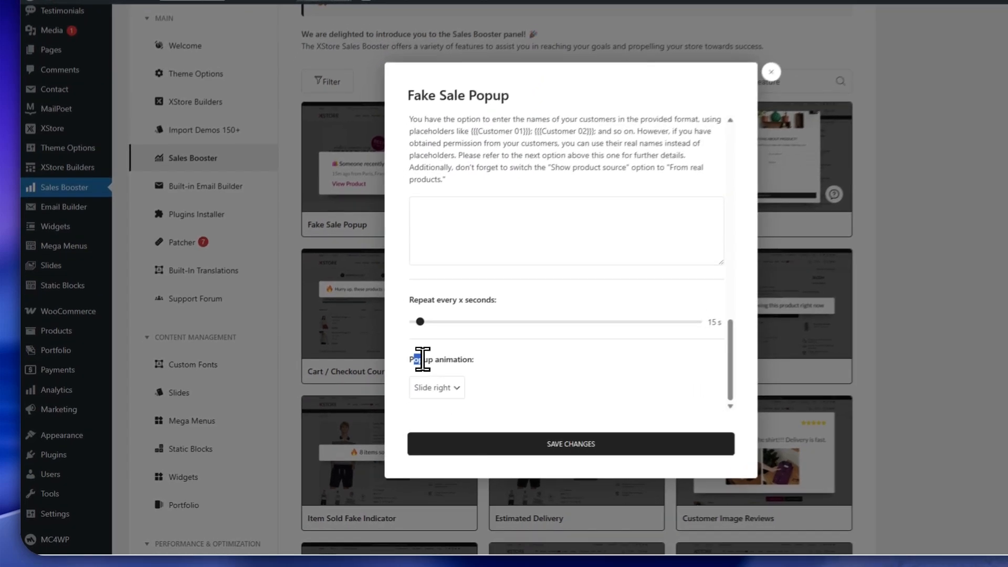
left_click_drag(367, 384, 389, 409)
left_click(388, 409)
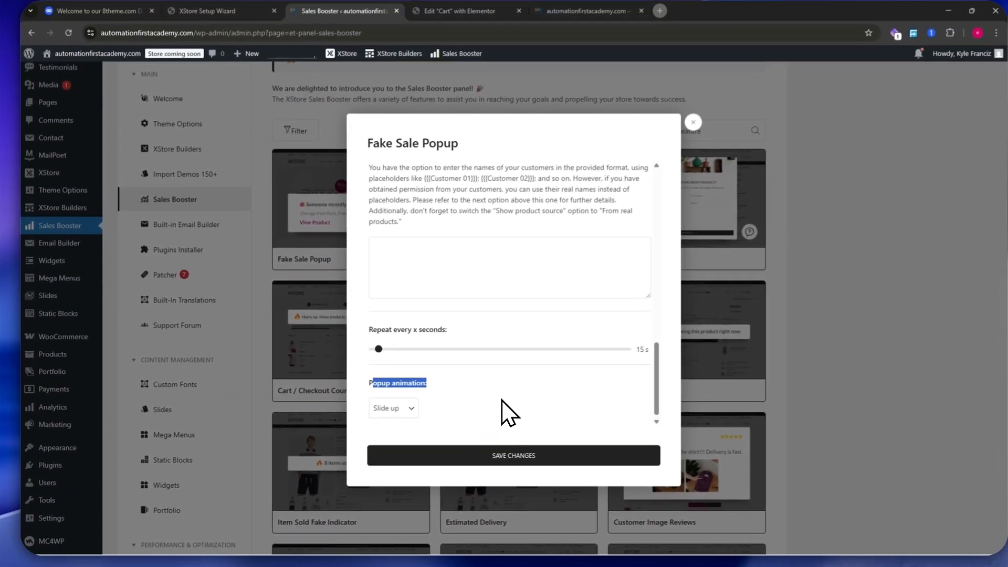
- Save the Fake Sale Popup settings and close its dialog
scroll(499, 362, "up", 15)
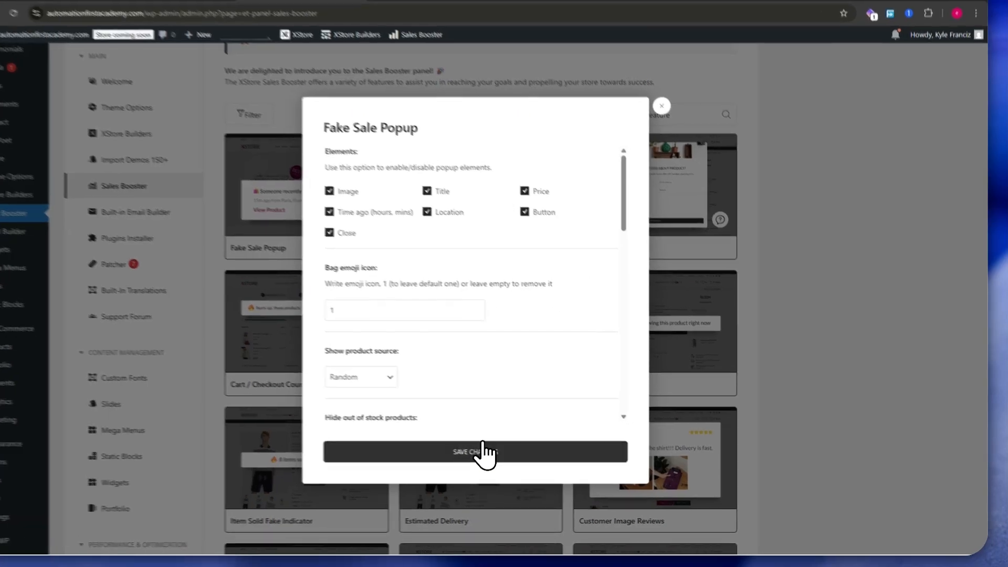
left_click(502, 457)
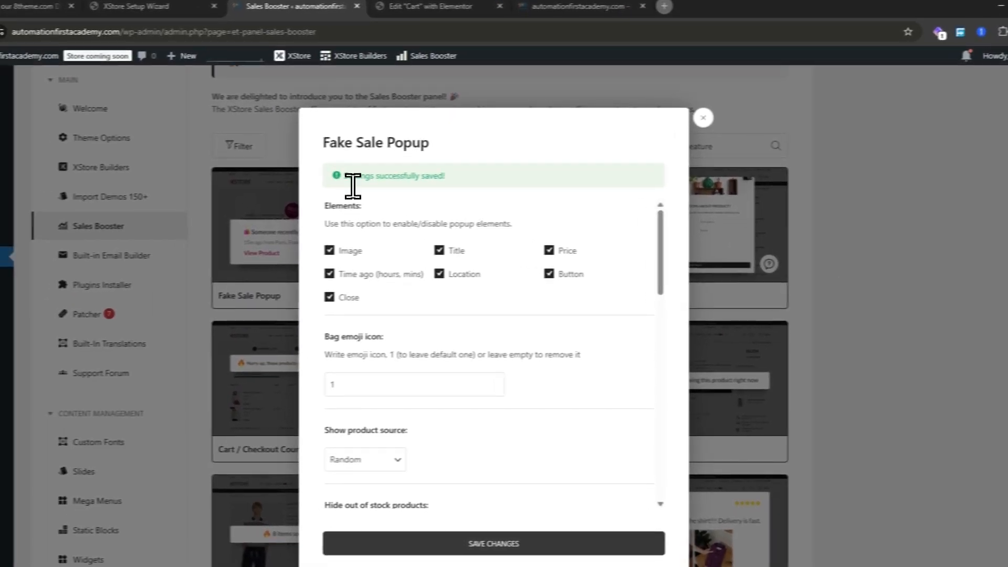
left_click_drag(349, 179, 504, 176)
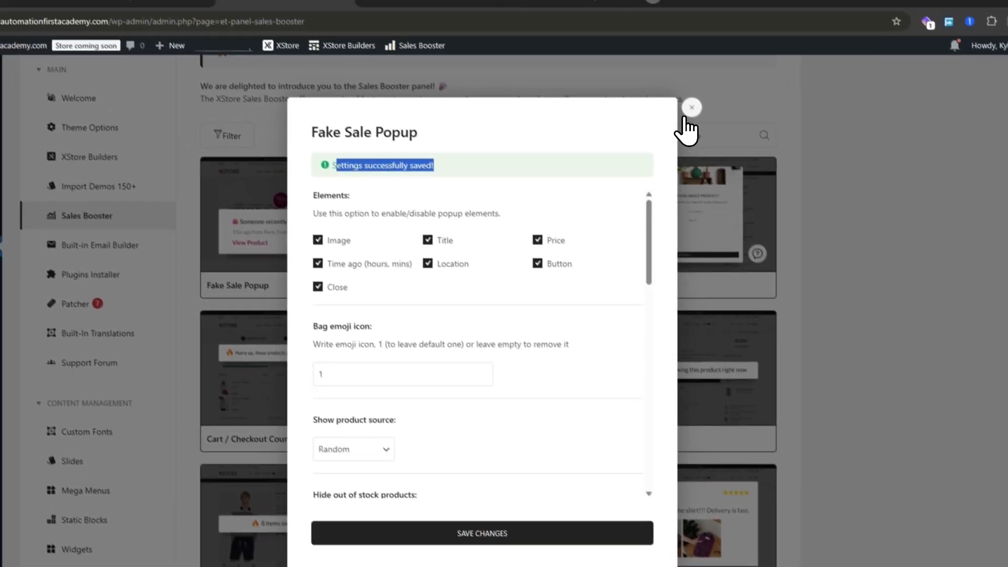
left_click(690, 108)
- Reload the storefront home page and open the product shown in the fake sale popup
mouse_move(360, 299)
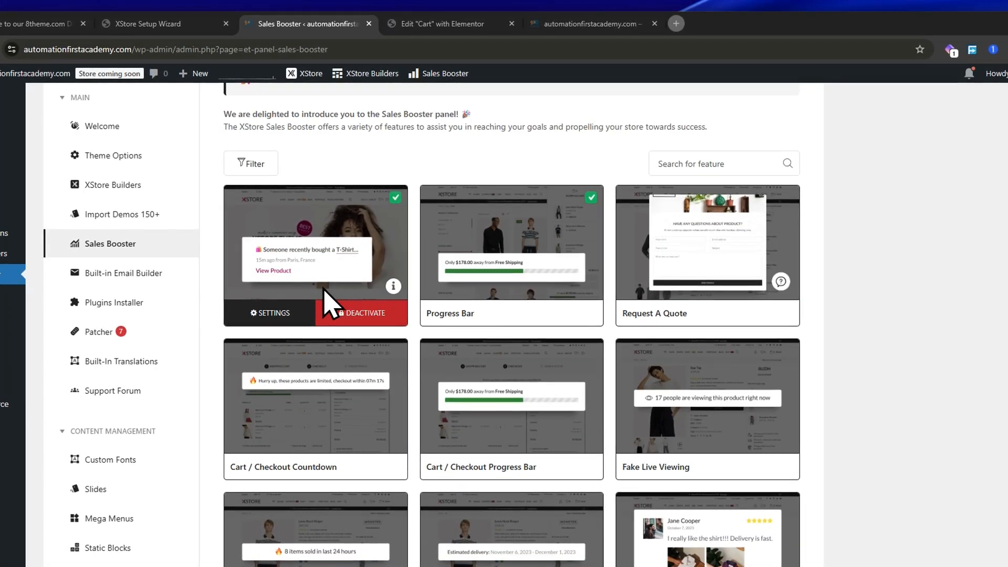
left_click(539, 30)
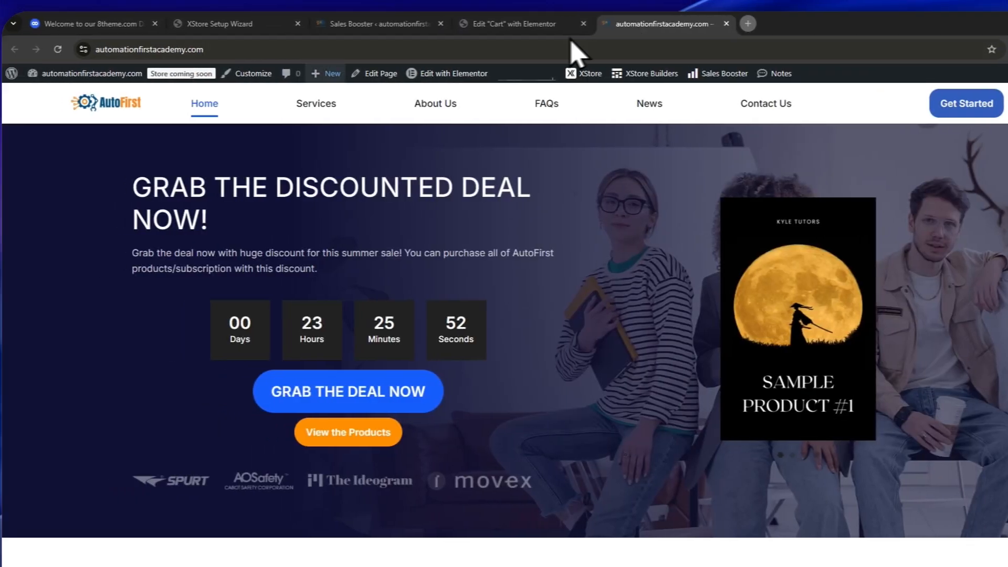
left_click(55, 48)
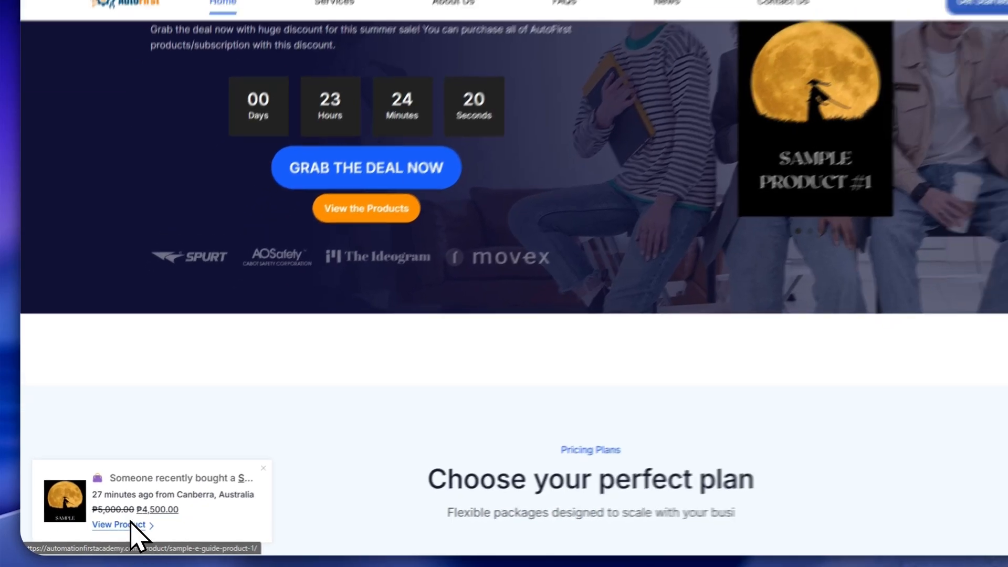
left_click(131, 524)
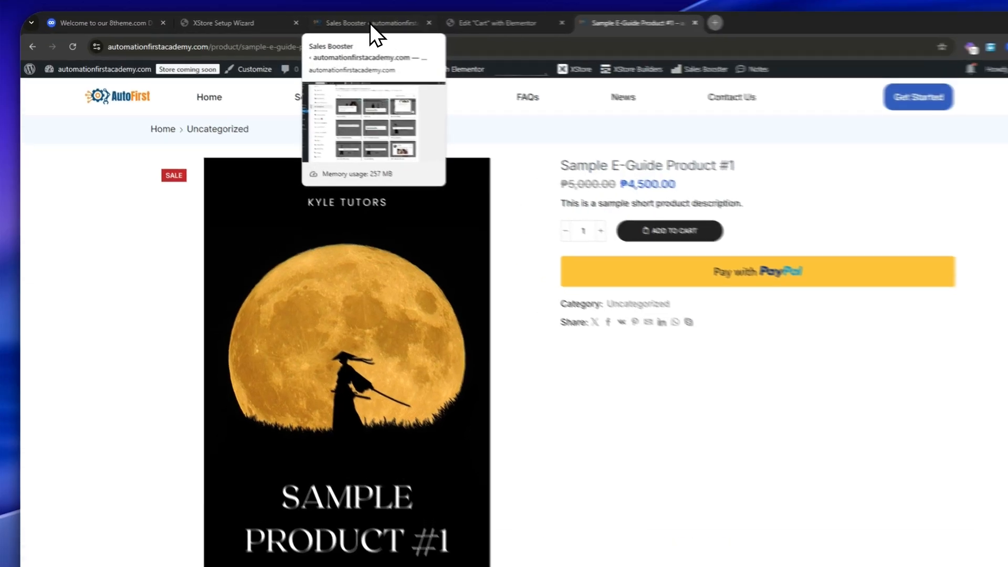
- Return to the Sales Booster panel and look over its other features, from Cart / Checkout Countdown to Floating Navigation Panel
left_click(369, 23)
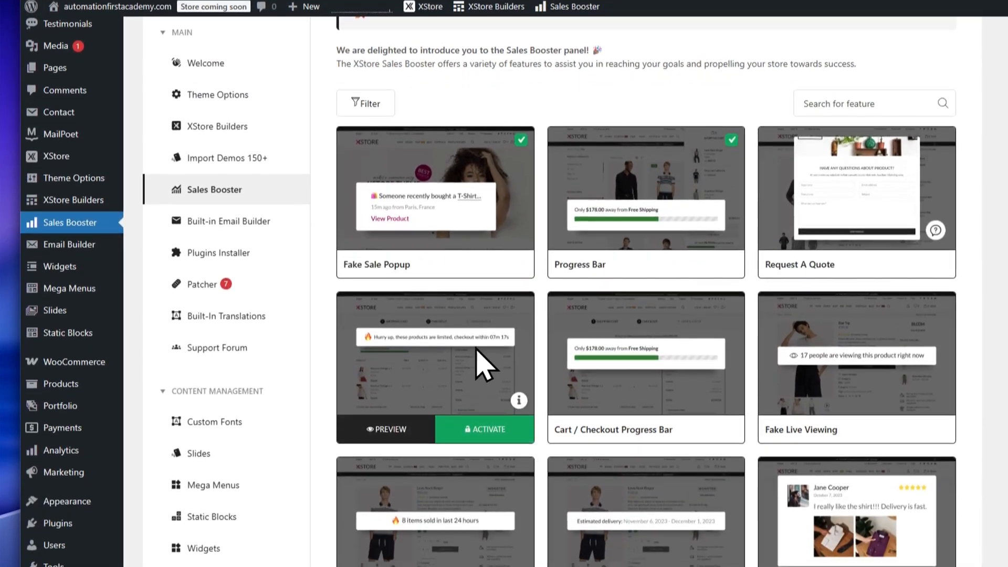
scroll(493, 247, "down", 3)
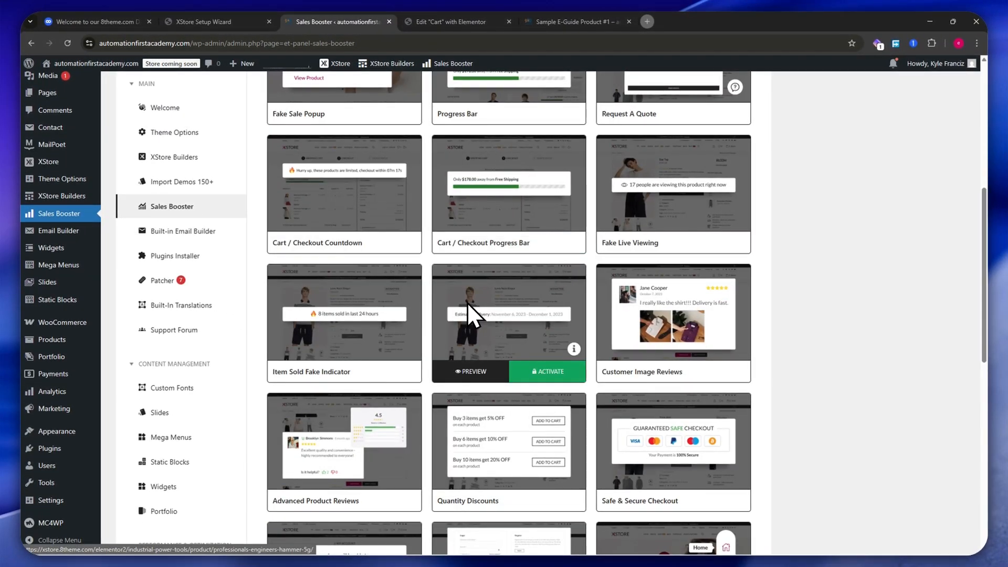
scroll(538, 341, "down", 3)
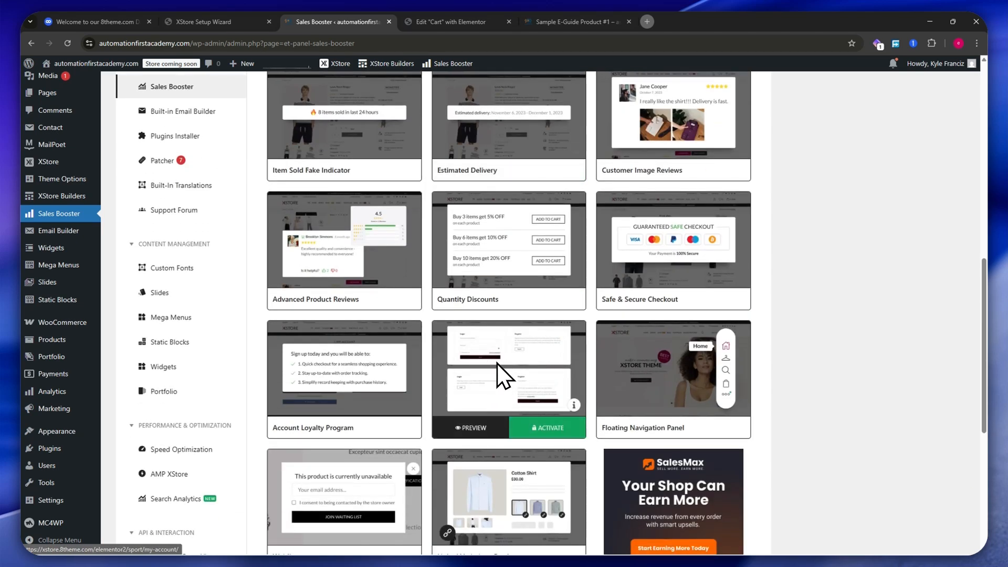
scroll(494, 362, "up", 8)
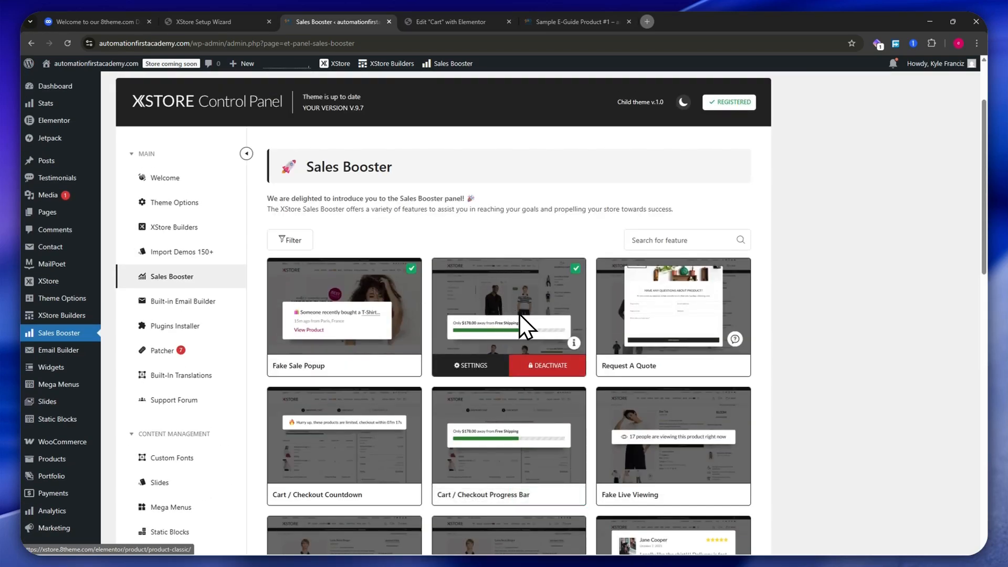
scroll(517, 313, "down", 2)
scroll(521, 321, "down", 8)
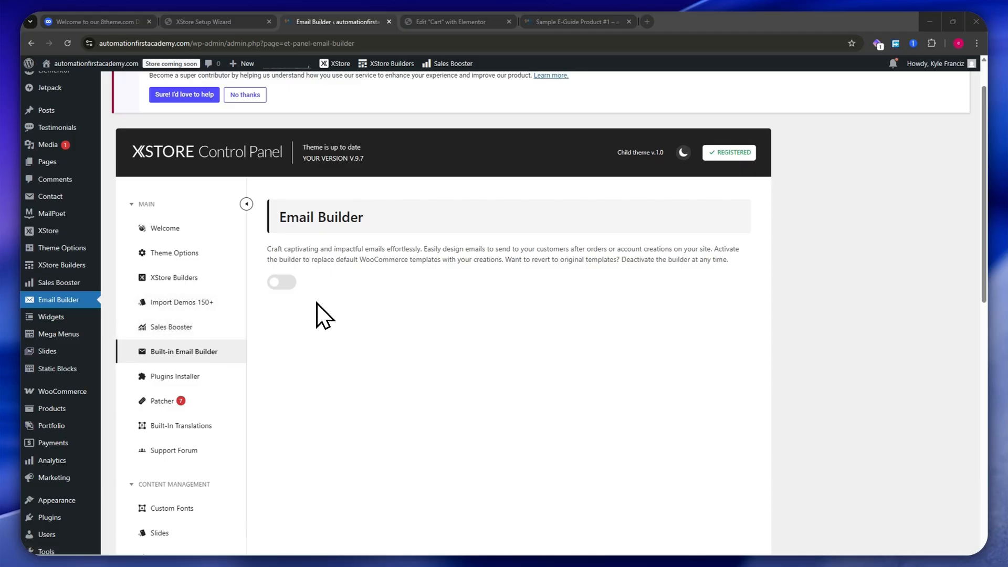
- Read the built-in Email Builder description and activate the builder
left_click_drag(274, 250, 510, 249)
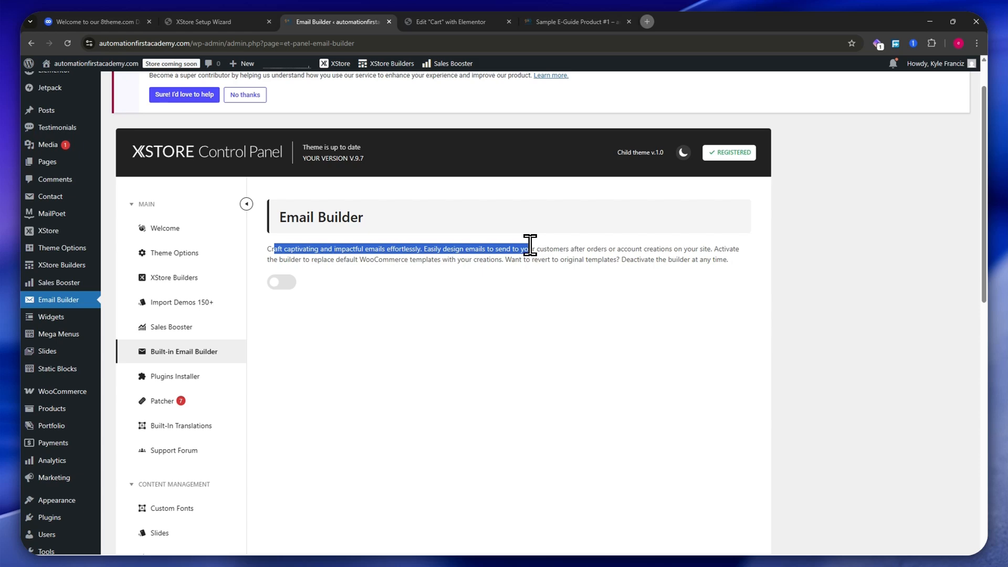
left_click(549, 277)
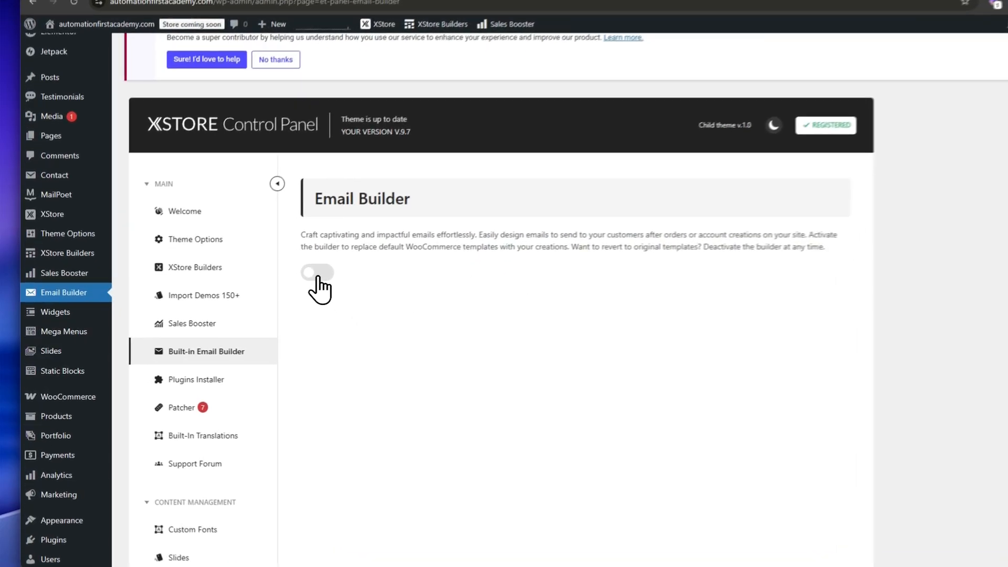
left_click(278, 282)
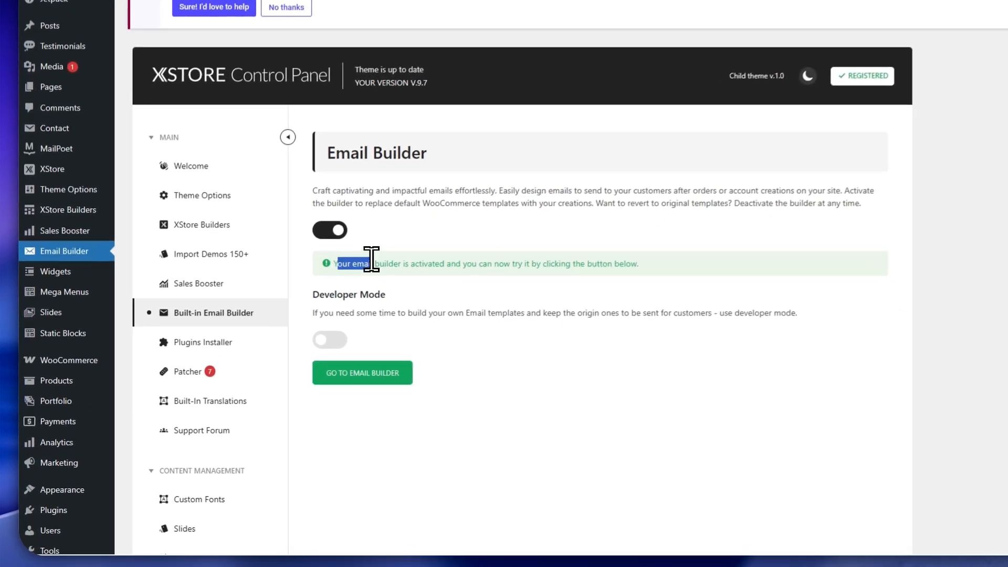
left_click_drag(371, 260, 599, 250)
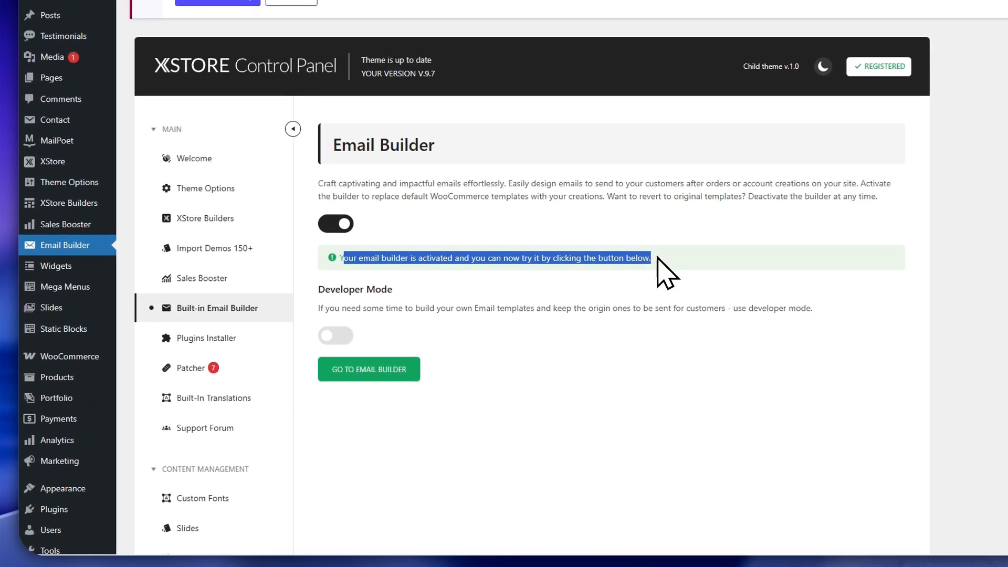
left_click(647, 276)
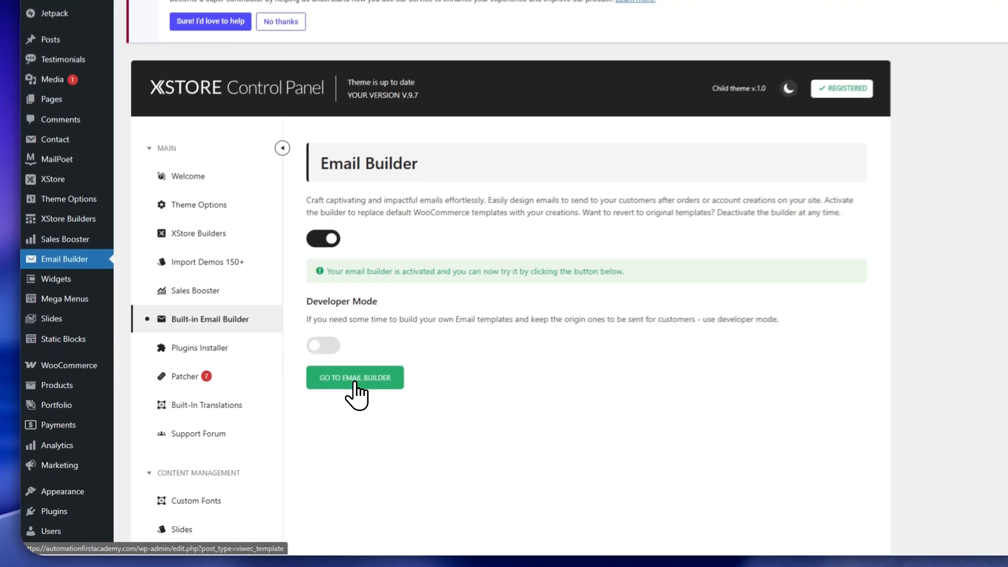
- Go to the Email Builder templates and look through the list of email subjects and types
left_click(309, 405)
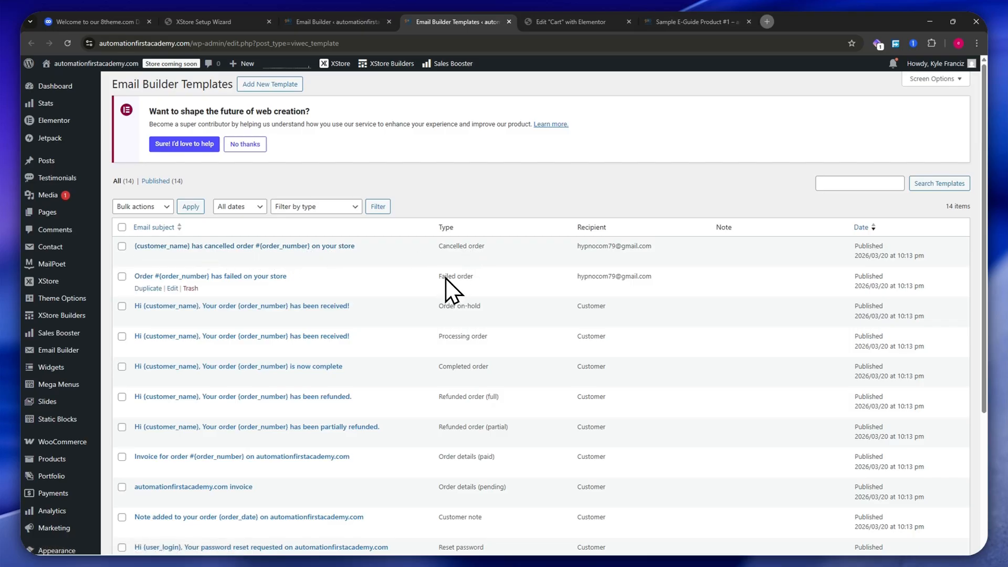
scroll(456, 409, "down", 5)
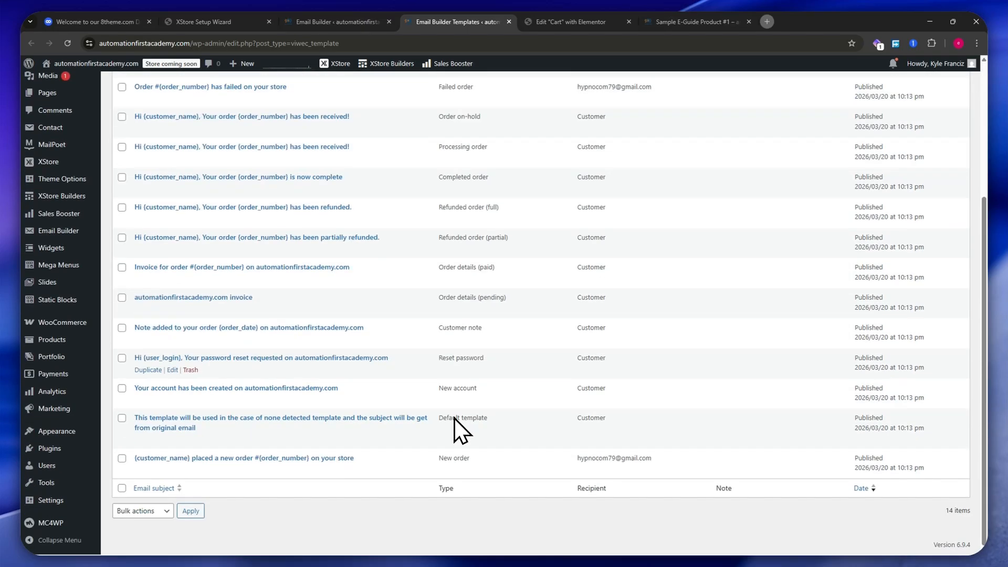
scroll(455, 418, "up", 5)
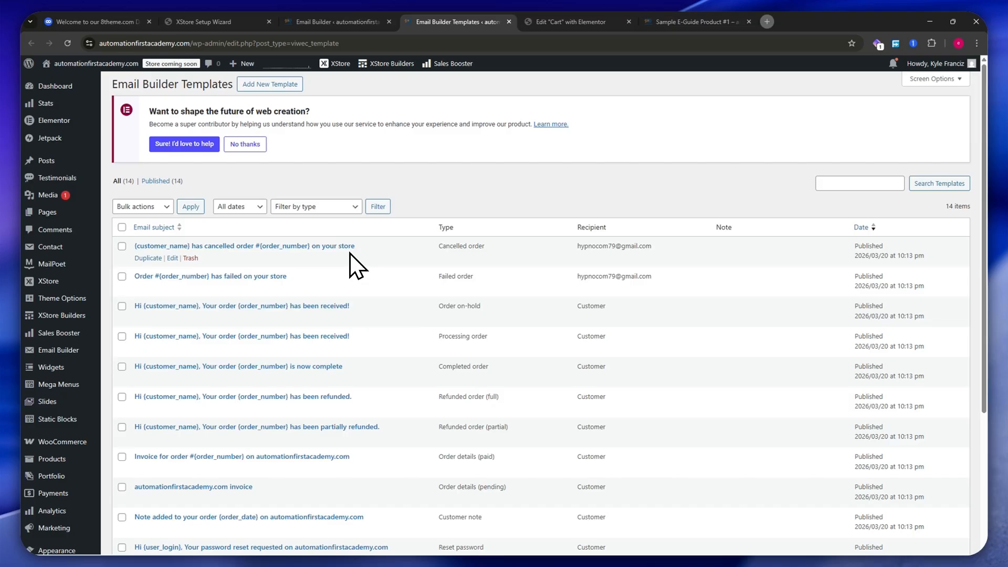
- Open the cancelled order email template for editing and try placing a 1 Column layout below the logo header
left_click(172, 258)
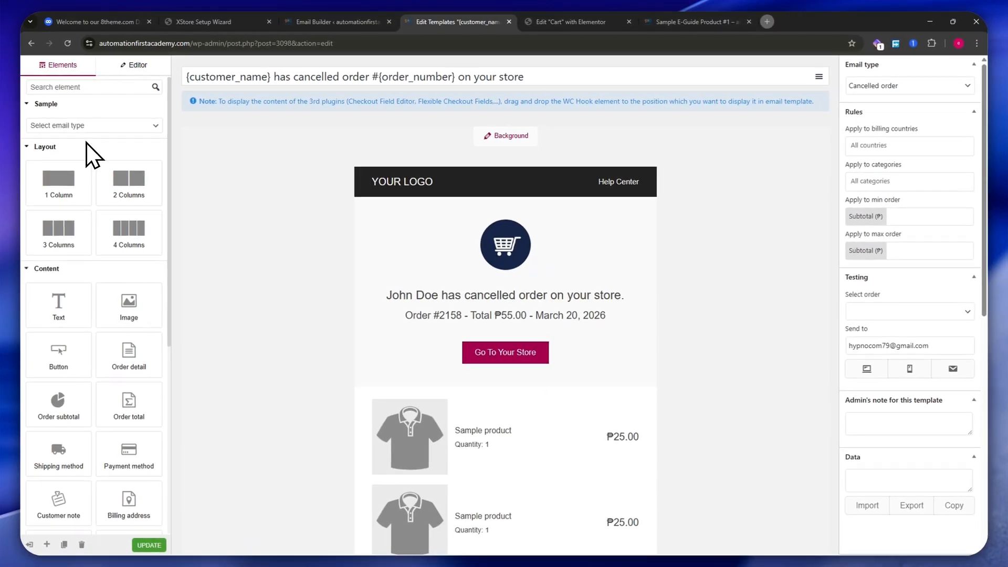
left_click_drag(83, 176, 431, 230)
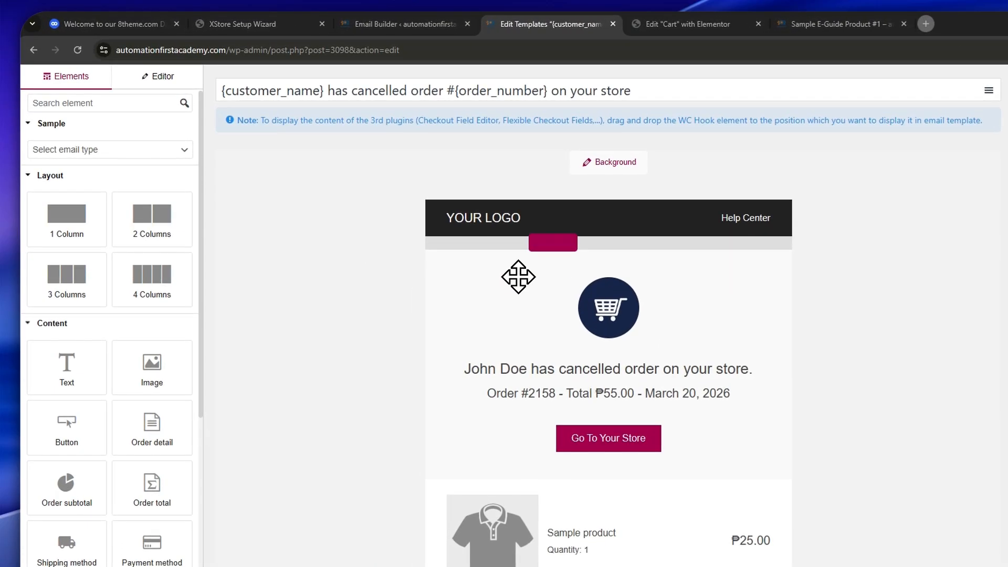
left_click_drag(518, 277, 79, 220)
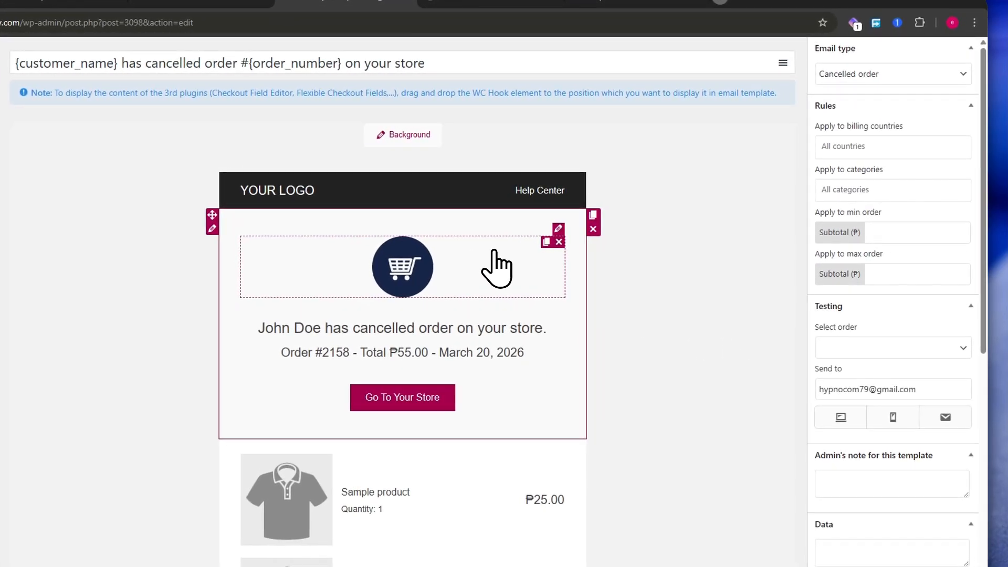
- Examine the size, alignment, padding and background options of the cart image in the cancelled order template
left_click(496, 268)
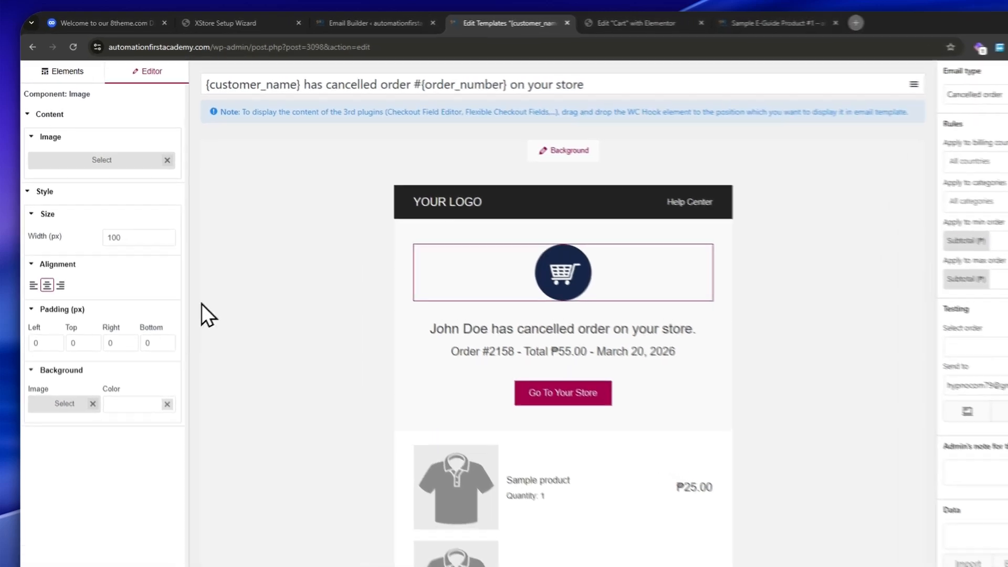
left_click(230, 224)
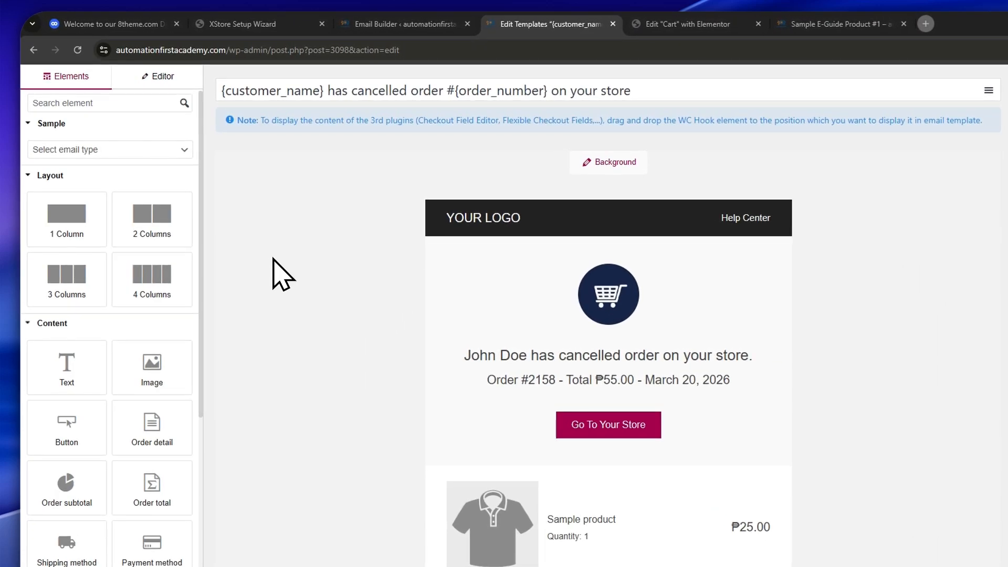
scroll(273, 283, "down", 2)
scroll(387, 367, "up", 1)
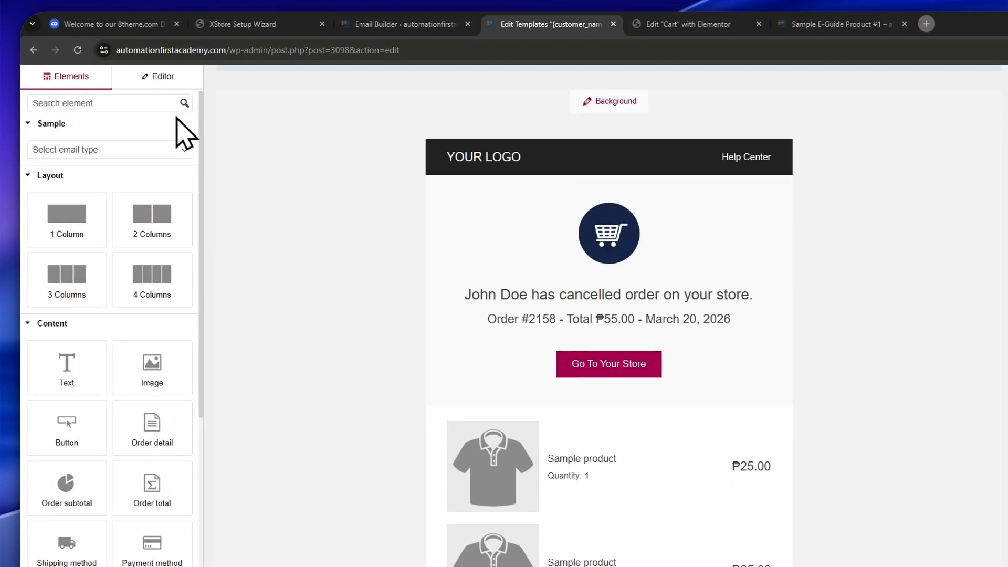
left_click(152, 96)
left_click(266, 185)
left_click(154, 85)
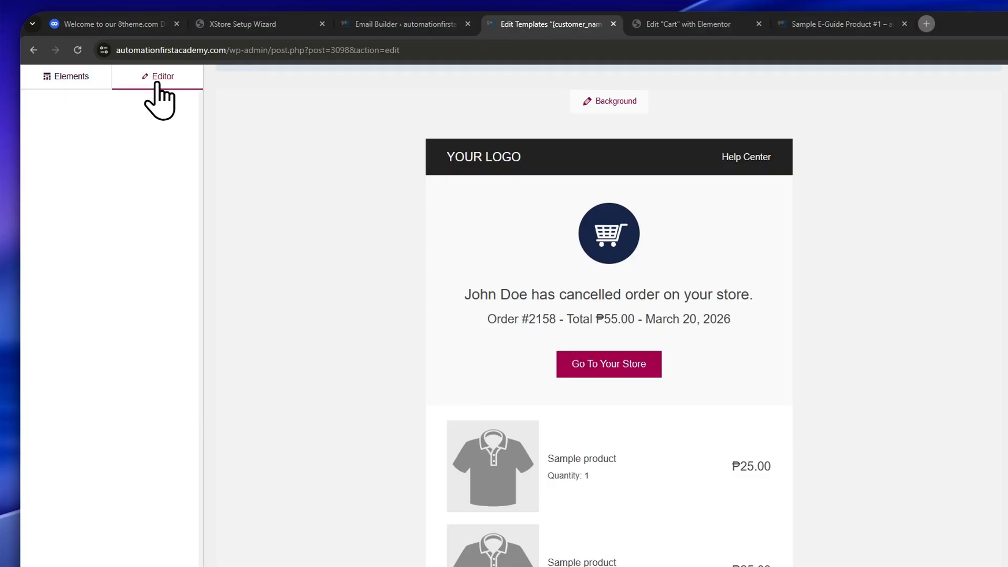
left_click(553, 235)
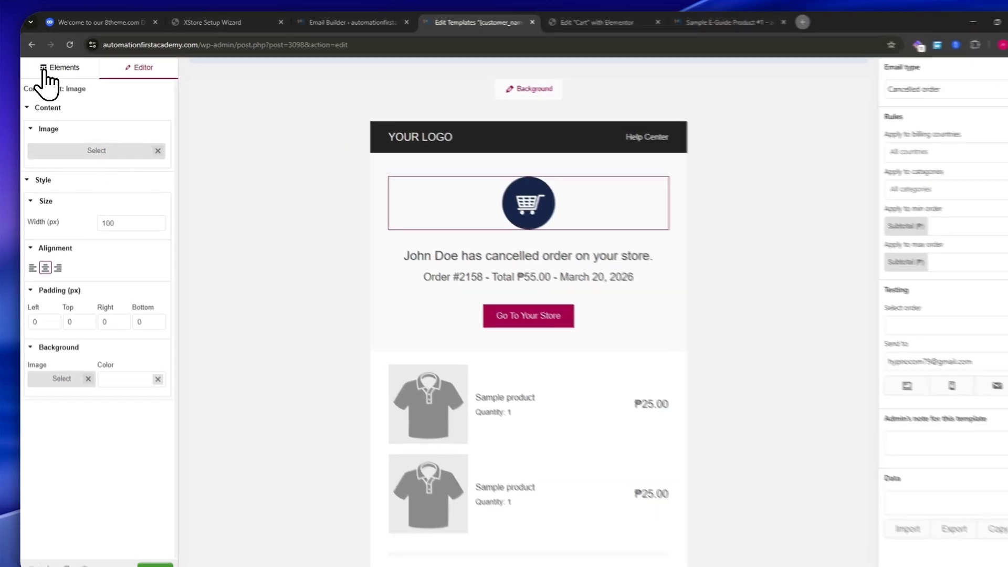
- Look over the available email elements and the cancelled order template's content from the logo header to the footer
left_click(45, 74)
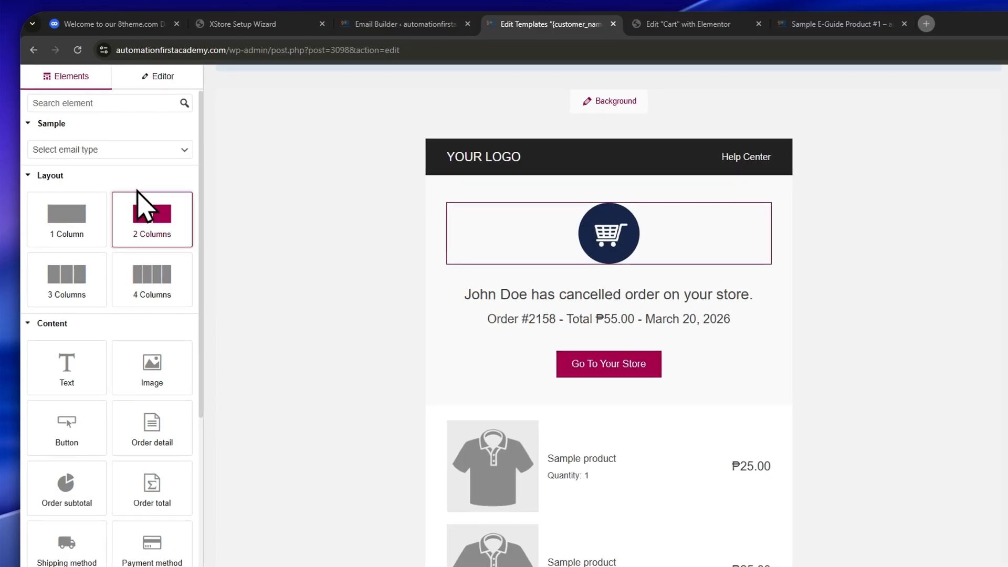
scroll(166, 328, "down", 5)
scroll(764, 336, "up", 1)
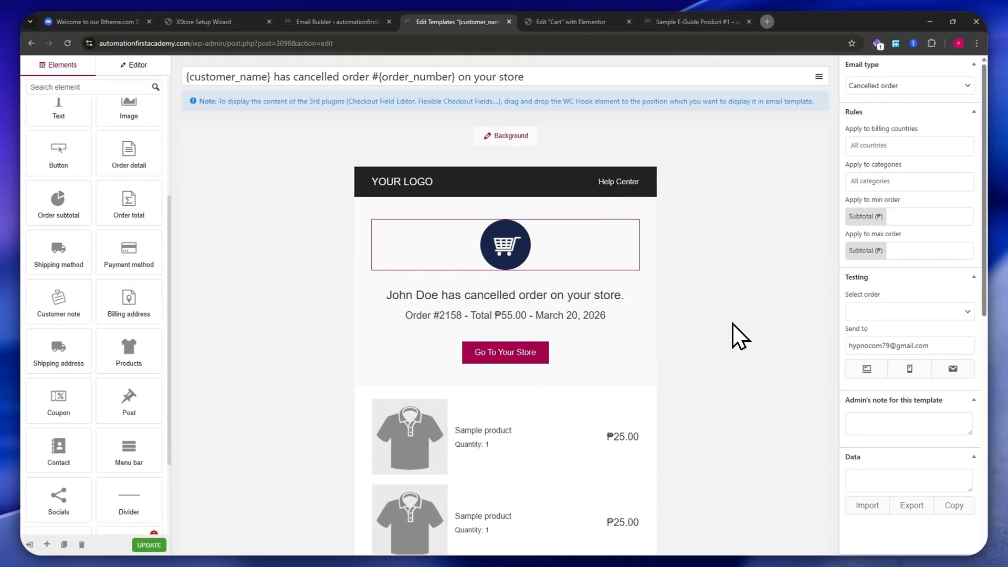
scroll(659, 305, "down", 8)
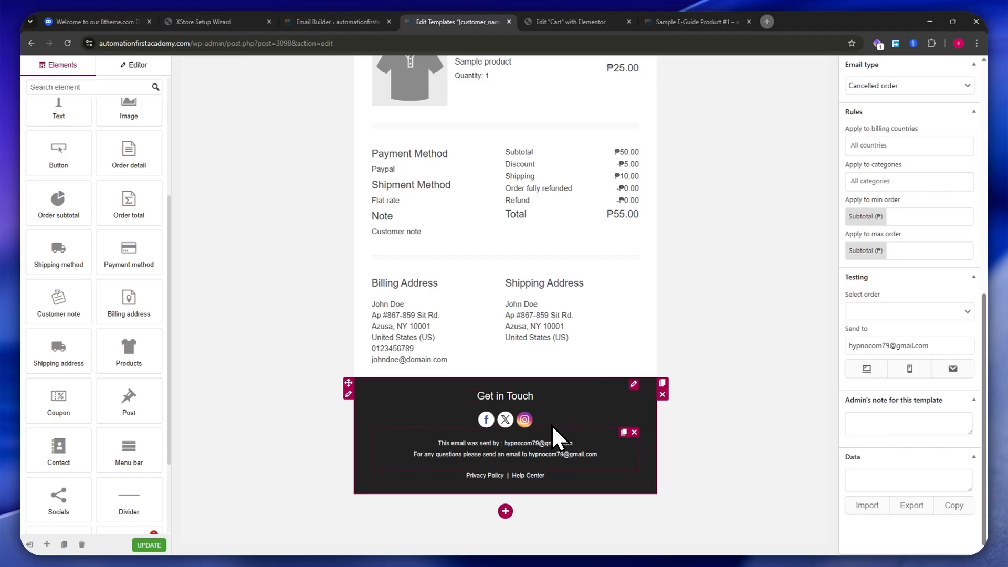
scroll(541, 399, "up", 1)
scroll(540, 393, "up", 8)
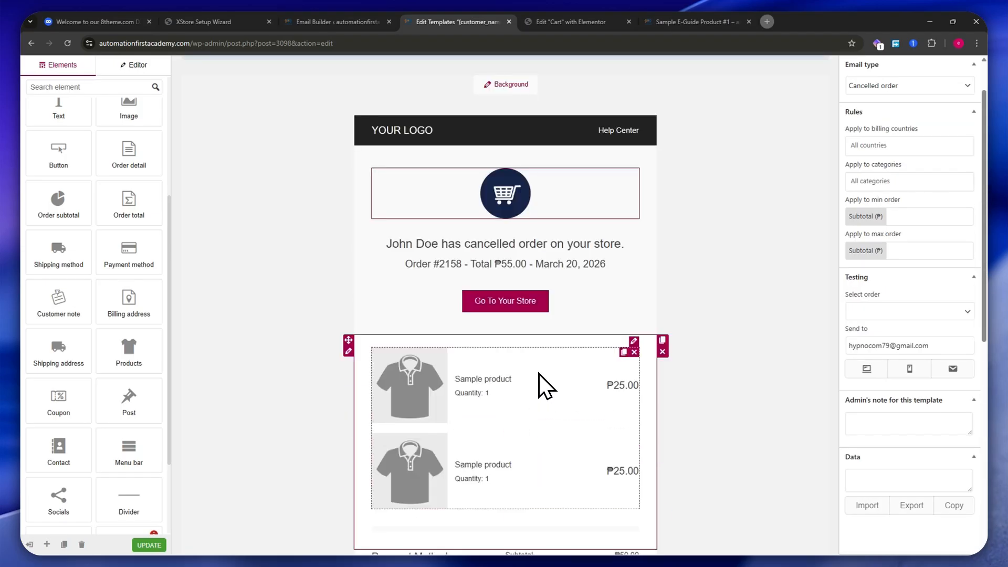
scroll(537, 371, "up", 1)
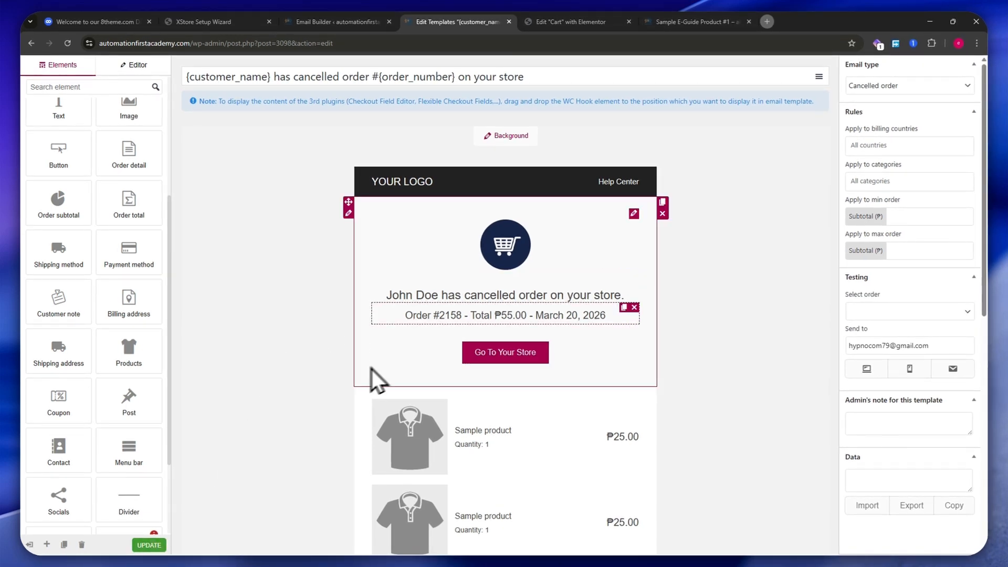
- Recheck the cancelled order template's layout, and return to the Email Builder templates list to browse the other emails
scroll(462, 283, "down", 5)
scroll(475, 273, "up", 5)
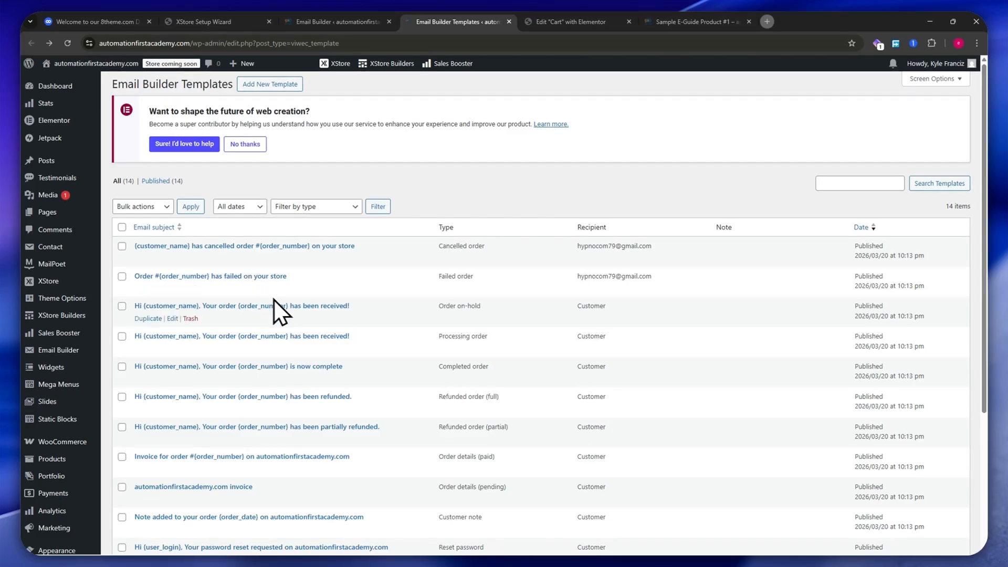
scroll(286, 331, "down", 4)
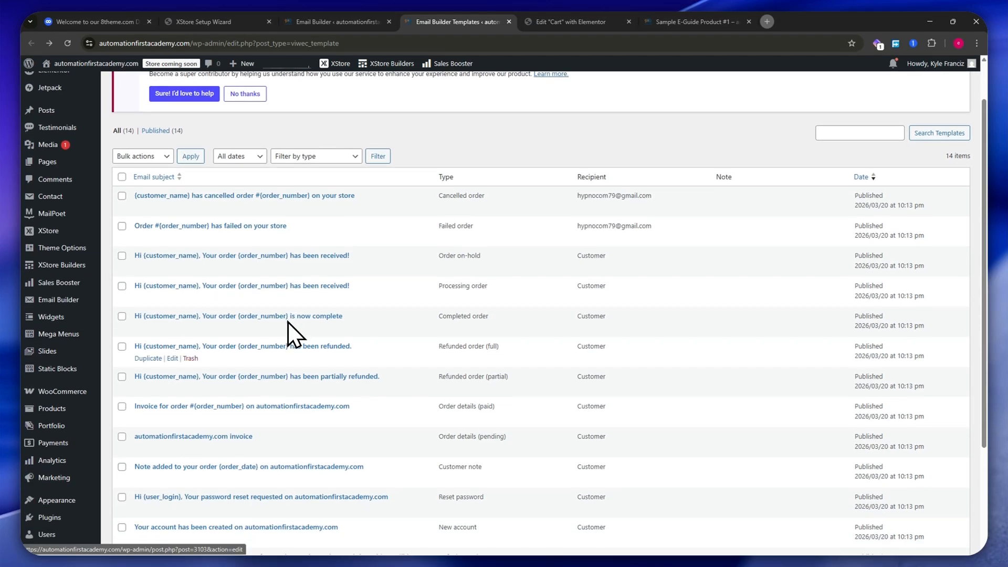
- Leave the email templates list, open the XStore Patcher and look over its available patches
scroll(344, 297, "up", 5)
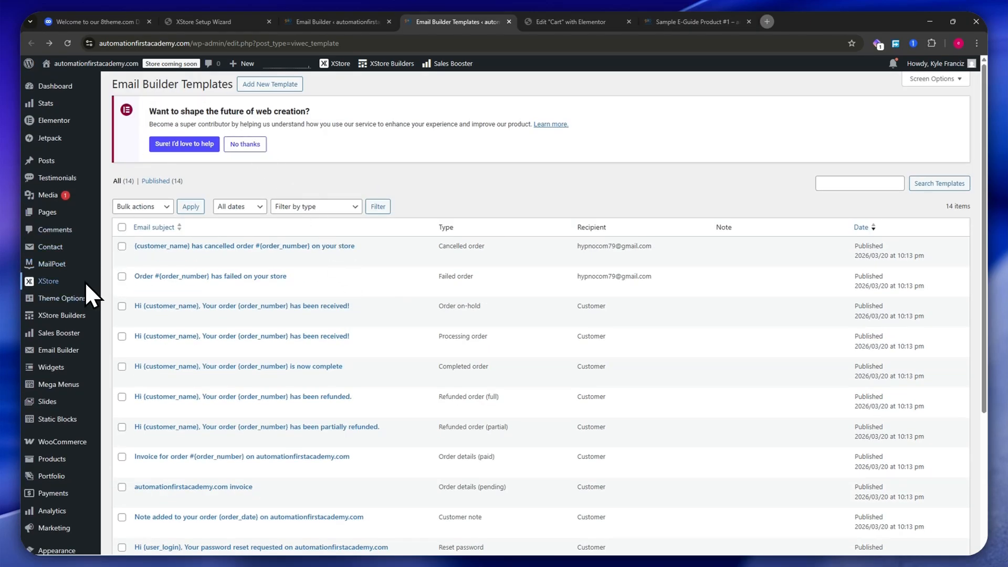
mouse_move(74, 311)
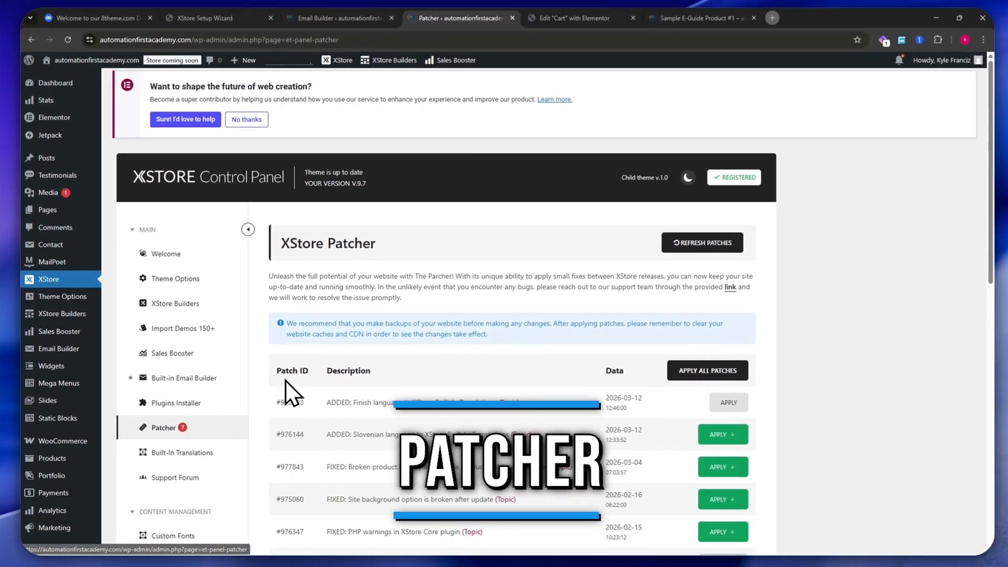
scroll(296, 362, "down", 2)
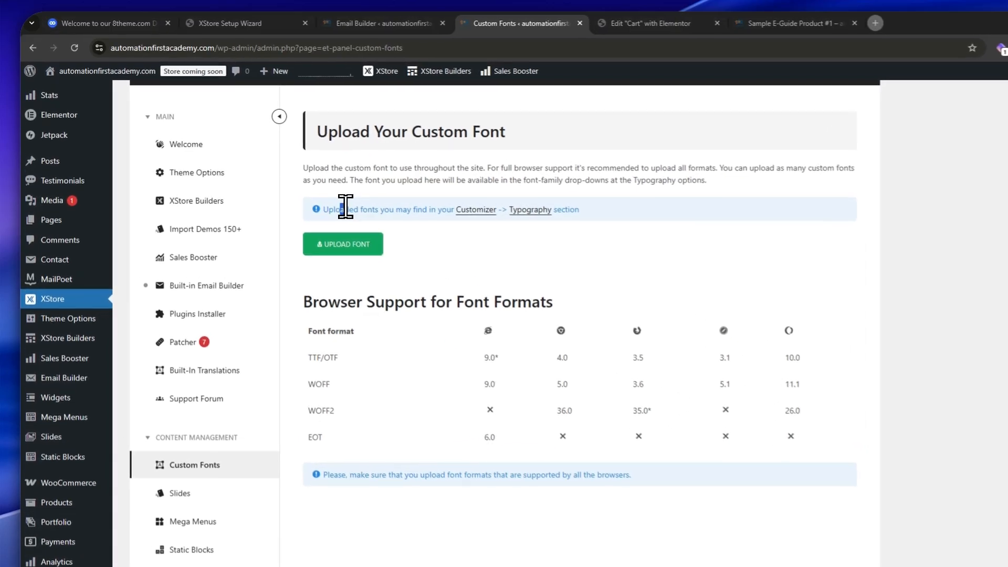
- Review the Custom Fonts page, including its font upload form and the browser support table for font formats
left_click_drag(300, 184, 342, 184)
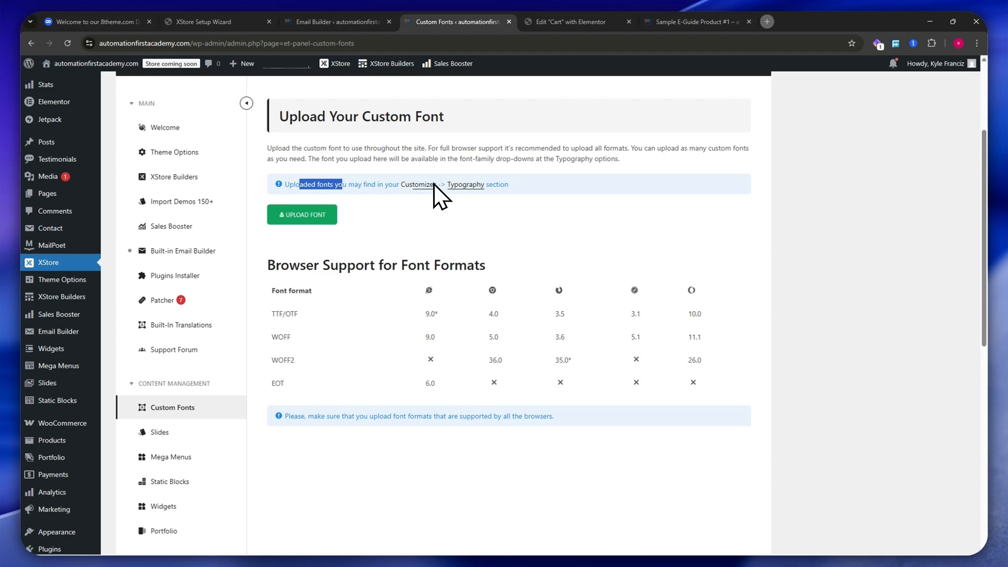
left_click(383, 217)
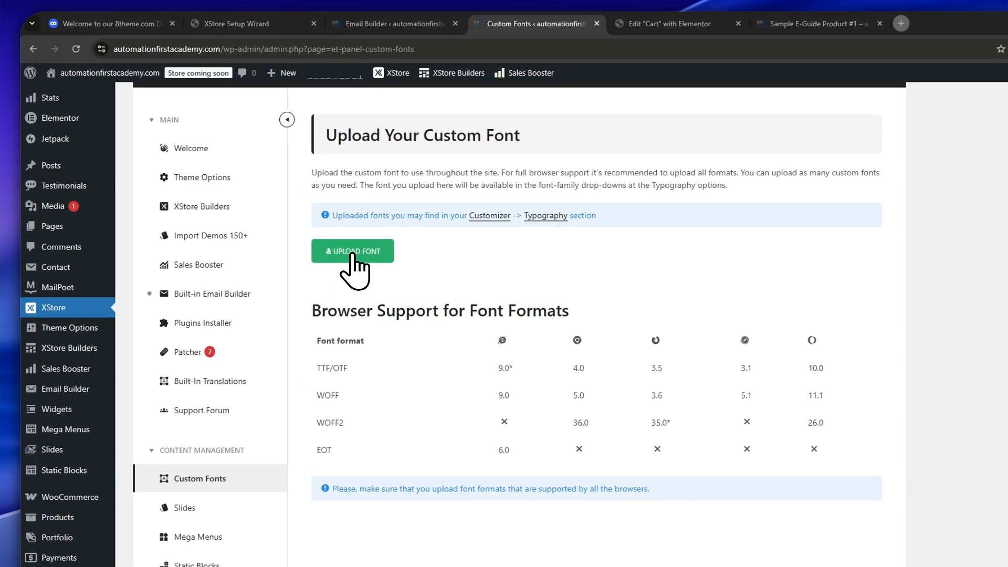
left_click(353, 252)
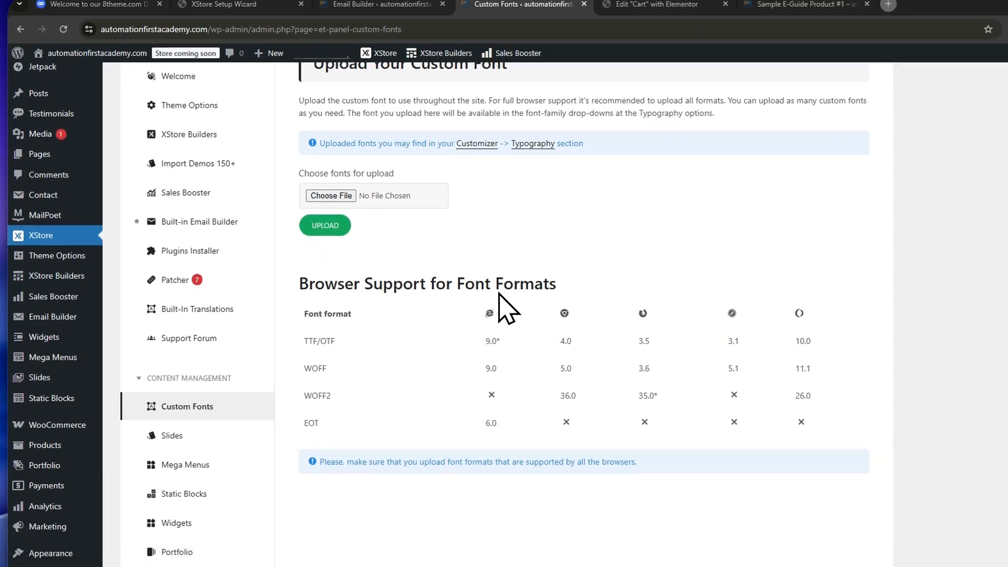
scroll(499, 294, "down", 1)
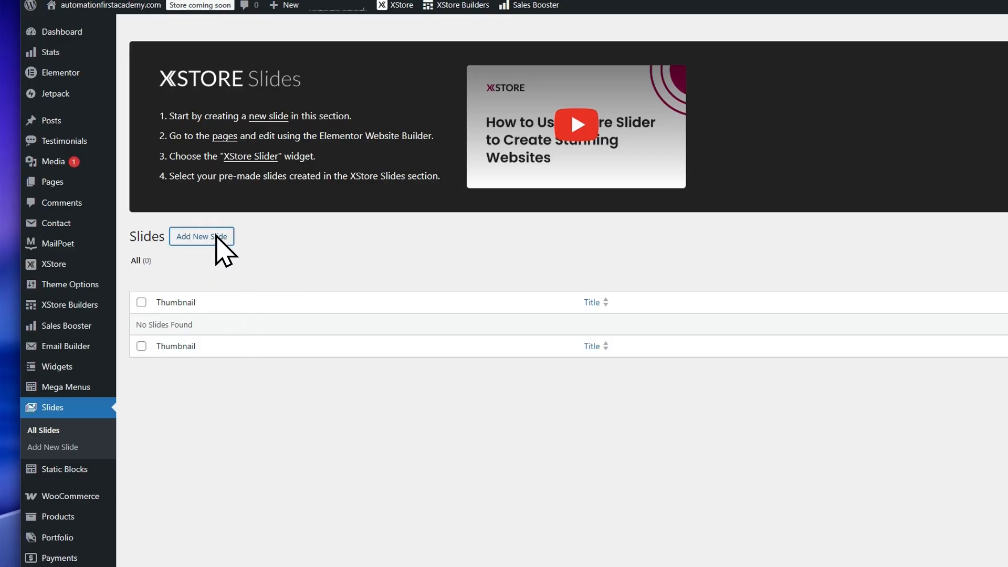
- Create a new XStore slide and insert the red "Collective Products" basketball template into it
left_click(215, 236)
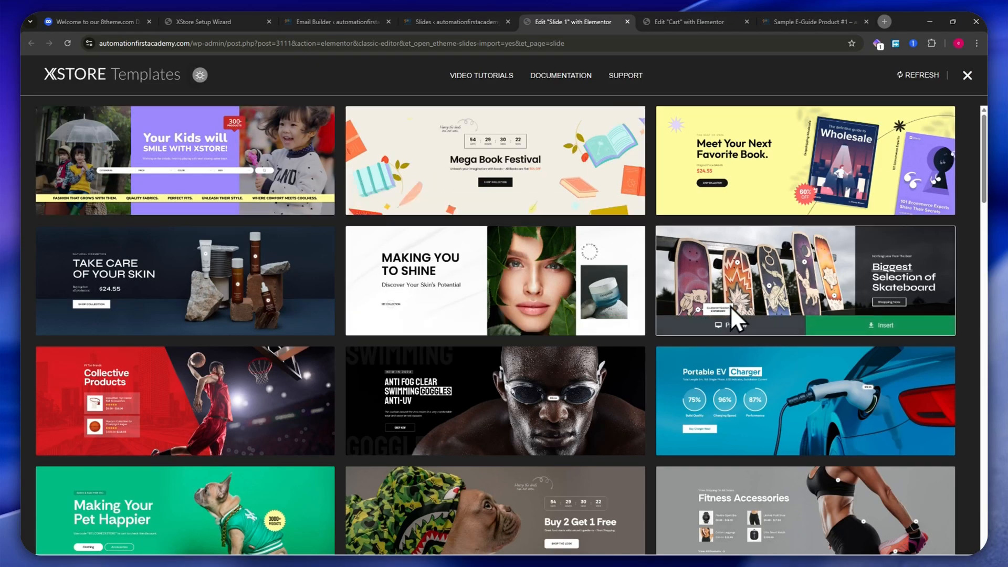
scroll(484, 432, "down", 1)
scroll(484, 432, "down", 2)
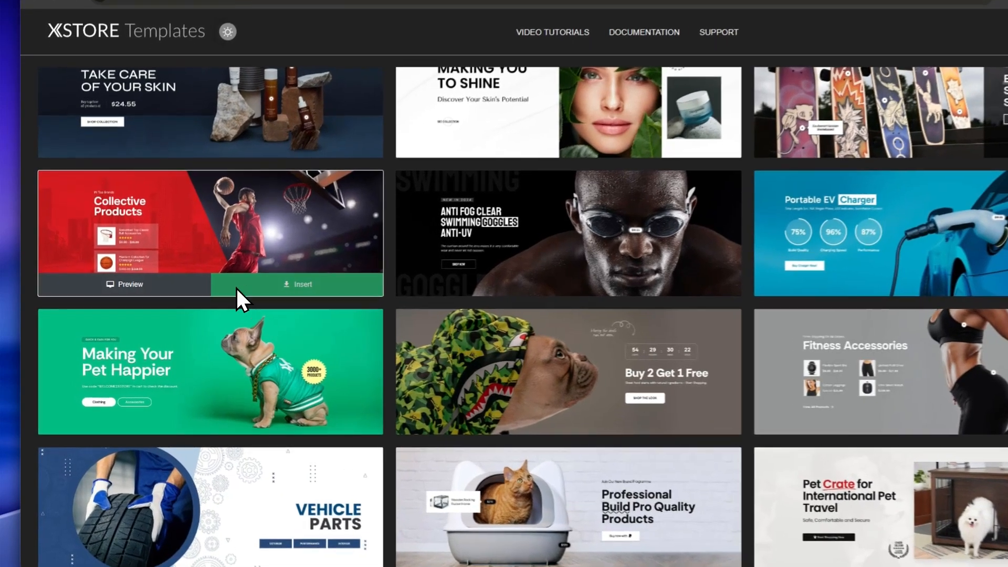
left_click(220, 294)
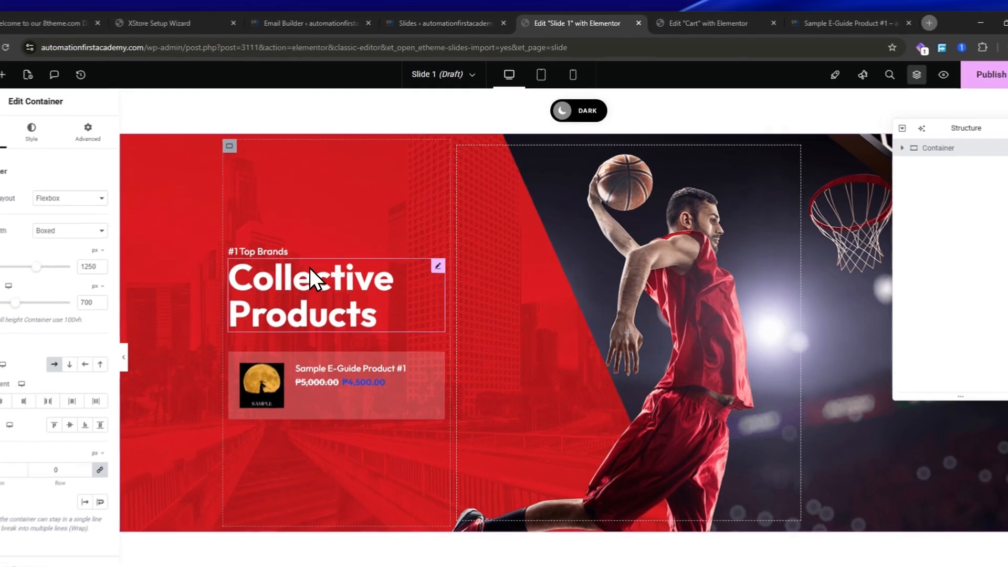
- Check the settings of the "Collective Products" heading and publish the slide
left_click(348, 250)
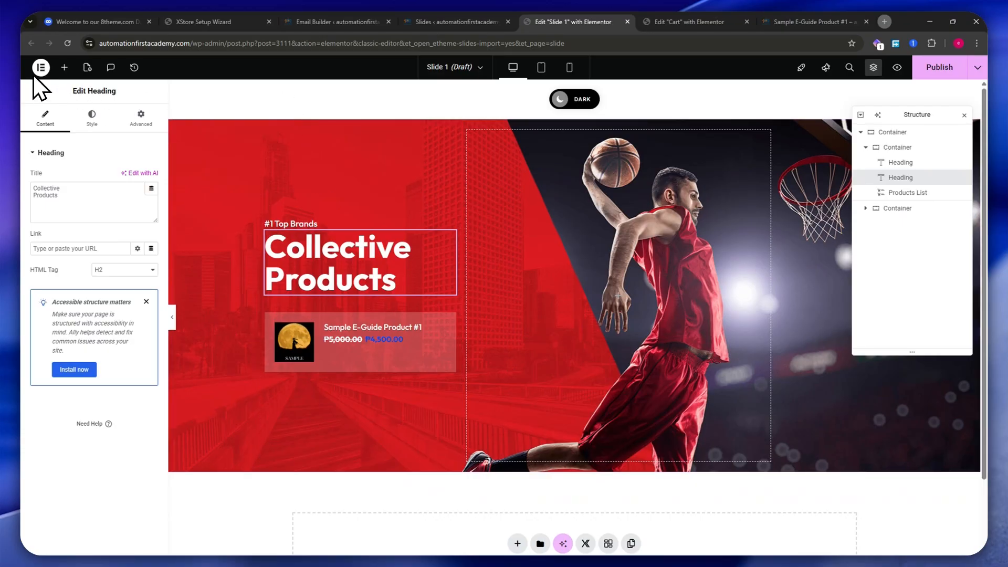
left_click(92, 118)
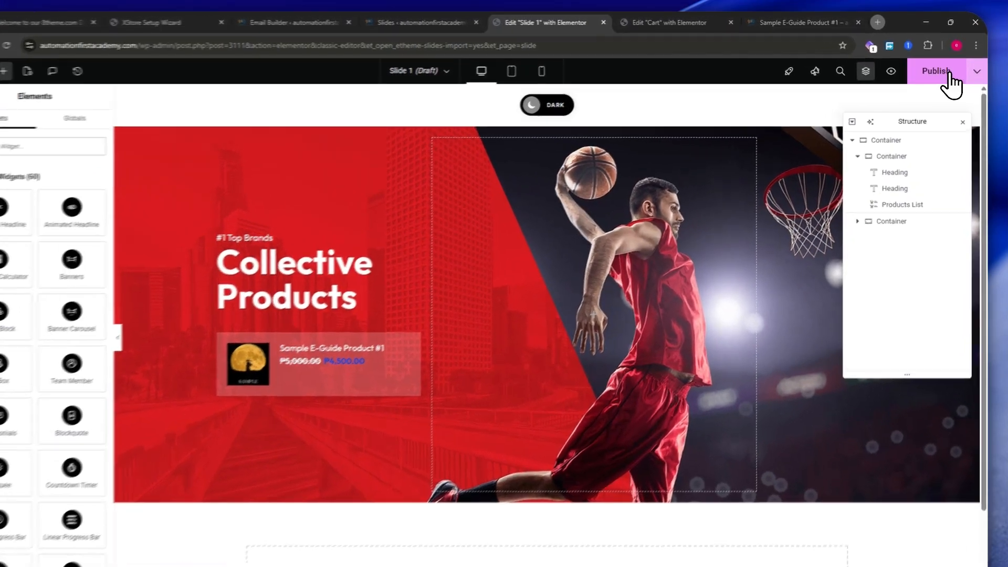
left_click(955, 74)
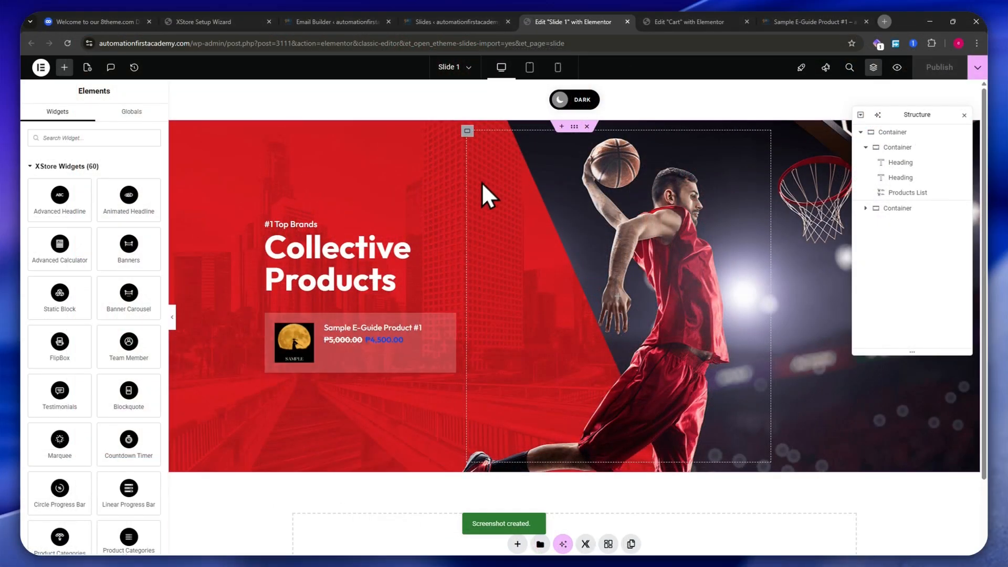
left_click(452, 20)
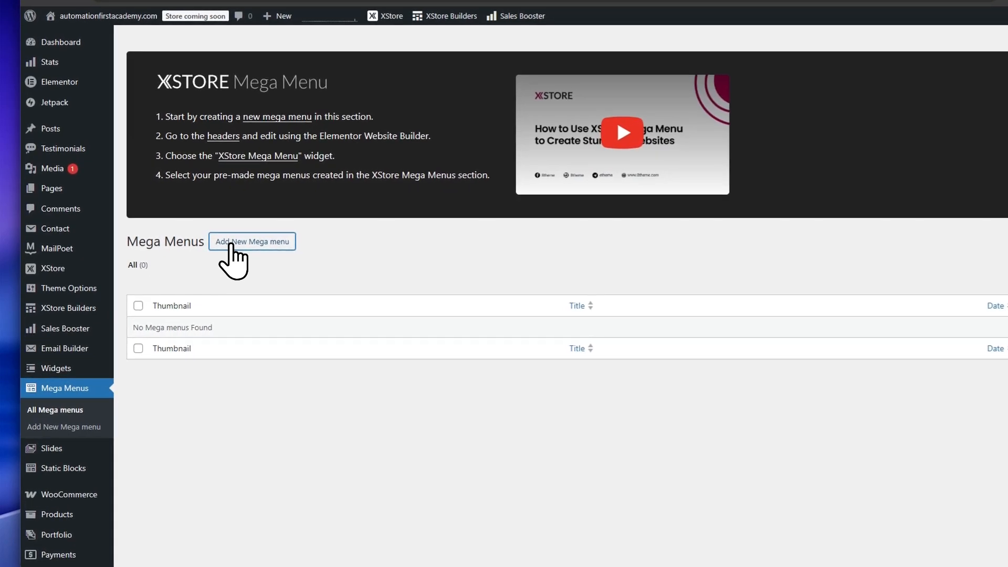
- Create a new mega menu and insert the template with On Discount links, Furniture and Accessories columns and a Facebook video
left_click(231, 242)
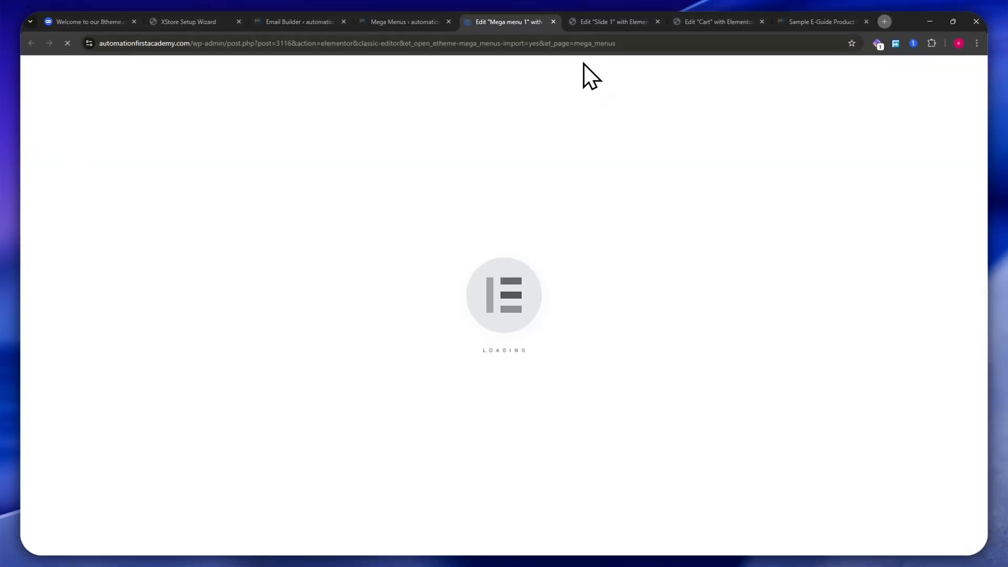
left_click(696, 22)
left_click(630, 21)
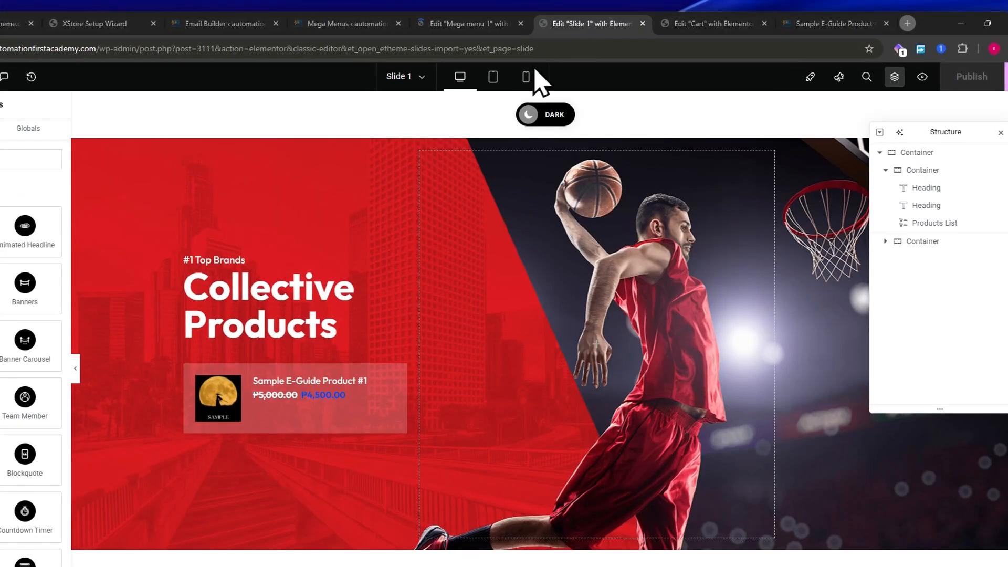
left_click(441, 23)
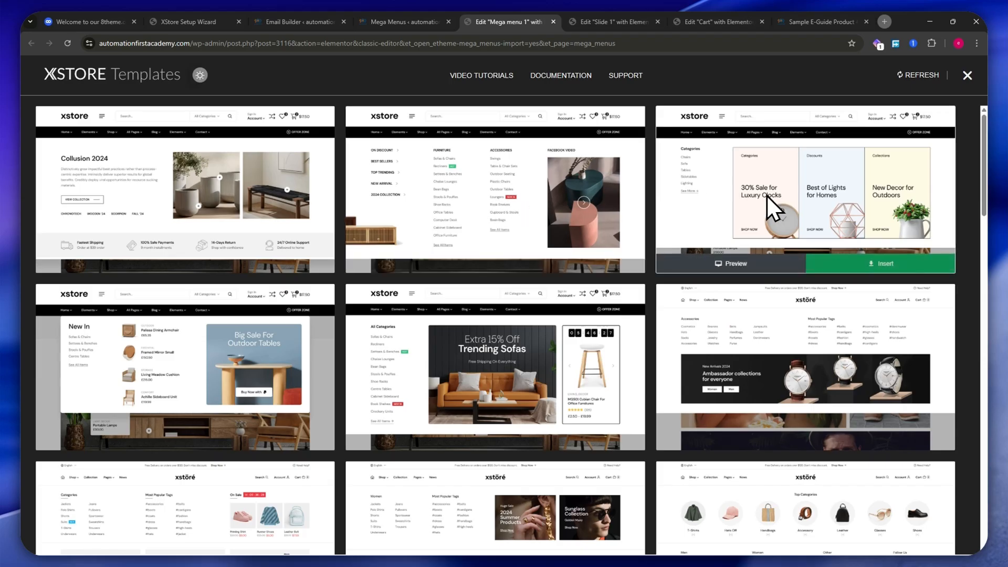
scroll(522, 363, "down", 3)
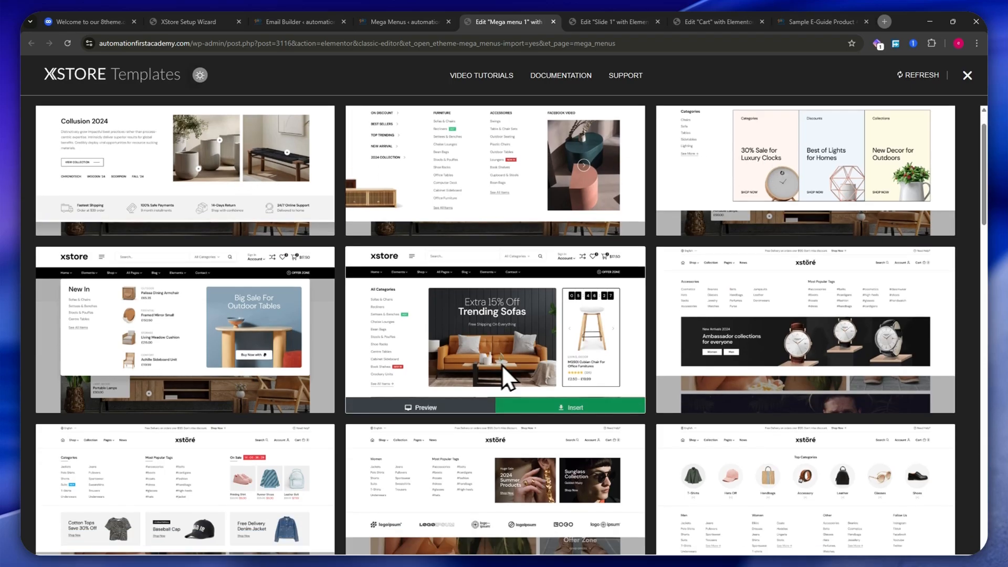
scroll(587, 380, "up", 3)
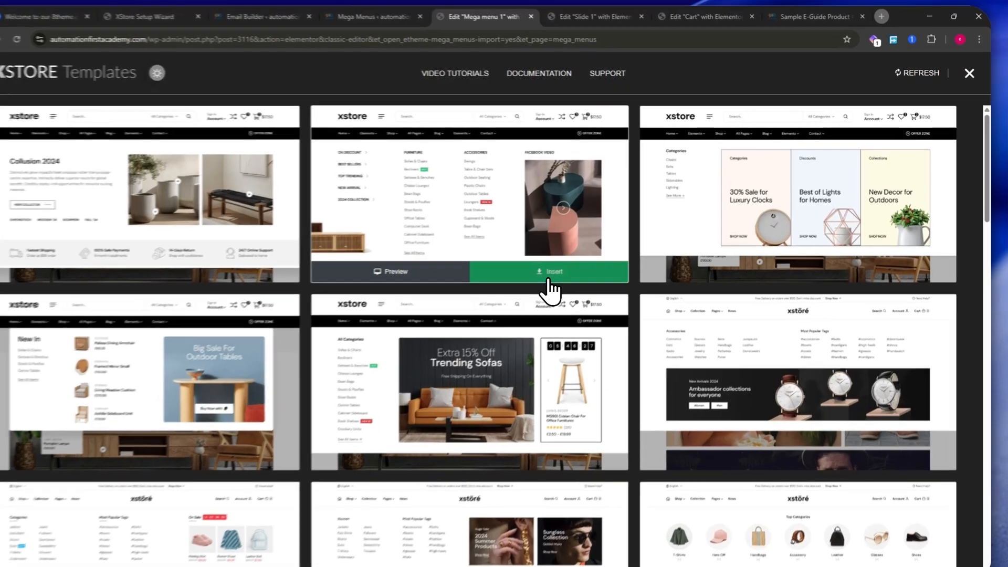
left_click(545, 267)
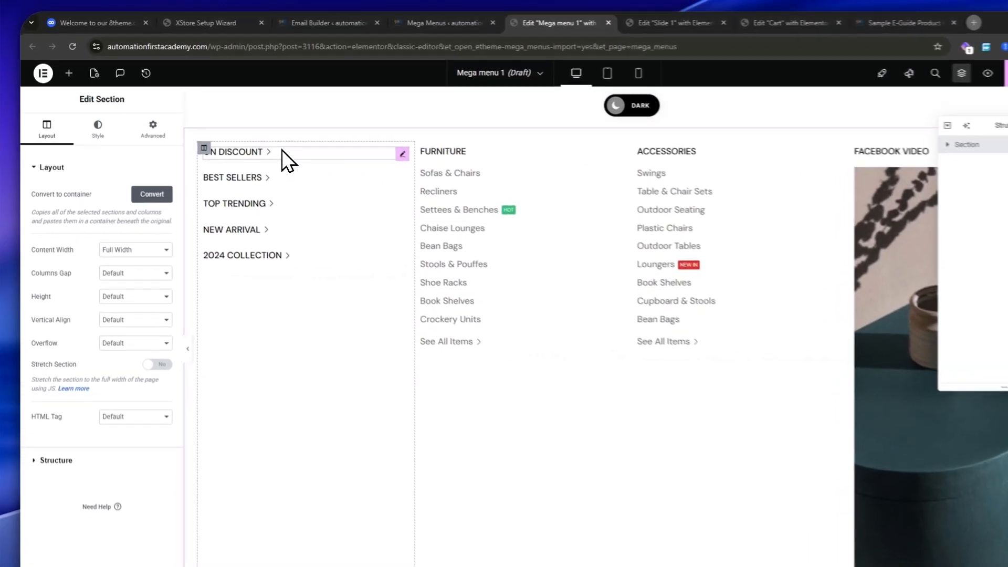
- Examine the content, style and advanced options of the "On Discount" text button in the mega menu
left_click(281, 151)
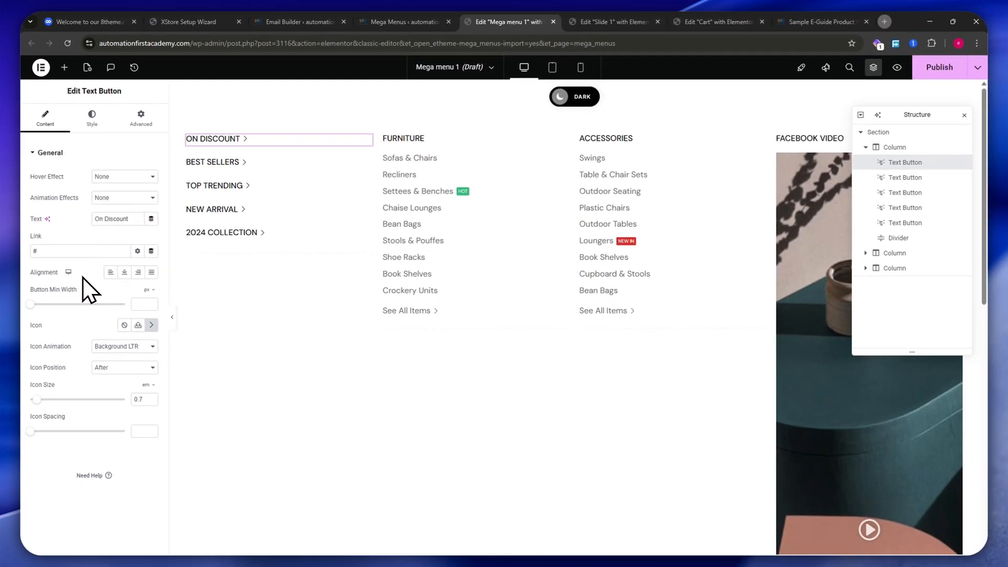
left_click(86, 122)
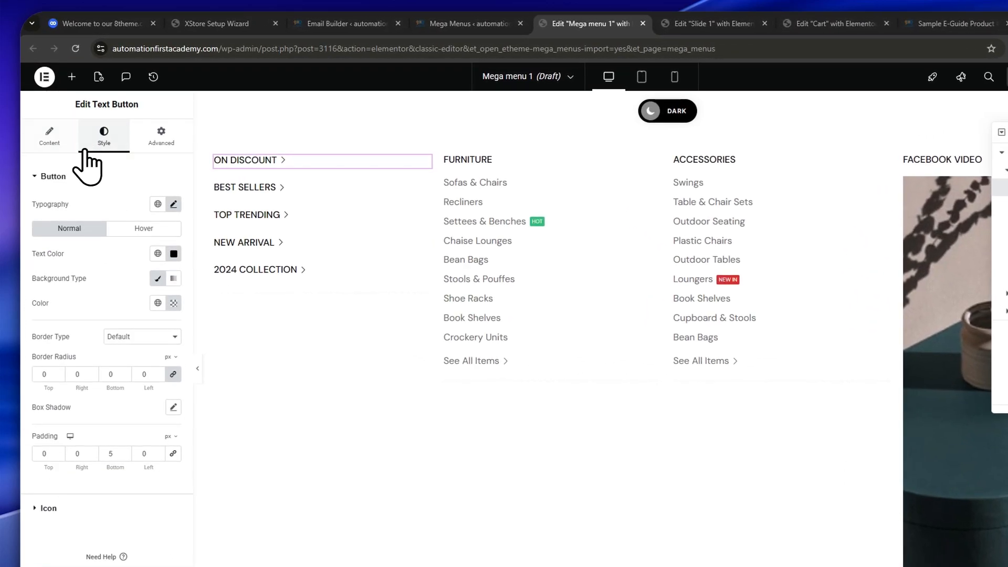
left_click(161, 138)
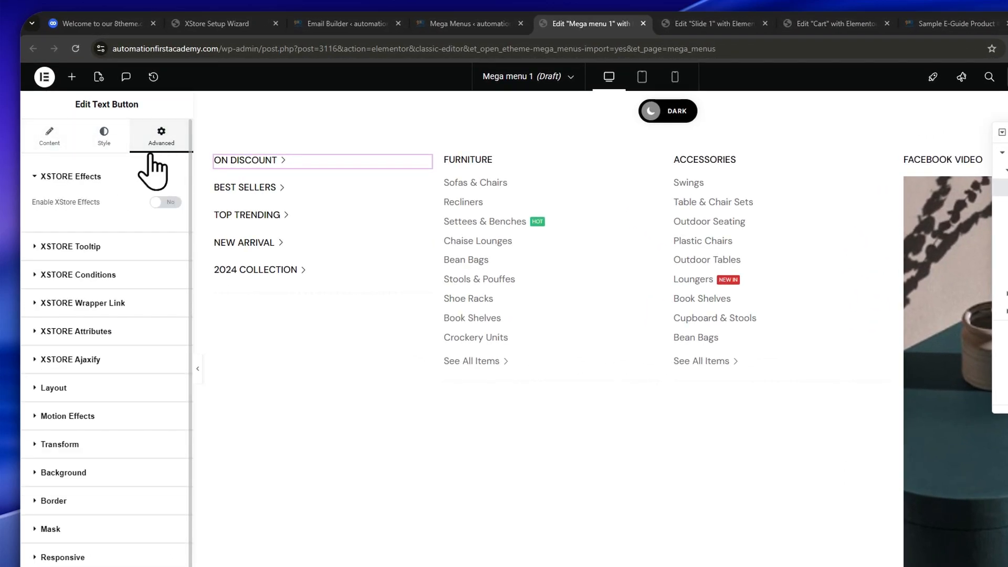
left_click(50, 111)
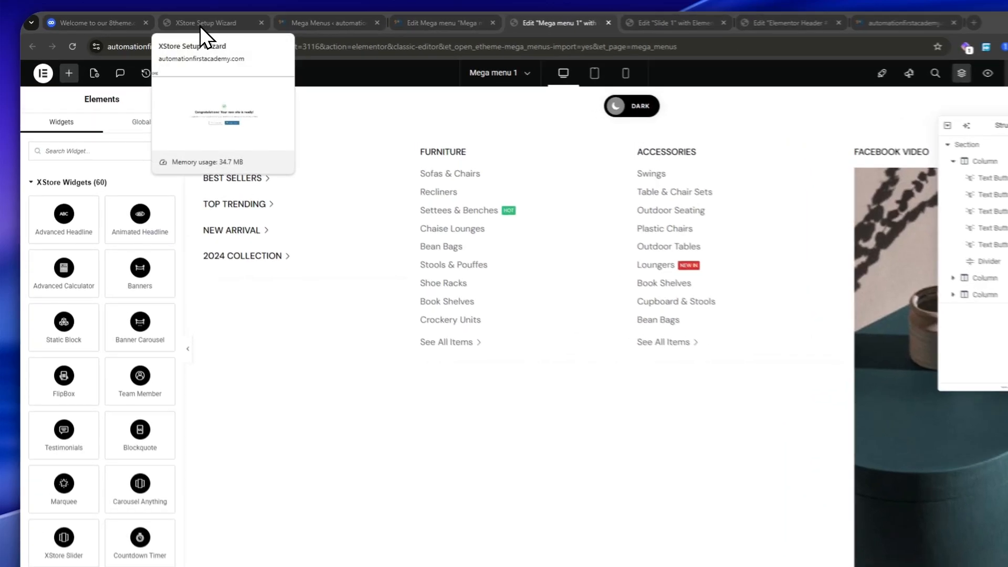
- Go to the Header Builder in XStore Builders via Elementor and open Elementor Header #35 for editing
left_click(200, 26)
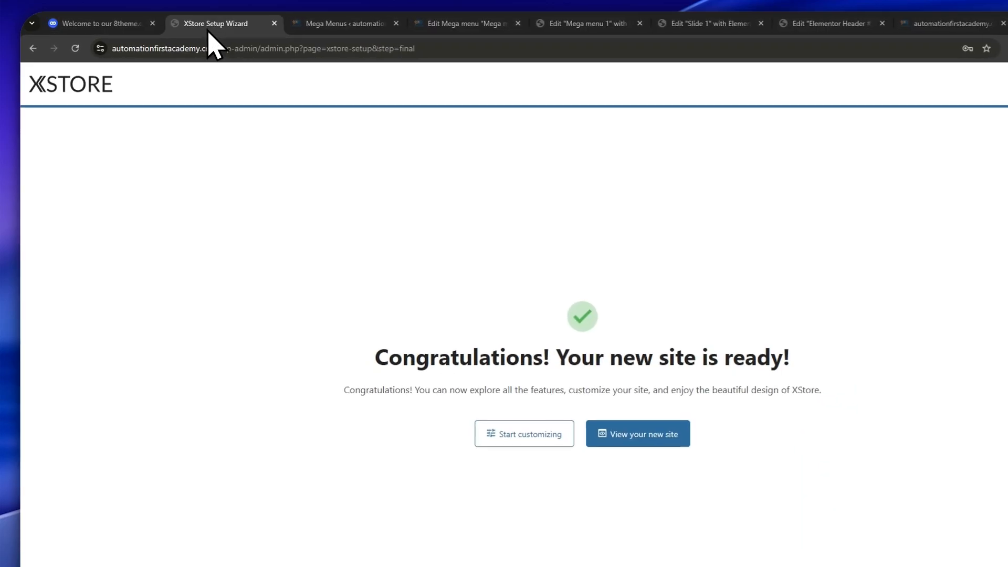
left_click(290, 23)
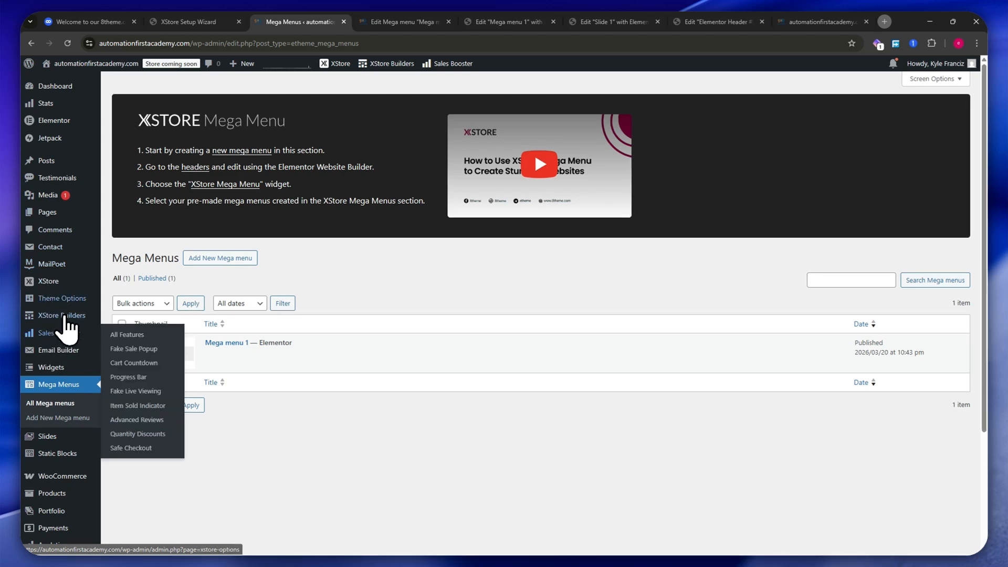
mouse_move(71, 314)
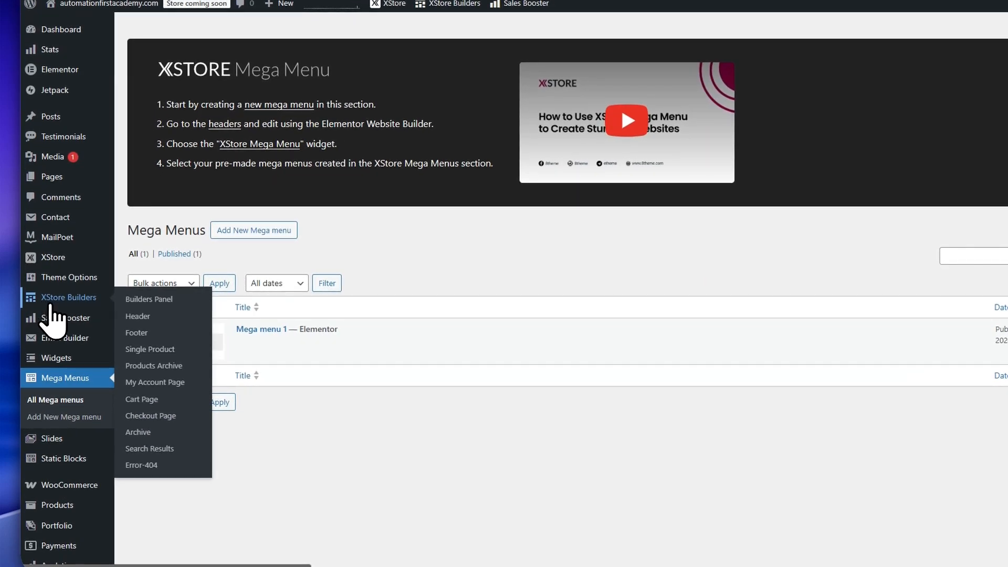
left_click(52, 300)
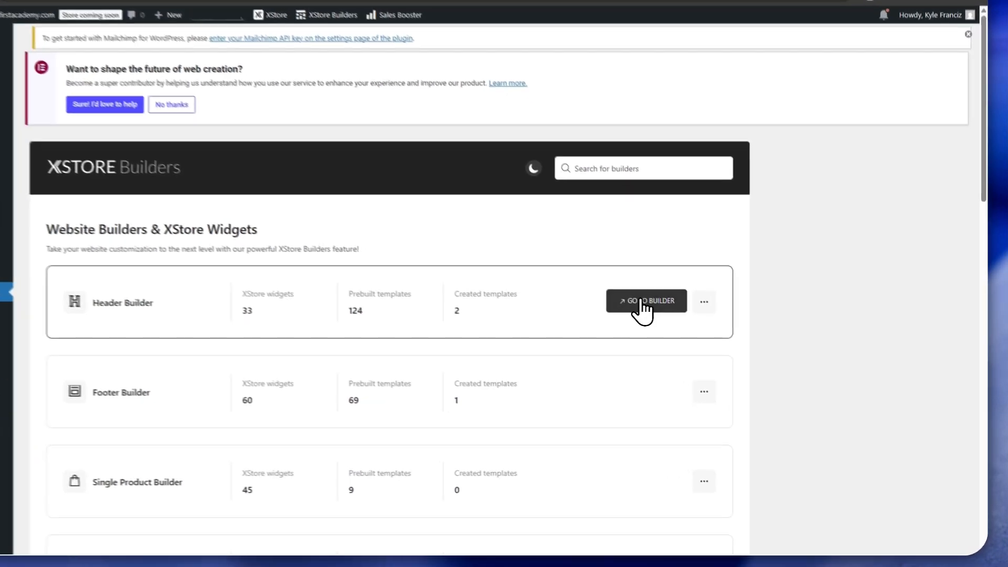
left_click(676, 323)
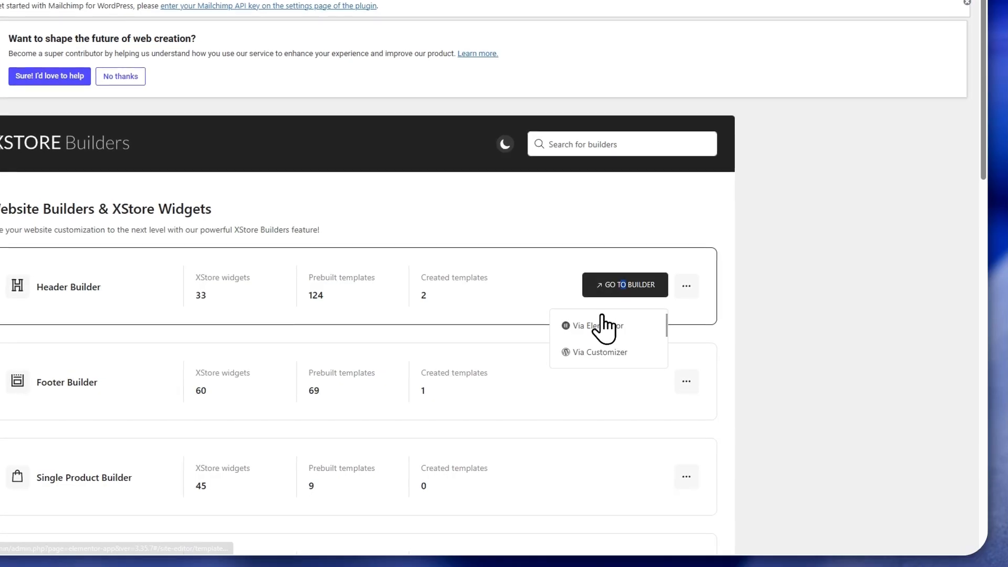
left_click(658, 357)
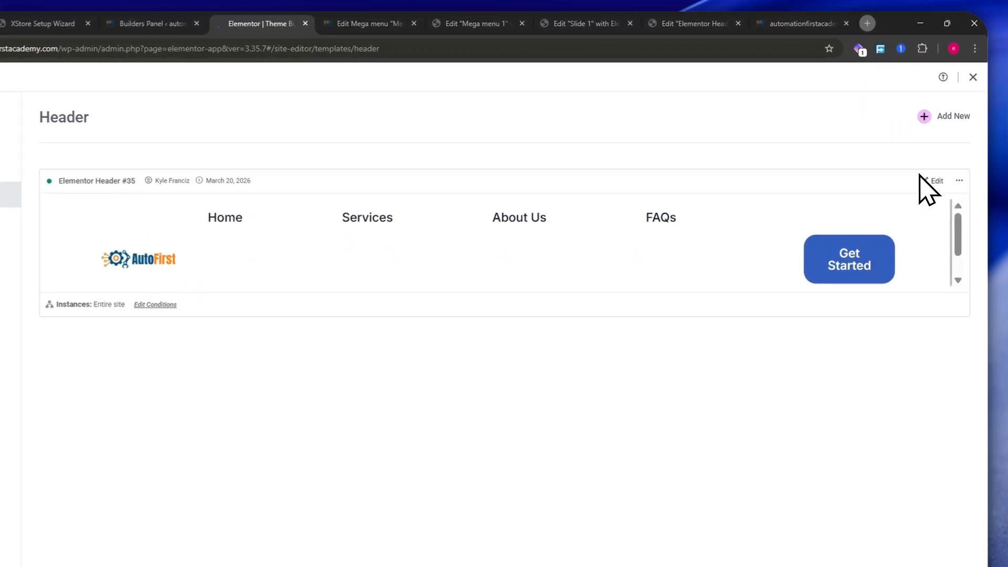
left_click(922, 178)
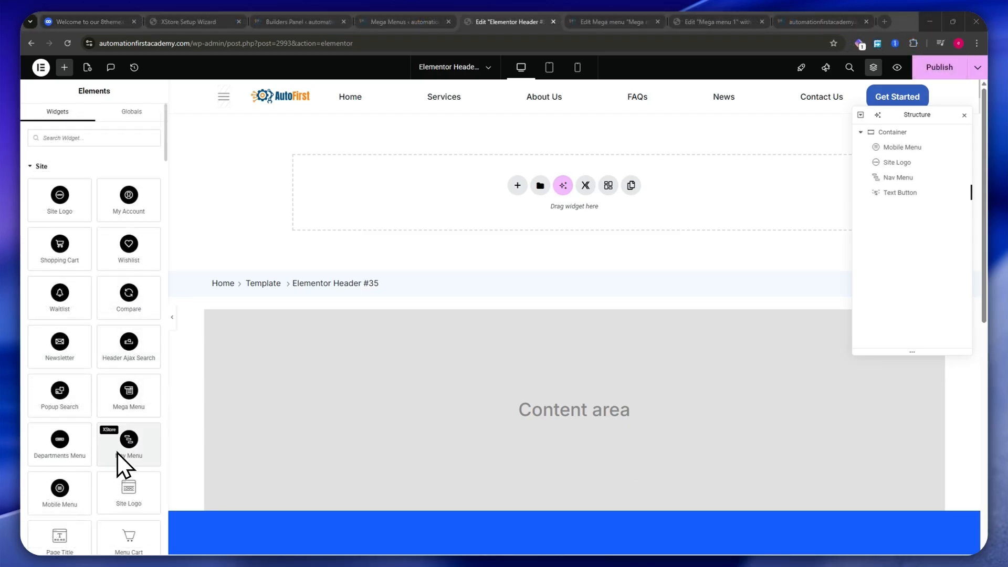
- Add an XStore Mega Menu widget in its own row below the header's navigation and select it for editing
mouse_move(113, 403)
left_mouse_down()
mouse_move(438, 161)
mouse_move(457, 130)
mouse_move(517, 127)
mouse_move(459, 165)
mouse_move(445, 231)
mouse_move(381, 244)
mouse_move(104, 392)
left_mouse_up()
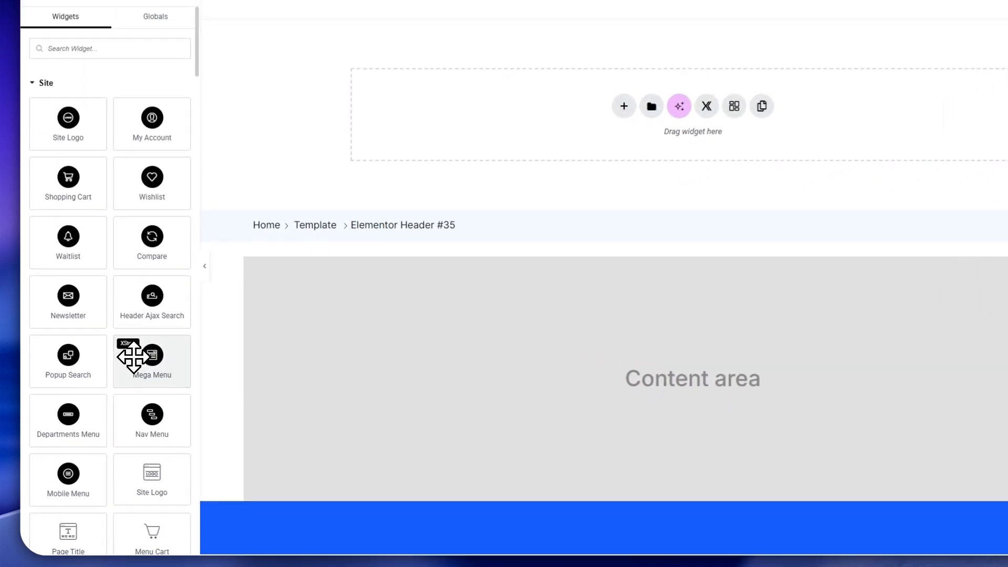
left_click_drag(134, 357, 382, 192)
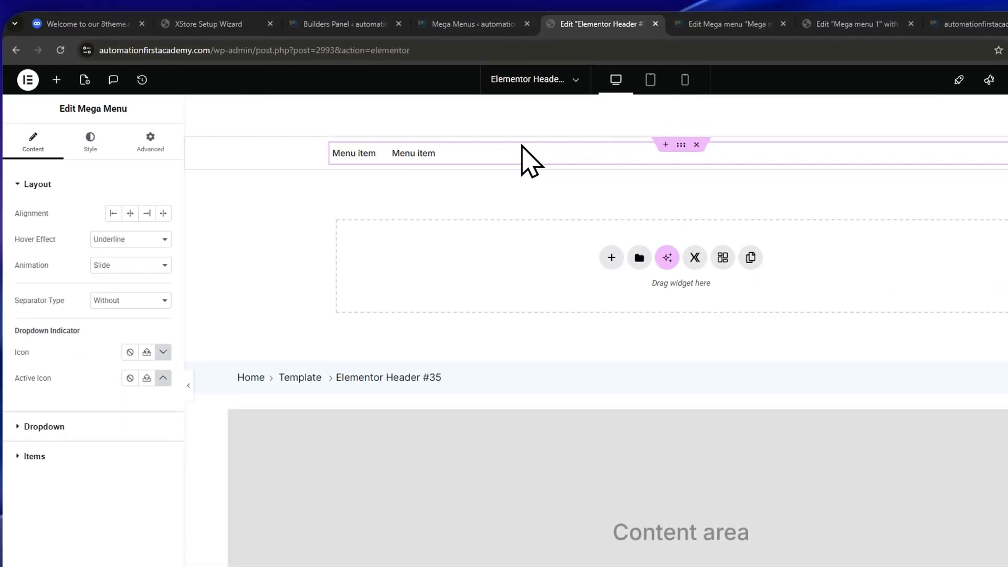
left_click(596, 116)
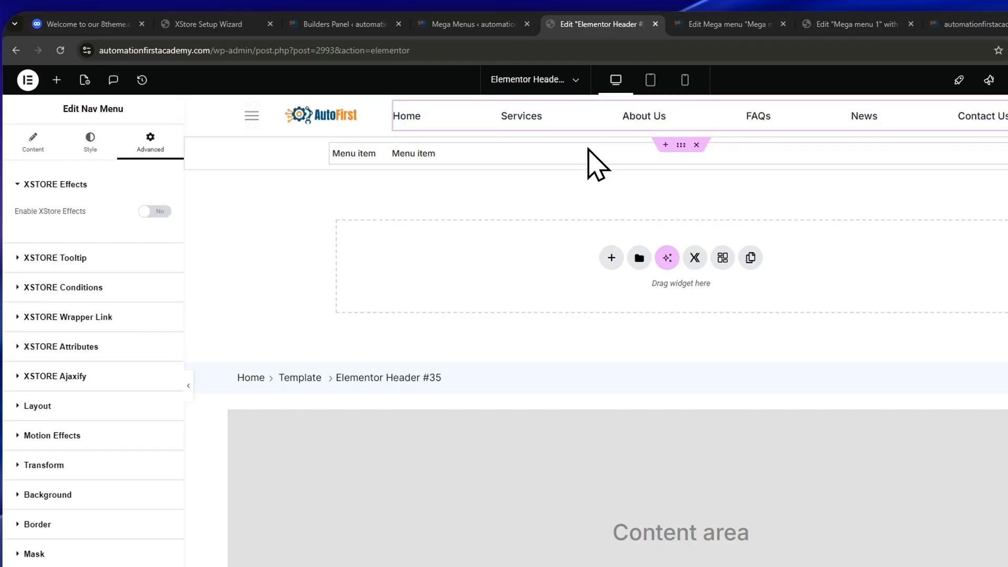
left_click(460, 153)
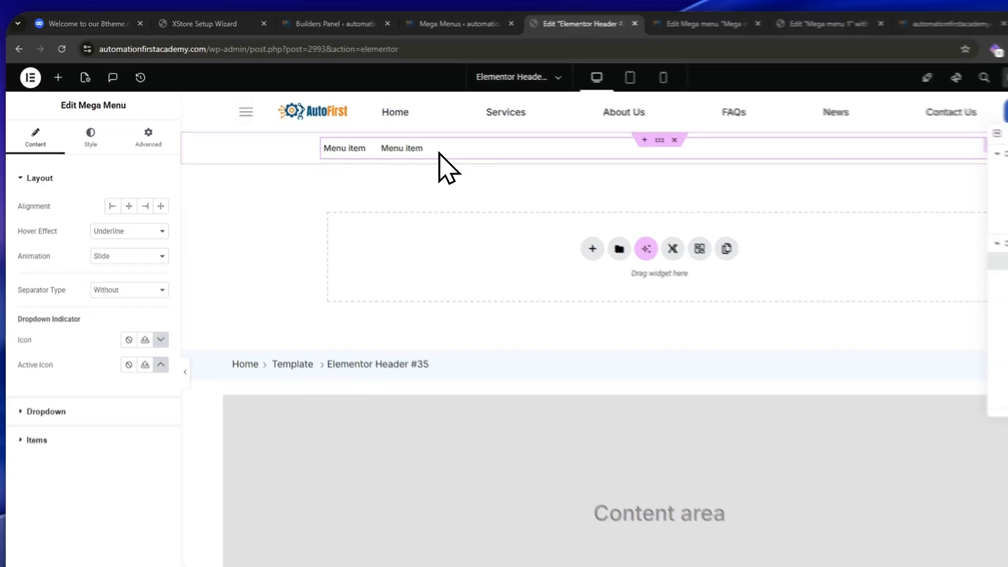
- Title the first item of the header's mega menu widget "ALL PRODUCTS"
key("ctrl+i")
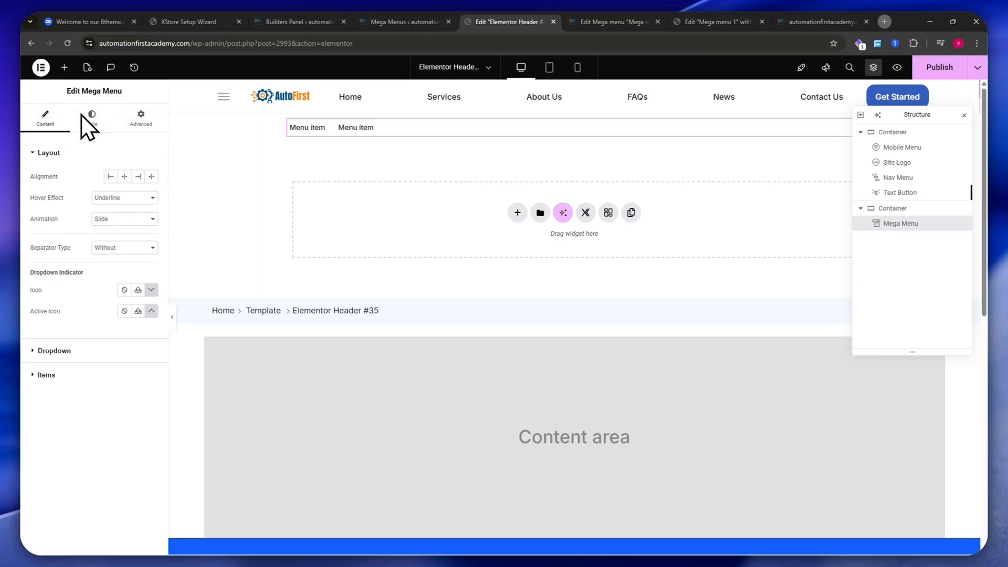
left_click(47, 374)
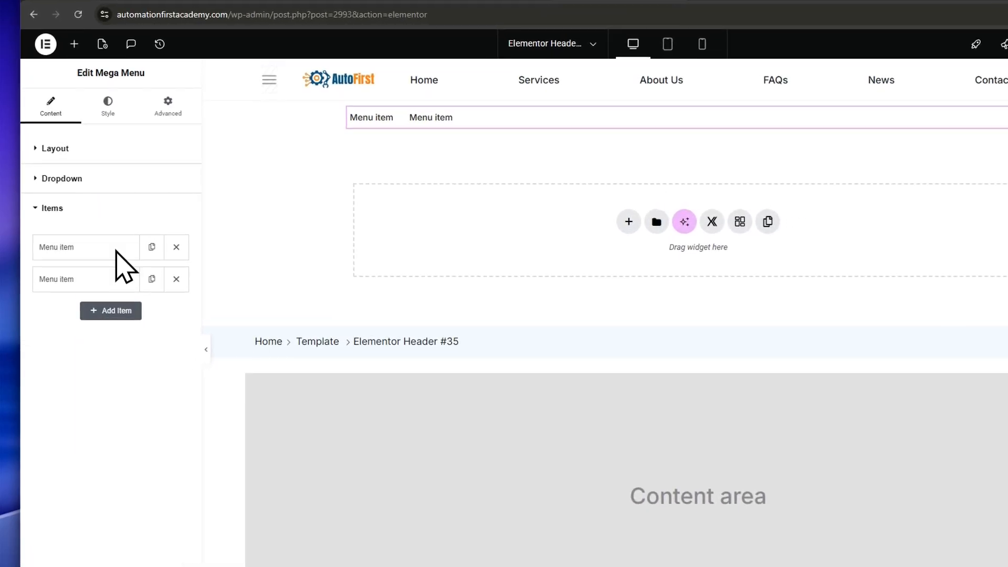
left_click(85, 247)
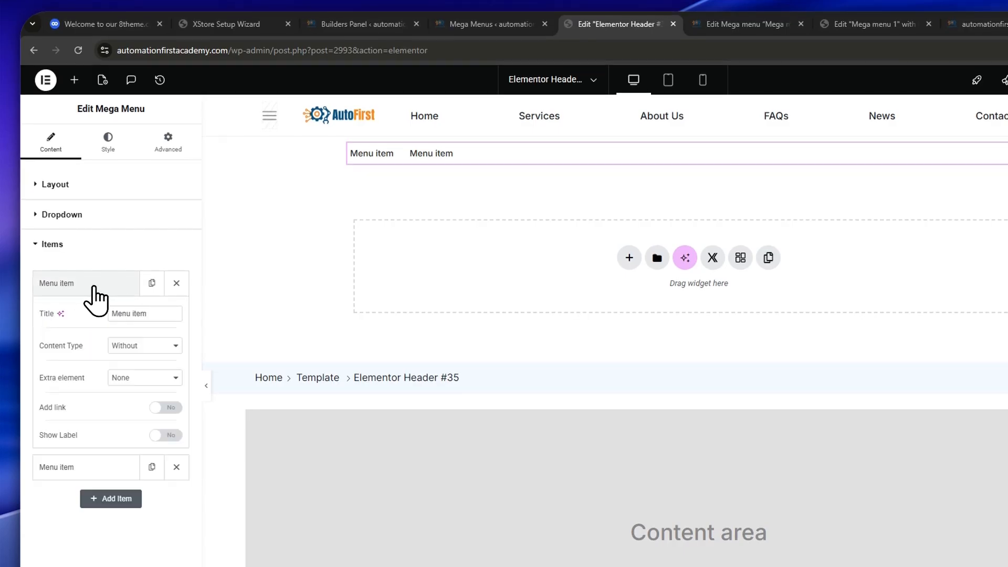
left_click_drag(157, 312, 31, 320)
type("A")
type("LL PRODUC")
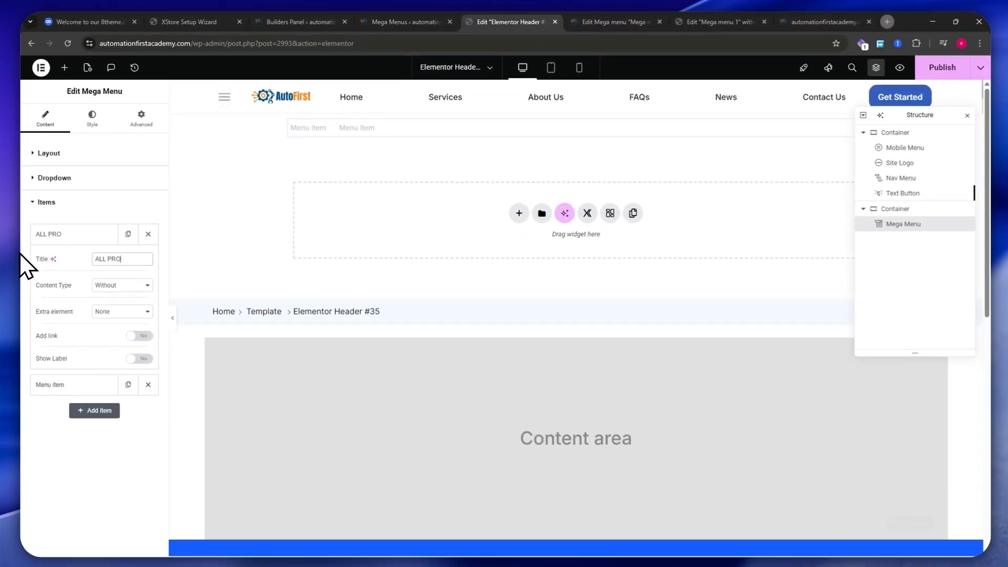
type("TS")
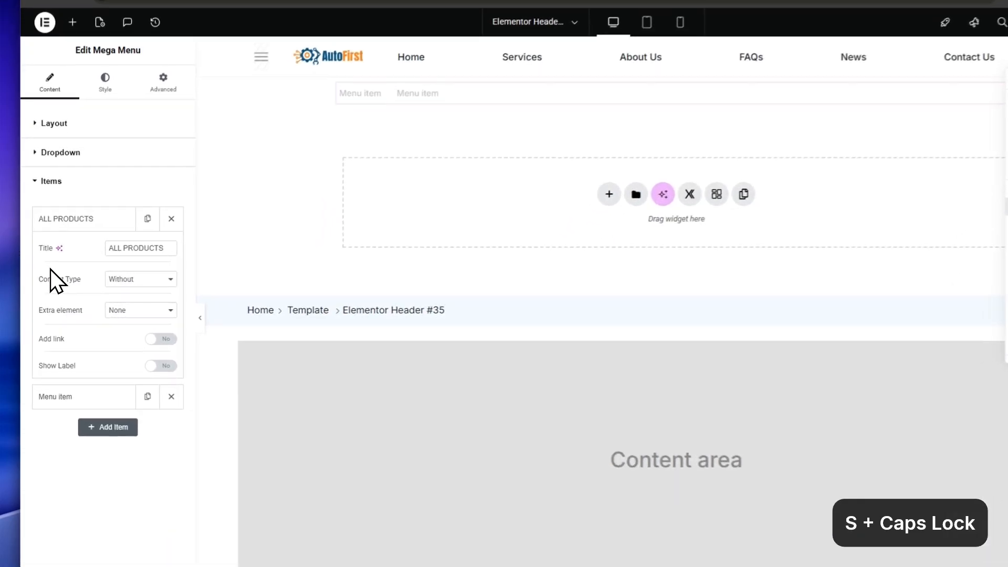
- Set the ALL PRODUCTS item's content type to Mega Menus (Presets), using Mega menu 1
left_click(126, 279)
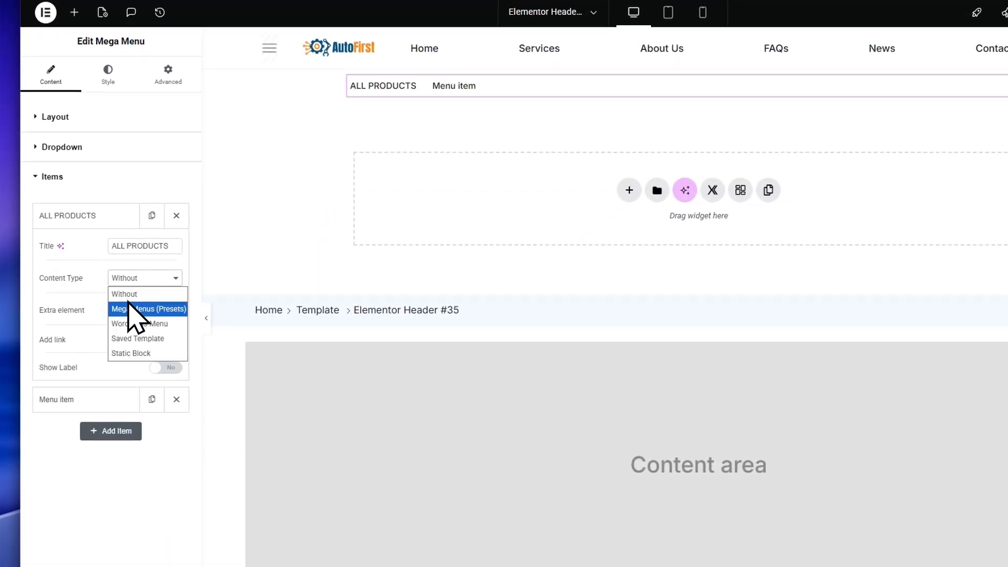
left_click(128, 310)
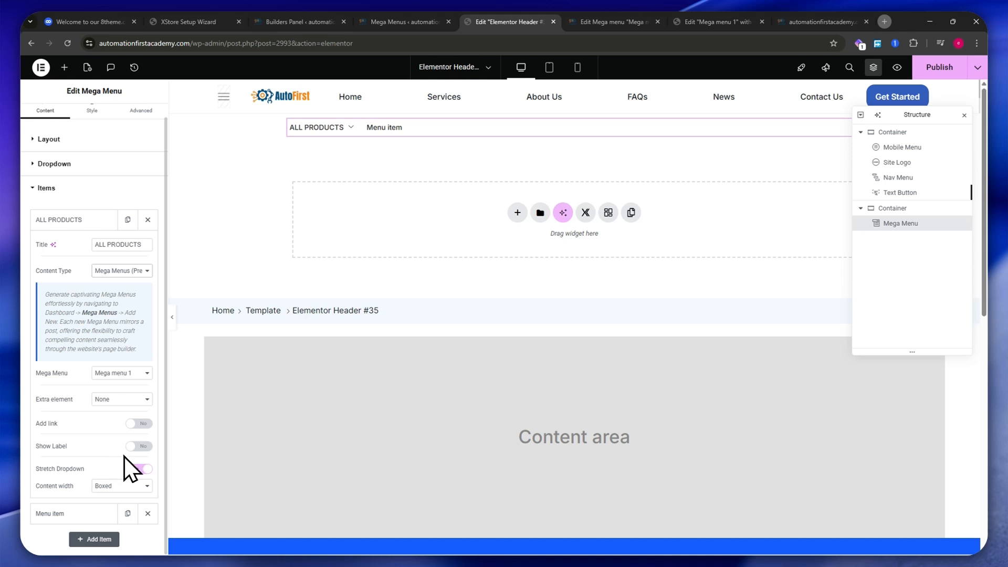
mouse_move(331, 128)
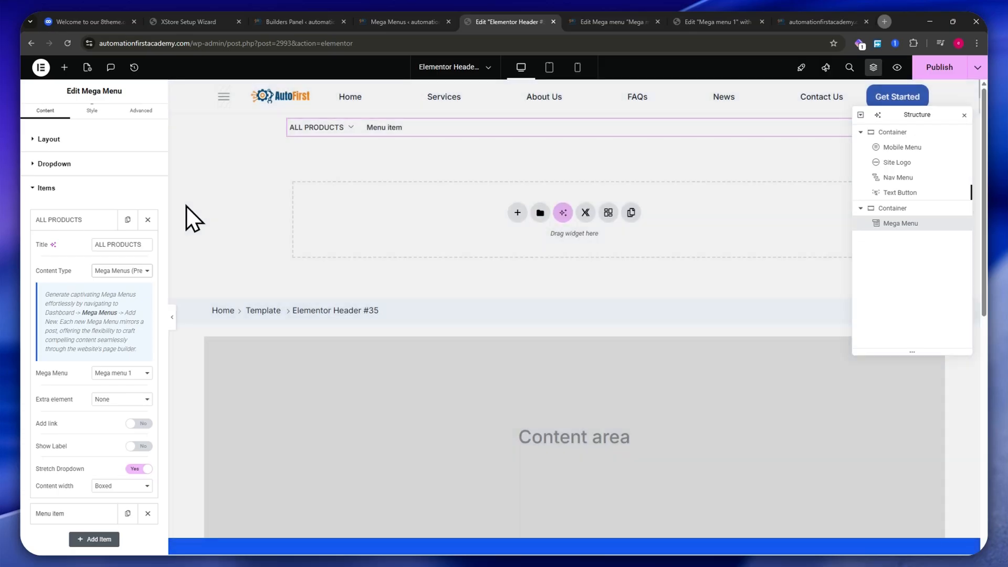
mouse_move(289, 131)
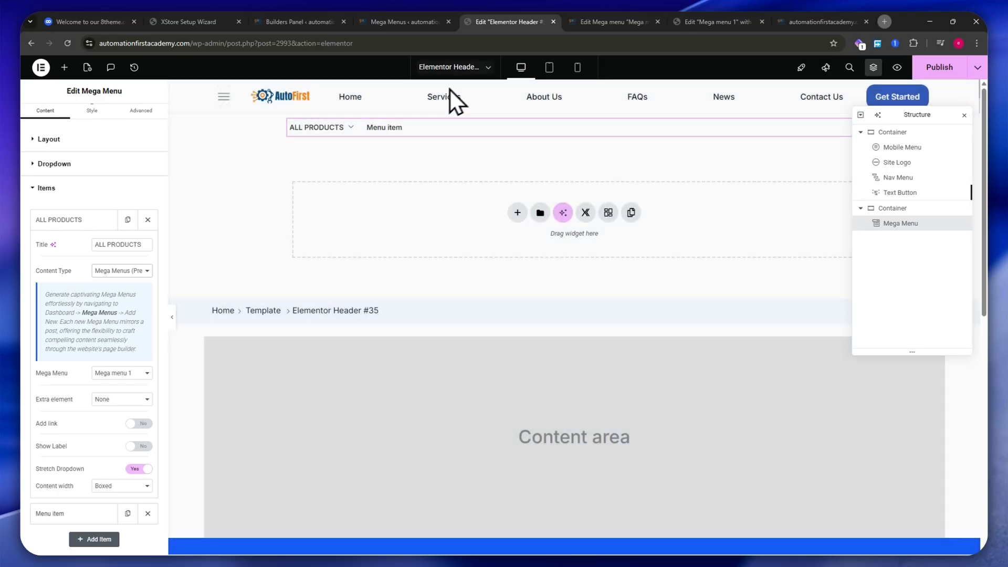
- Review the Mega menu 1 design open in Elementor, then return to editing Elementor Header #35
left_click(599, 21)
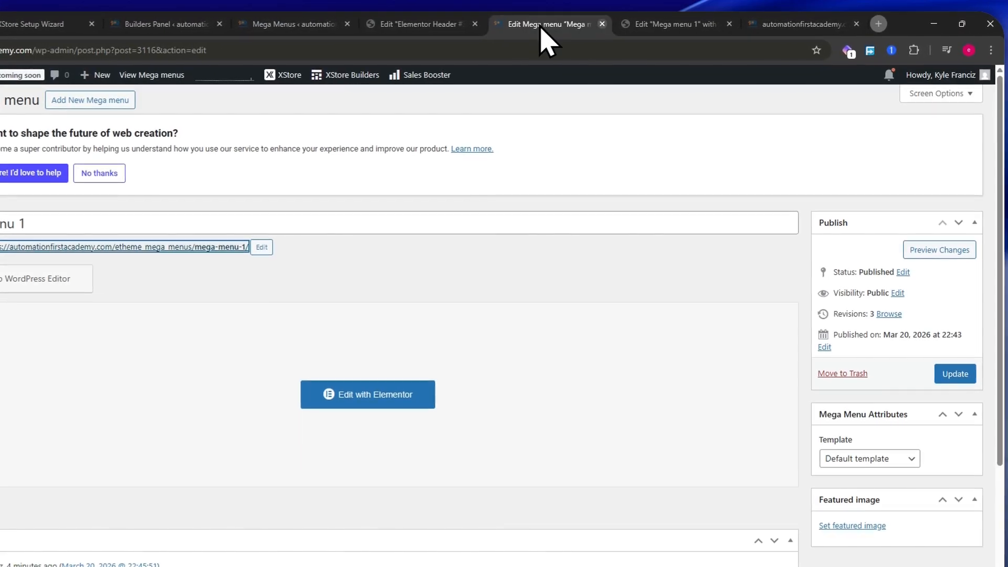
left_click(649, 24)
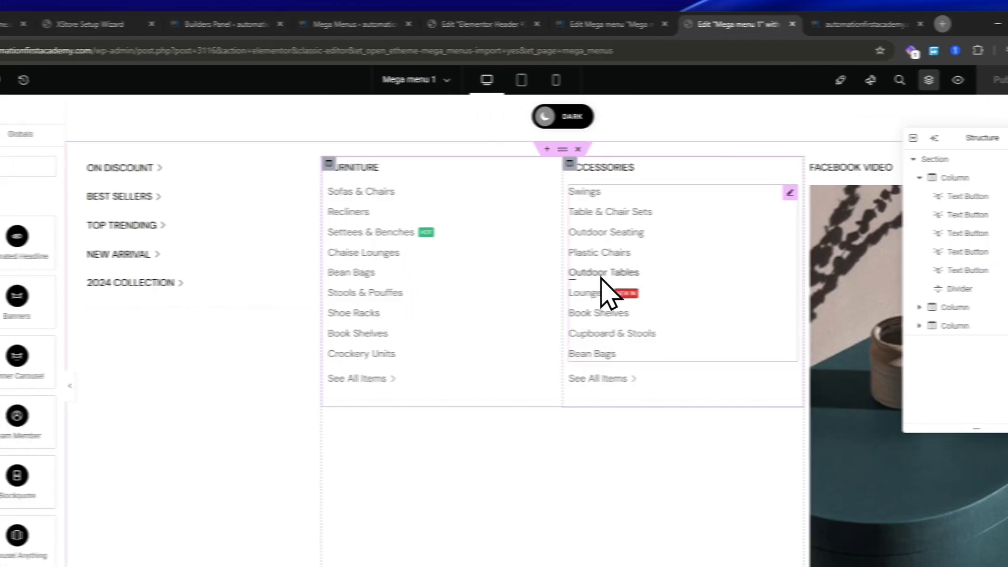
left_click(355, 25)
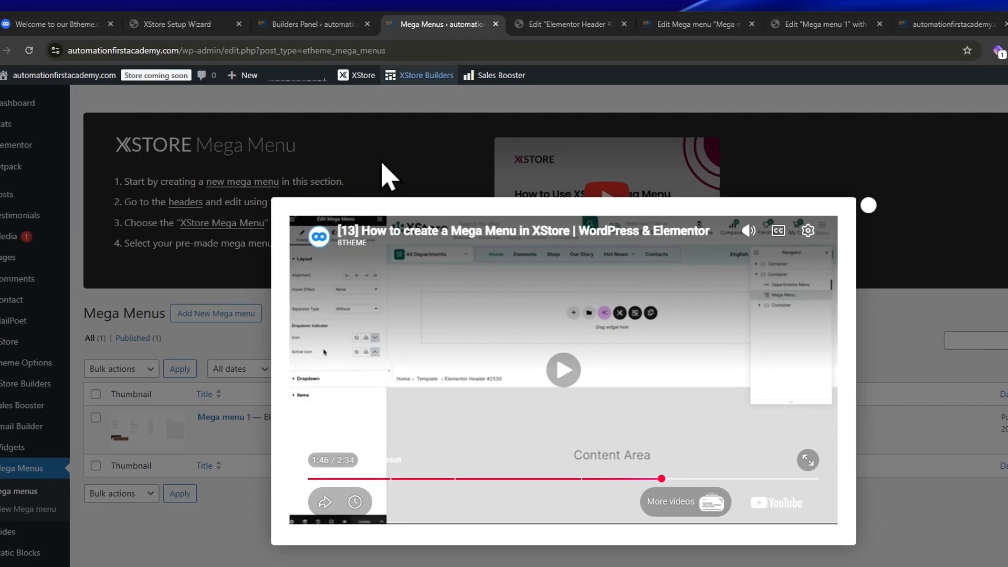
left_click(314, 25)
left_click(546, 24)
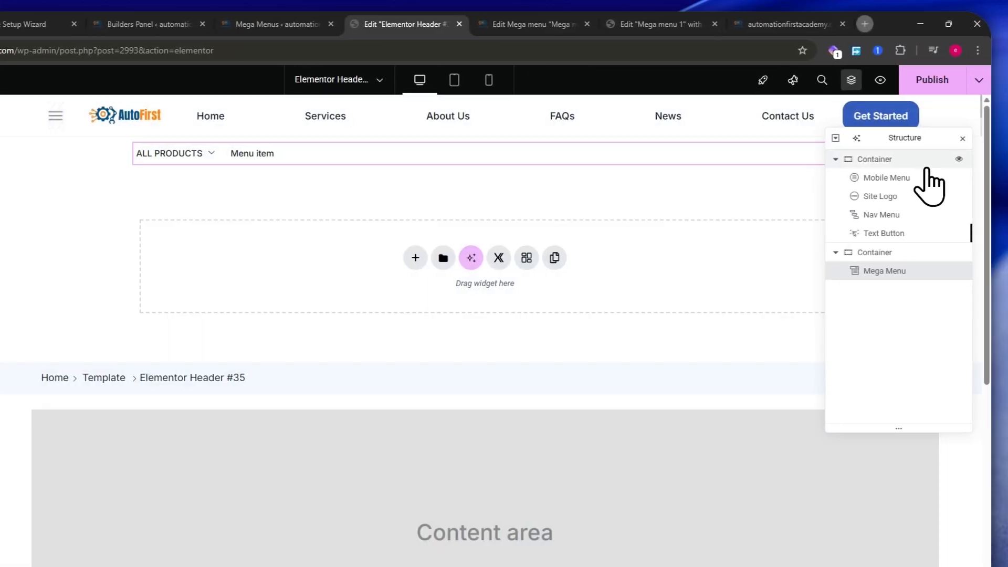
- Close the Structure overview and preview the ALL PRODUCTS dropdown in the header
left_click(962, 139)
mouse_move(210, 154)
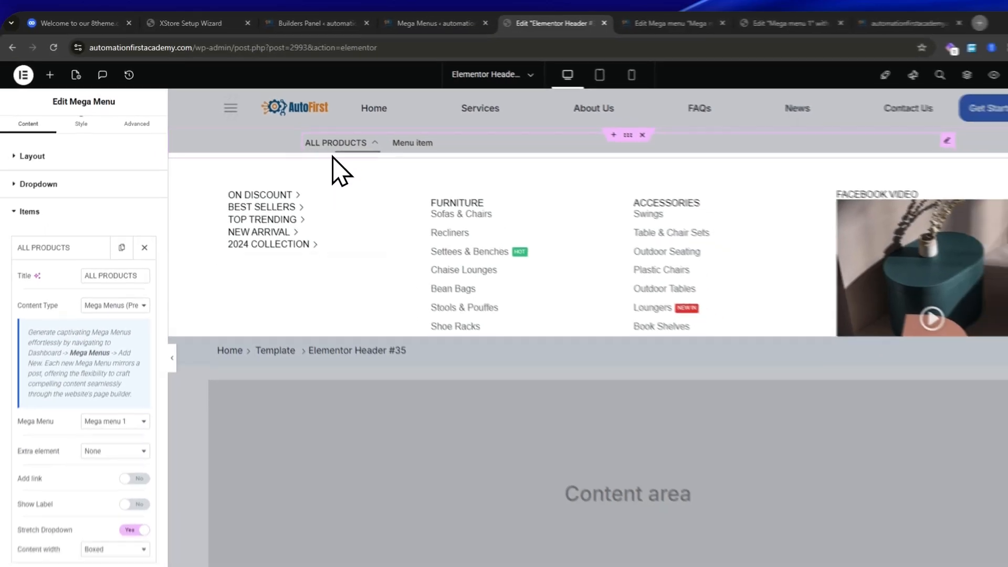
scroll(454, 259, "down", 3)
scroll(471, 232, "up", 3)
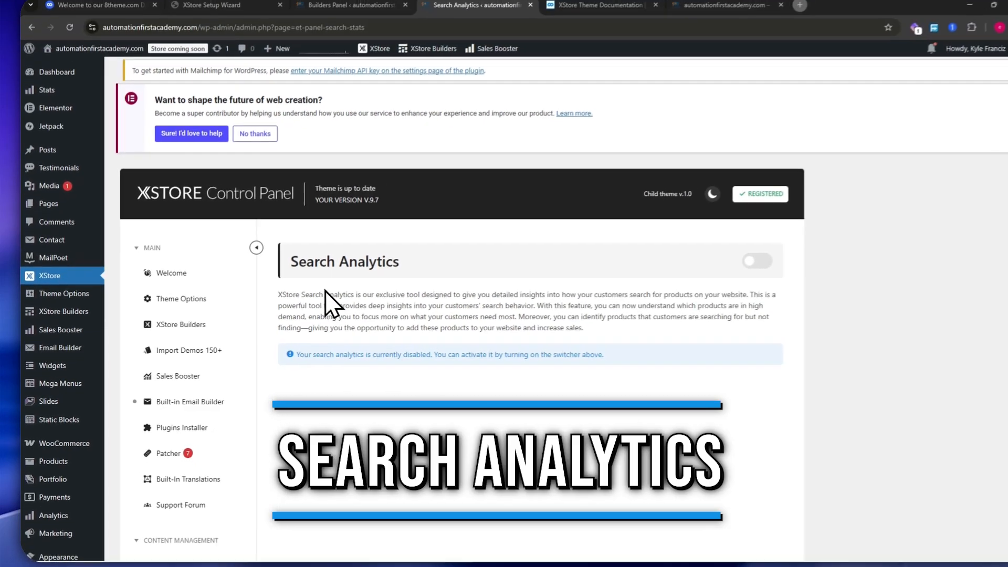
- Enable Search Analytics in the XStore Control Panel
scroll(220, 414, "down", 10)
scroll(212, 405, "down", 2)
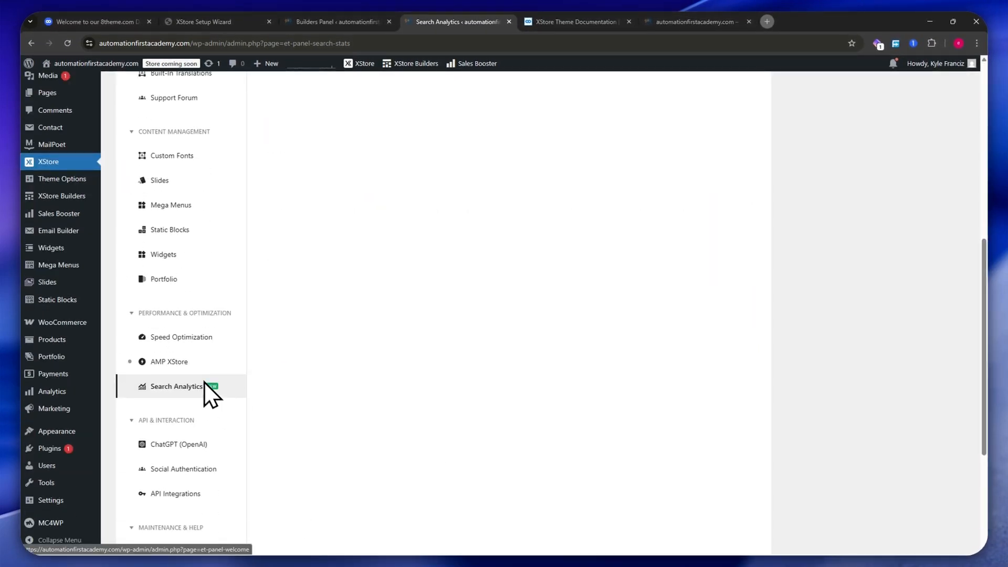
scroll(283, 341, "up", 8)
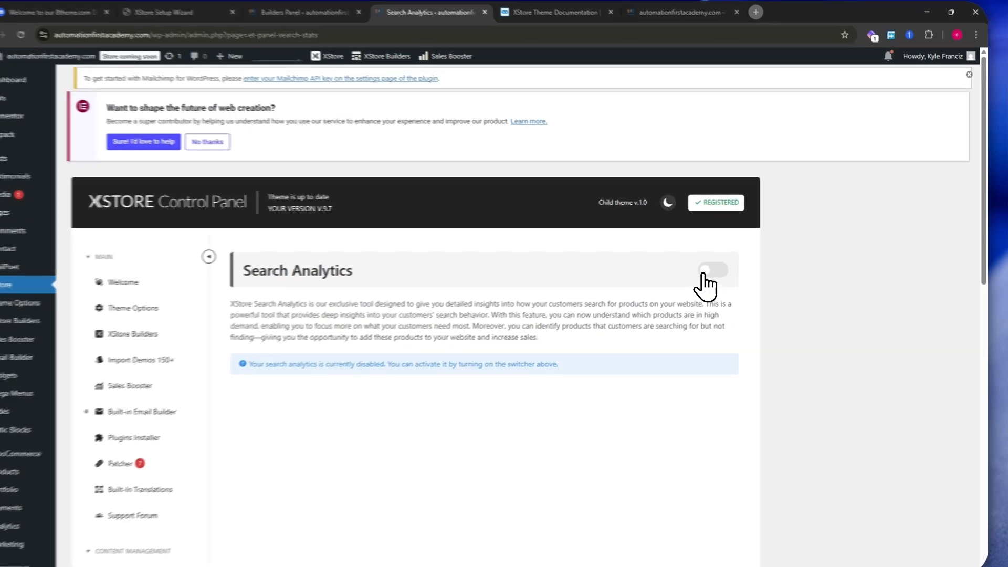
left_click(723, 269)
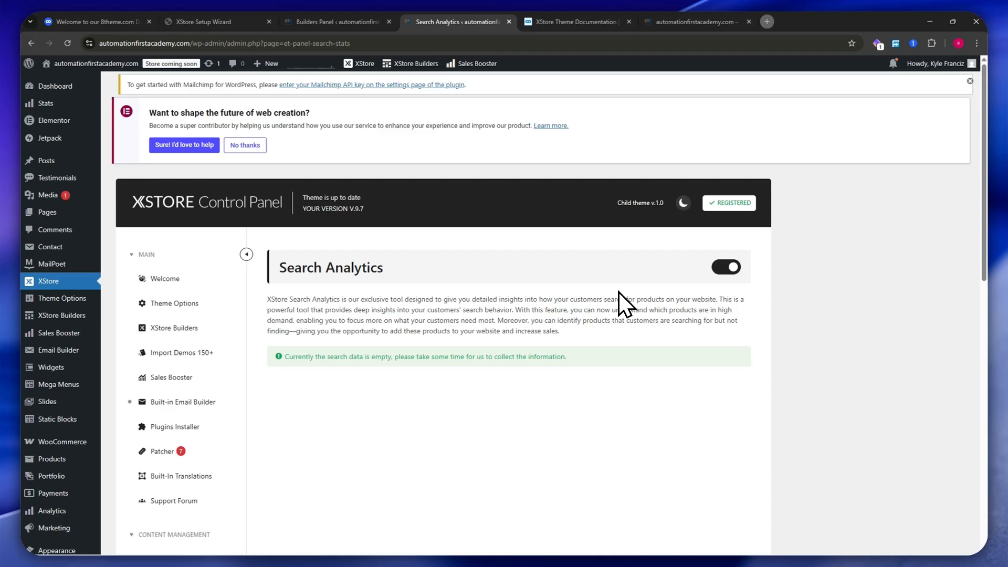
- Read the Search Analytics page's description and the notice about collected search data
scroll(452, 312, "down", 1)
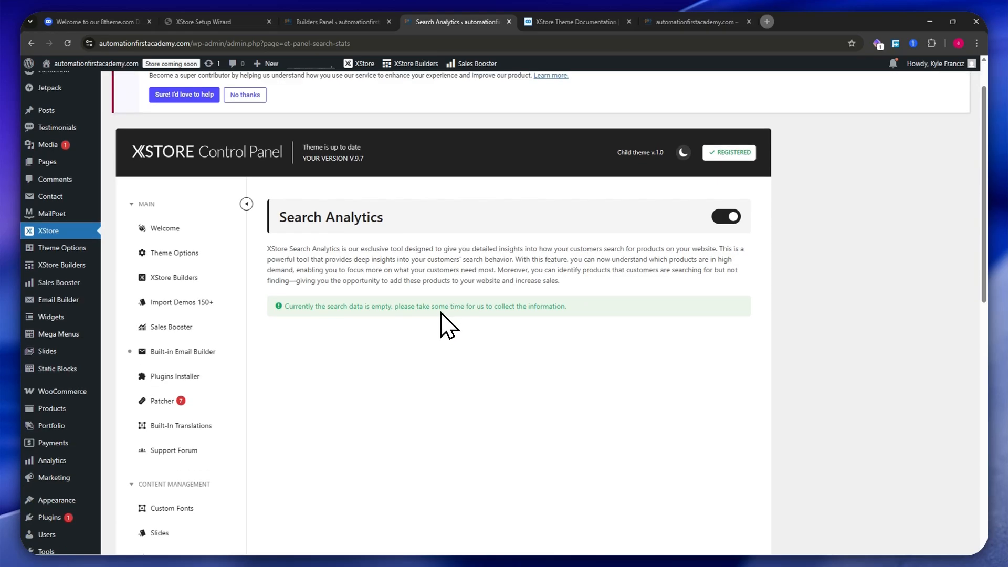
scroll(441, 315, "up", 1)
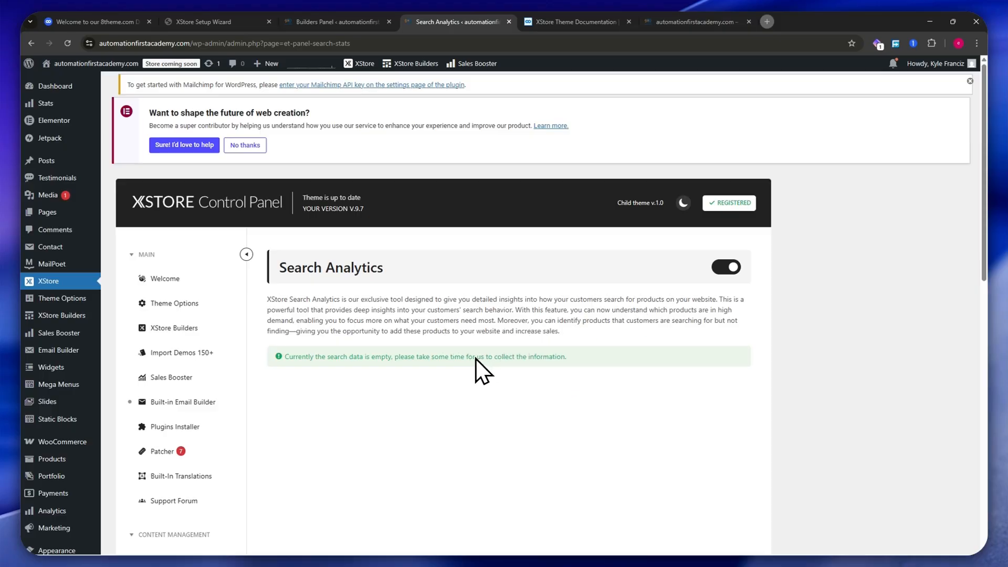
left_click_drag(297, 356, 412, 356)
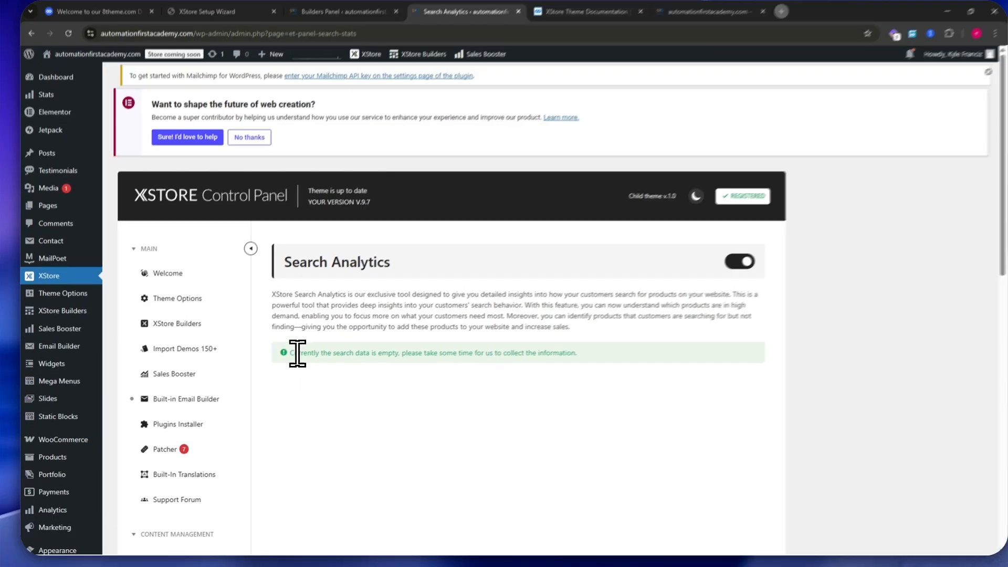
left_click_drag(487, 310, 582, 313)
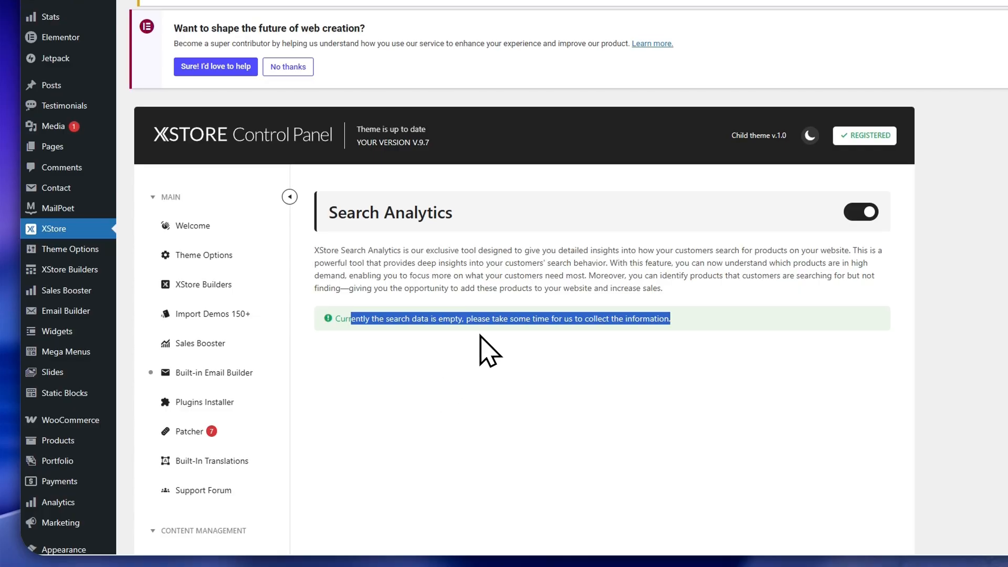
left_click(489, 349)
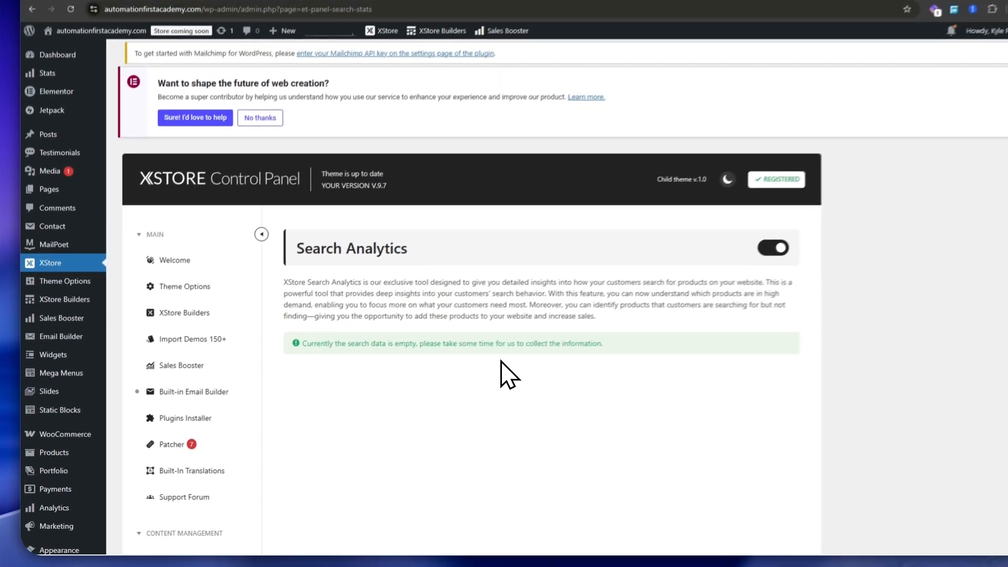
scroll(503, 391, "down", 3)
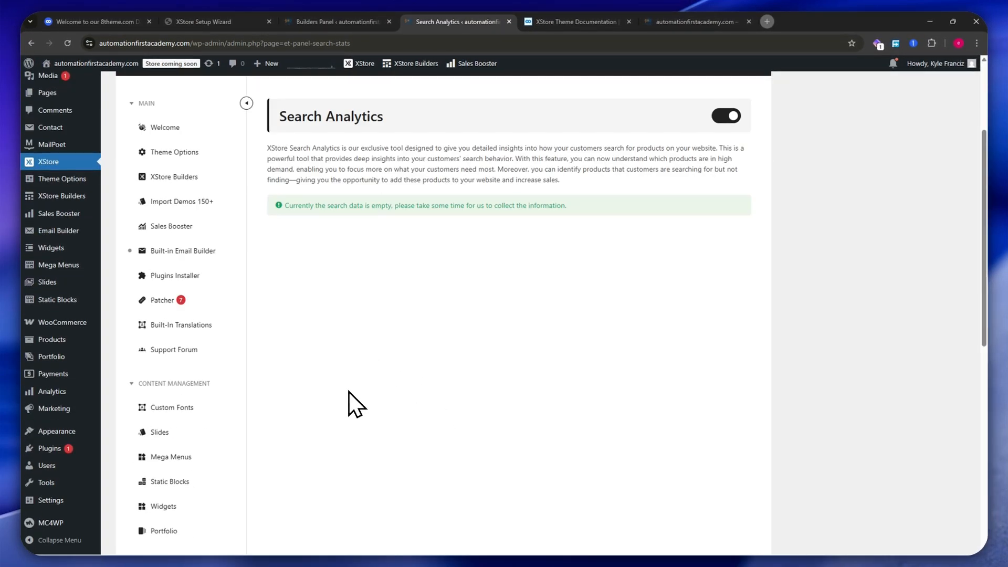
scroll(353, 381, "down", 2)
scroll(386, 362, "up", 4)
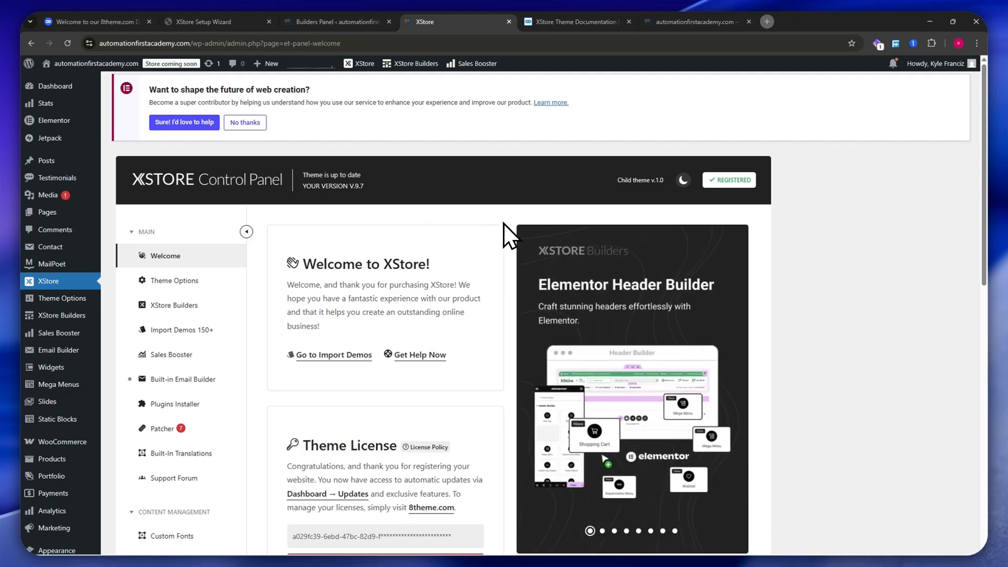
scroll(504, 221, "down", 1)
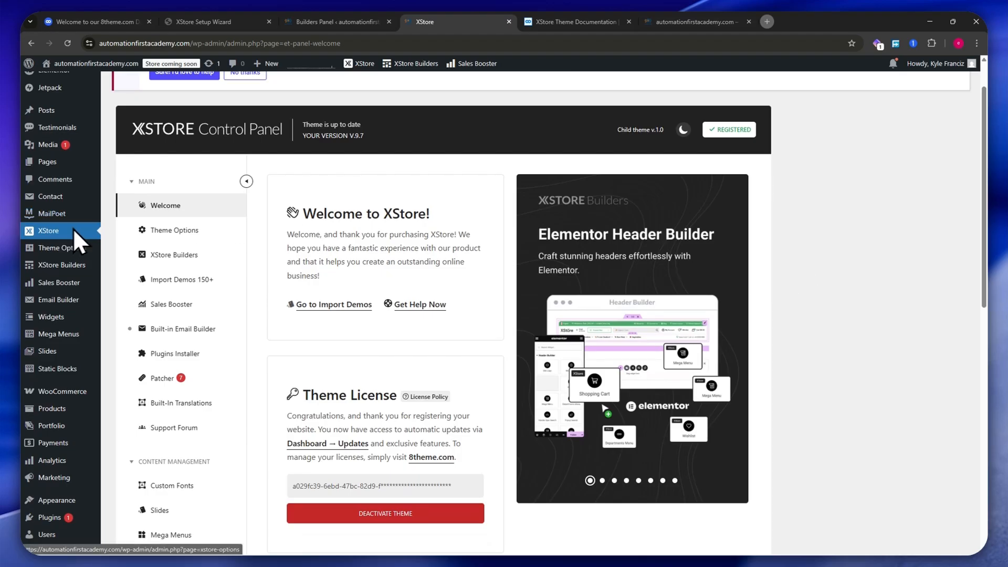
scroll(431, 260, "up", 1)
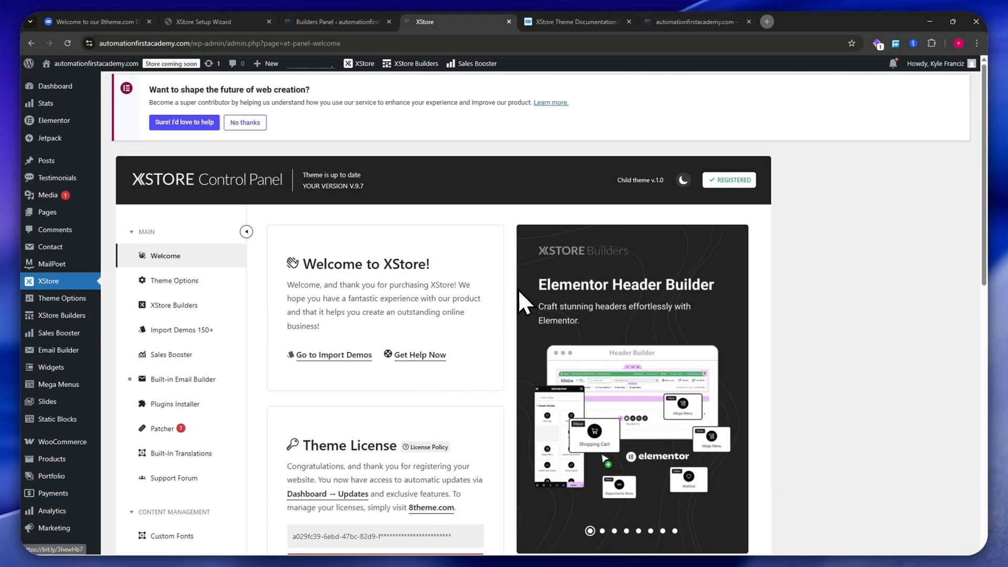